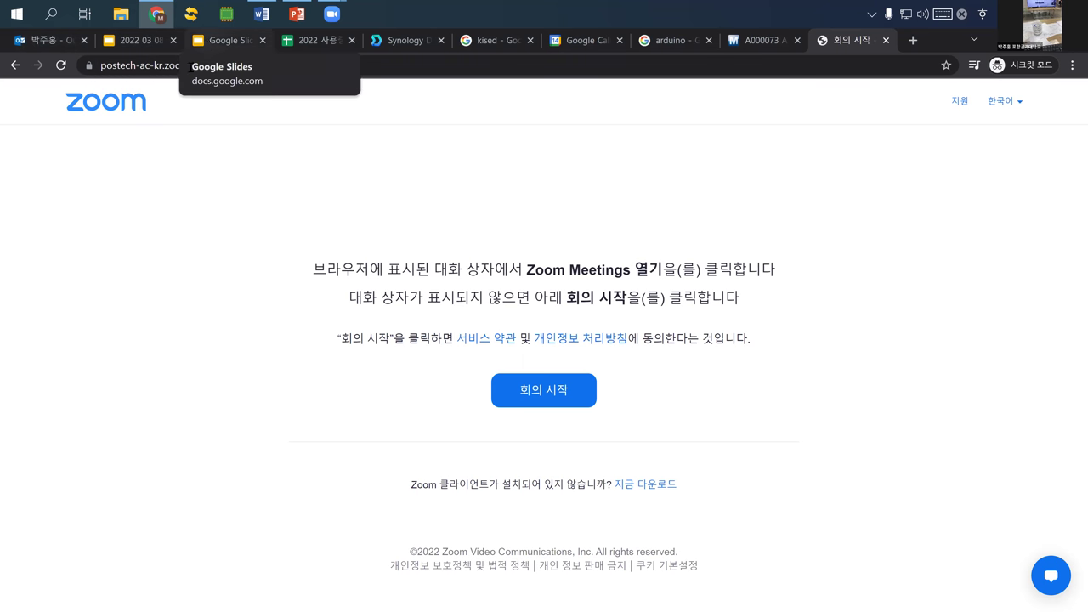
- In the Slides tab, run a Google search for arduino from the address bar
left_click(217, 40)
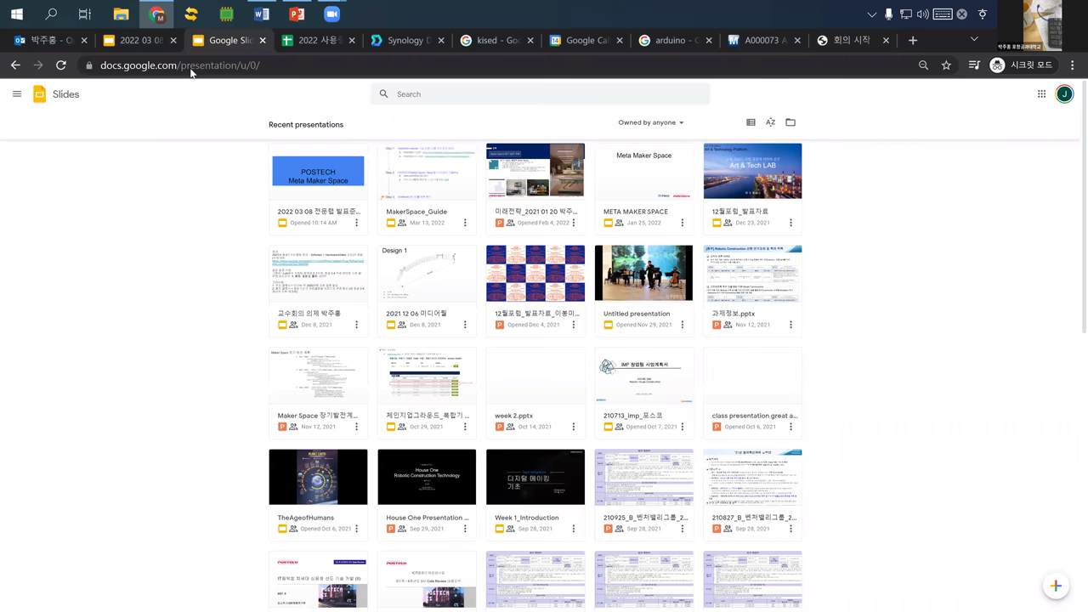
left_click(191, 72)
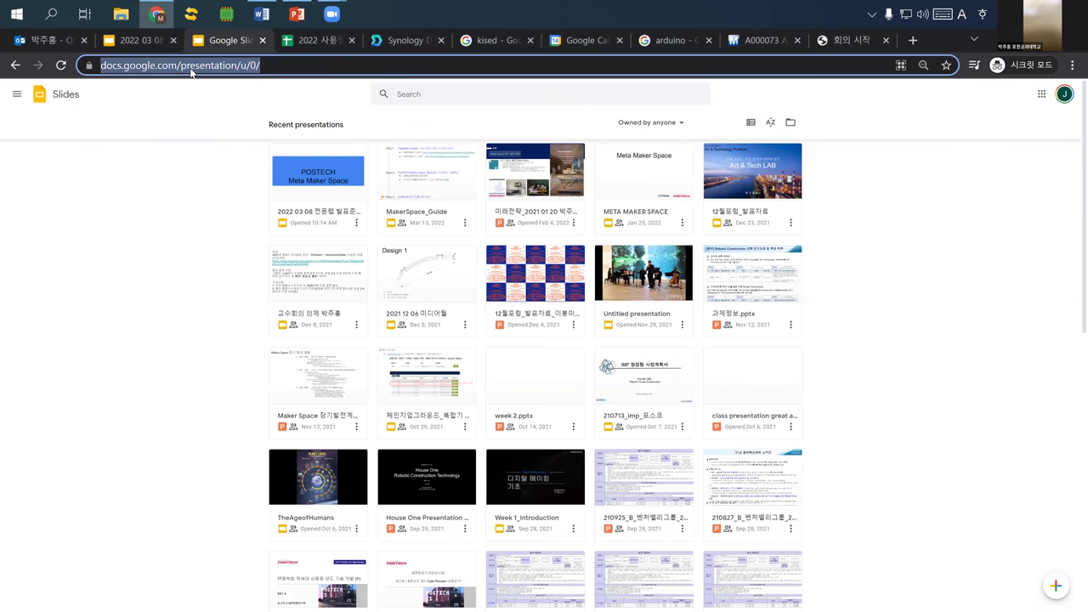
type("arduino")
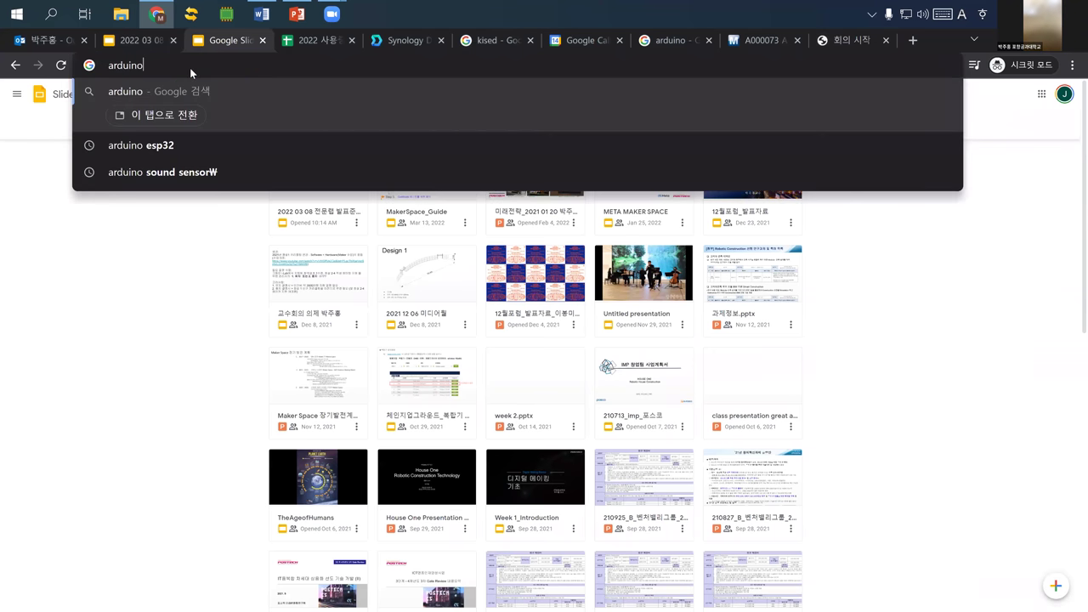
key("Return")
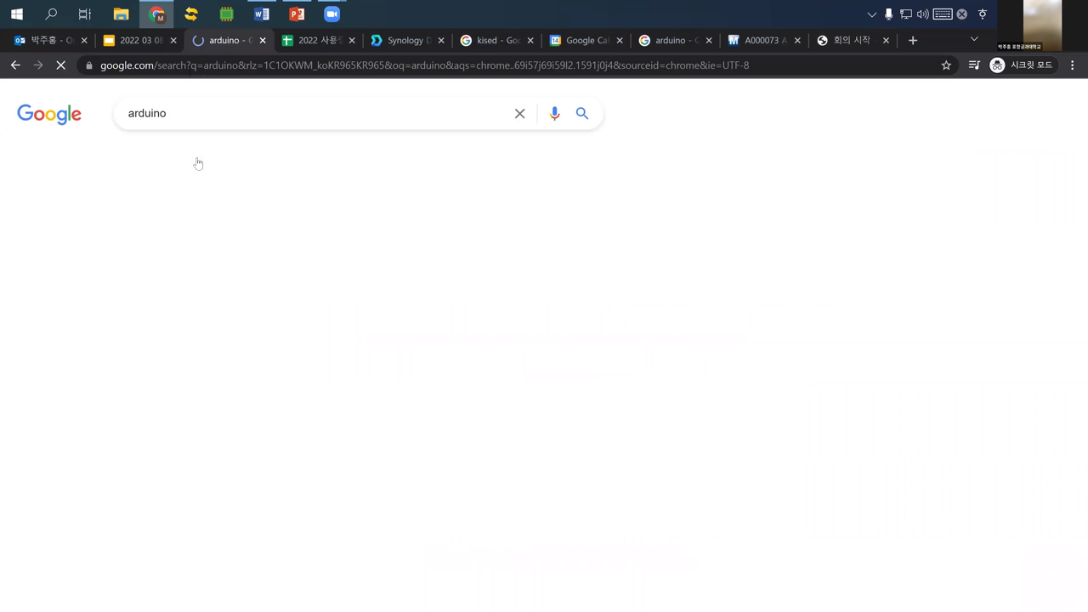
- Show the image results and open the Arduino Uno Rev3 board preview
left_click(197, 160)
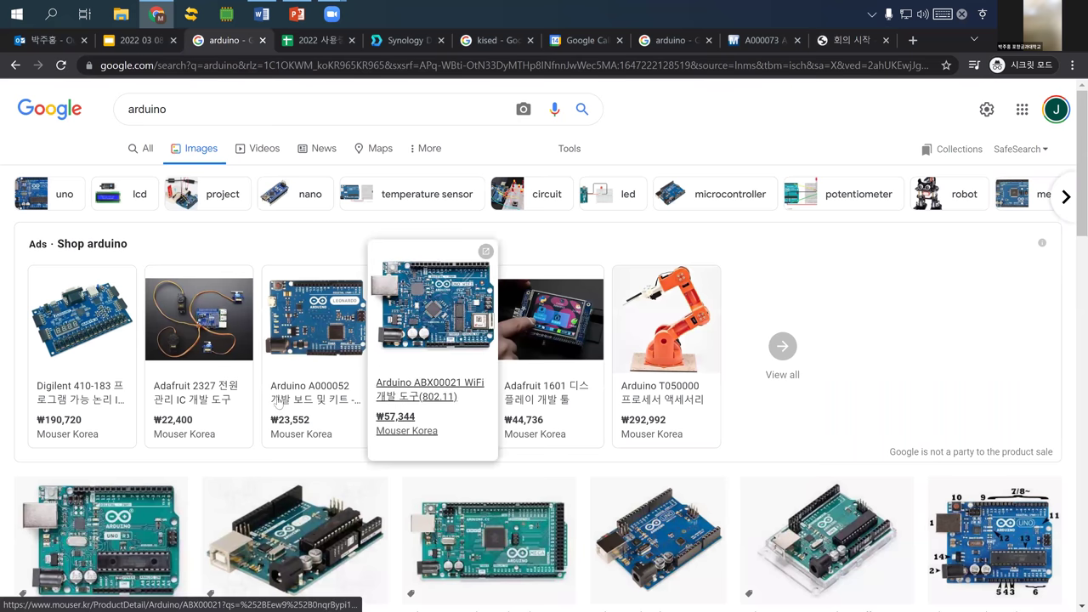
scroll(130, 350, "down", 3)
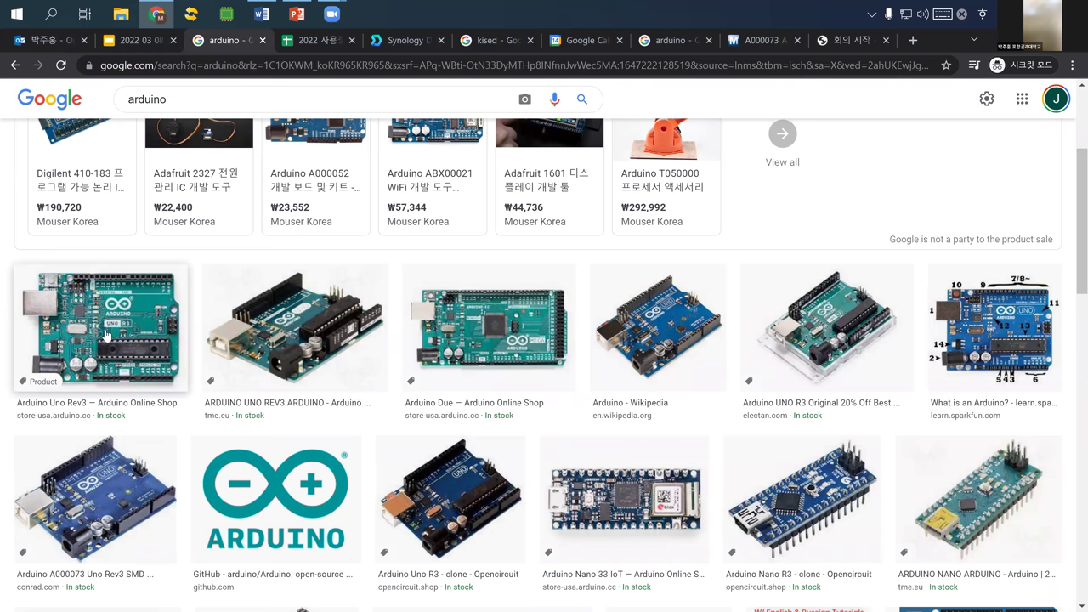
left_click(102, 321)
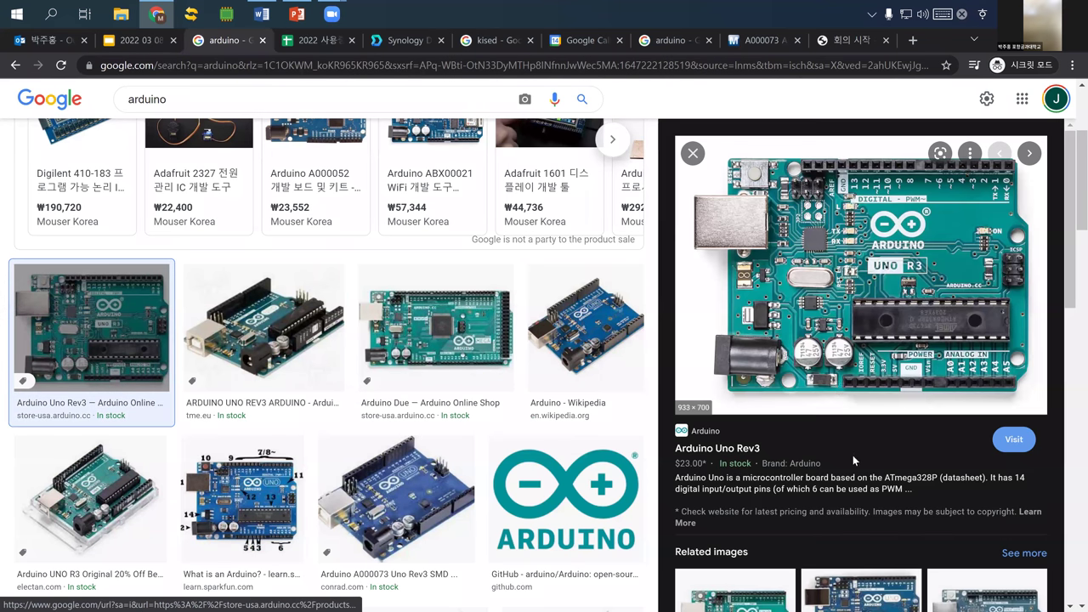
right_click(852, 443)
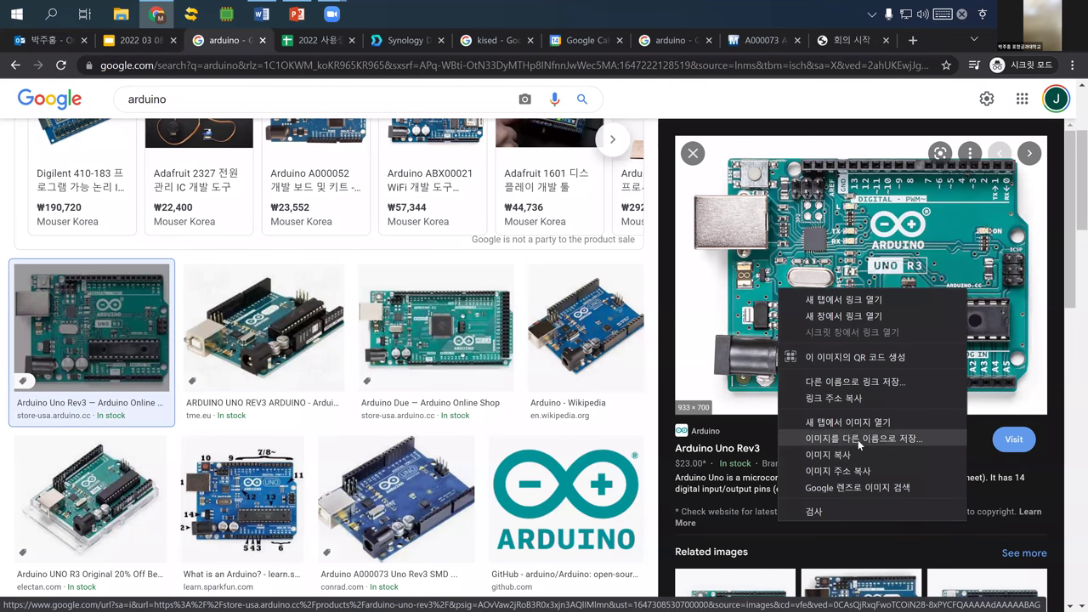
left_click(858, 440)
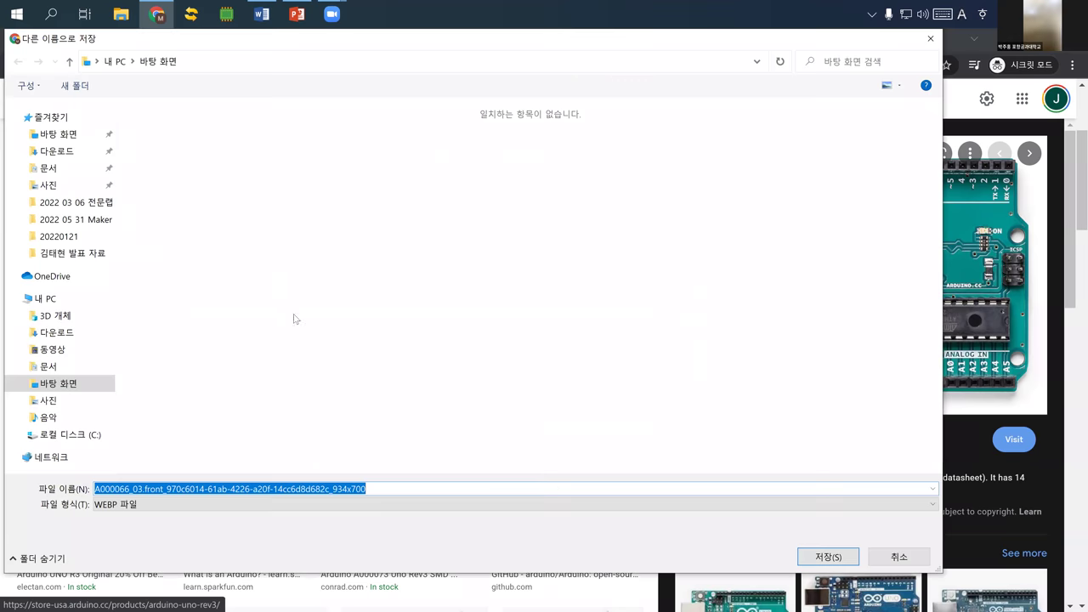
type("arduino ium")
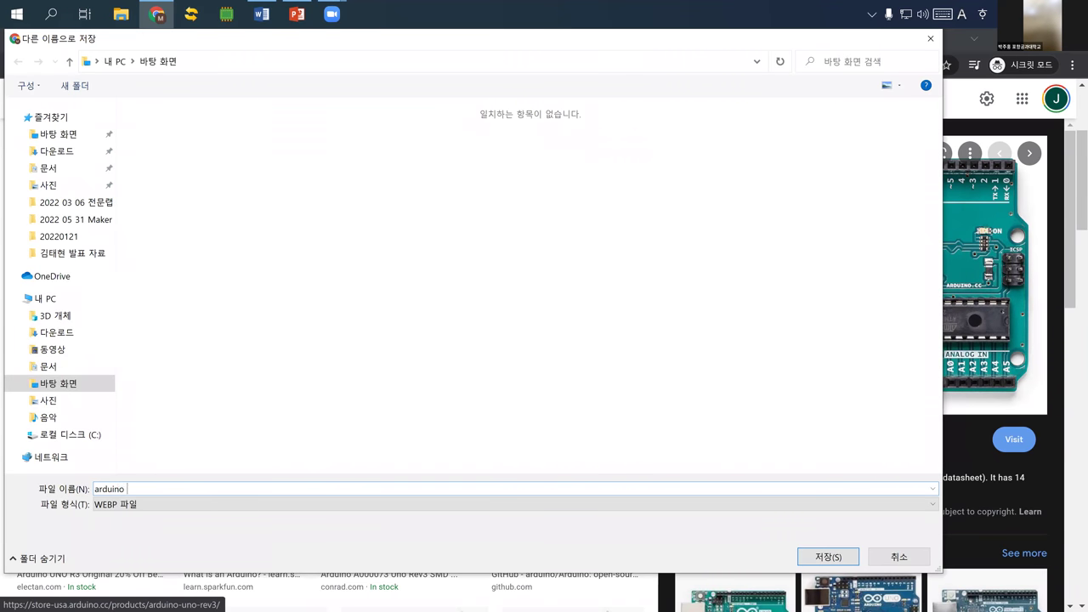
key("BackSpace")
key("BackSpace")
type("mage")
left_click(174, 509)
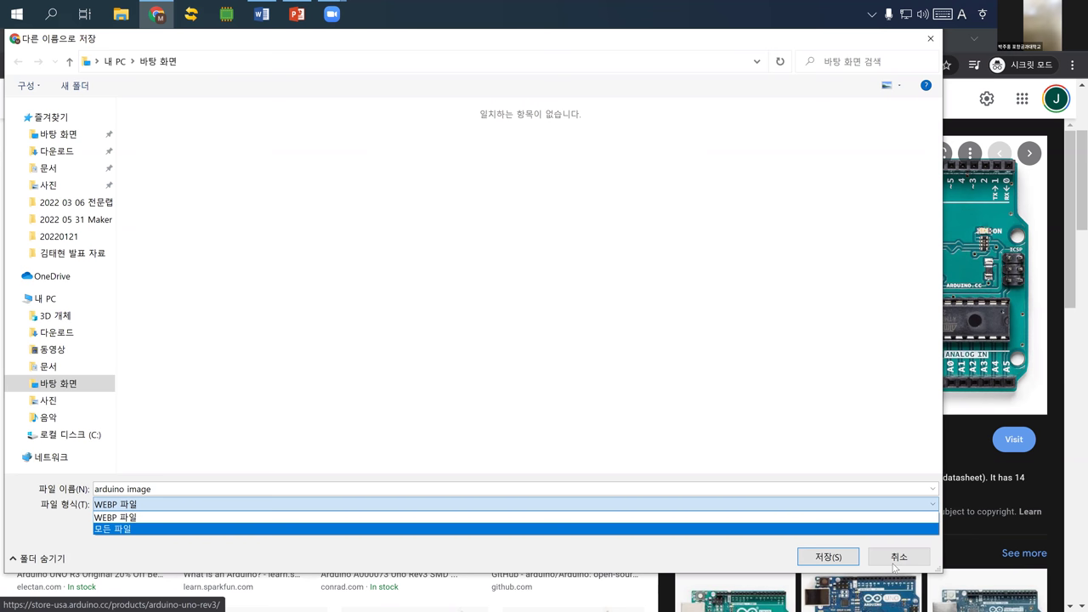
left_click(895, 565)
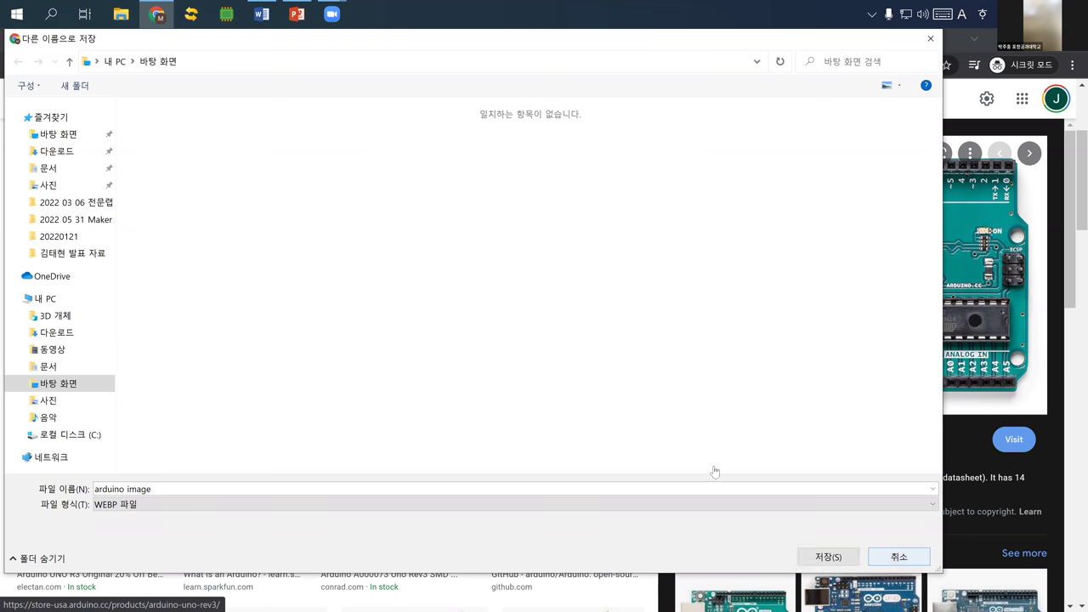
left_click(888, 561)
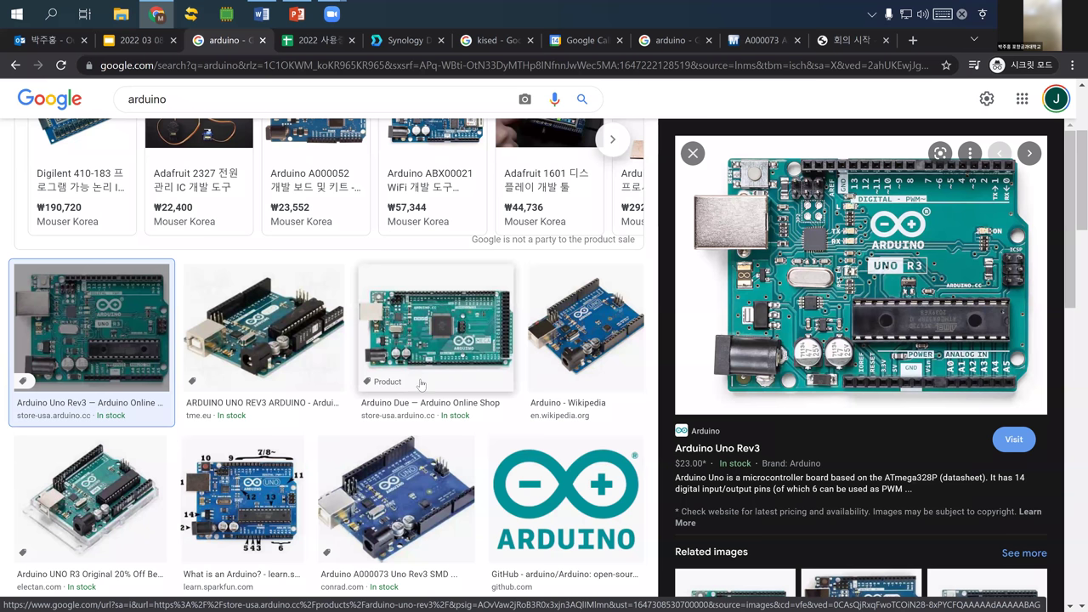
- Find the Arduino Leonardo with Headers picture and start saving it
scroll(421, 384, "down", 2)
scroll(366, 369, "down", 3)
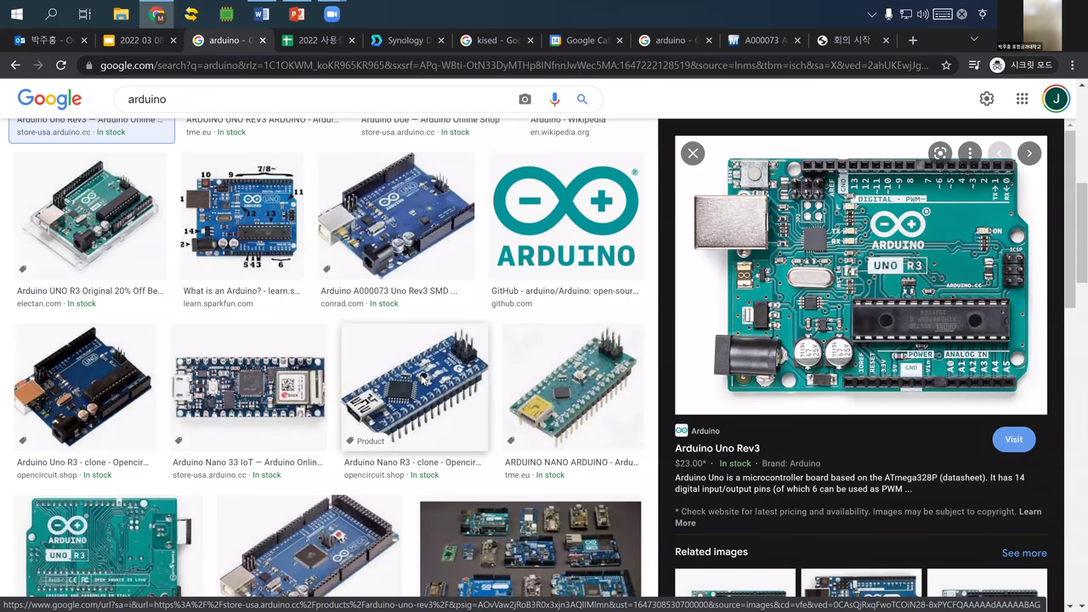
scroll(136, 331, "down", 2)
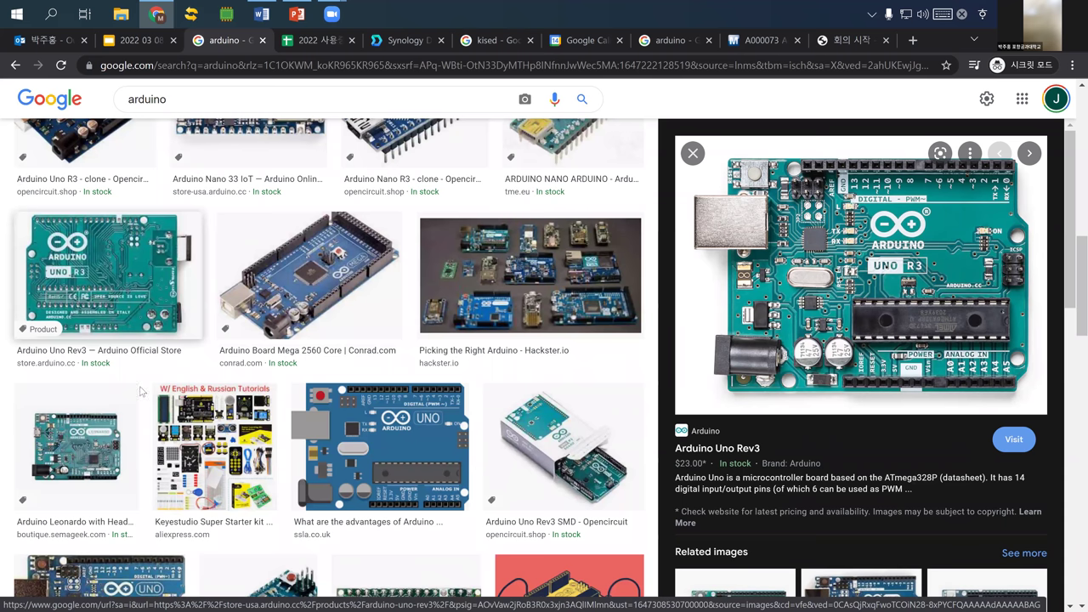
scroll(79, 347, "down", 2)
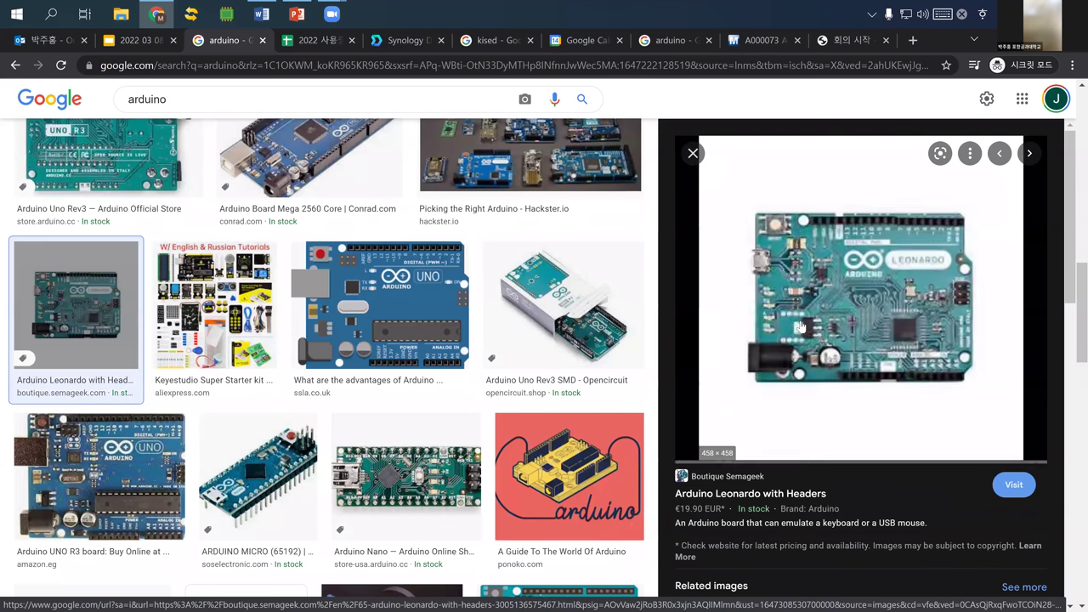
right_click_drag(812, 289, 897, 436)
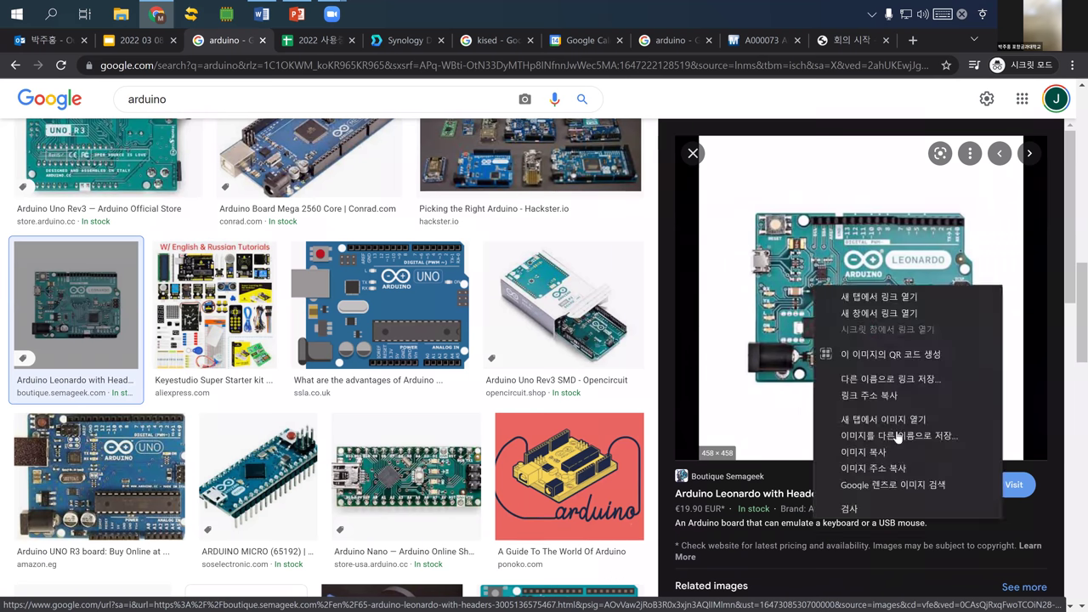
left_click(897, 436)
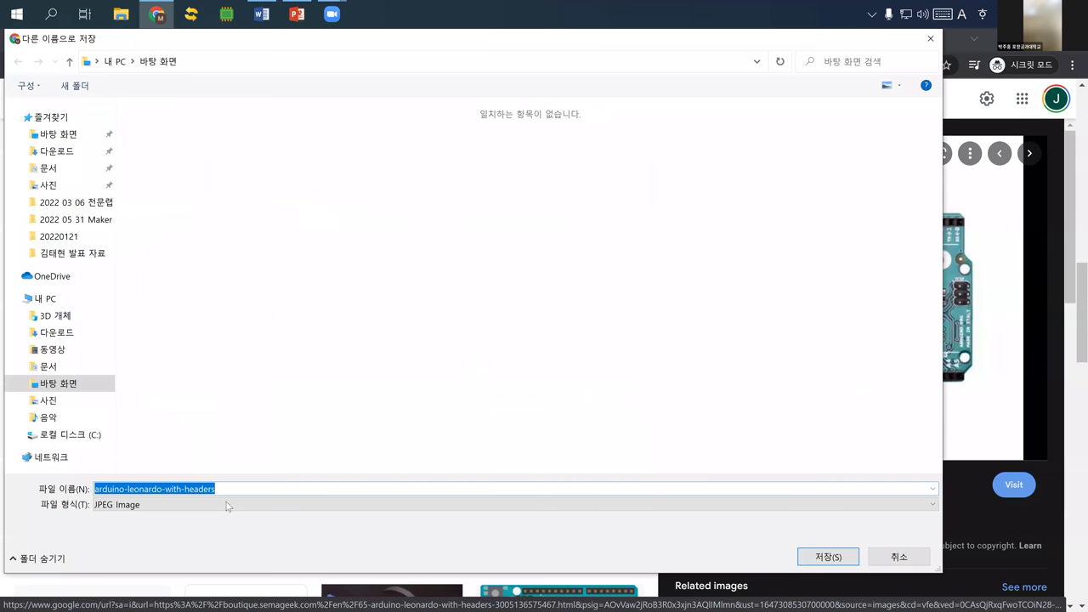
- Keep the JPEG file type and save the picture to the Desktop as arduino
left_click(229, 506)
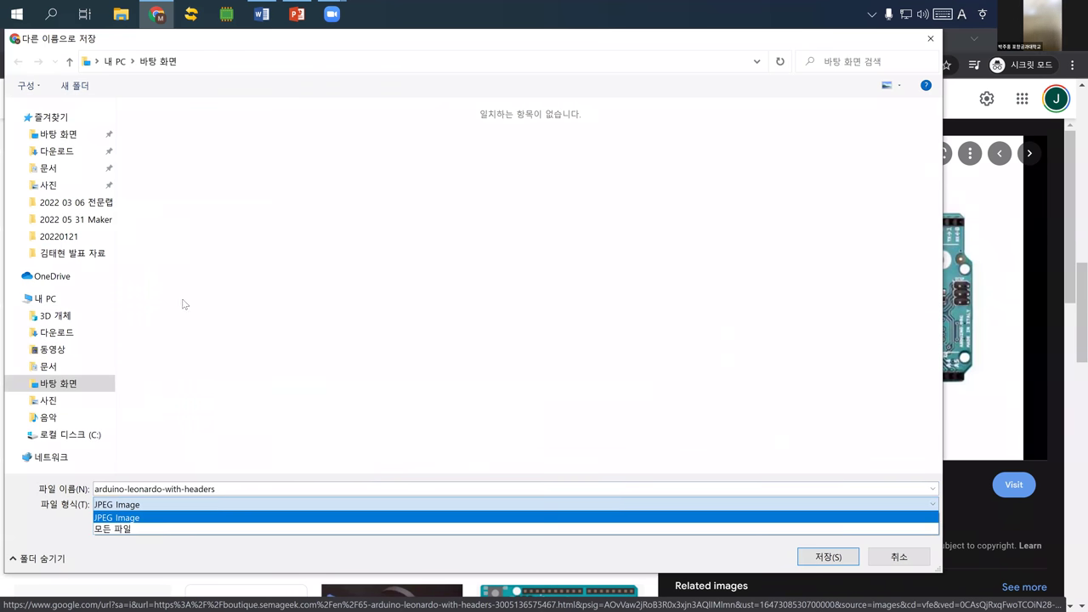
left_click(264, 489)
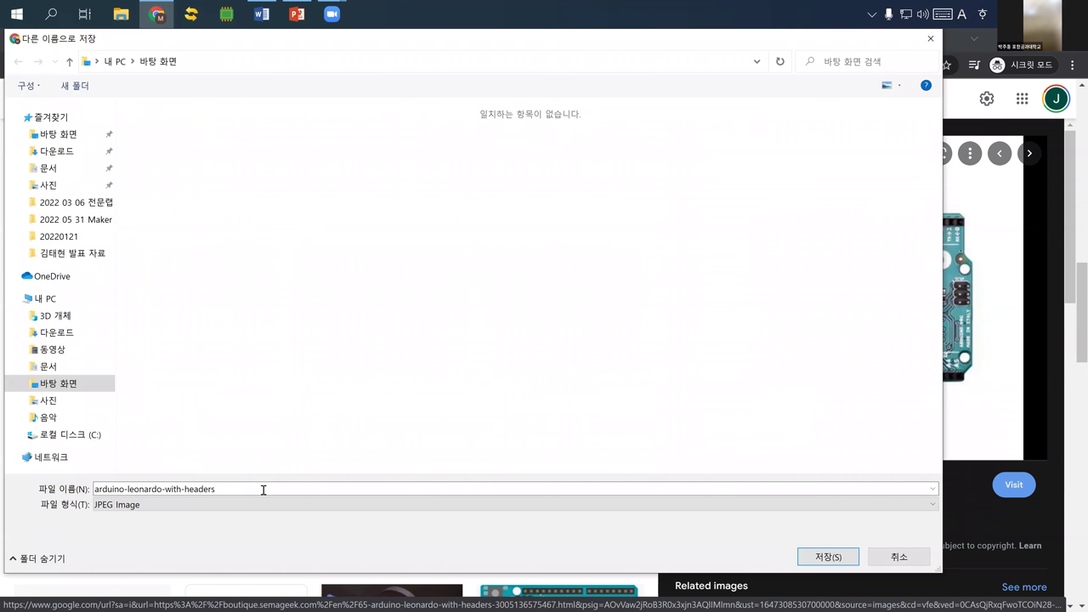
key("ctrl+a")
type("ar")
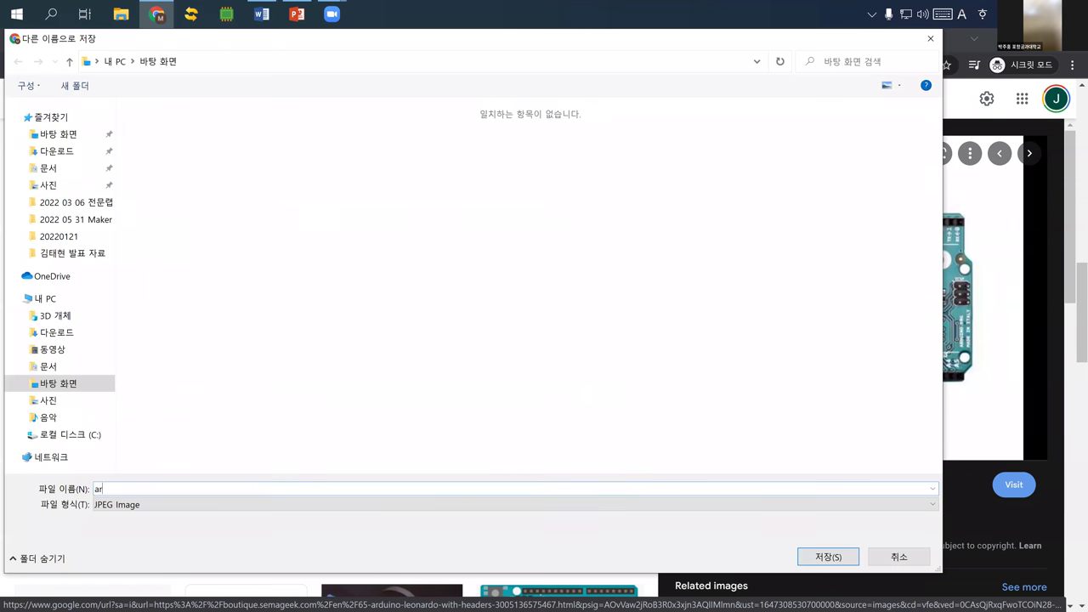
type("duino")
key("Return")
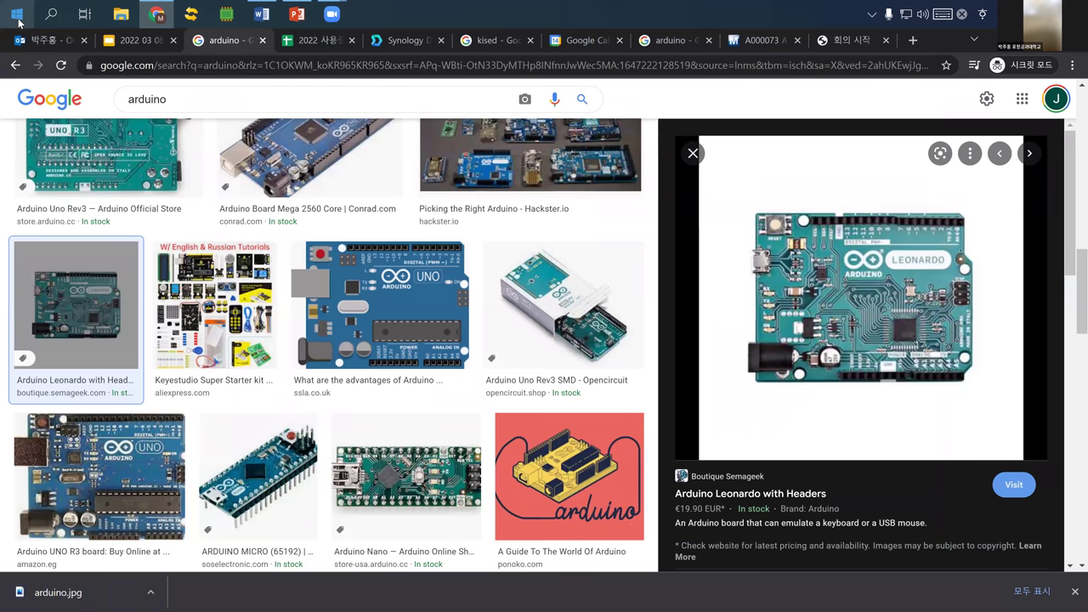
- Launch Rhino 6 from Windows search and create a model from the Small Objects - Millimeters template
left_click(17, 17)
type("rhino")
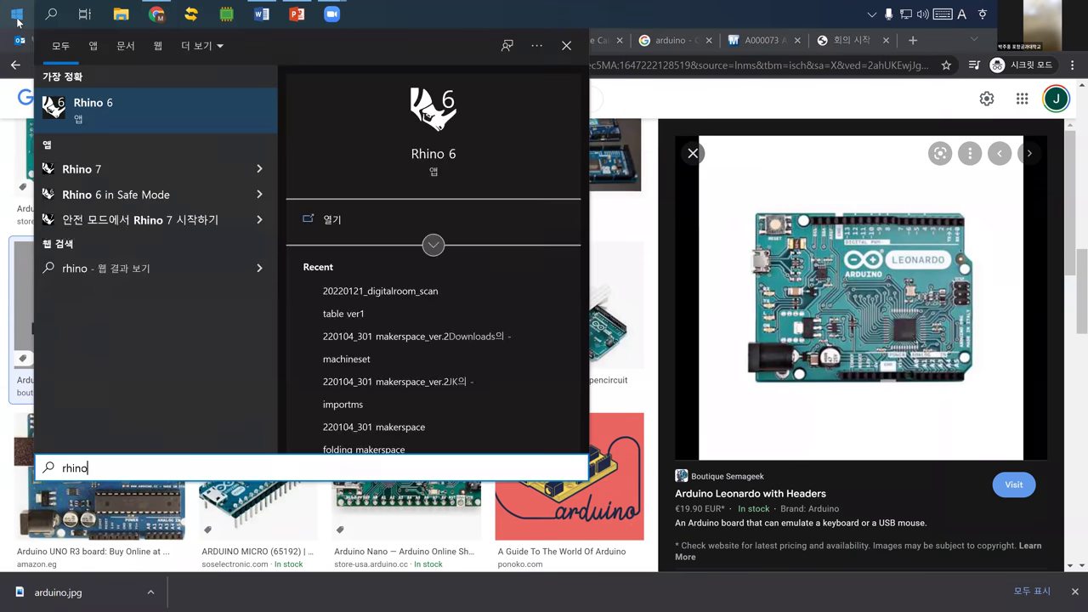
left_click(17, 17)
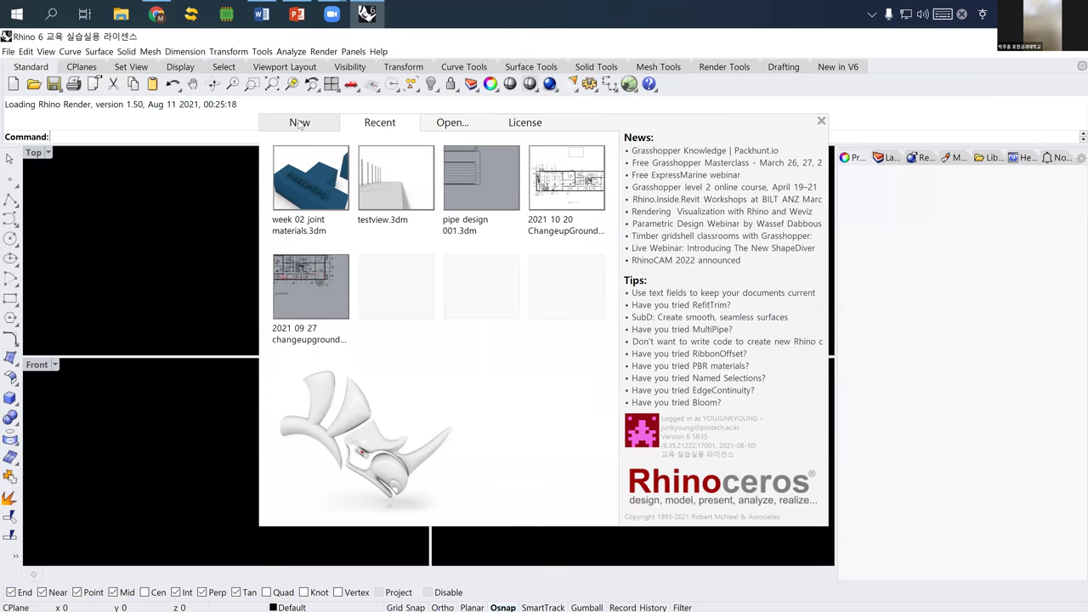
left_click(299, 123)
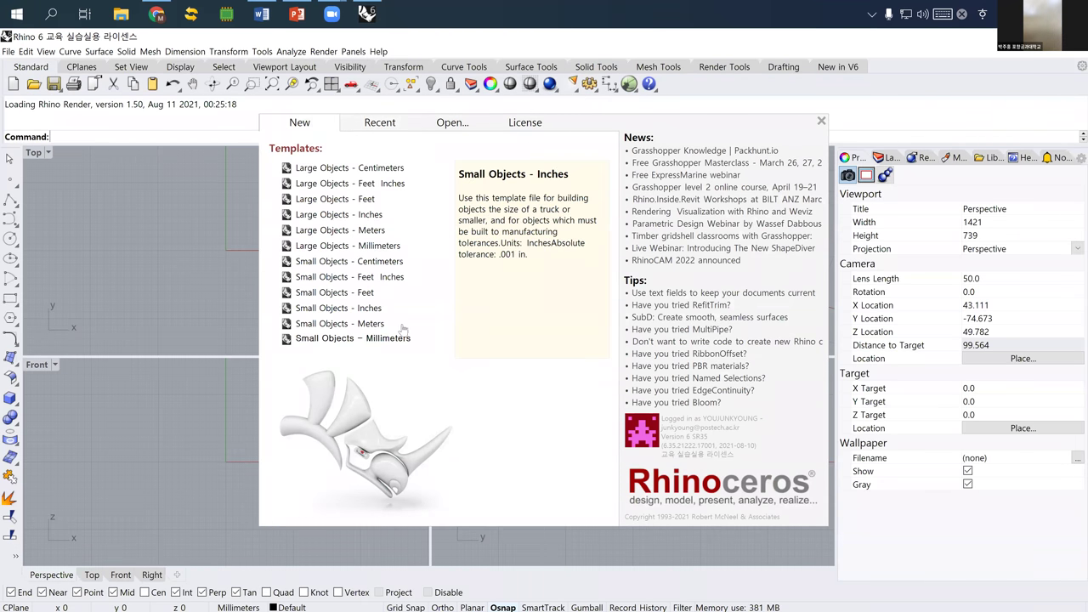
left_click(390, 339)
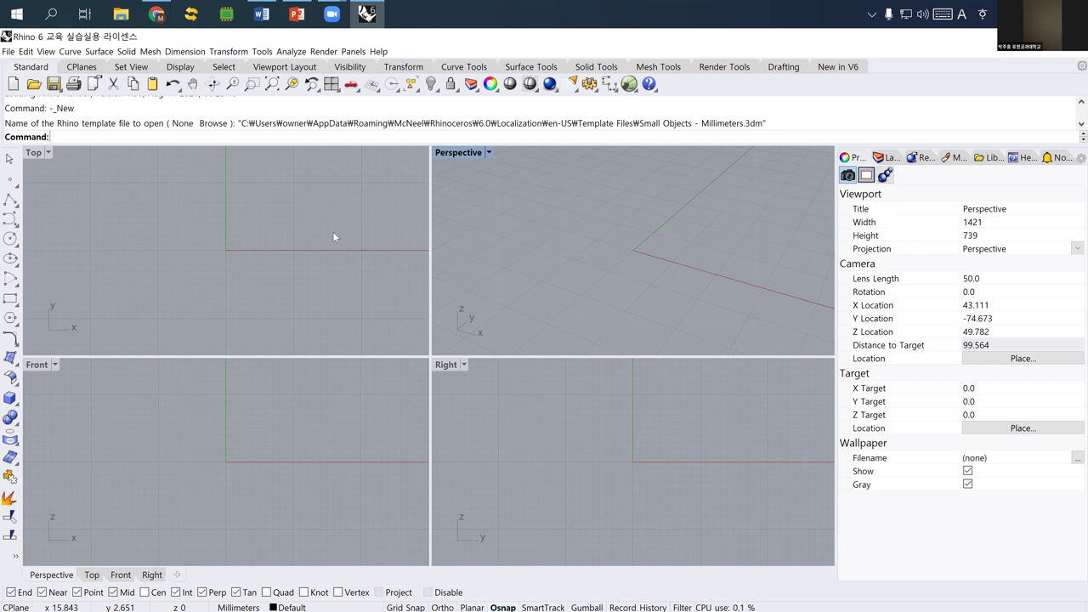
- Run Picture and choose the arduino image from the Desktop in Open Bitmap
type("Picture")
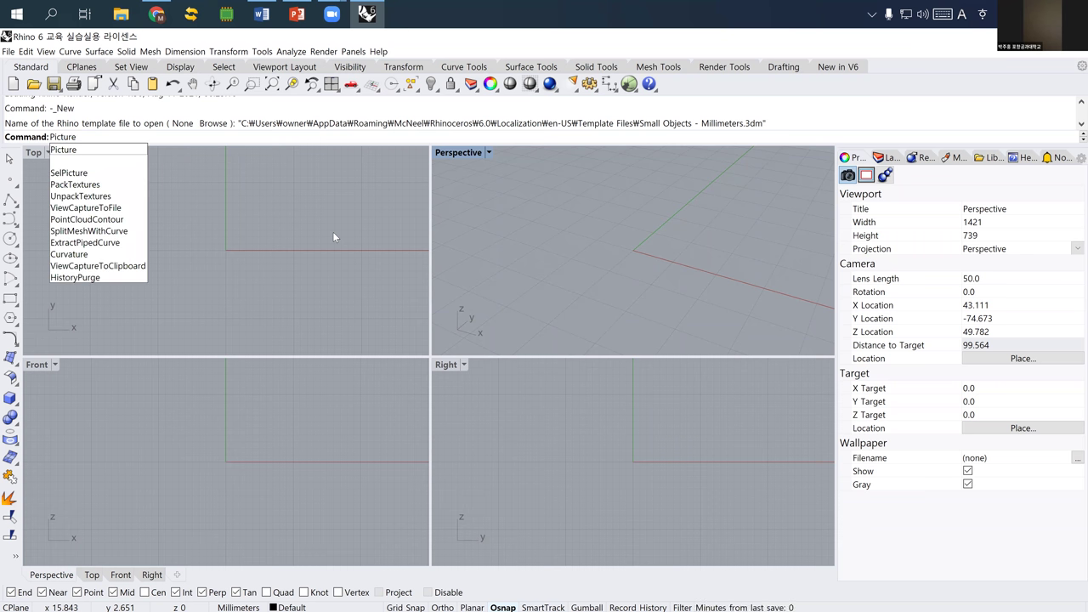
key("Return")
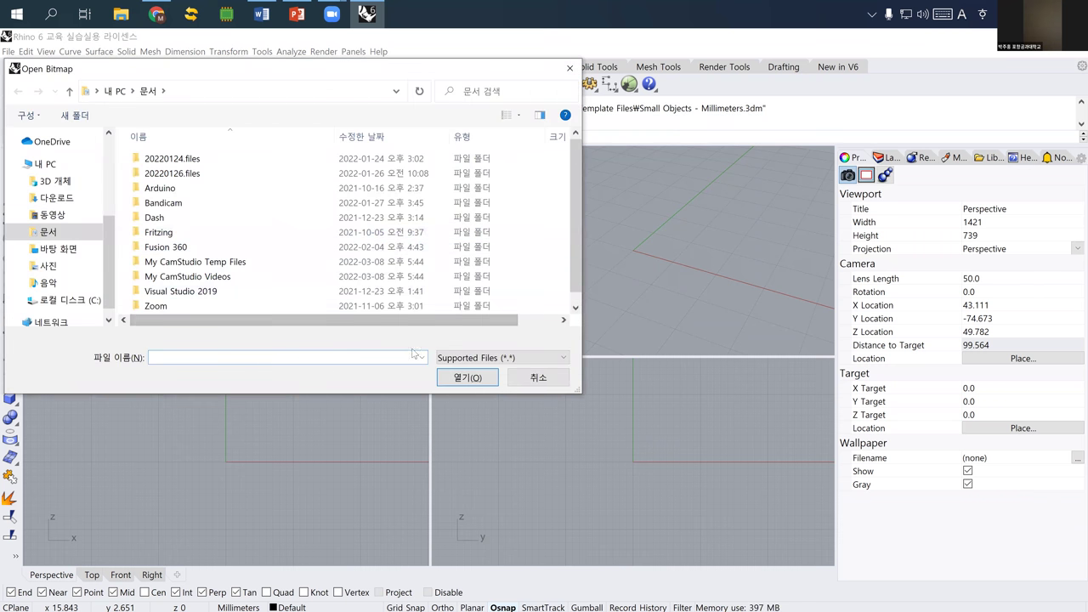
left_click(460, 359)
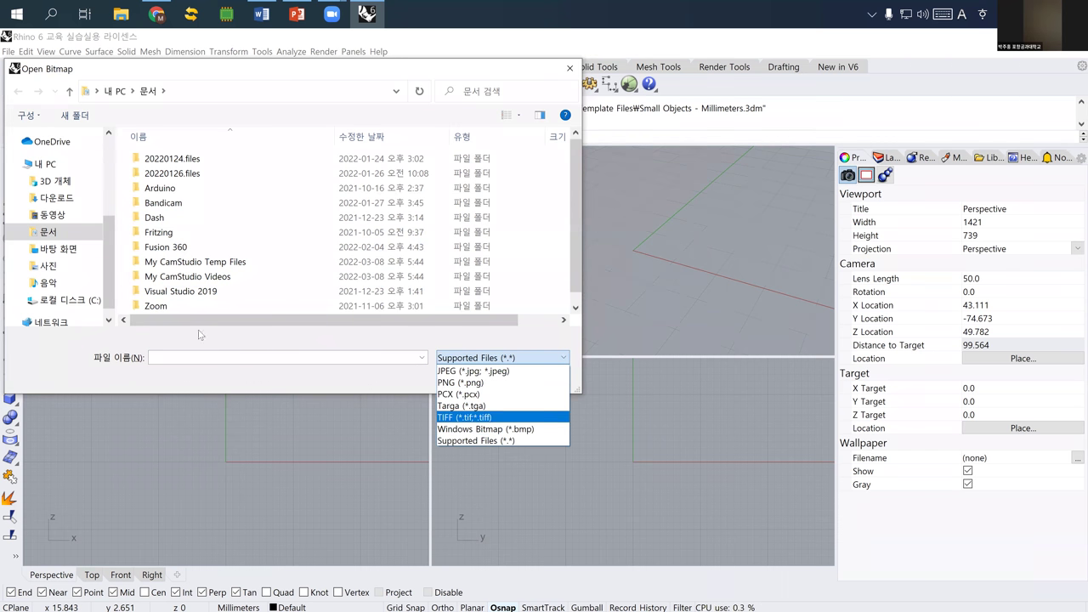
left_click(72, 248)
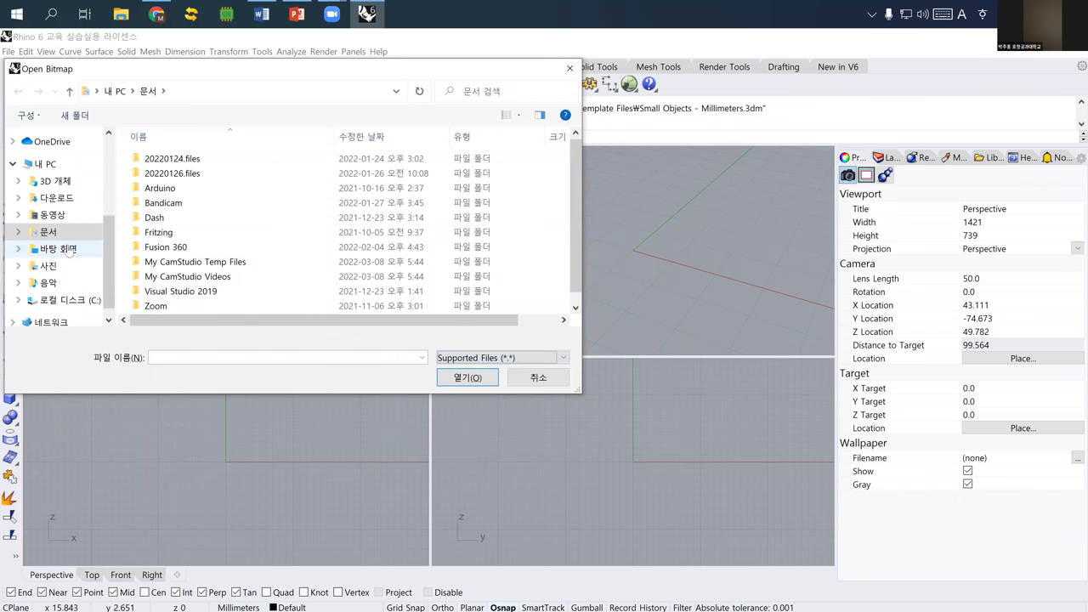
left_click(70, 248)
left_click(165, 170)
left_click(463, 377)
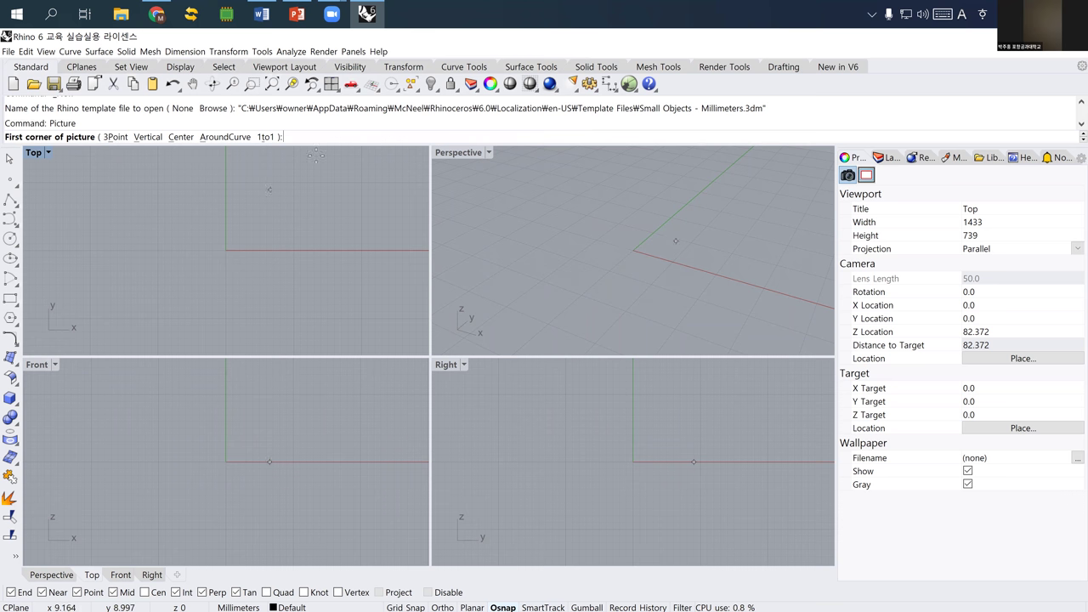
- Place the arduino picture with its first corner at 0 and its opposite corner in the Top view
type("0")
key("Return")
key("Return")
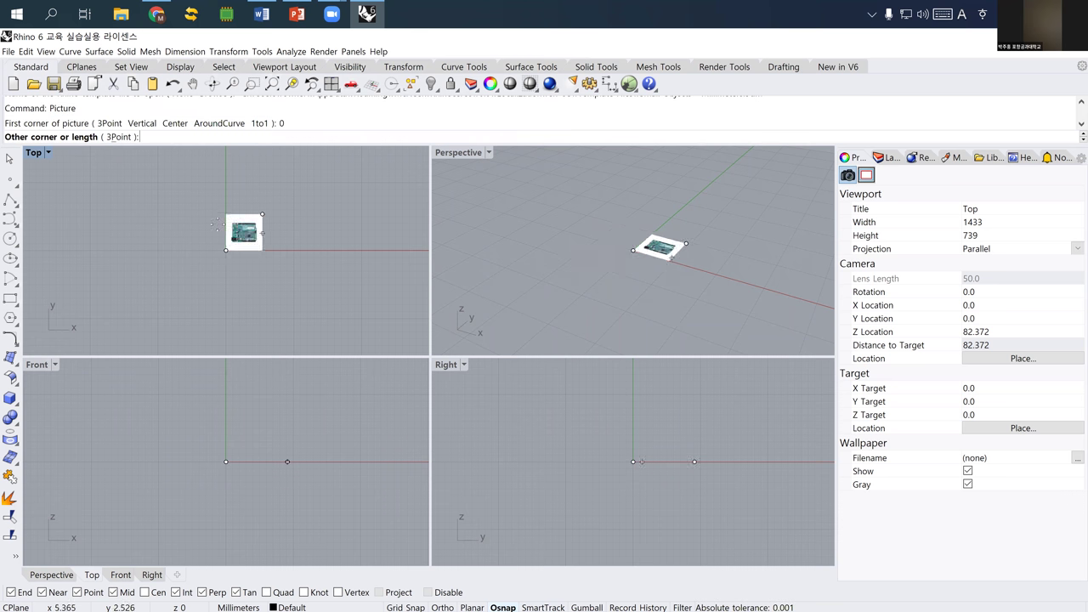
right_click_drag(259, 216, 246, 223)
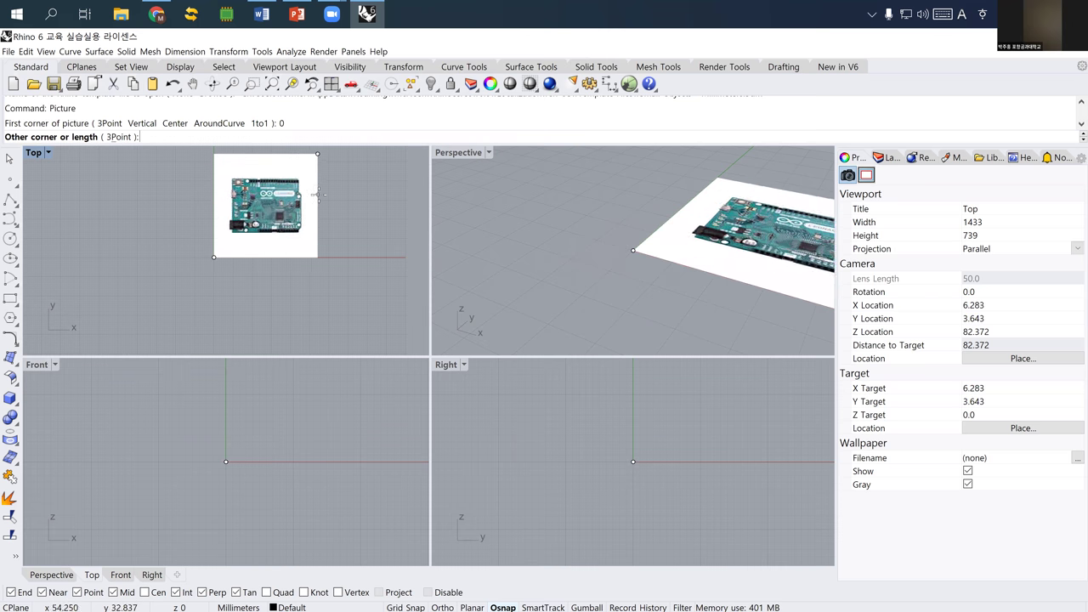
left_click(316, 158)
right_click_drag(245, 244, 240, 255)
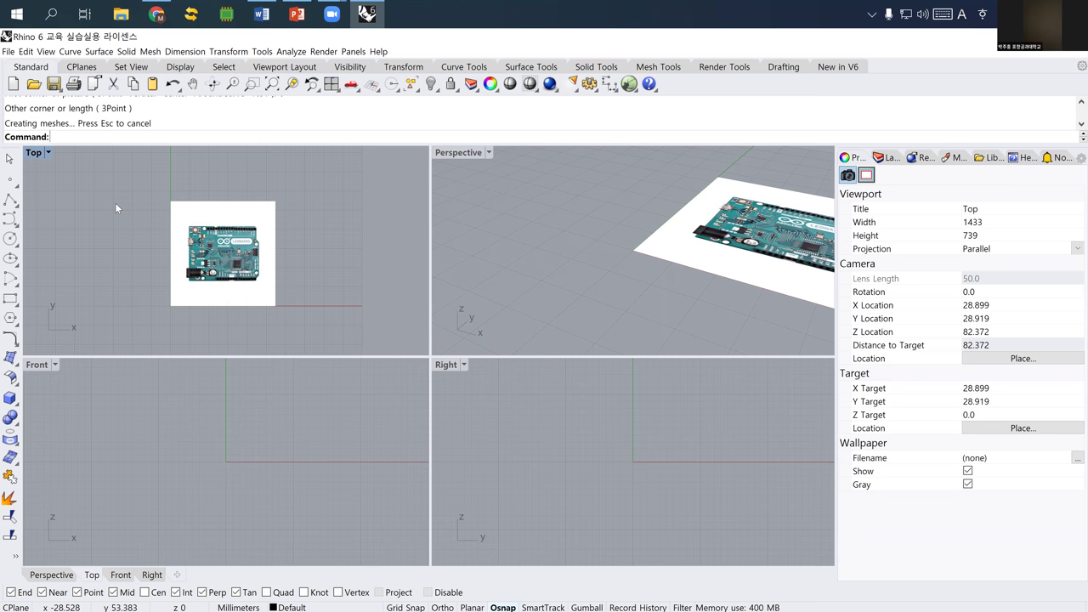
- Draw a corner-to-corner rectangle from 0 with length 68.5 and width 53.4, then select it
left_click(15, 299)
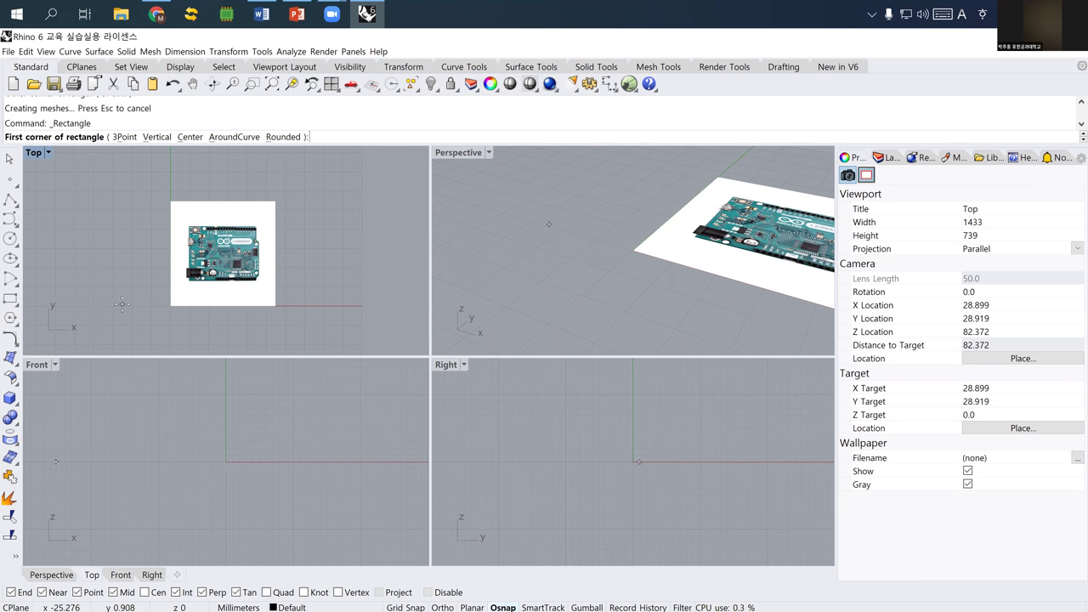
key("Escape")
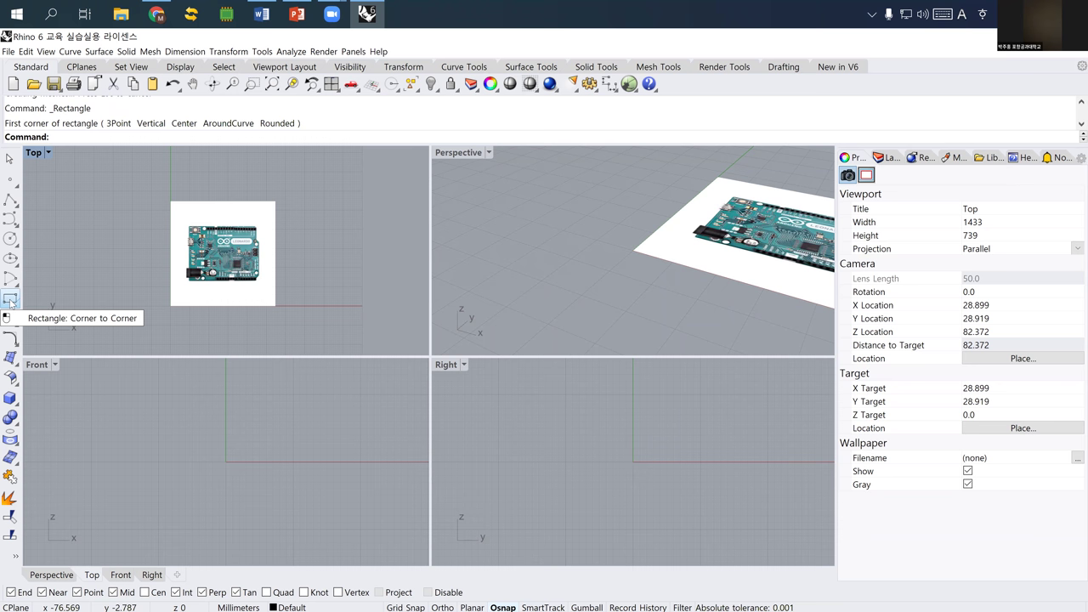
left_click(11, 300)
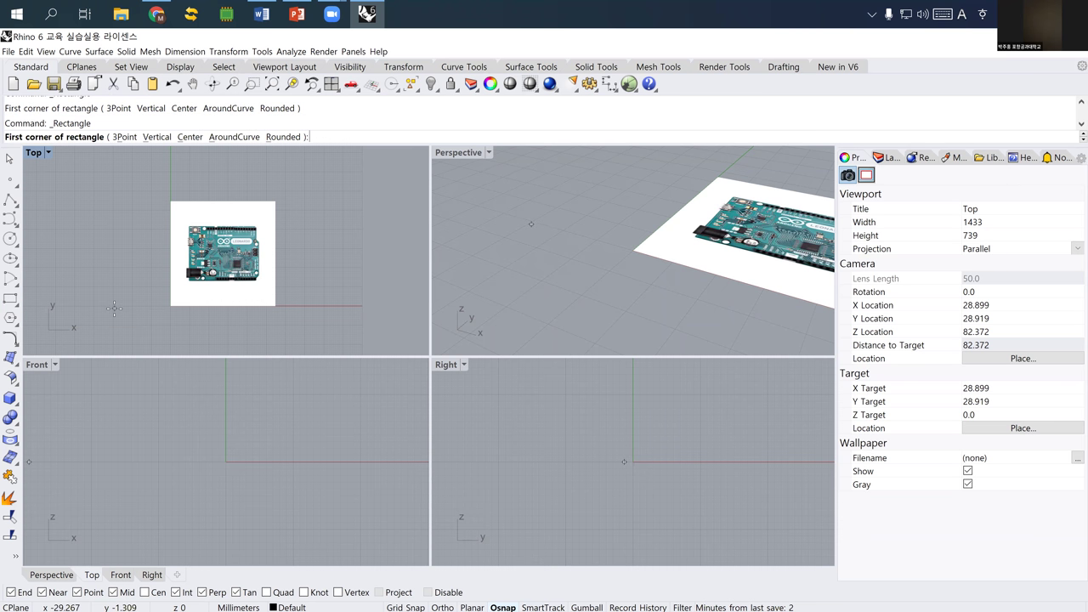
type("0")
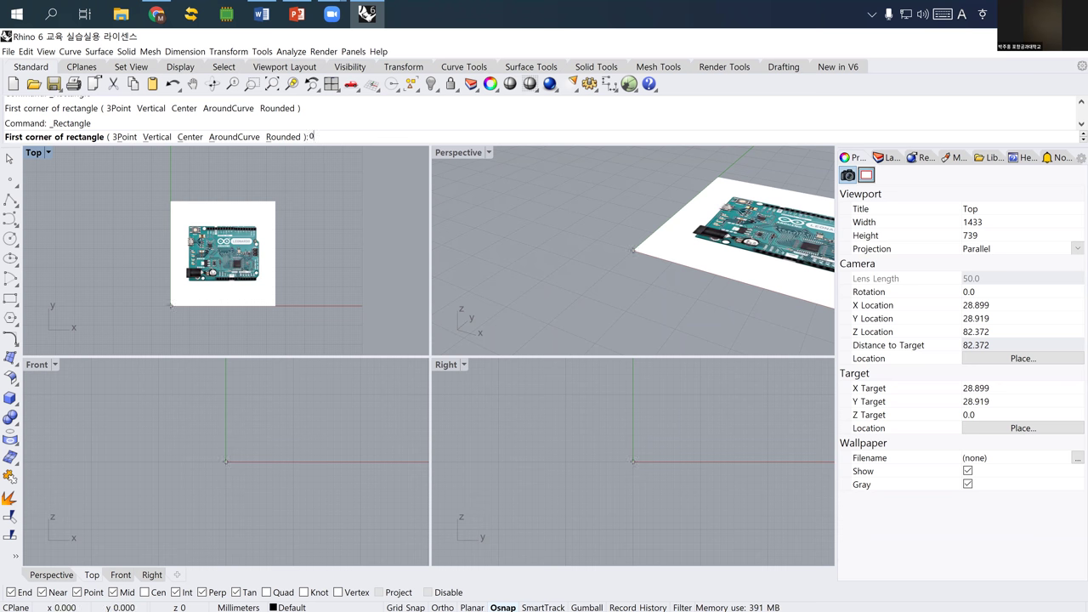
key("Return")
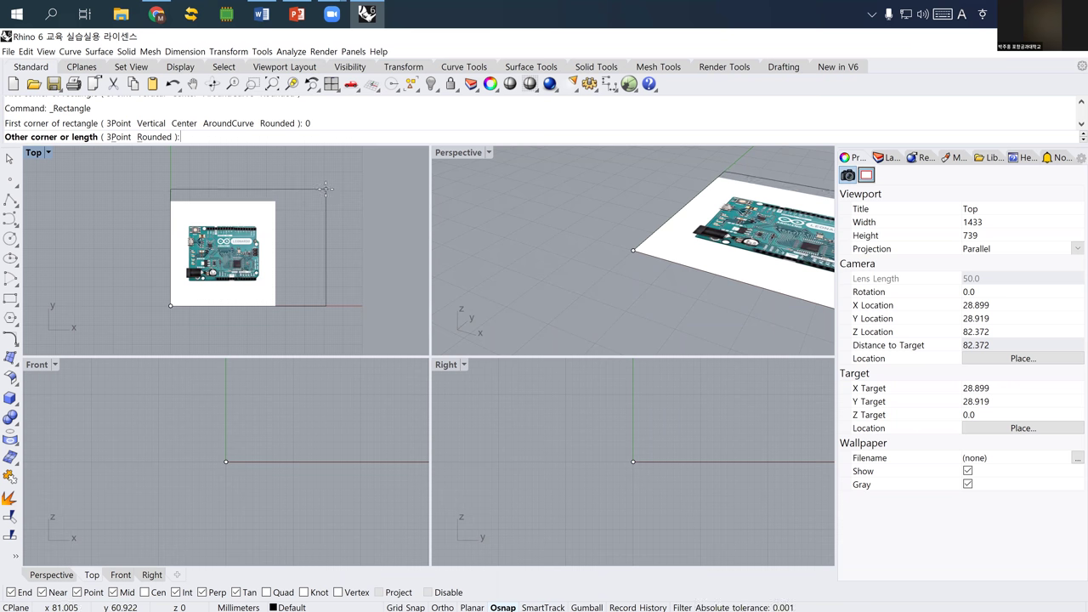
type("68.5")
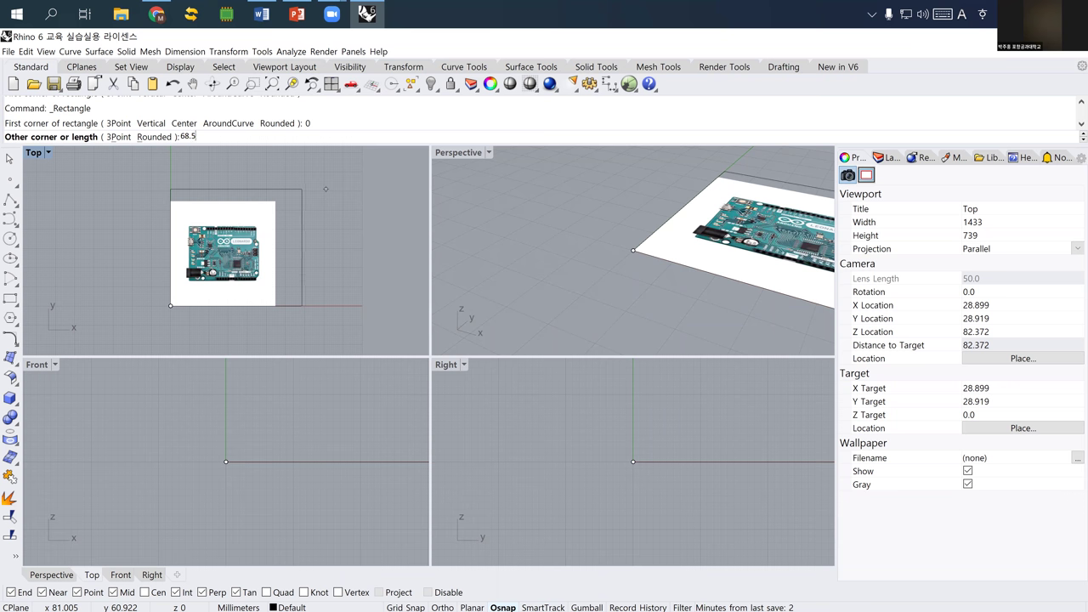
key("Return")
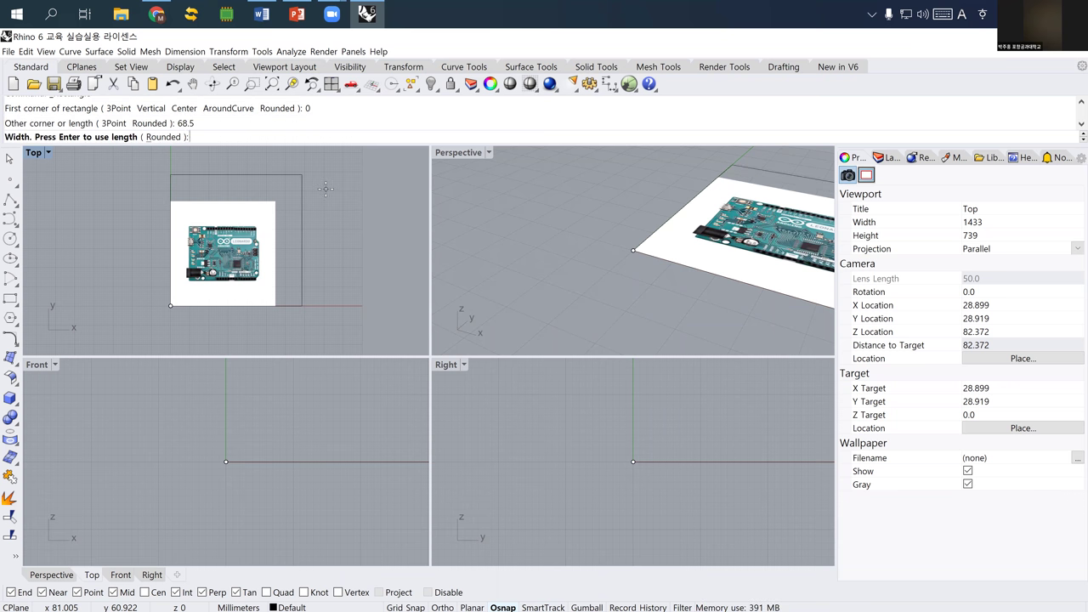
type("53.4")
key("Return")
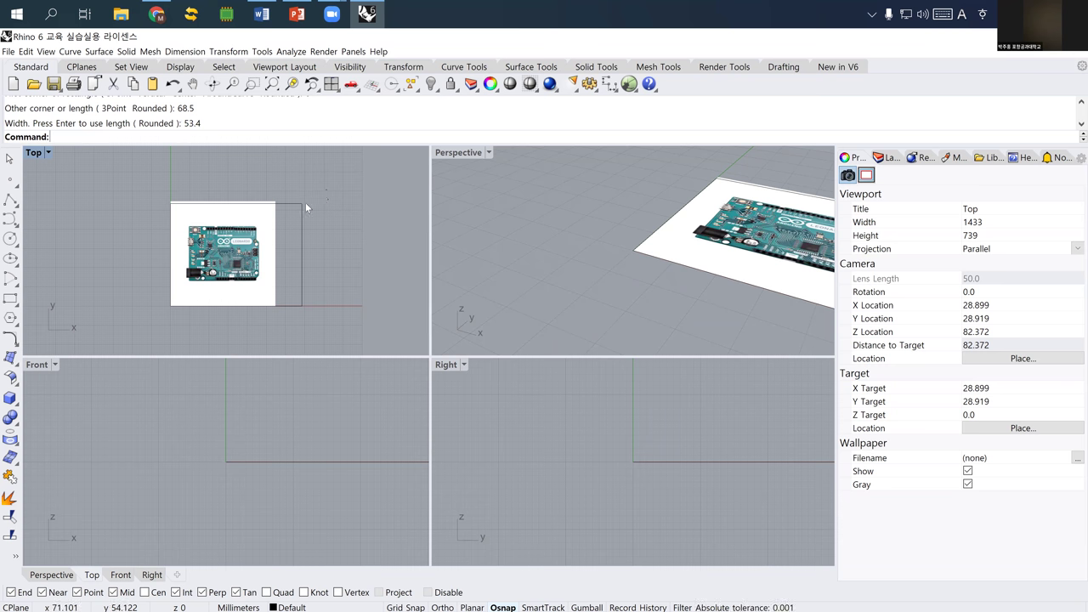
left_click(304, 205)
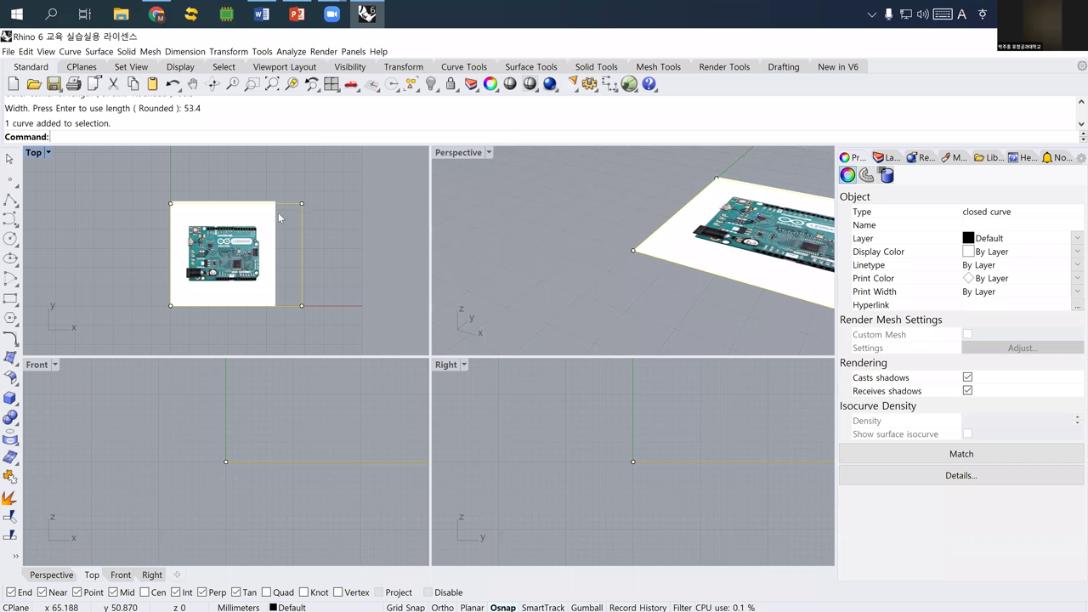
- Move the Arduino picture toward the origin and start scaling it from the board's lower-left corner
left_click(233, 252)
left_click_drag(234, 253, 216, 275)
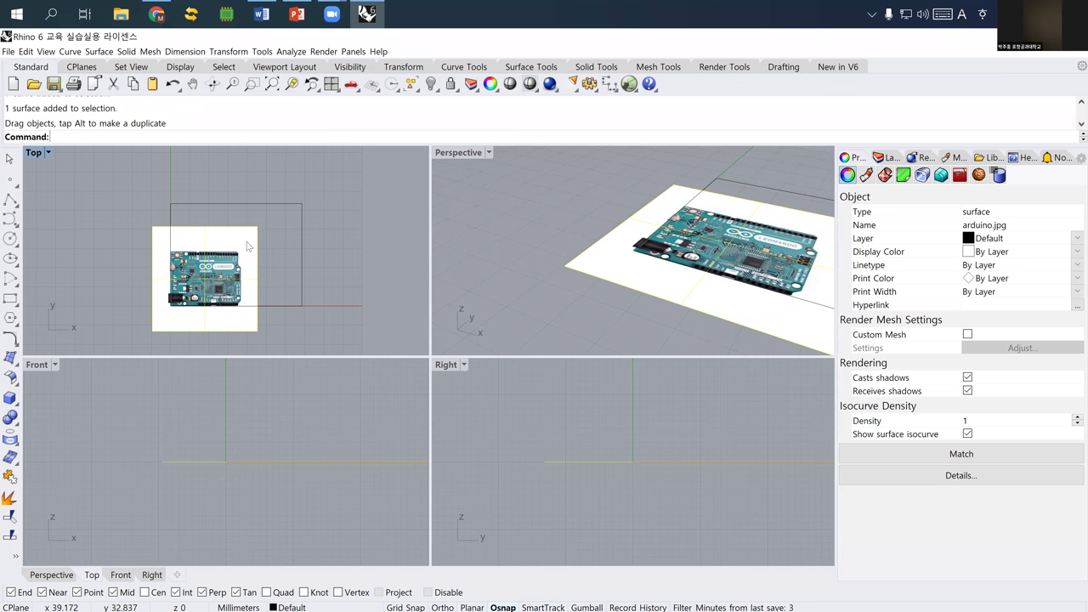
type("Scale")
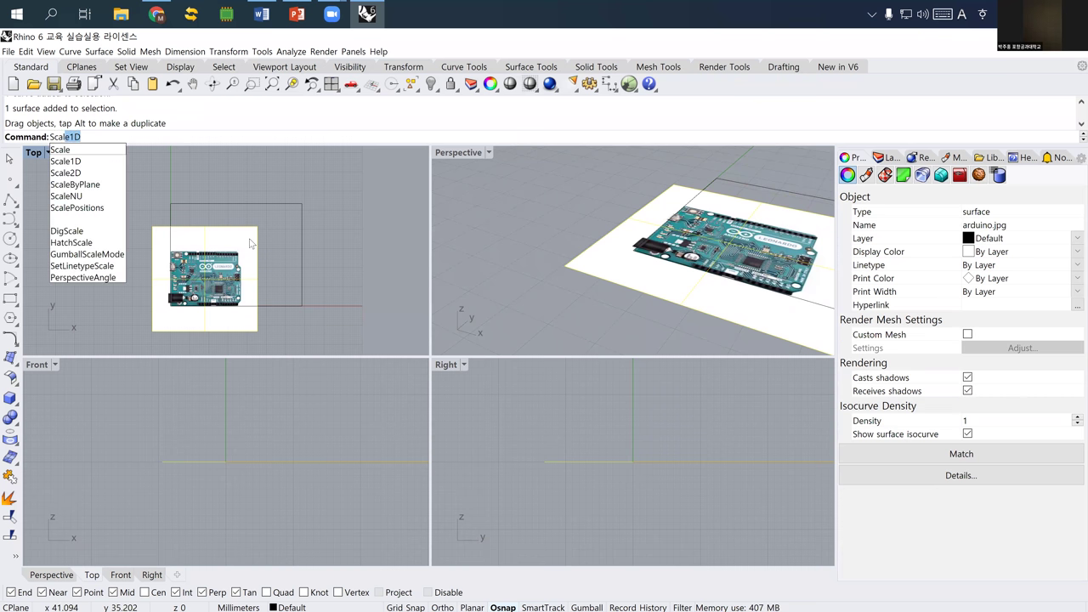
key("Down")
key("Down")
key("Up")
key("Return")
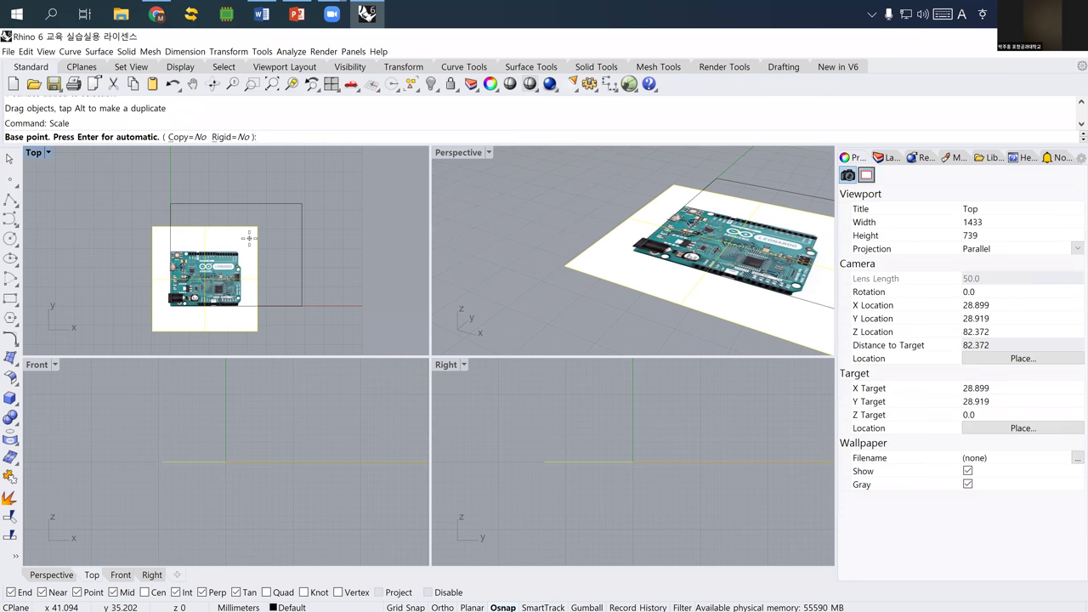
scroll(132, 318, "up", 5)
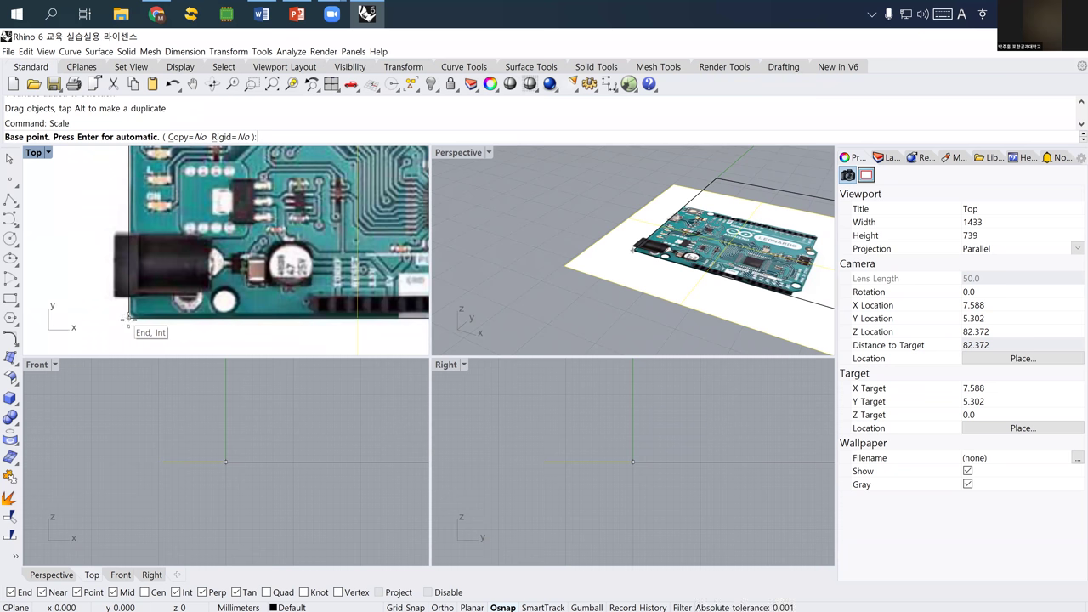
left_click(129, 317)
scroll(129, 317, "down", 5)
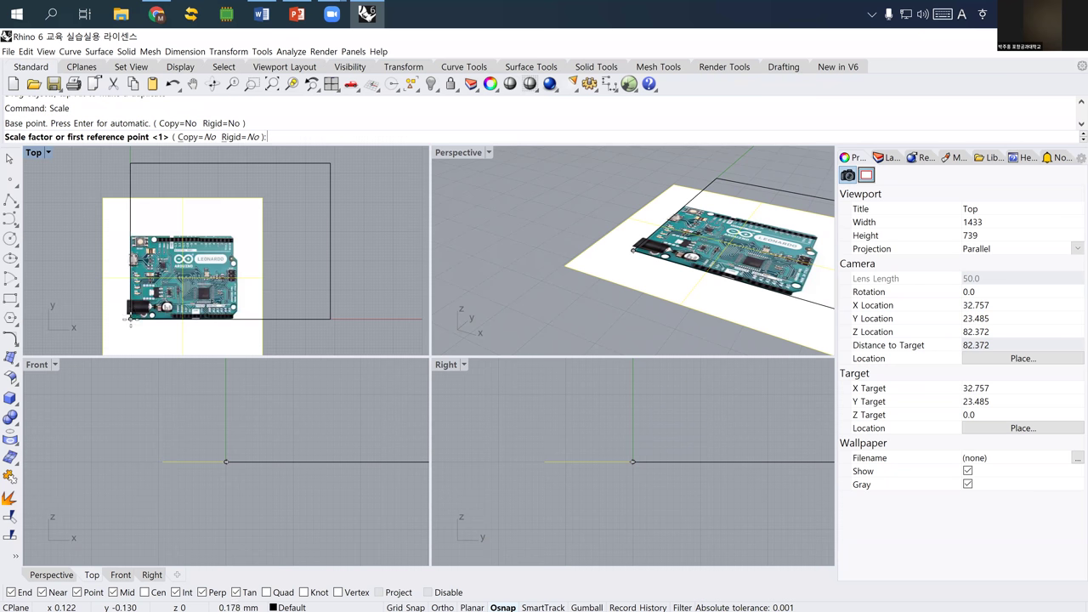
scroll(234, 321, "up", 5)
scroll(241, 321, "up", 2)
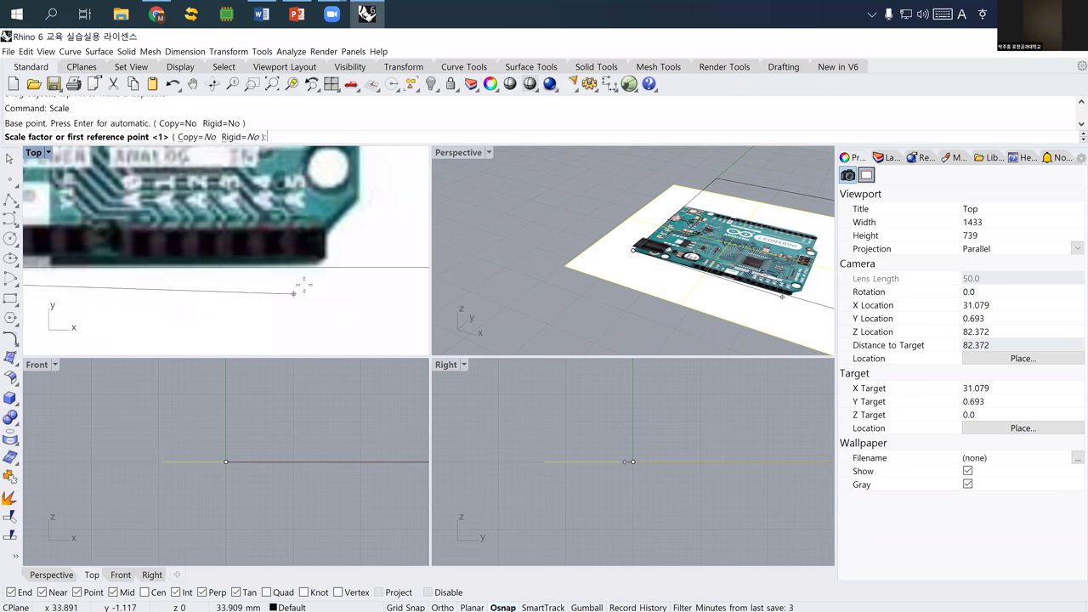
- With Ortho on, scale the picture so the board's right edge reaches the rectangle's right corner
key("F8")
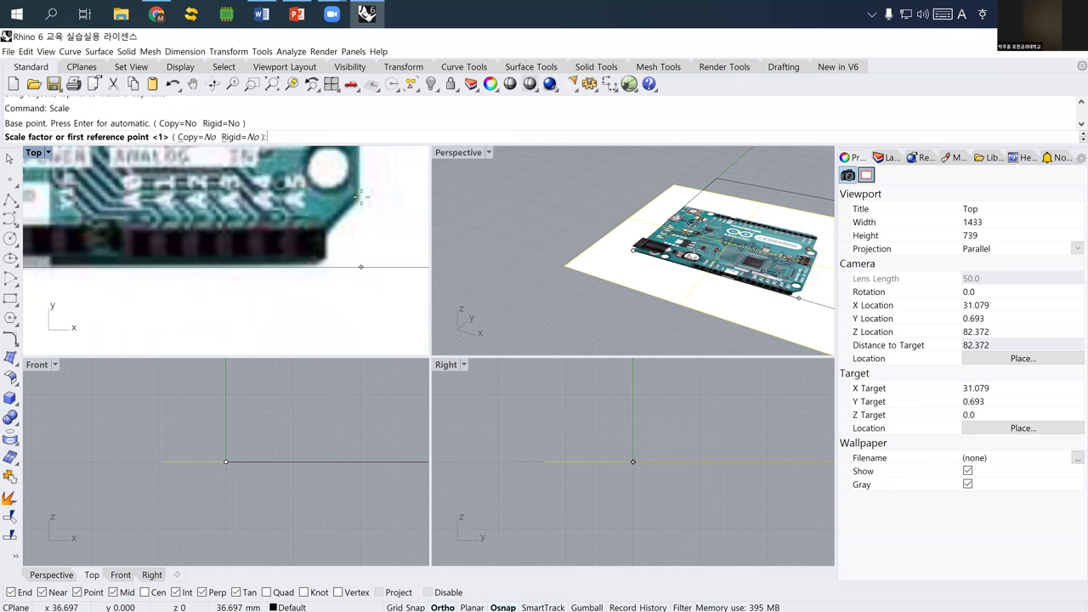
scroll(355, 202, "down", 3)
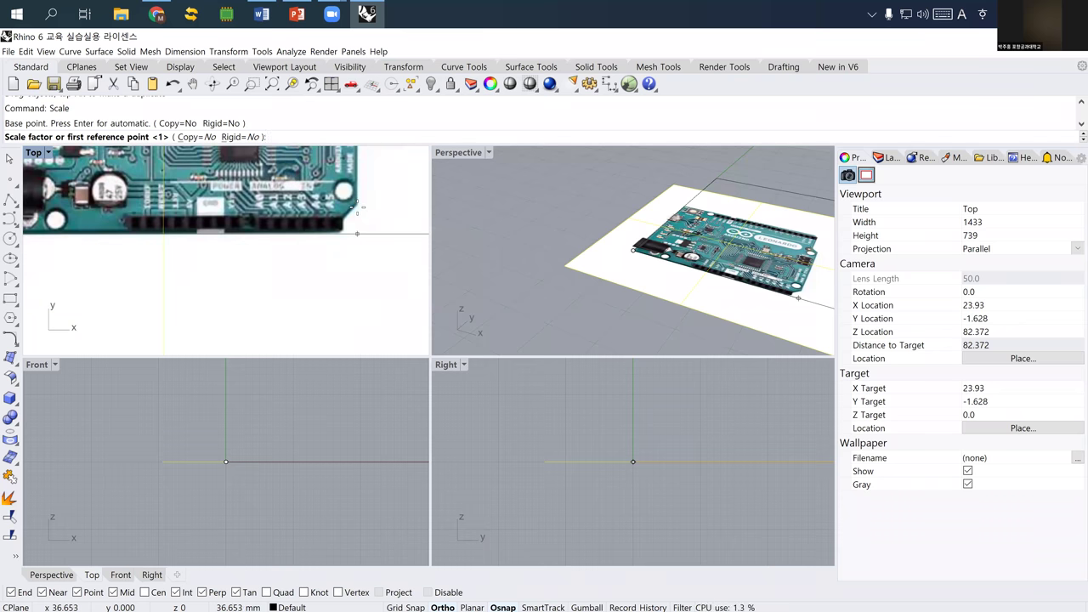
left_click(358, 210)
right_click_drag(357, 210, 345, 249)
scroll(346, 248, "up", 5)
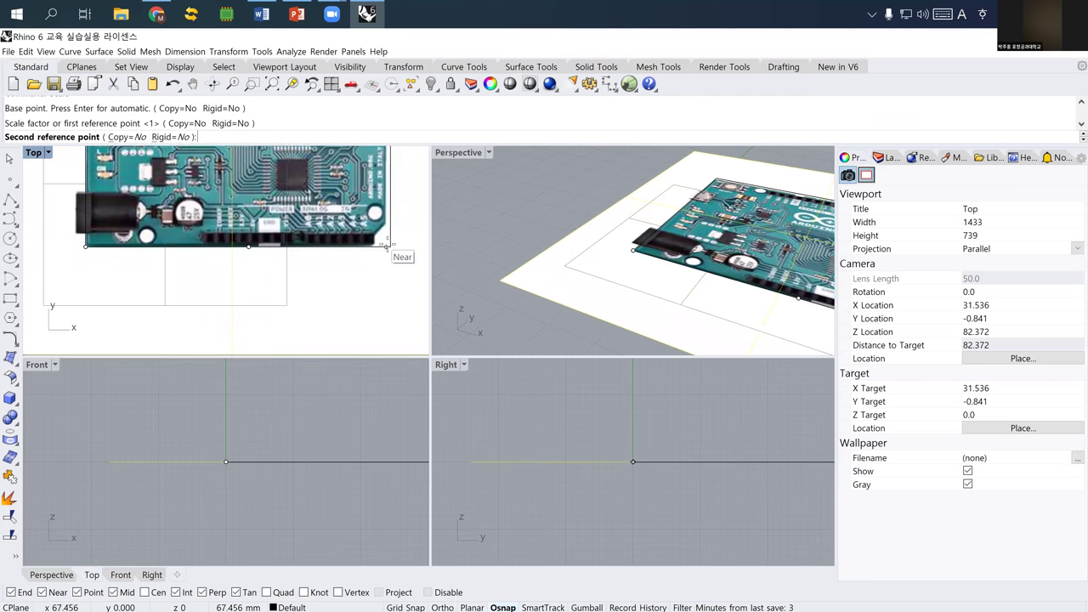
left_click(390, 247)
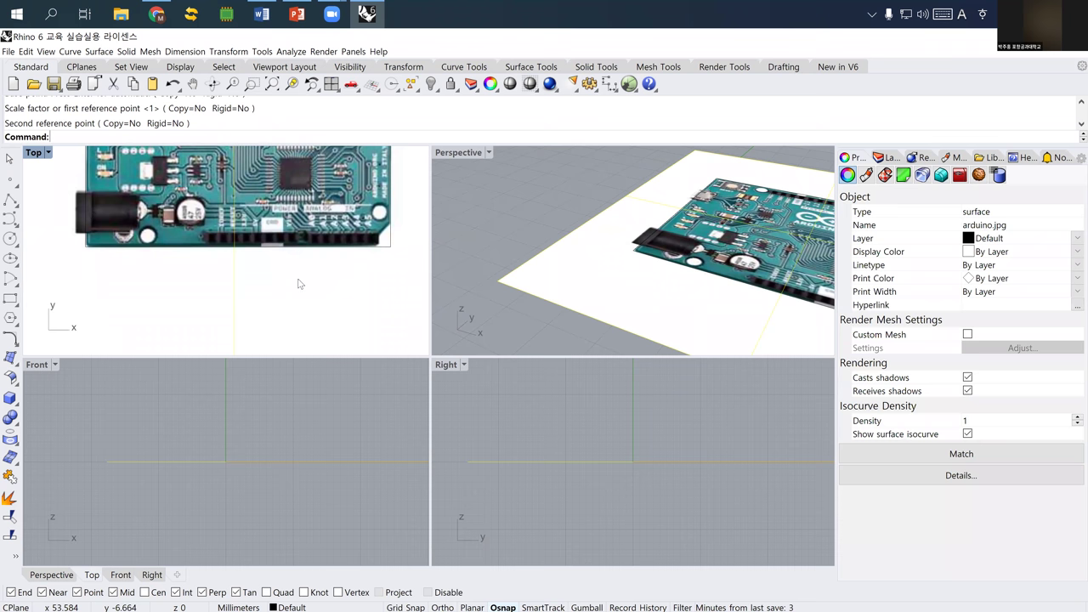
scroll(300, 266, "down", 5)
scroll(299, 266, "up", 5)
scroll(285, 269, "down", 2)
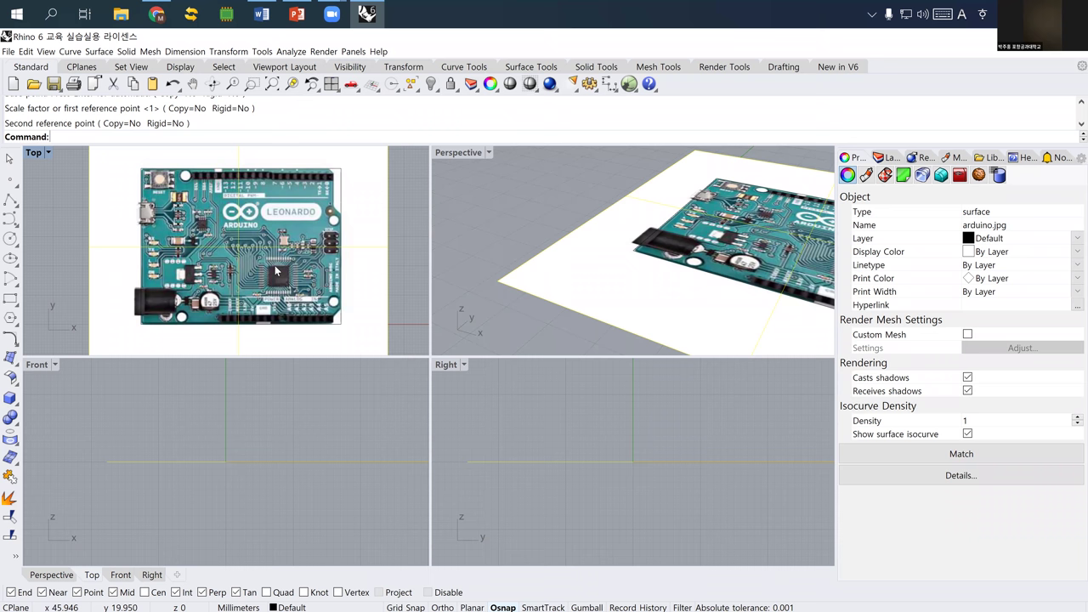
scroll(252, 198, "up", 2)
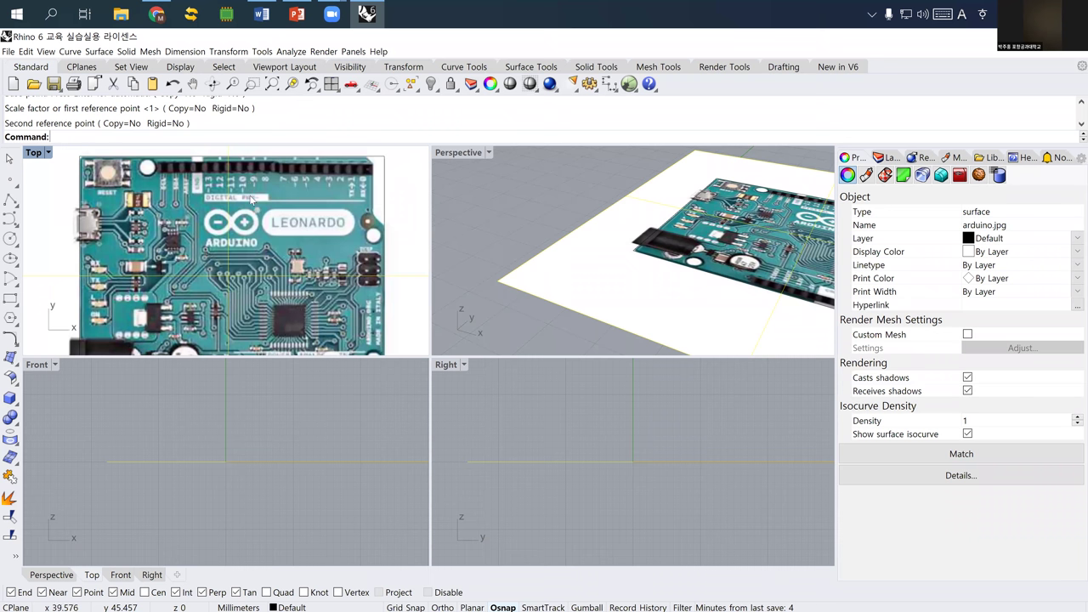
right_click_drag(235, 198, 210, 247)
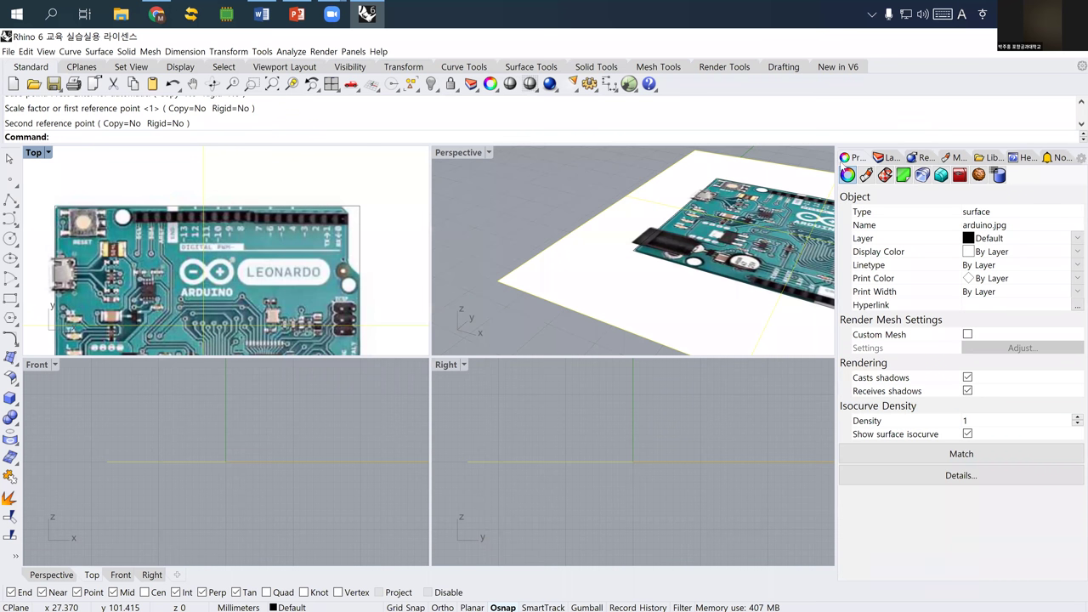
- Rename Layer 01 to image and make it the current layer
left_click(882, 158)
left_click(850, 205)
double_click(861, 217)
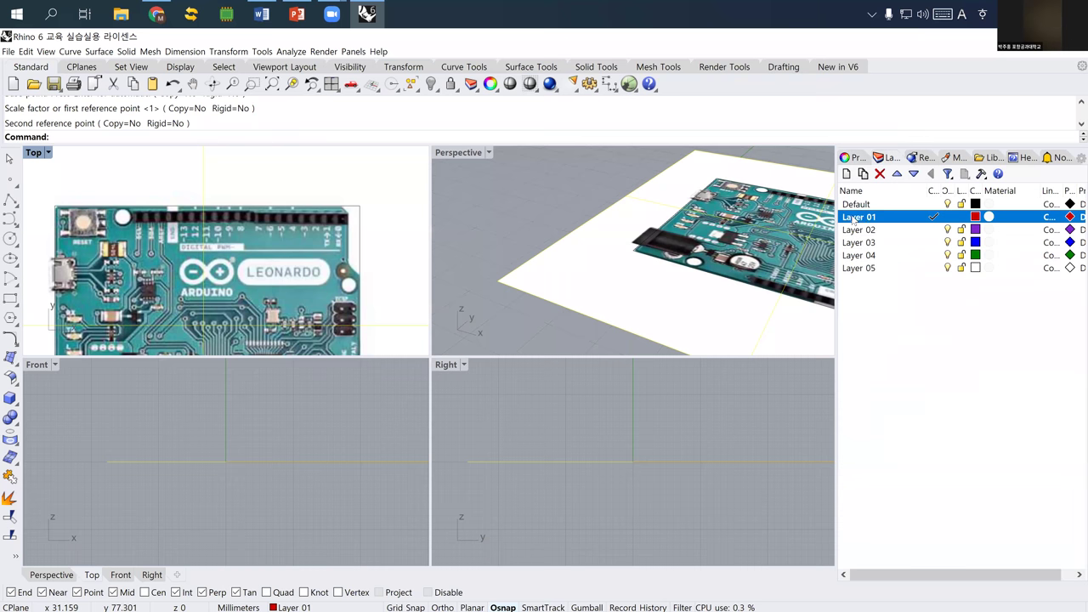
left_click(862, 218)
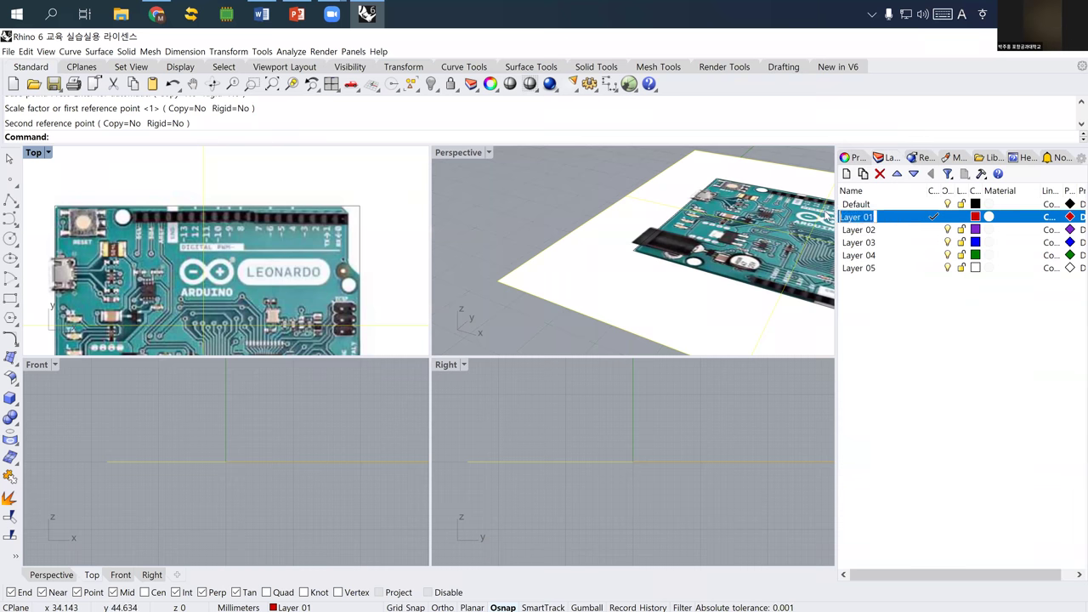
type("image")
key("Return")
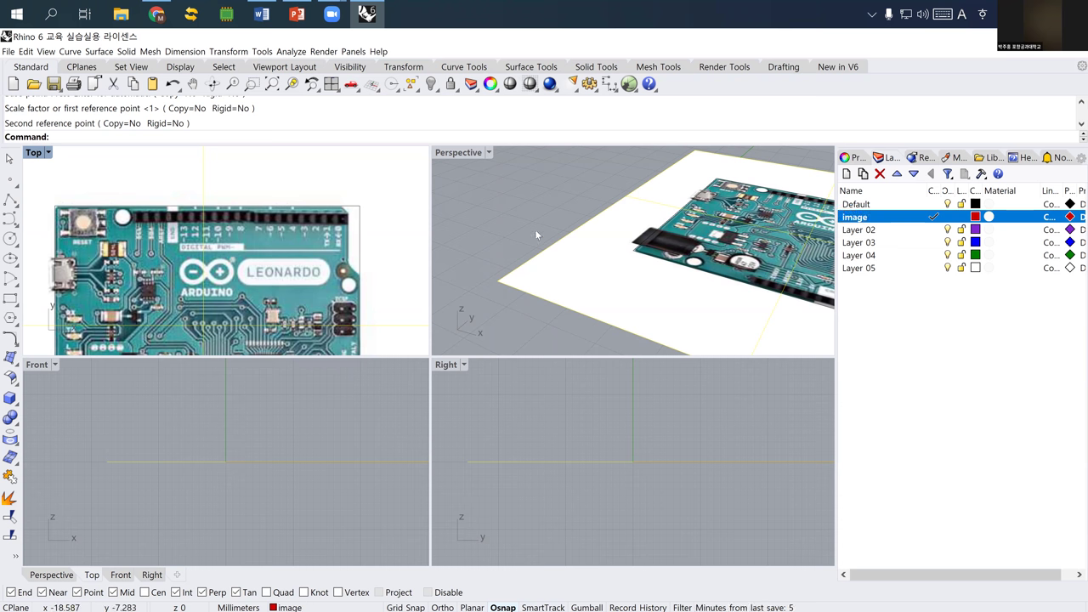
- Move the Arduino picture onto the image layer
left_click(535, 229)
left_click(563, 268)
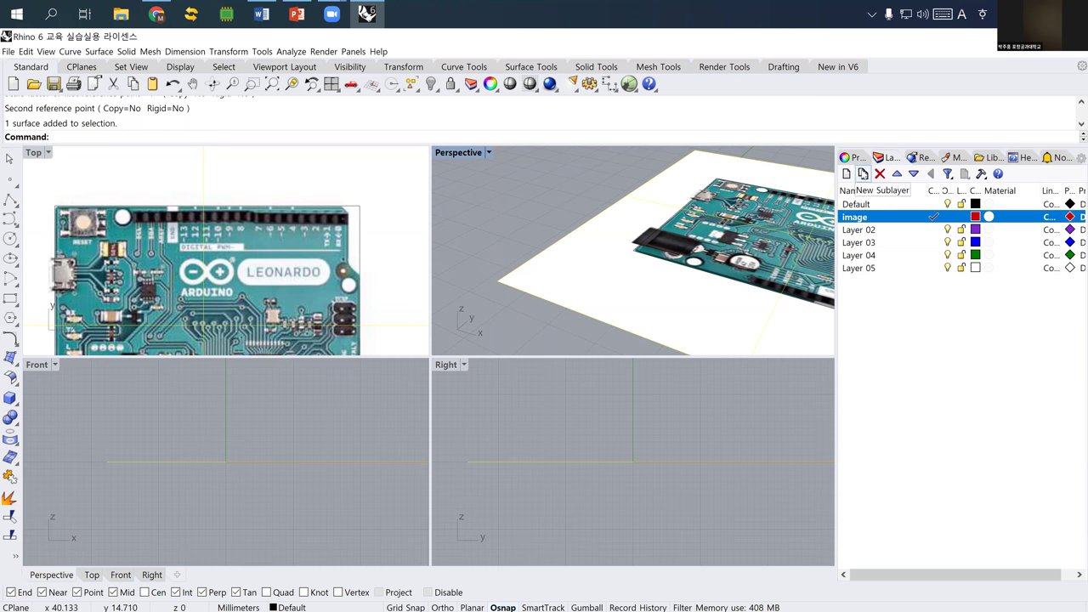
left_click(855, 160)
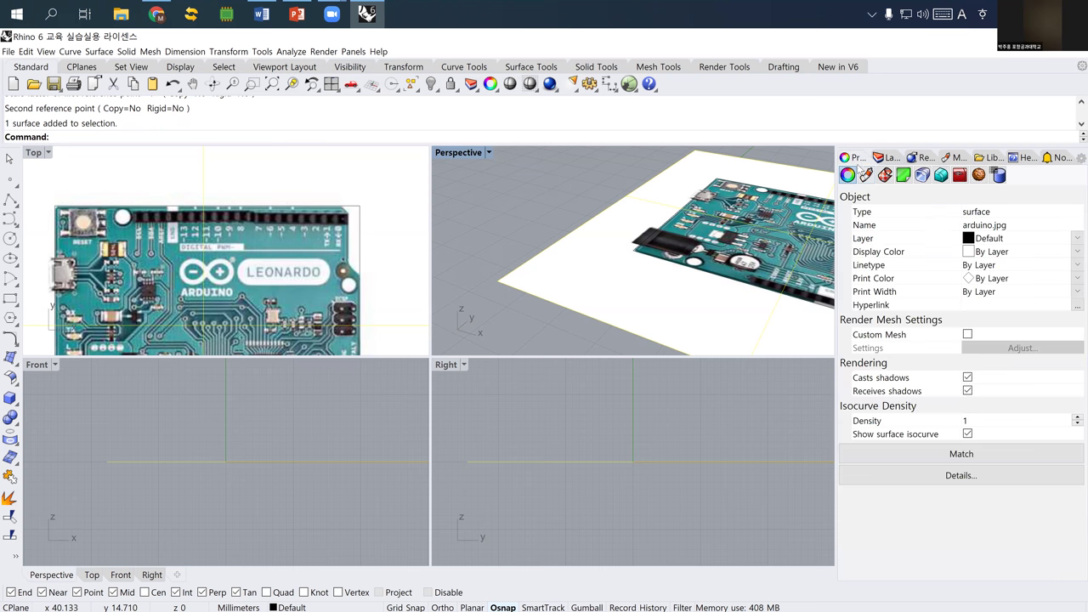
left_click(1009, 227)
left_click(1007, 239)
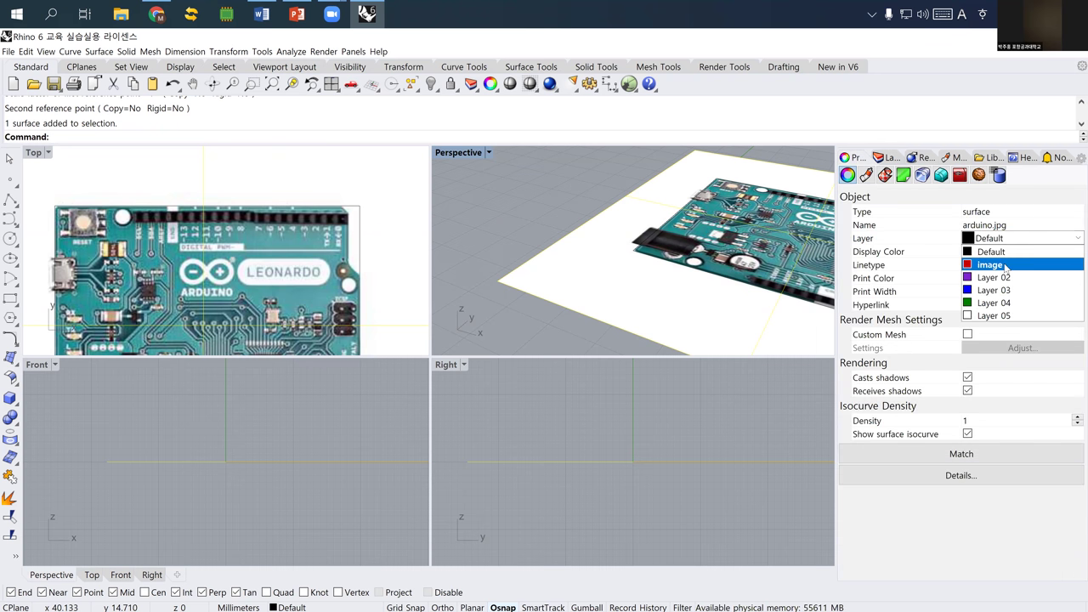
left_click(1005, 261)
left_click(546, 194)
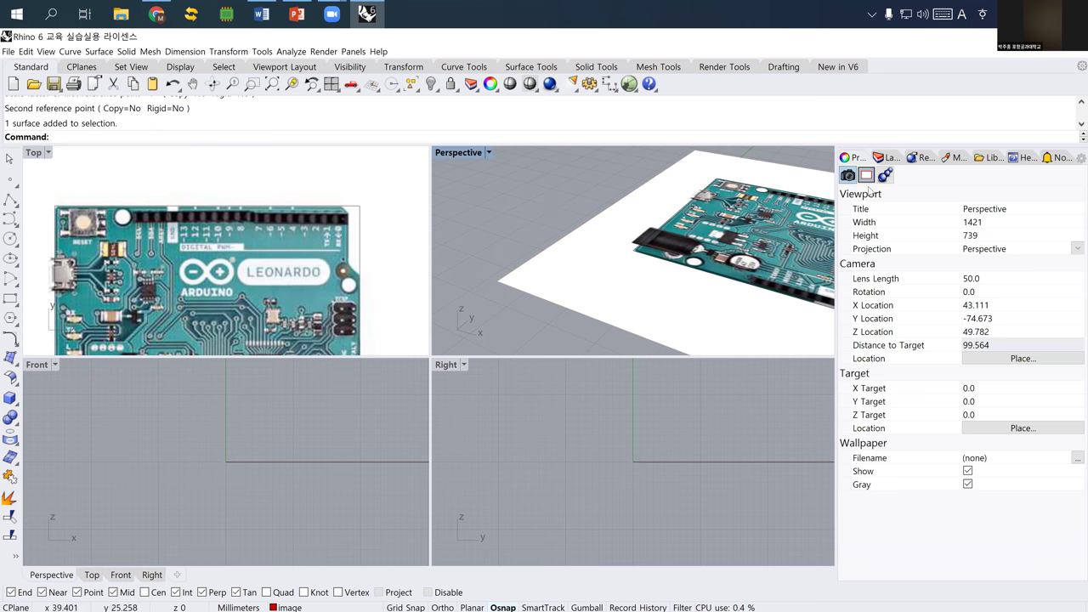
- Rename Layer 02 to boundary
left_click(889, 157)
left_click(871, 231)
left_click(870, 232)
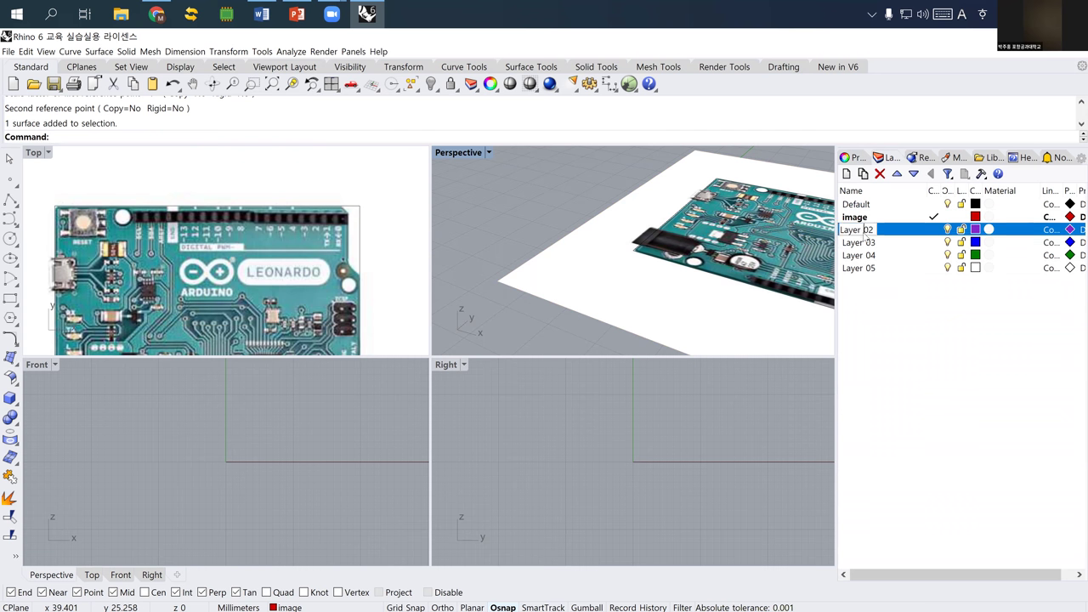
type("bo")
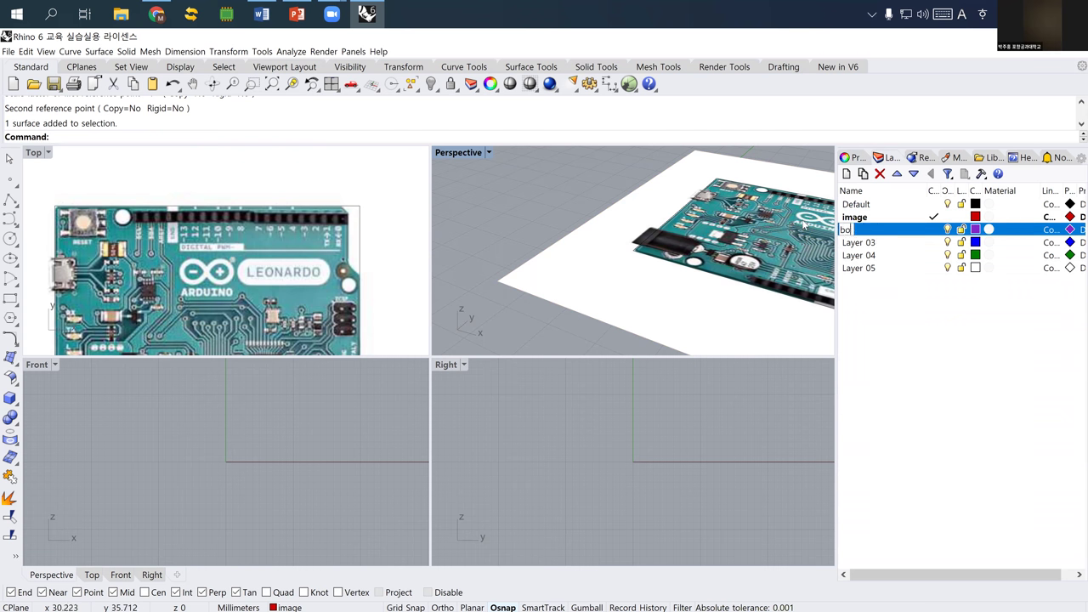
type("undary")
key("Return")
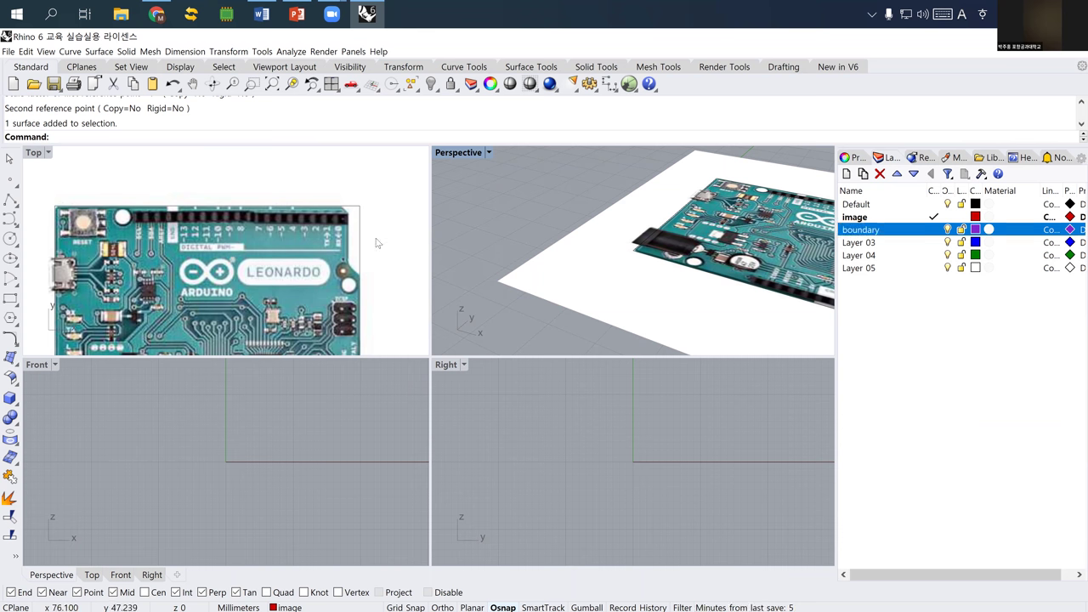
- Select the rectangle outline curve and assign it to the boundary layer
left_click(360, 238)
left_click(360, 238)
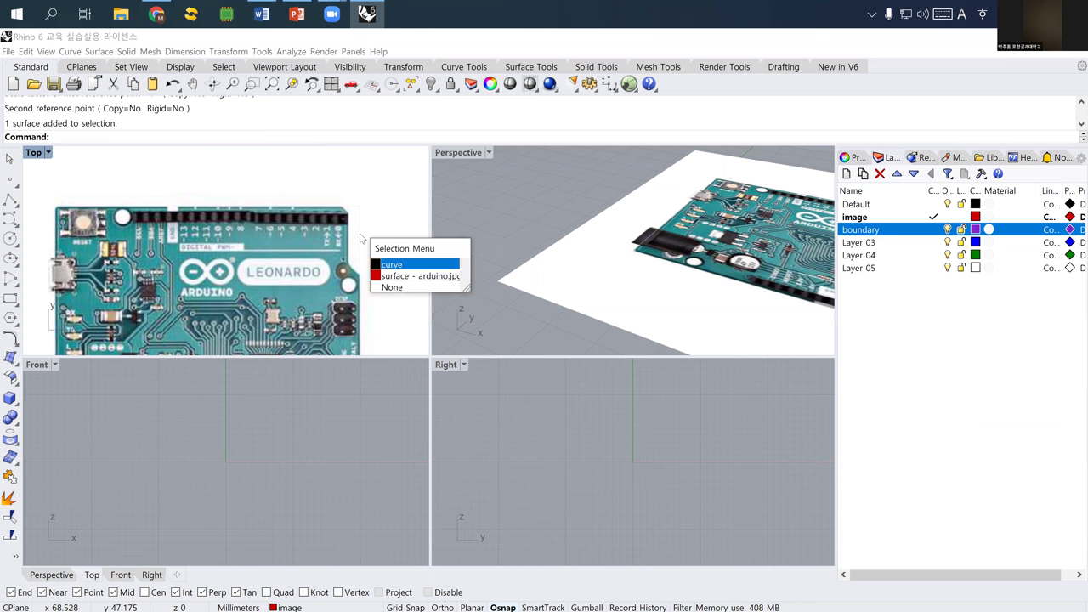
left_click(396, 276)
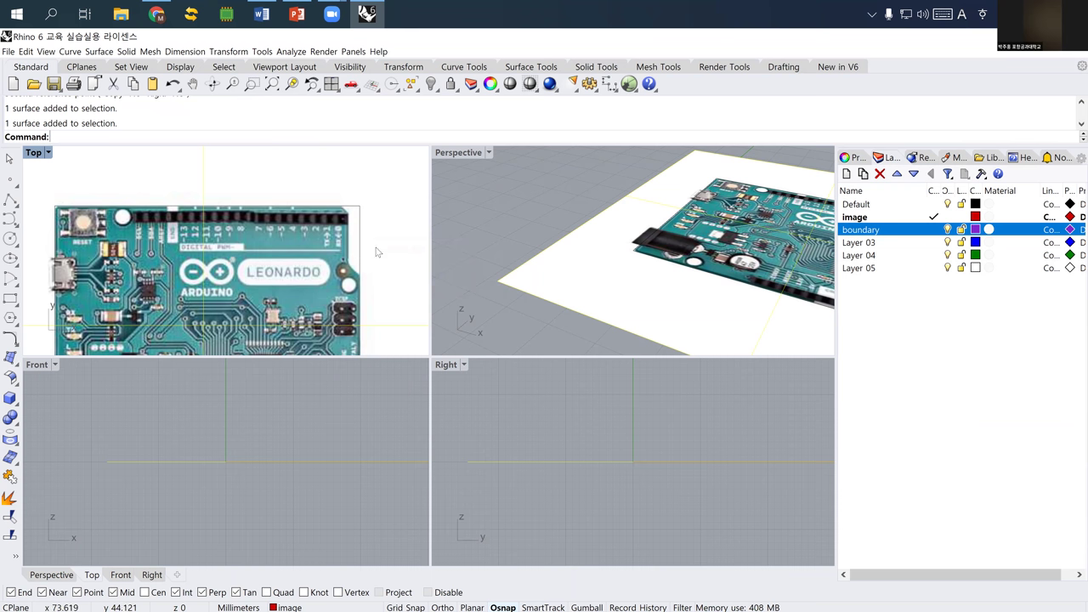
left_click(361, 247)
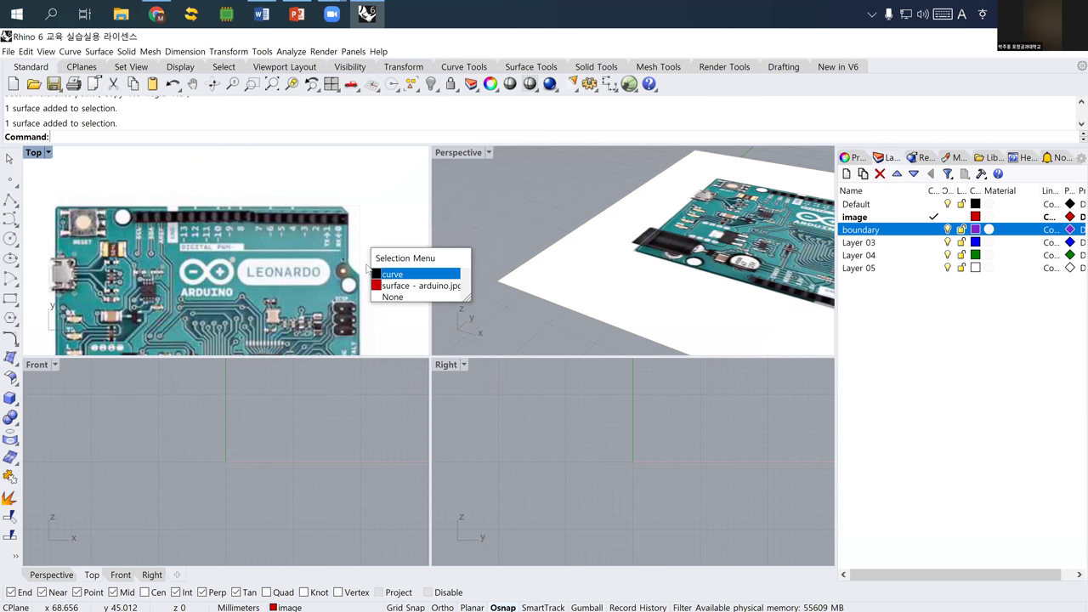
left_click(392, 275)
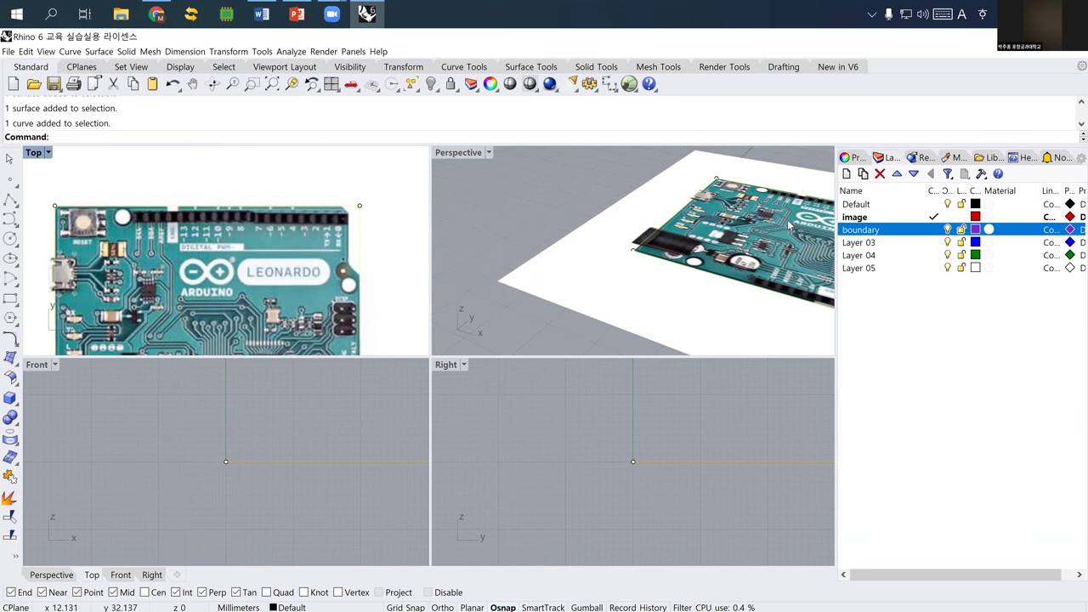
left_click(855, 160)
left_click(992, 243)
left_click(988, 264)
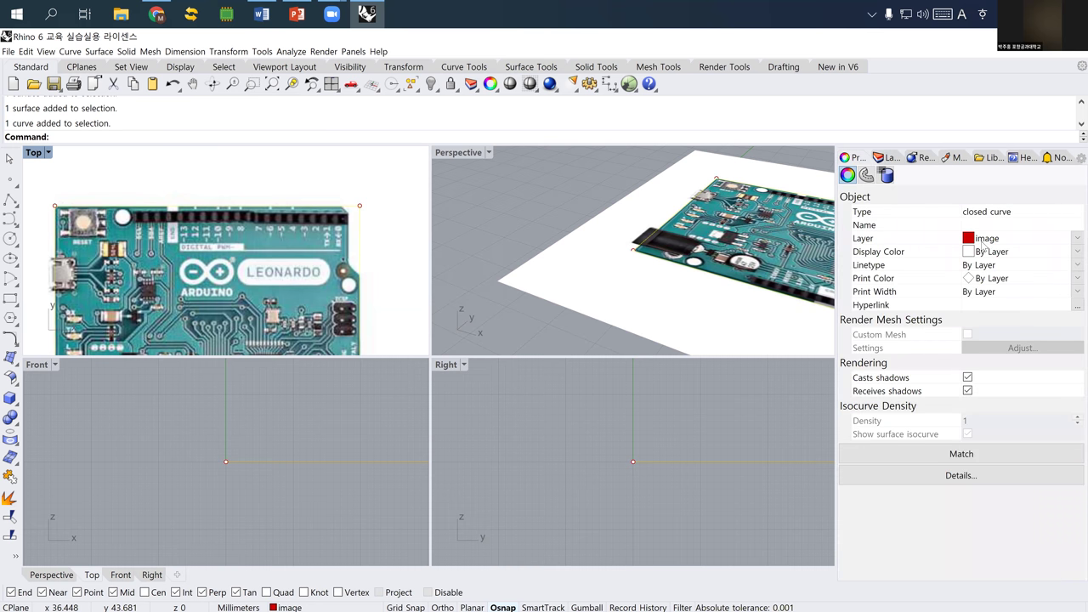
left_click(984, 244)
left_click(991, 277)
left_click(577, 202)
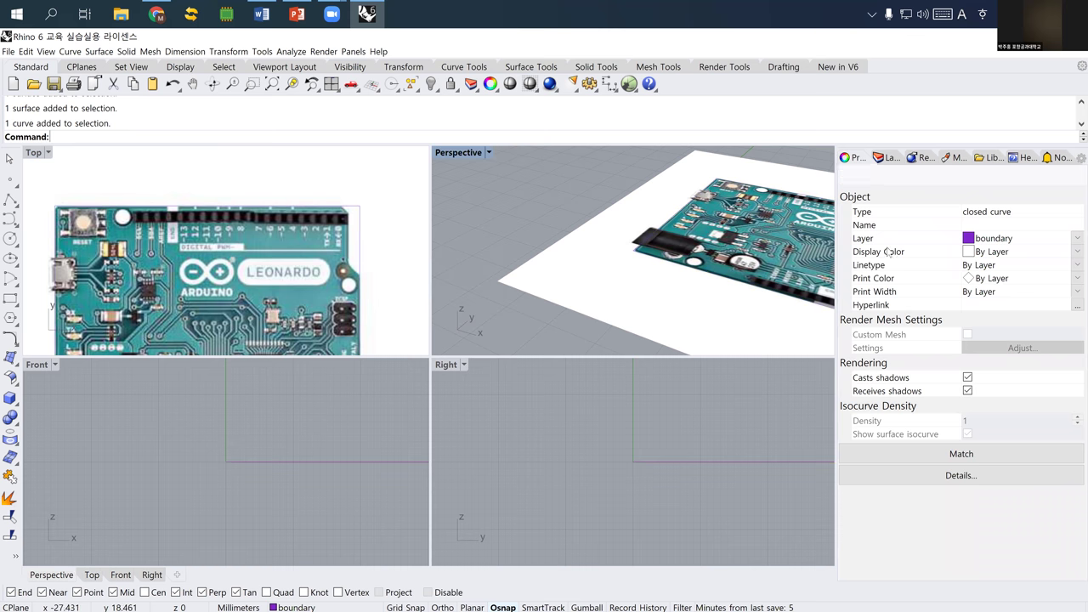
- Begin renaming Layer 03 in the layer list
left_click(887, 157)
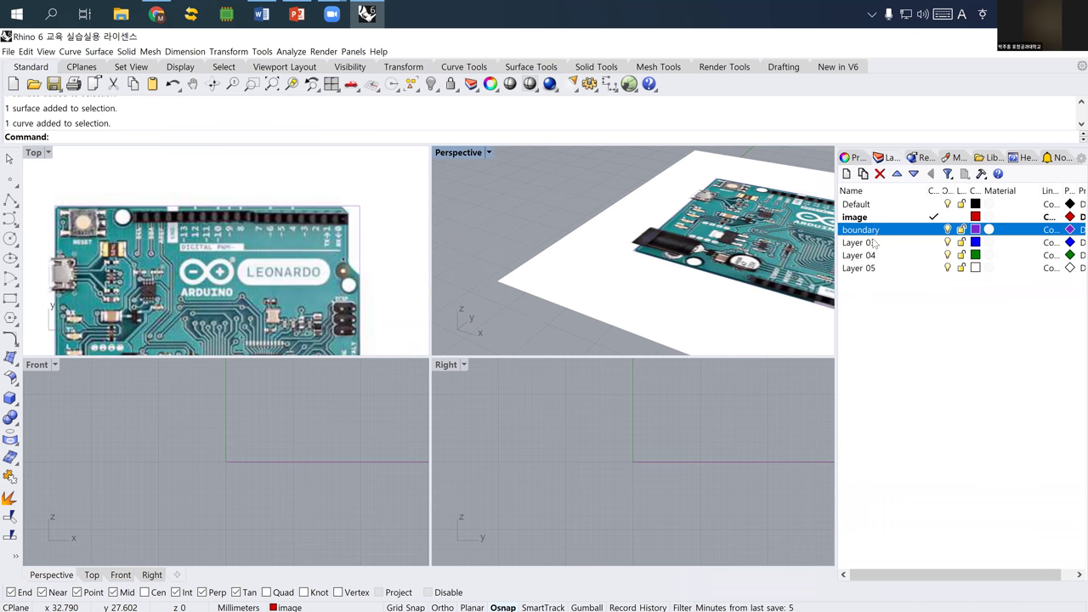
left_click(874, 244)
left_click(874, 244)
- Rename Layer 03 to pins opening and set it as the current layer
left_click_drag(874, 243, 826, 239)
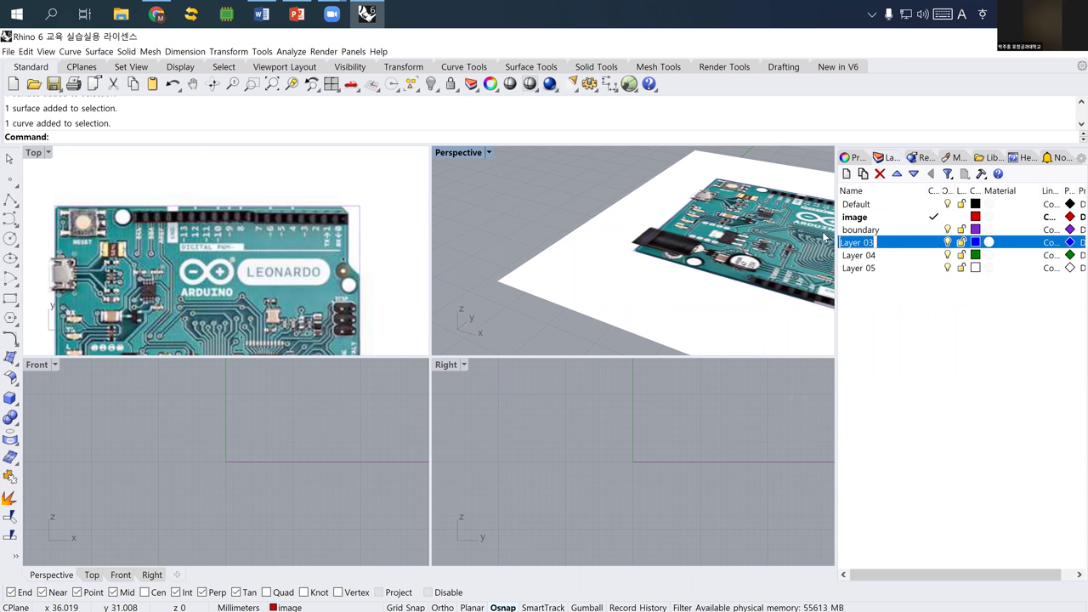
type("pins opening")
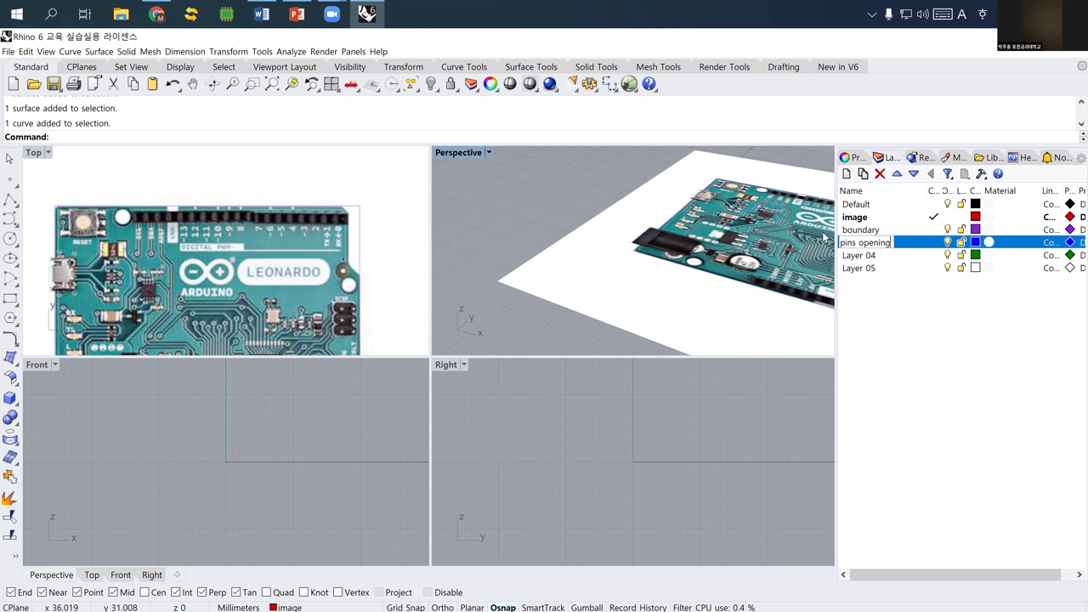
key("Return")
left_click(932, 243)
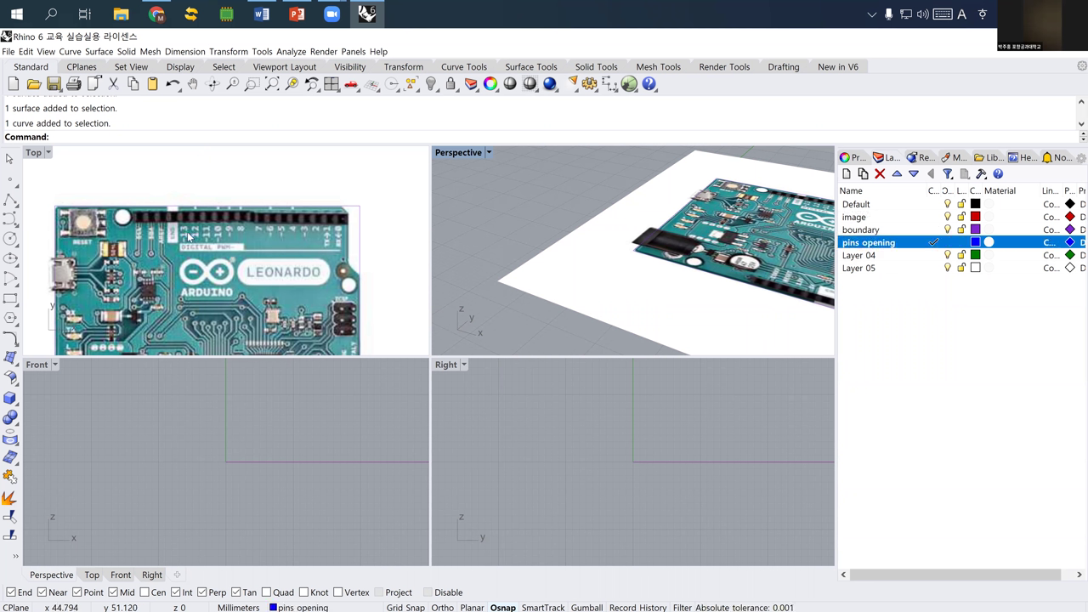
- Draw a corner-to-corner rectangle around the top pin header and select it
left_click(10, 300)
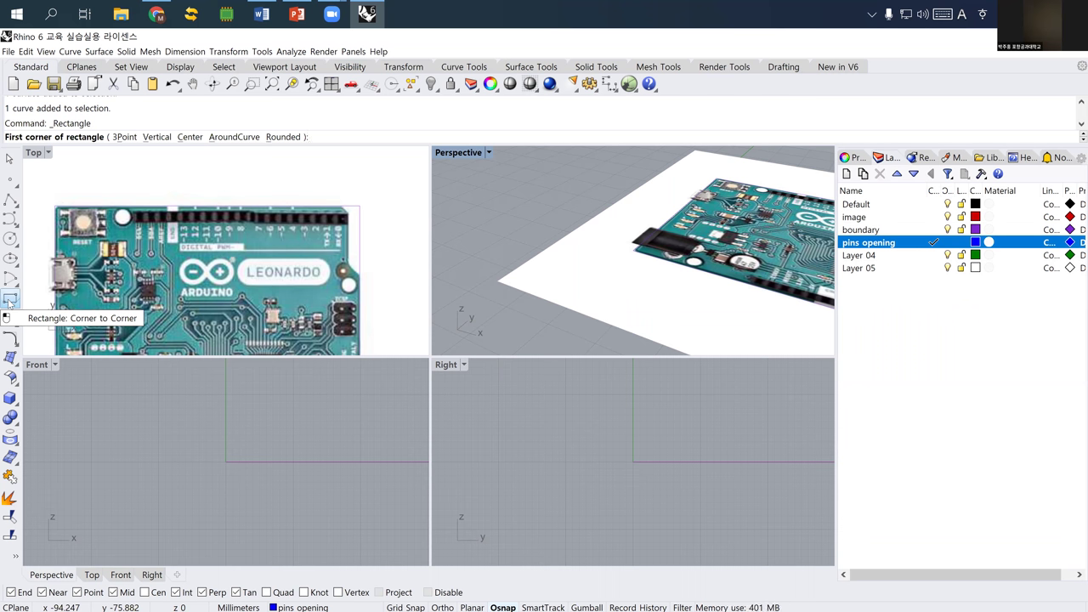
scroll(119, 230, "up", 4)
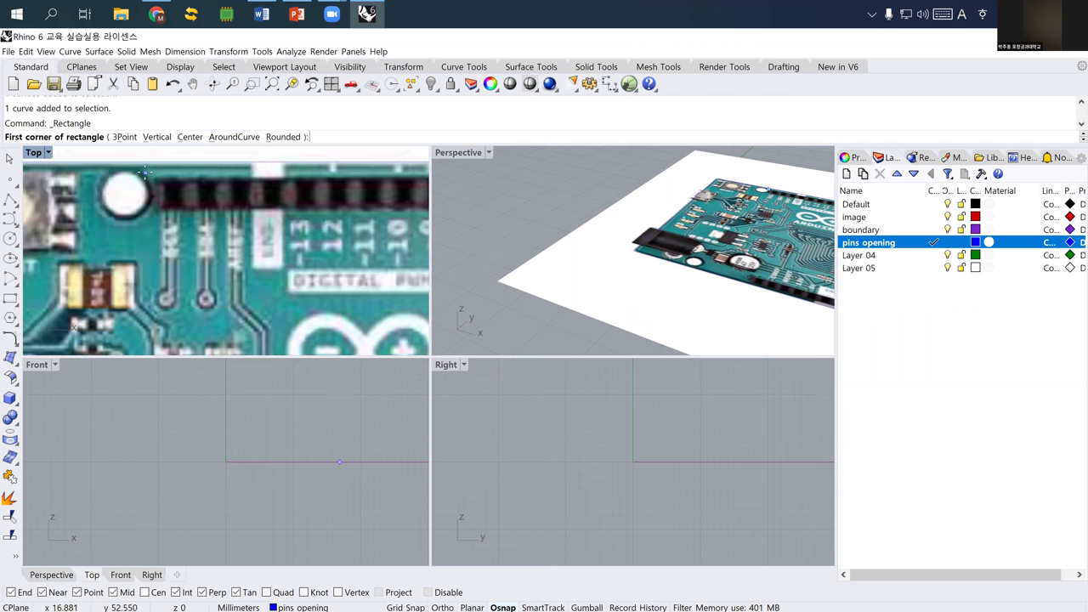
left_click(147, 171)
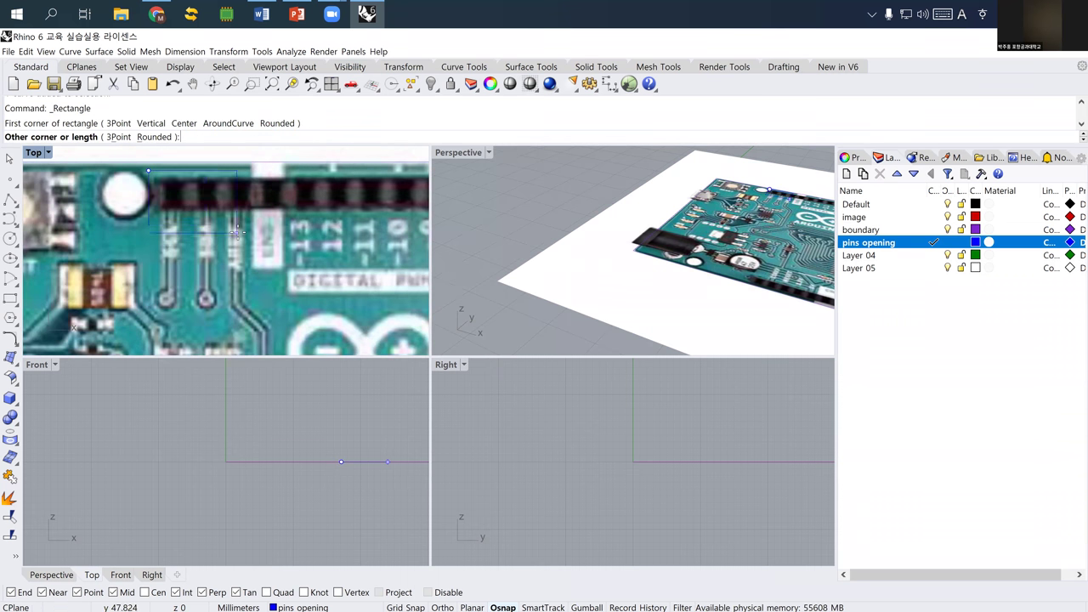
scroll(224, 224, "down", 5)
right_click_drag(414, 229, 316, 226)
scroll(316, 226, "up", 3)
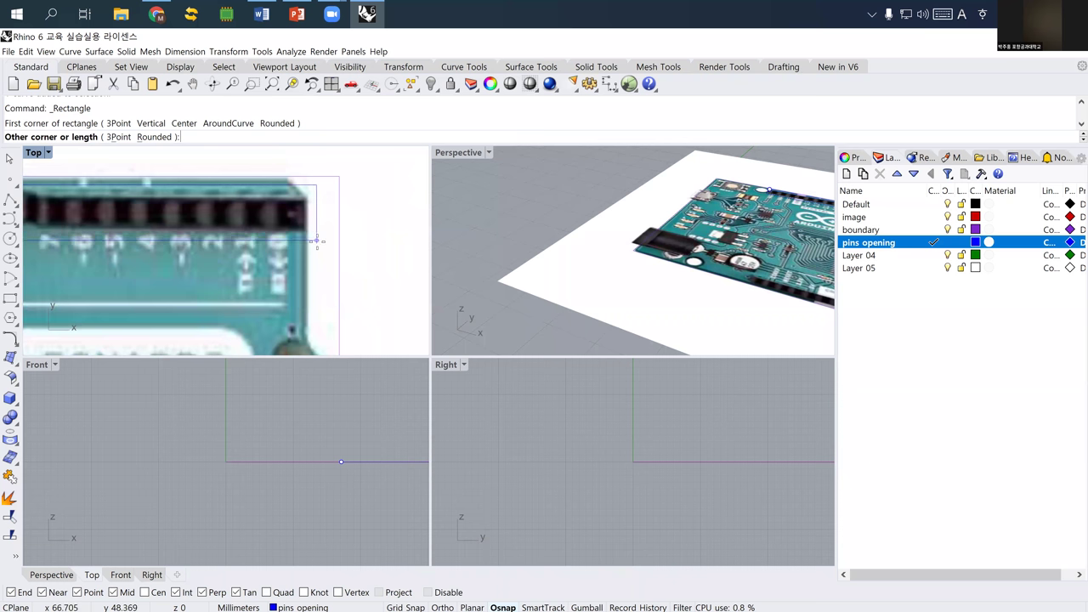
left_click(317, 242)
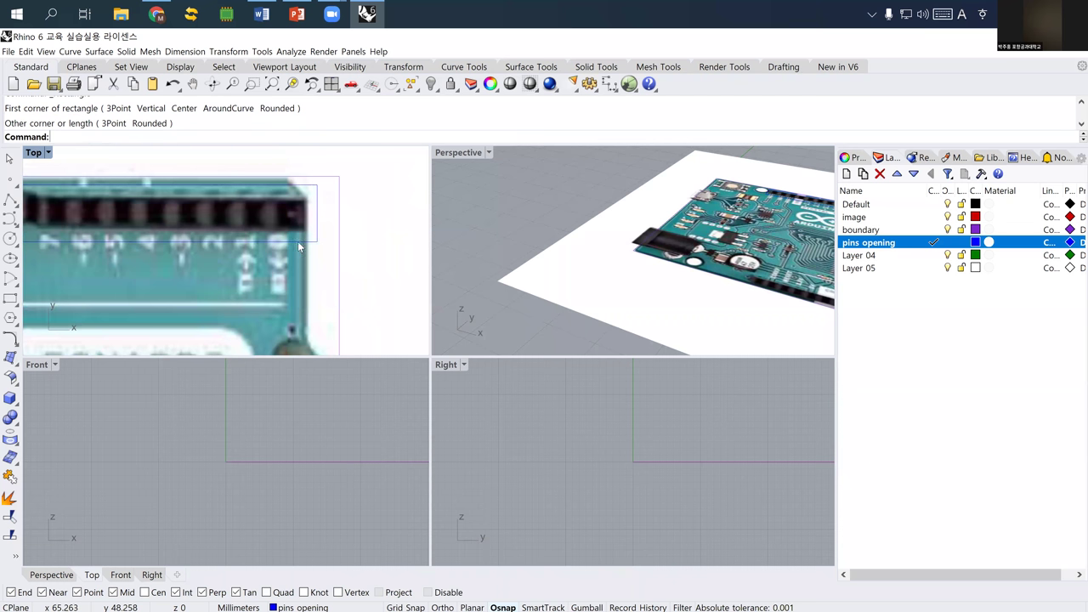
left_click(297, 242)
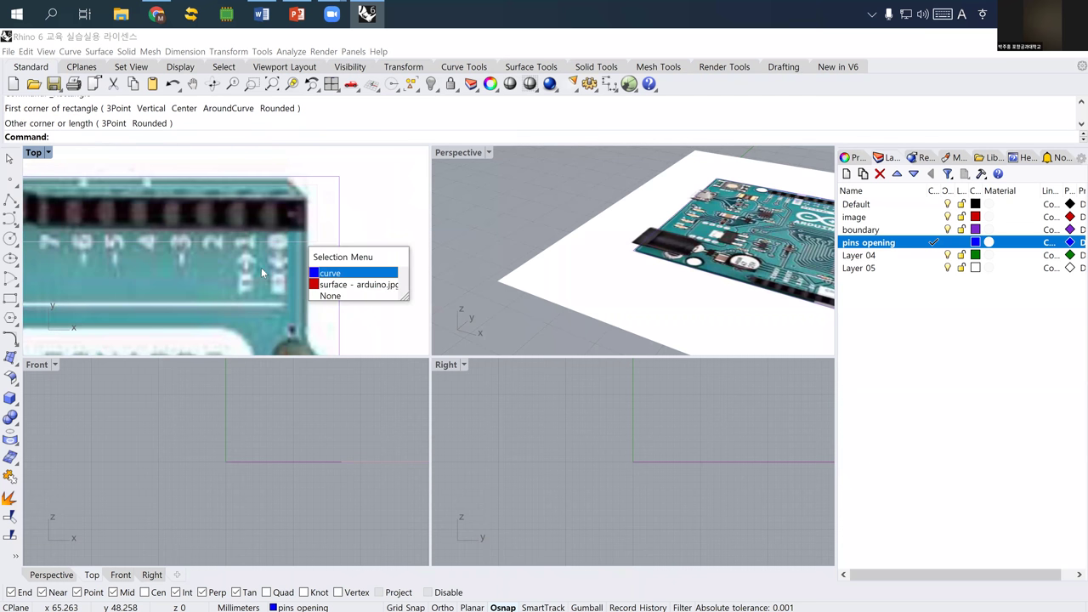
left_click(347, 273)
scroll(353, 264, "down", 4)
scroll(311, 262, "up", 4)
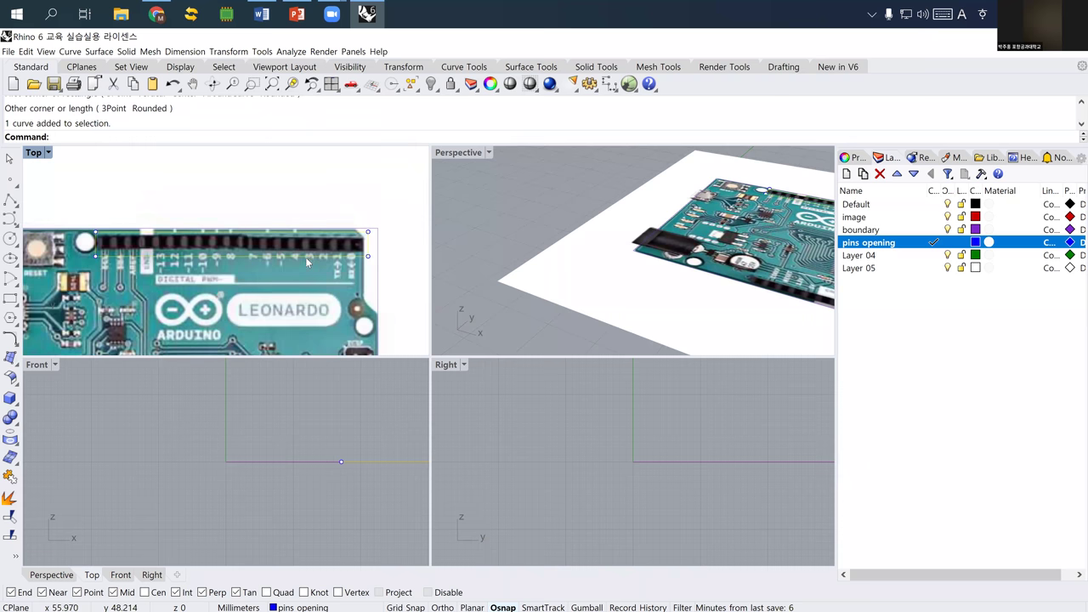
right_click_drag(280, 252, 274, 248)
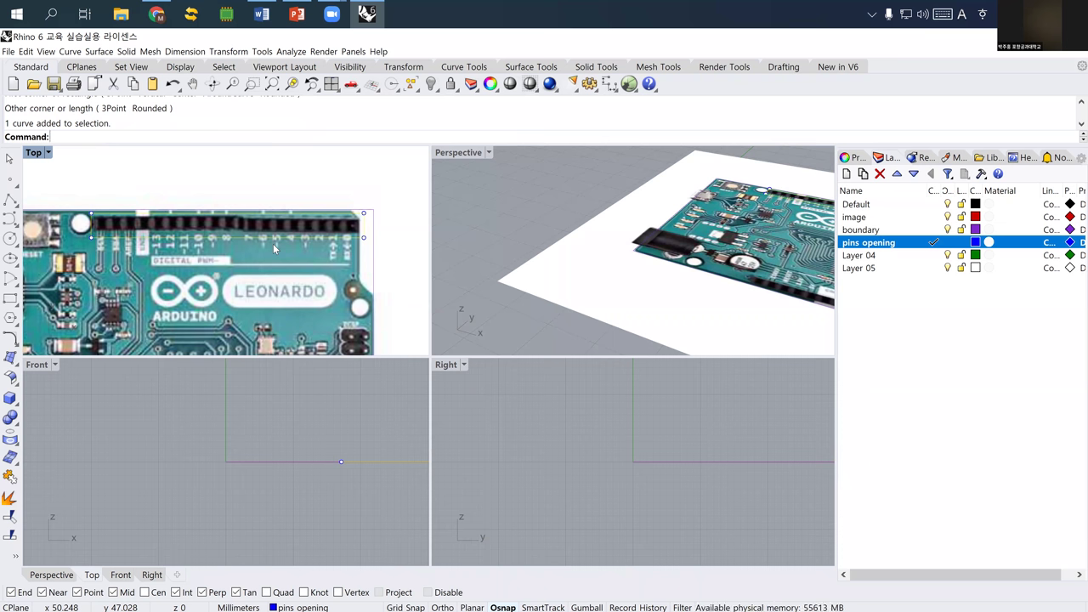
right_click_drag(246, 244, 210, 224)
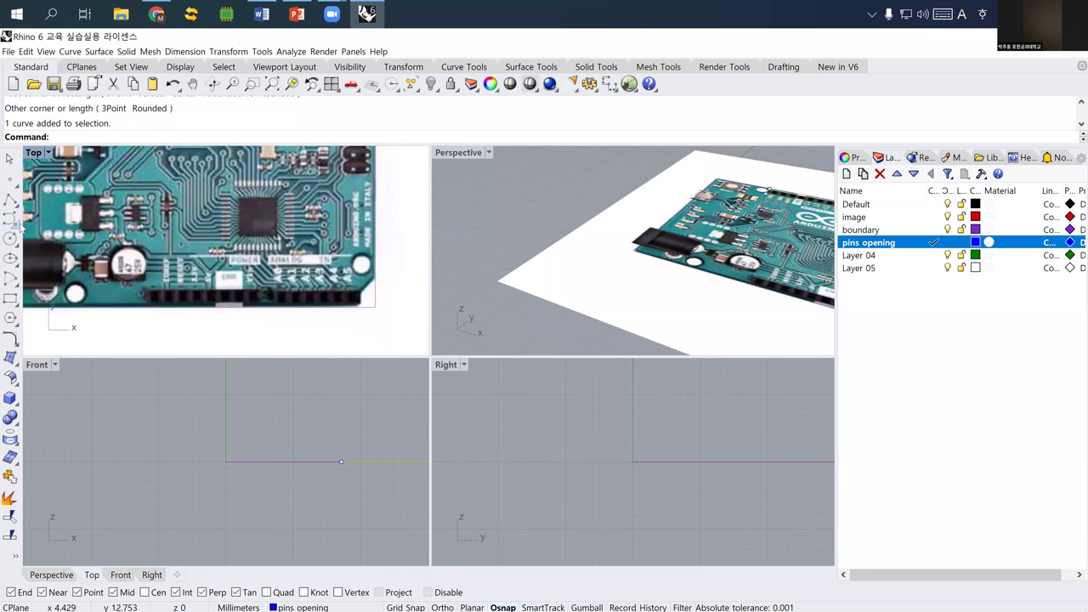
- Draw a second rectangle around the bottom pin header and select it
left_click(10, 297)
scroll(114, 267, "up", 3)
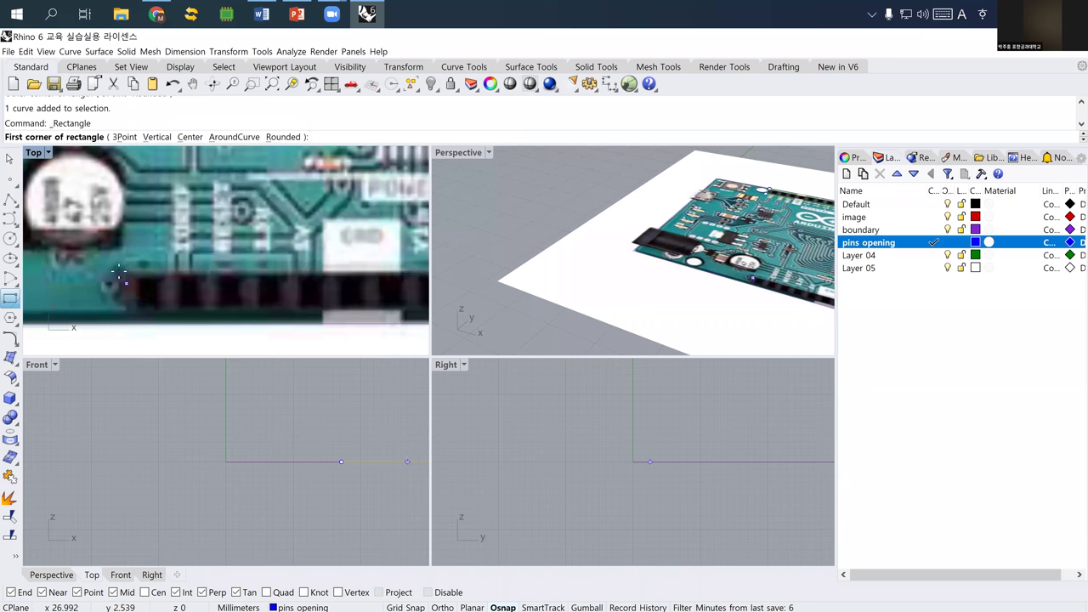
left_click(113, 267)
scroll(113, 267, "down", 3)
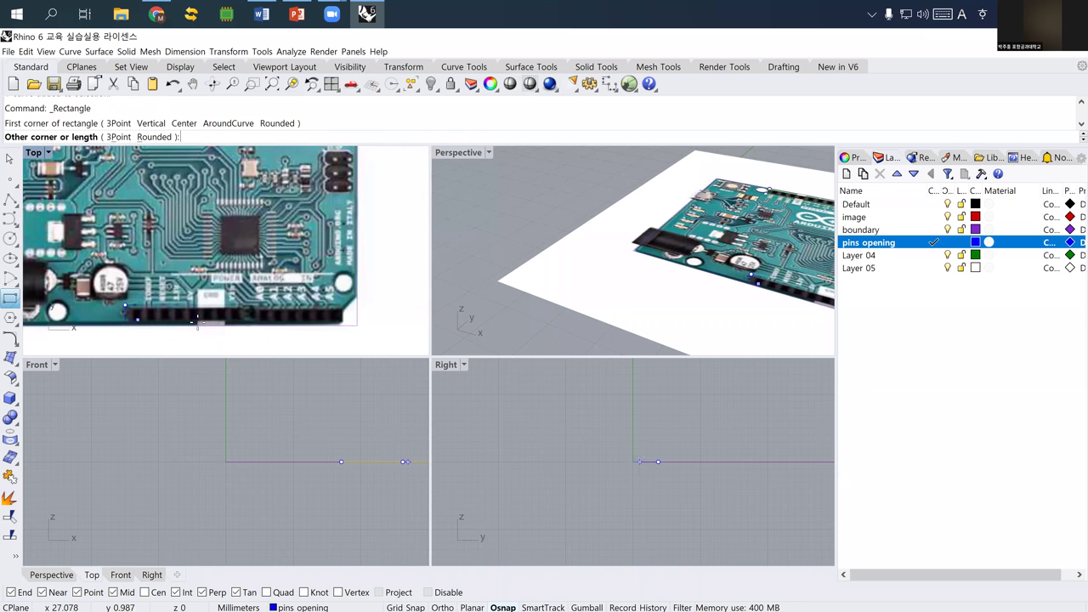
scroll(289, 319, "up", 3)
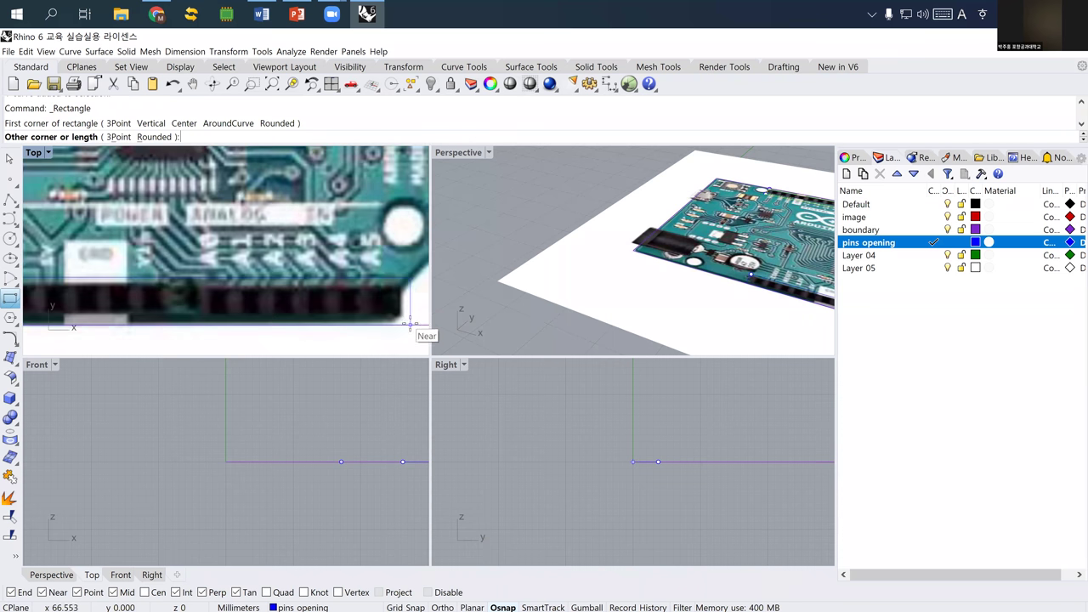
left_click(409, 324)
left_click(414, 331)
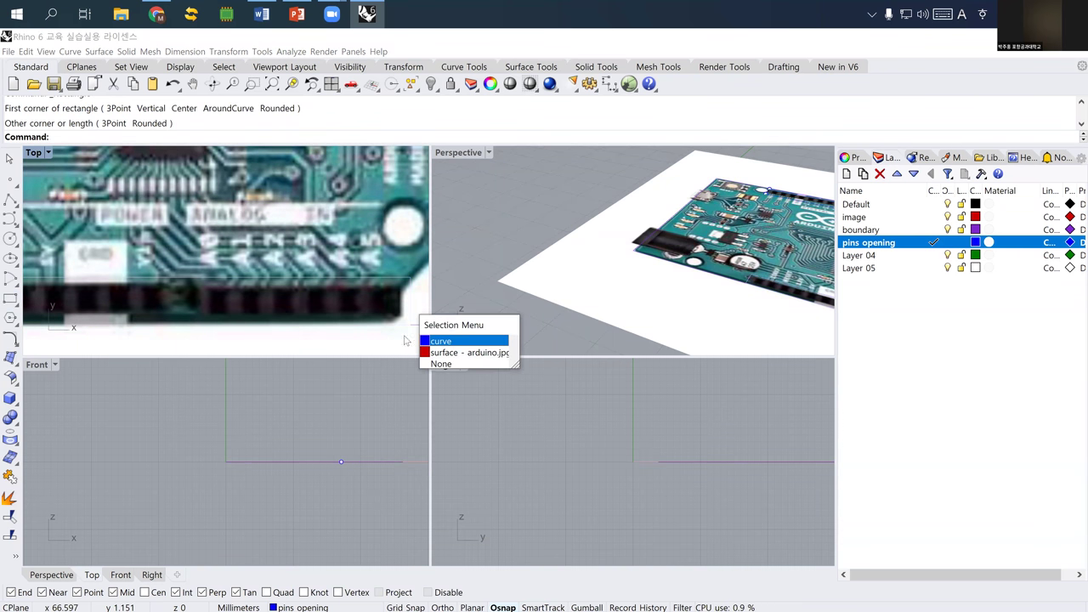
left_click(434, 343)
scroll(319, 323, "down", 3)
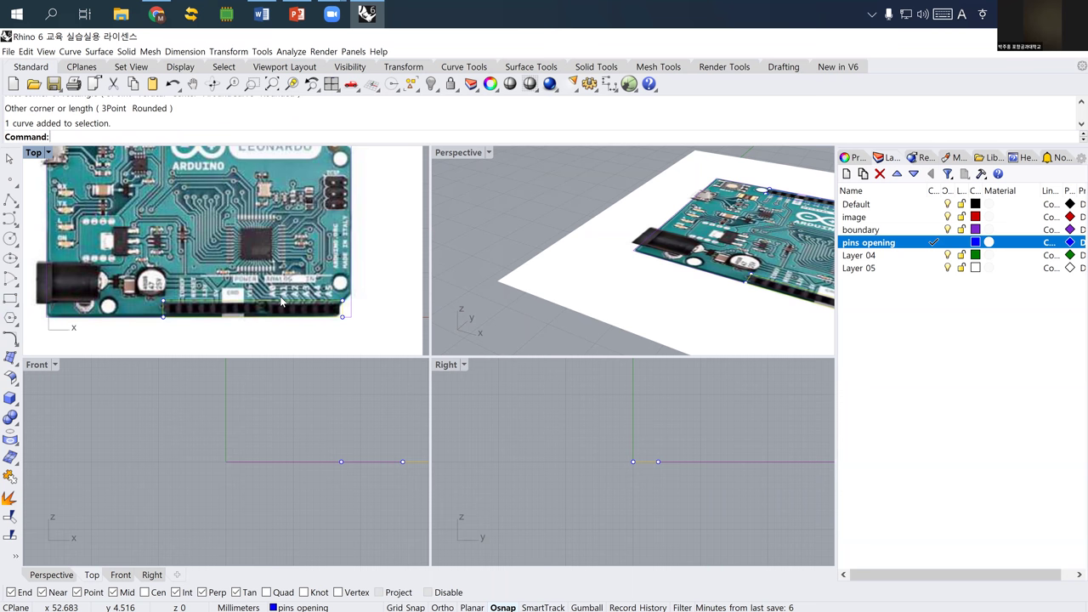
scroll(133, 242, "up", 2)
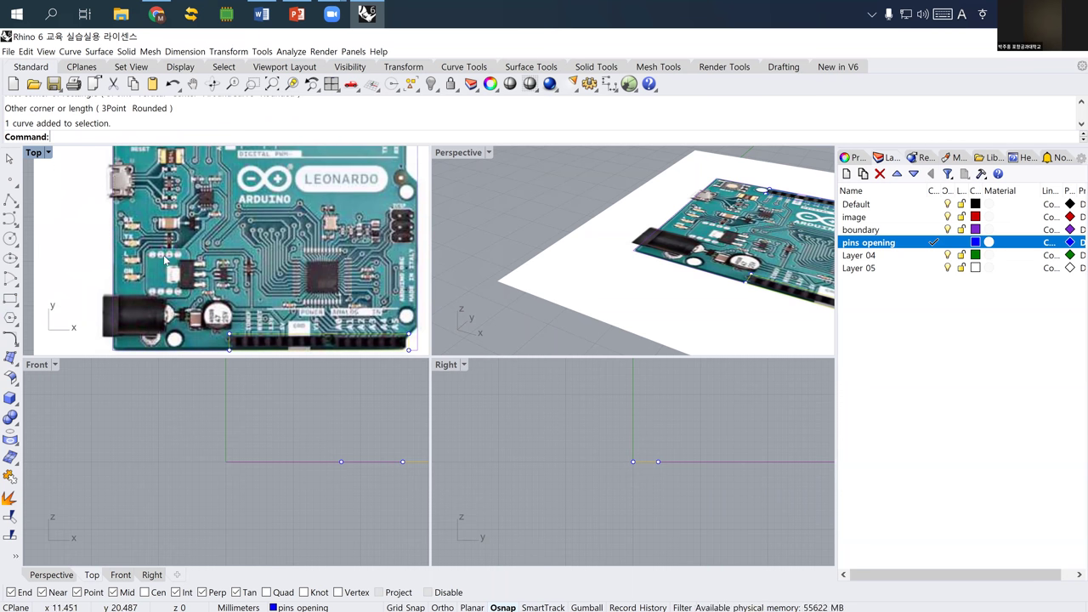
scroll(189, 259, "down", 2)
scroll(189, 260, "up", 3)
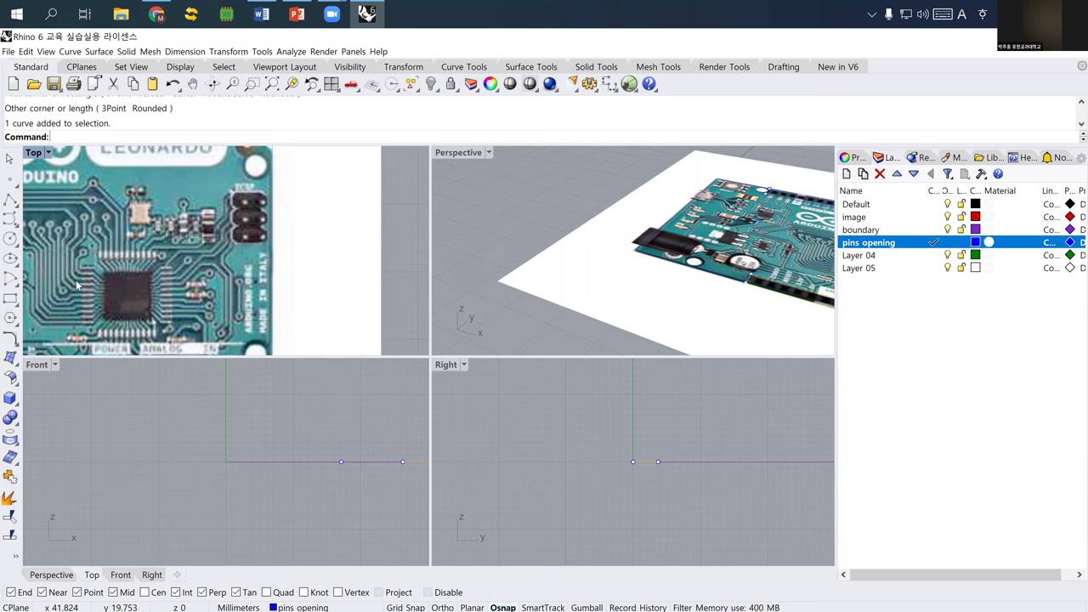
- Start and cancel a rectangle at the right-side six-pin header, then hide the image layer
left_click(10, 299)
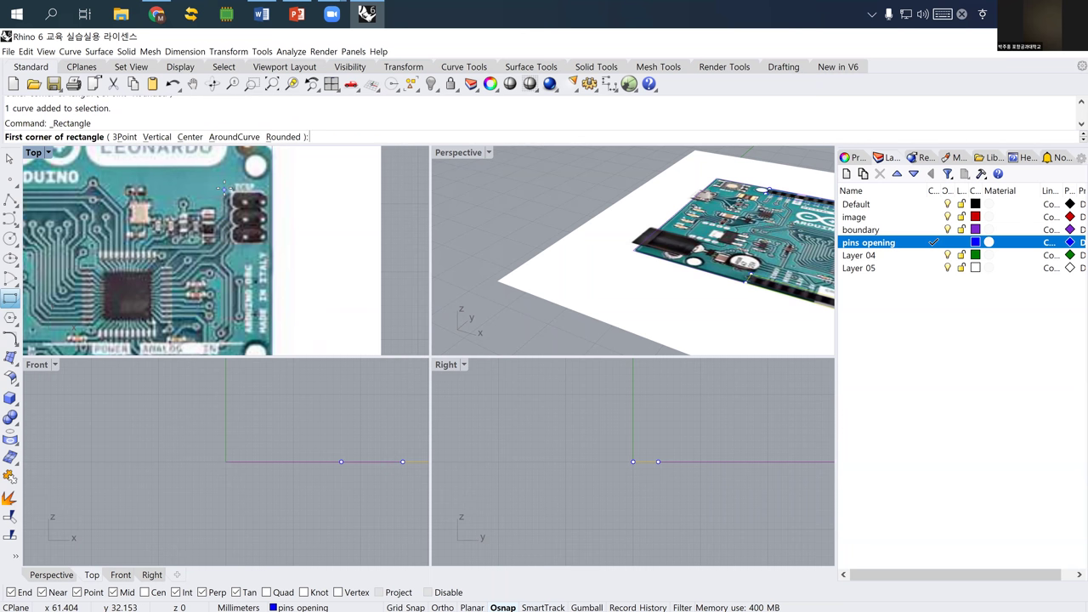
left_click(278, 243)
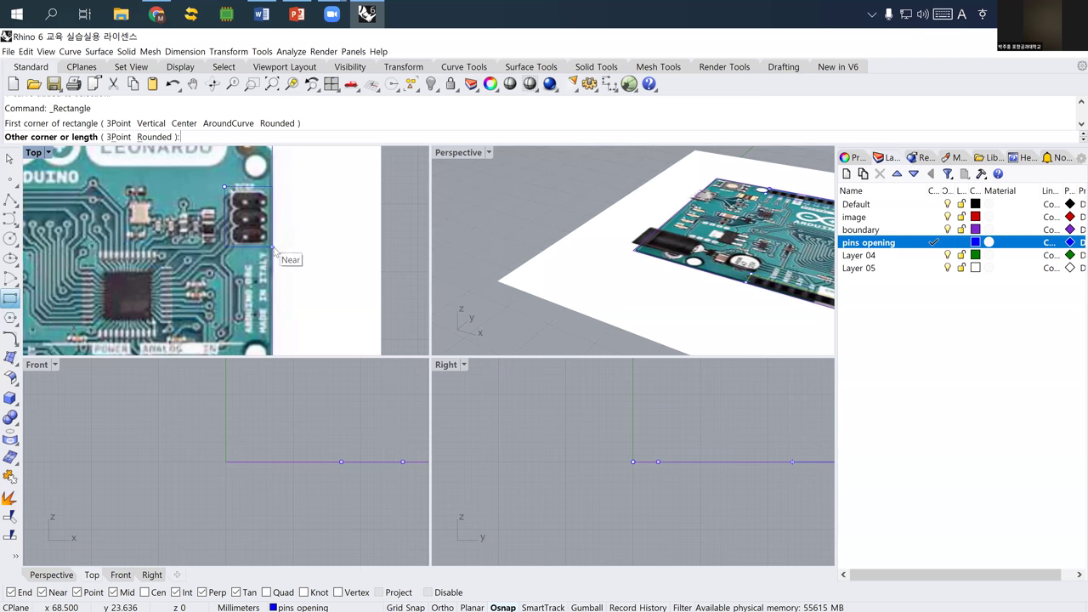
key("Escape")
scroll(168, 255, "down", 3)
right_click_drag(170, 259, 221, 252)
scroll(221, 252, "down", 1)
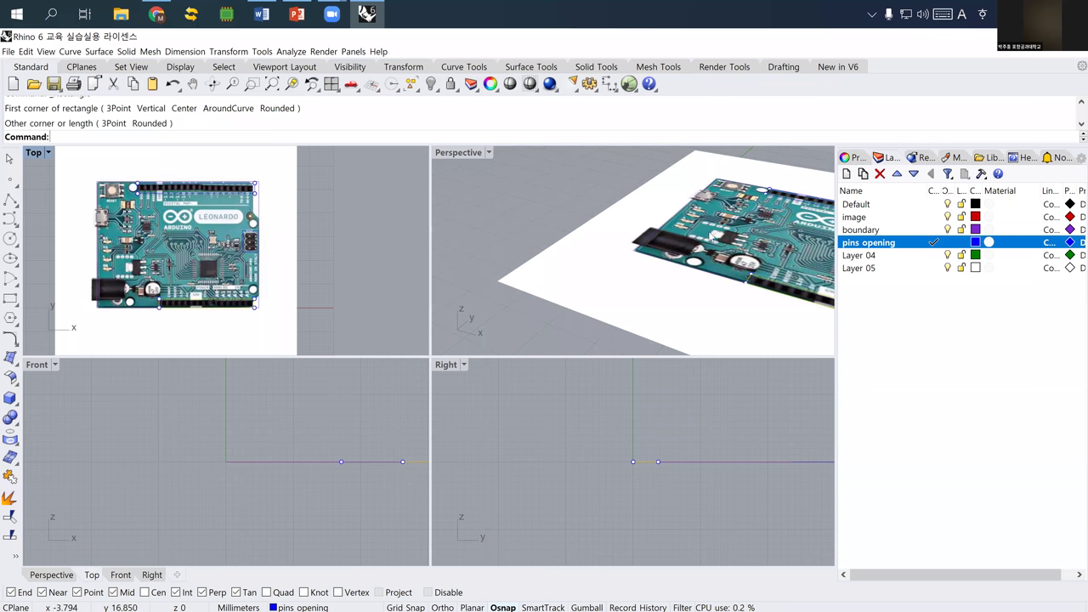
left_click(947, 218)
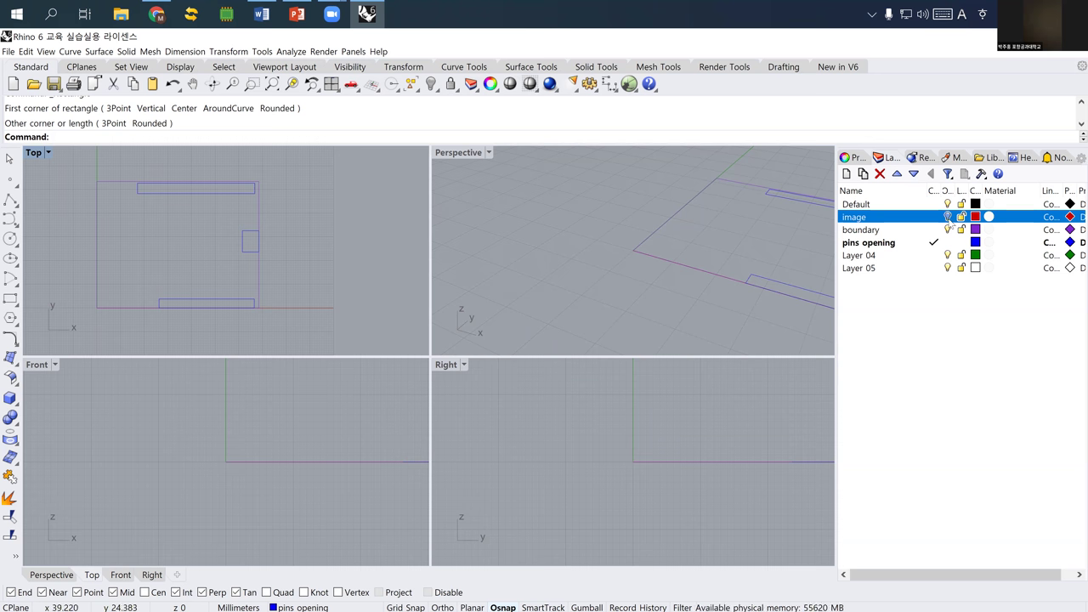
- Rename Layer 04 to 'holes' and make it the current layer
scroll(164, 183, "up", 5)
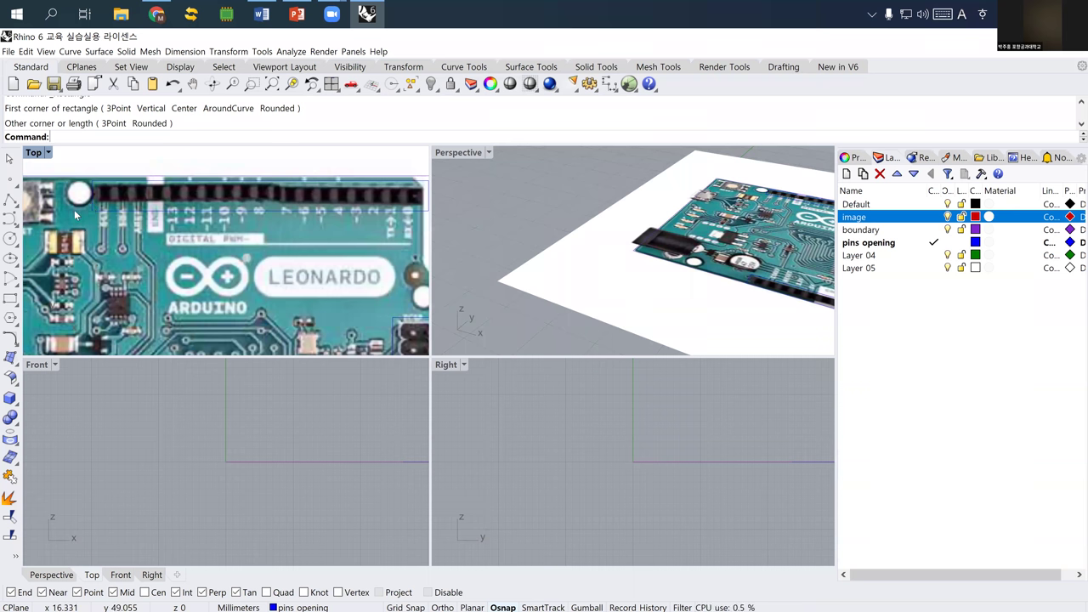
left_click(862, 257)
left_click(863, 257)
type("holes")
key("Return")
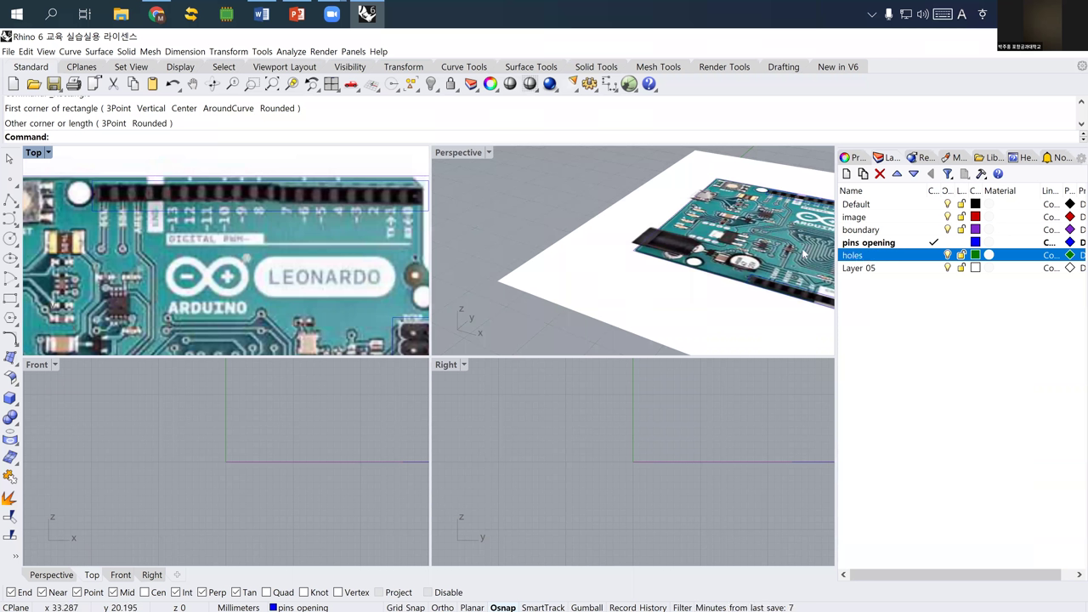
left_click(933, 255)
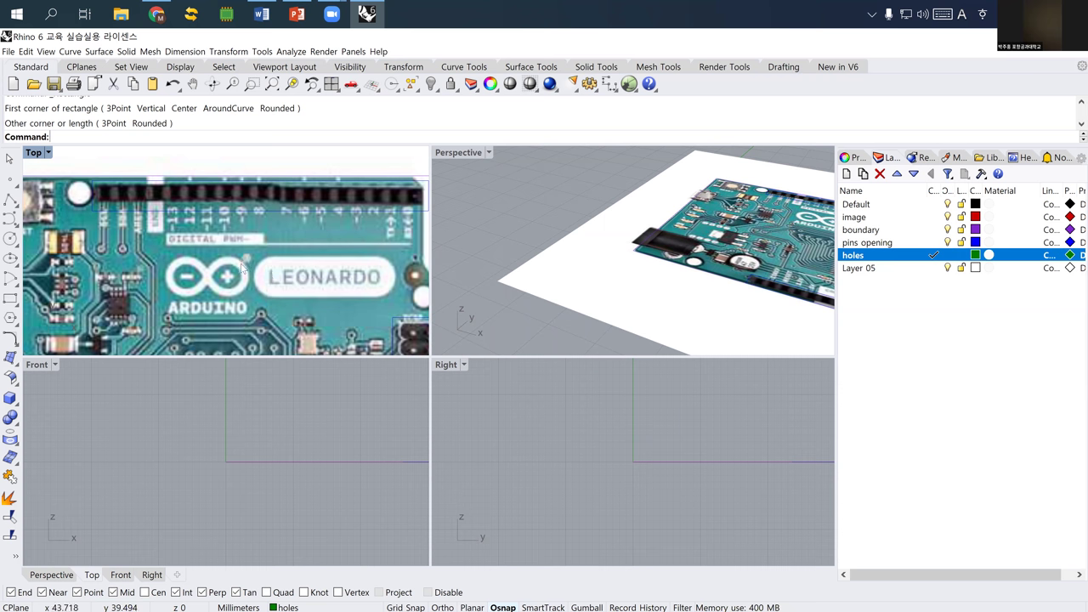
left_click(10, 240)
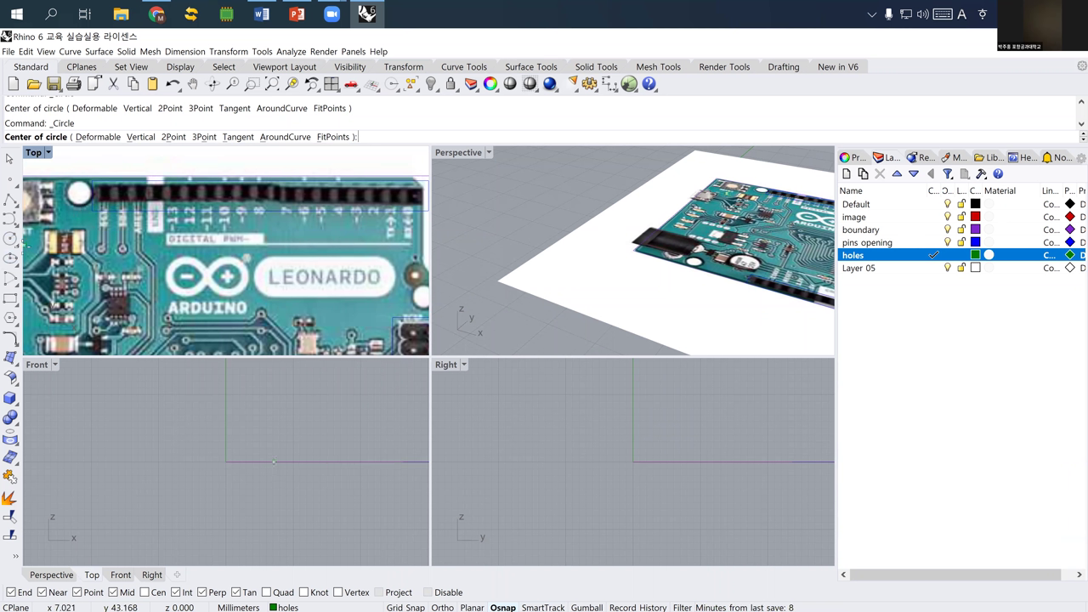
- Draw a 3-point circle over the board's top-left mounting hole
left_click(17, 245)
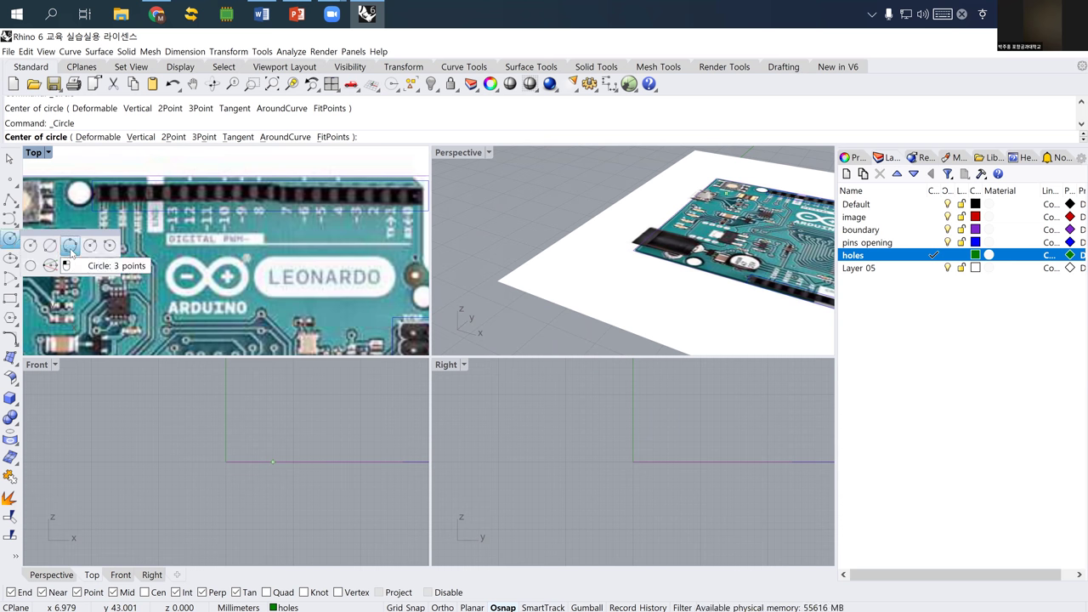
left_click(70, 246)
scroll(68, 174, "up", 3)
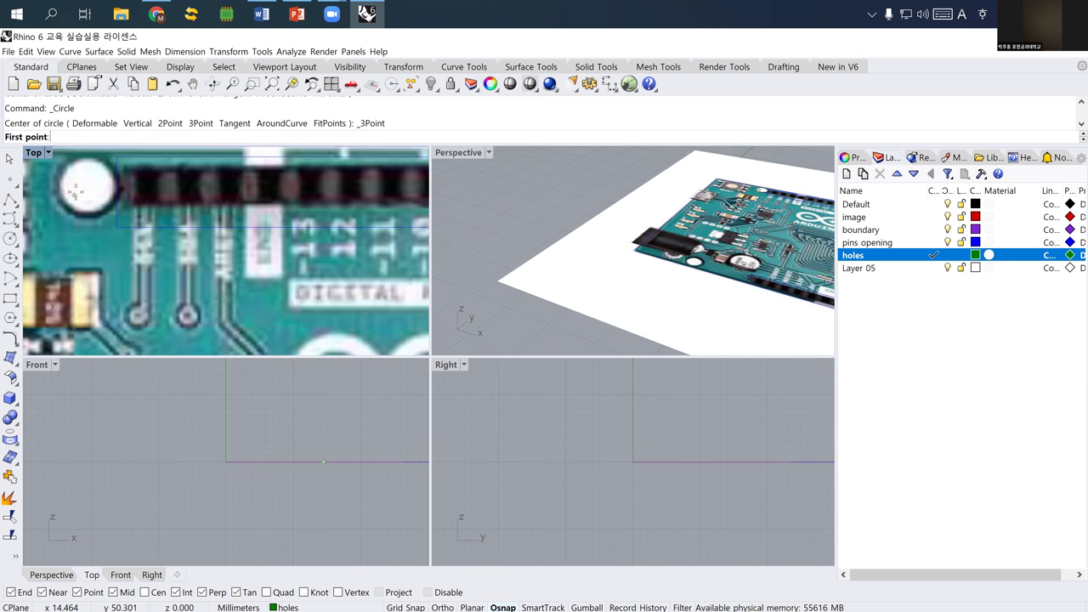
left_click(65, 164)
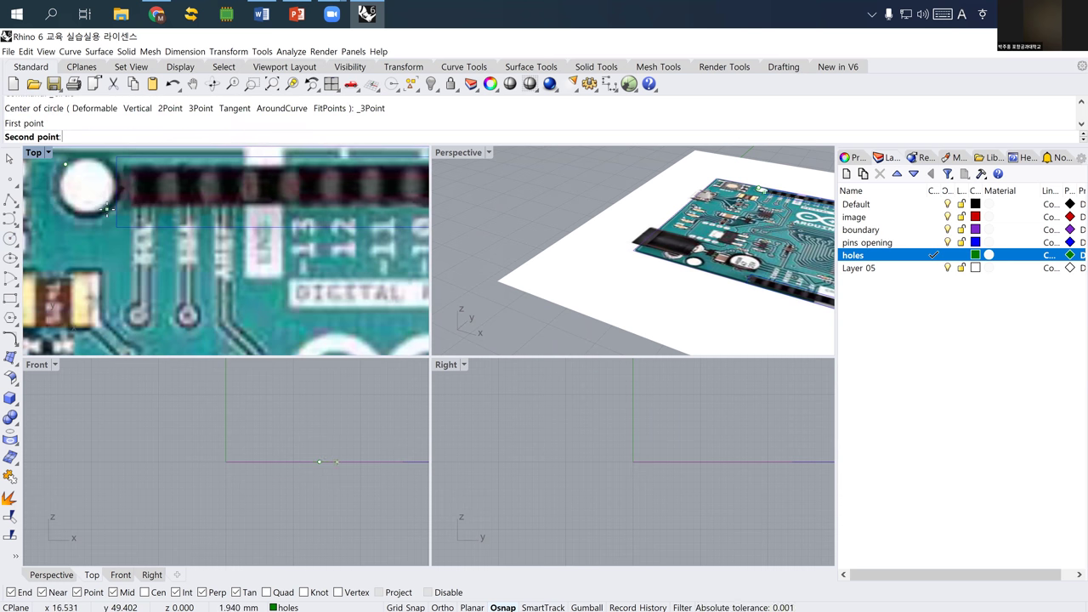
left_click(107, 209)
left_click(66, 207)
- Copy the hole circle onto the right, lower-right and lower-left holes, then hide the board photo
left_click(71, 212)
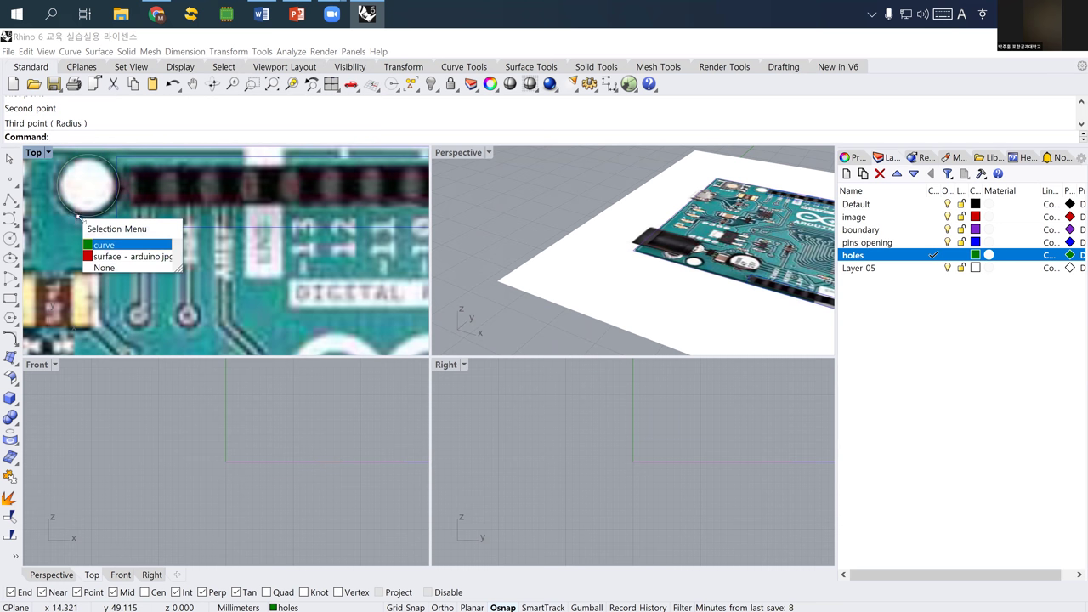
left_click(102, 245)
scroll(84, 231, "down", 2)
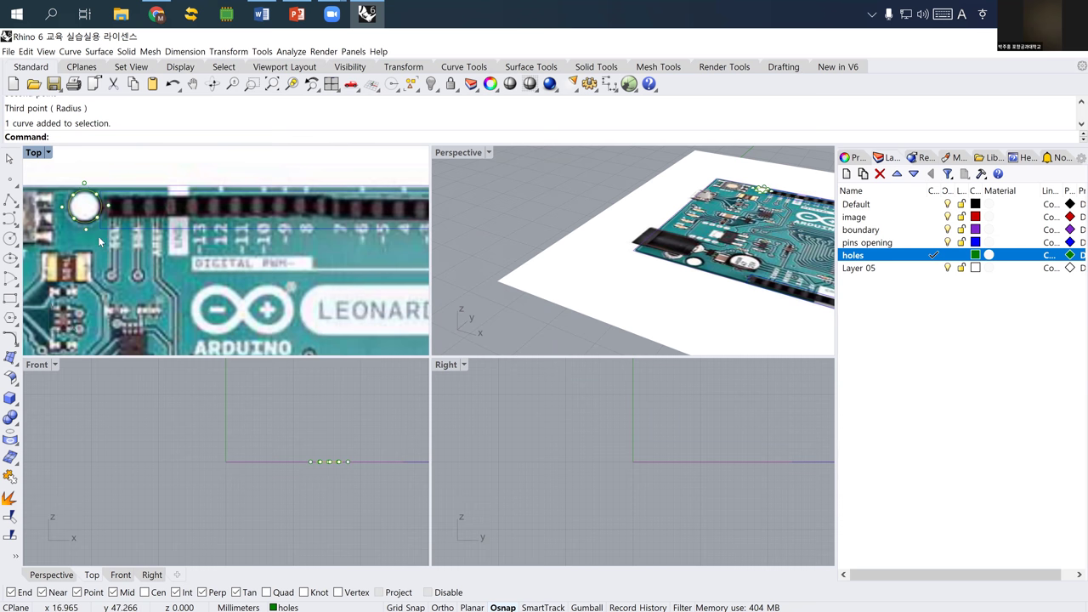
scroll(97, 235, "down", 5)
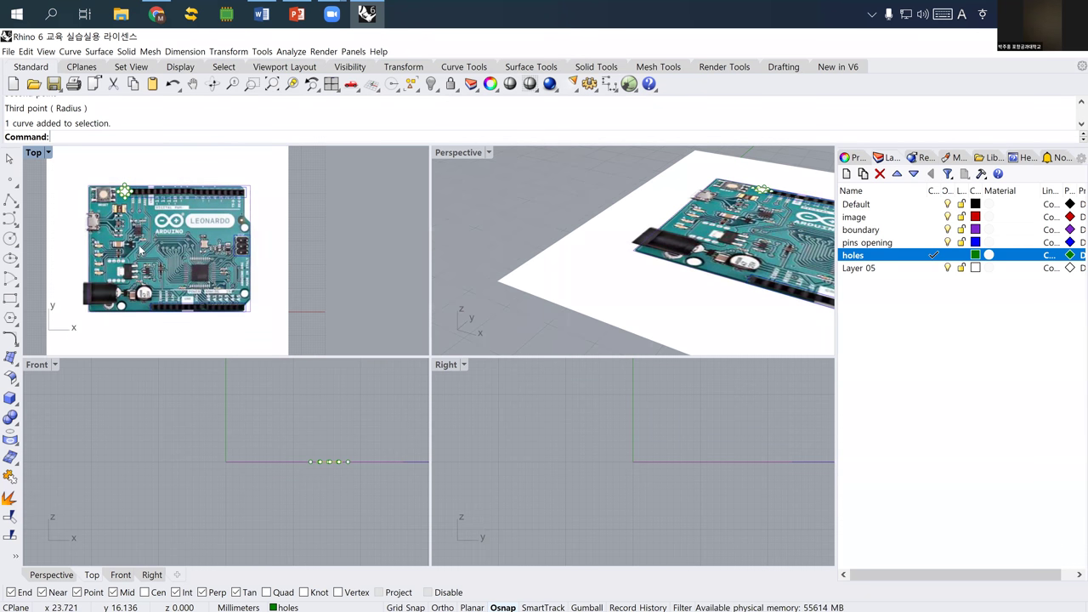
type("Copy")
key("Return")
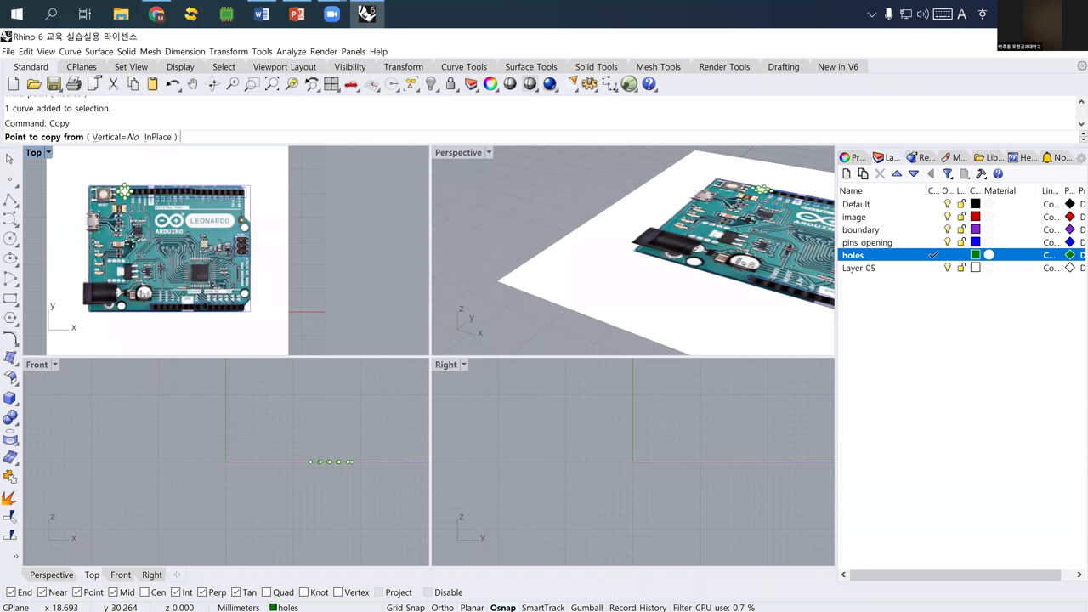
scroll(125, 190, "up", 8)
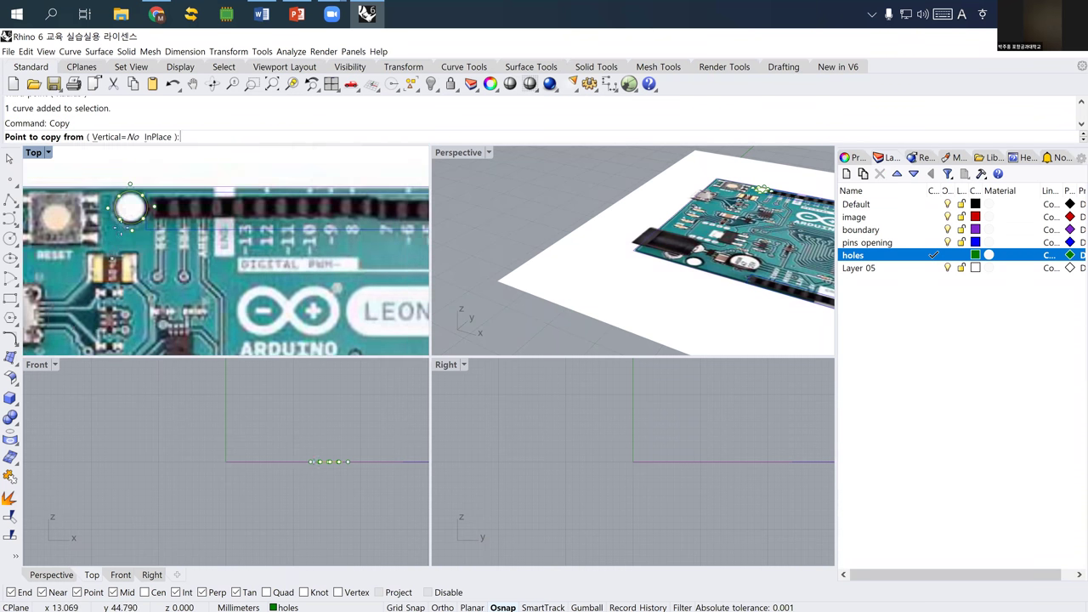
left_click(130, 208)
scroll(129, 207, "down", 8)
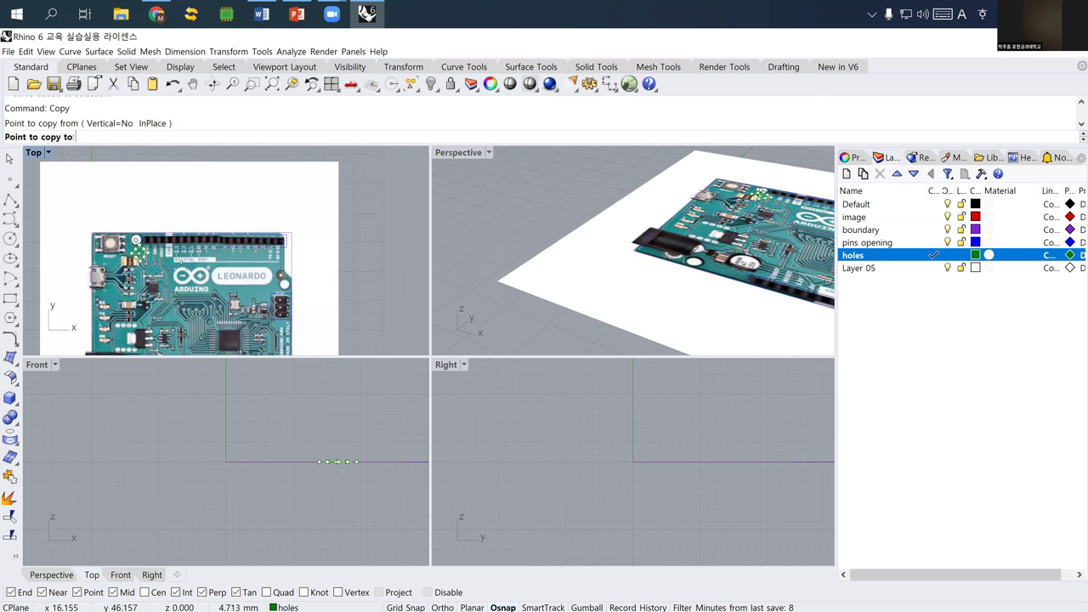
scroll(280, 285, "up", 5)
scroll(290, 287, "up", 3)
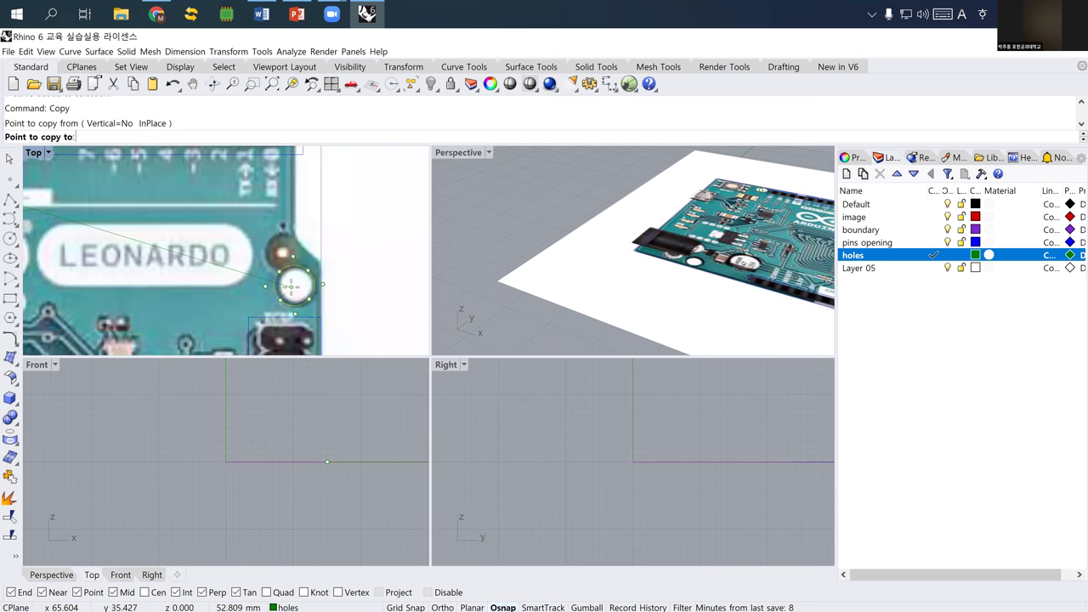
left_click(294, 284)
scroll(192, 301, "down", 8)
scroll(298, 292, "up", 5)
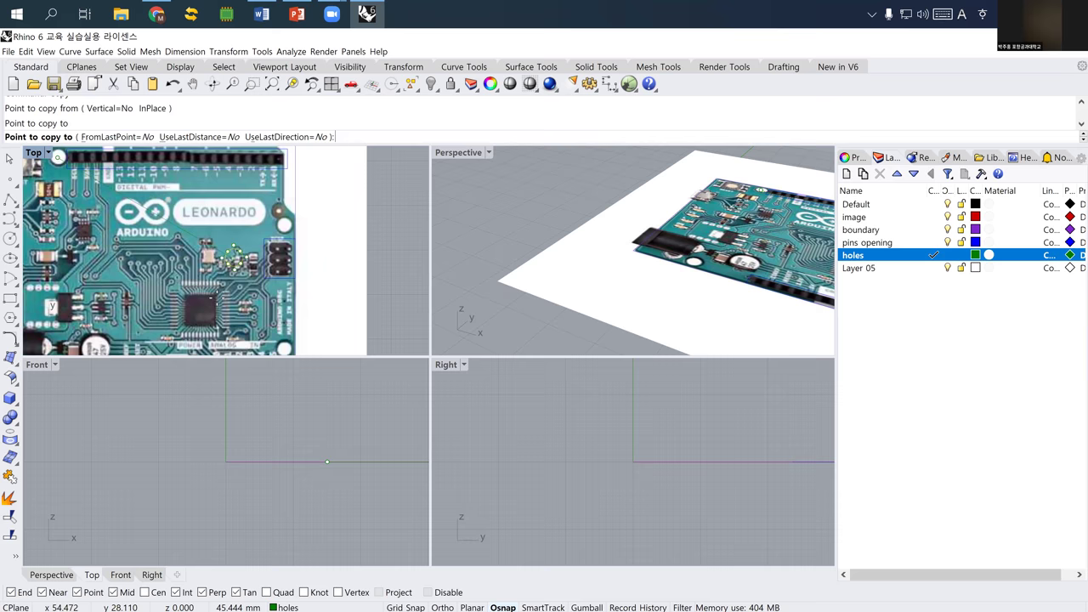
scroll(297, 292, "up", 4)
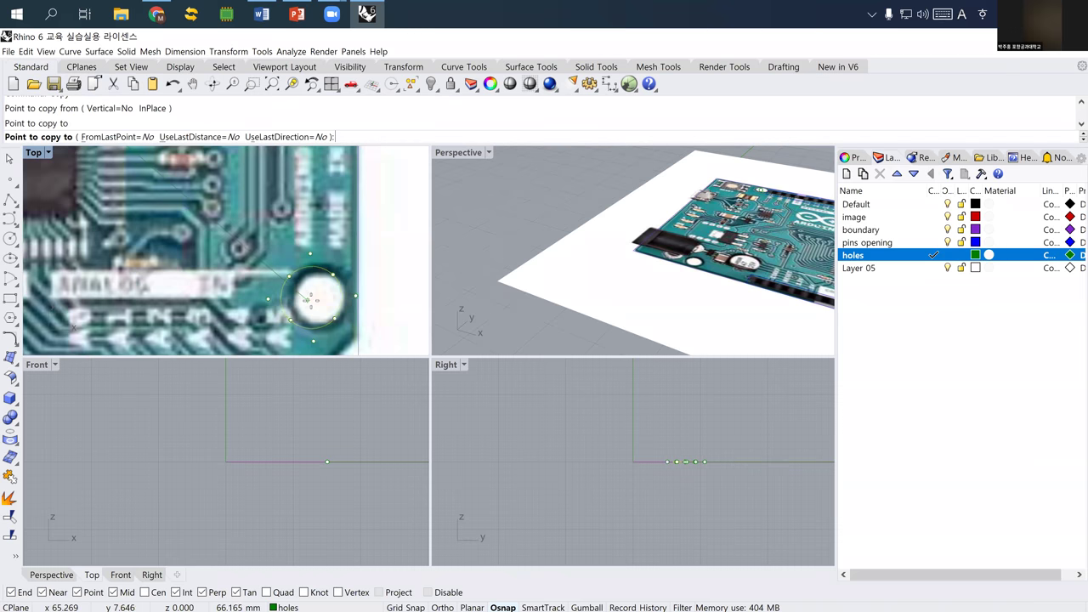
left_click(315, 300)
scroll(195, 293, "down", 6)
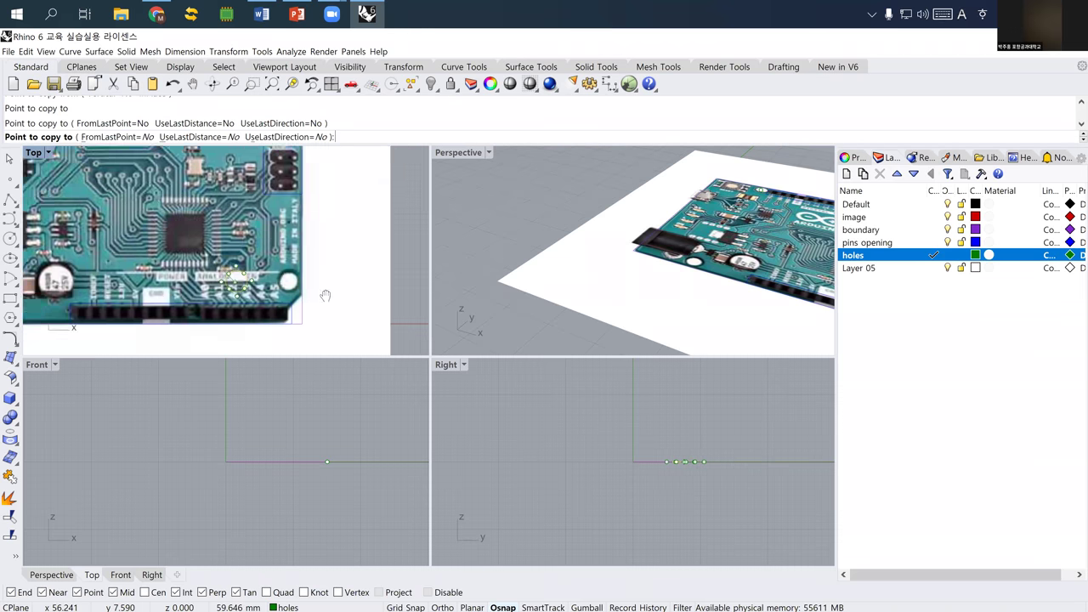
scroll(158, 294, "up", 5)
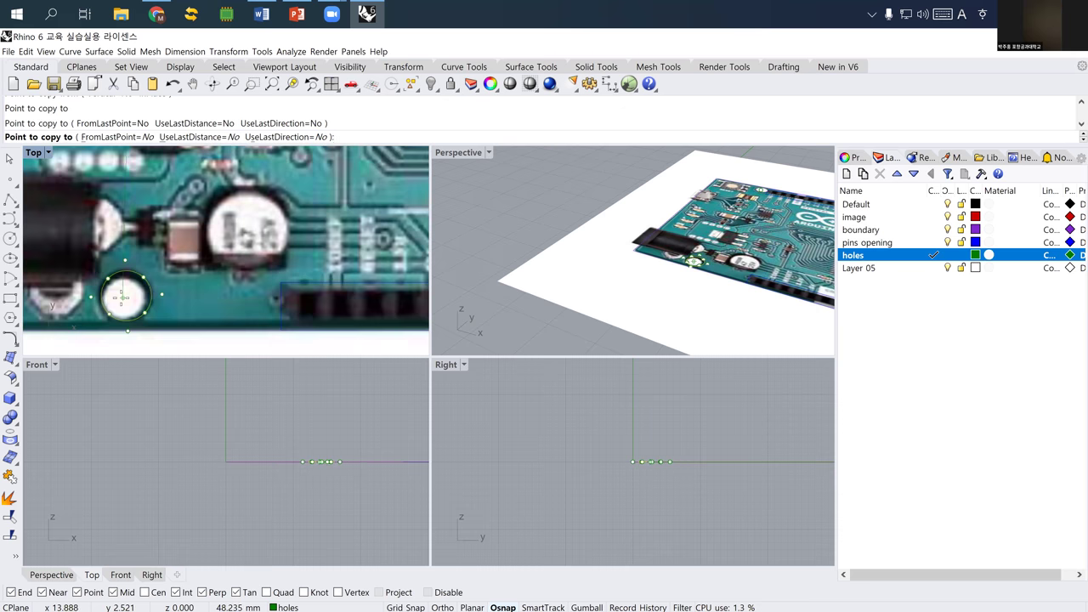
left_click(123, 299)
key("Return")
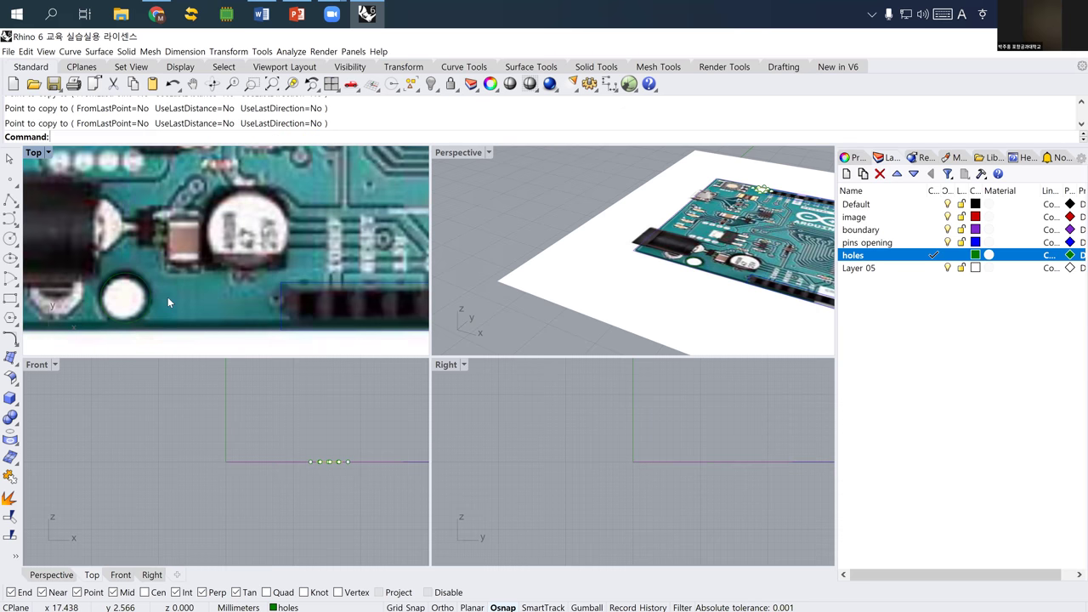
scroll(167, 297, "down", 6)
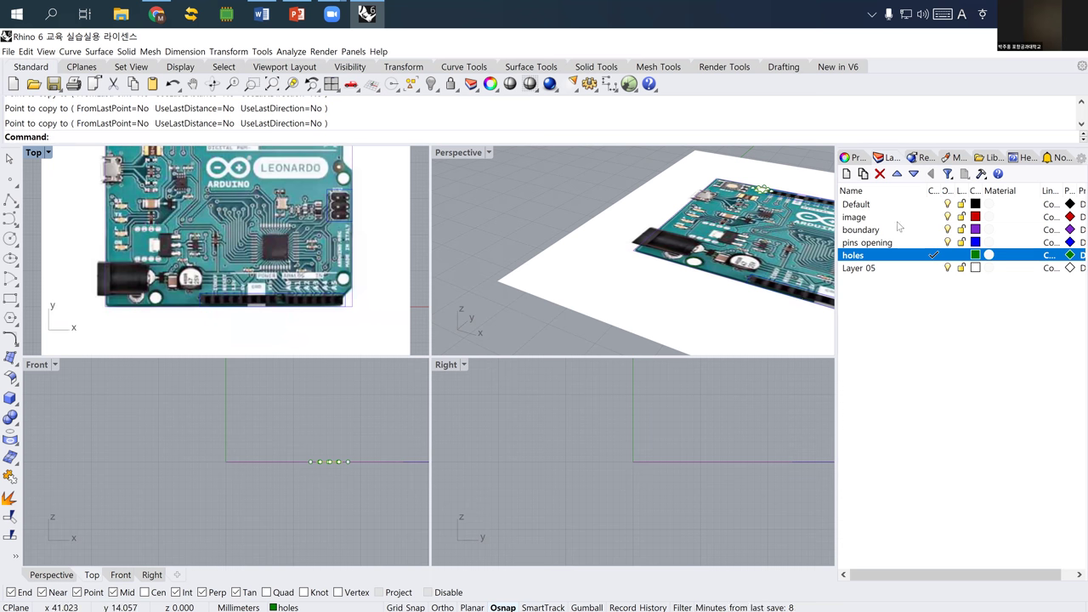
left_click(948, 216)
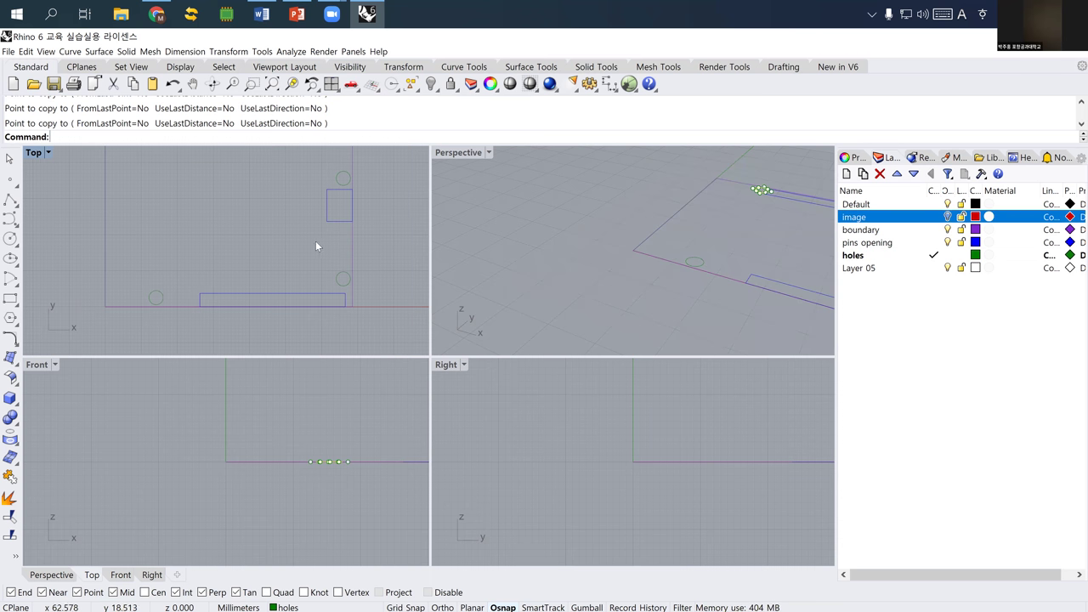
- Window-select the eight outline and hole curves and copy them to the right
key("Escape")
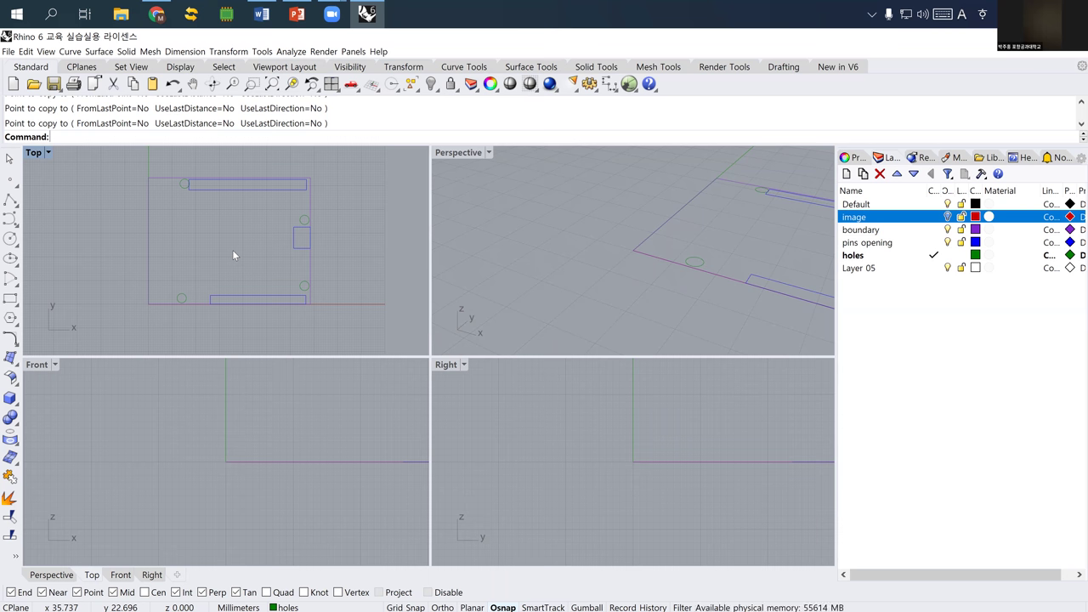
right_click_drag(213, 258, 191, 247)
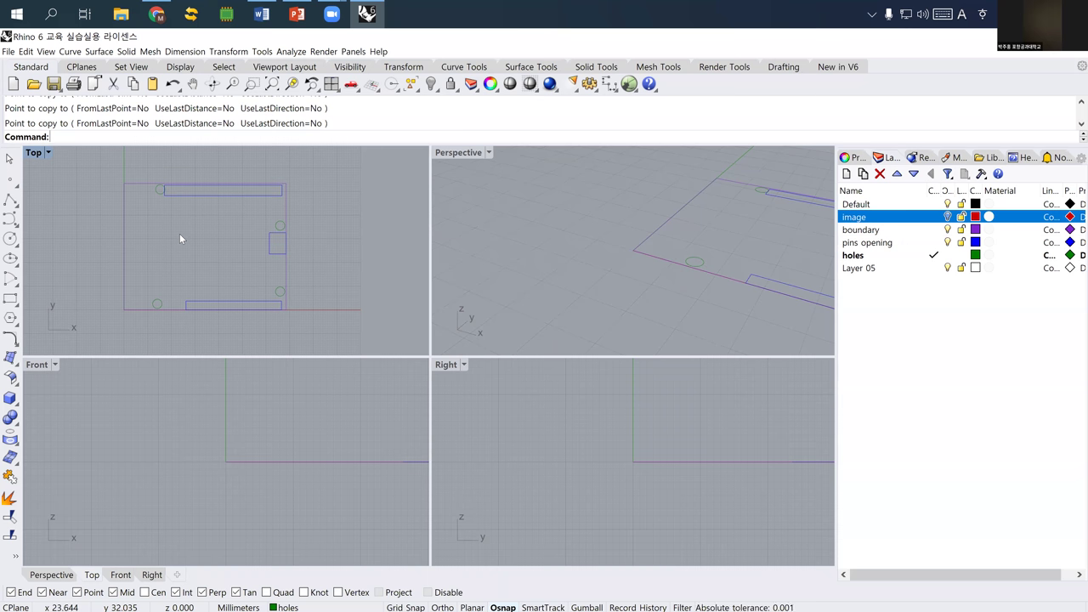
scroll(204, 253, "down", 3)
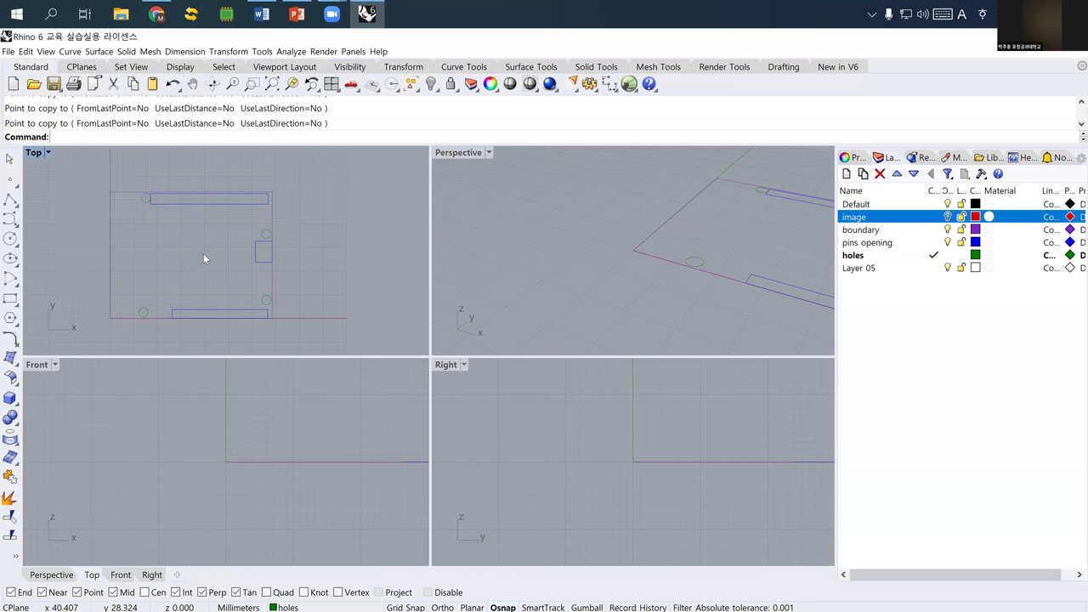
left_click_drag(125, 210, 275, 306)
type("copy")
key("Return")
left_click(235, 314)
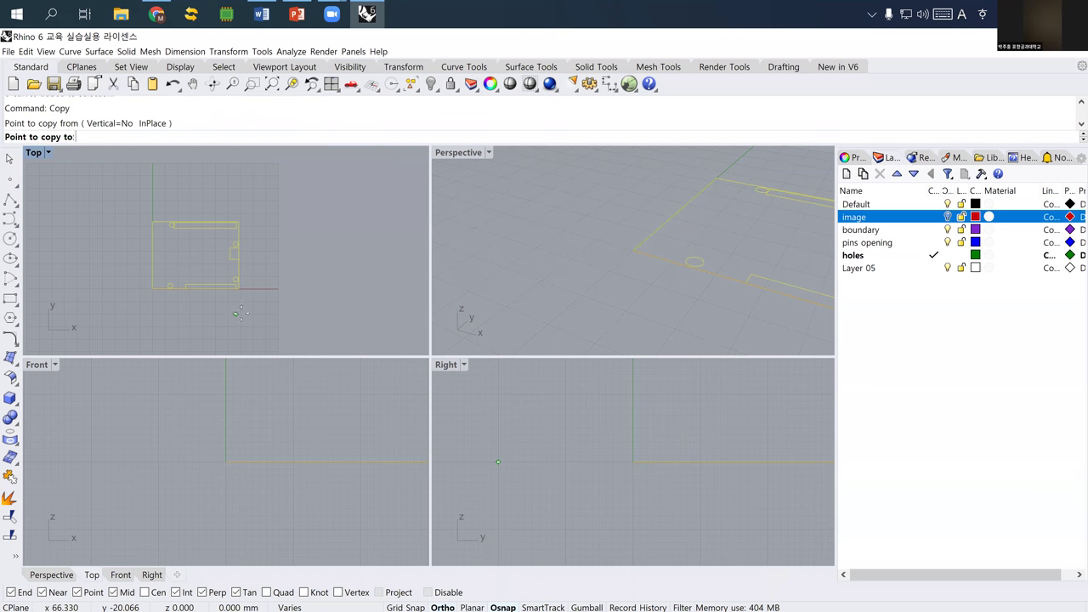
left_click(346, 313)
right_click(301, 317)
right_click_drag(301, 317, 290, 314)
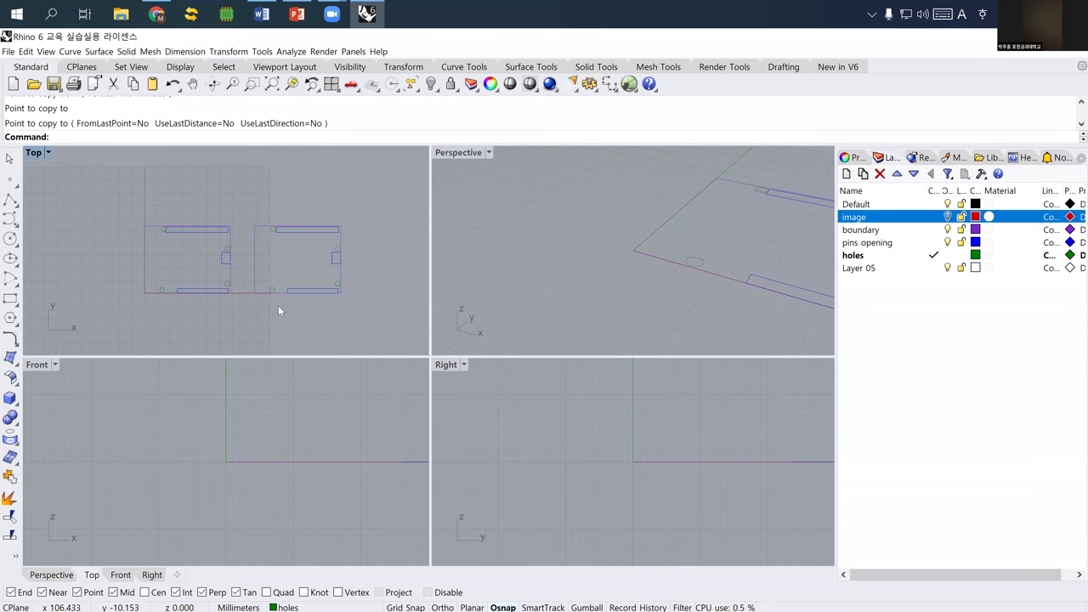
right_click_drag(176, 295, 191, 272)
- Place the text 'Bottom Case' at height 5 below the left outline
type("t")
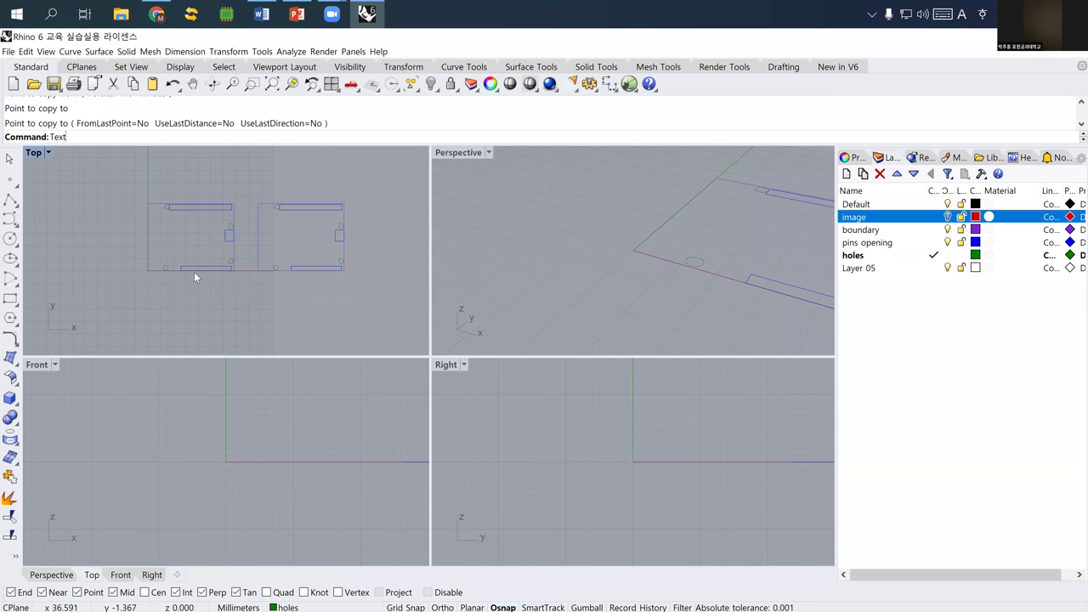
key("Return")
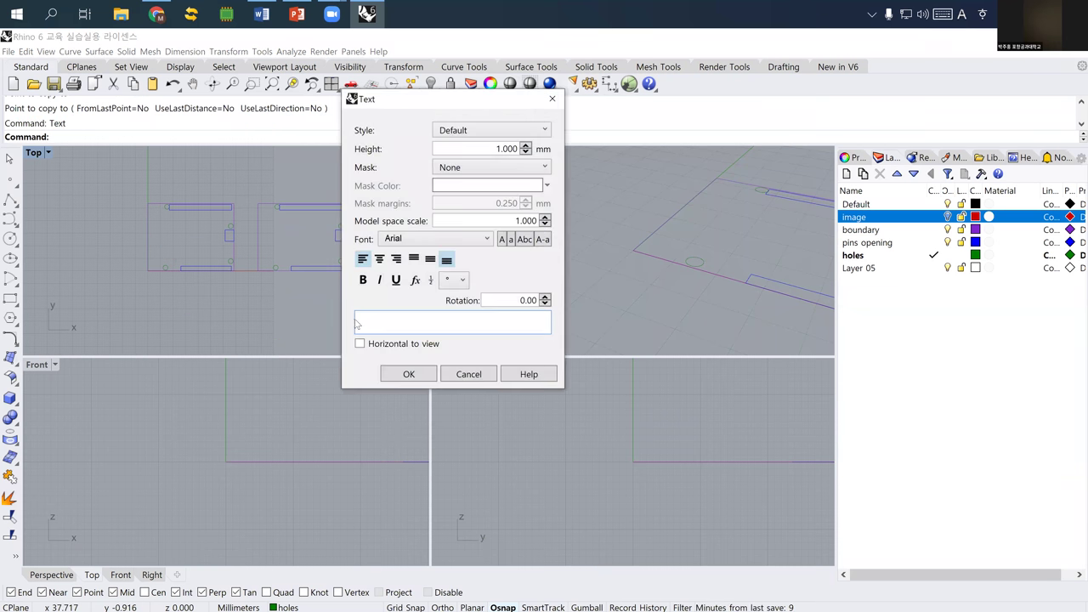
type("Bottom Case")
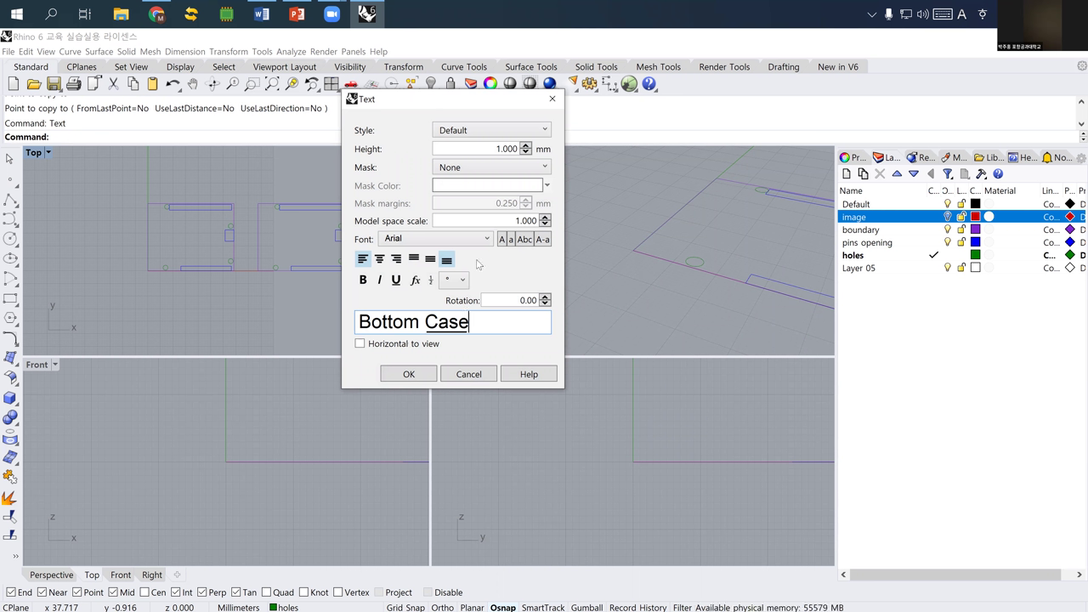
left_click_drag(491, 154, 537, 151)
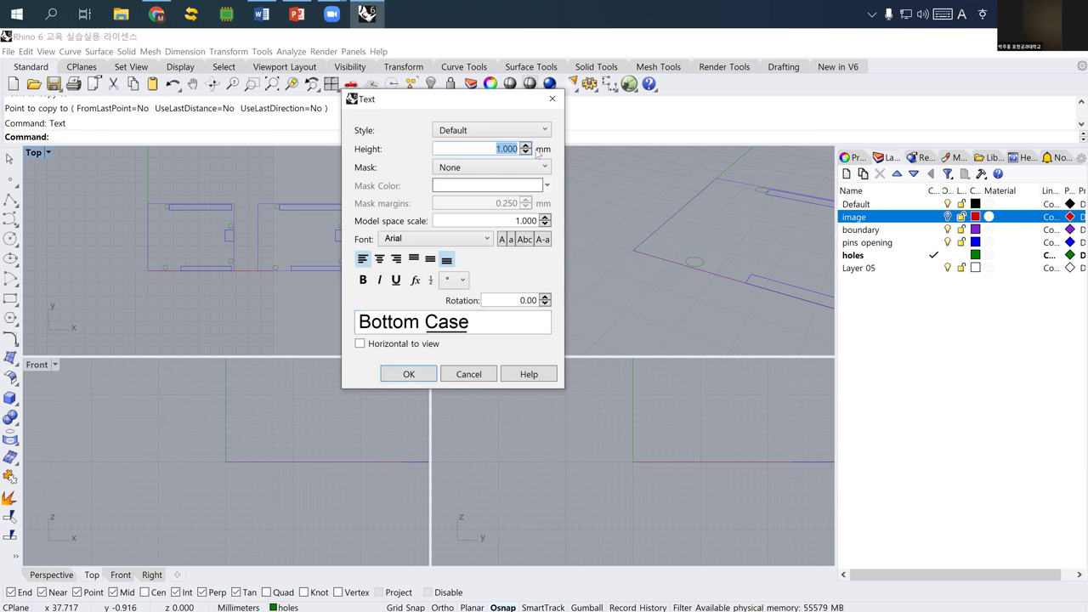
type("5")
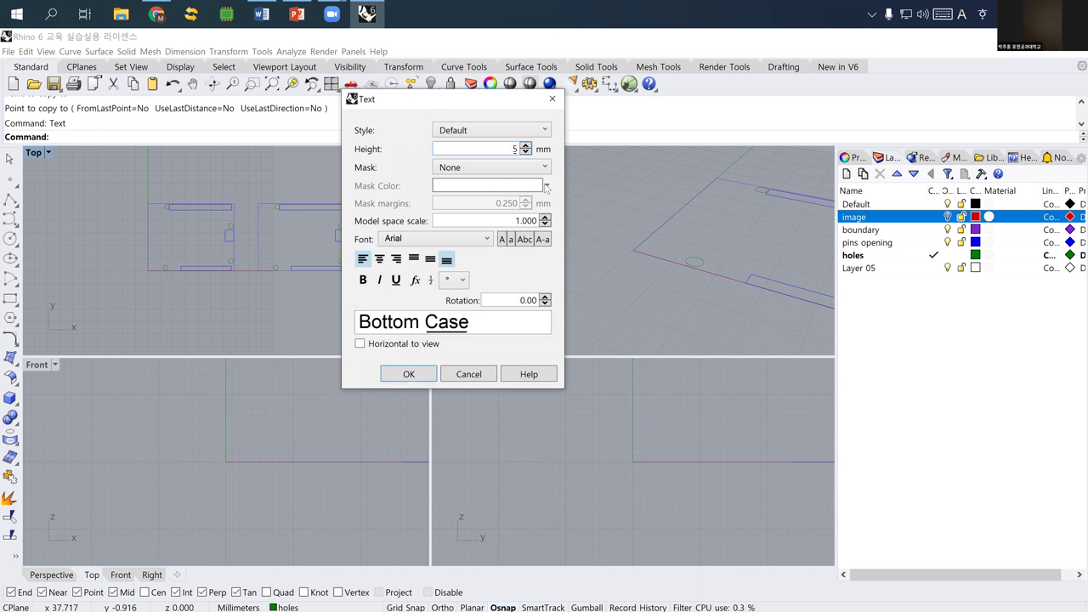
left_click(408, 374)
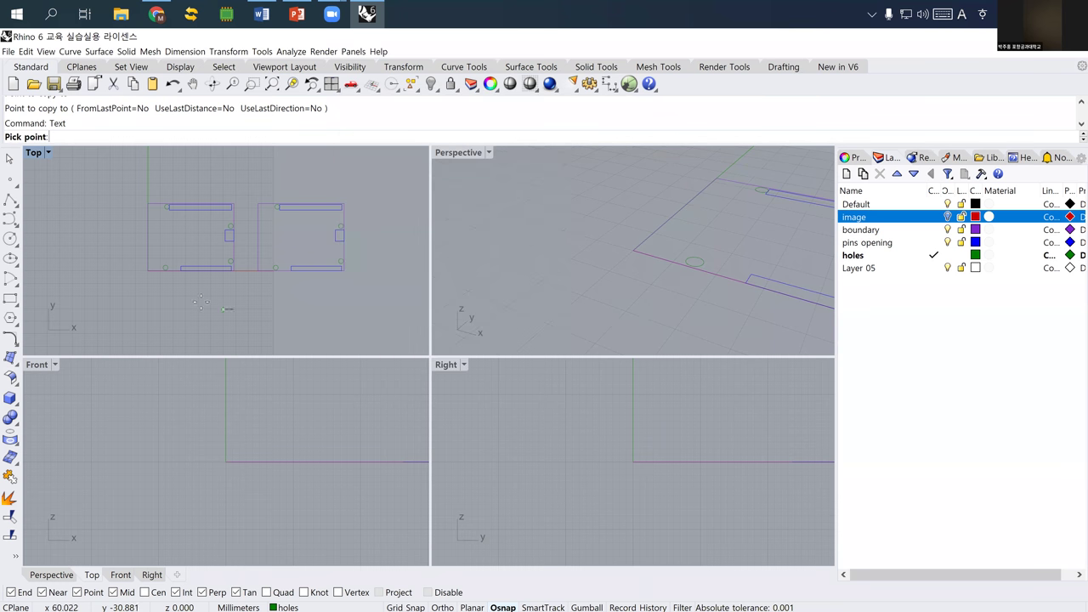
scroll(188, 283, "up", 5)
left_click(181, 283)
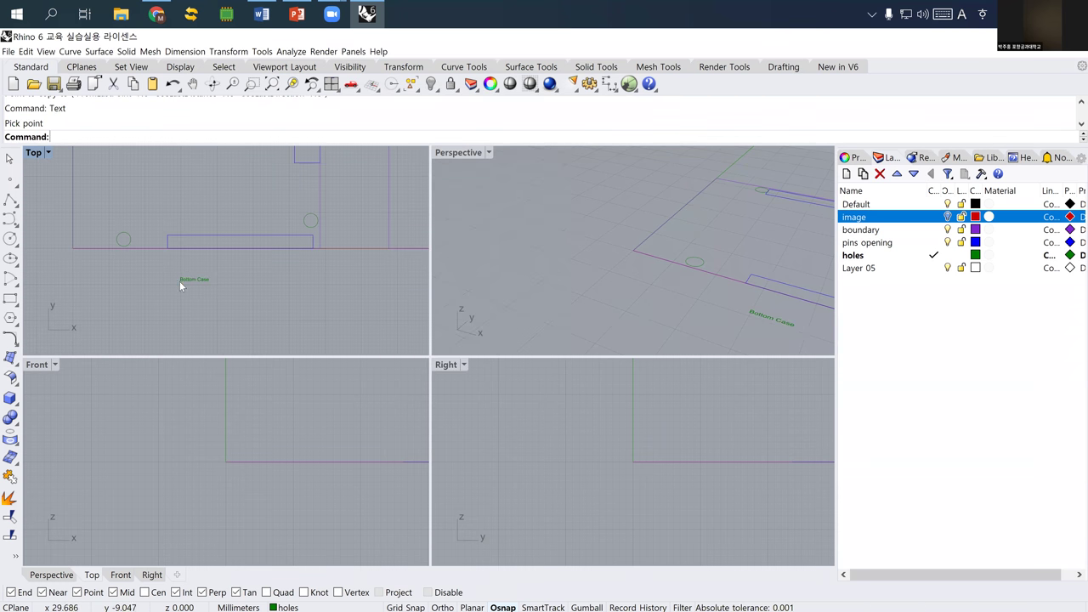
- Change the Bottom Case text height to 20
scroll(183, 289, "down", 4)
double_click(185, 286)
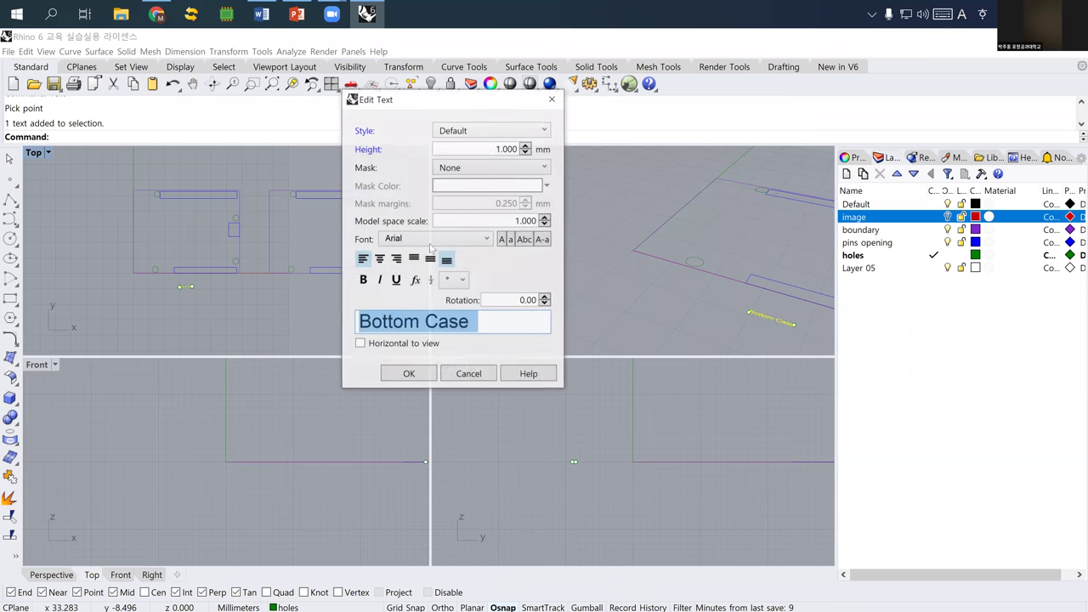
left_click(480, 154)
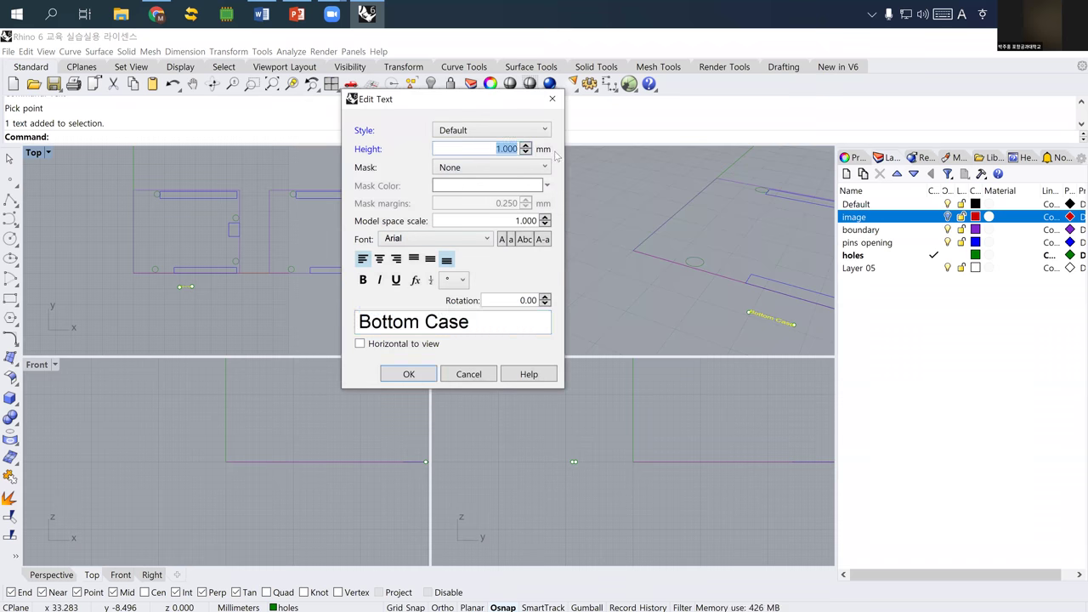
type("20")
left_click(409, 374)
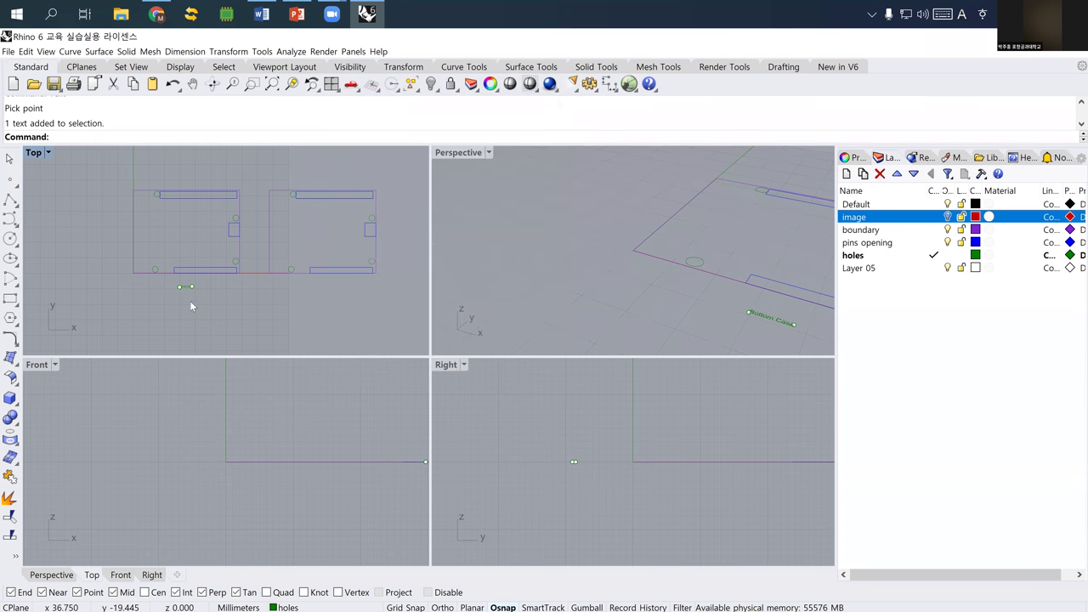
- Scale the Bottom Case text by a factor of 2
scroll(179, 289, "up", 3)
type("Scale")
key("Return")
left_click(193, 279)
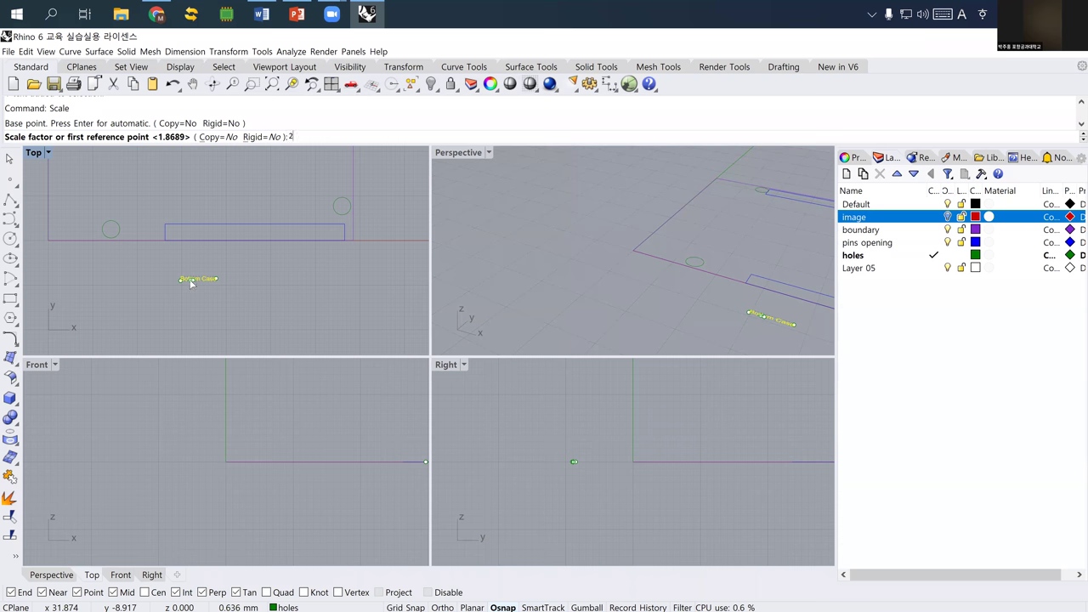
type("2")
key("Return")
- Copy the Bottom Case text to below the right outline
scroll(187, 306, "down", 4)
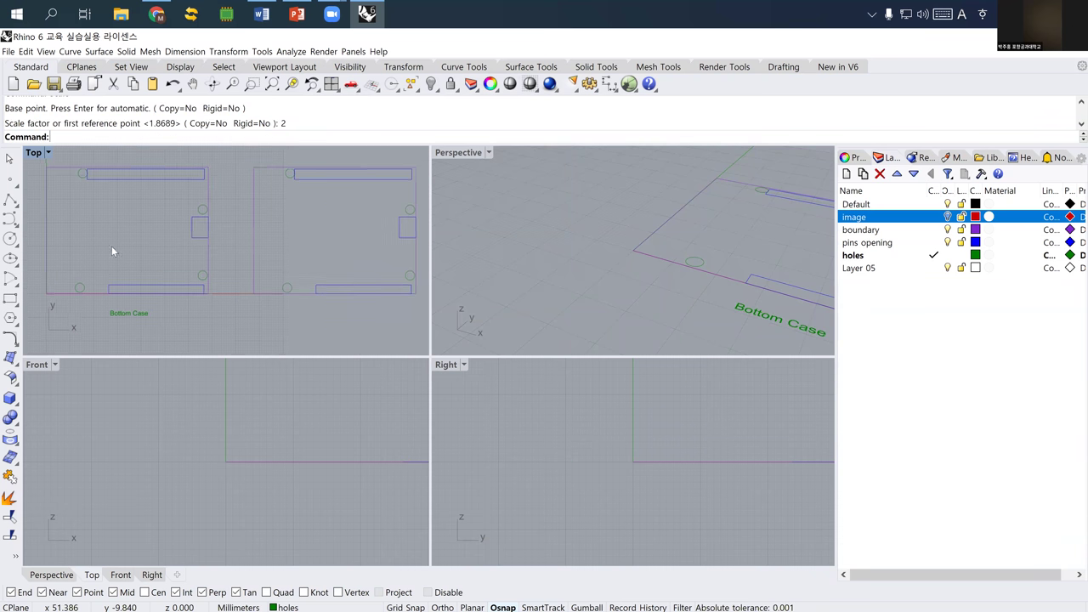
left_click(129, 315)
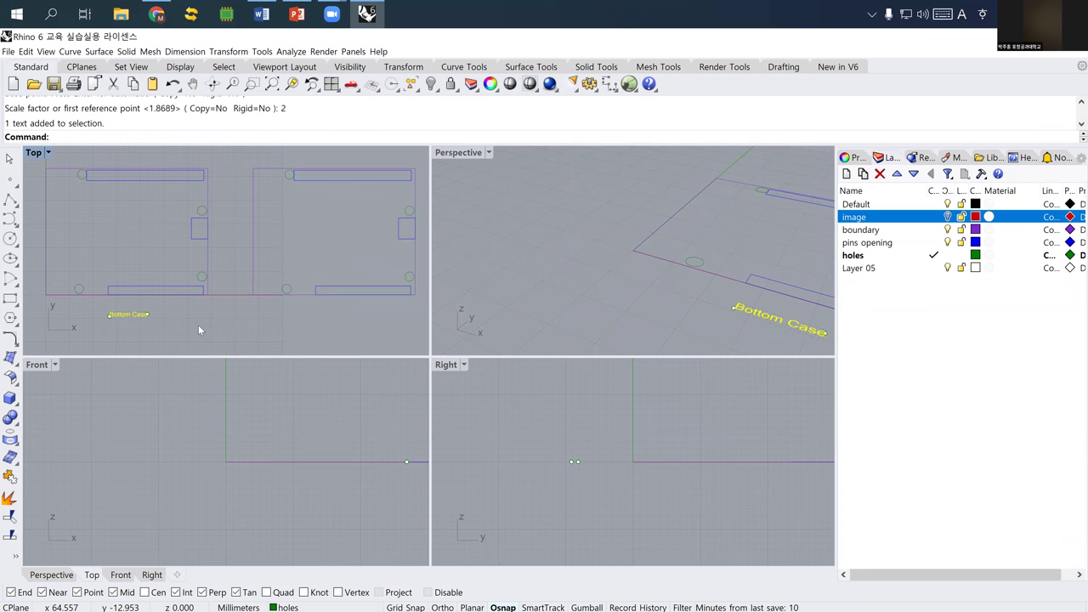
type("Copy")
key("Return")
left_click(199, 324)
right_click_drag(367, 334, 314, 342)
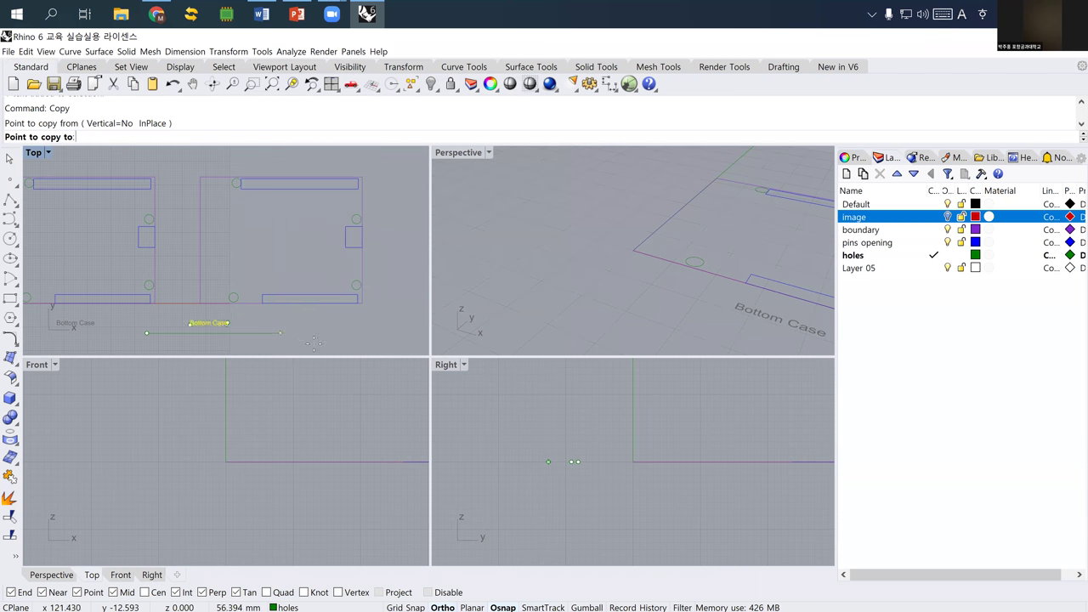
left_click(356, 336)
key("Return")
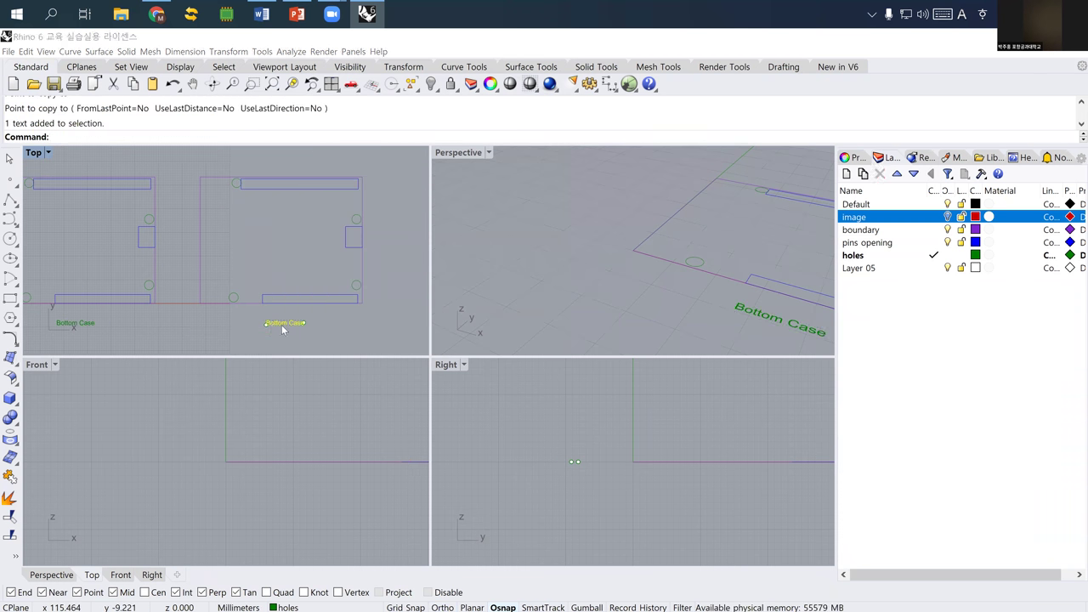
- Change the copied label's wording to 'Top Case'
double_click(283, 329)
key("End")
key("Left")
key("Left")
key("Left")
key("Left")
key("Left")
key("shift+Home")
type("Top")
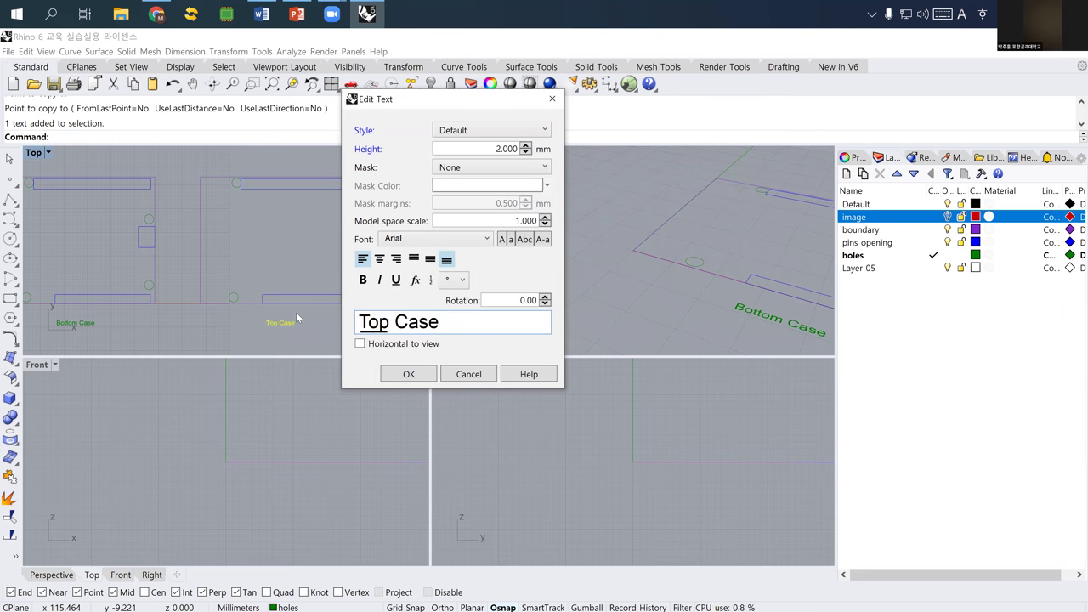
left_click(402, 374)
scroll(191, 339, "up", 2)
left_click(196, 342)
right_click_drag(204, 324, 215, 322)
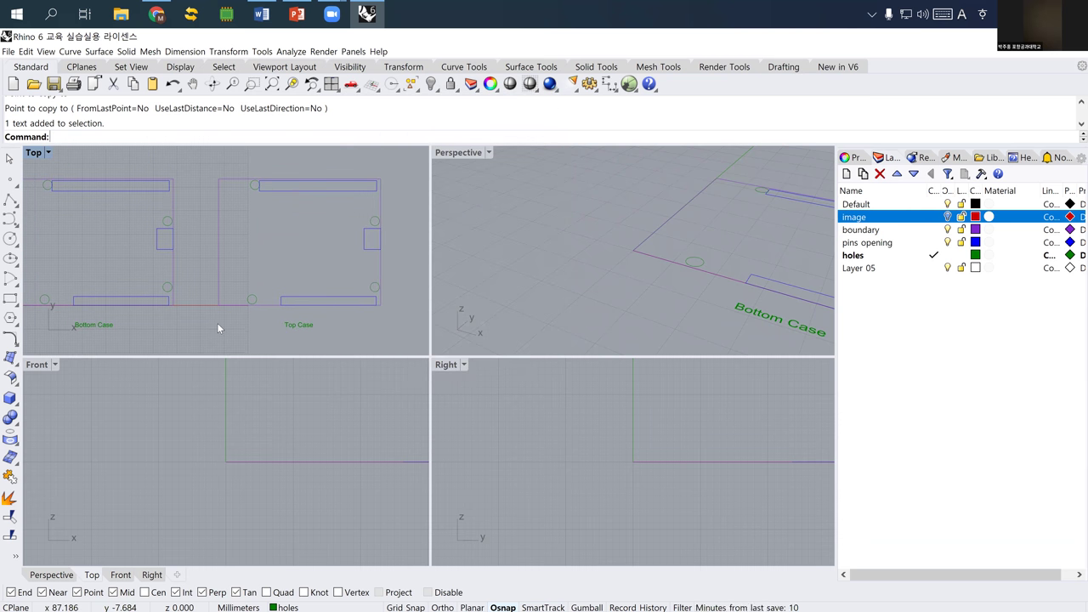
scroll(216, 323, "down", 3)
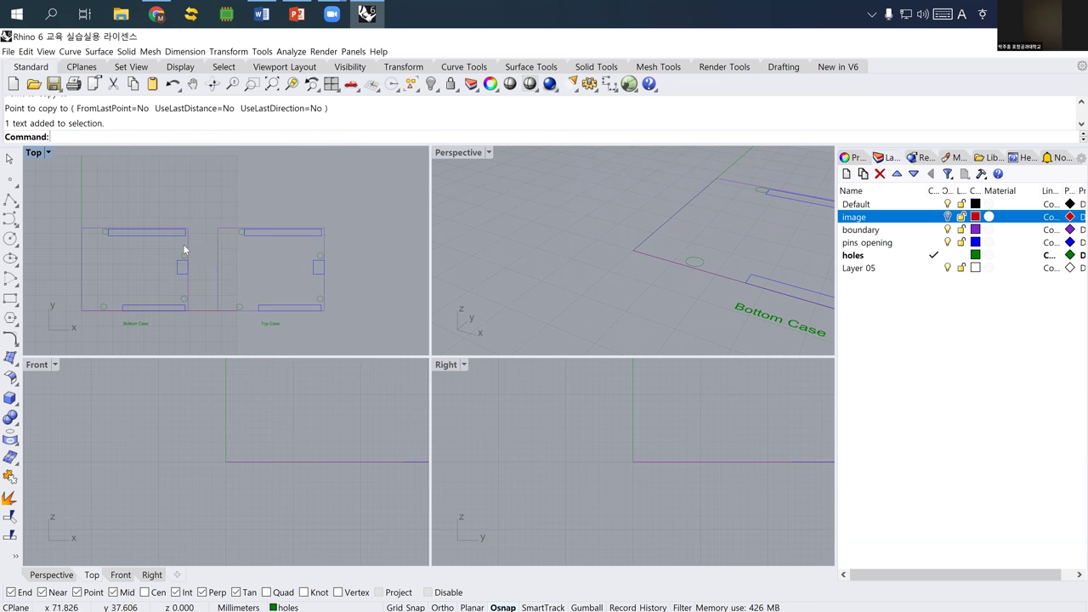
scroll(118, 220, "up", 3)
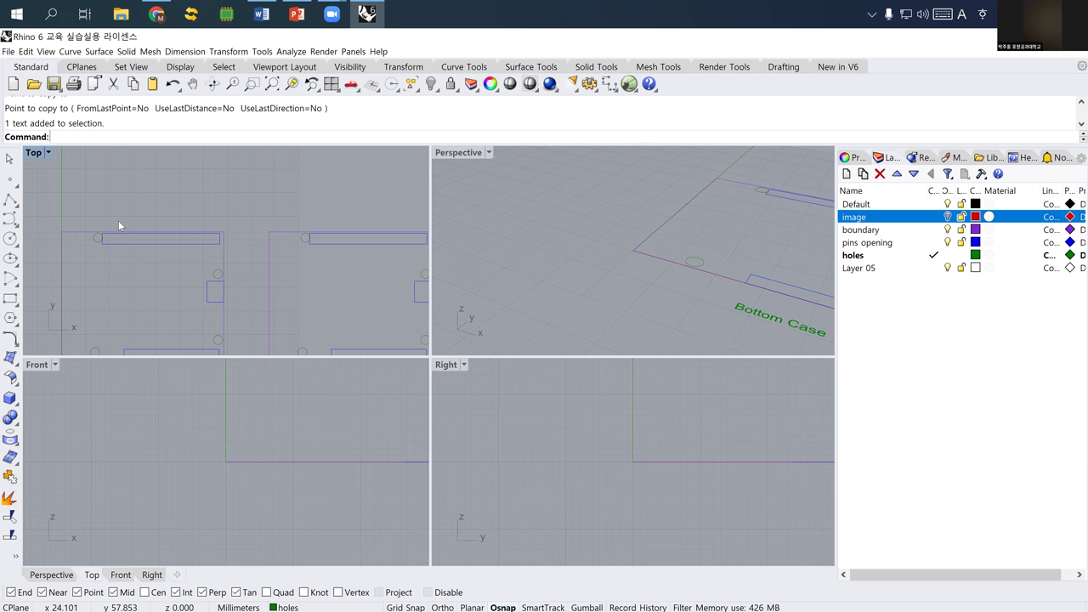
- Extrude the Bottom Case boundary curve 15 mm into a solid box
left_click(221, 259)
scroll(195, 251, "down", 5)
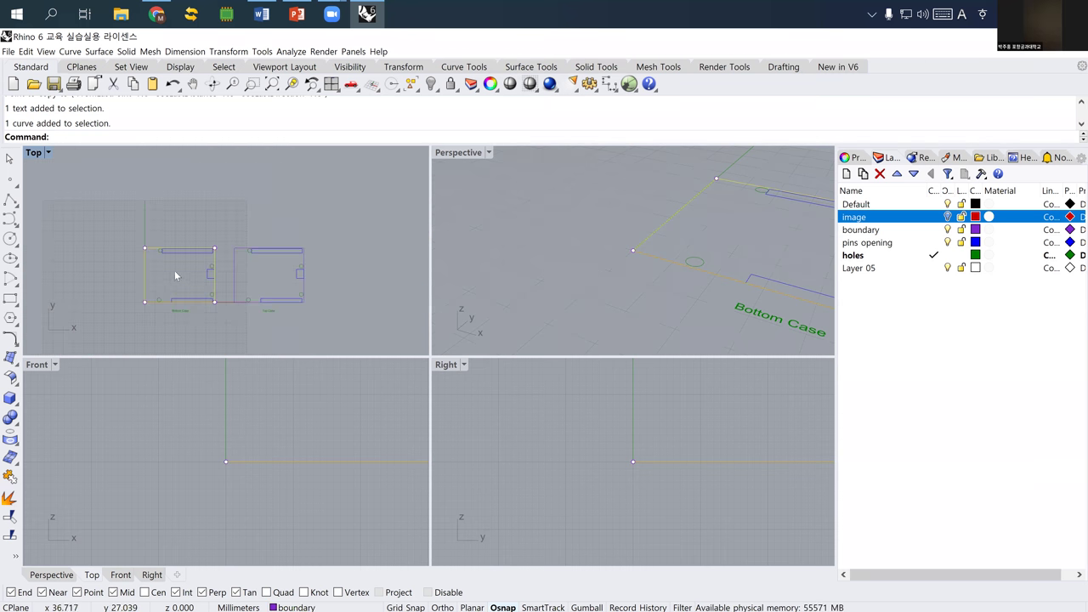
type("ExtrudeCrv")
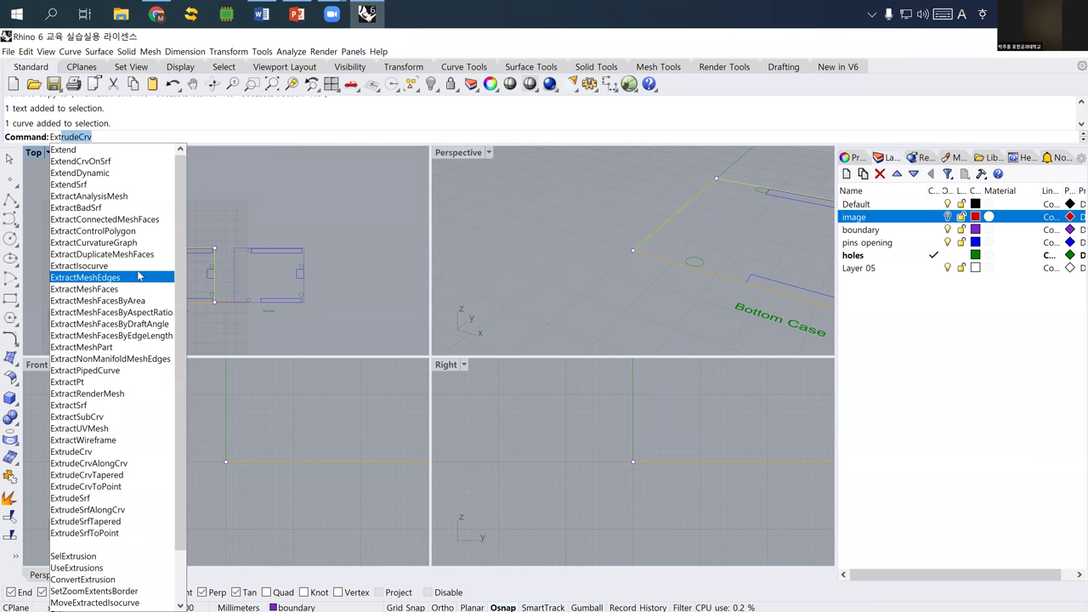
key("Return")
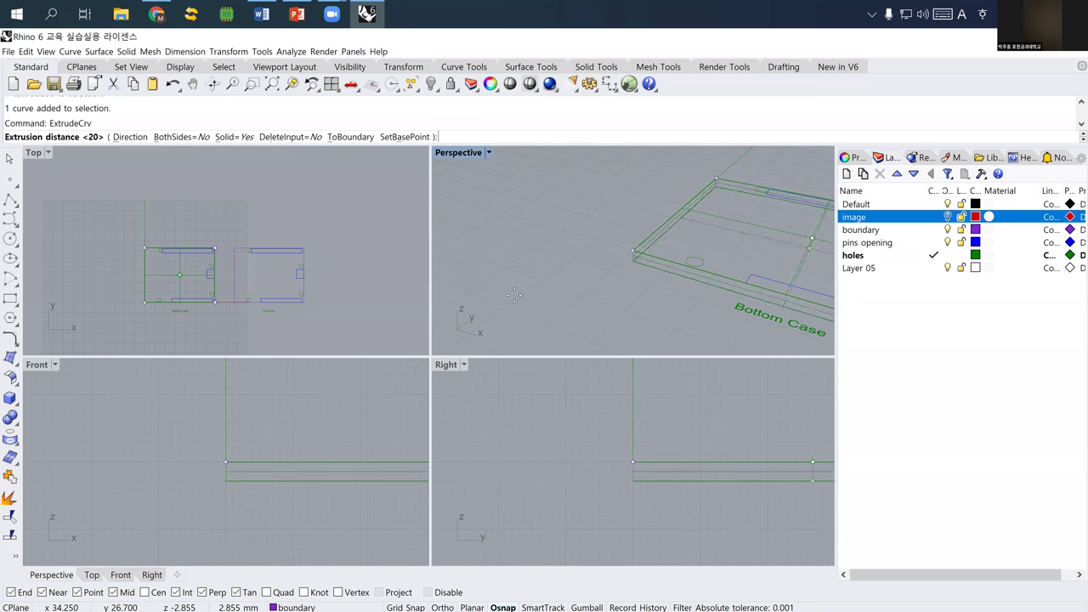
type("15")
key("Return")
scroll(513, 261, "down", 5)
- Turn the Arduino board image layer back on and orbit around the box
right_click_drag(579, 263, 553, 231)
left_click(584, 285)
scroll(584, 247, "up", 5)
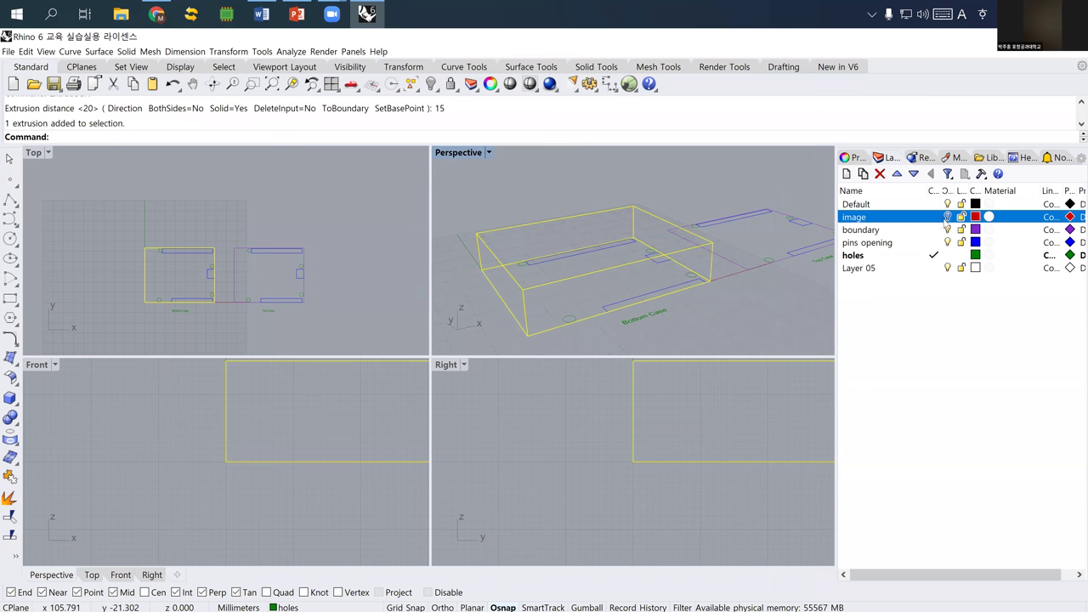
left_click(948, 217)
right_click_drag(511, 306, 570, 279)
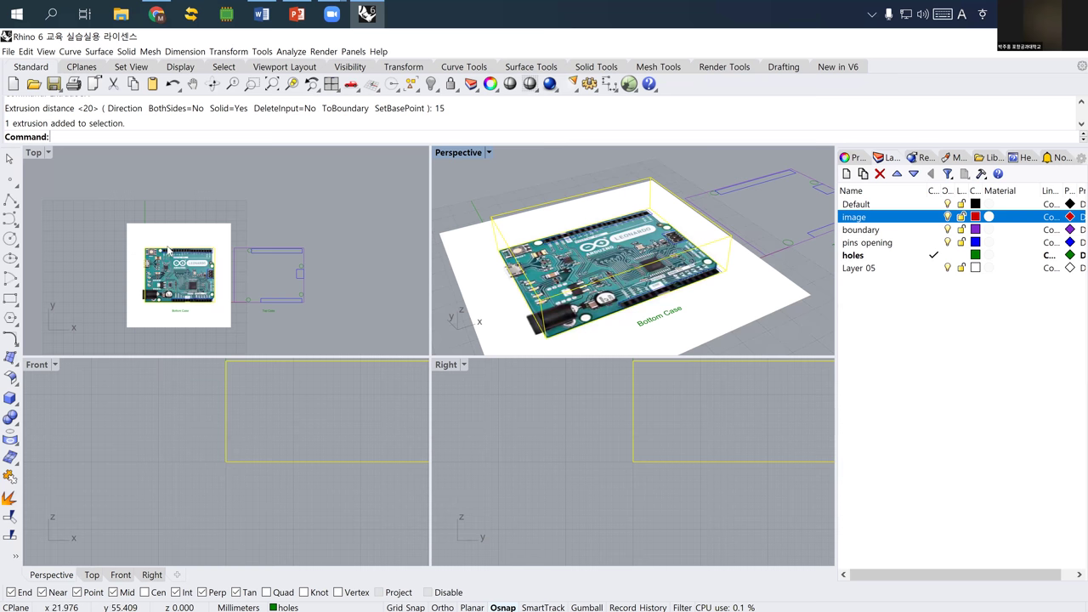
- Start a box with corners spanning the case's upper long edge
scroll(168, 247, "up", 3)
scroll(168, 248, "up", 1)
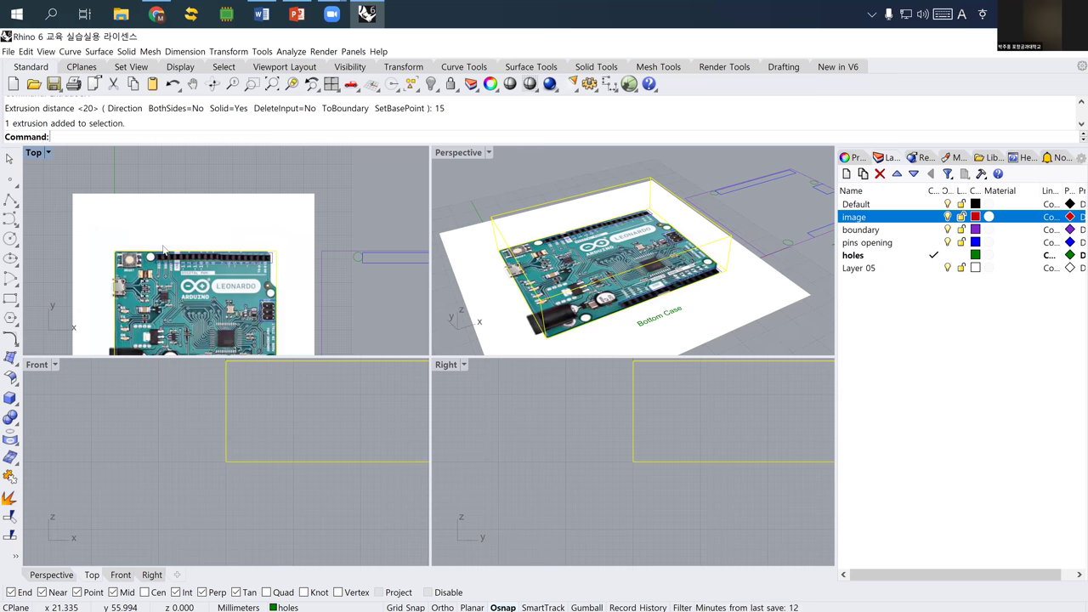
right_click_drag(234, 250, 224, 218)
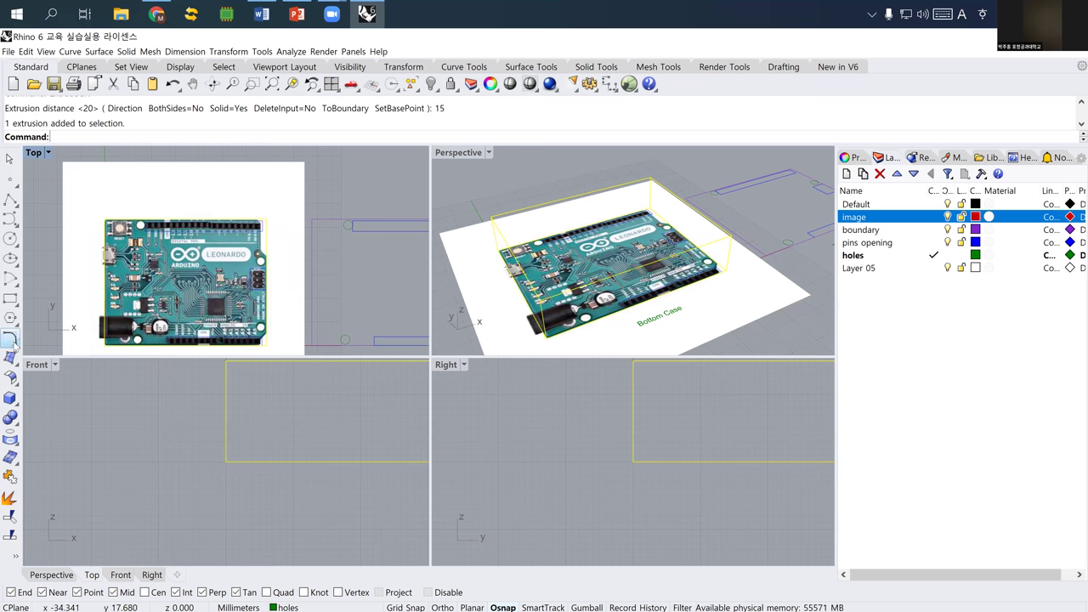
left_click(10, 397)
scroll(128, 219, "up", 5)
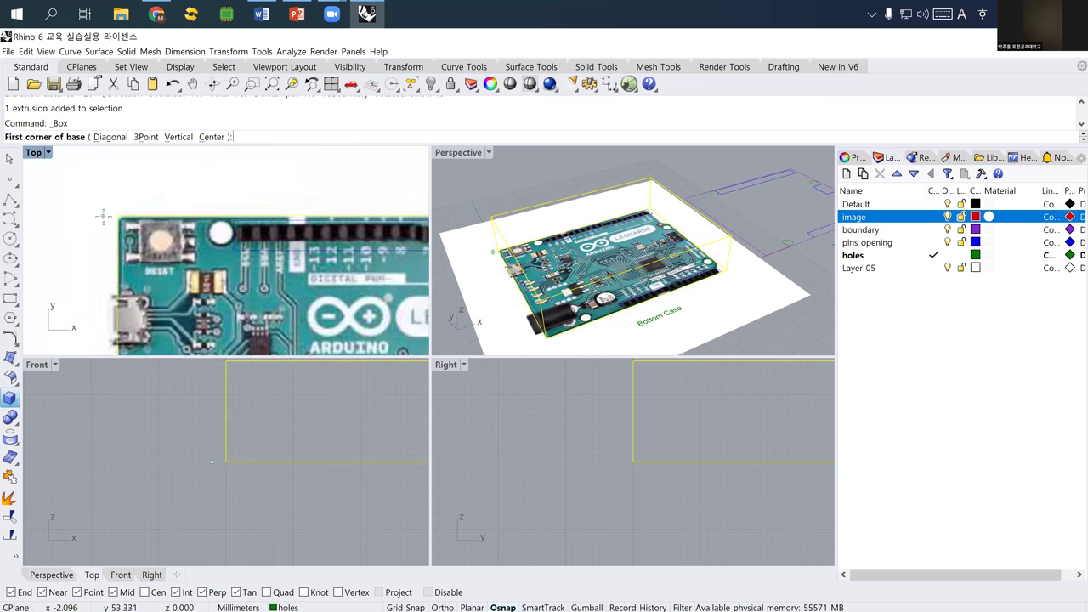
left_click(134, 216)
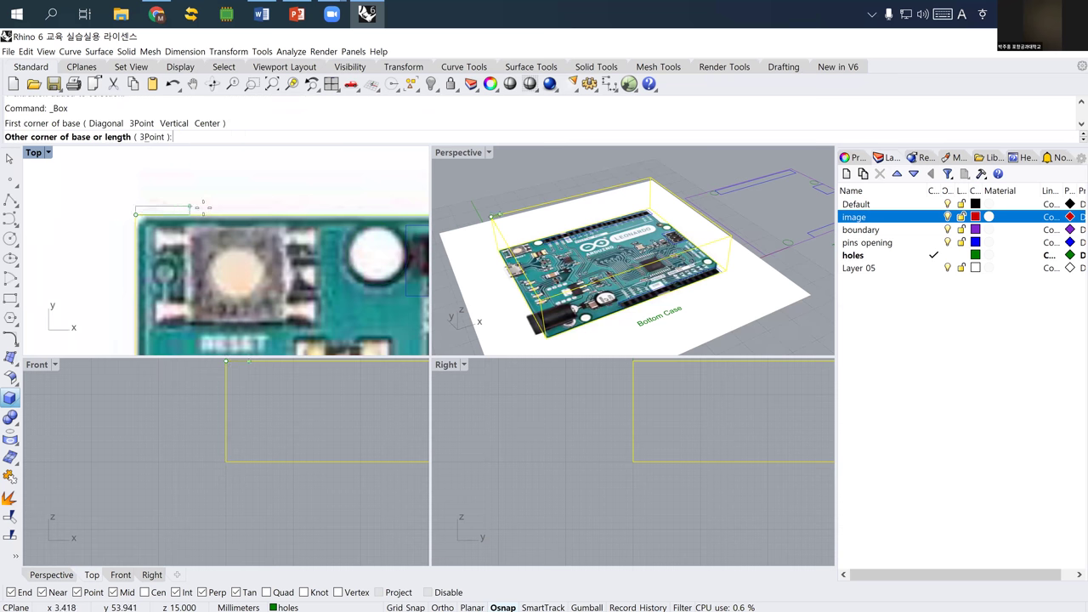
right_click_drag(284, 192, 128, 230)
scroll(284, 231, "up", 3)
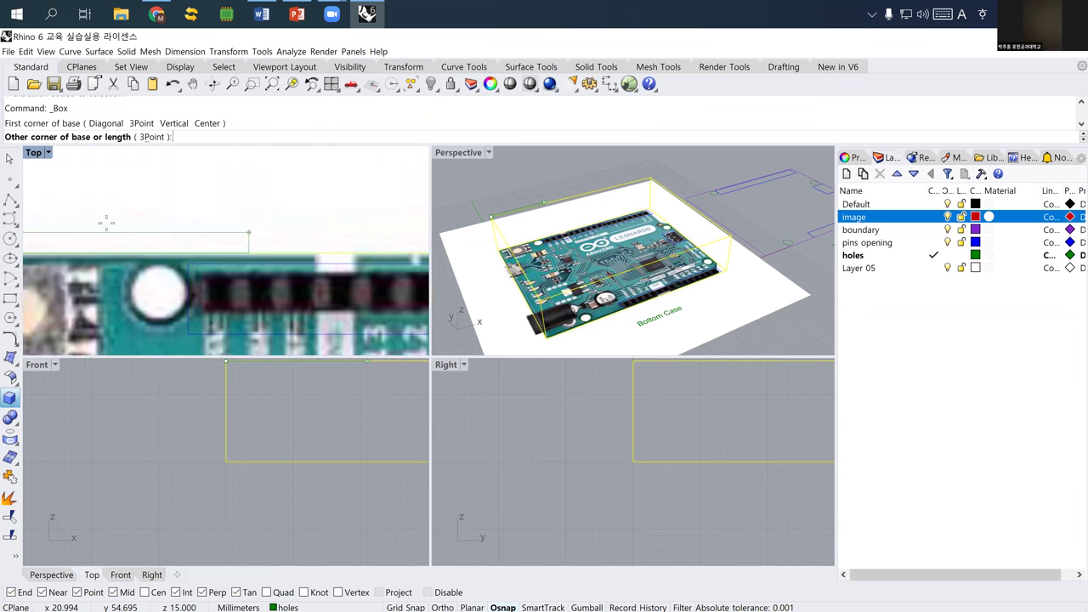
right_click_drag(271, 239, 43, 243)
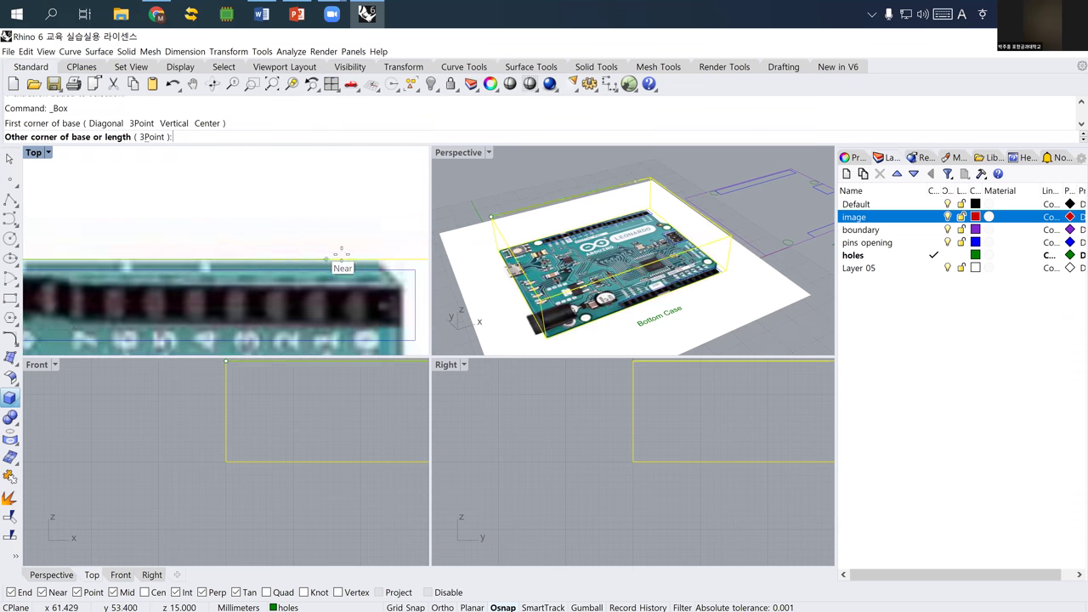
right_click_drag(400, 258, 248, 242)
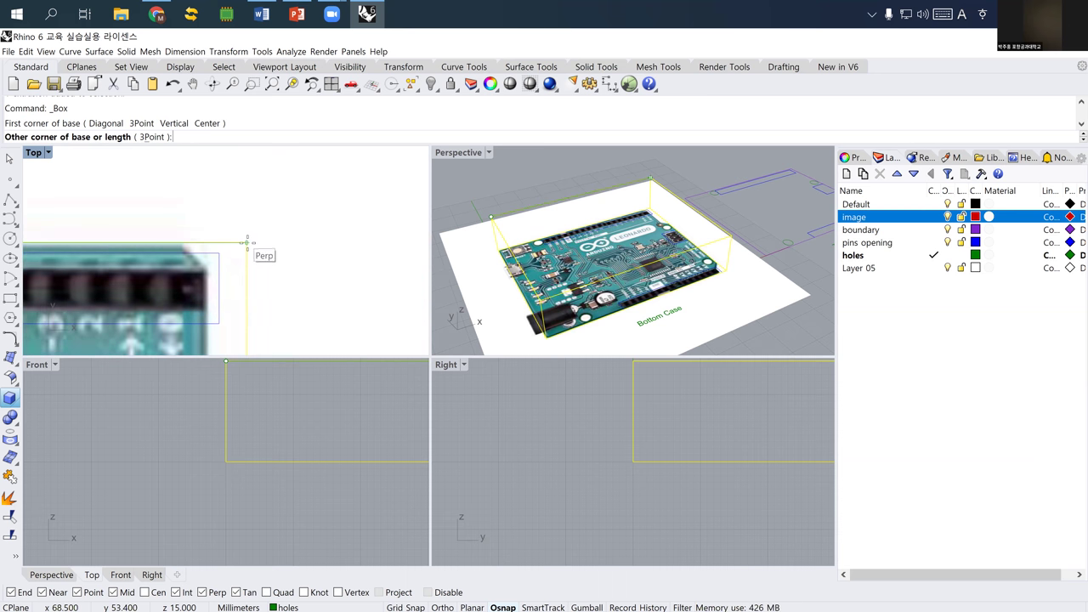
left_click(247, 237)
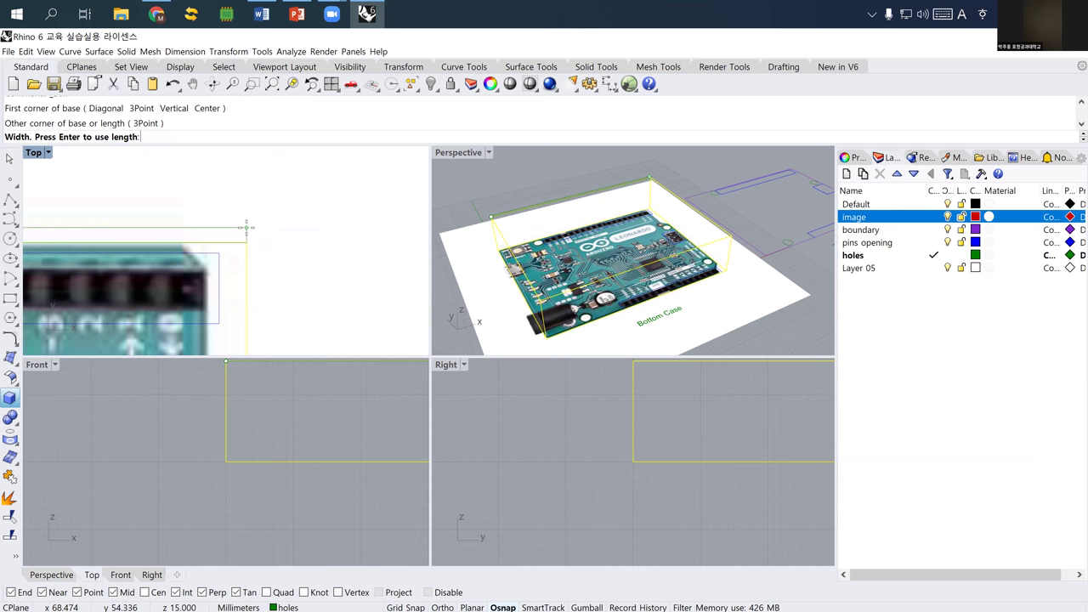
- Make the wall box 2 wide and snap its height to the case top
type("2")
key("Return")
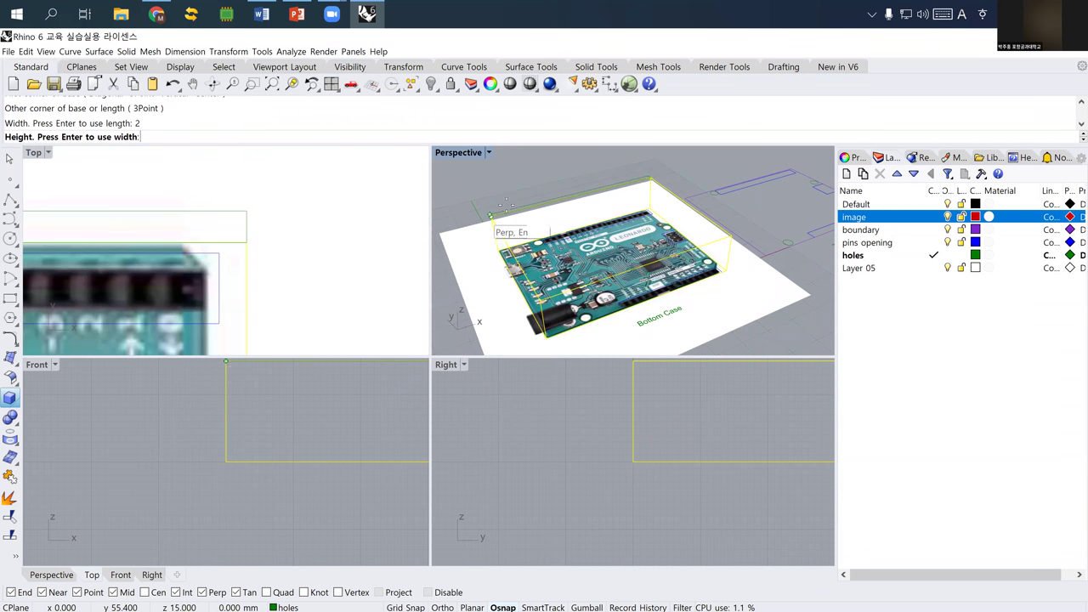
right_click_drag(516, 189, 496, 252)
left_click(531, 243)
left_click(522, 216)
scroll(548, 253, "up", 2)
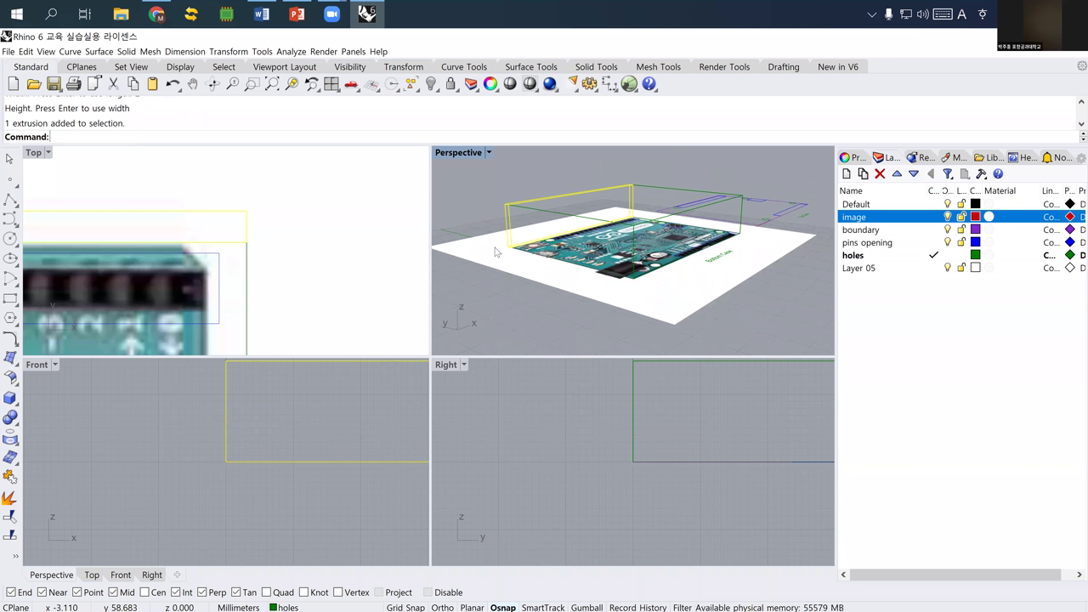
- Hide the board image and mirror a copy of the end wall across the edge midpoint
left_click(947, 218)
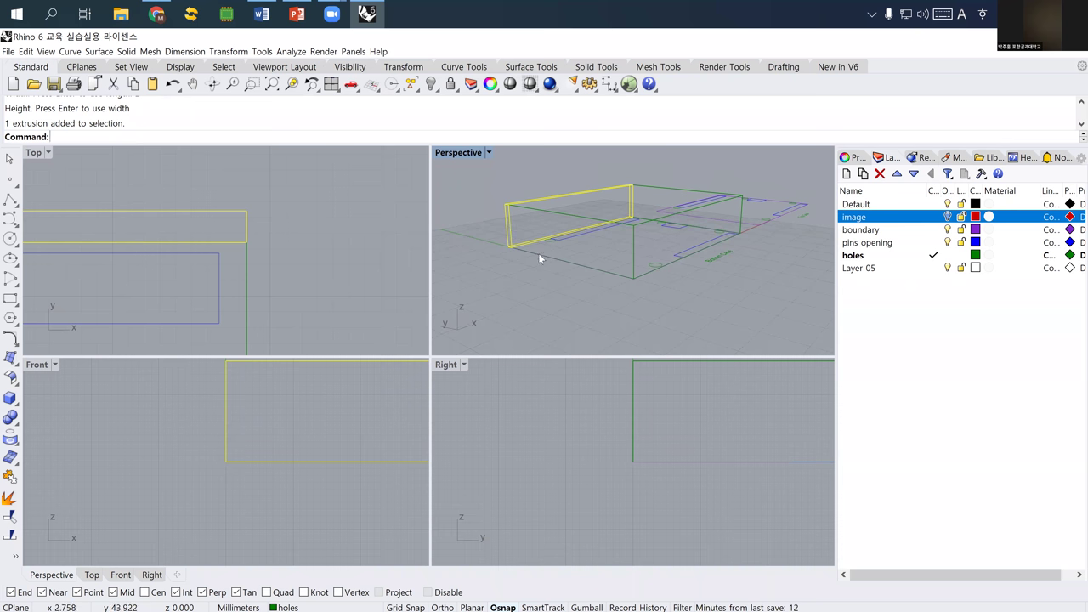
scroll(540, 246, "up", 1)
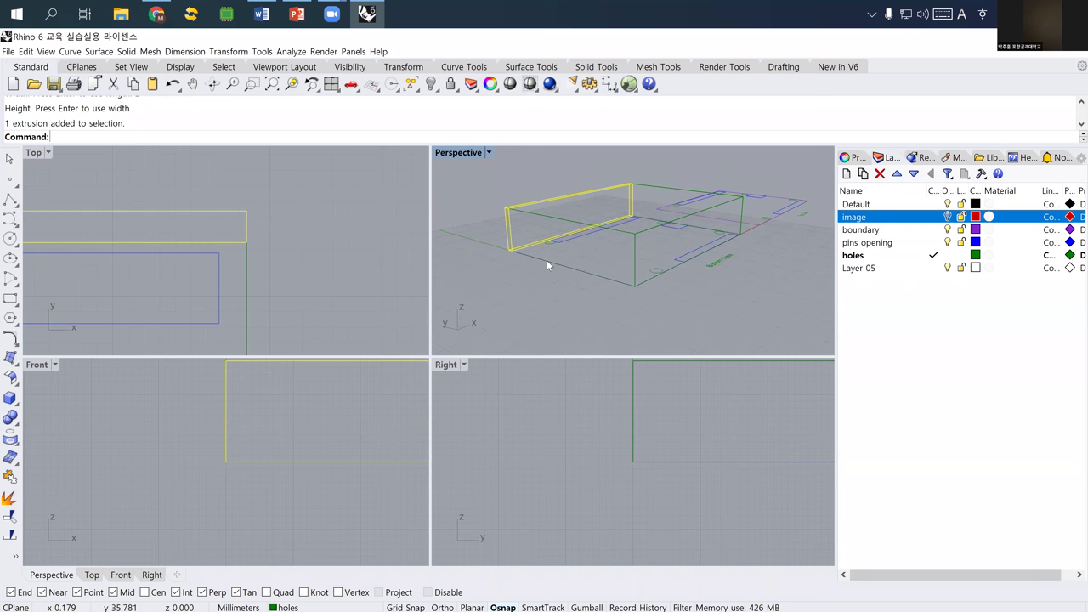
type("mirror")
key("Return")
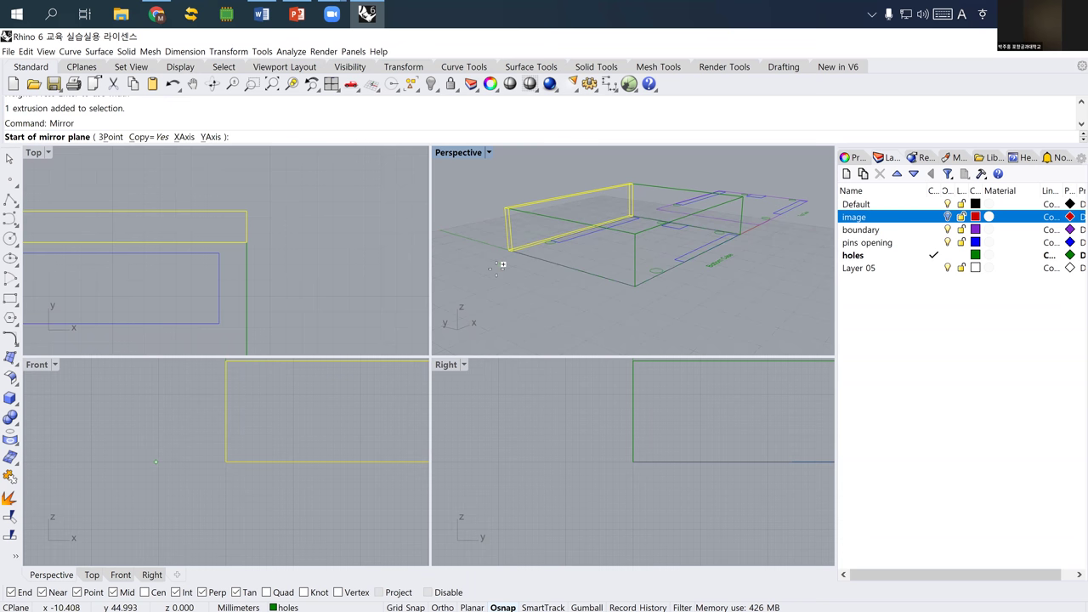
scroll(546, 247, "up", 3)
scroll(556, 251, "down", 2)
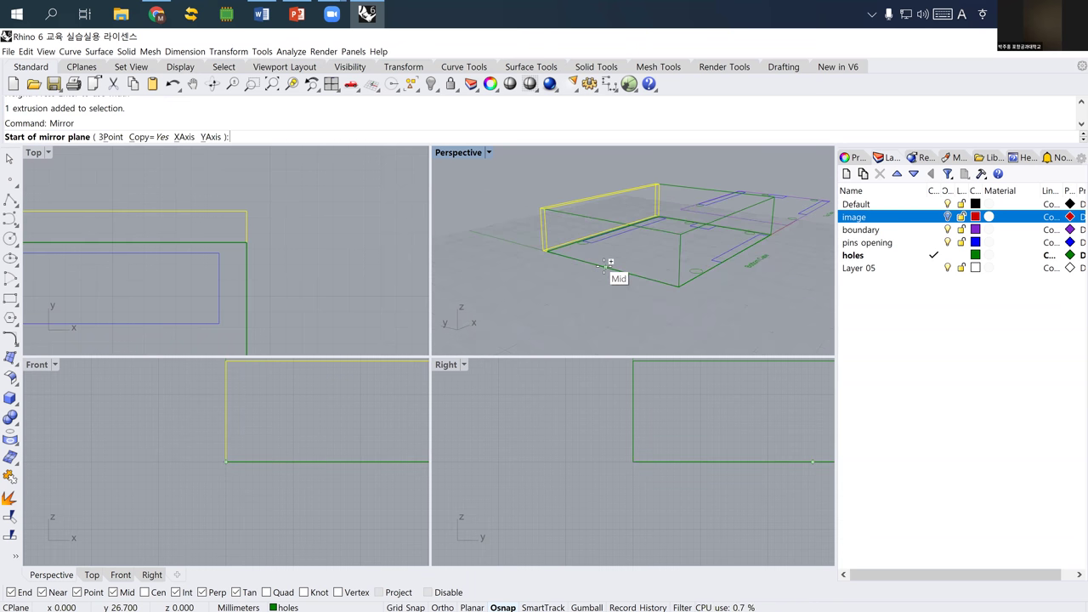
left_click(605, 266)
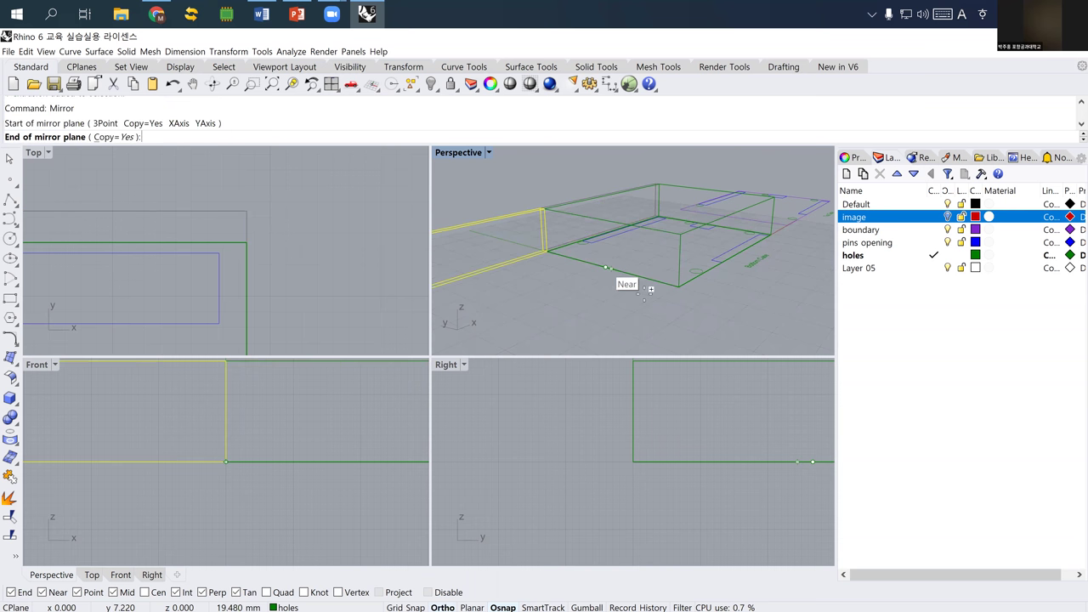
left_click(790, 201)
- Orbit the Perspective view to check the mirrored wall, then switch to Chrome
right_click_drag(719, 212, 536, 220)
right_click(535, 220)
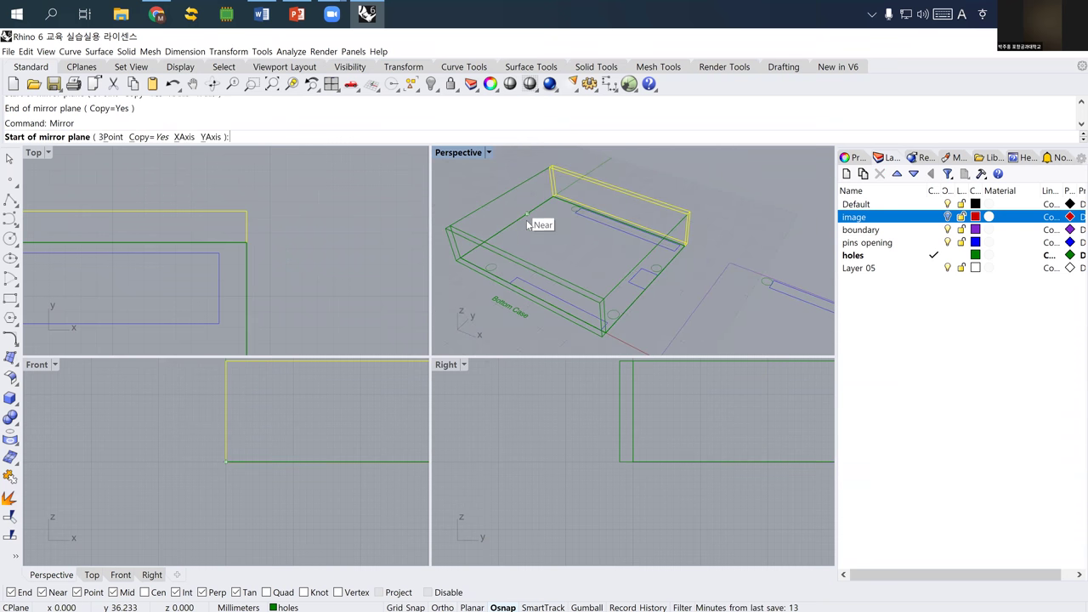
key("Escape")
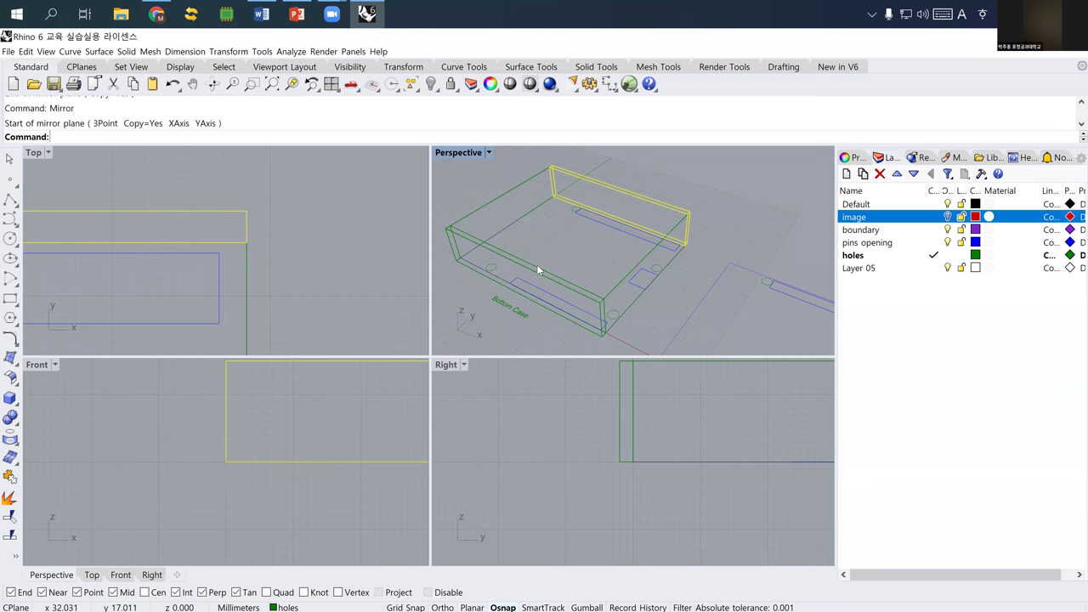
left_click(154, 17)
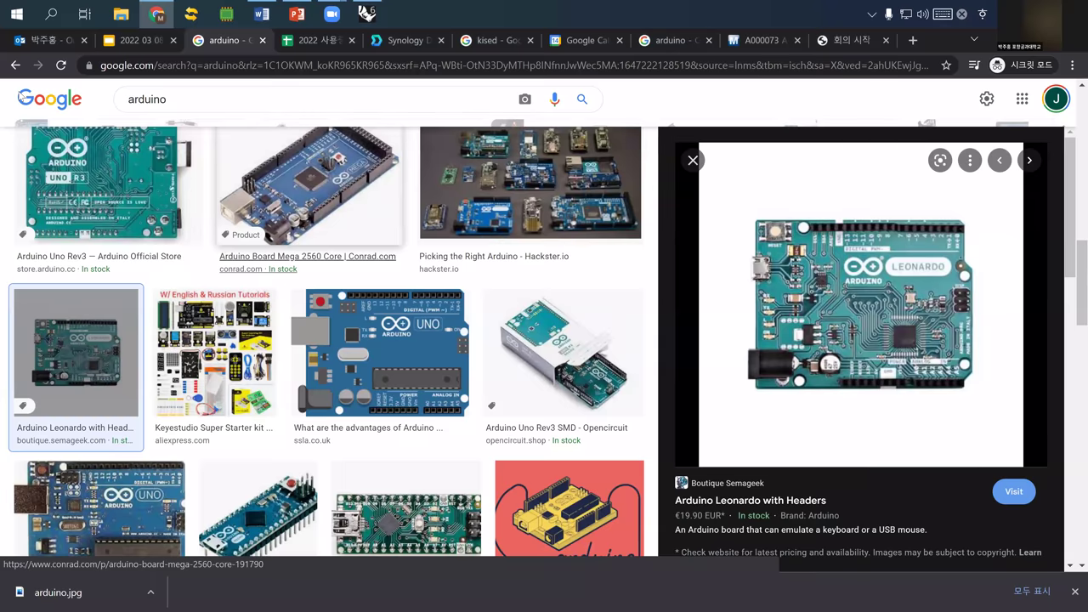
- Replace the image search term with 'laser cut case' and run the search
scroll(22, 97, "up", 5)
key("slash")
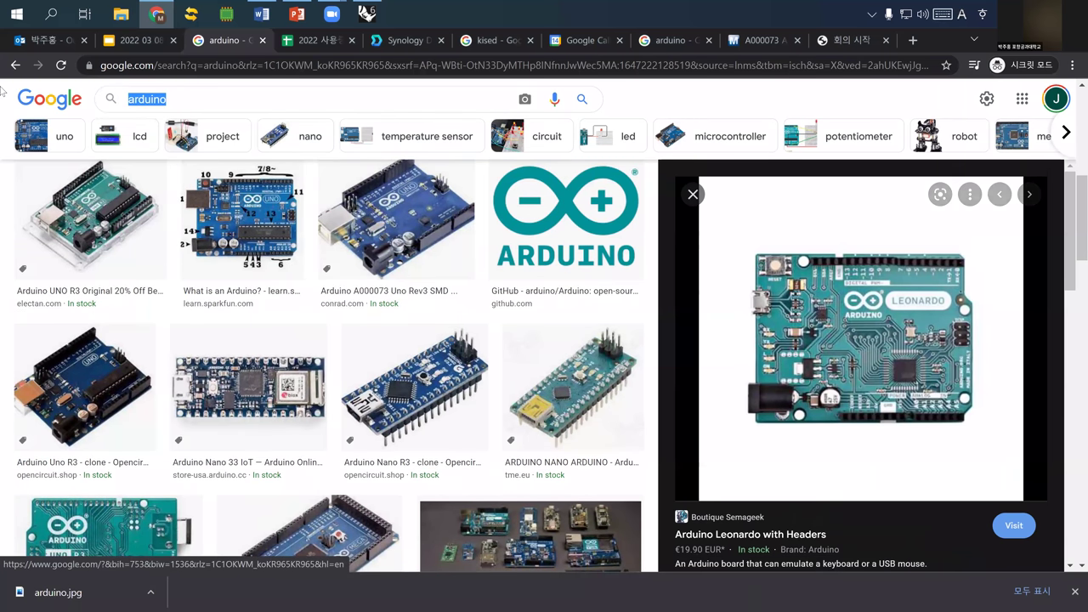
type("cnc")
key("BackSpace")
key("BackSpace")
key("BackSpace")
type("laser cut case")
key("Return")
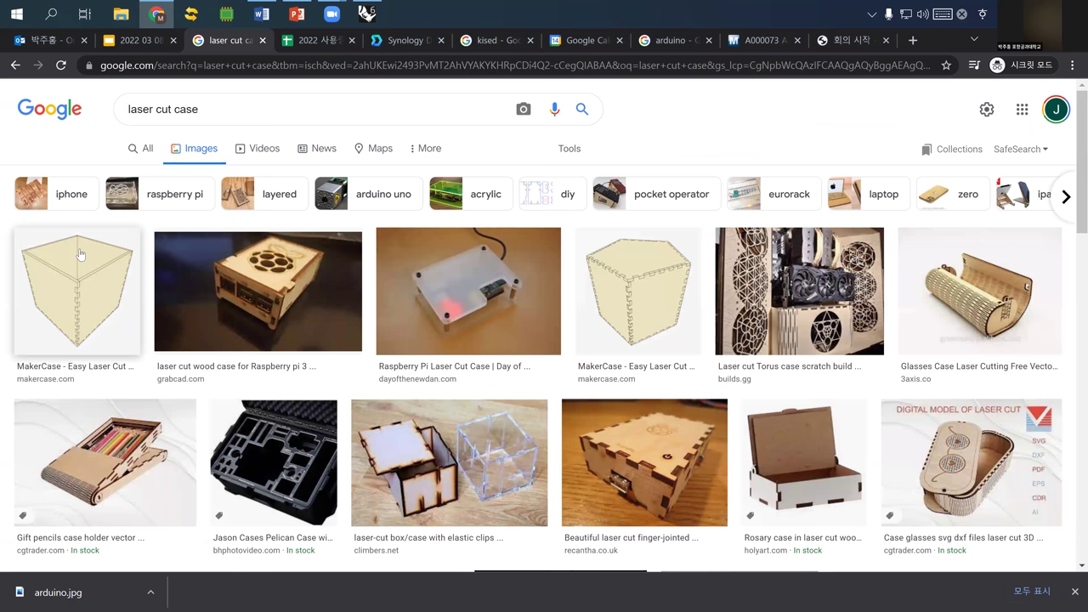
- Preview the Raspberry Pi laser cut case result
left_click(460, 323)
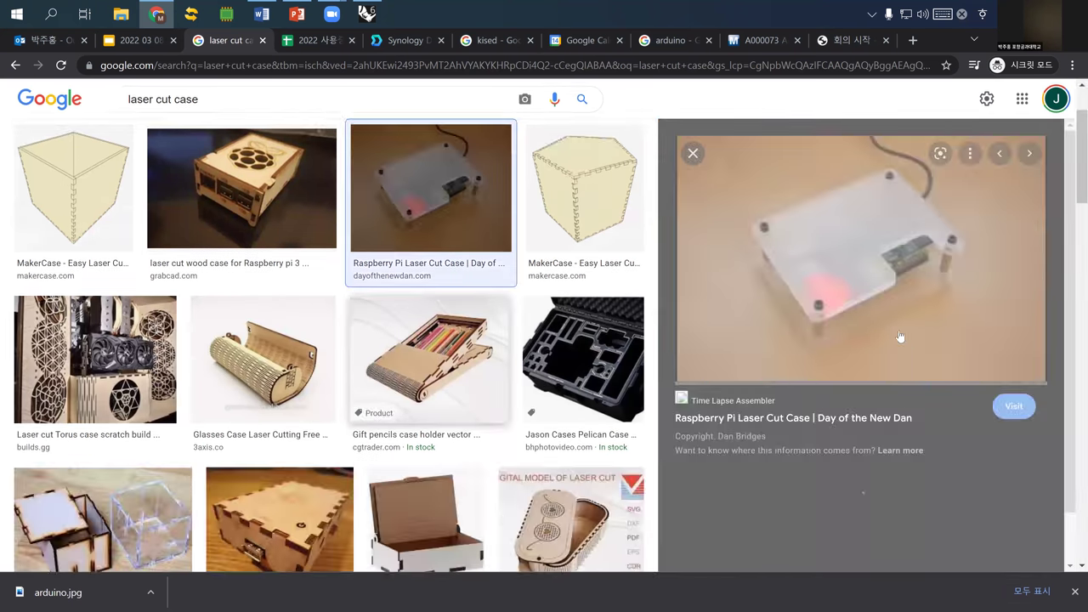
right_click(860, 279)
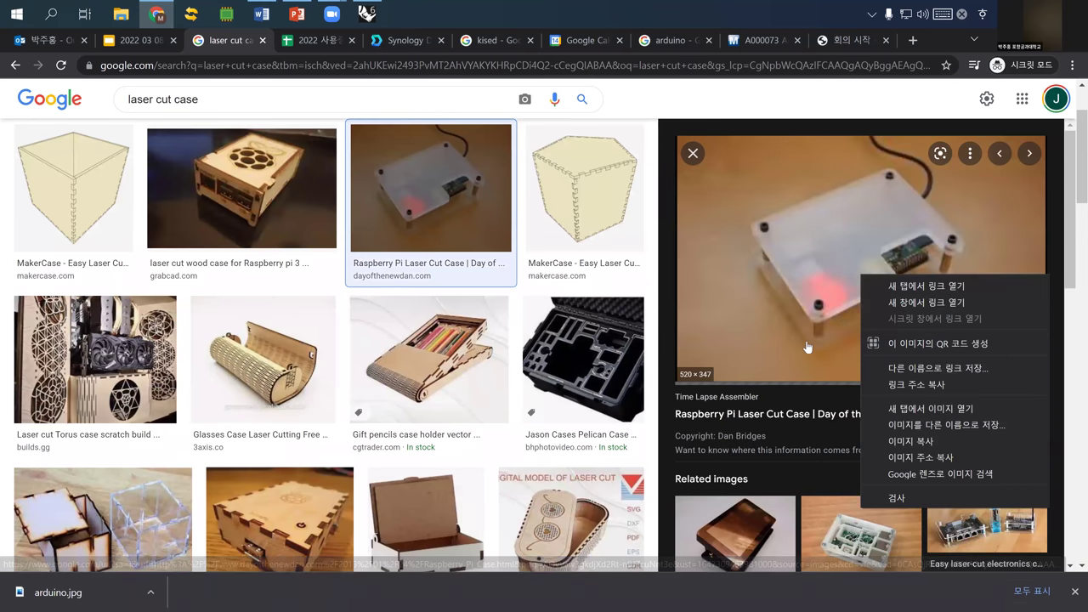
key("Escape")
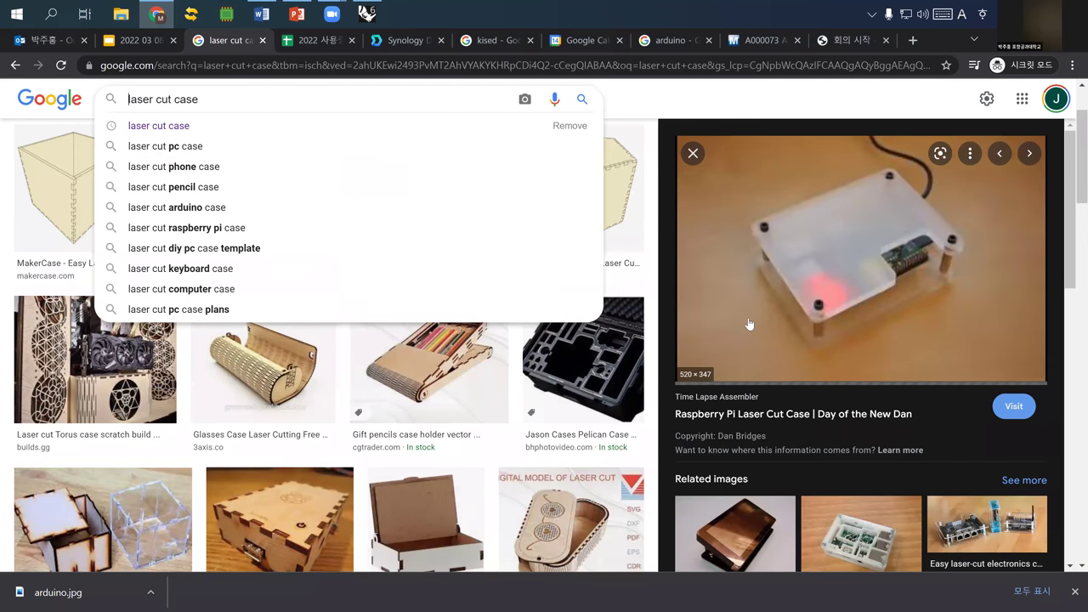
left_click(803, 328)
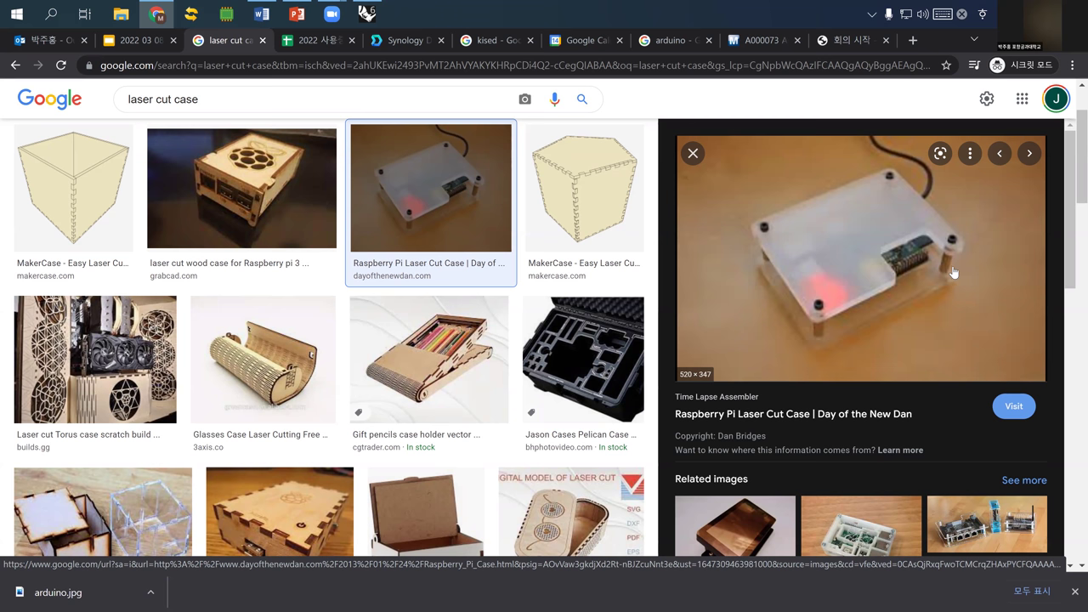
- Browse the MakerCase and wooden Raspberry Pi case previews, ending on the clear acrylic case
left_click(88, 216)
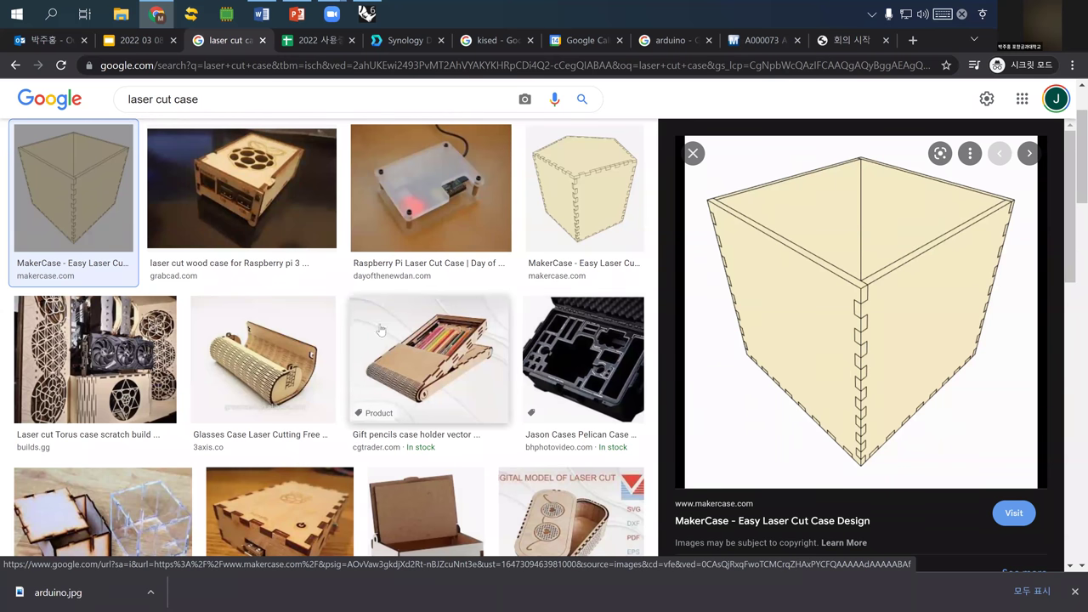
left_click(249, 199)
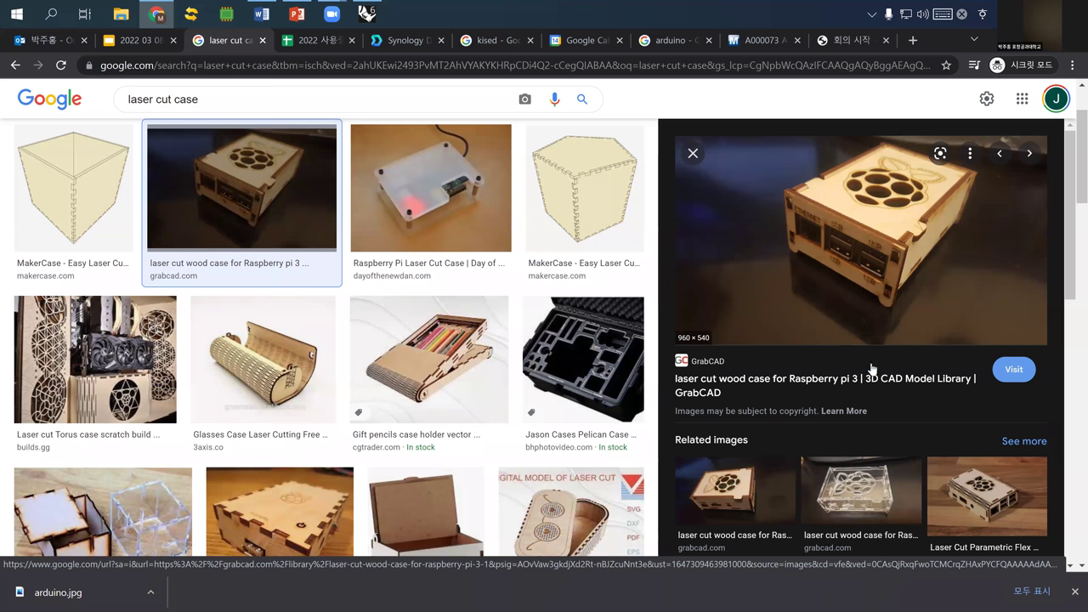
left_click(741, 482)
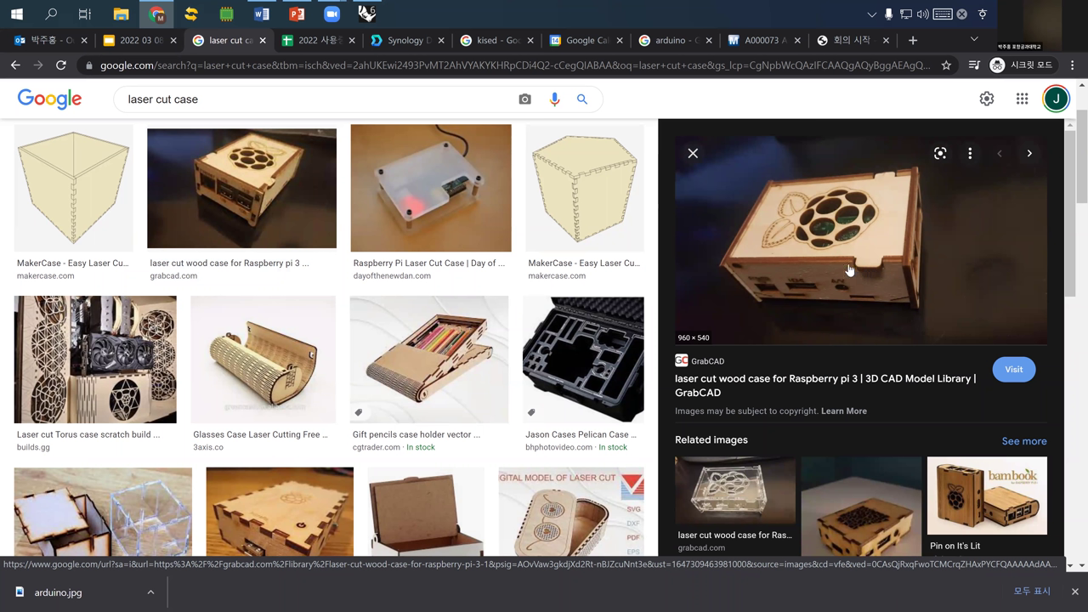
scroll(857, 266, "down", 2)
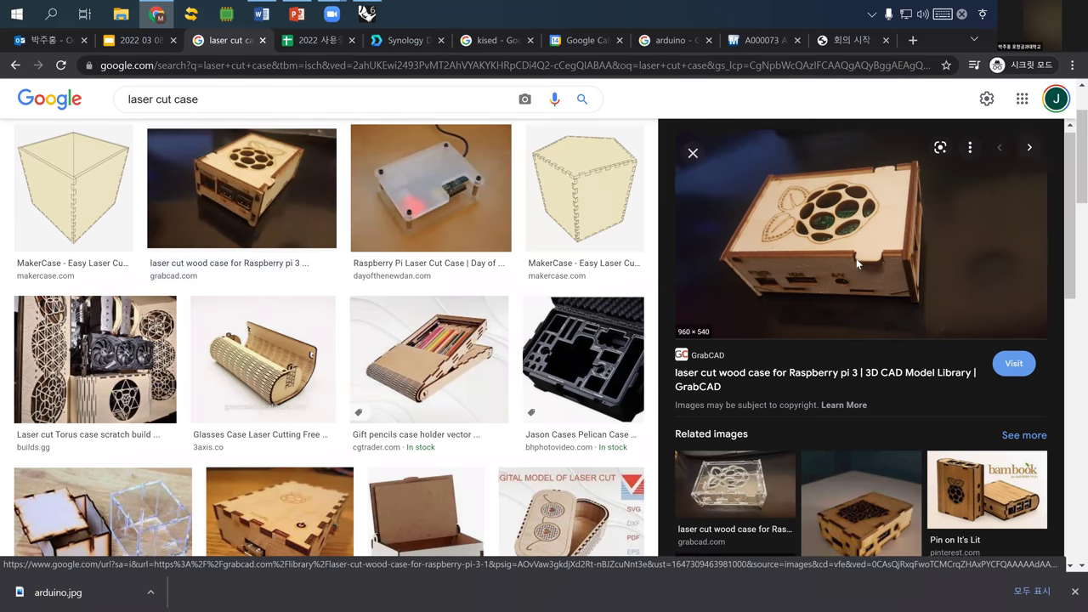
left_click(765, 346)
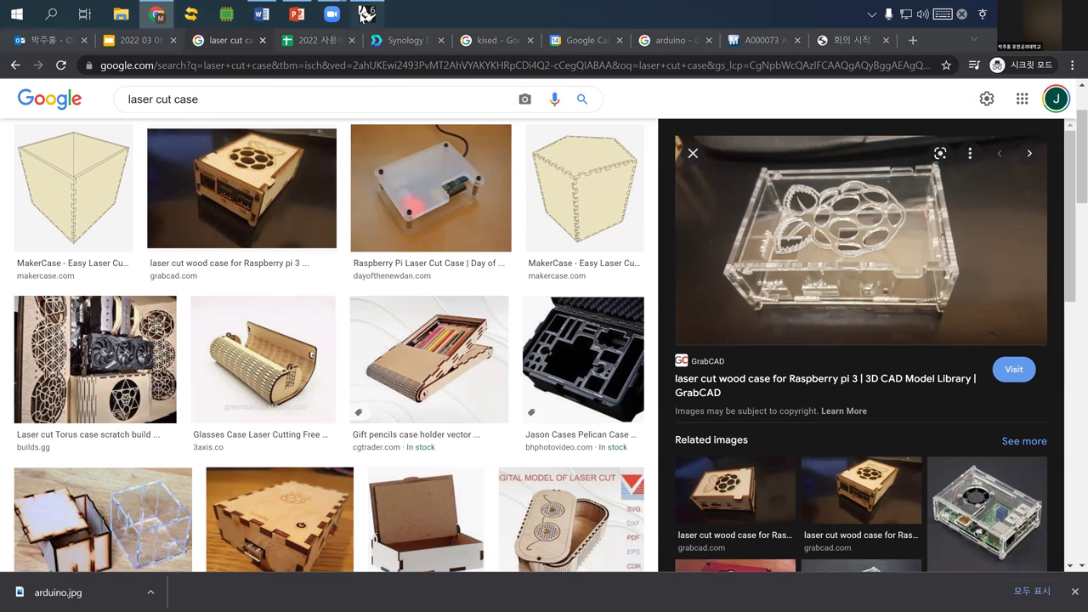
- Back in Rhino, start the TextObject command over the Bottom Case outline in the Top viewport
key("alt+Tab")
scroll(247, 230, "up", 3)
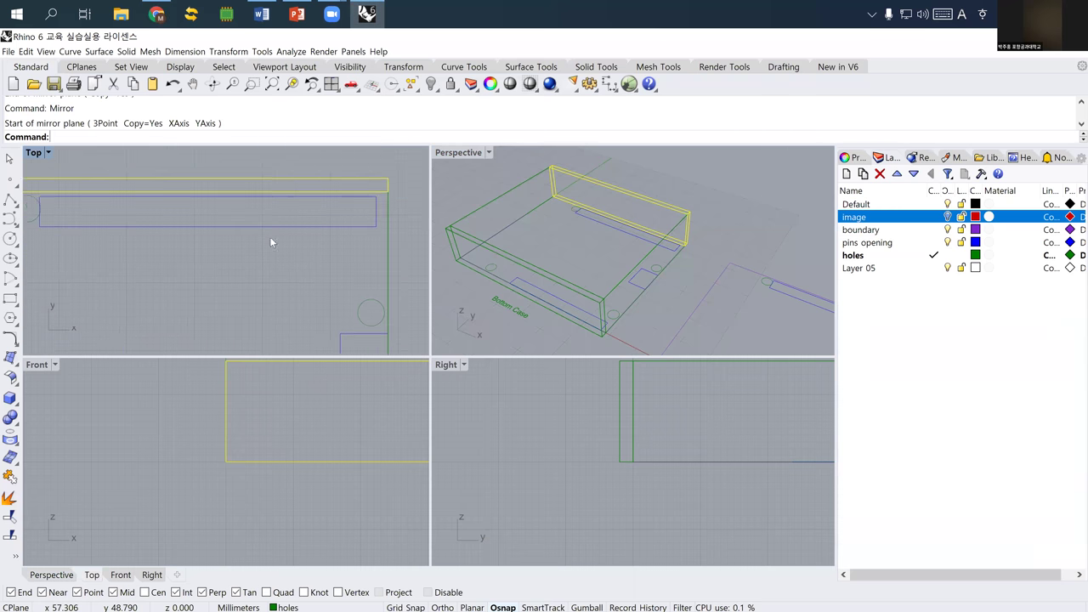
scroll(245, 227, "down", 2)
type("TextObject")
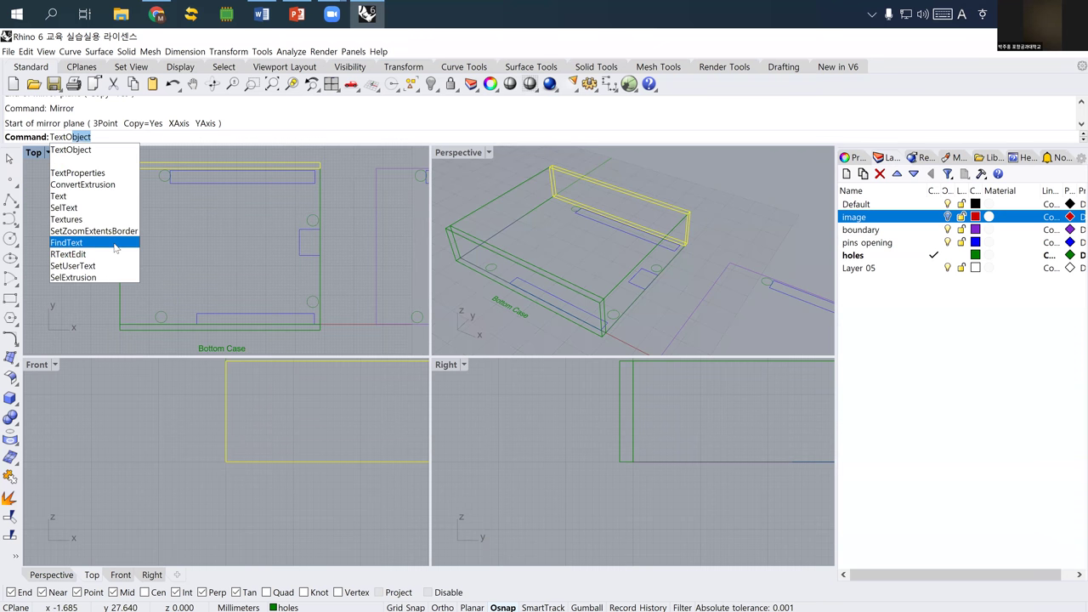
key("Return")
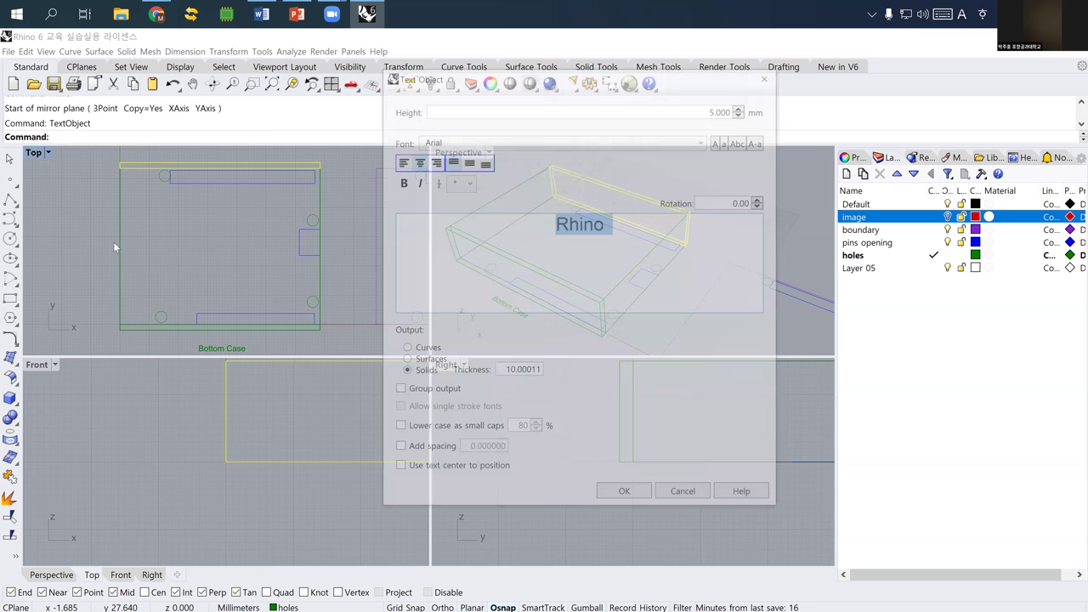
- Type '2022 3 14' on the first line and the maker's name on the second line
key("BackSpace")
key("BackSpace")
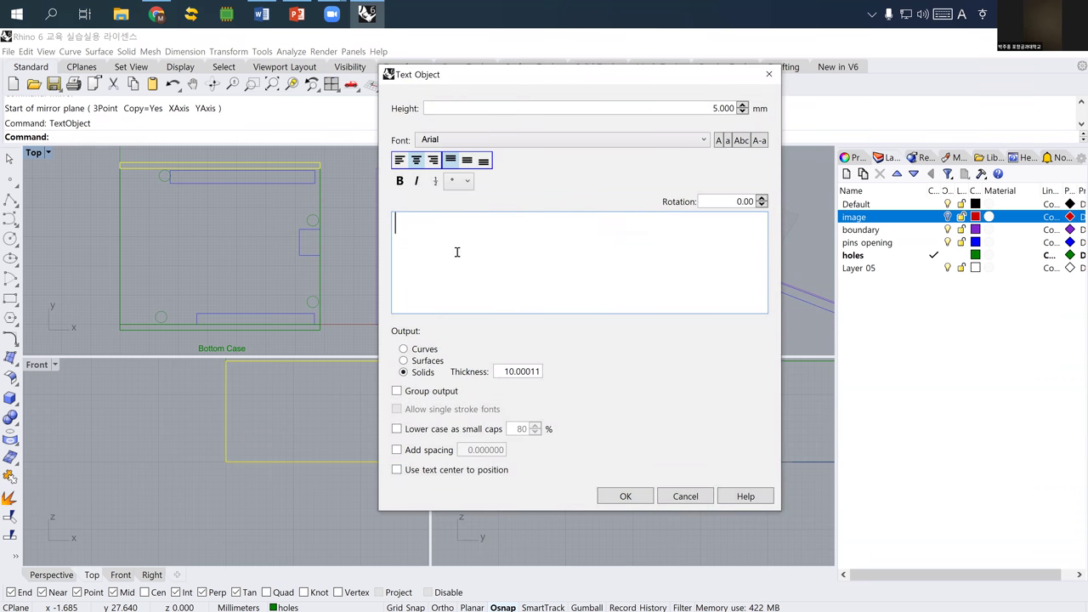
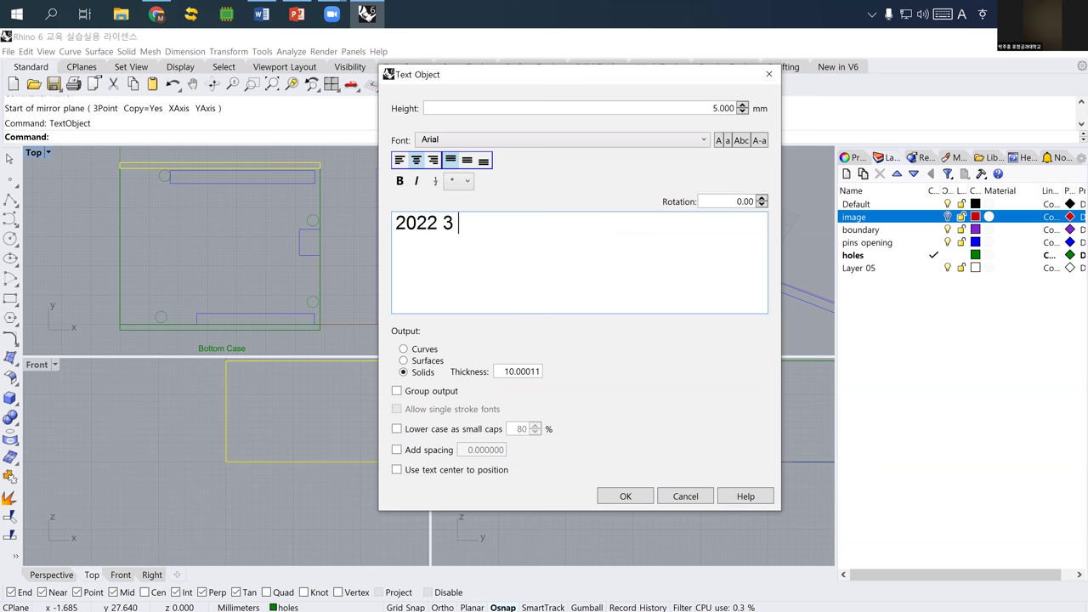
key("Return")
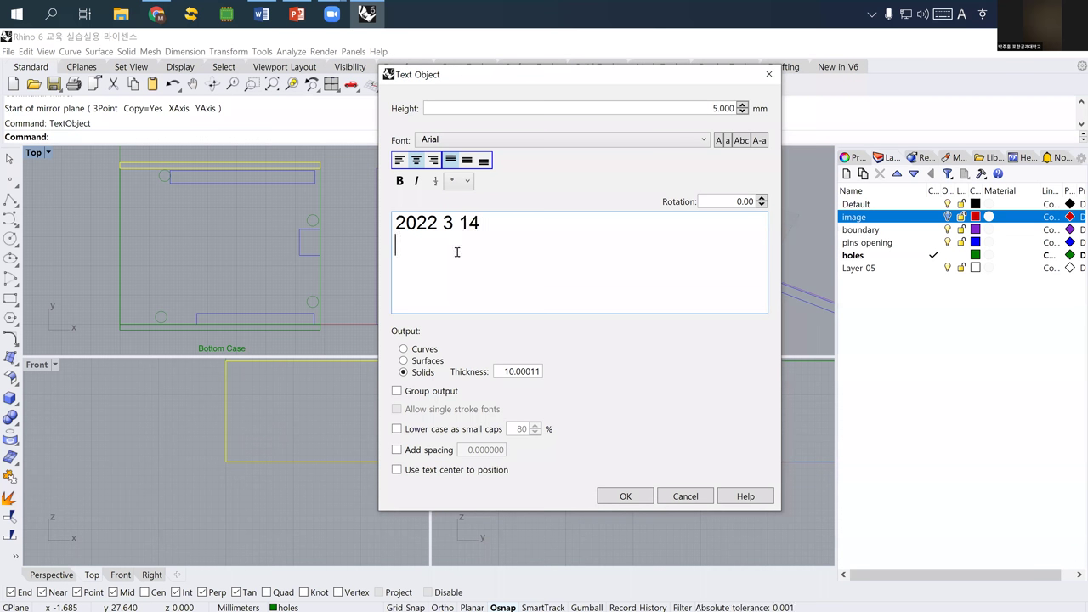
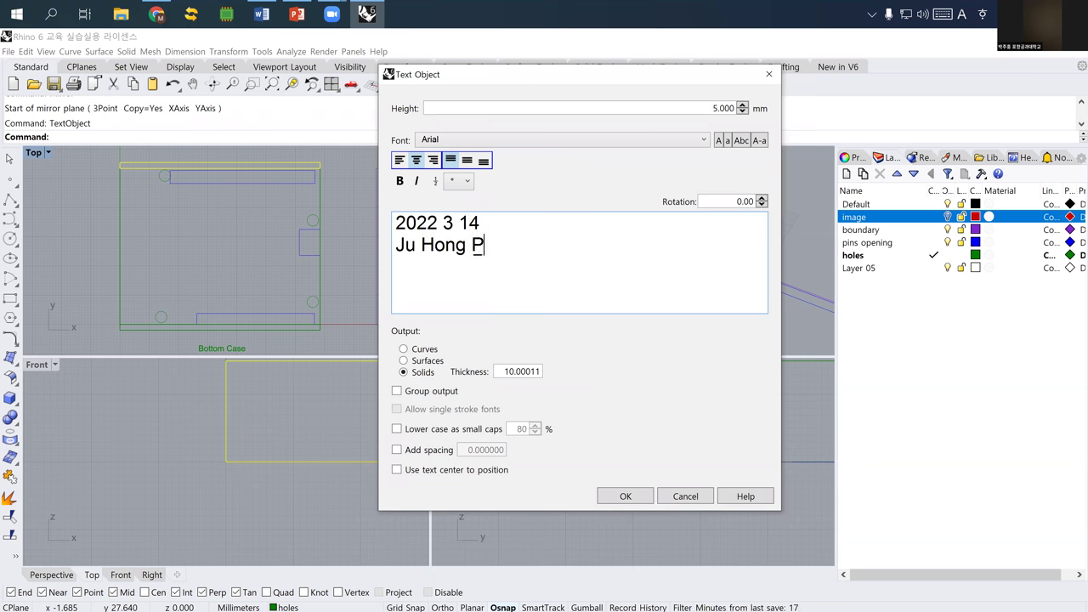
key("Hangul")
key("Return")
key("BackSpace")
key("BackSpace")
key("BackSpace")
key("BackSpace")
key("Hangul")
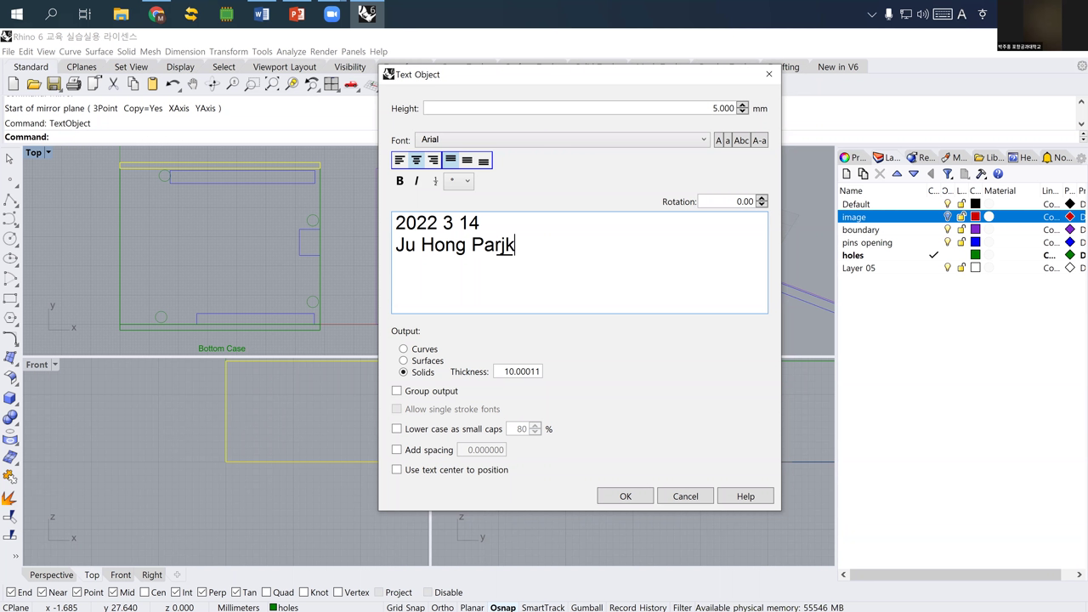
key("Hangul")
key("BackSpace")
key("Hangul")
key("BackSpace")
key("BackSpace")
key("Hangul")
key("BackSpace")
key("Hangul")
key("Hangul")
key("BackSpace")
key("BackSpace")
key("BackSpace")
key("BackSpace")
key("Hangul")
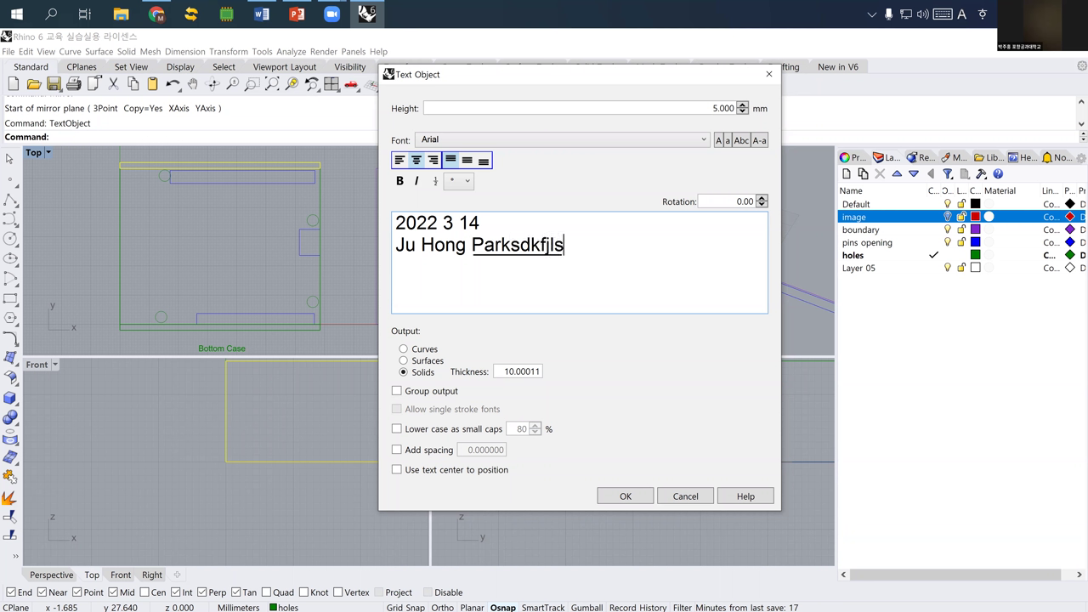
- Clean up the stray letters and put 'Maker Class' on its own third line
left_click(546, 245)
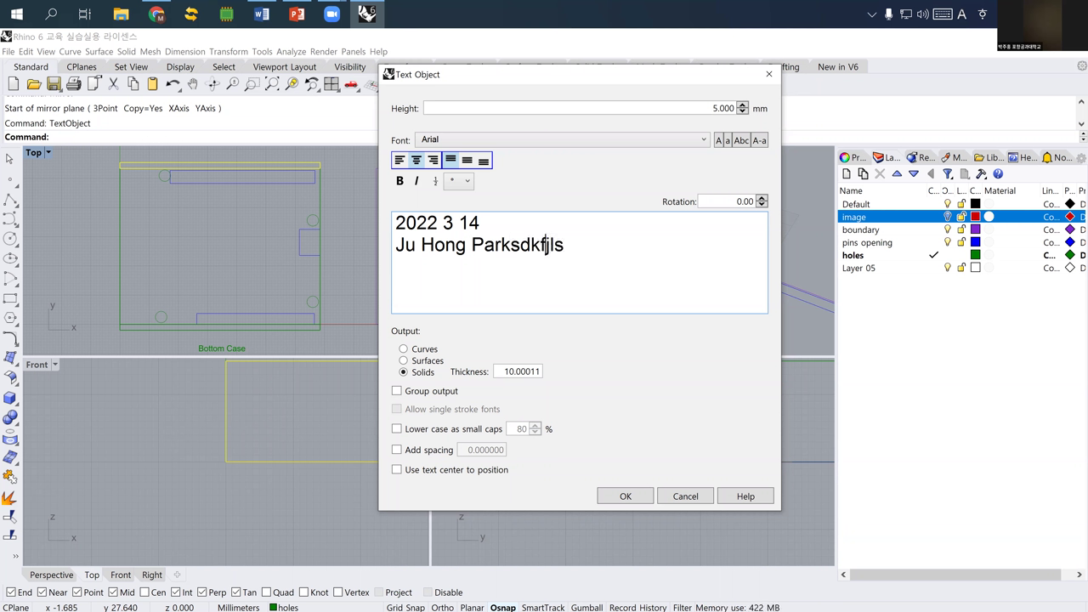
key("Left")
key("Left")
key("Return")
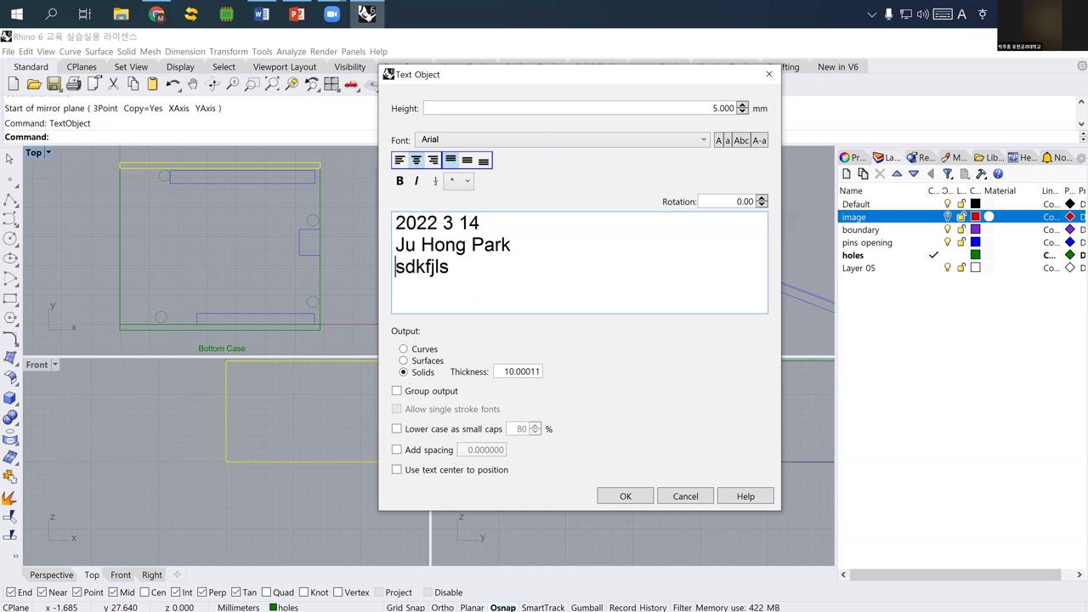
type("Convergence")
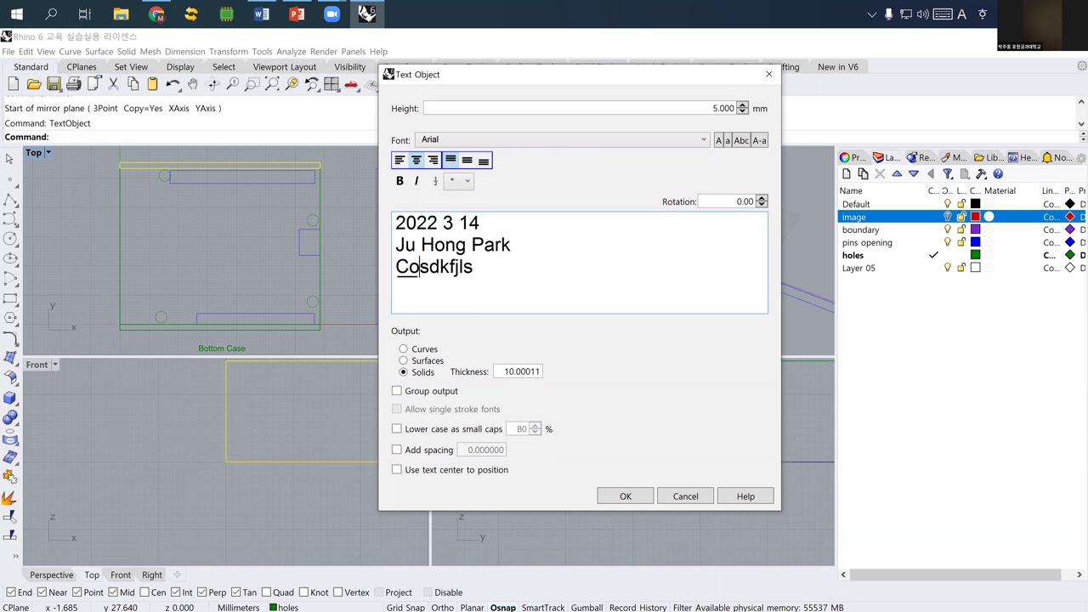
type(" IT Depar")
type("tment")
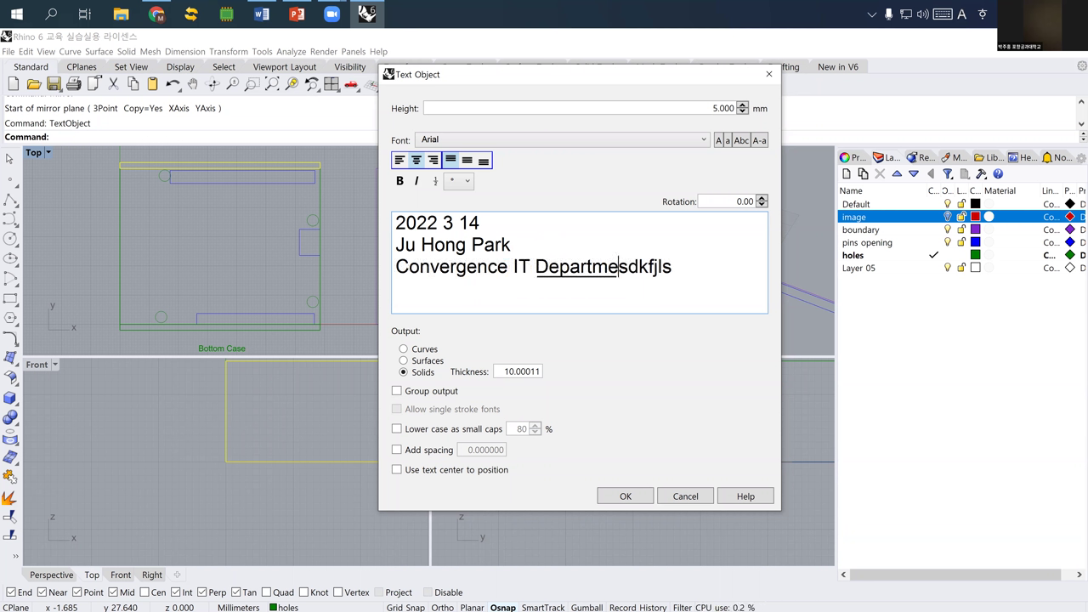
key("Delete")
key("Delete")
key("Delete")
key("Delete")
key("Delete")
key("Delete")
key("Delete")
key("BackSpace")
key("BackSpace")
key("BackSpace")
key("BackSpace")
key("BackSpace")
type("t.")
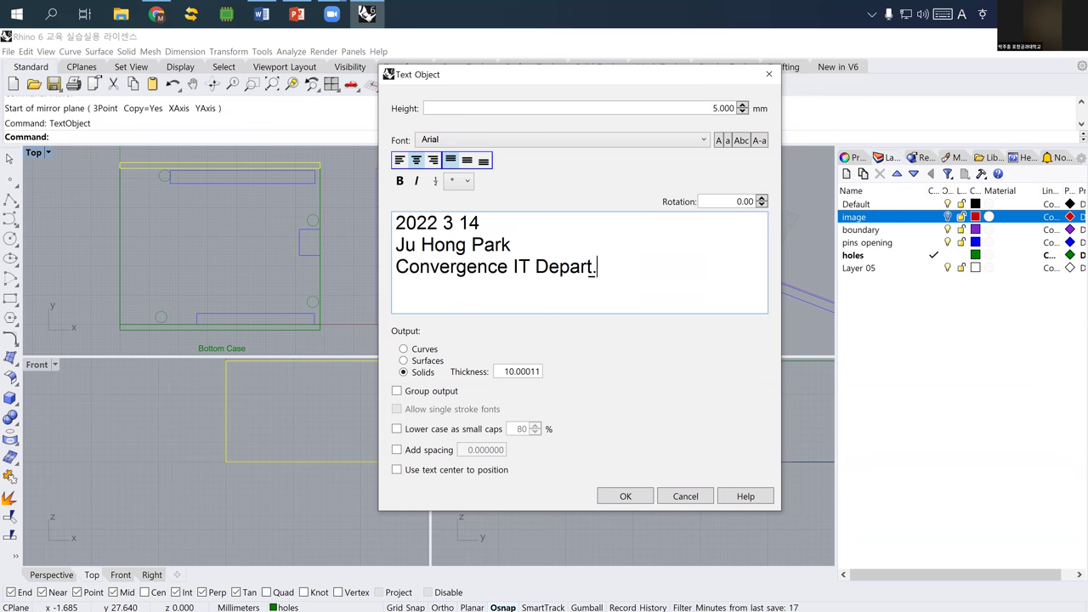
key("BackSpace")
key("BackSpace")
key("BackSpace")
key("BackSpace")
key("BackSpace")
key("BackSpace")
key("BackSpace")
key("BackSpace")
key("BackSpace")
key("BackSpace")
key("BackSpace")
key("BackSpace")
key("BackSpace")
key("BackSpace")
key("BackSpace")
key("BackSpace")
key("BackSpace")
key("BackSpace")
key("BackSpace")
key("BackSpace")
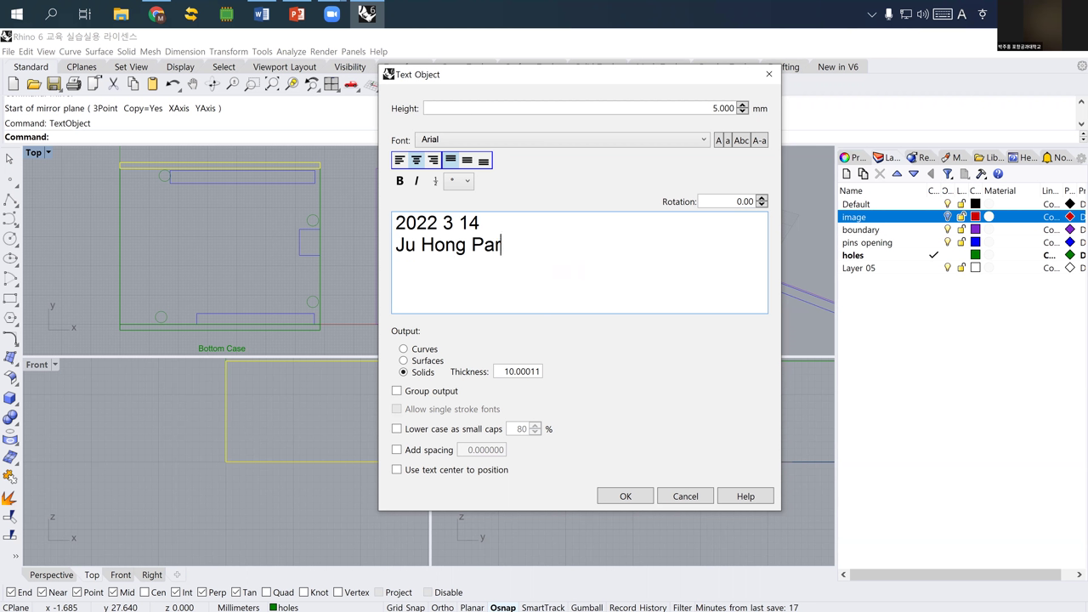
type("k")
type("Maker Class")
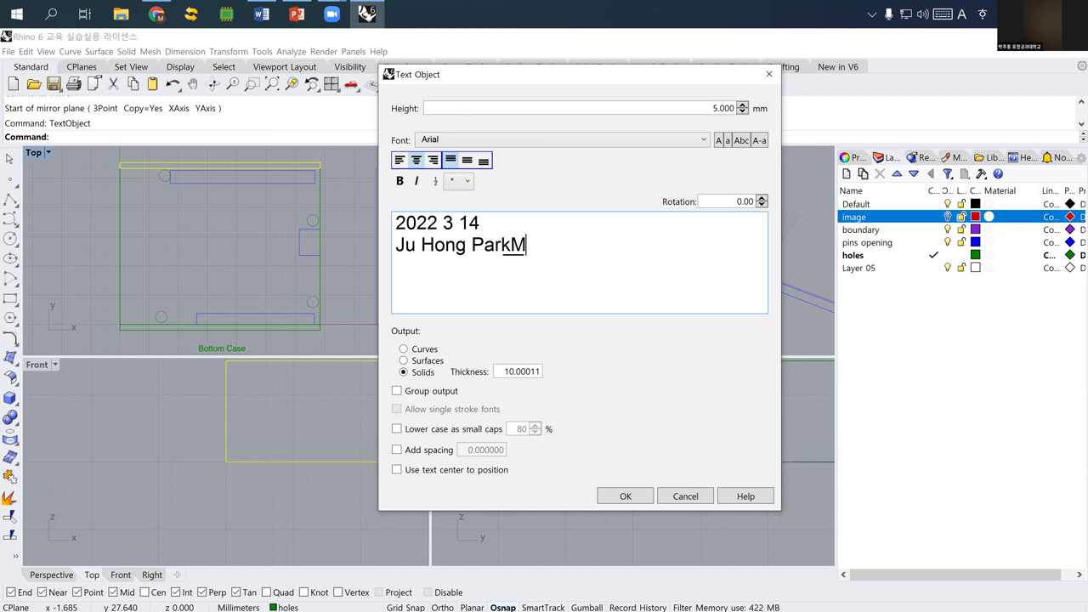
key("Left")
key("Left")
key("Left")
key("Left")
key("Left")
key("Left")
key("Left")
key("Left")
key("Left")
key("Left")
key("Left")
key("Left")
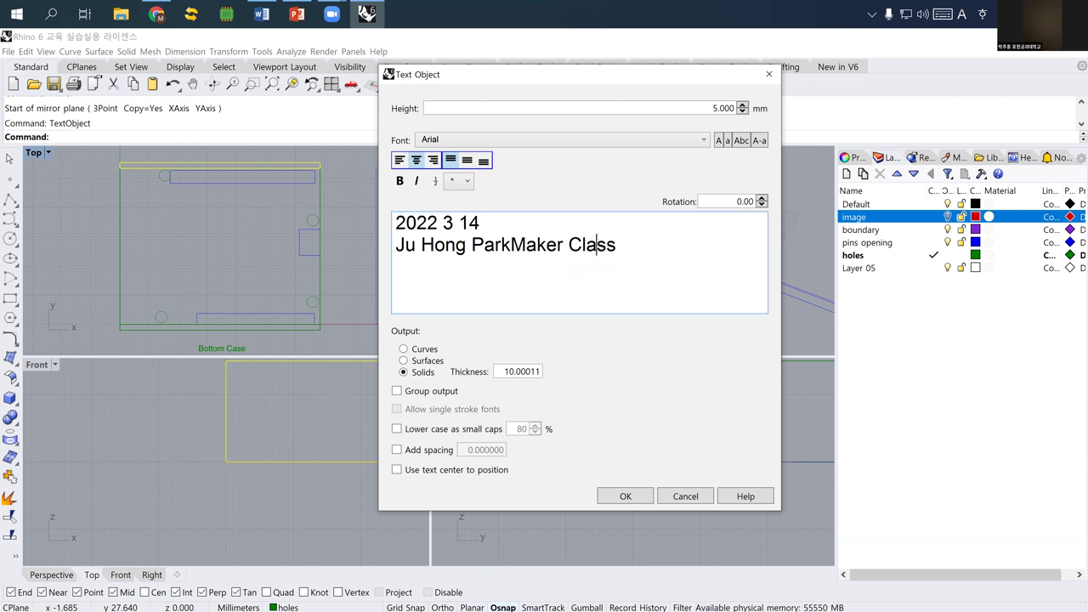
key("Right")
key("Right")
key("Return")
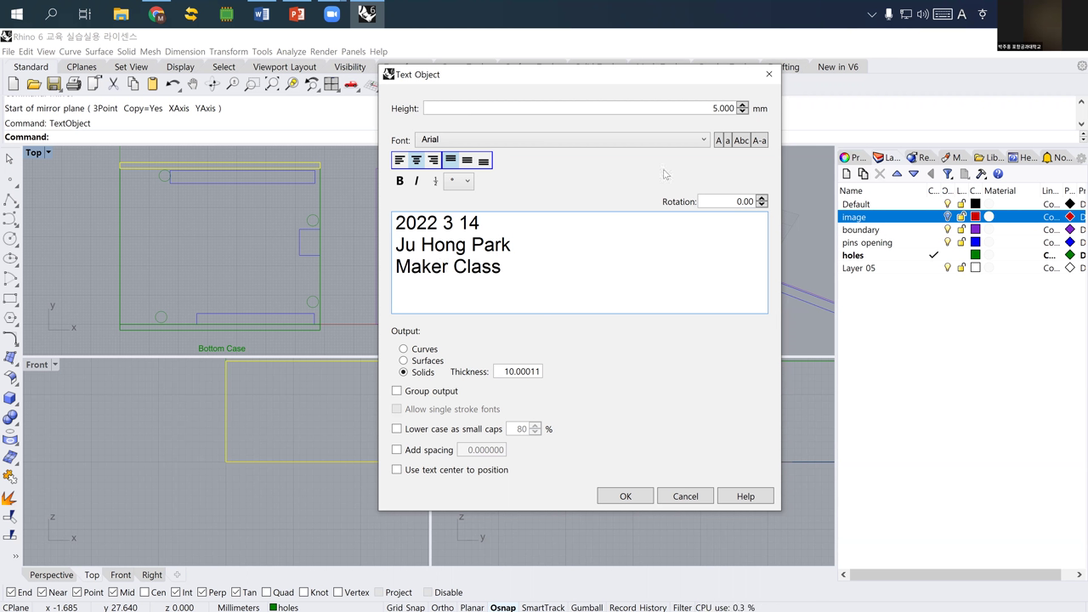
- Set the text height to 20, output as grouped curves, and confirm the dialog
left_click_drag(705, 108, 783, 110)
type("20")
left_click_drag(510, 265, 396, 222)
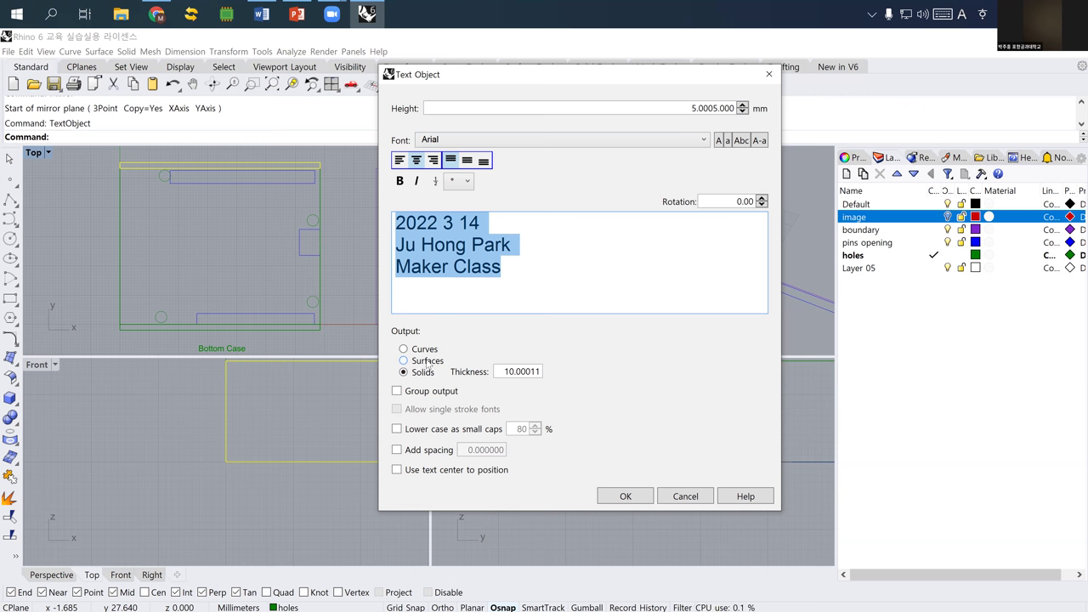
left_click(428, 351)
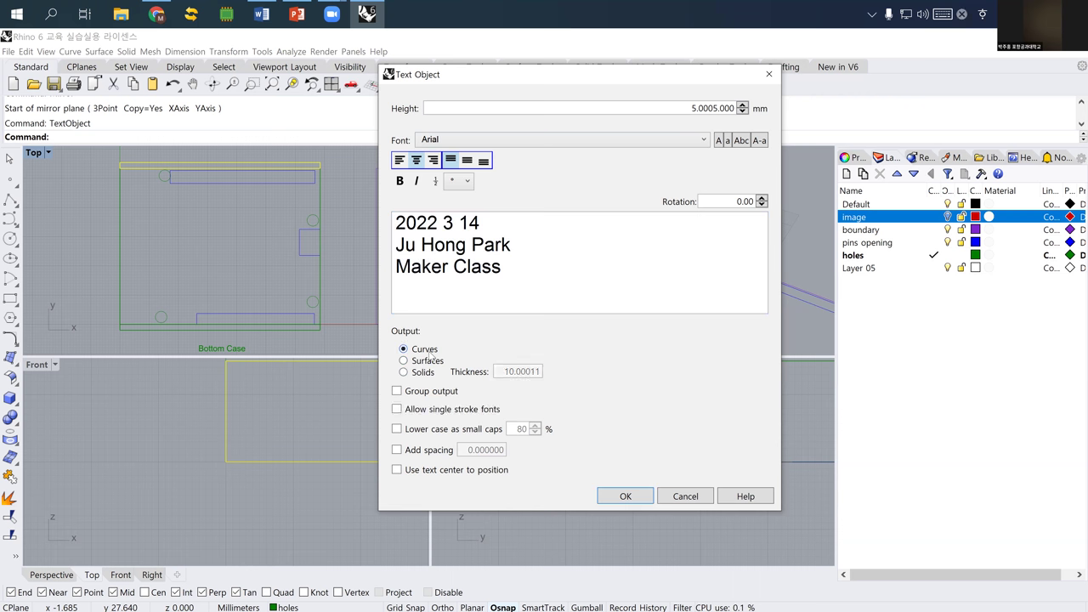
left_click(447, 396)
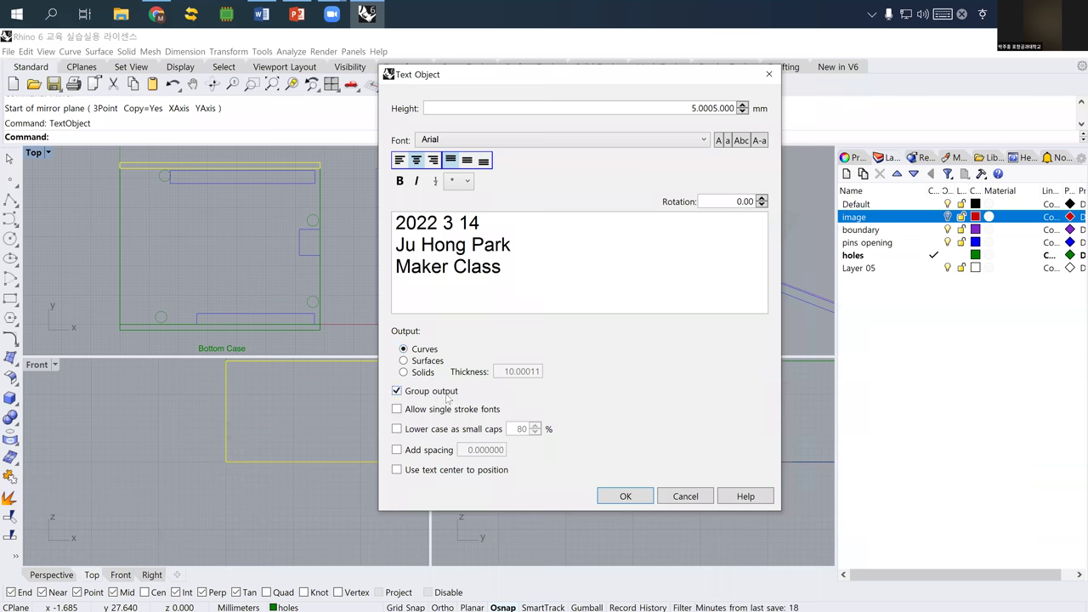
left_click(620, 494)
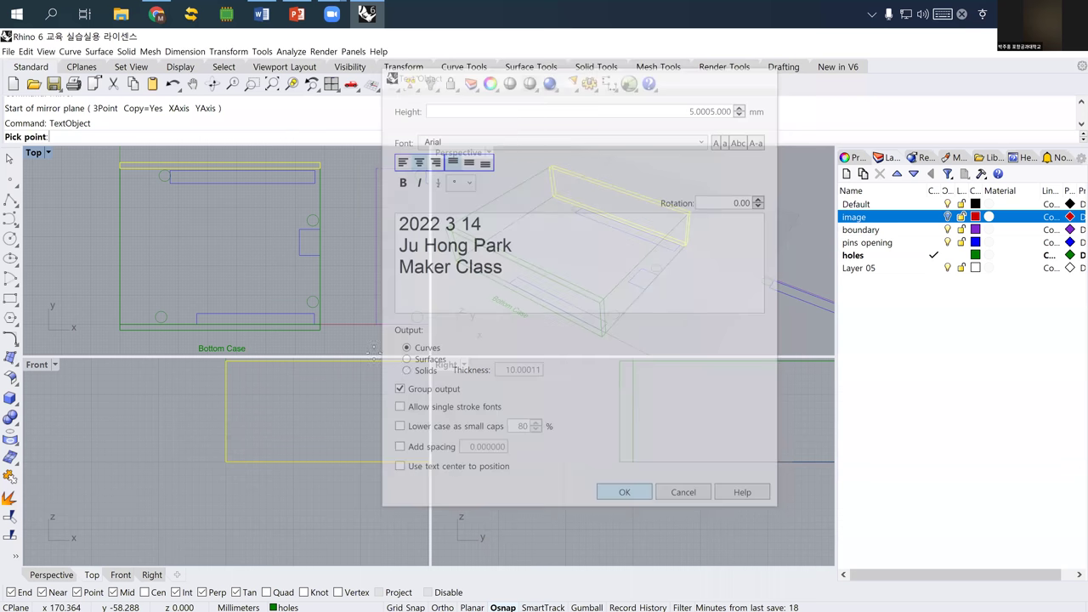
- Place the three-line text inside the Bottom Case outline and select the resulting text curves
left_click(209, 212)
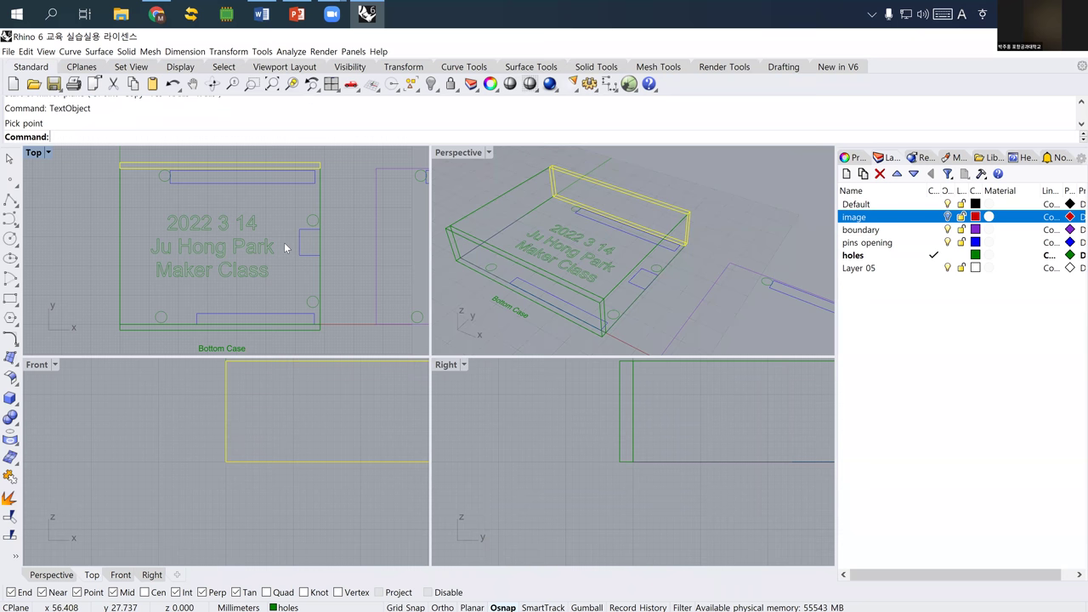
scroll(225, 251, "up", 4)
right_click_drag(196, 272, 191, 276)
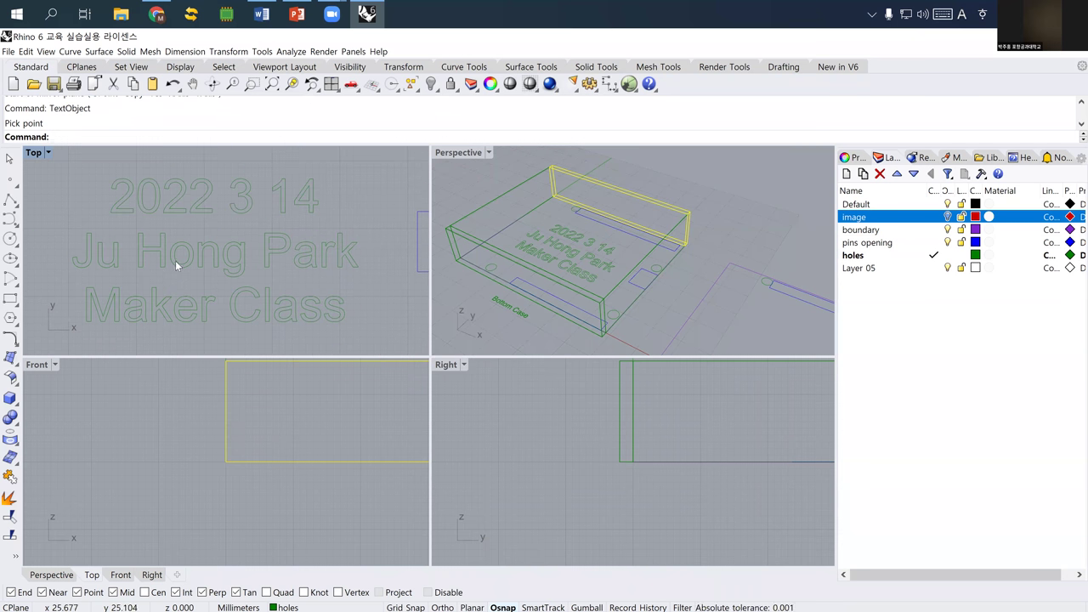
scroll(187, 246, "up", 3)
scroll(202, 256, "down", 4)
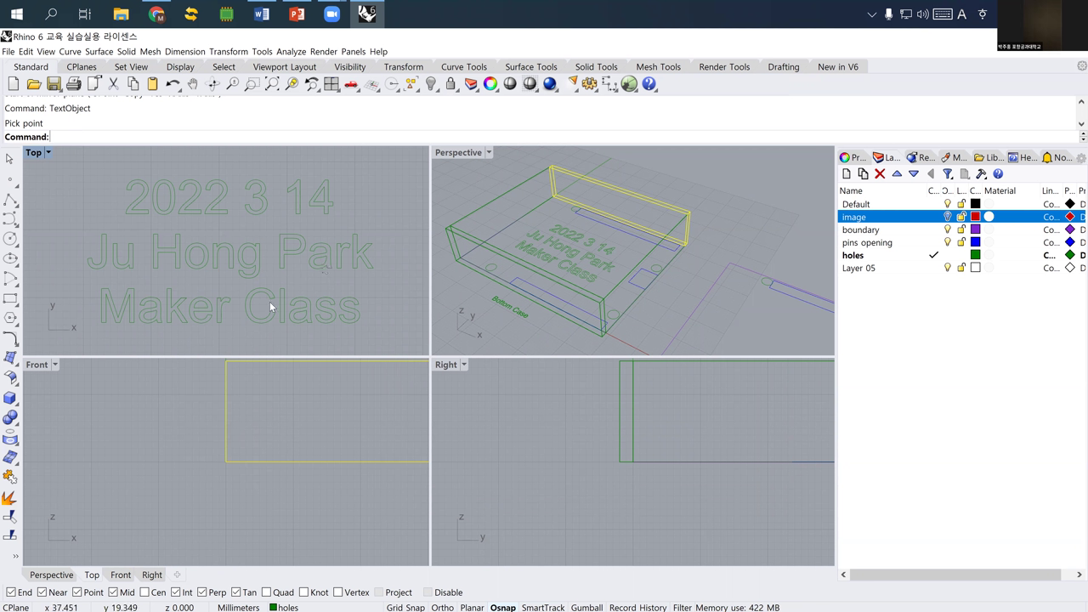
scroll(270, 301, "up", 4)
left_click(242, 263)
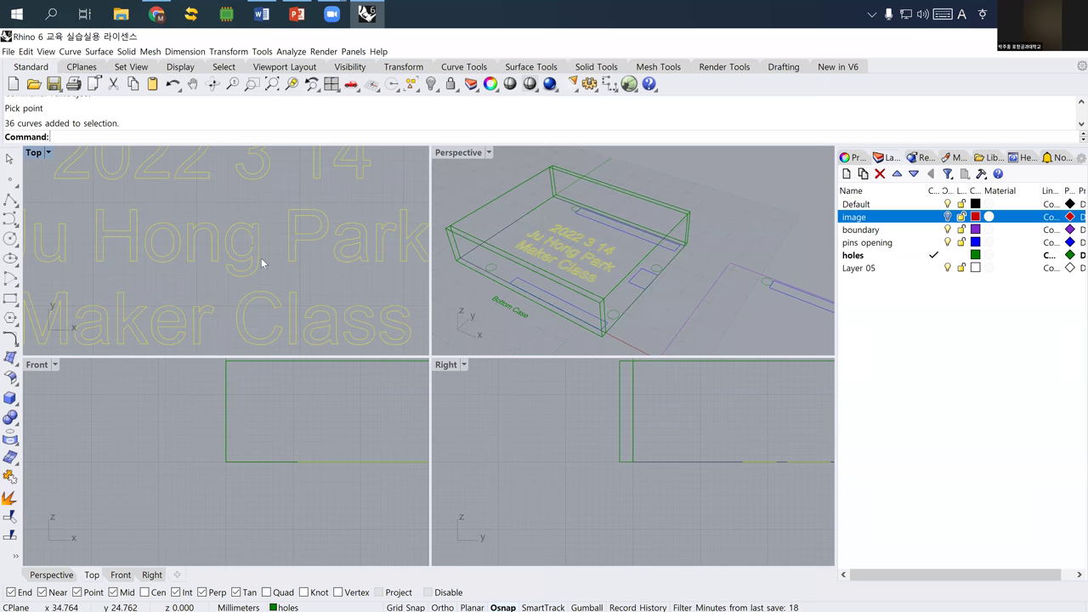
scroll(260, 263, "down", 5)
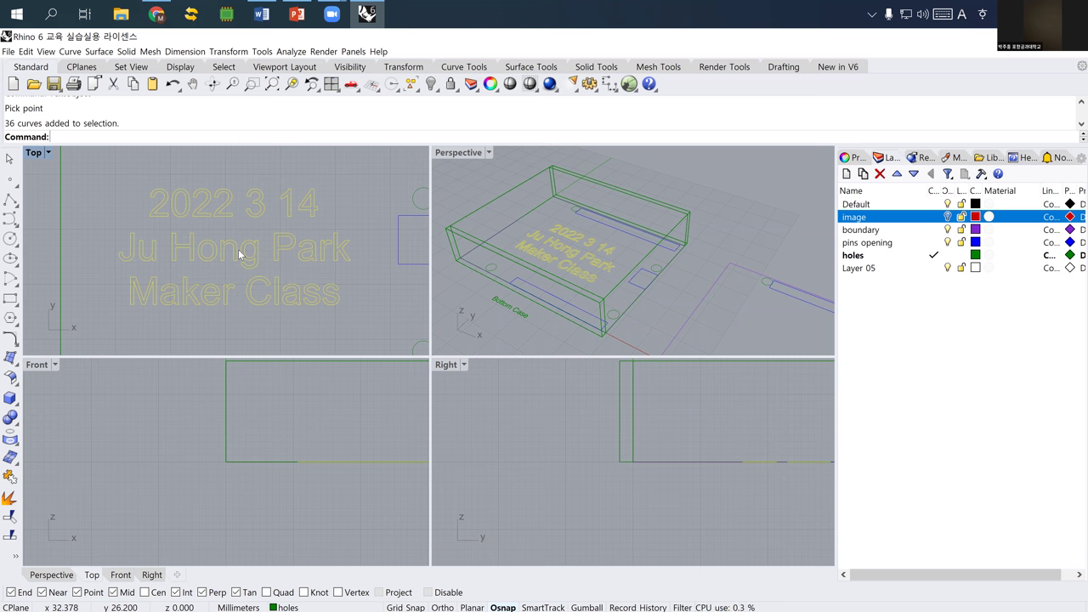
- Explode the text curves into separate segments and reselect them
type("Explode")
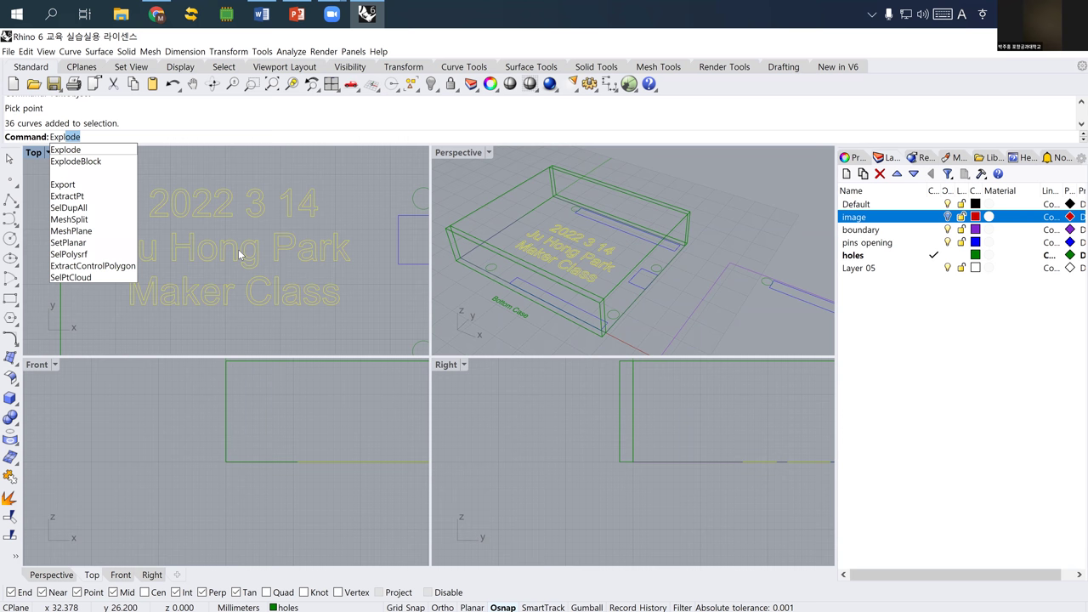
key("Return")
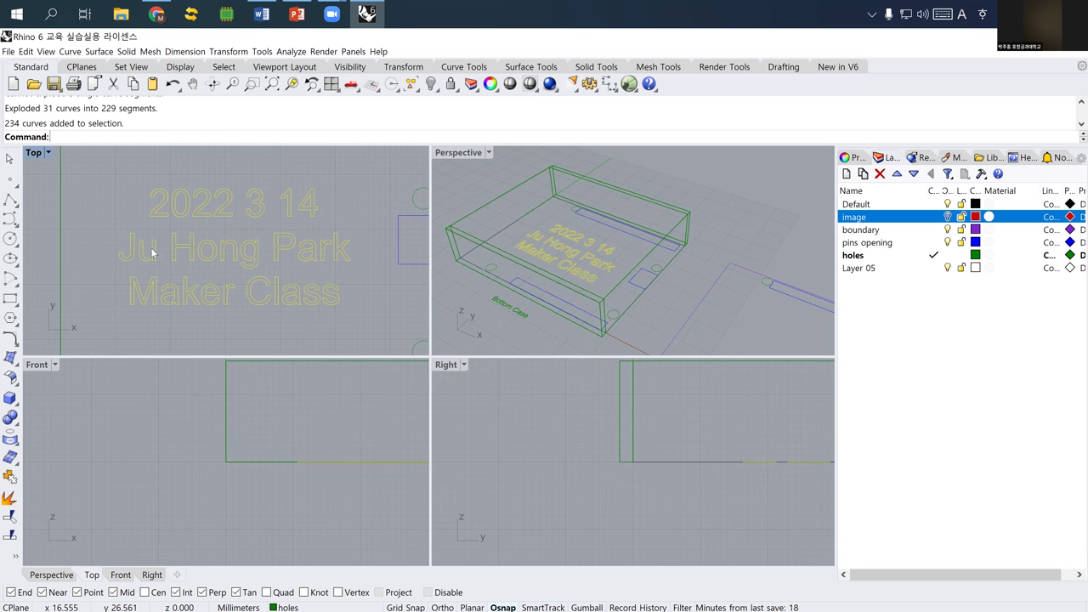
scroll(209, 230, "up", 3)
key("Escape")
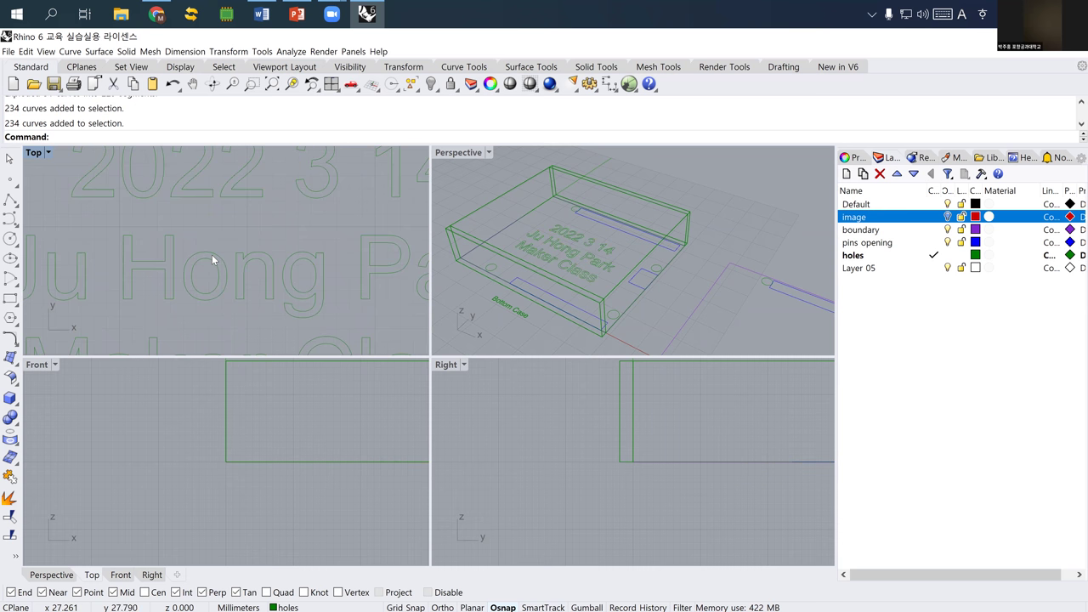
left_click(210, 262)
- Ungroup the text curves, then select and zoom to the o in the name line
type("Ungroup")
key("Return")
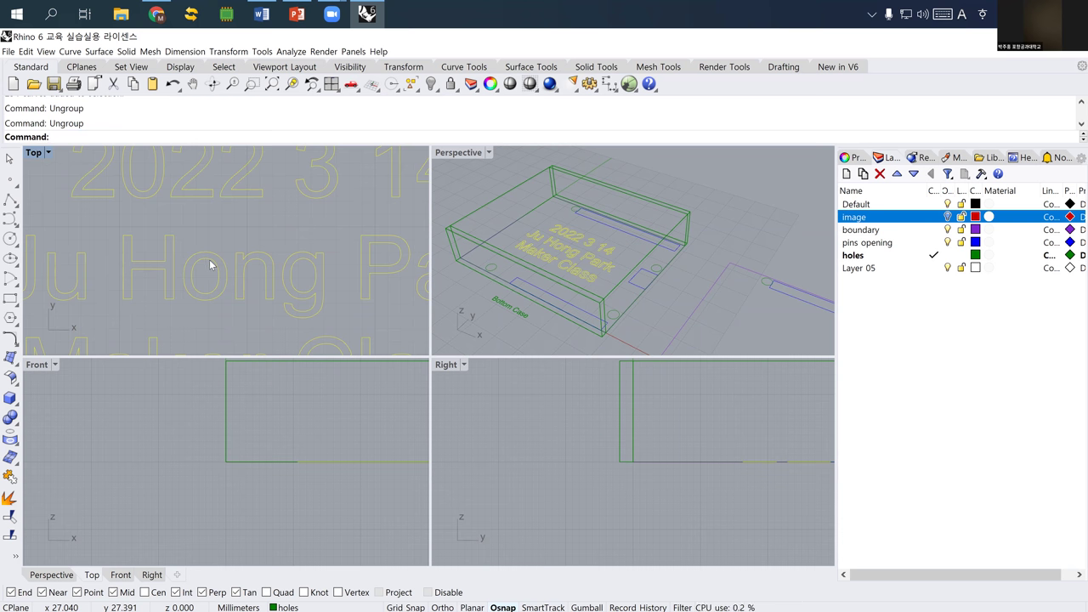
left_click(213, 255)
left_click(217, 269)
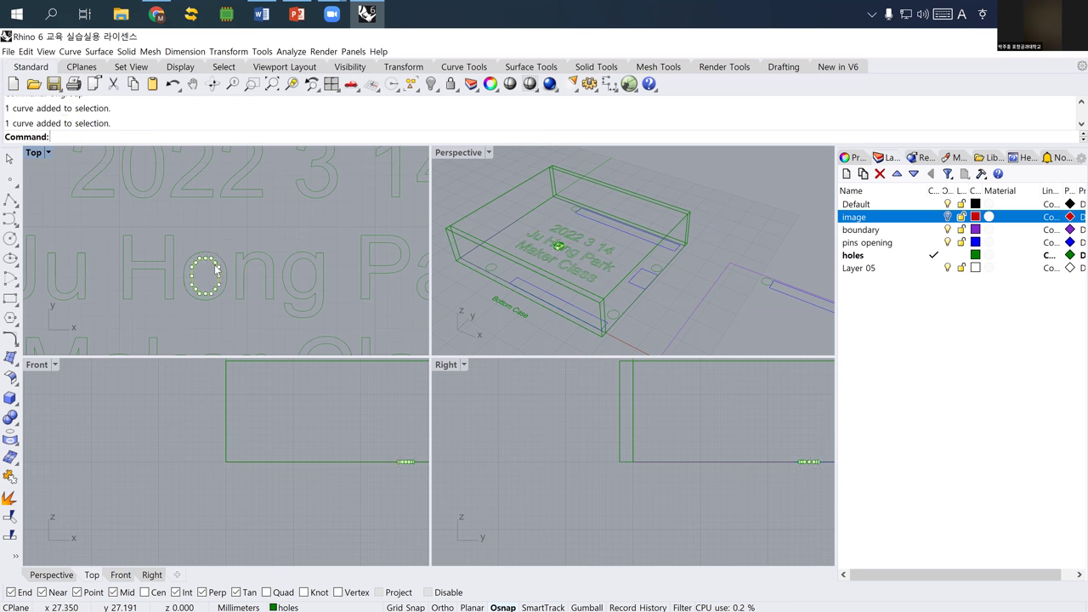
scroll(196, 257, "up", 5)
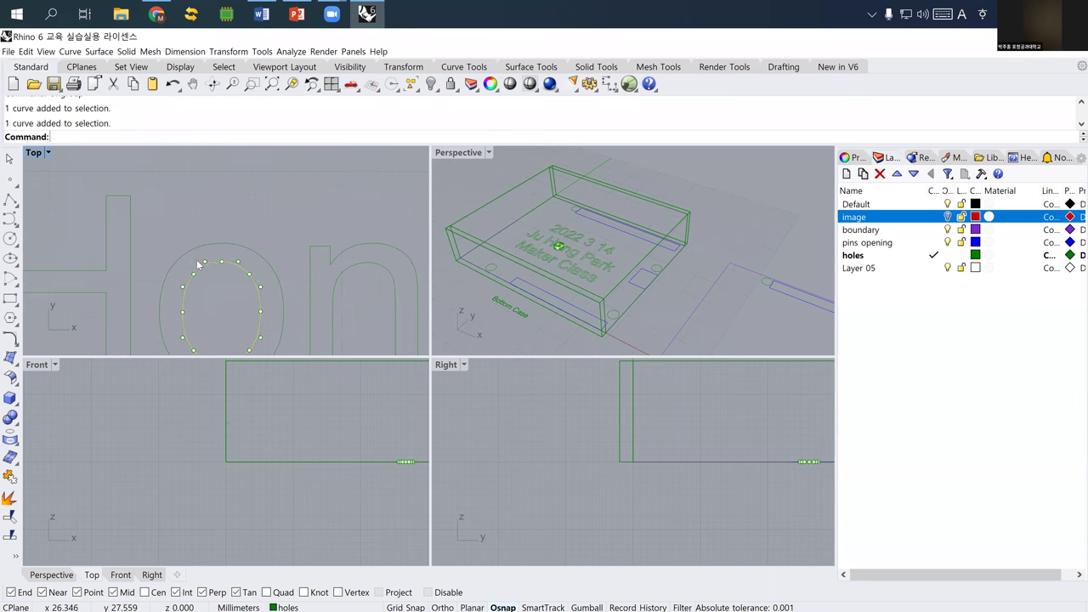
- Draw two short vertical polylines crossing the top of the o
left_click(10, 199)
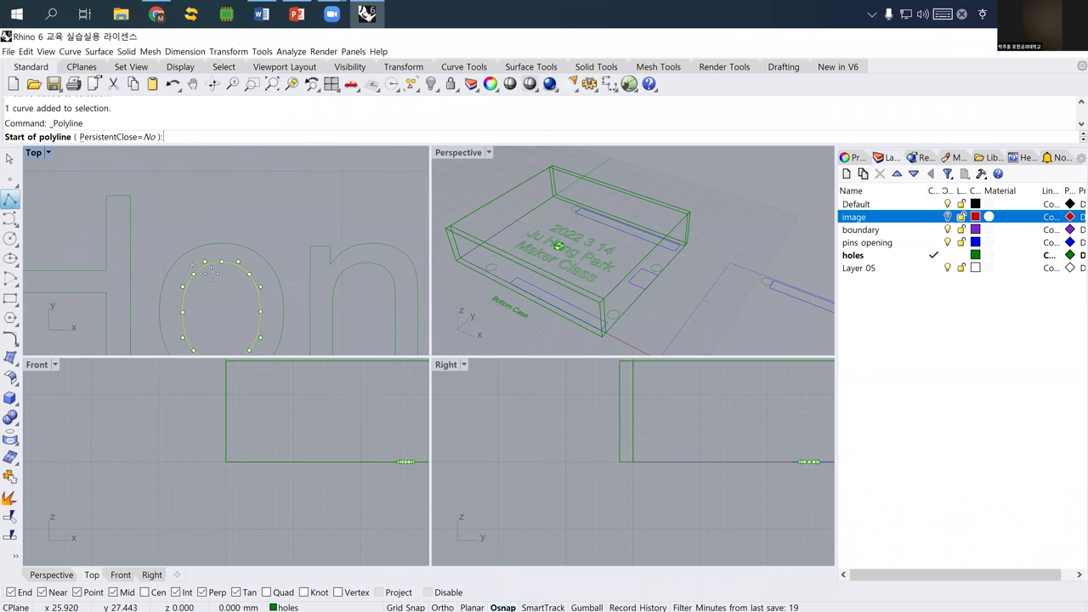
left_click(210, 252)
left_click(210, 227)
key("Return")
key("Return")
left_click(230, 271)
left_click(229, 228)
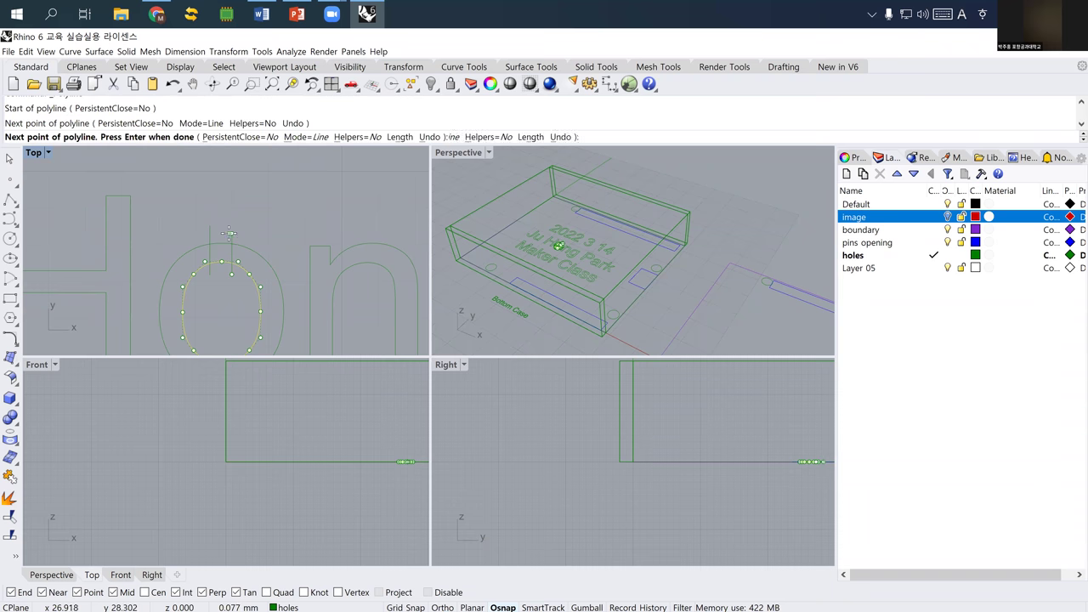
key("Return")
right_click_drag(218, 244, 216, 170)
key("Return")
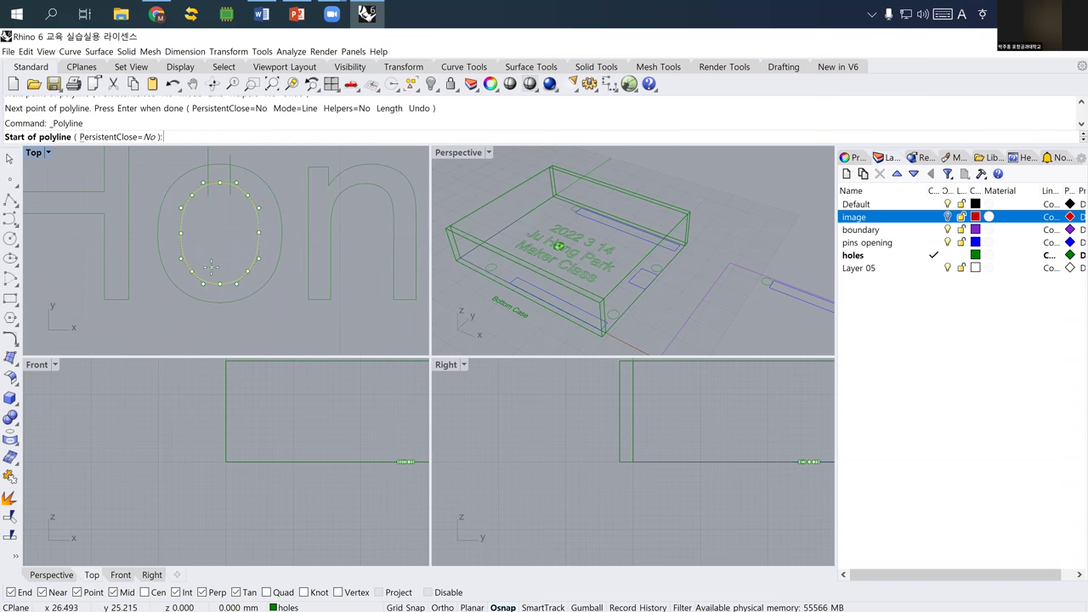
- Check the Polyline help page, then draw a vertical line across the o's bottom
key("F1")
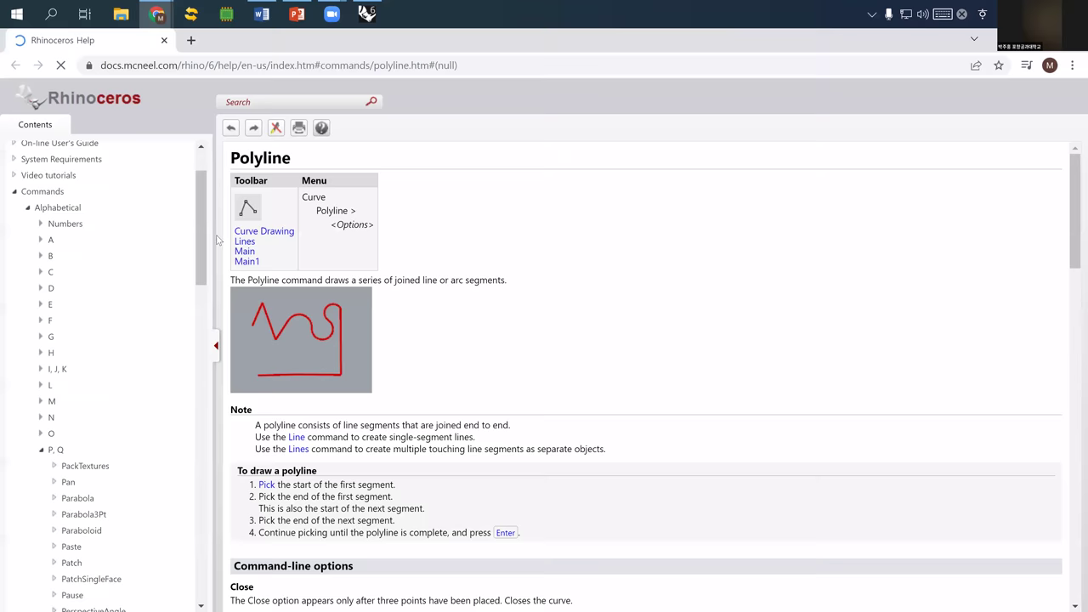
key("alt+Tab")
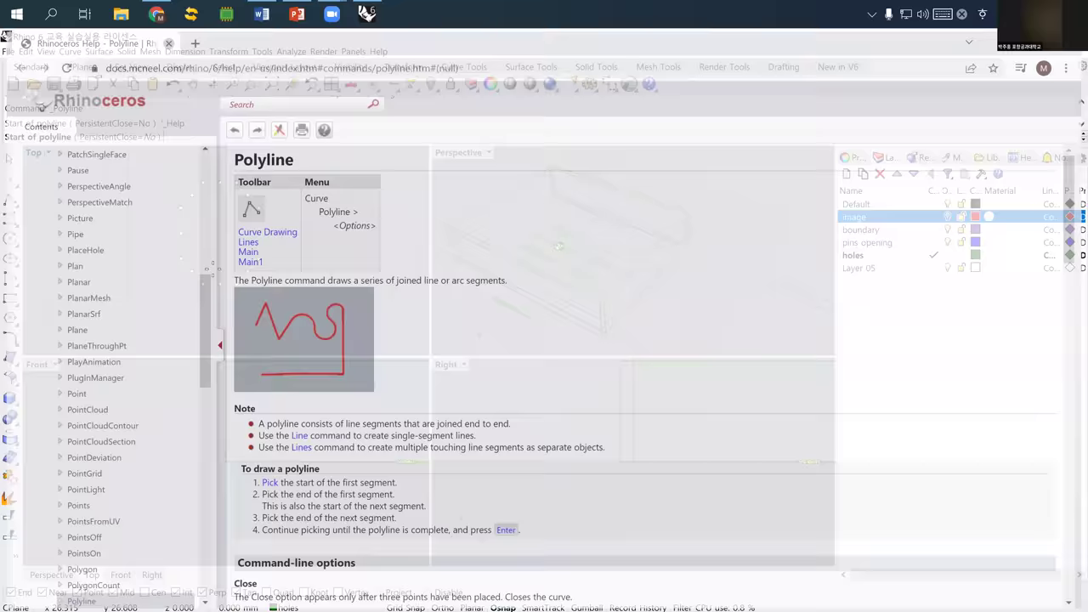
left_click(212, 267)
left_click(211, 324)
key("Return")
key("Return")
- Draw a second vertical line across the bottom of the o
left_click(232, 267)
left_click(235, 328)
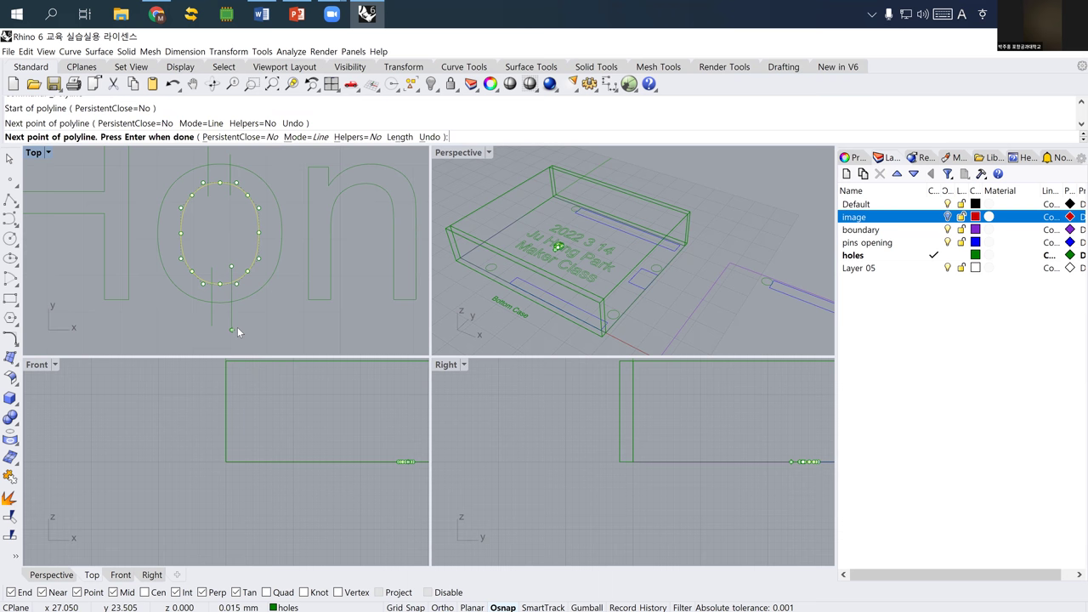
key("Return")
scroll(249, 316, "down", 3)
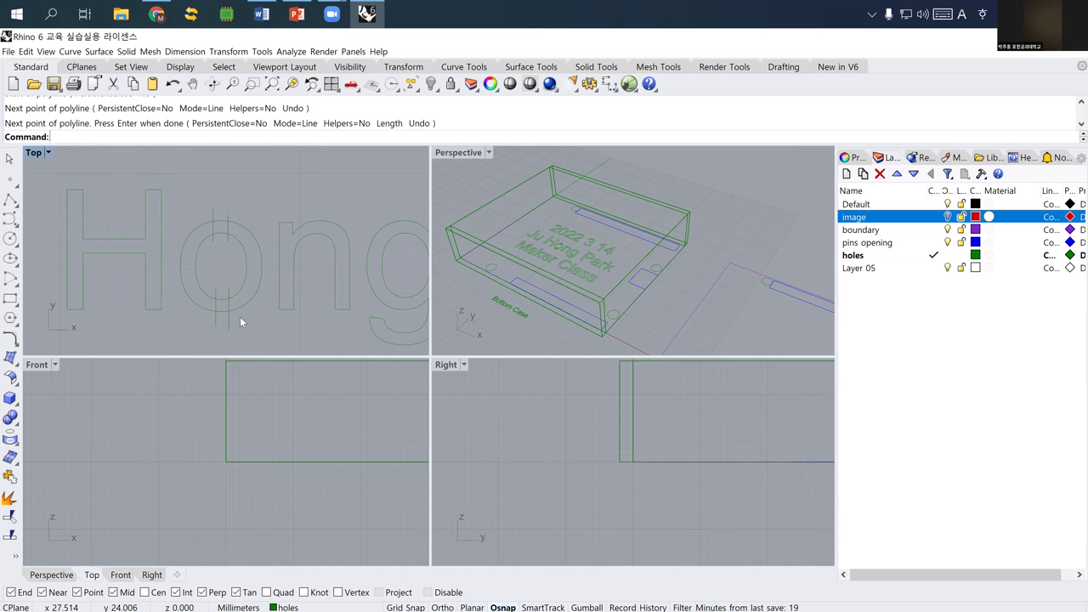
- Split the o outlines using the vertical lines as cutters
type("Split")
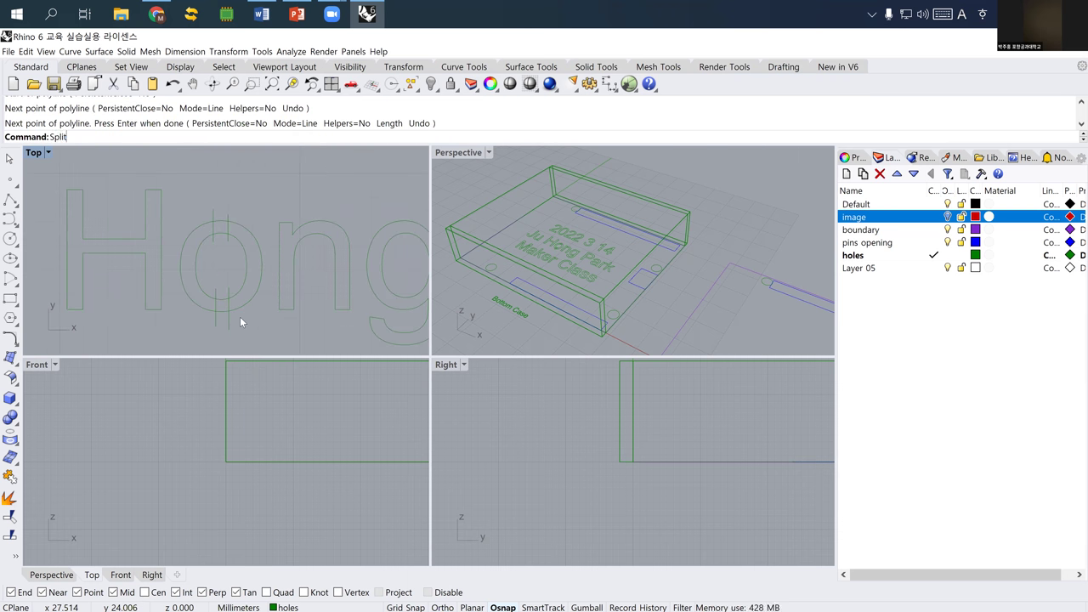
key("Return")
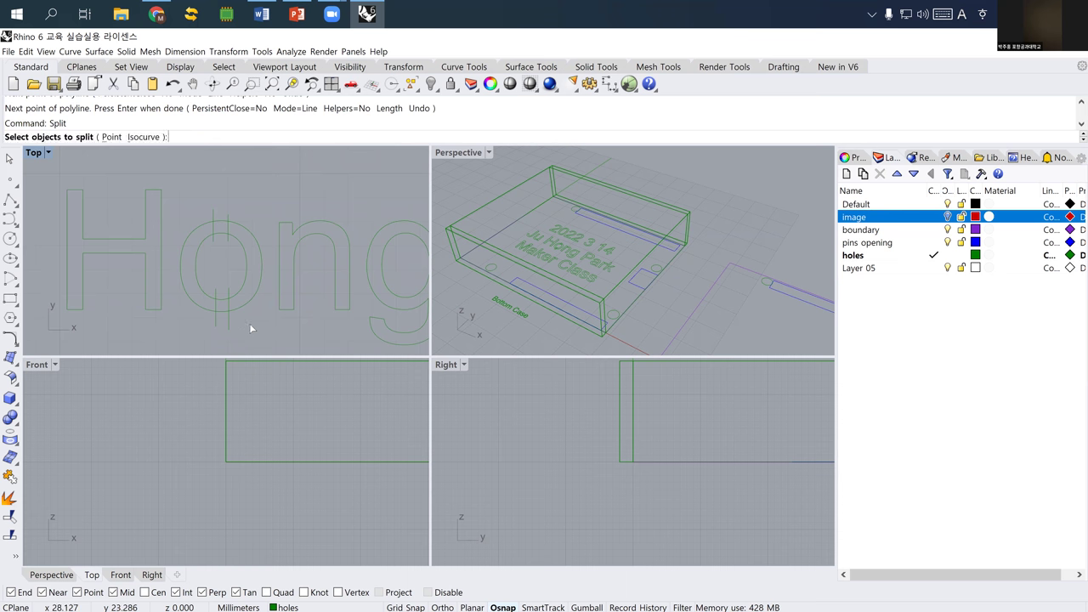
left_click_drag(188, 211, 179, 204)
key("Return")
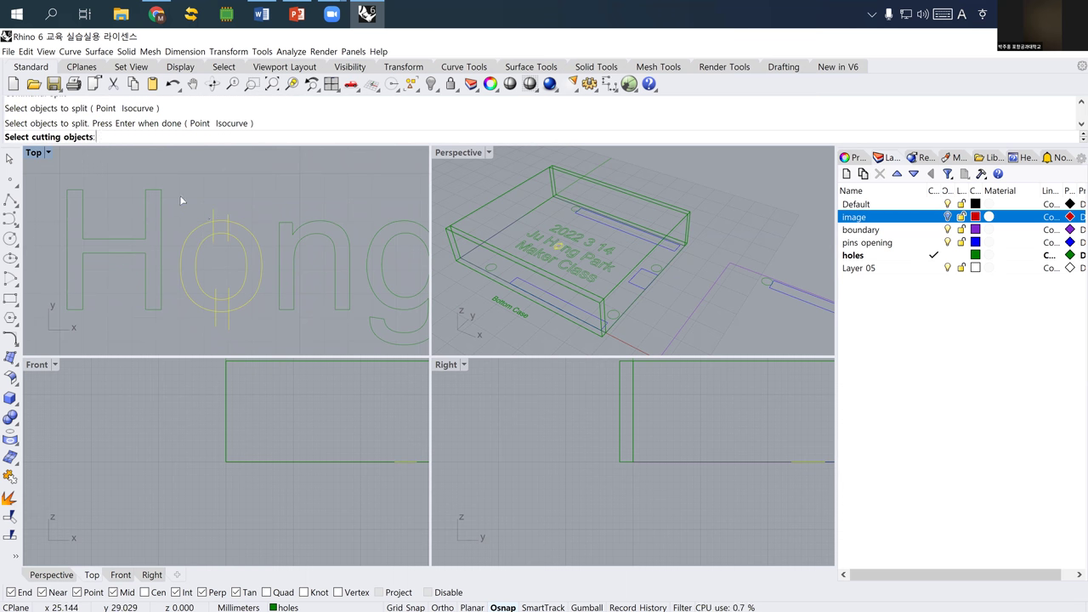
left_click_drag(170, 193, 266, 335)
key("Return")
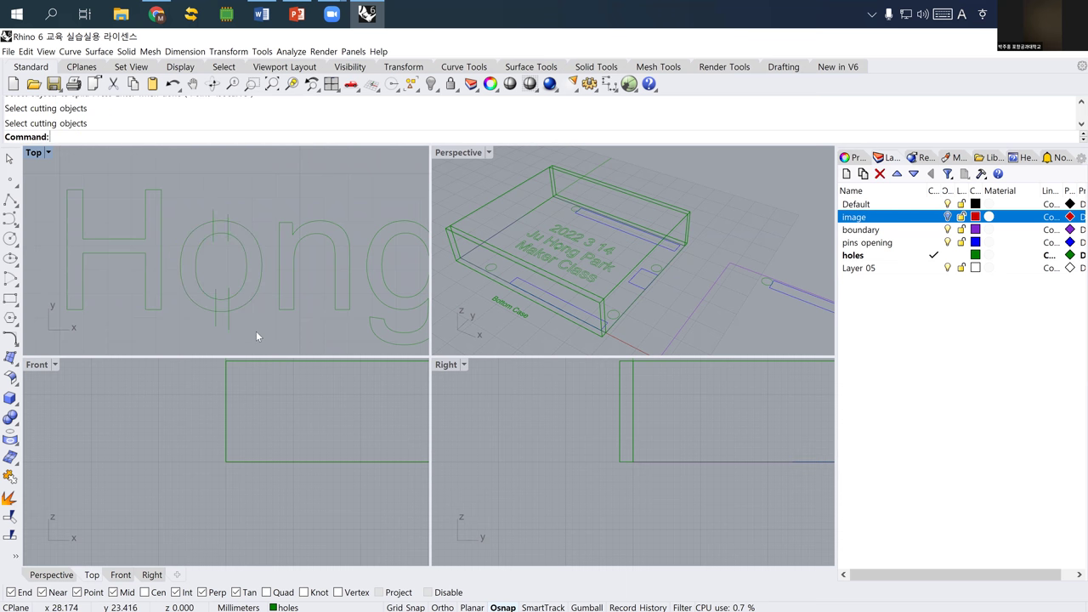
- Split both o outlines again at the upper and lower cutting lines, selecting the small bottom piece
type("Split")
key("Return")
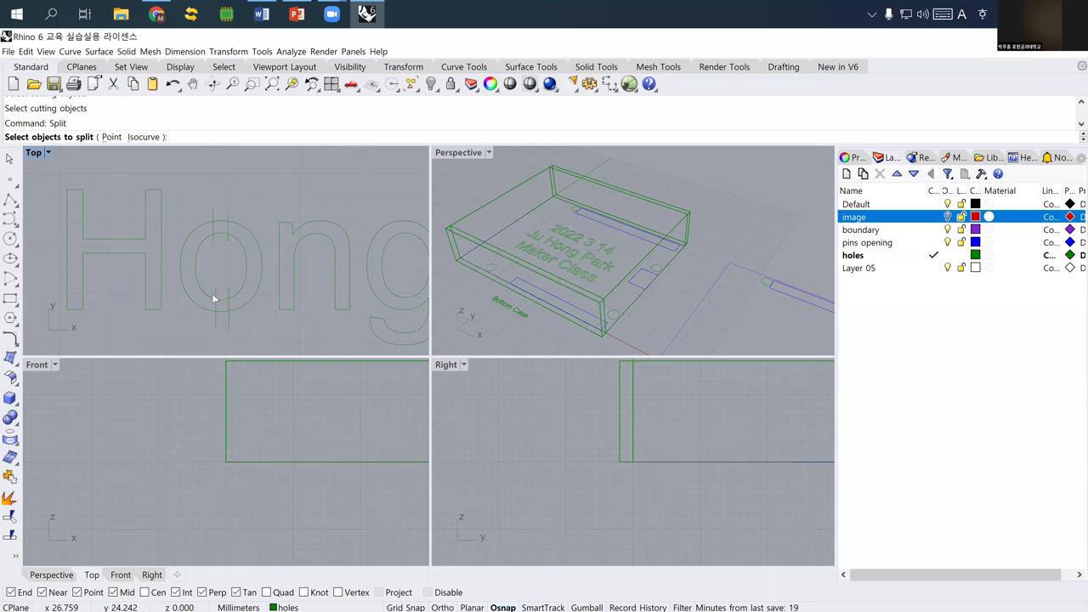
left_click(220, 307)
left_click(218, 310)
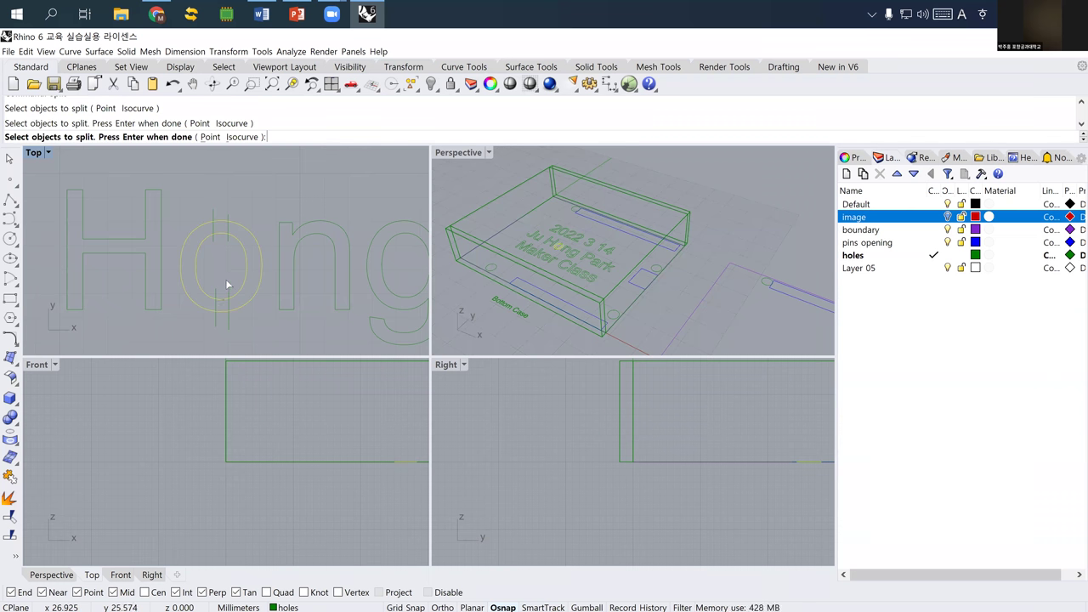
key("Return")
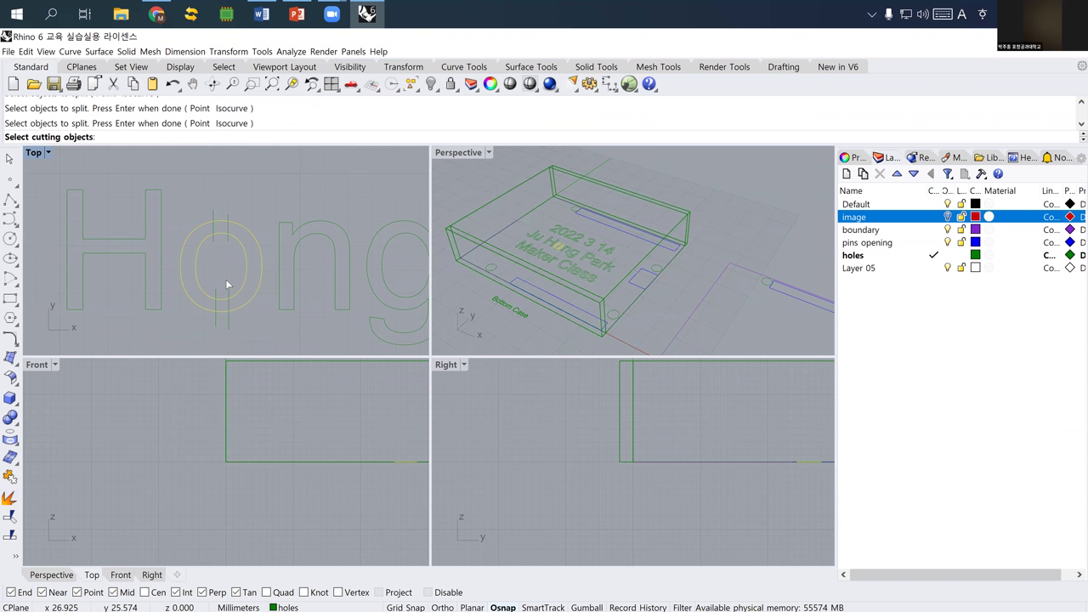
left_click(213, 215)
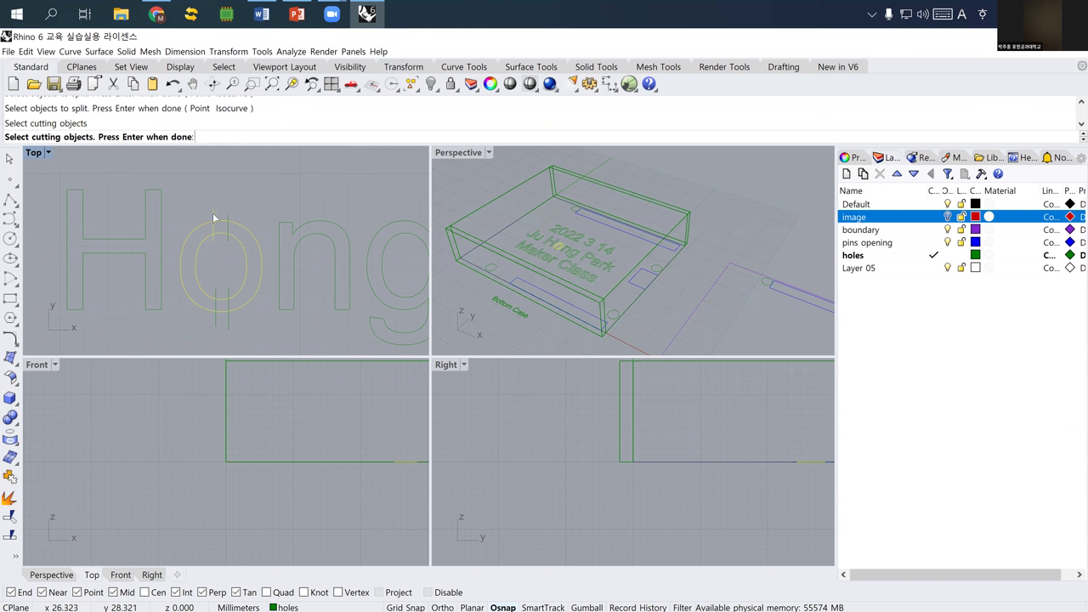
left_click(228, 291)
left_click(224, 320)
key("Return")
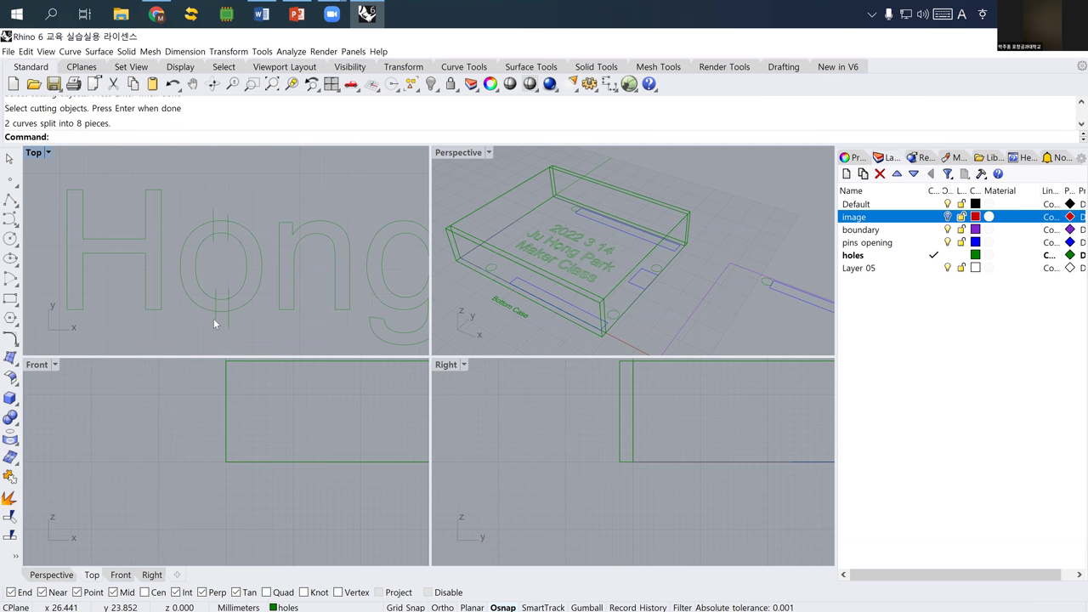
left_click(219, 313)
- Delete the small bottom piece of the o and select the cutting lines
key("Delete")
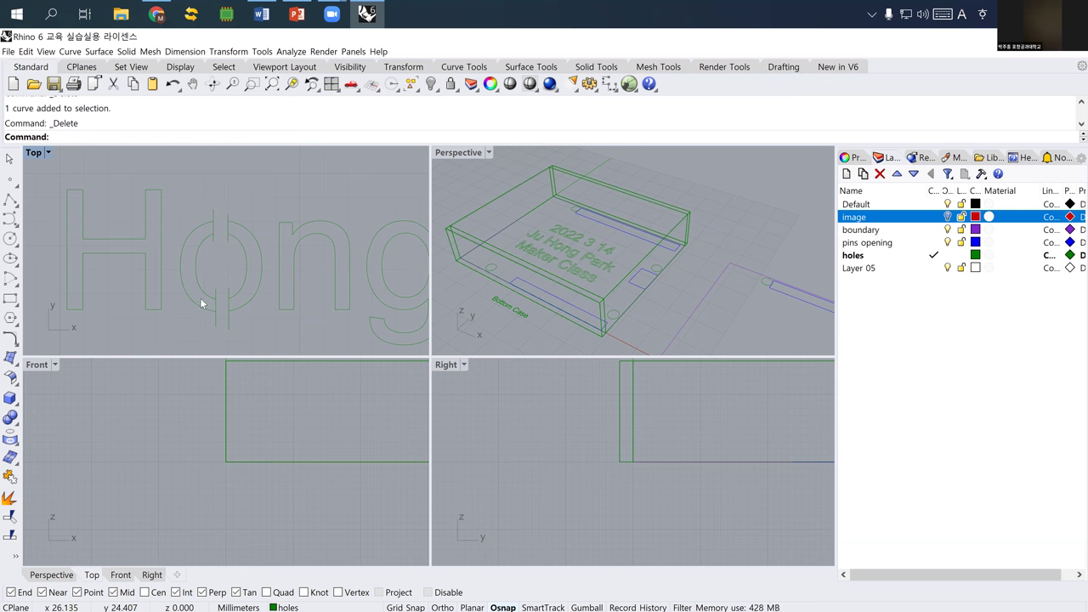
scroll(204, 232, "up", 5)
scroll(212, 259, "down", 6)
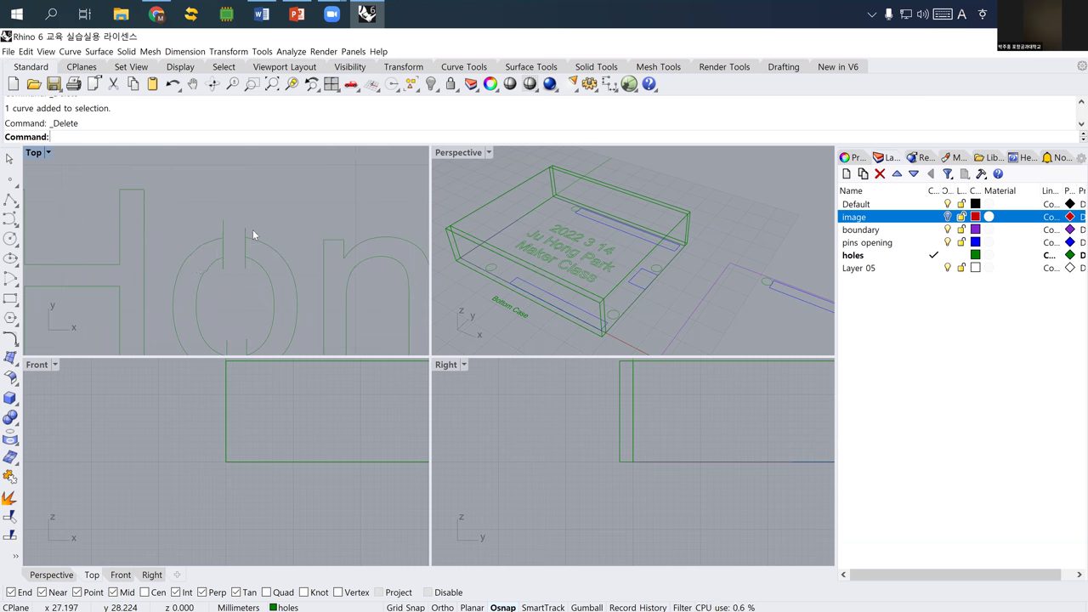
left_click_drag(202, 206, 202, 203)
right_click_drag(232, 242, 257, 293)
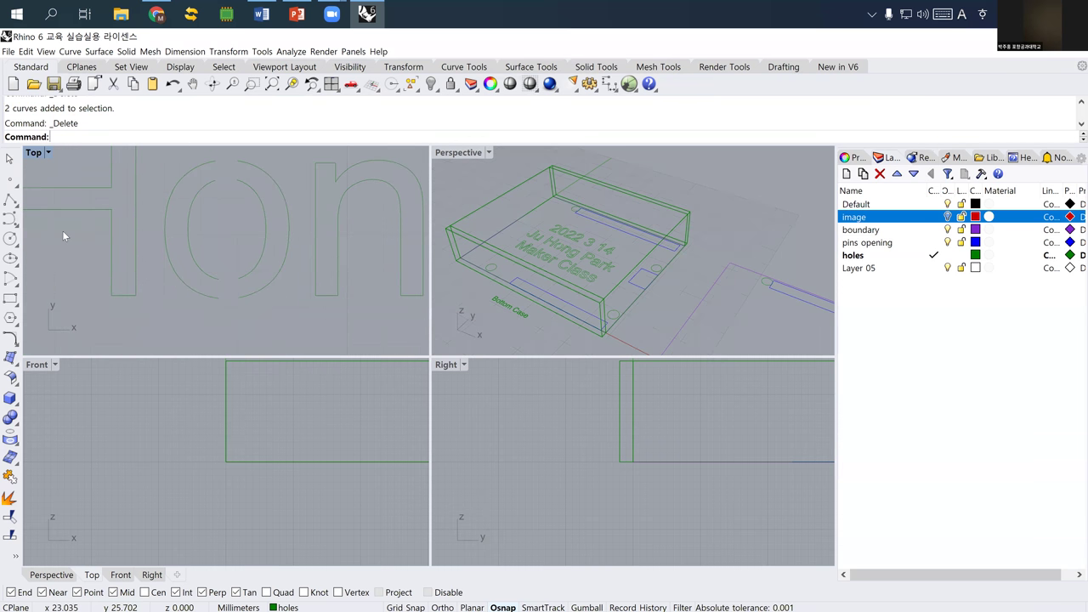
- Draw two short polylines closing the gaps at the bottom of the O
left_click(10, 199)
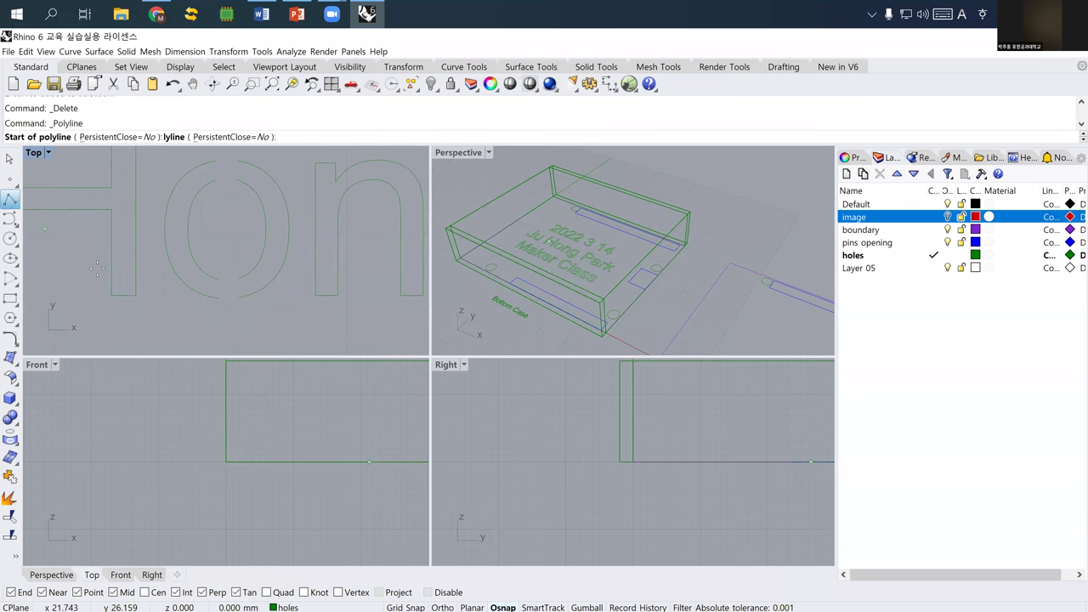
left_click(220, 297)
left_click(238, 297)
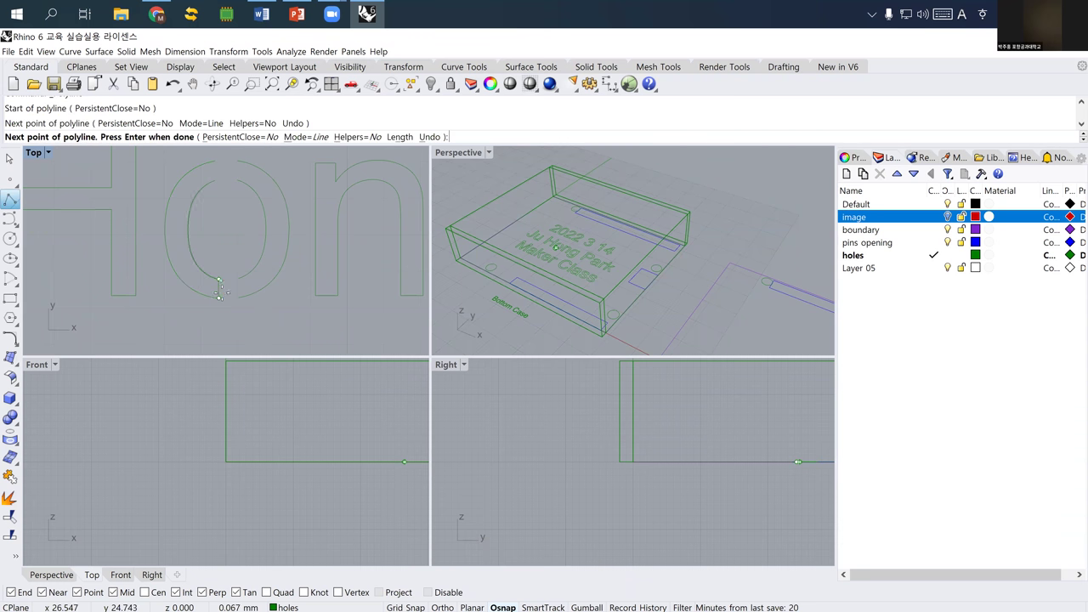
key("Return")
key("Return")
left_click(241, 298)
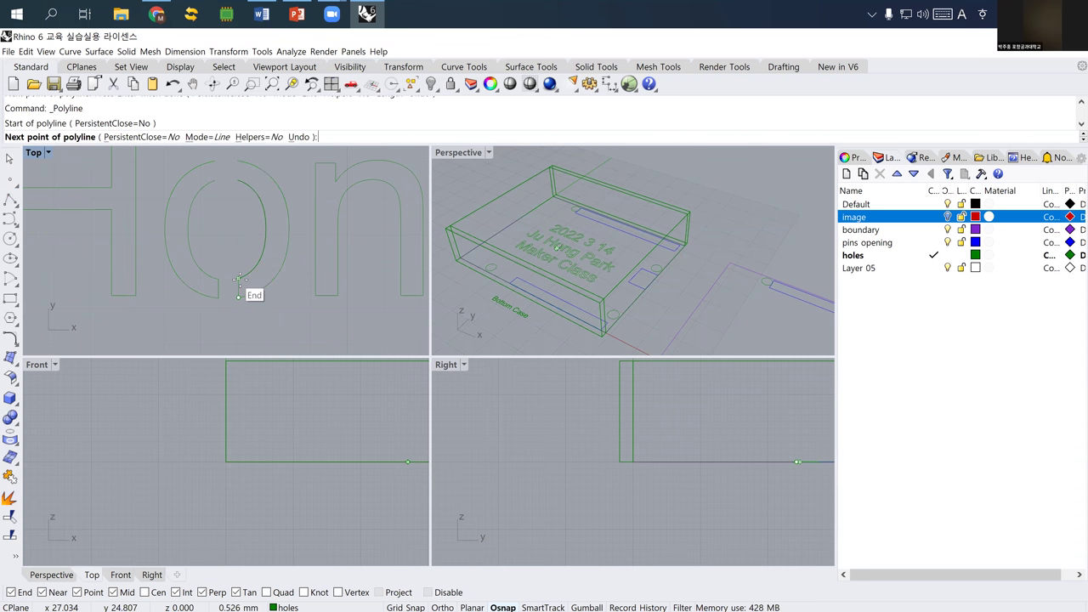
left_click(248, 292)
key("Return")
right_click_drag(223, 210, 212, 278)
- Draw a short bridge line closing the gap at the top of the O
key("Return")
left_click(208, 255)
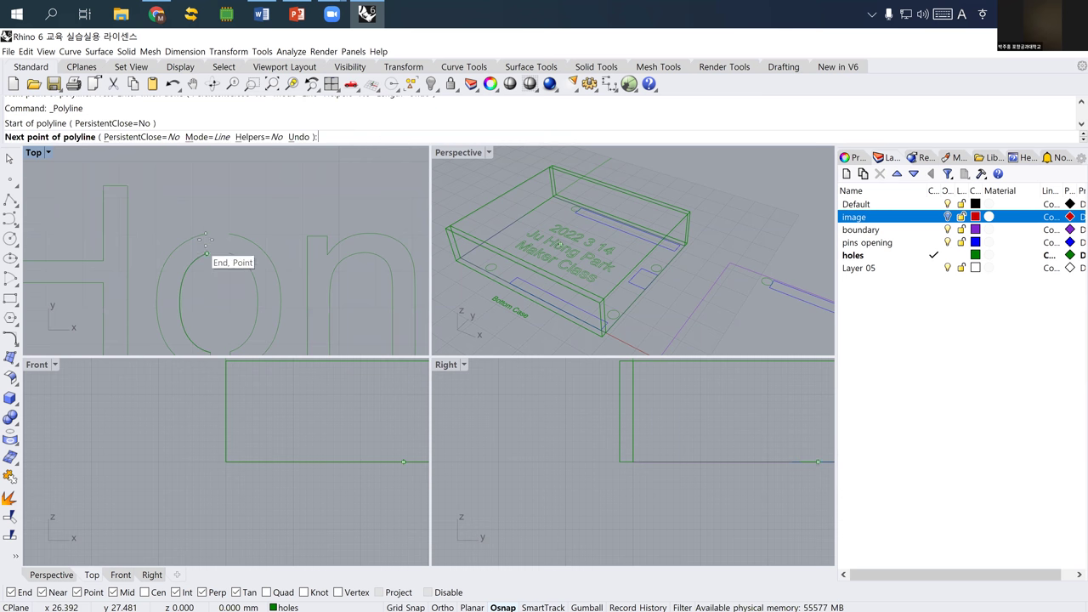
left_click(208, 236)
key("Return")
key("Return")
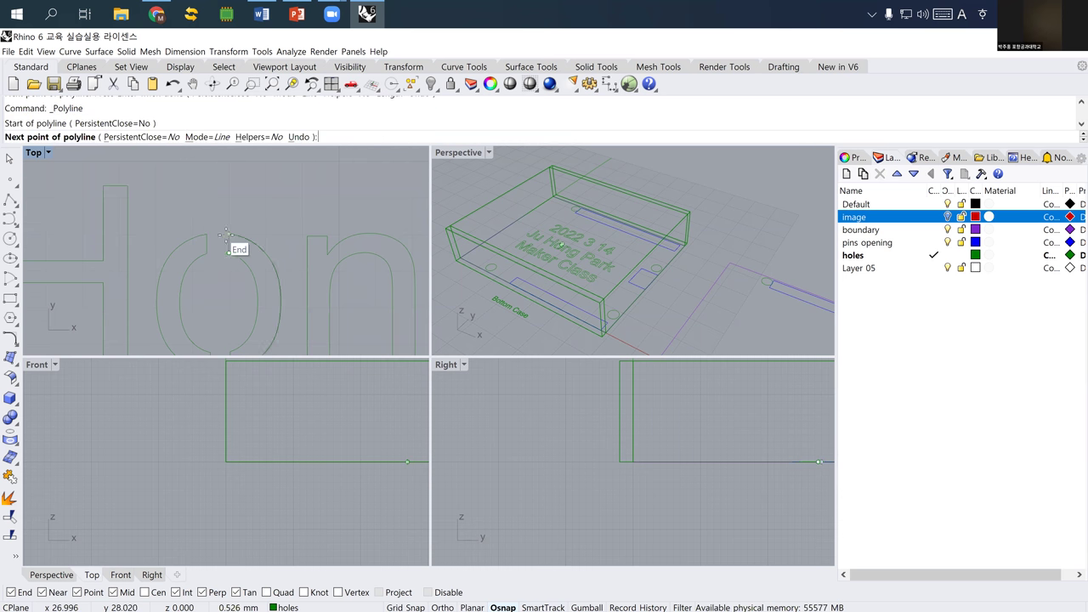
key("Escape")
scroll(211, 255, "down", 3)
right_click_drag(220, 234, 208, 235)
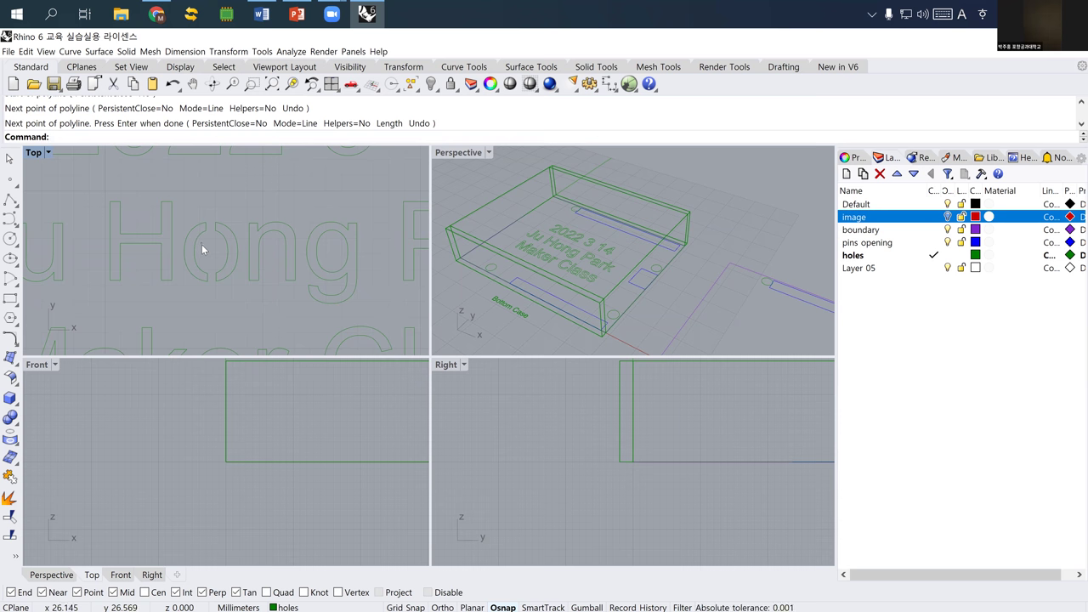
scroll(202, 245, "down", 3)
right_click_drag(229, 268, 209, 278)
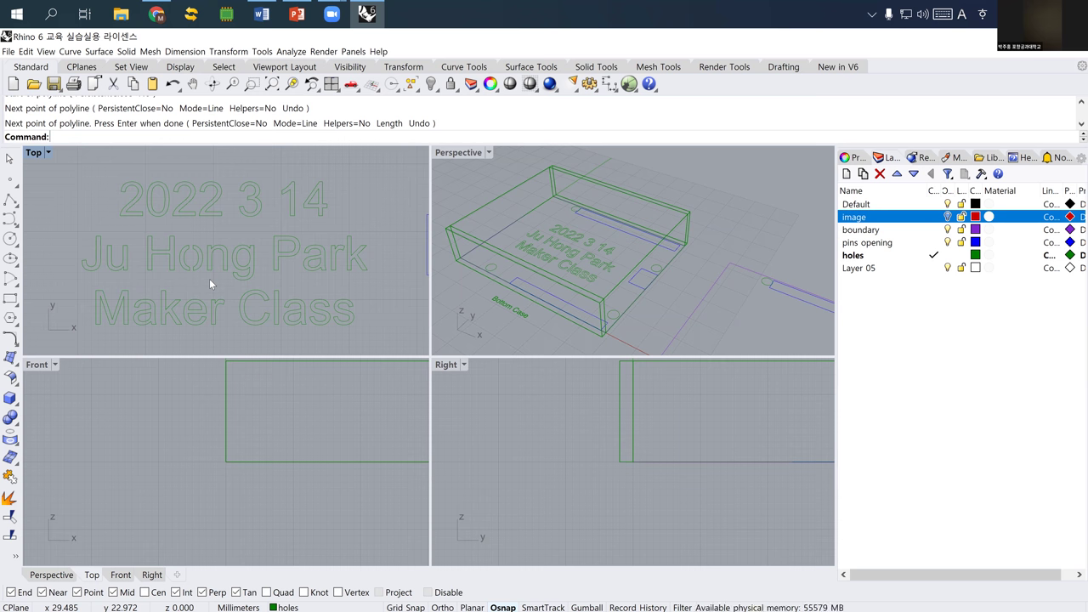
scroll(209, 278, "down", 3)
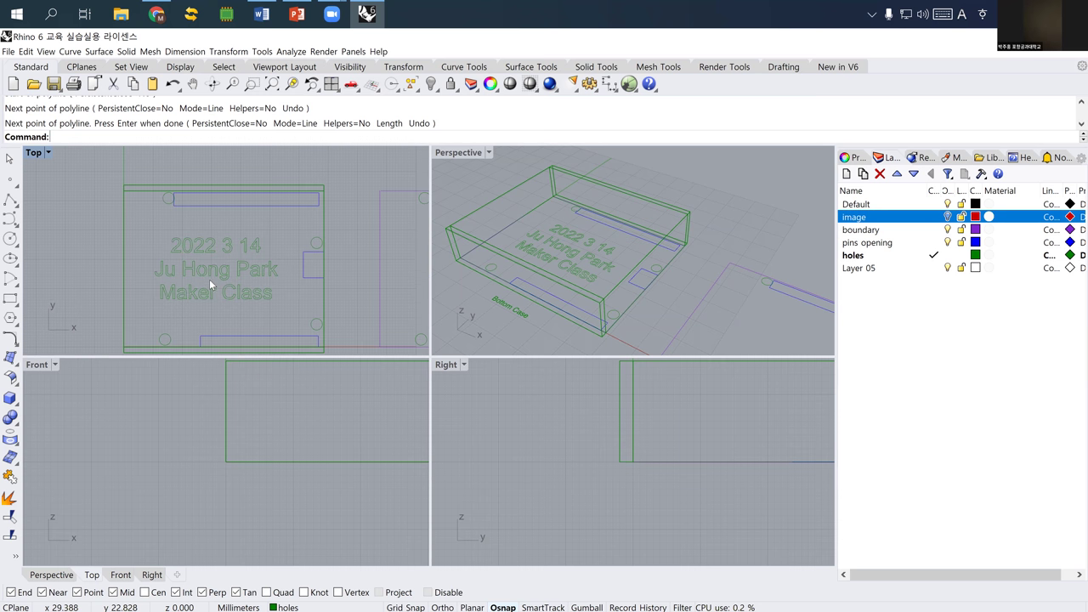
right_click_drag(196, 279, 191, 276)
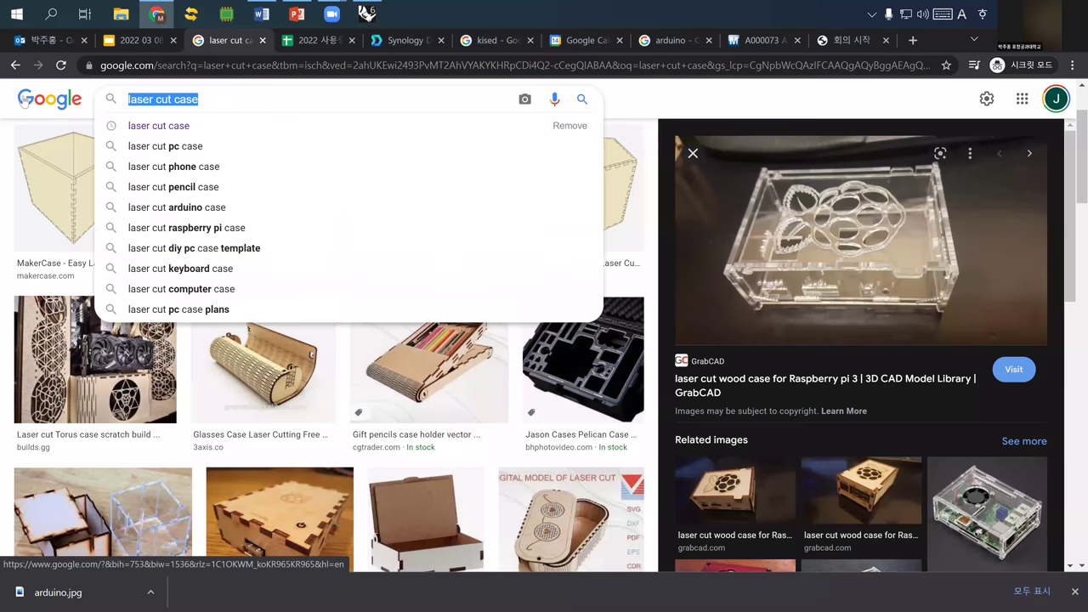
- Search Google Images for 'laser cutting' and preview the first result's related images
triple_click(211, 102)
type("laser cutting")
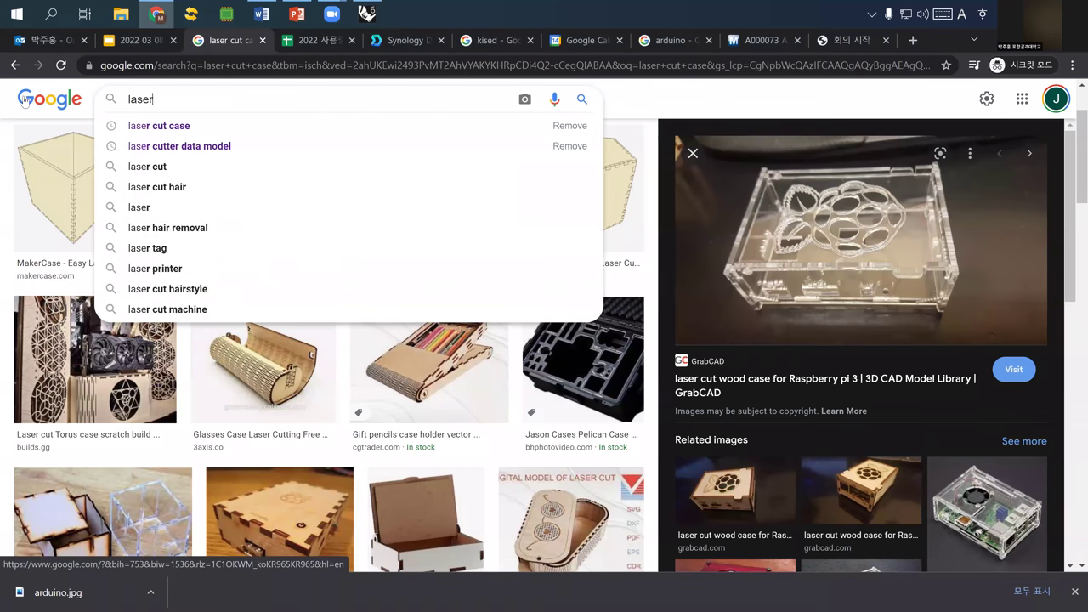
key("Return")
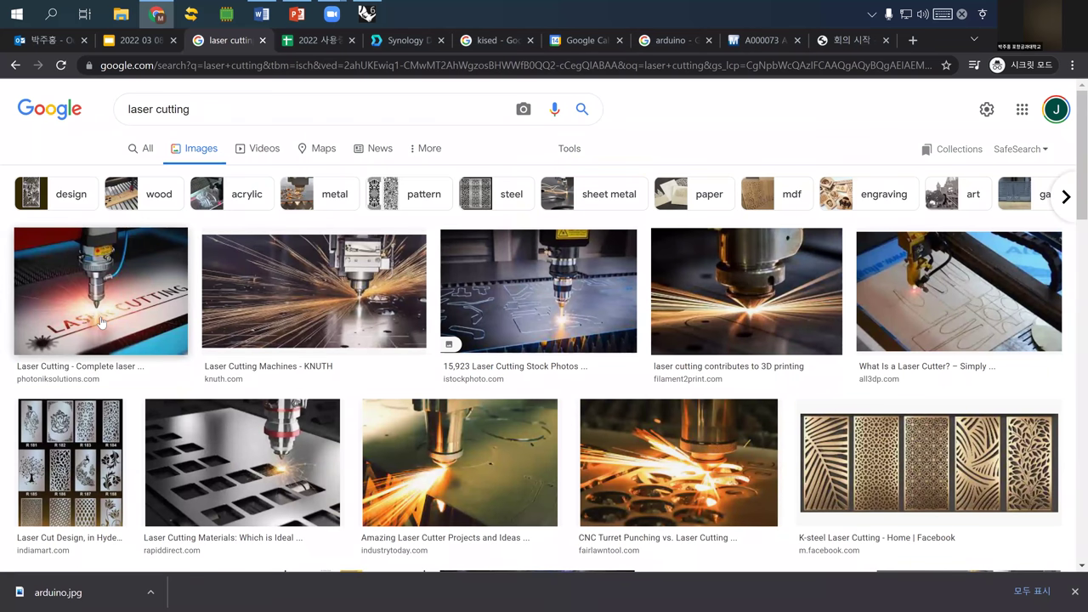
left_click(102, 323)
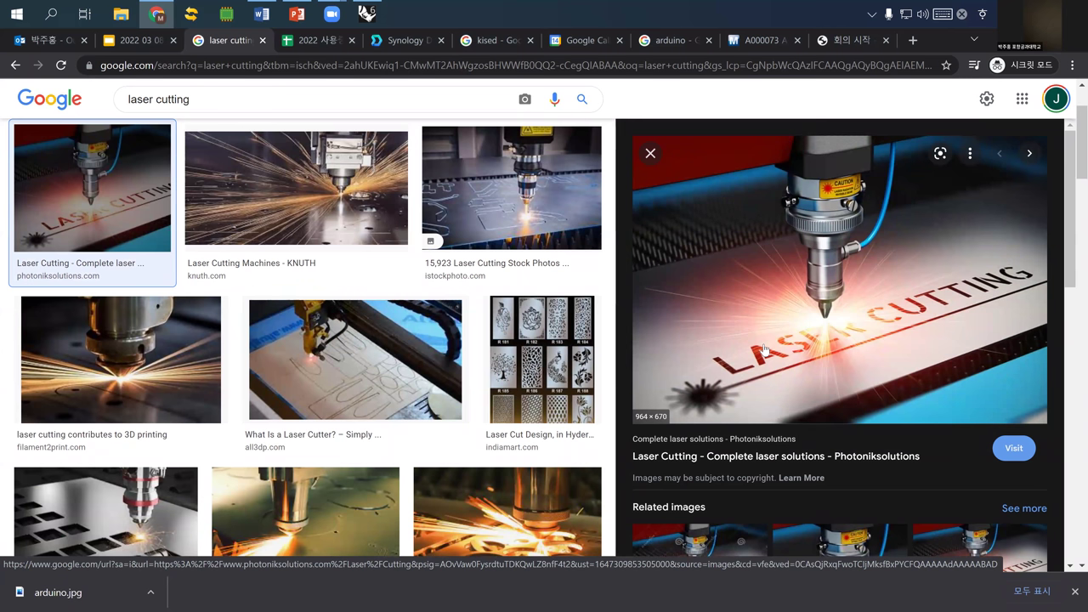
scroll(818, 403, "down", 1)
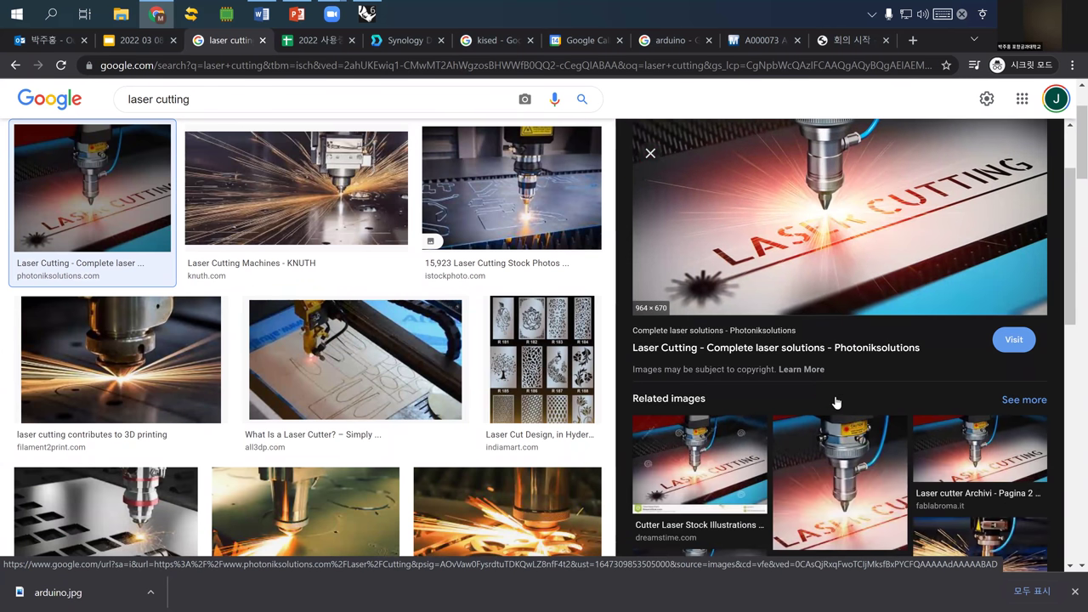
scroll(836, 402, "down", 2)
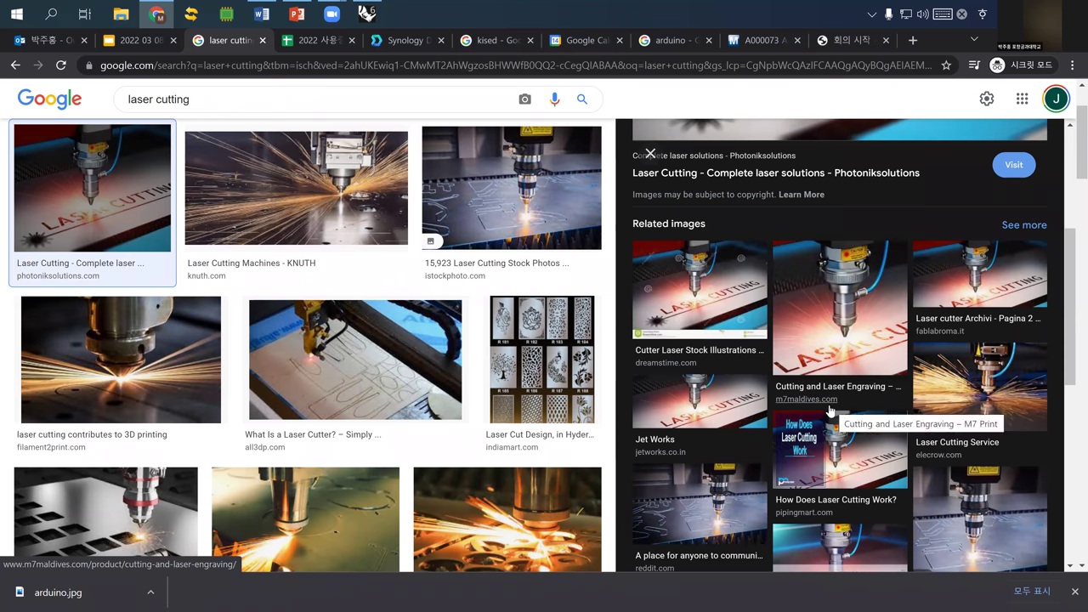
scroll(829, 410, "down", 2)
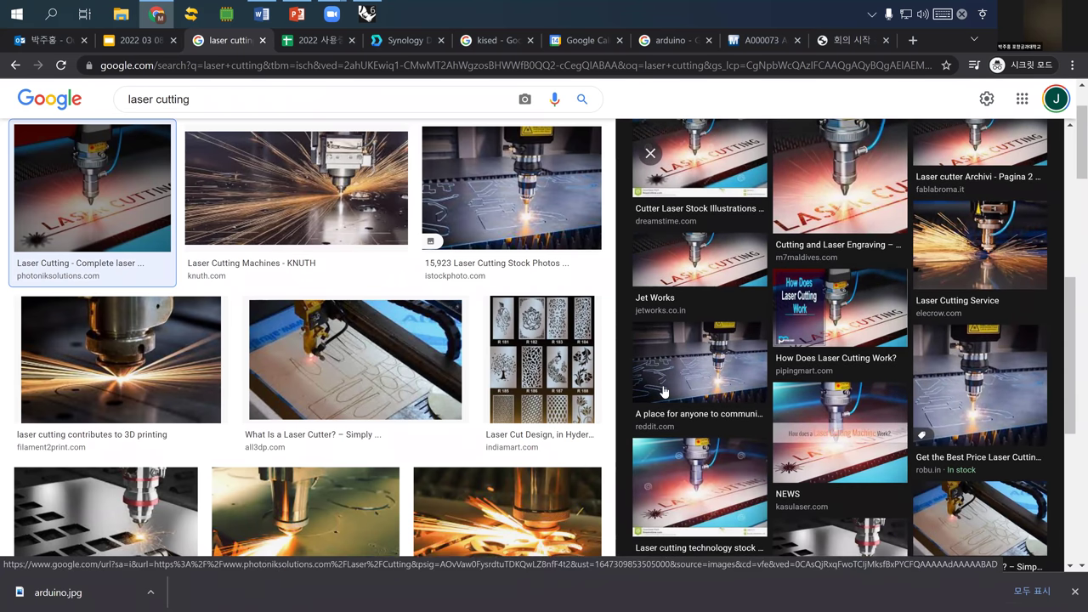
scroll(664, 391, "down", 2)
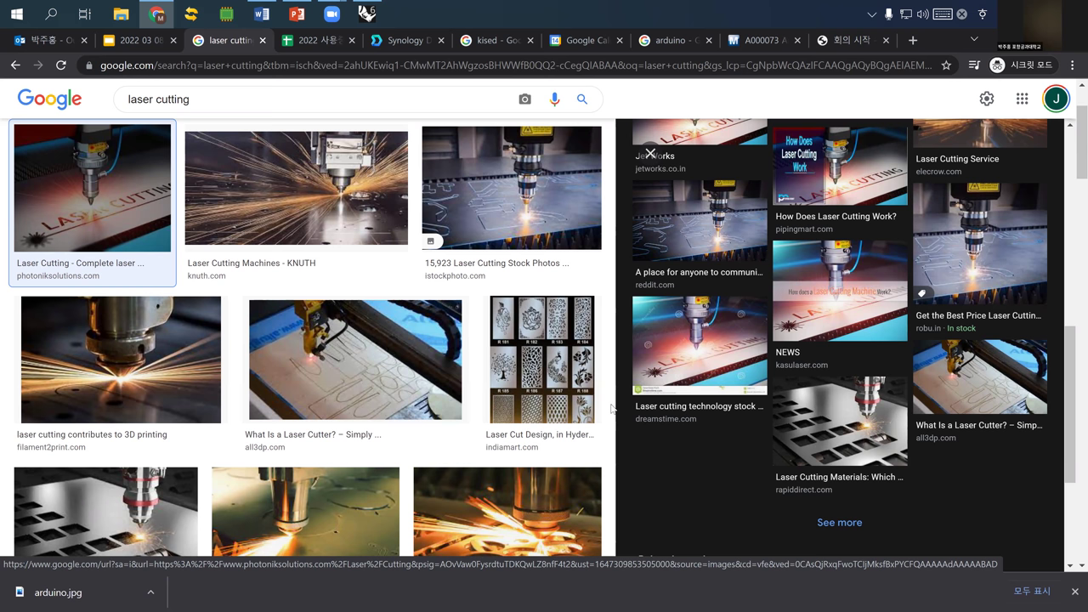
scroll(611, 410, "down", 3)
scroll(586, 393, "down", 3)
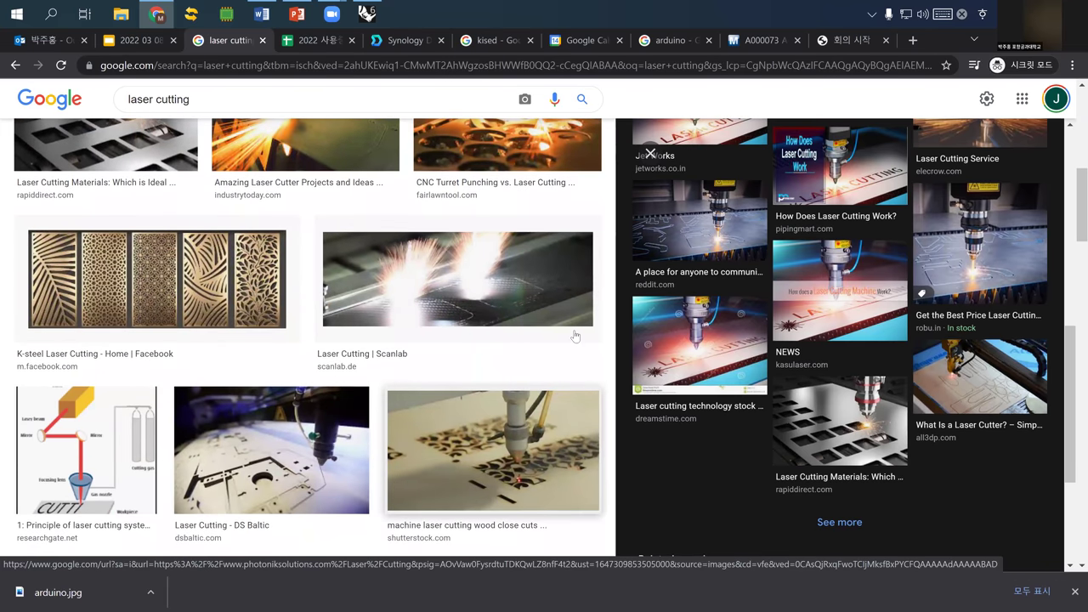
scroll(575, 336, "up", 6)
- Extend the image search query to 'laser cutting mechanism' and run it
left_click(240, 115)
type("mec")
key("BackSpace")
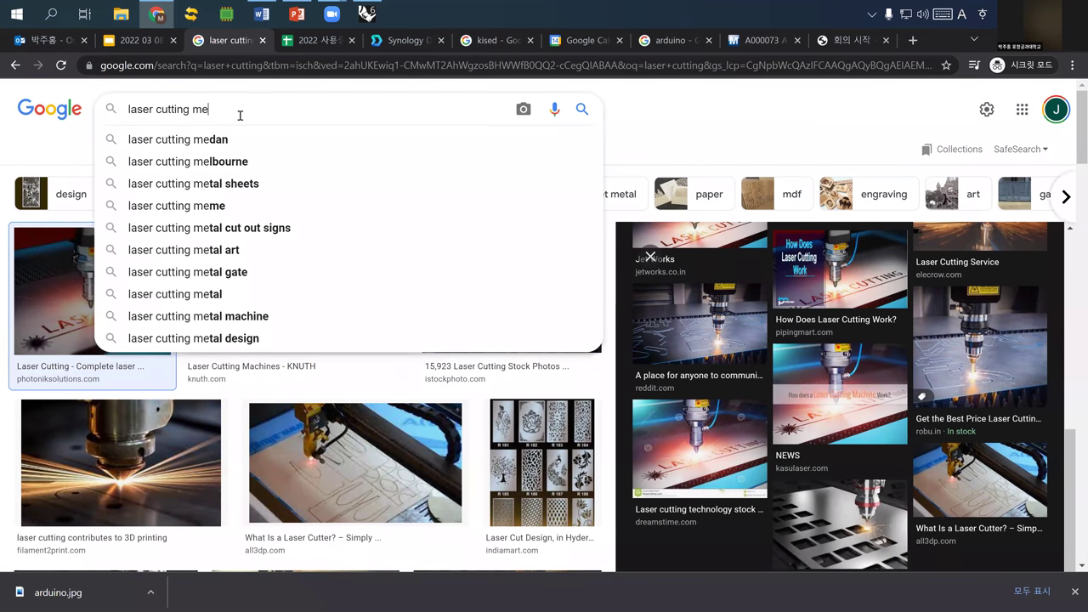
type("chanism")
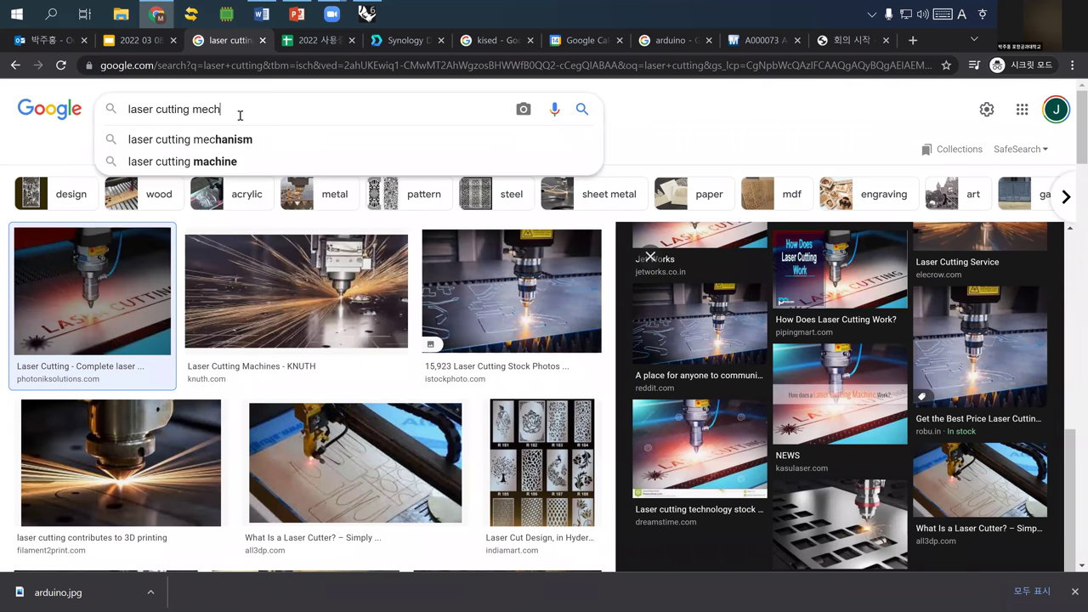
key("Return")
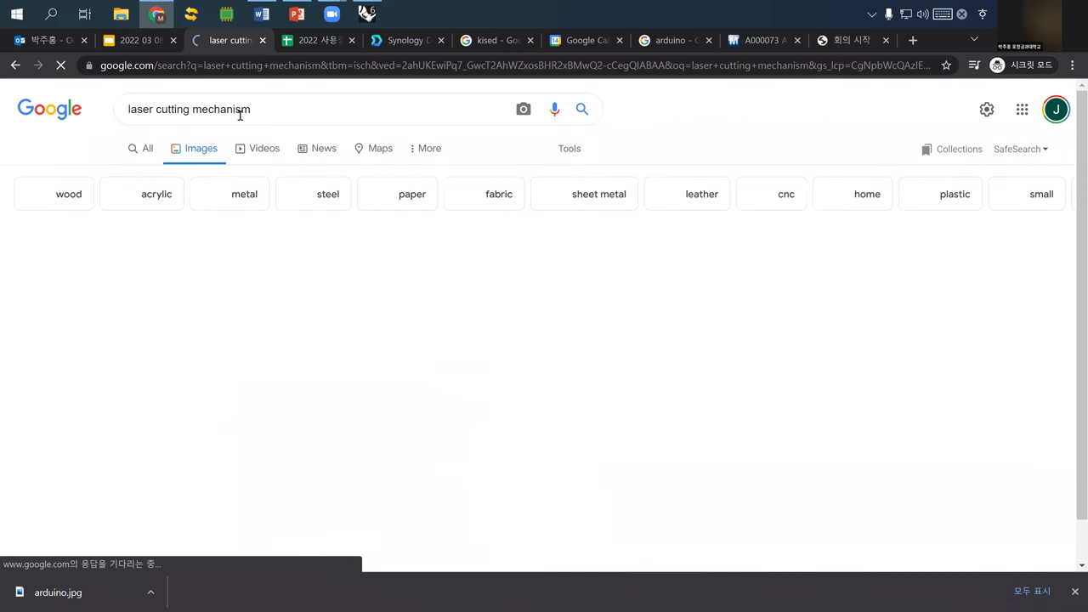
- Preview the iStock laser cutting machine photo, then select the search query text
scroll(329, 372, "down", 1)
scroll(329, 372, "down", 2)
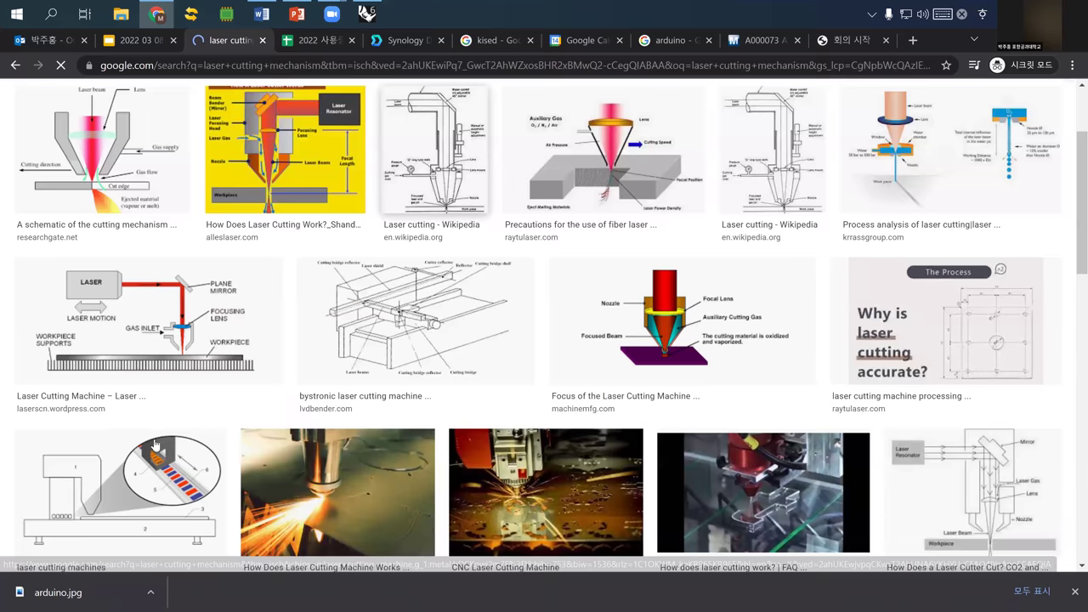
scroll(510, 340, "down", 2)
left_click(782, 304)
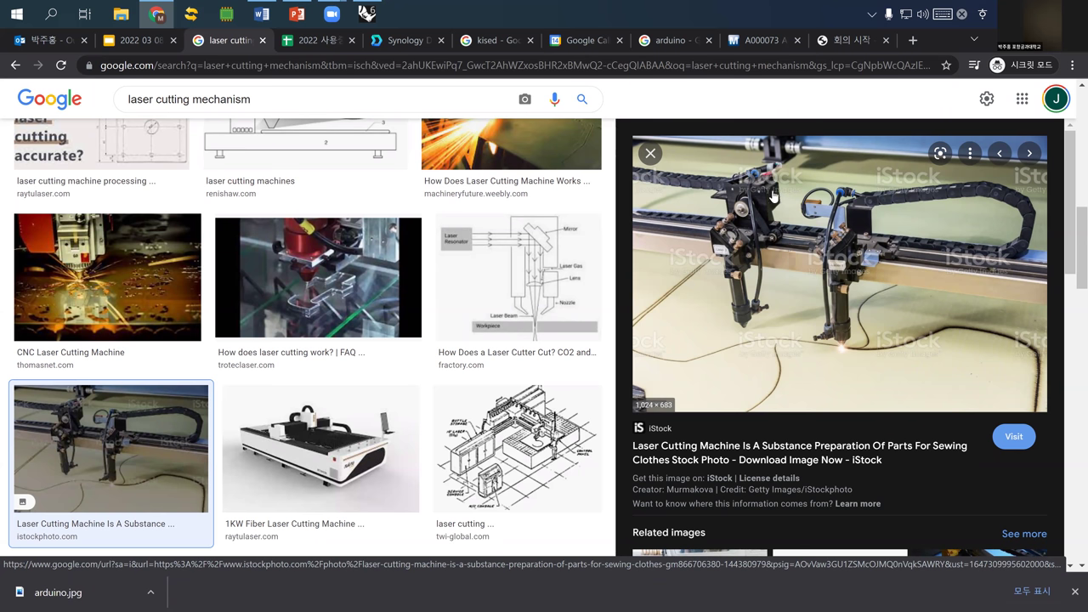
left_click_drag(301, 97, 112, 125)
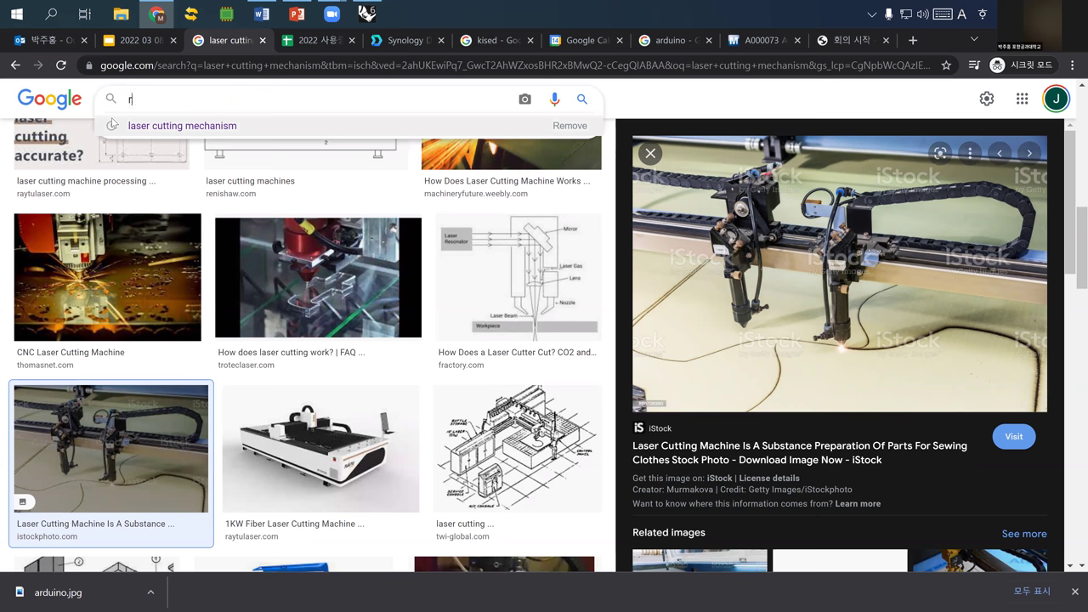
- Replace the query with 'raster image' and run the image search
type("raster image")
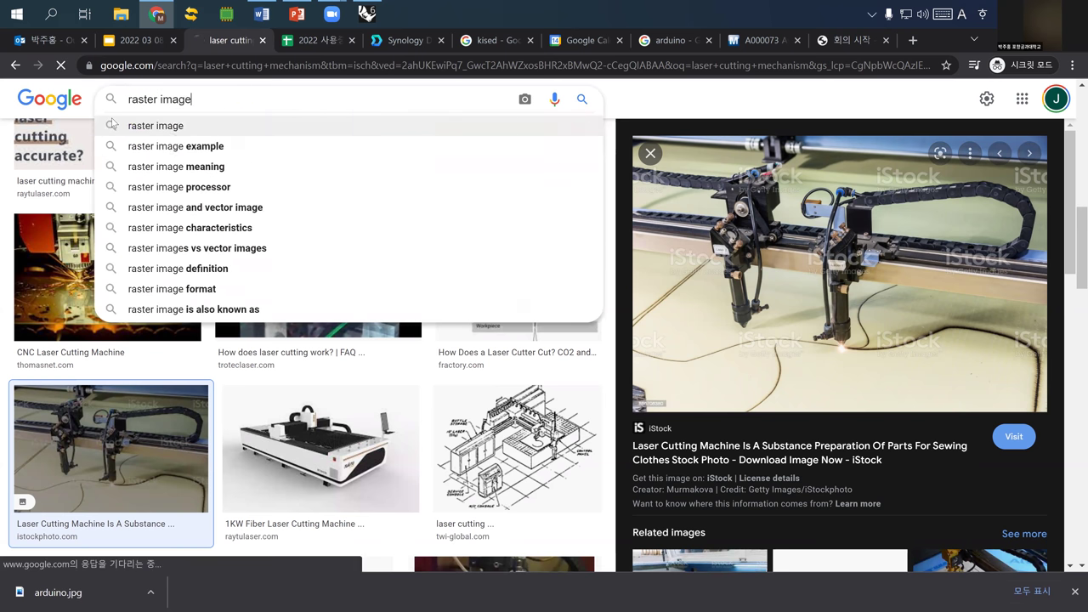
key("Return")
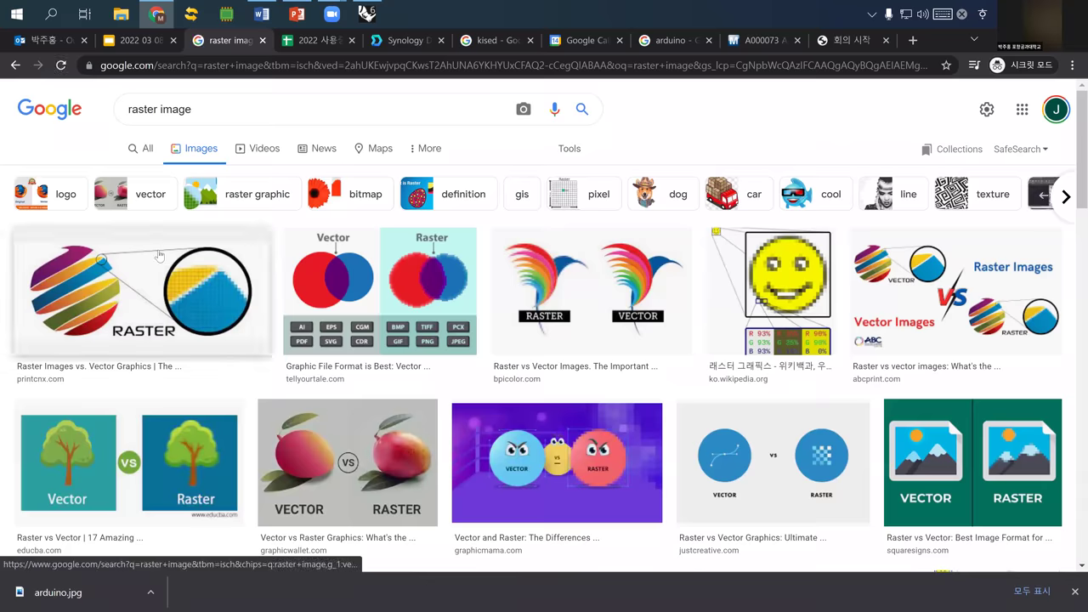
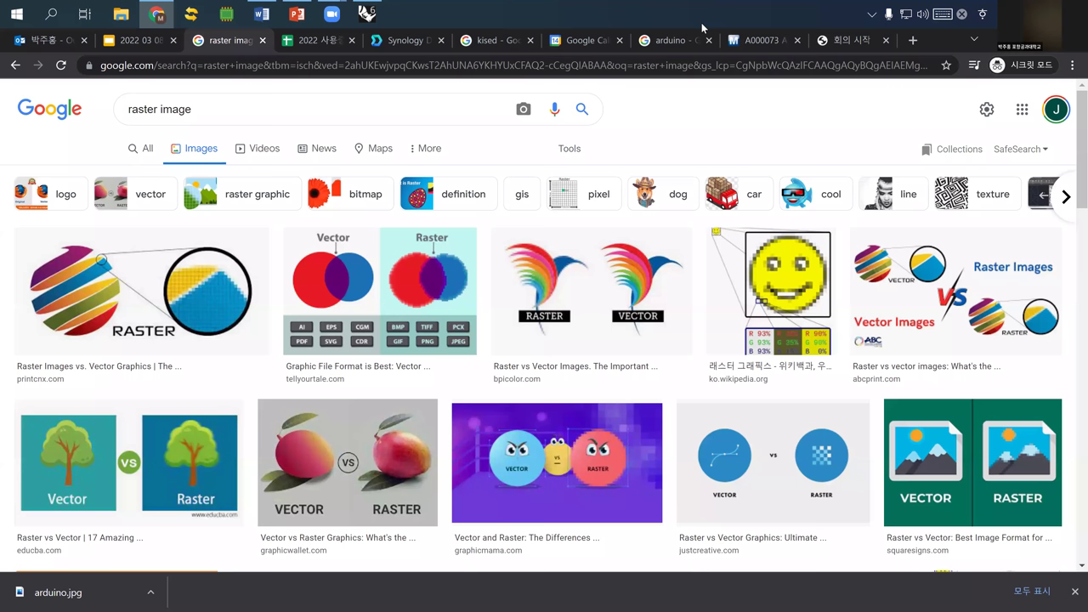
- Switch from the Chrome raster image results back to the Rhino 6 enclosure model
left_click(367, 13)
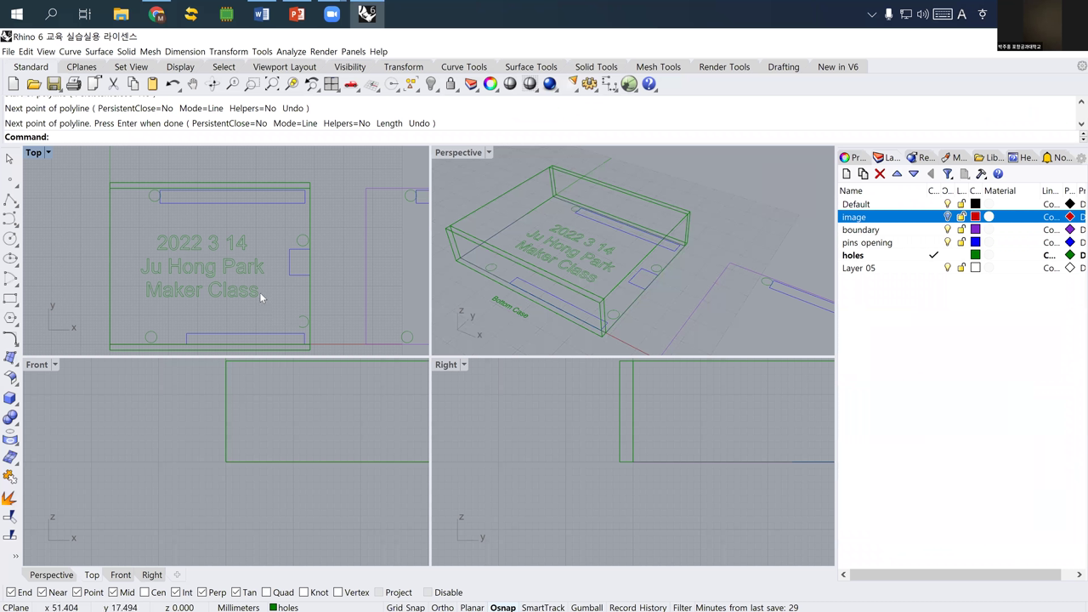
- Offset the bottom case's boundary curve 5 mm outward and select the new closed outline
scroll(143, 201, "up", 1)
scroll(142, 202, "down", 2)
left_click(674, 264)
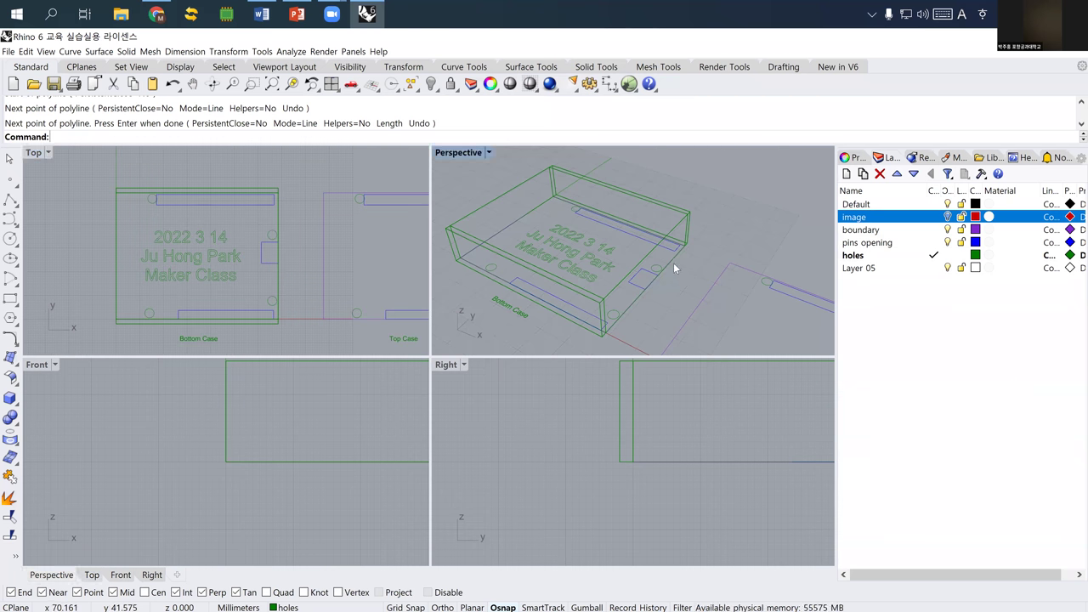
left_click(705, 294)
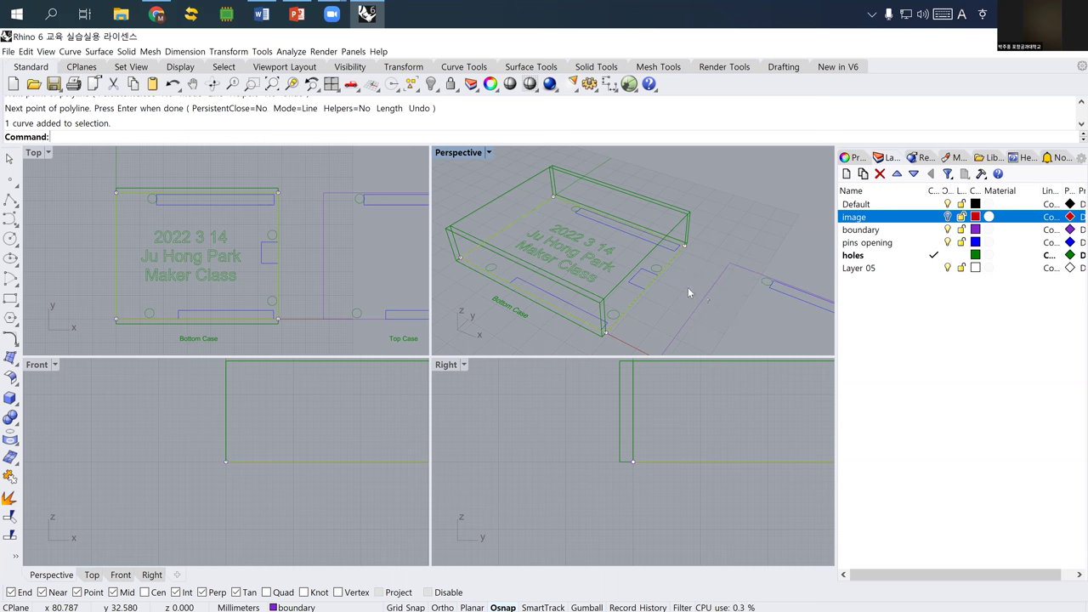
type("offset")
key("Return")
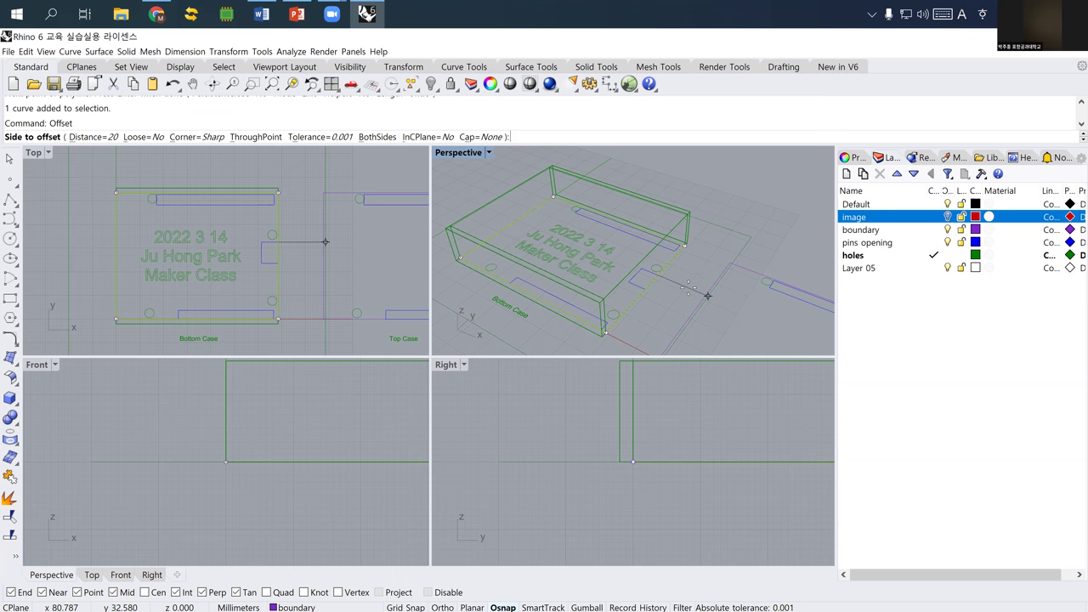
type("5")
key("Return")
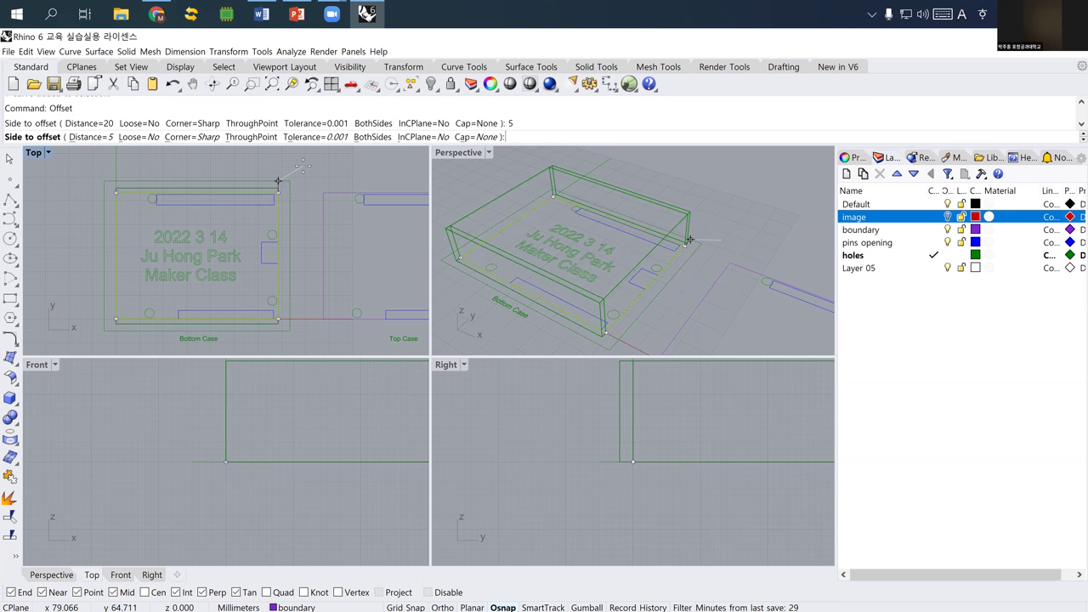
left_click(289, 186)
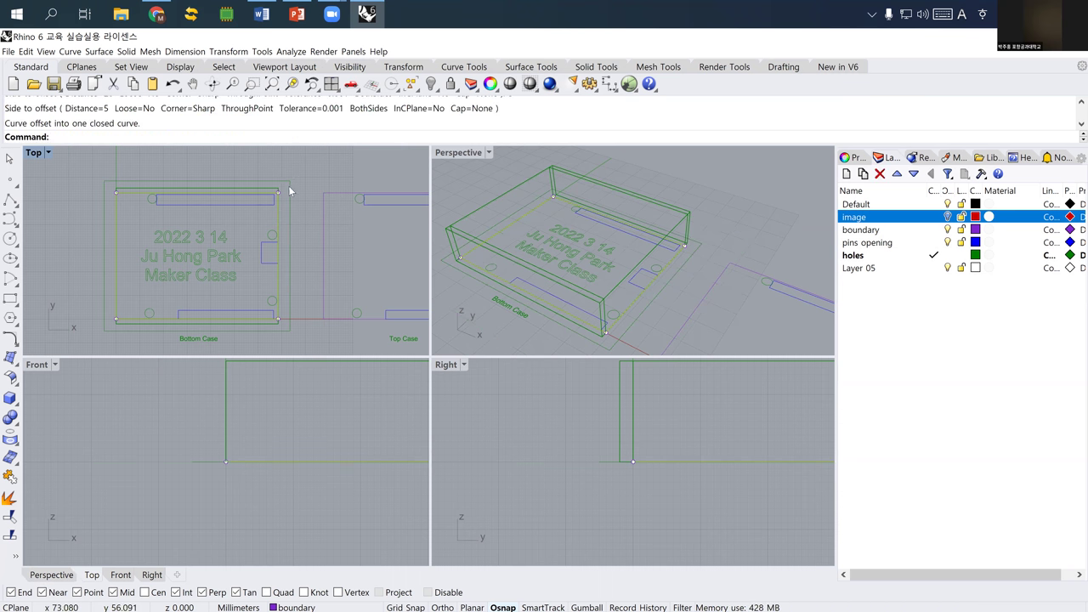
left_click(288, 185)
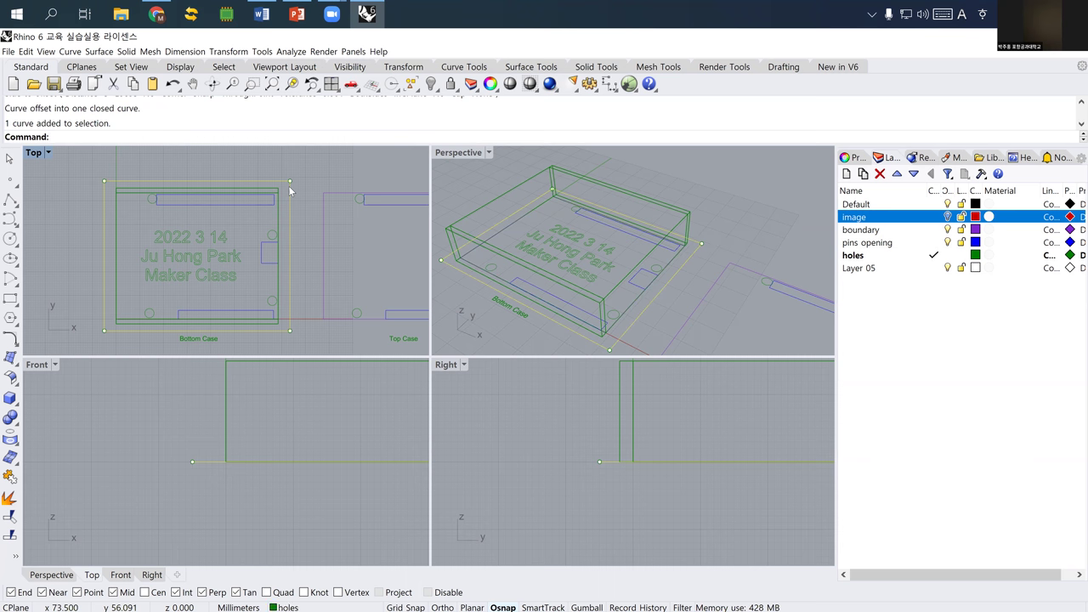
- Pick the inner box extrusion from the overlapping objects at the corner and hide it
left_click(273, 190)
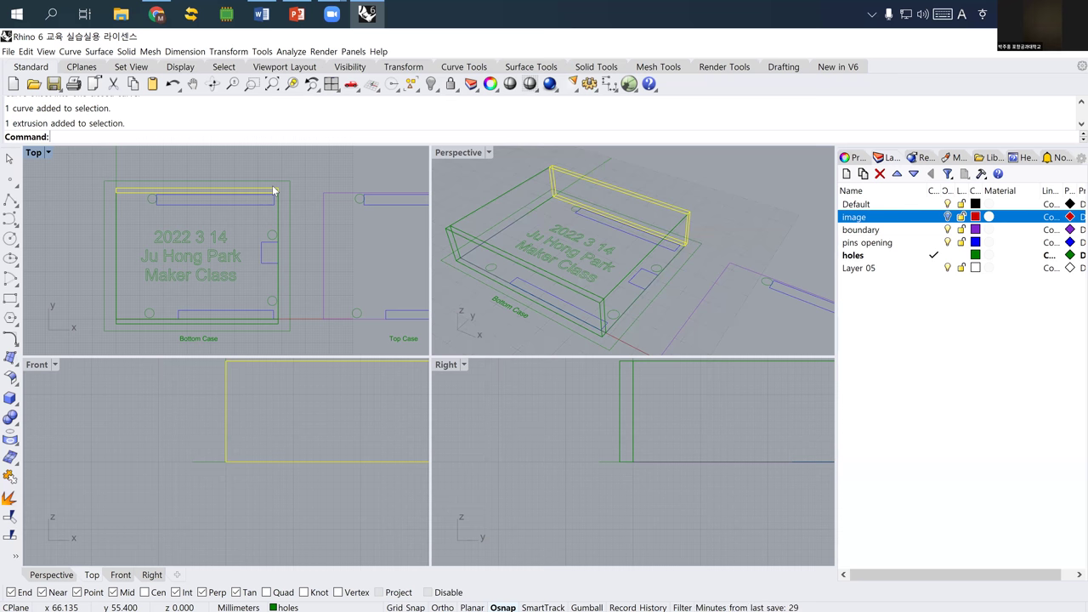
right_click_drag(261, 219, 283, 244)
right_click_drag(516, 251, 514, 289)
scroll(514, 289, "up", 6)
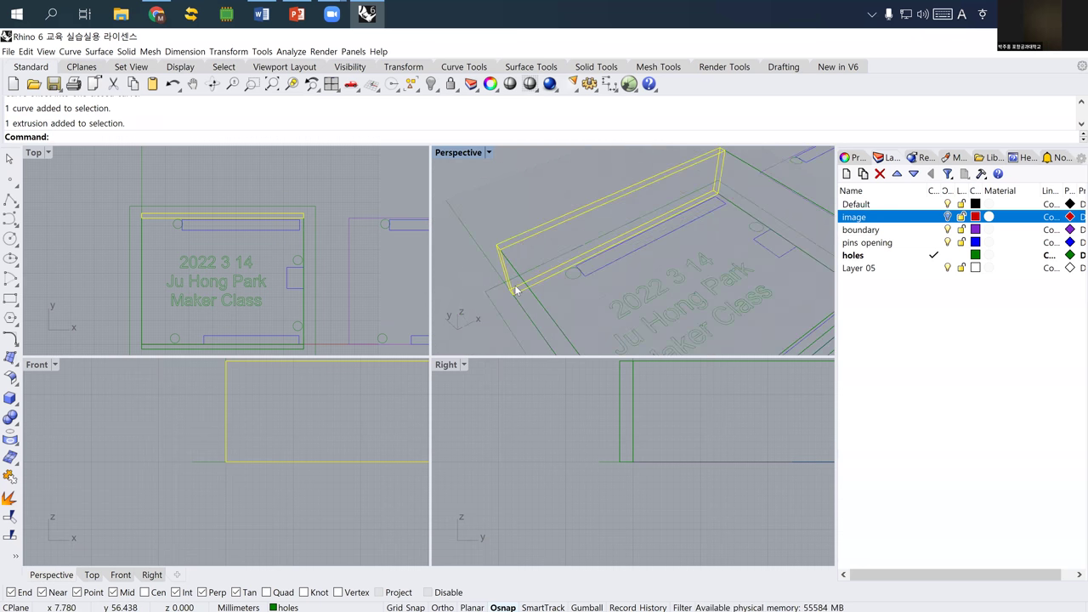
left_click(488, 323)
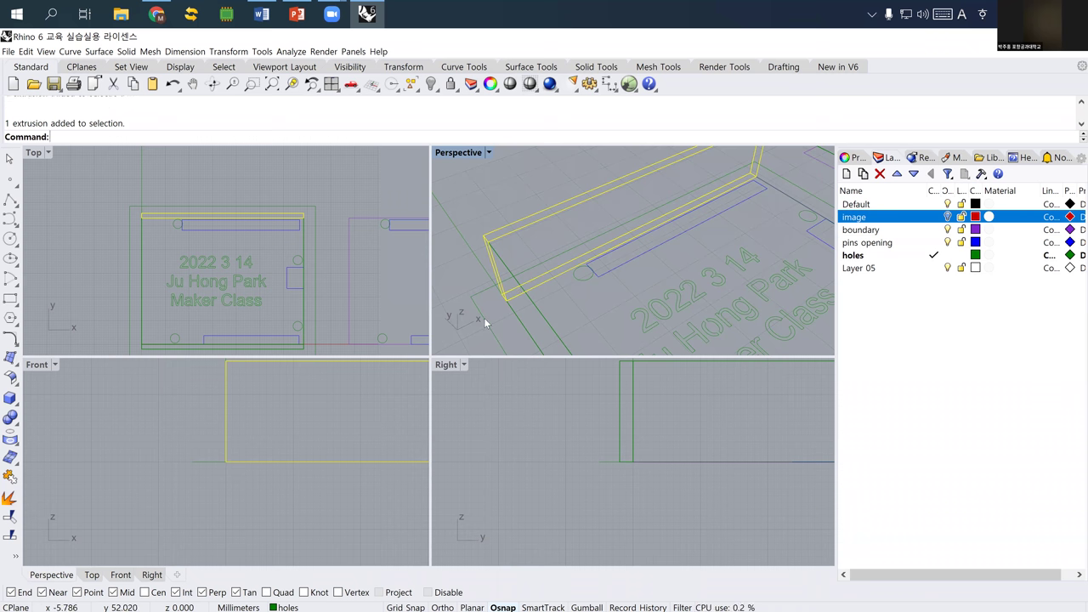
left_click(497, 266)
left_click(521, 305)
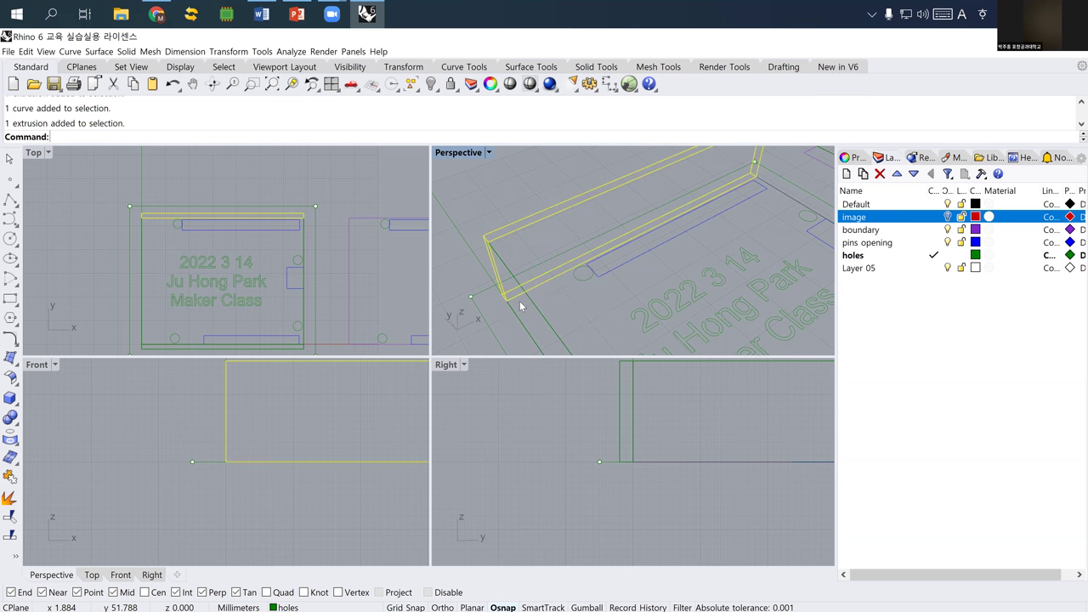
left_click(551, 328)
type("hide")
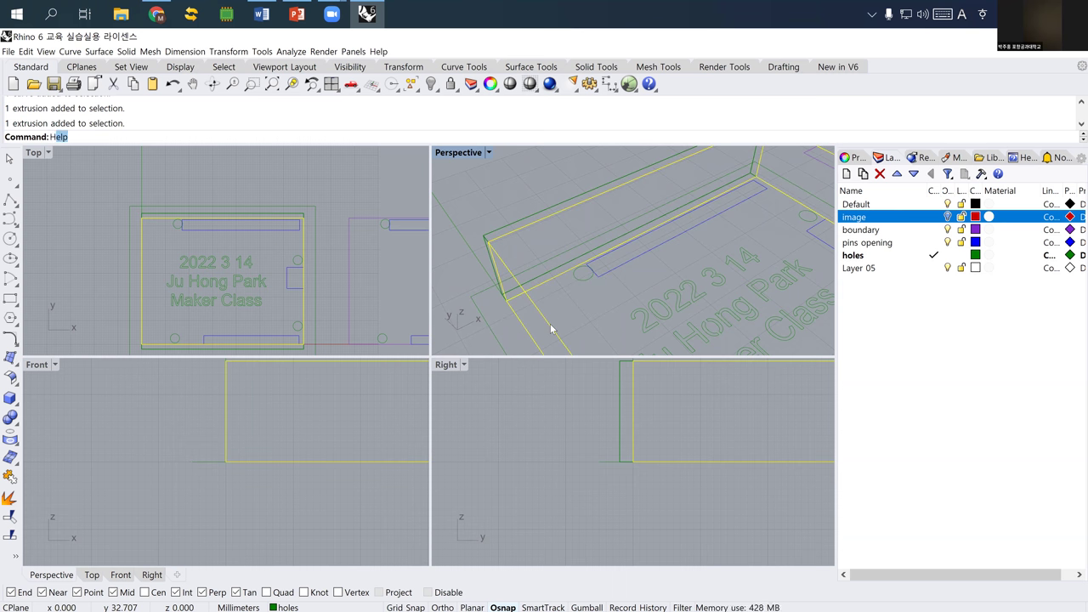
key("Return")
- Bring the remaining long wall into view and select the wall panel
right_click_drag(594, 312, 575, 323)
key("Up")
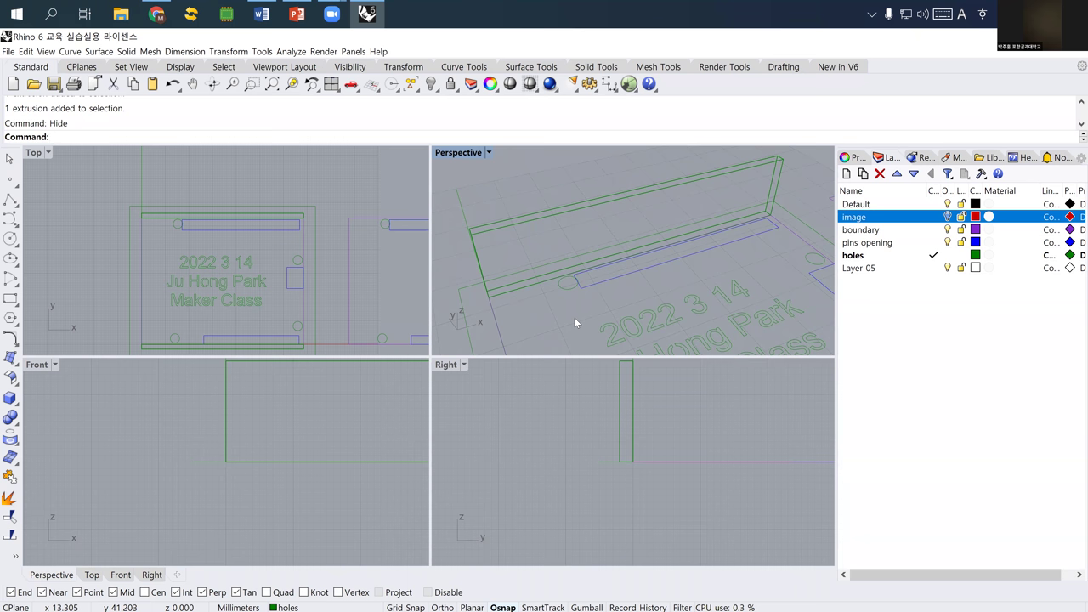
right_click_drag(539, 284, 508, 294)
left_click(503, 234)
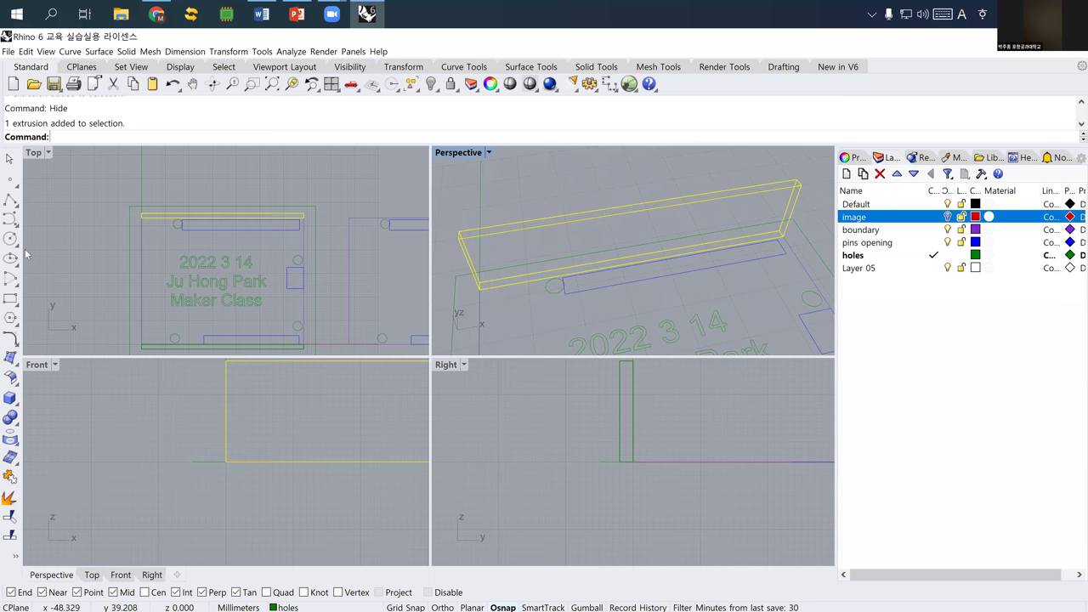
left_click(10, 298)
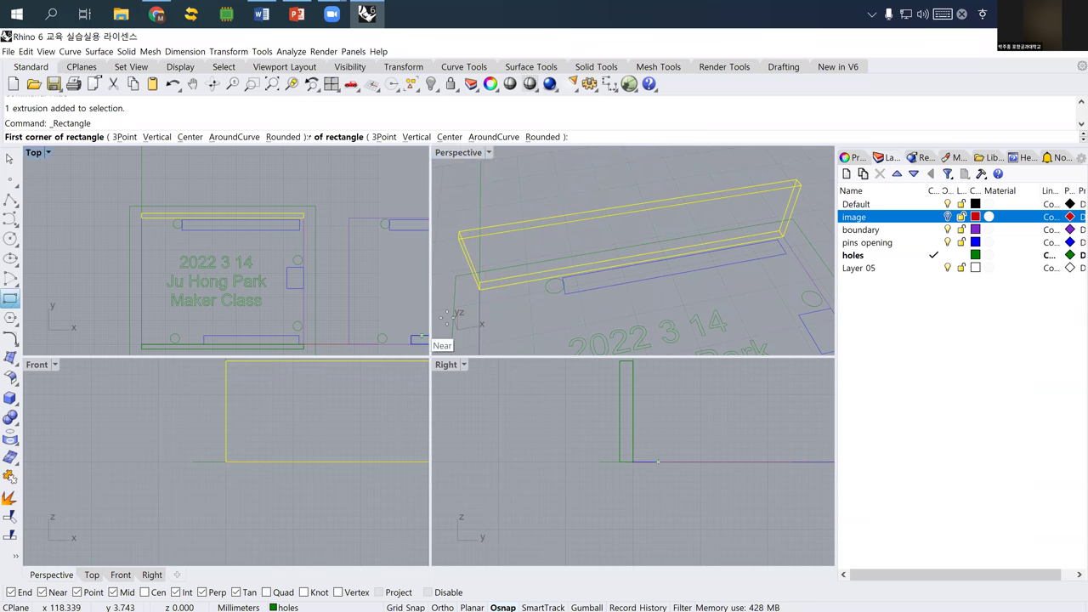
- Draw a rectangle from the wall corner to its far end and explode it into four lines
left_click(478, 289)
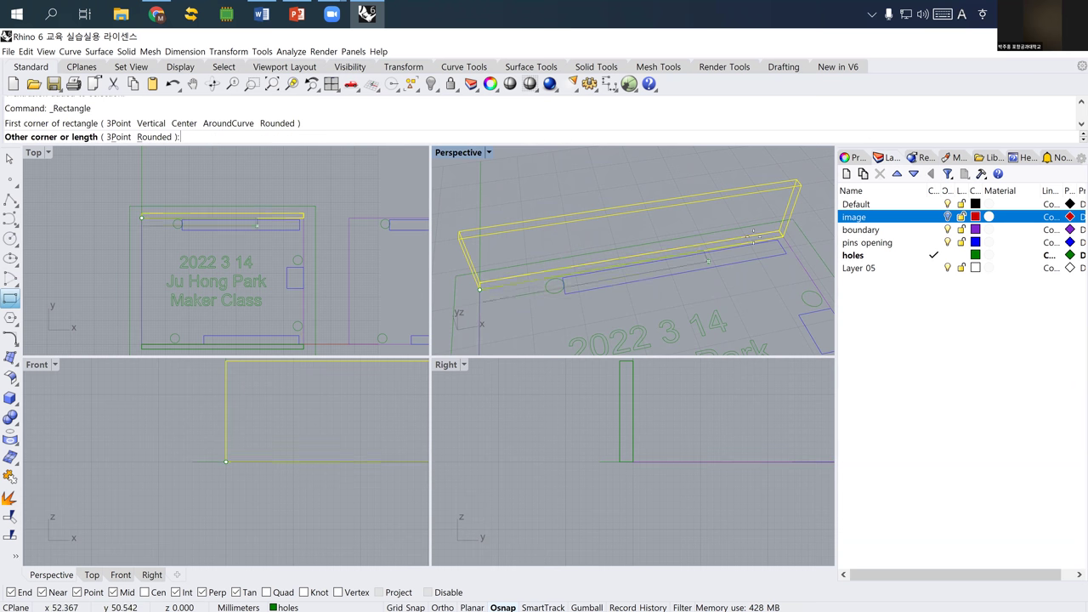
left_click(780, 232)
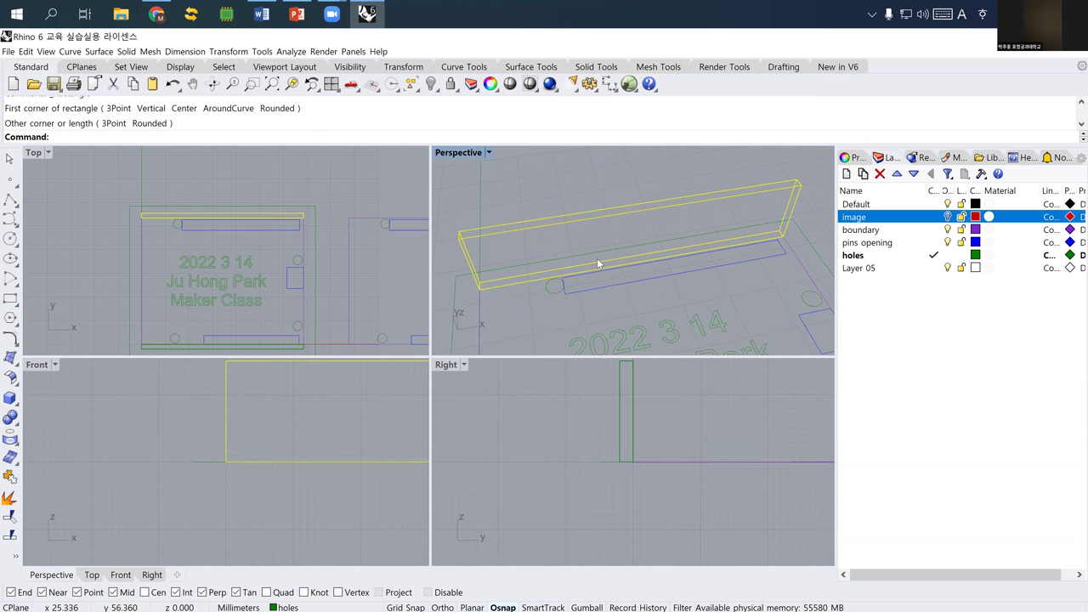
left_click(598, 258)
left_click(636, 293)
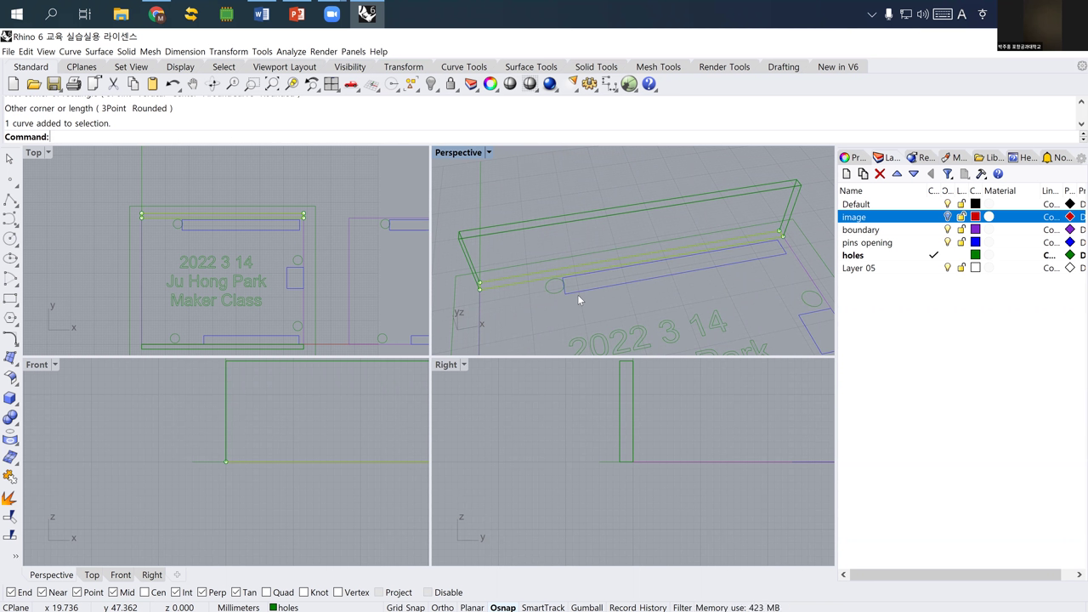
type("Explode")
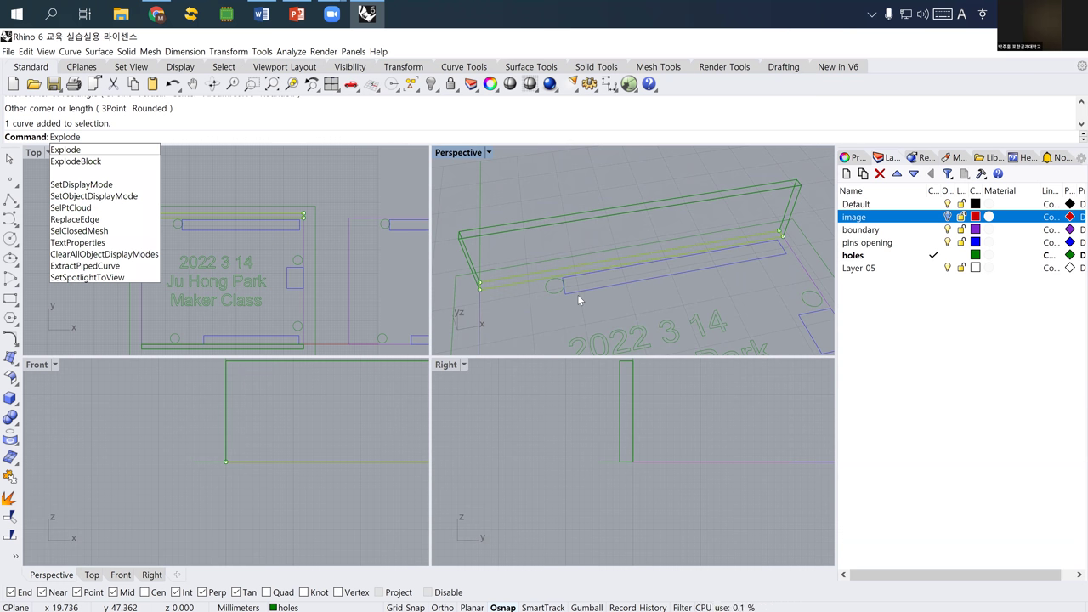
key("Return")
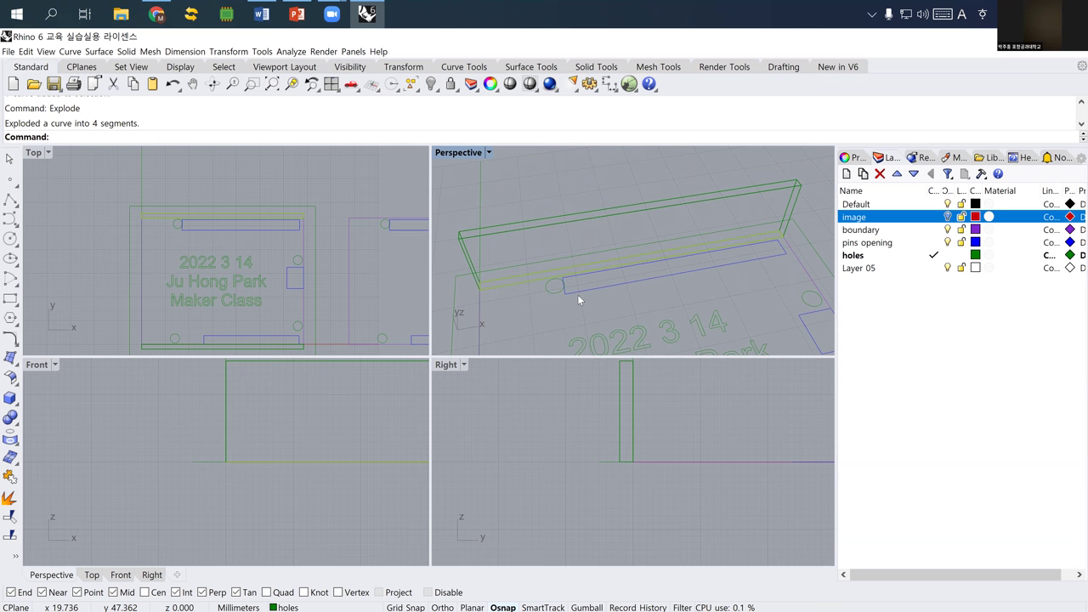
- Select the wall's long edge line from the overlapping objects
left_click(499, 287)
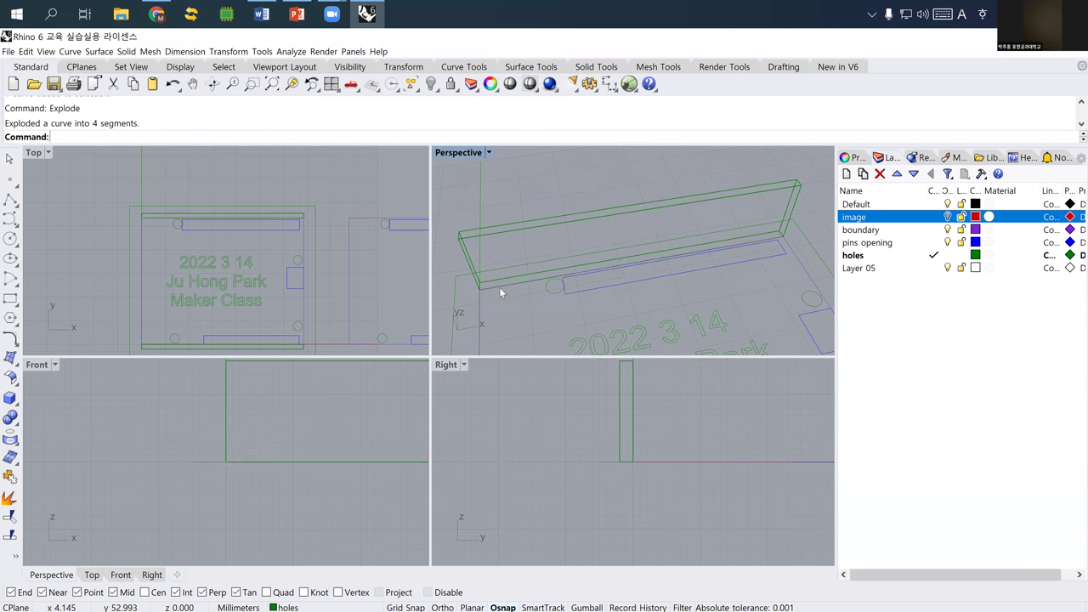
left_click(535, 319)
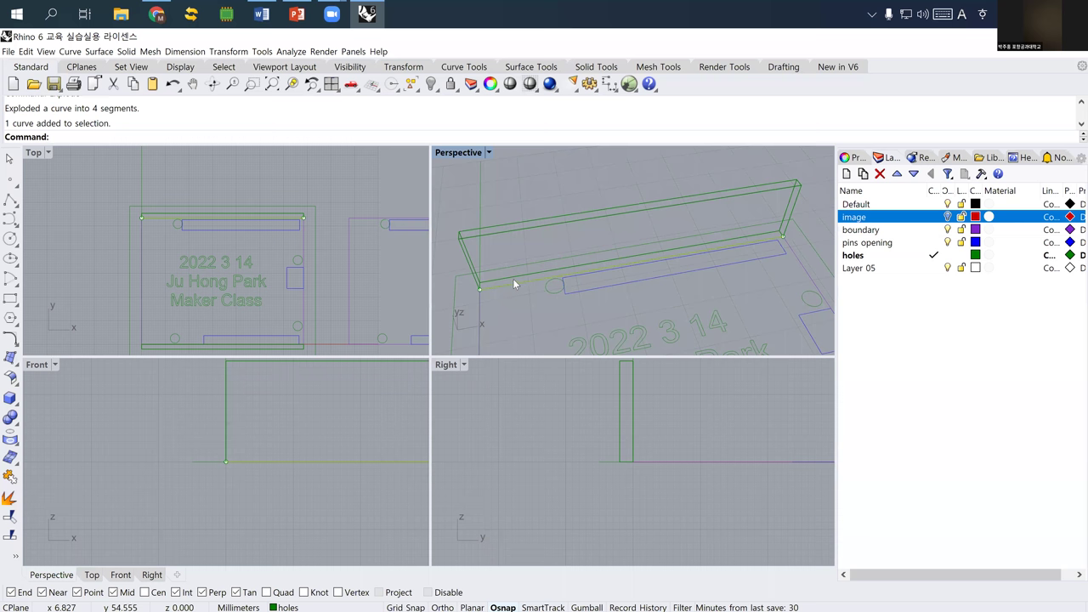
left_click(514, 278)
left_click(553, 307)
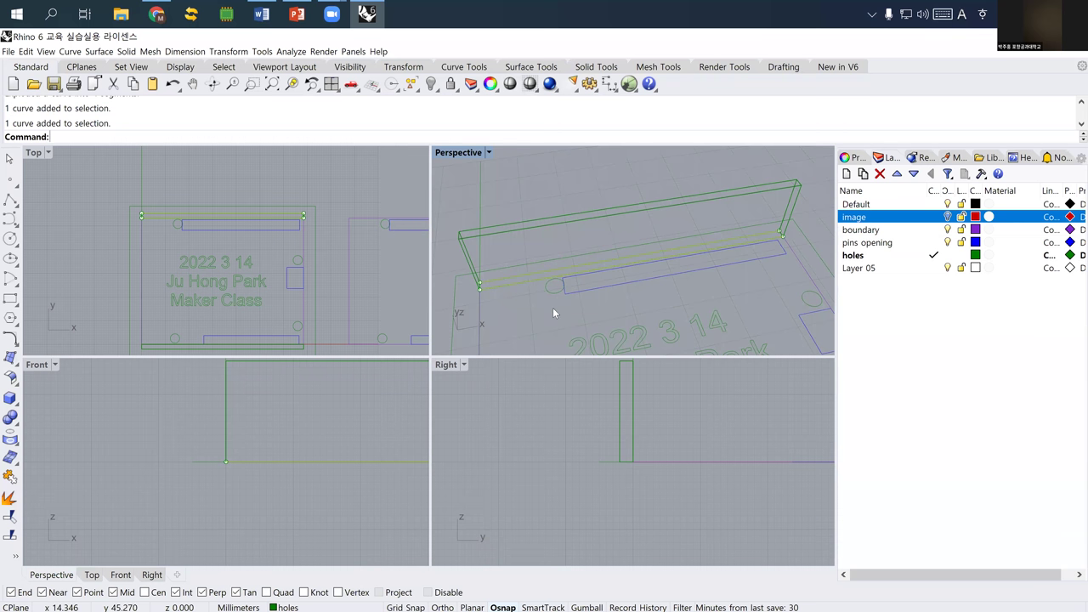
- Run Divide on the selected long edge line with 3 segments, placing division points
type("Divide")
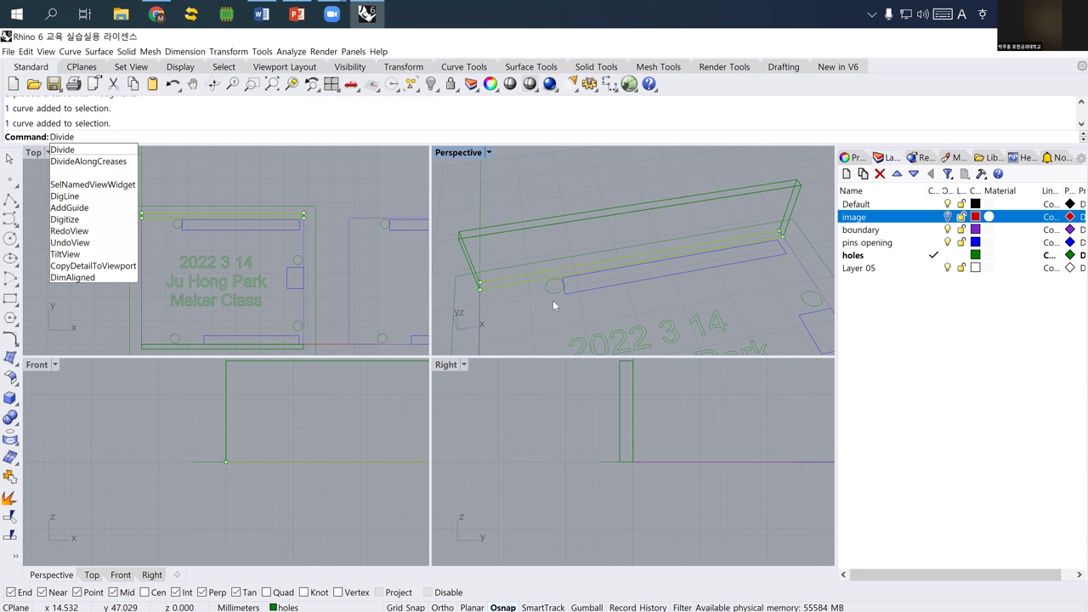
type("3")
key("Return")
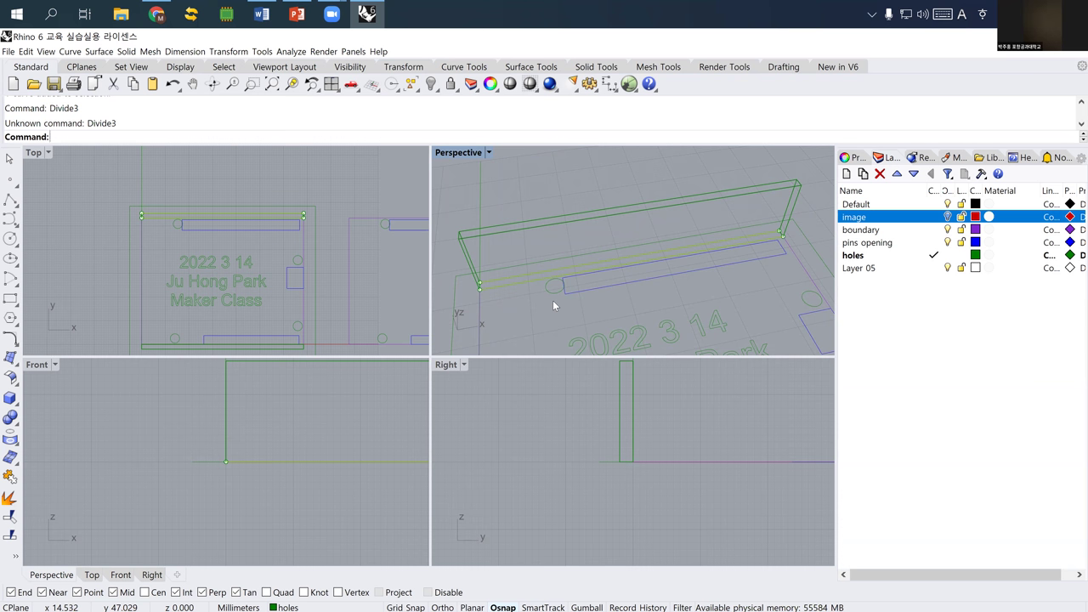
type("Divide")
key("Return")
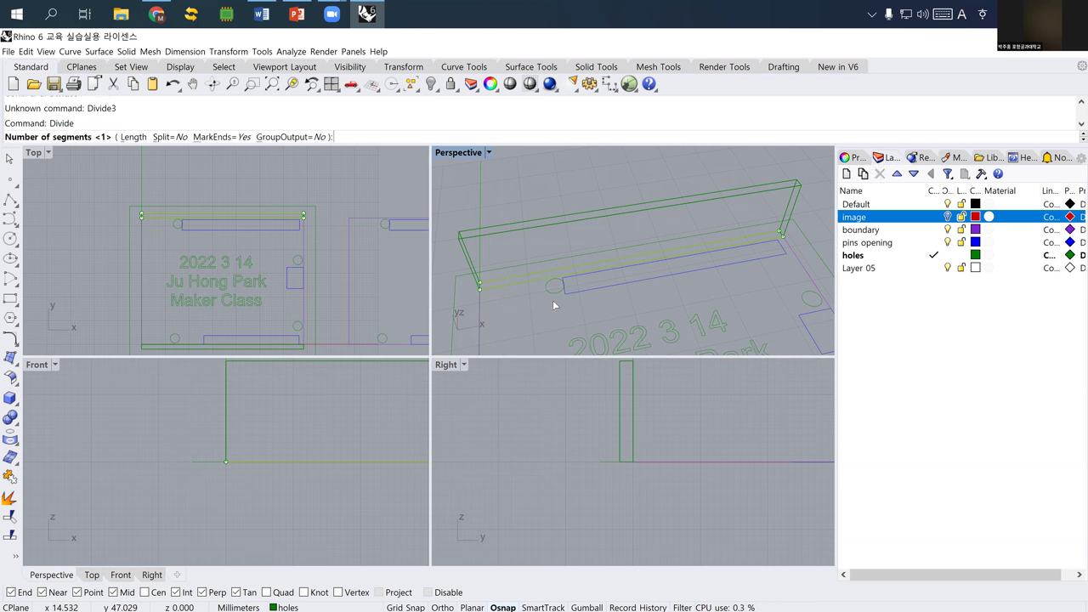
type("3")
key("Return")
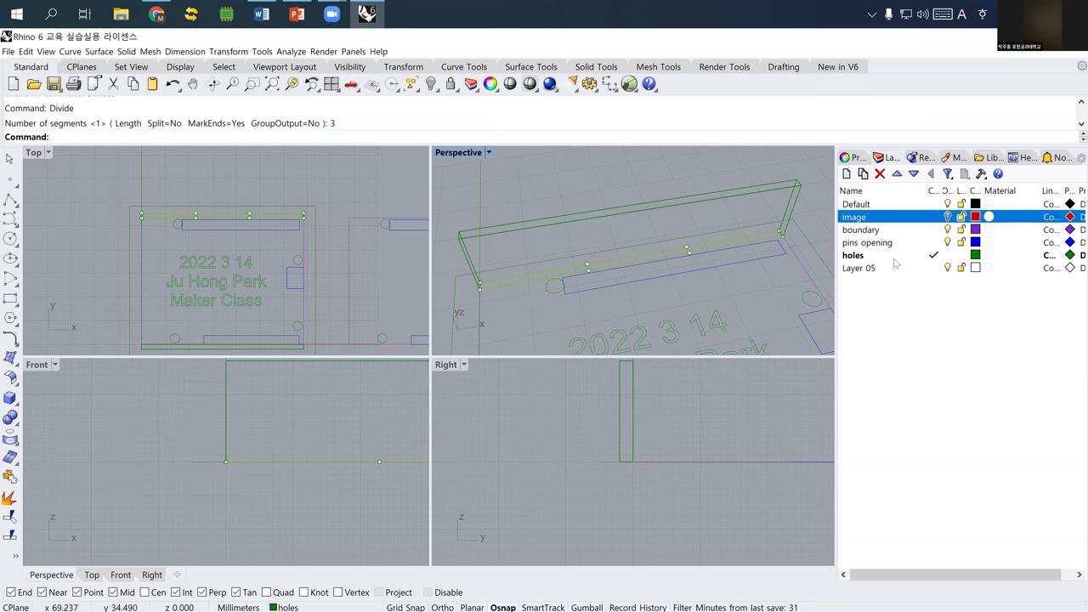
- Make Layer 05 current and rename it 'laser cutting'
double_click(861, 269)
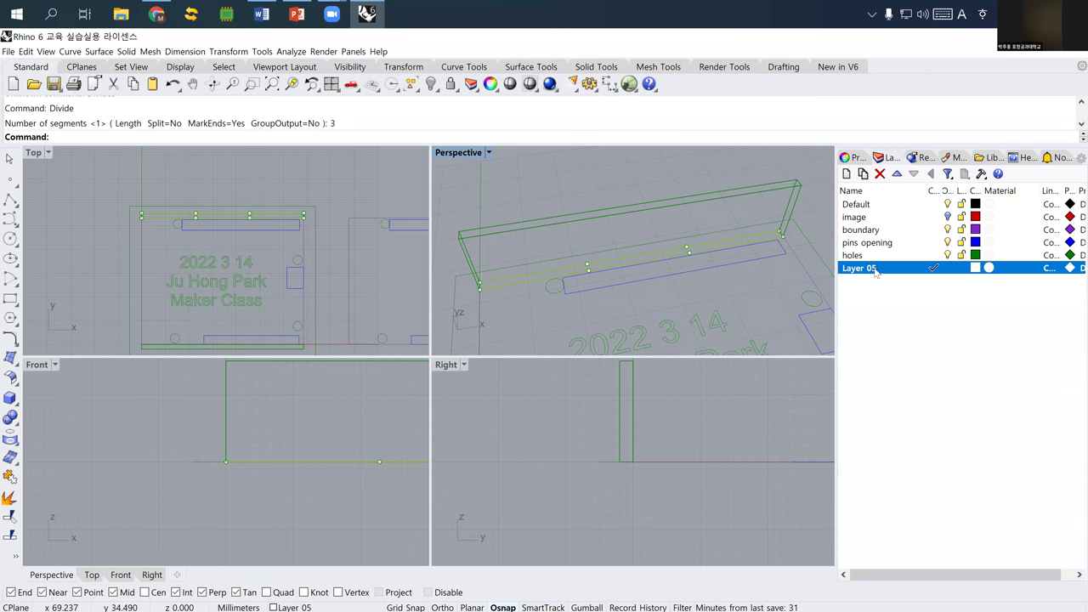
left_click(874, 270)
left_click_drag(871, 270, 829, 269)
type("l")
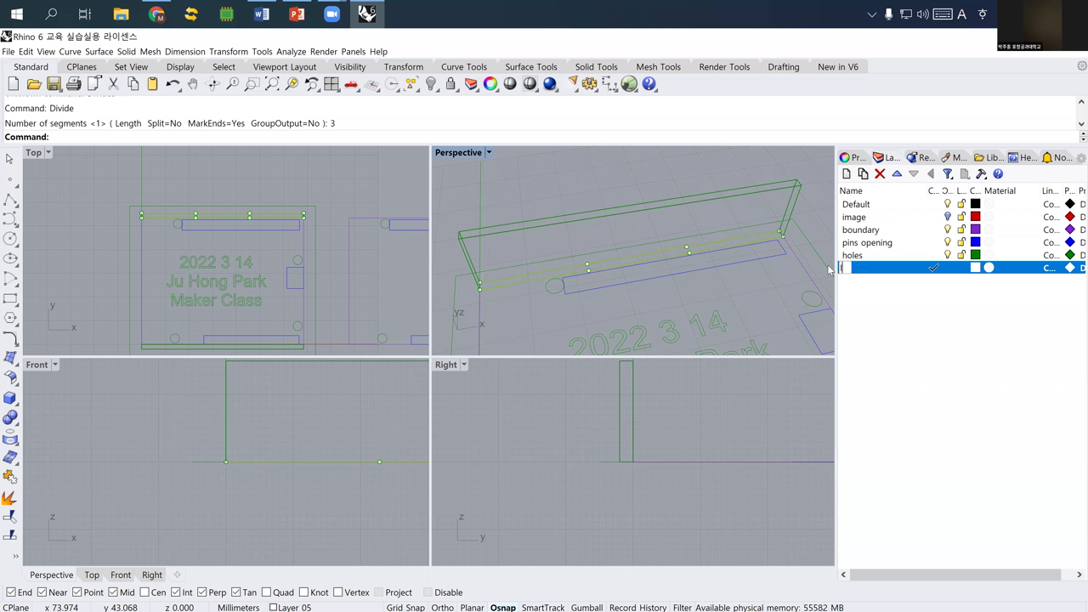
type("aser cutting")
key("Return")
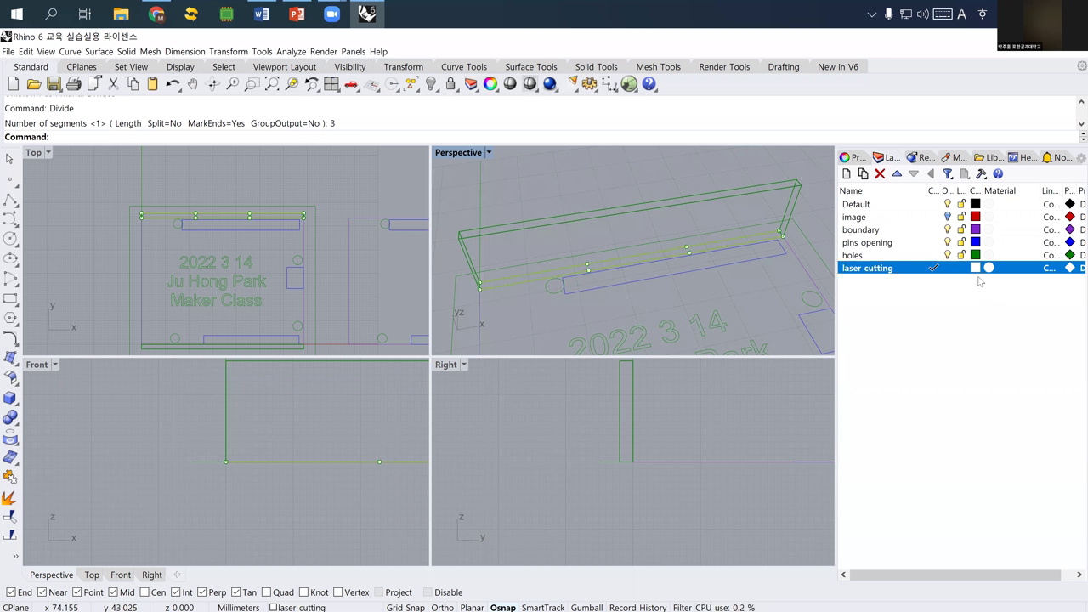
- Set the laser cutting layer's colour to Red
left_click(975, 268)
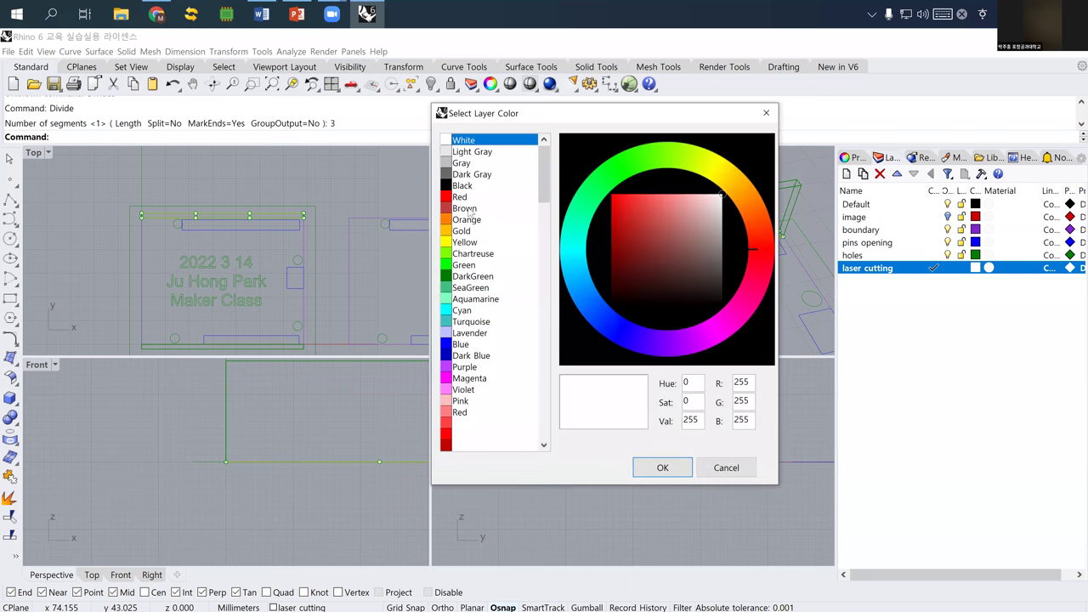
left_click(477, 209)
left_click(463, 196)
left_click(662, 467)
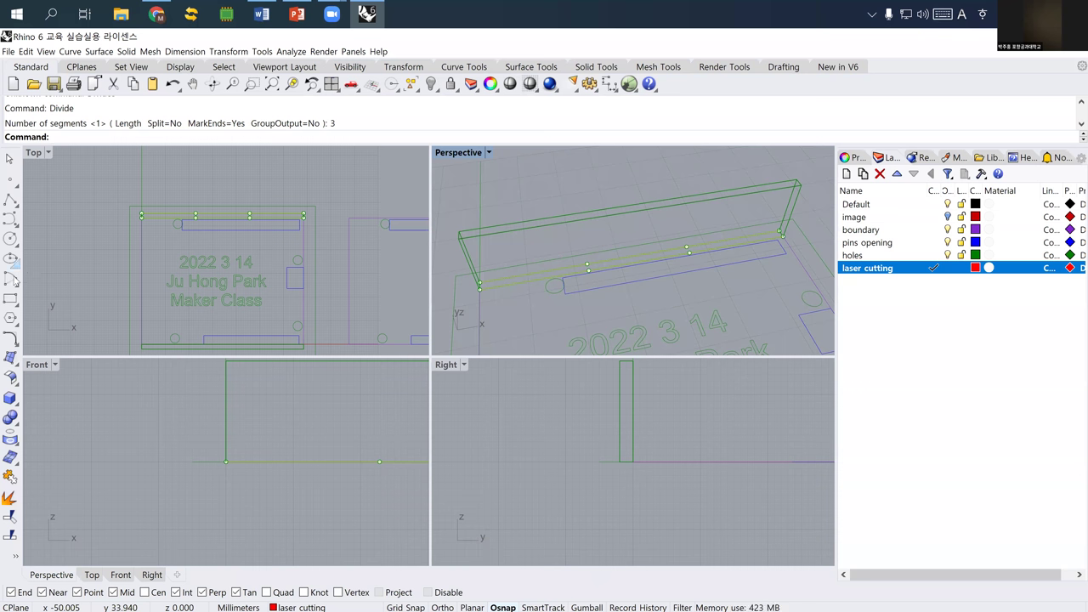
- Draw two rectangles along the panel's upper edge, then turn off the holes layer
left_click(10, 298)
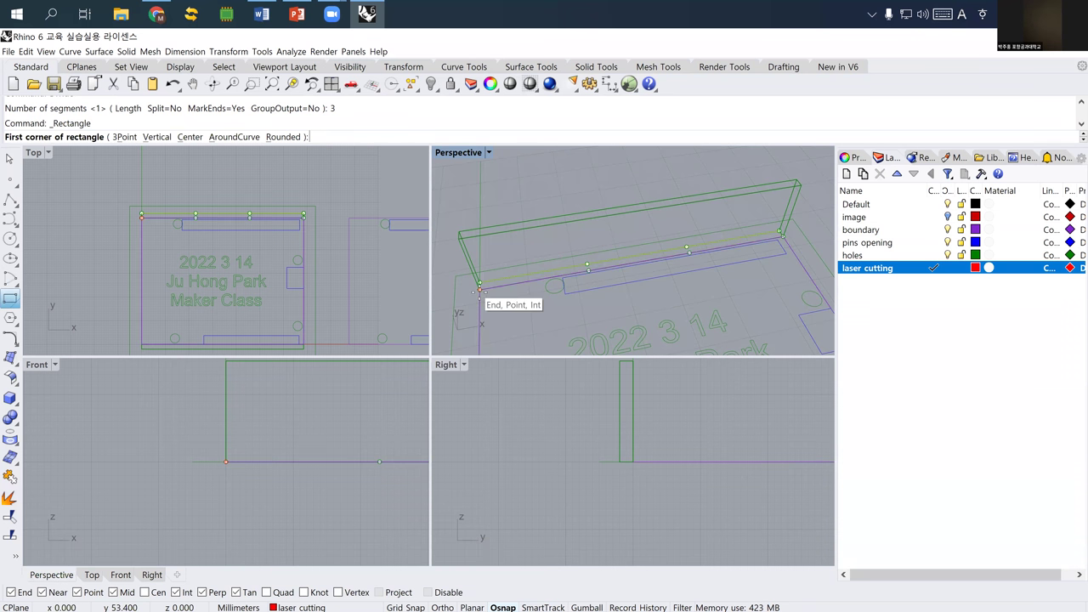
left_click(479, 289)
left_click(587, 269)
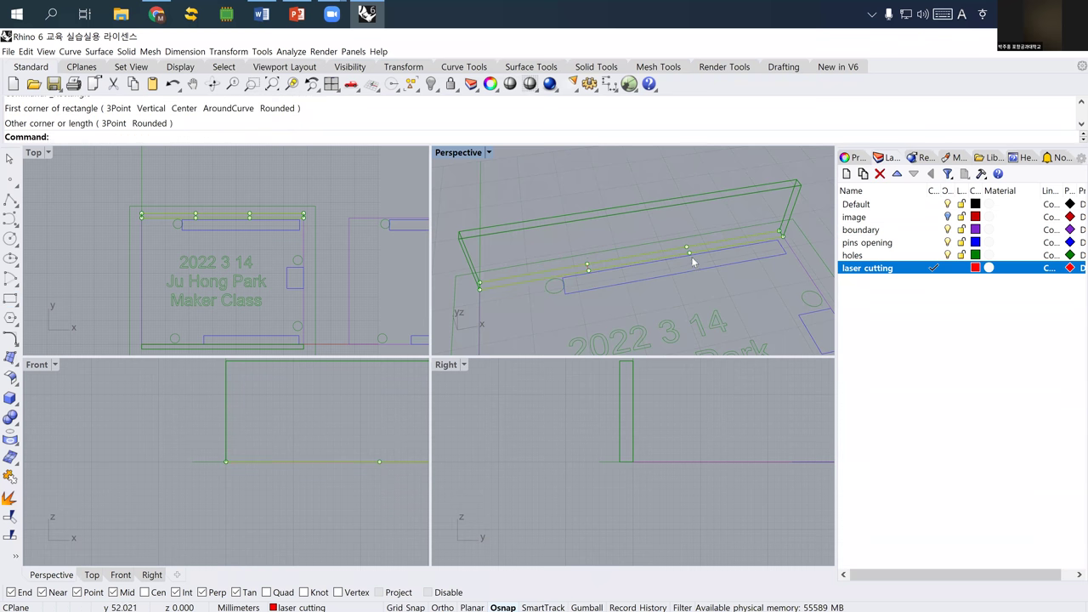
right_click(690, 256)
left_click(689, 254)
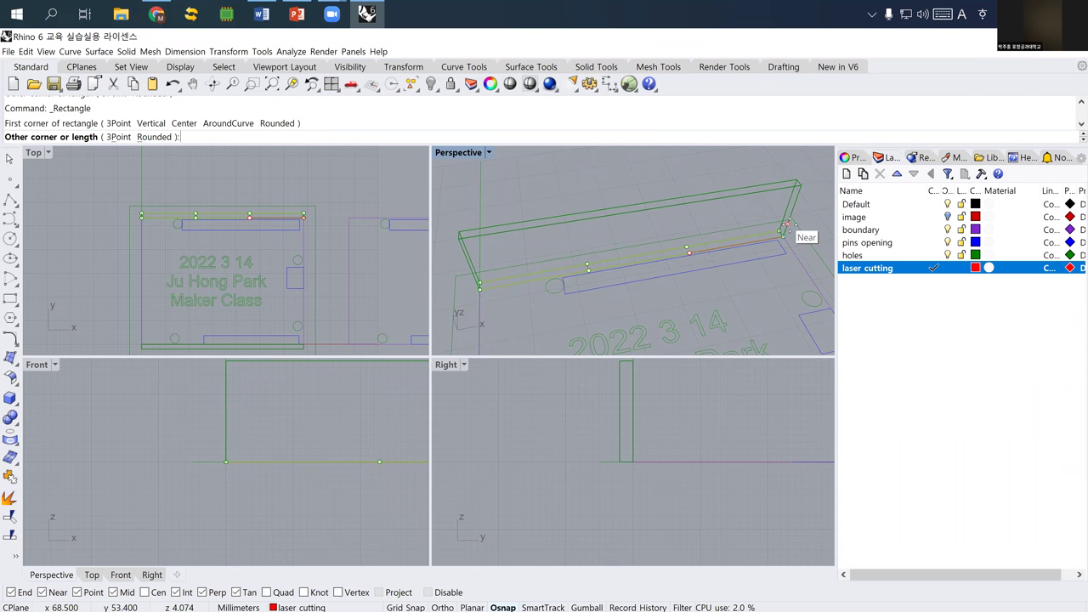
left_click(782, 233)
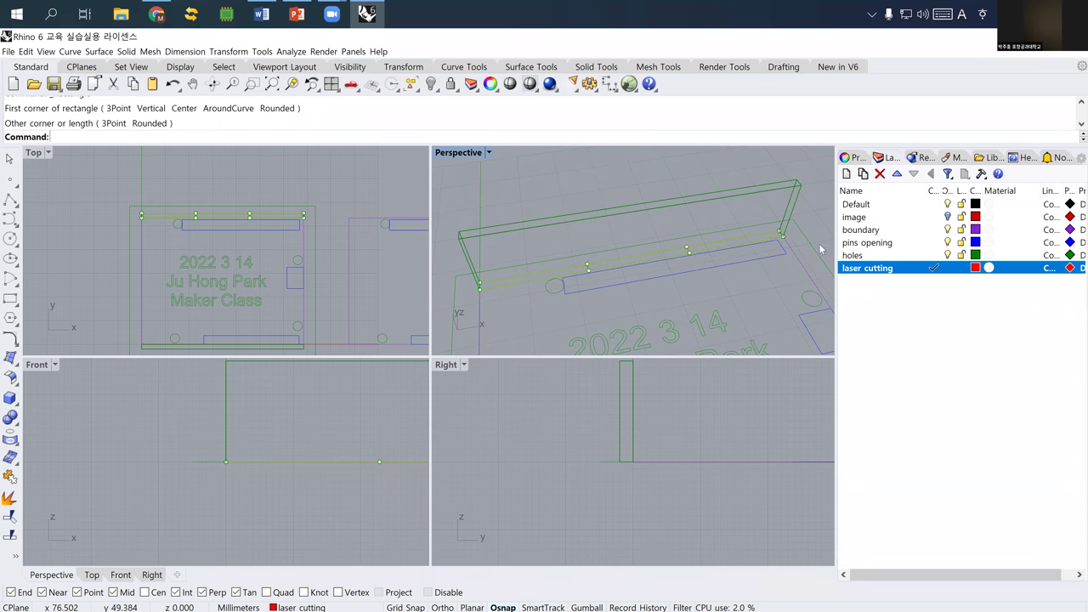
left_click(948, 255)
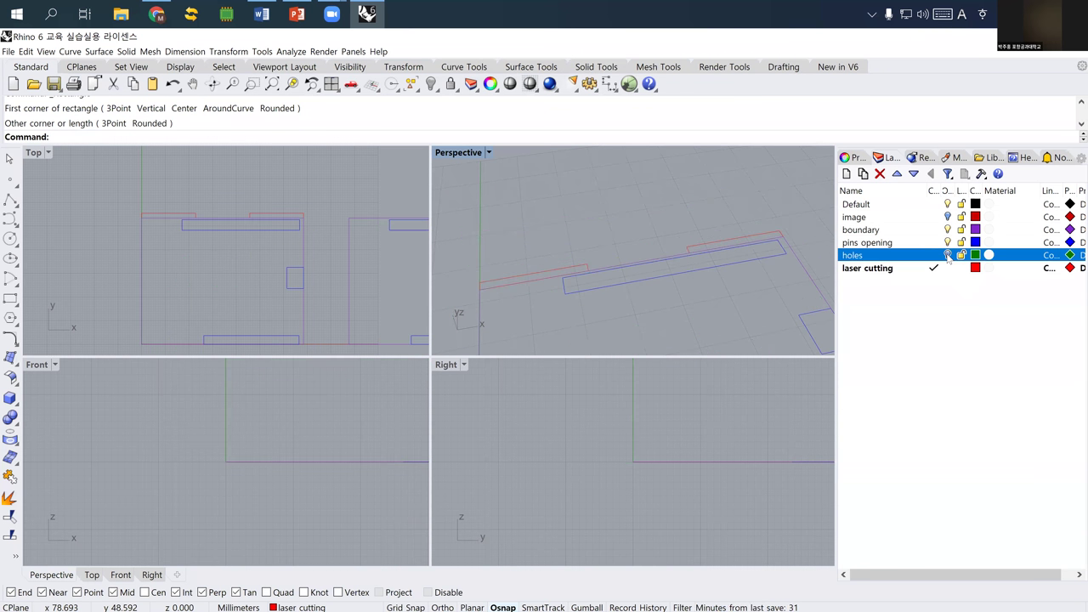
right_click_drag(683, 260, 590, 270)
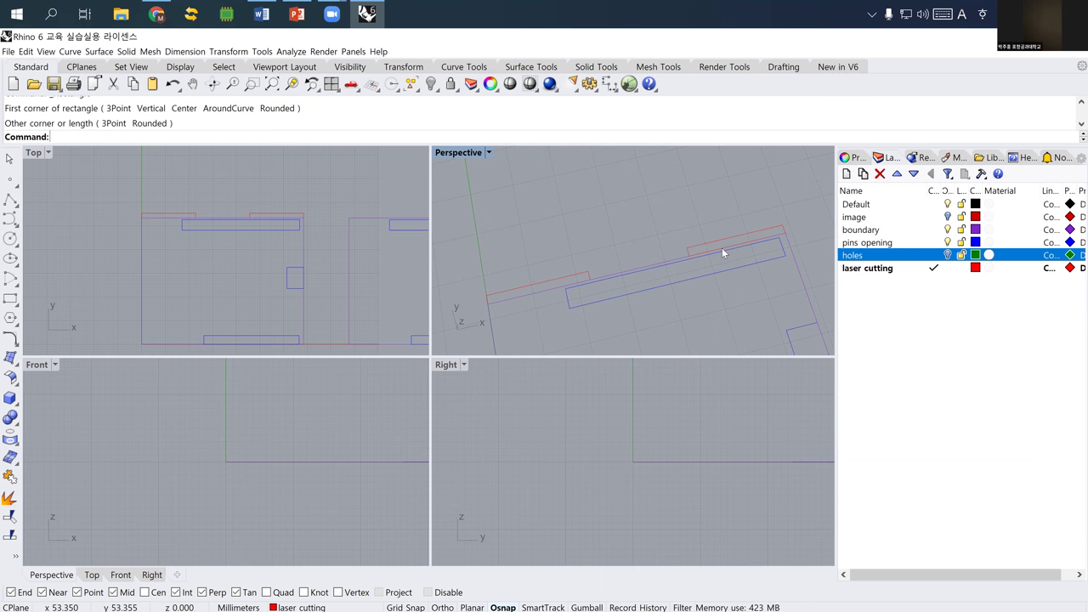
- Turn the holes layer back on and rename it 'side panel'
left_click(948, 255)
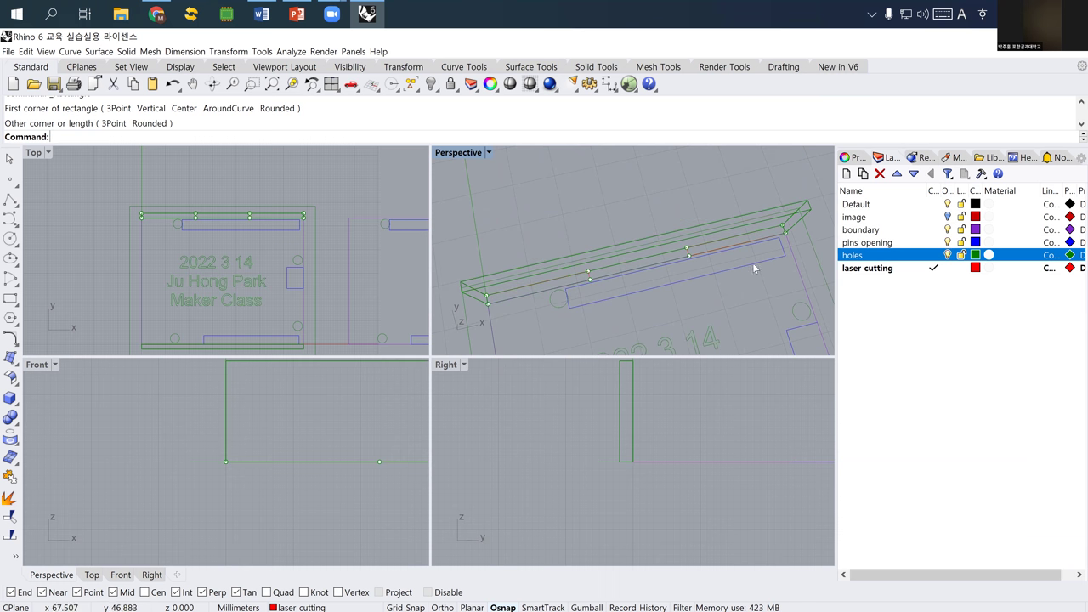
left_click(867, 255)
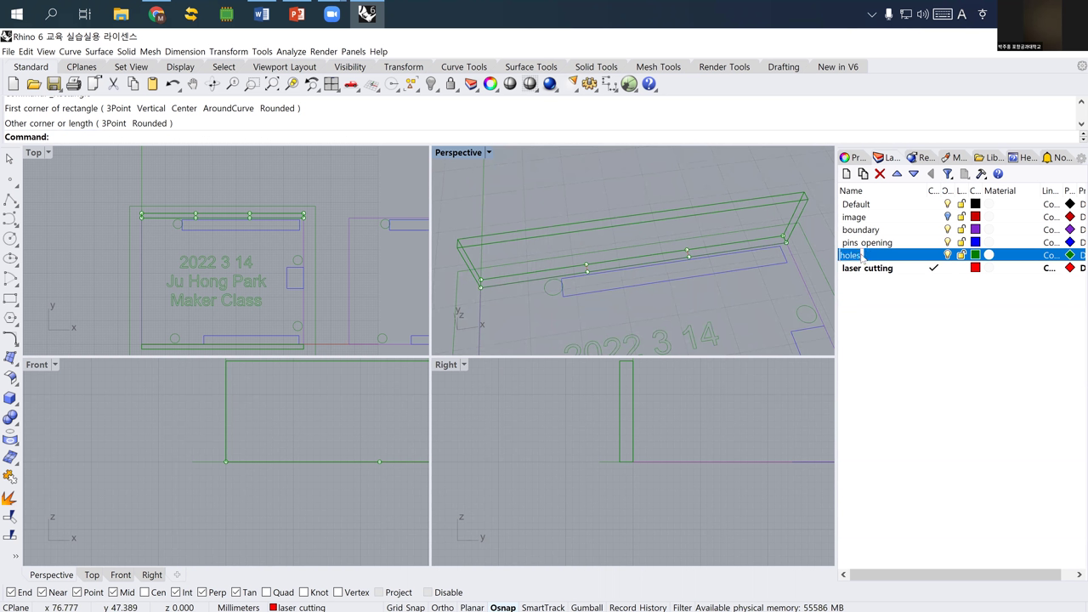
type("side")
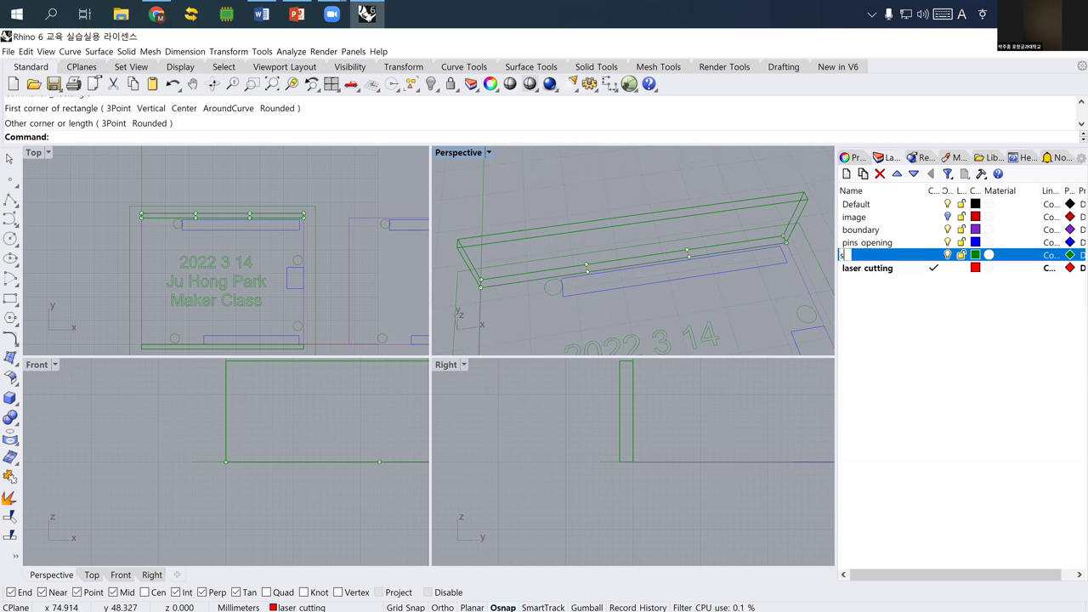
type(" panel")
key("Return")
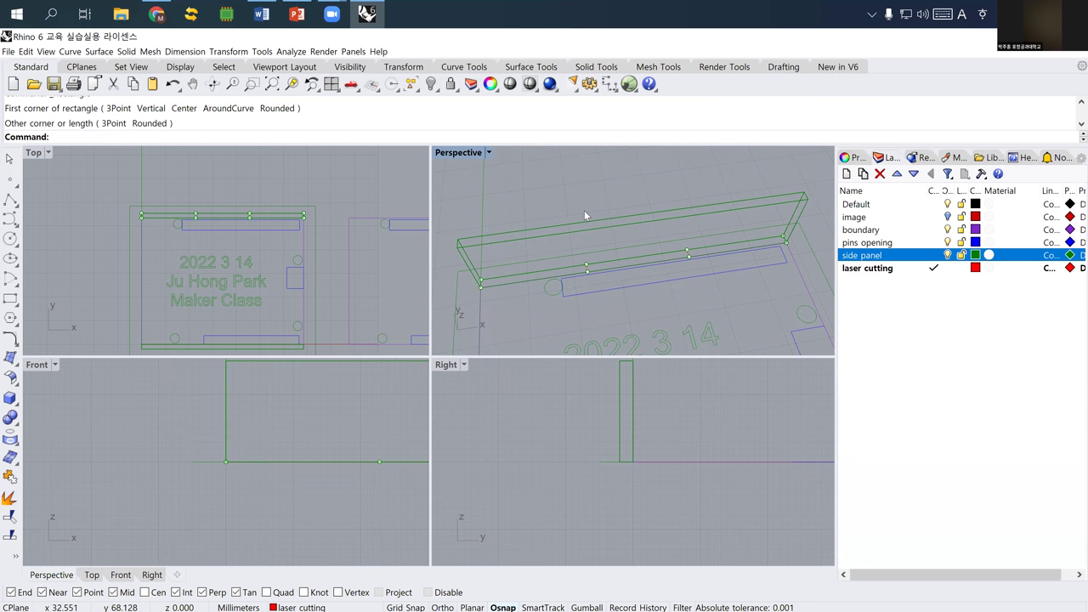
- Select the side panel extrusion and start Copy, briefly viewing its help page
left_click(580, 224)
scroll(575, 229, "down", 3)
right_click_drag(593, 220, 578, 244)
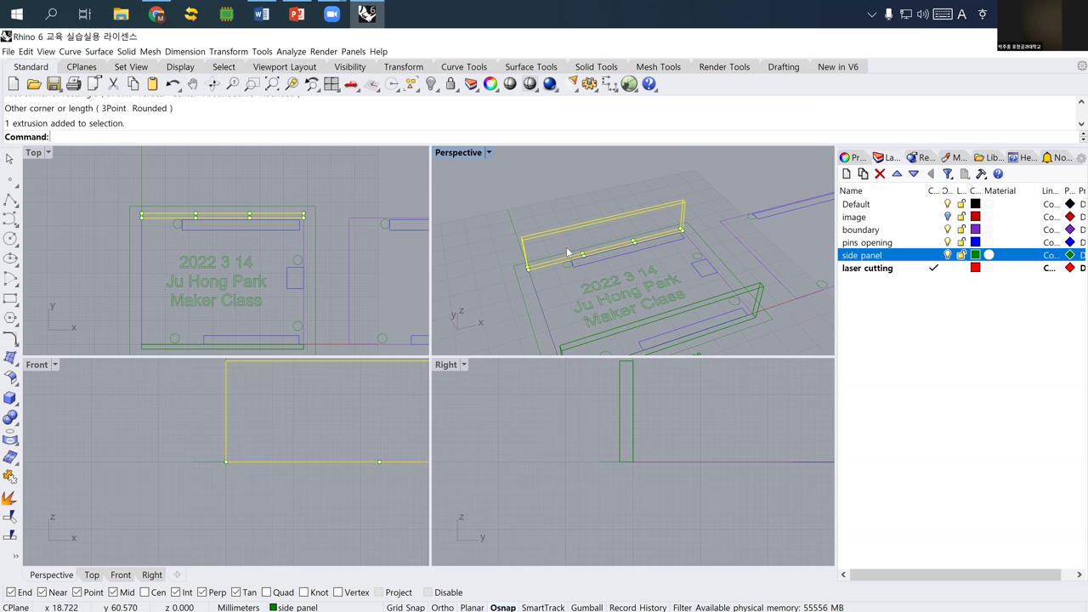
right_click_drag(612, 230, 622, 243)
type("copy")
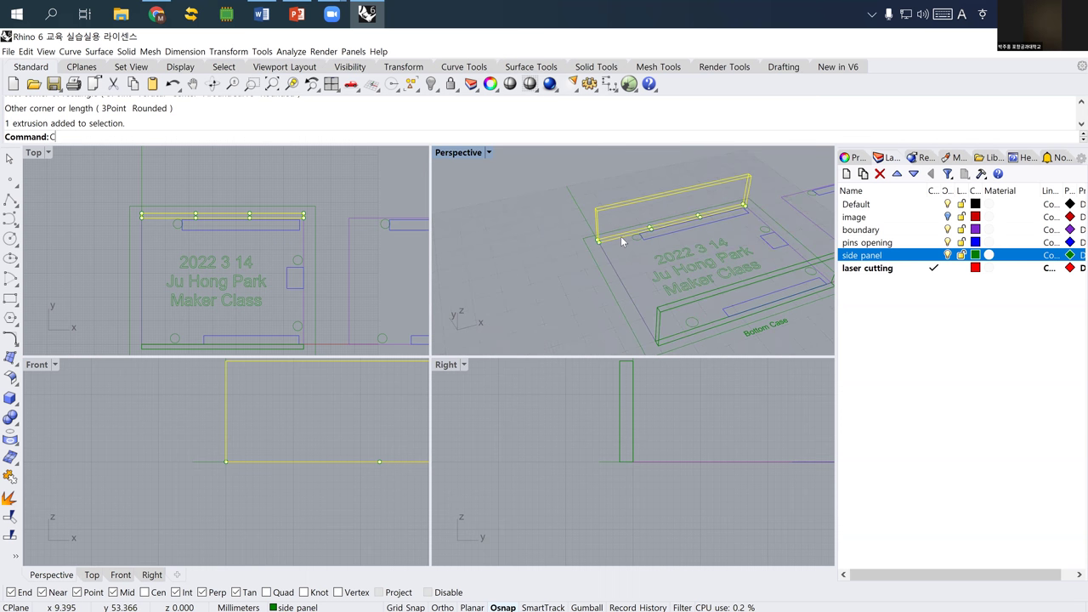
key("Return")
key("F1")
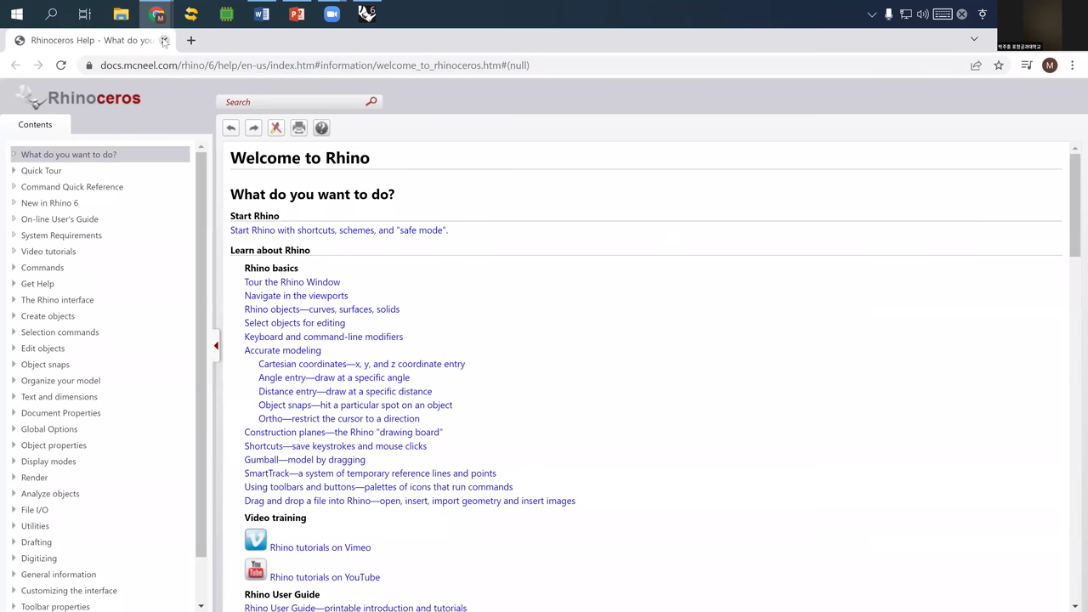
left_click(164, 40)
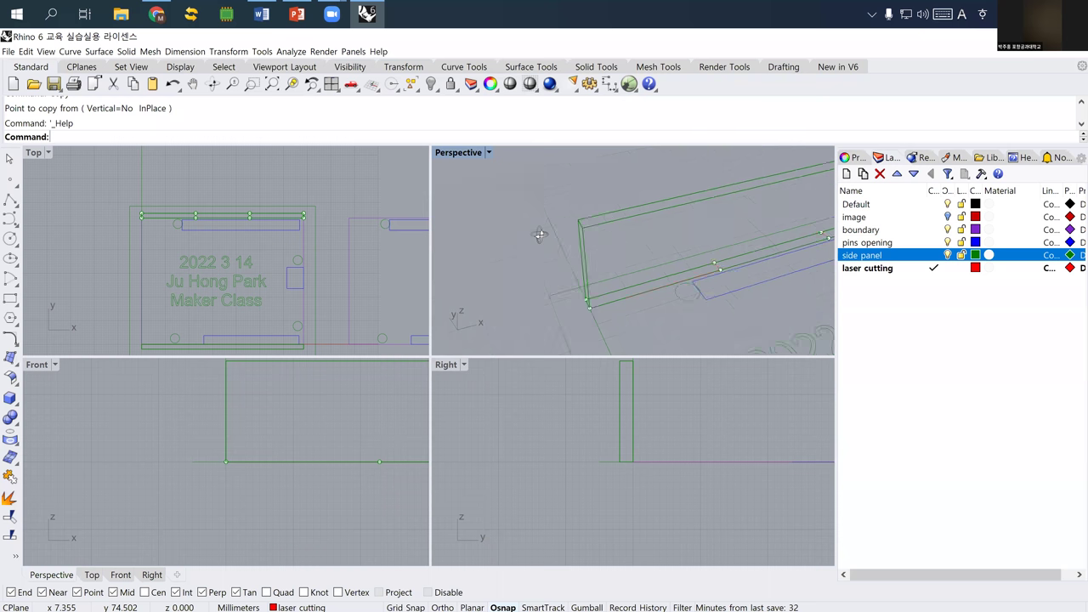
right_click_drag(539, 236, 525, 286)
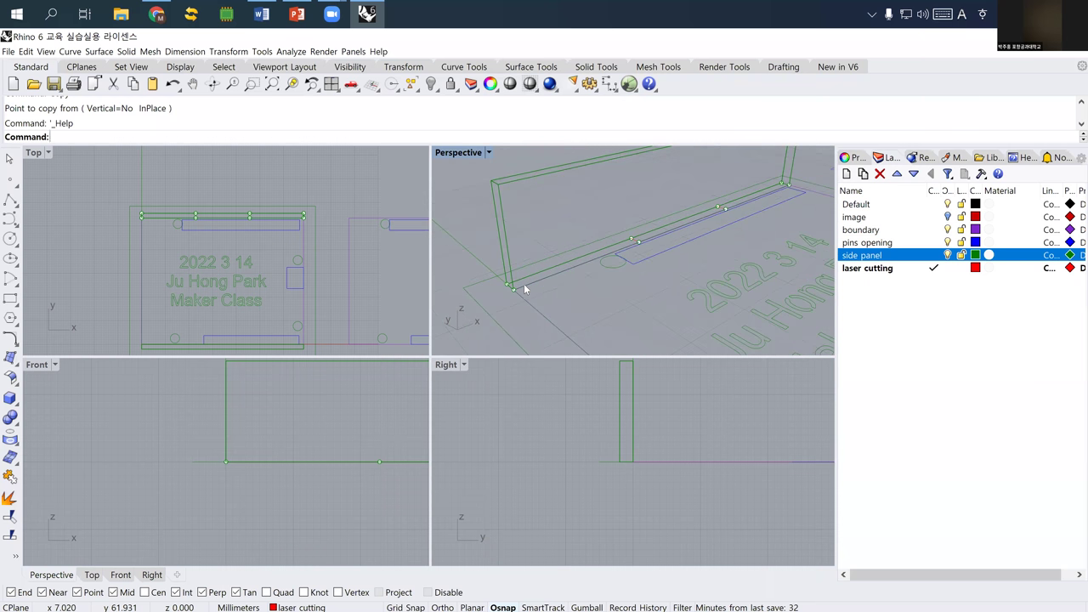
- Select an edge curve of the side panel from the overlapping objects
left_click(534, 289)
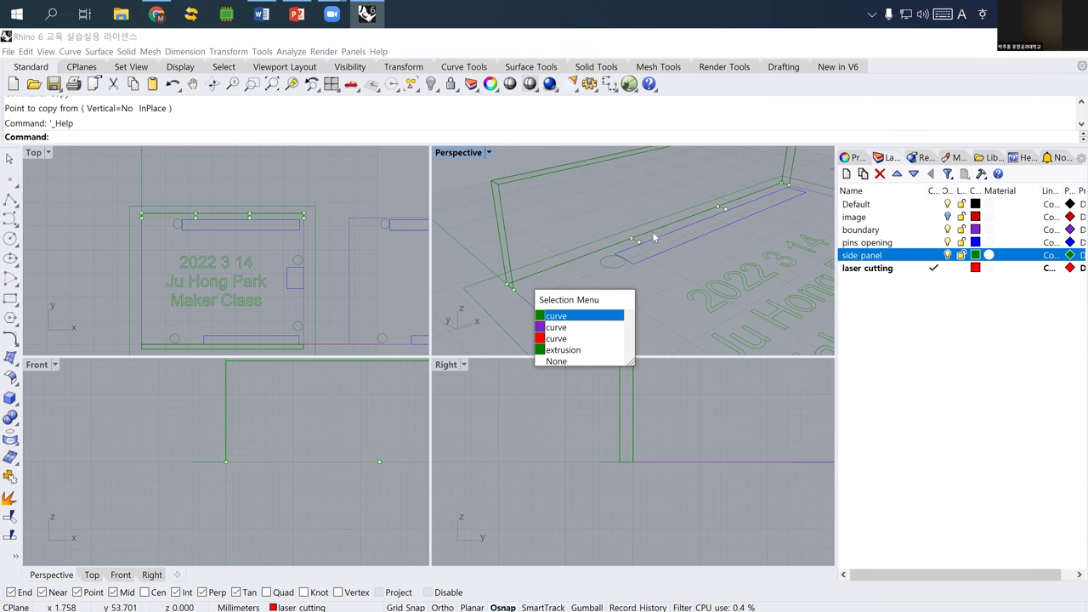
key("Return")
right_click_drag(633, 273, 523, 300)
scroll(523, 300, "up", 4)
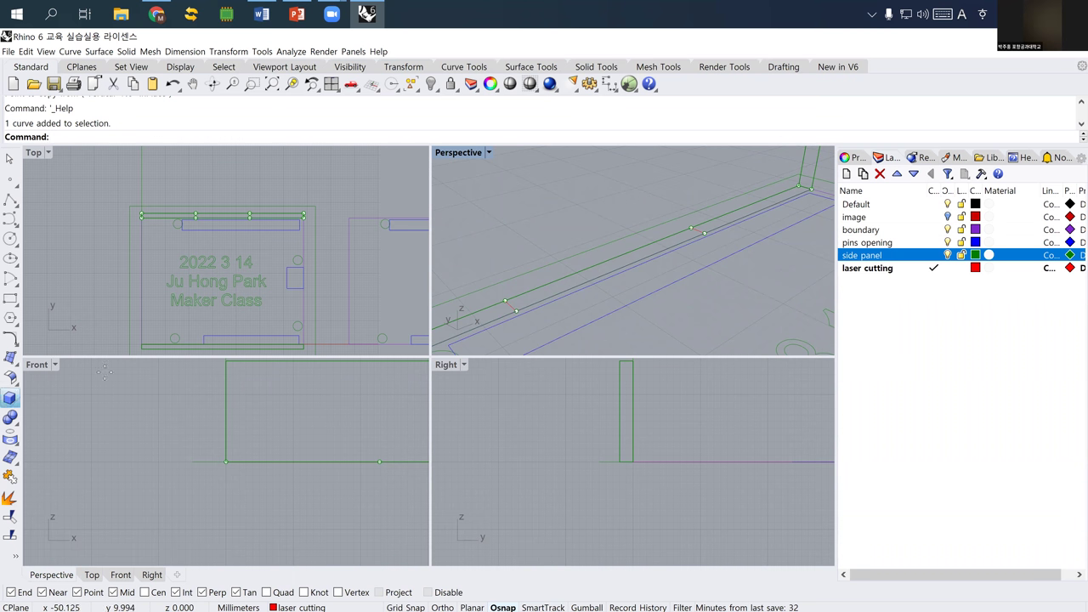
- Draw a box between the edge's division points with height -2, then select it
left_click(9, 397)
left_click(516, 311)
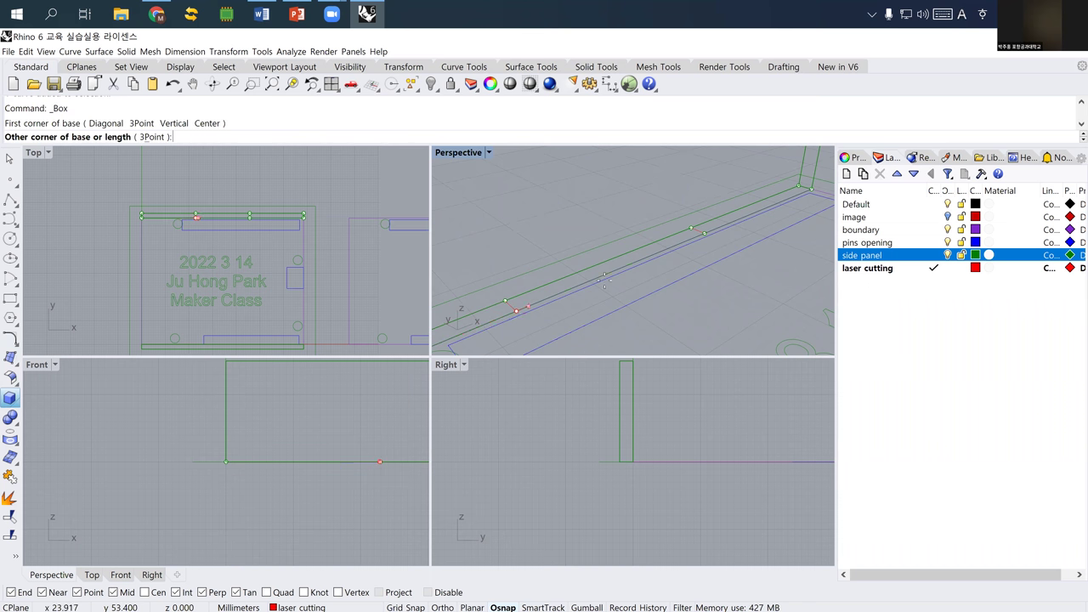
left_click(692, 229)
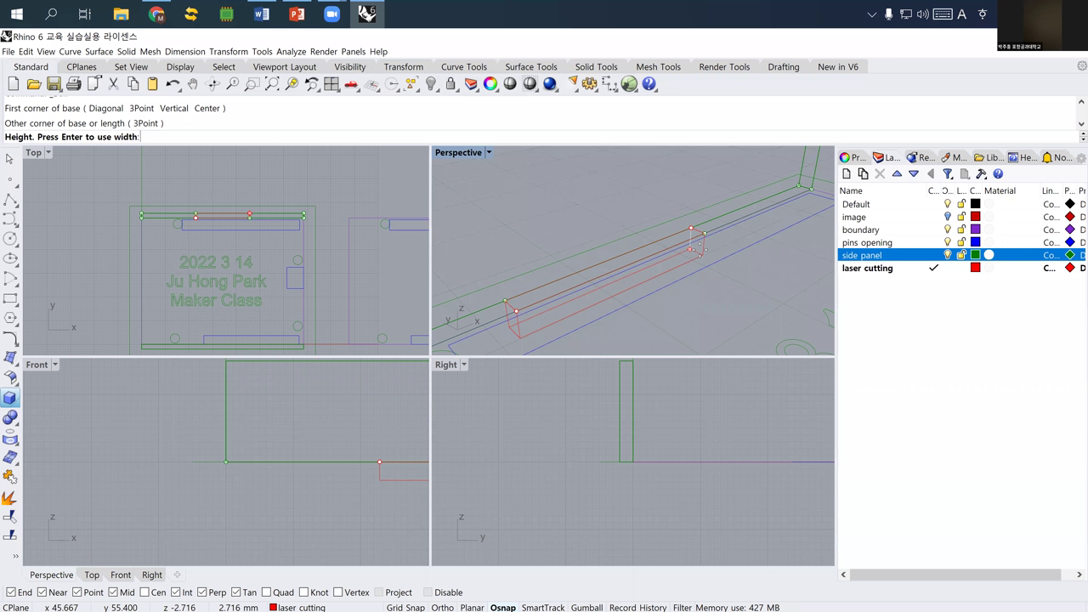
type("2")
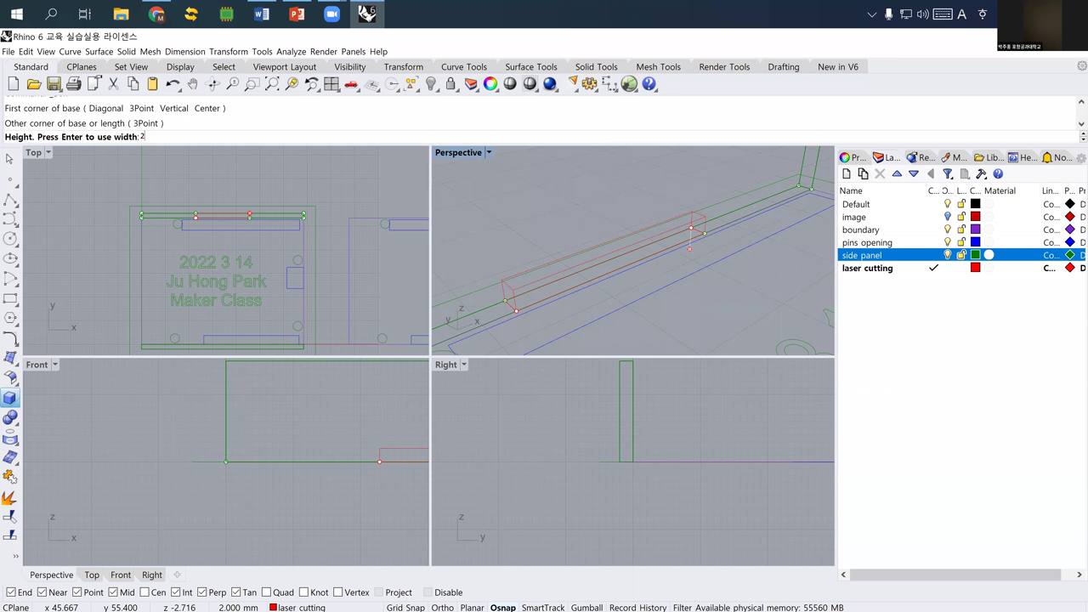
key("BackSpace")
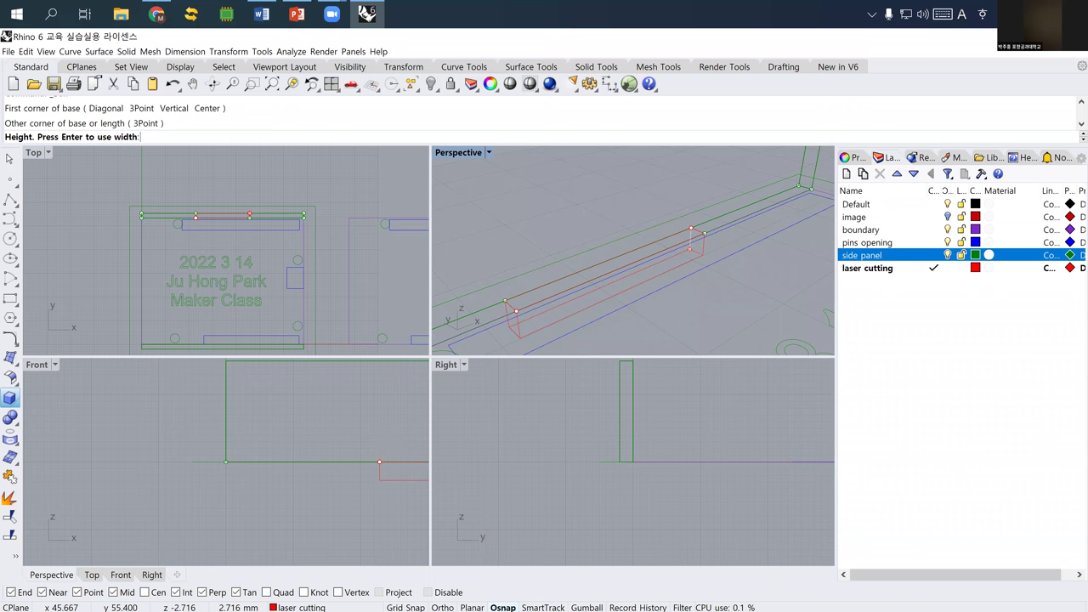
type("-2")
key("Return")
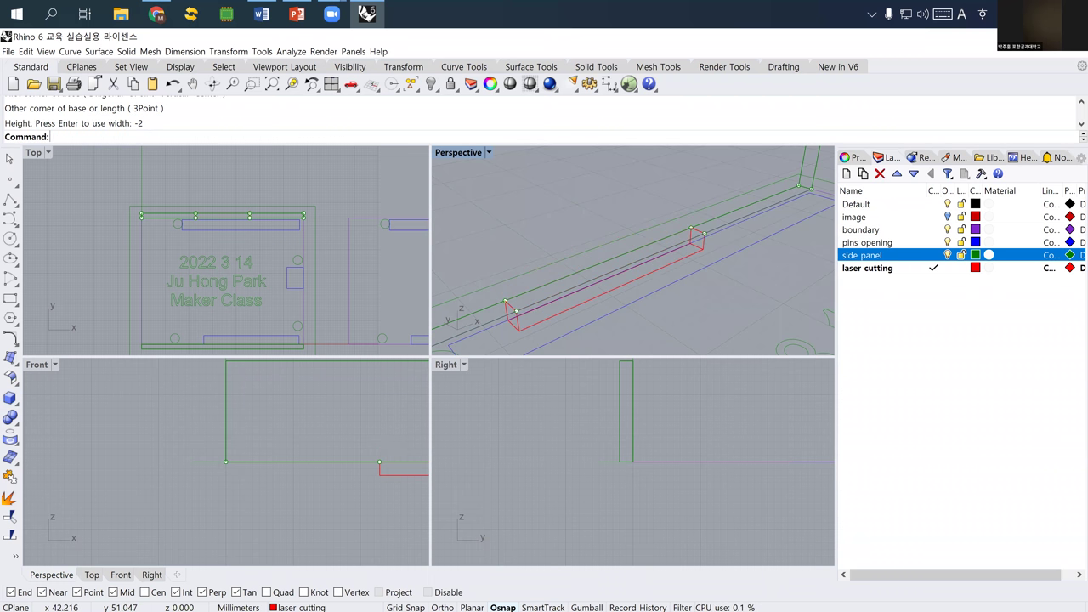
key("Return")
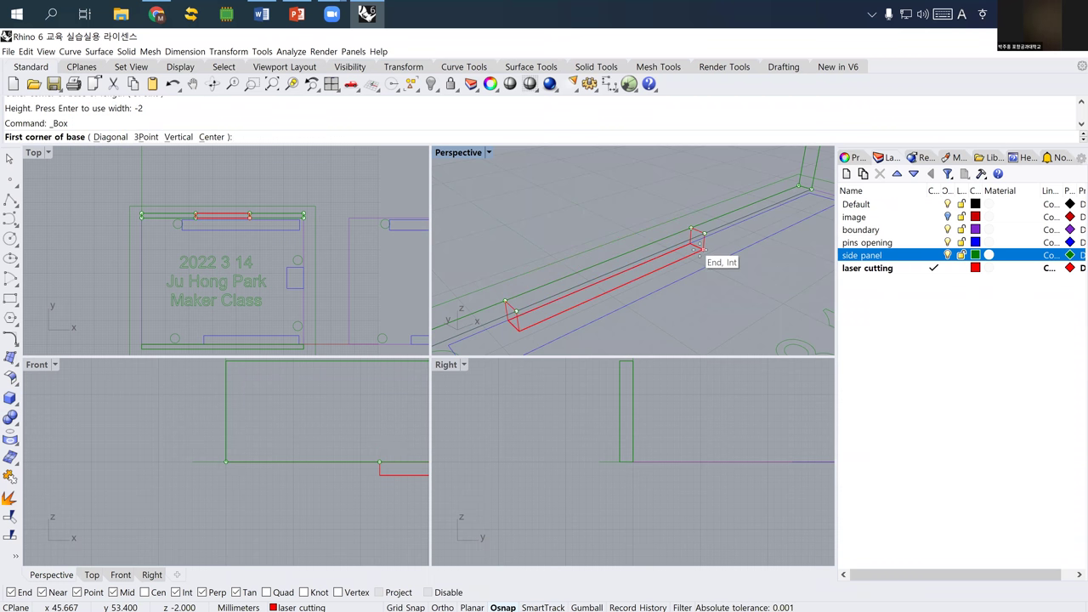
key("Escape")
left_click(700, 253)
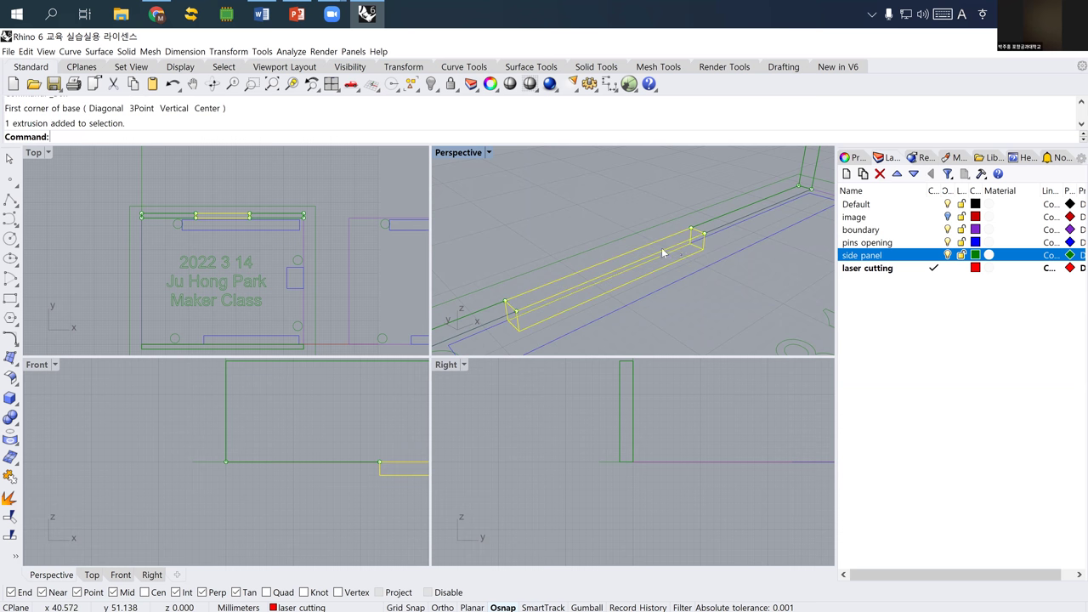
- Mirror the red box about the panel's midpoint onto the opposite long edge
scroll(641, 253, "down", 5)
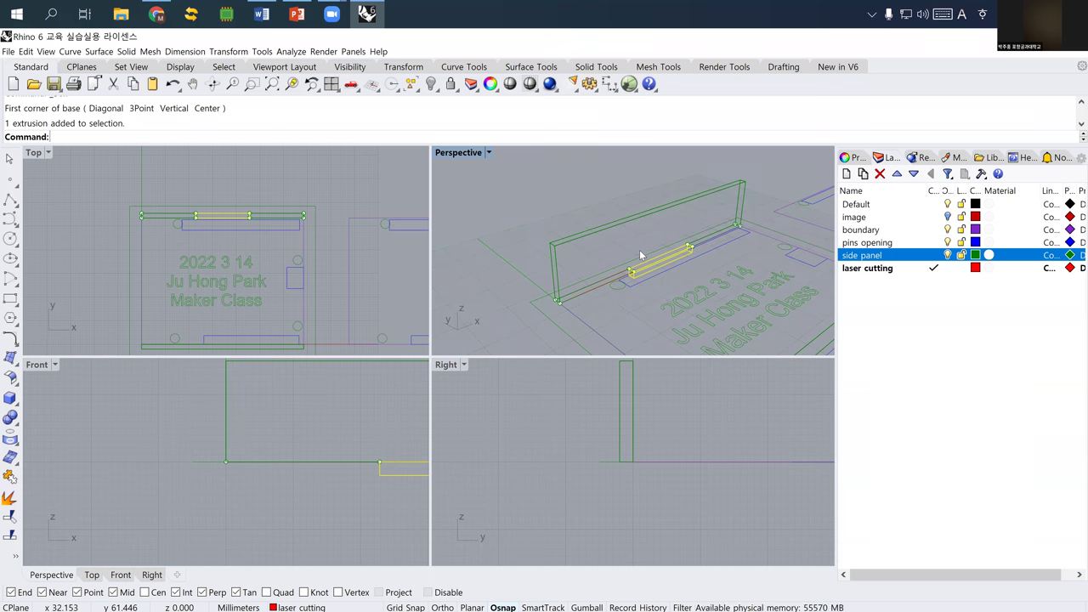
type("Mirror")
key("Return")
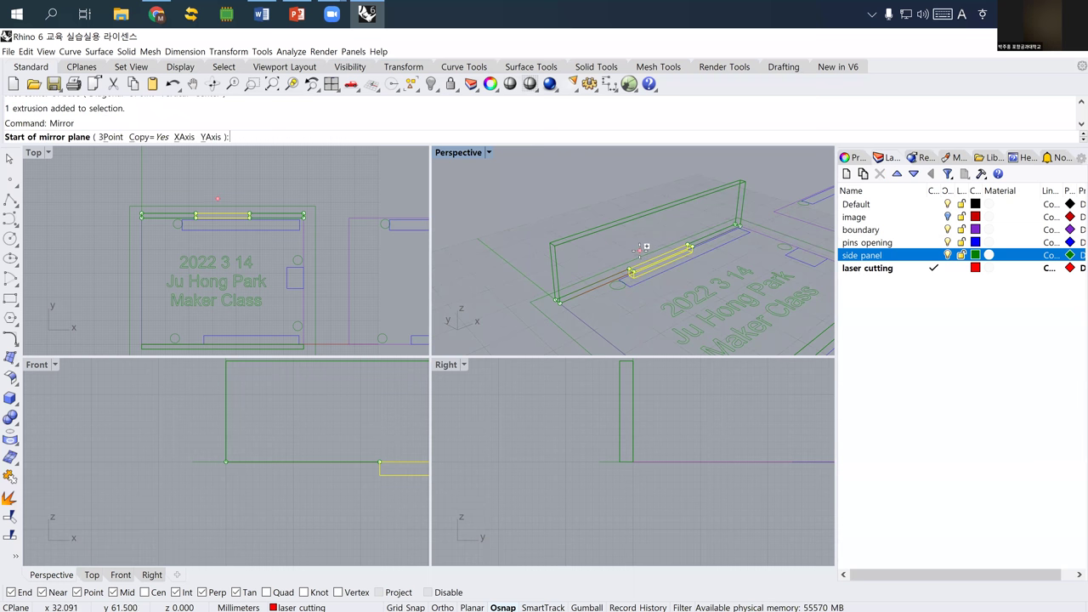
scroll(556, 268, "up", 3)
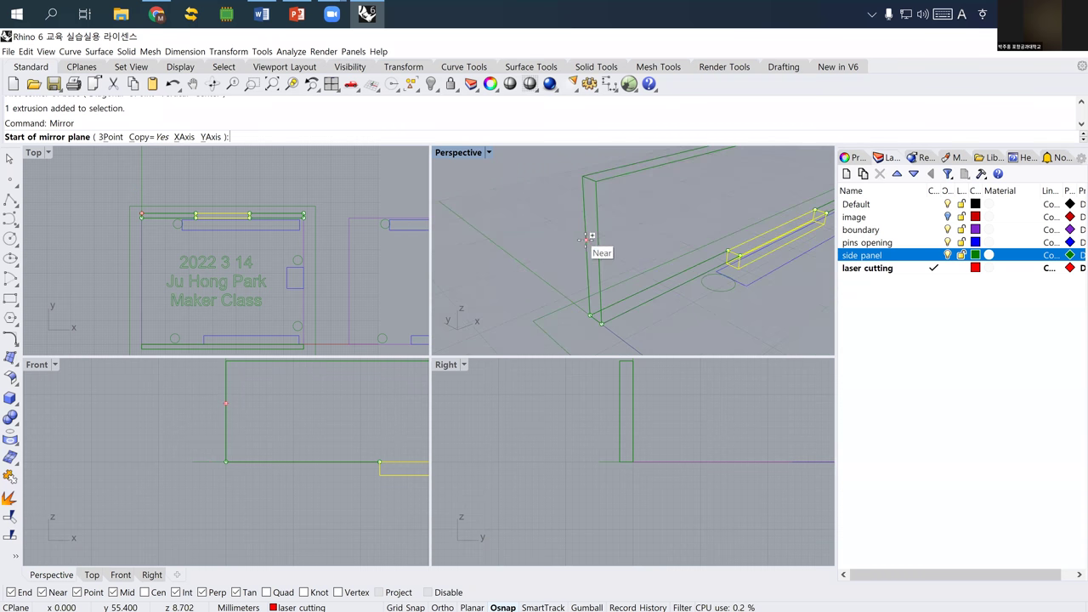
left_click(586, 251)
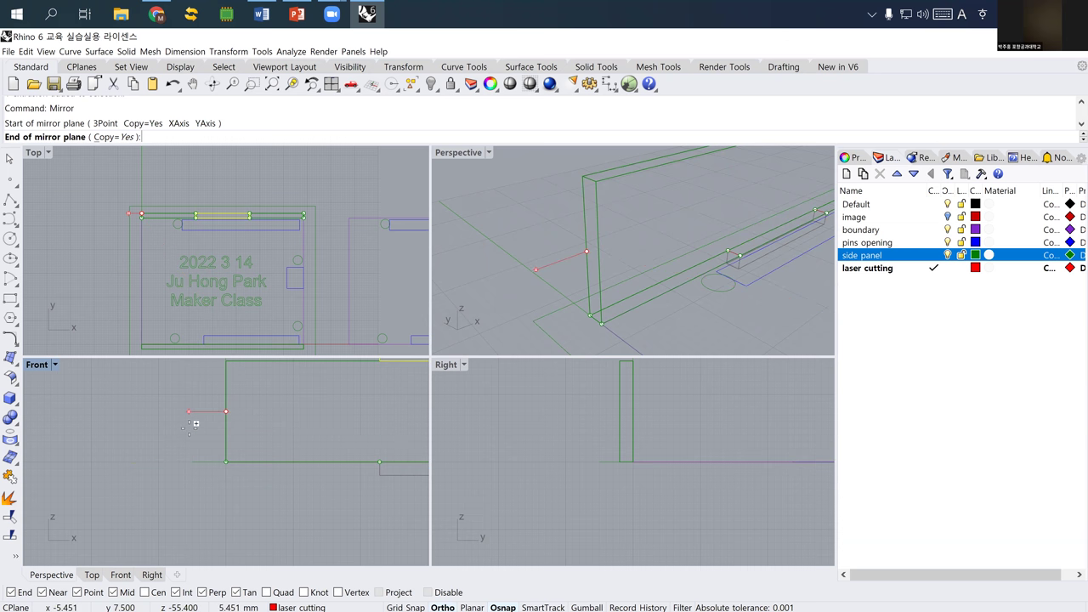
scroll(184, 418, "down", 3)
left_click(548, 322)
right_click_drag(590, 294, 585, 238)
- Select the side panel together with the upper and lower red boxes
left_click(586, 238)
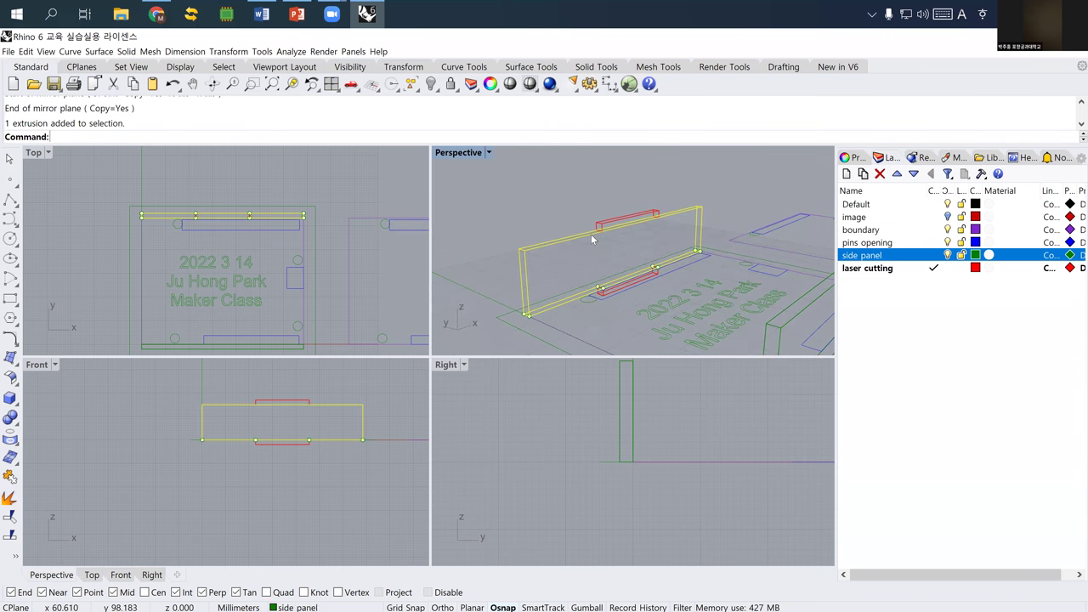
left_click(600, 227)
left_click(607, 290)
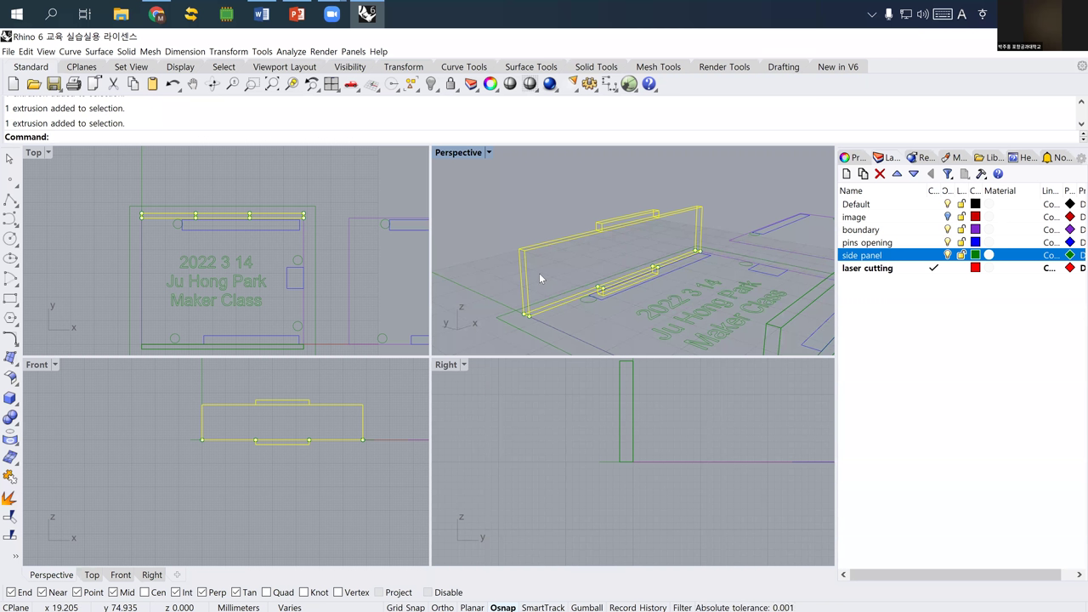
- Select the curve at the side panel slot from the overlapping objects
right_click_drag(595, 246, 595, 235)
left_click(603, 230)
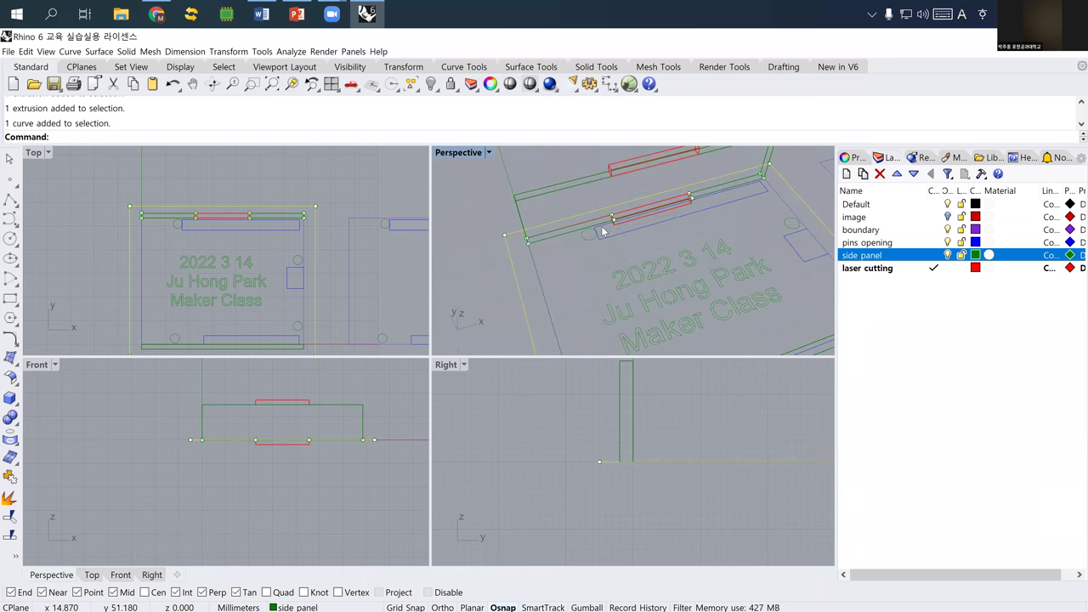
scroll(625, 219, "up", 2)
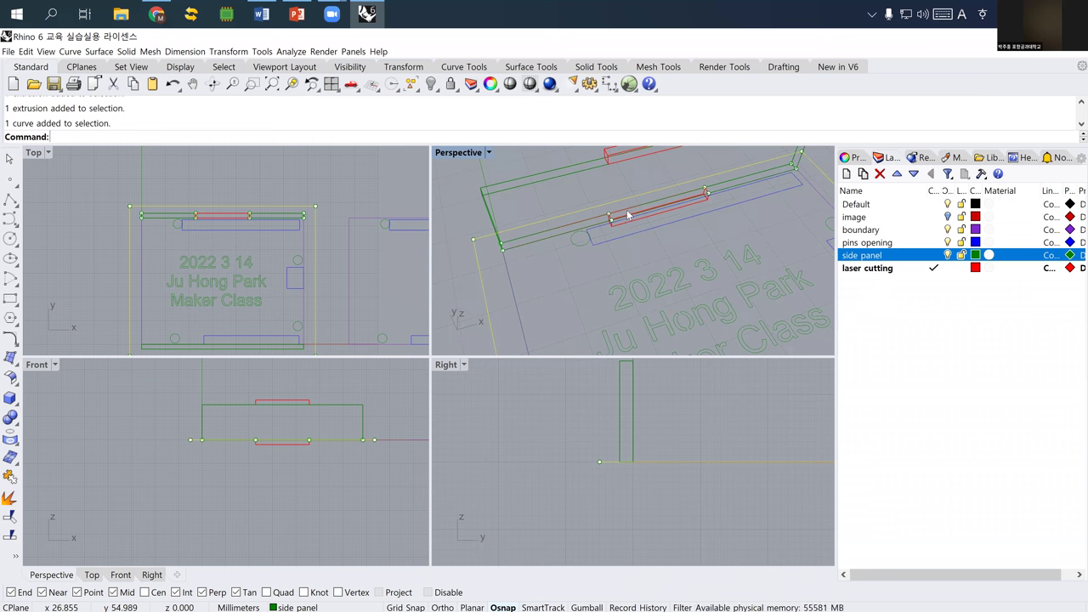
left_click(634, 218)
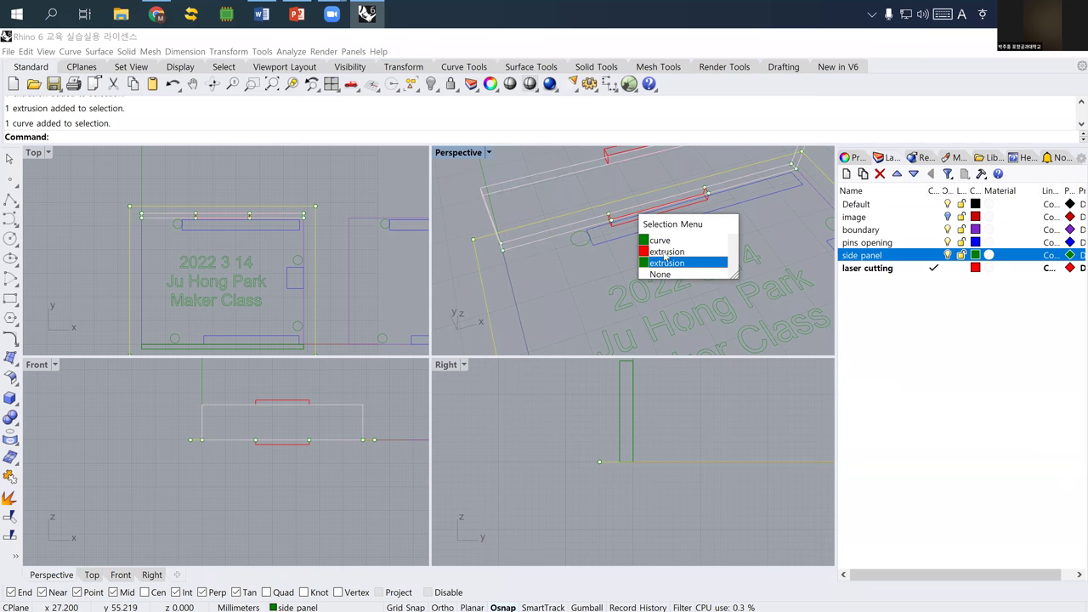
left_click(665, 241)
right_click_drag(600, 243, 581, 249)
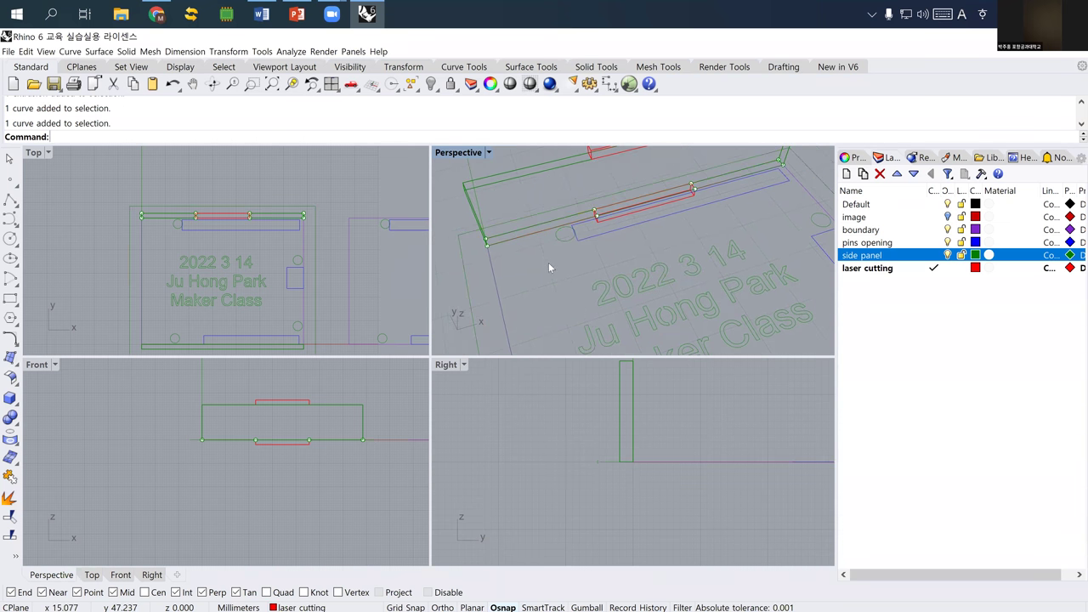
- Select all loose points with SelPt and delete them
type("SelCrv")
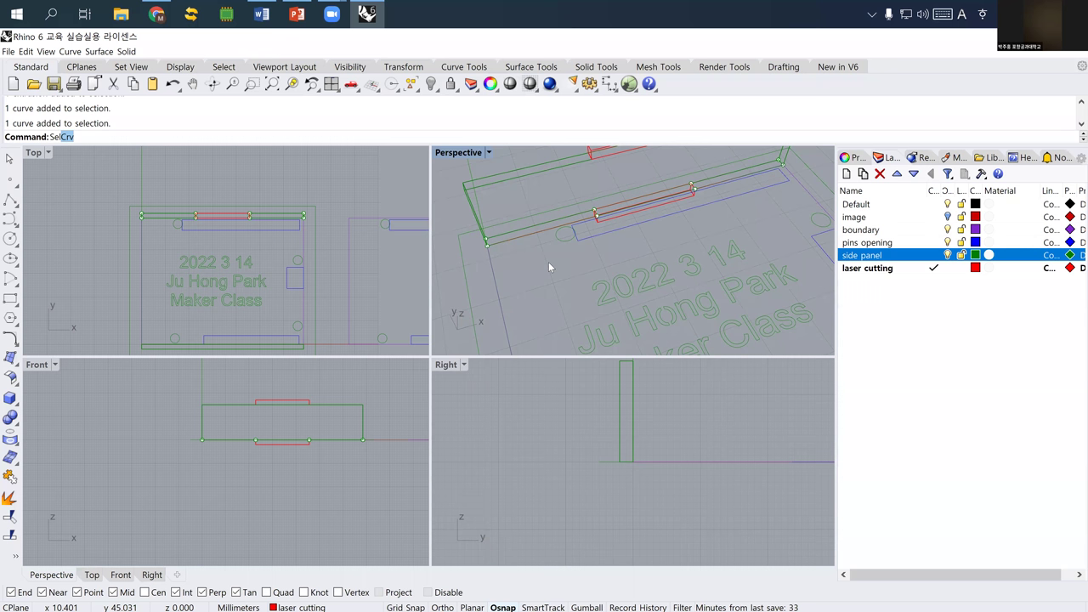
key("Escape")
type("S")
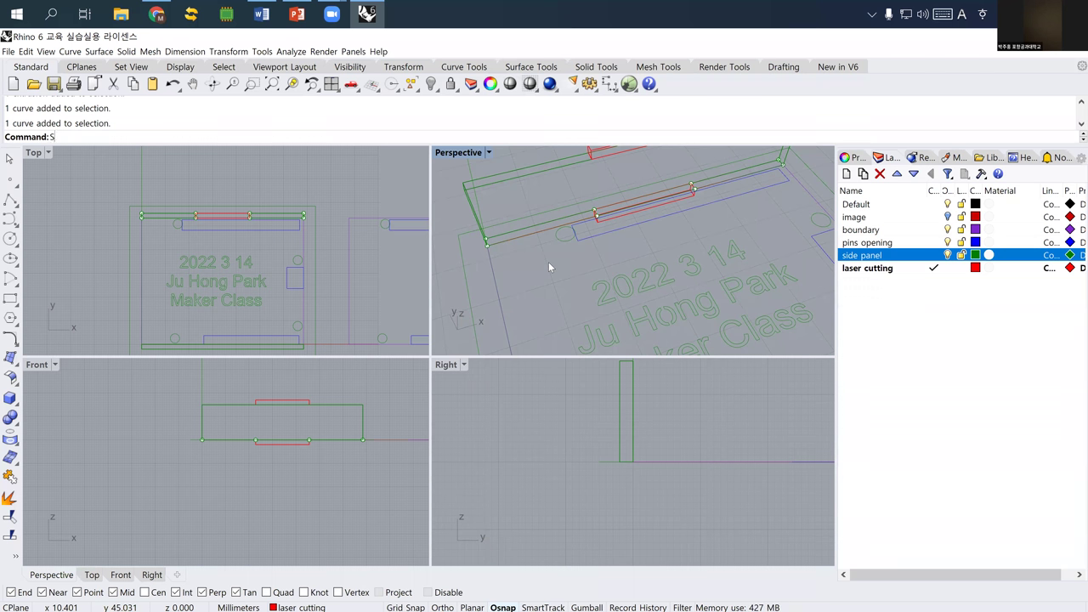
type("elPt")
key("Return")
key("Delete")
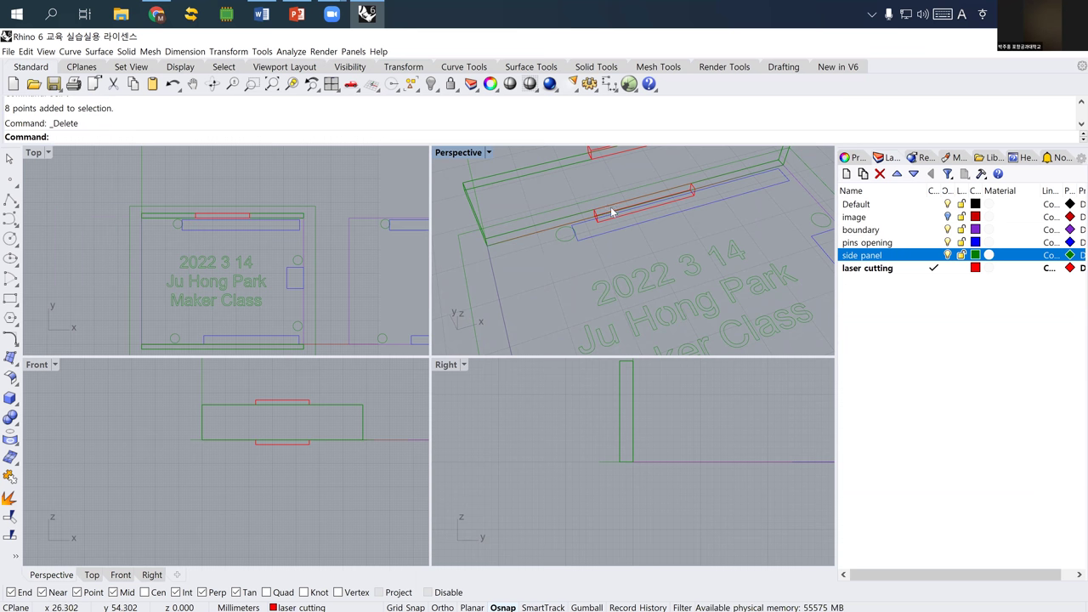
- Pick the red extrusion, then the curve, from the overlapping objects at the slot
left_click(624, 222)
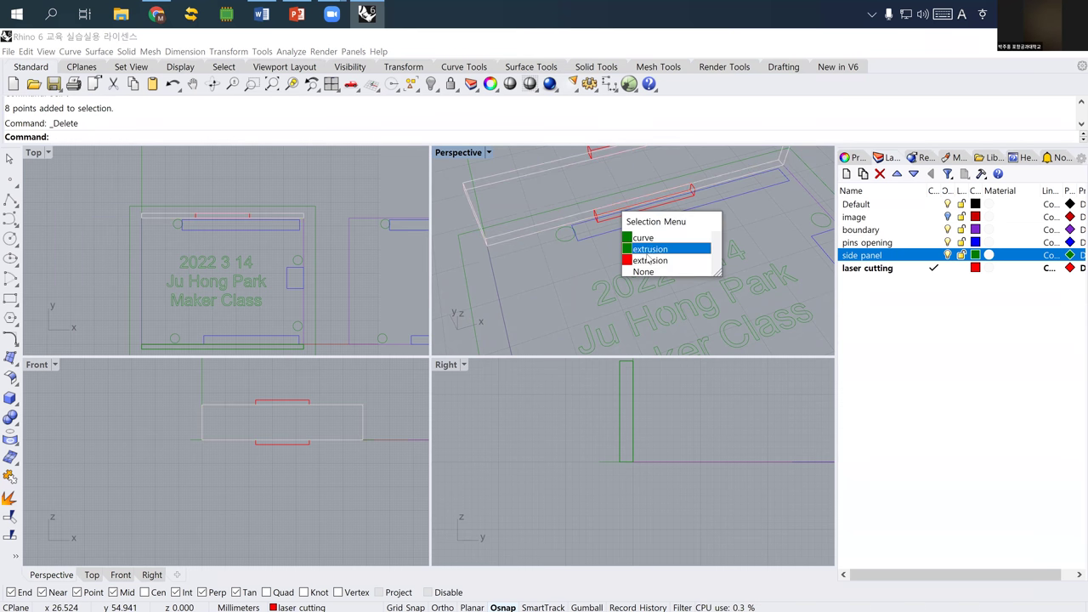
left_click(649, 260)
scroll(588, 213, "up", 3)
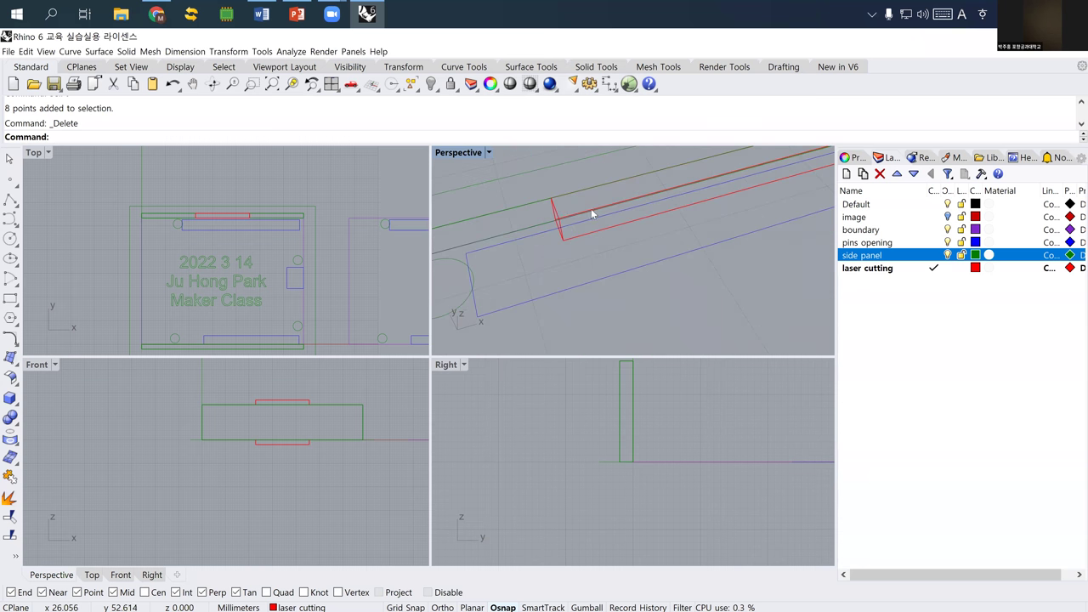
left_click(574, 214)
left_click(610, 238)
right_click_drag(610, 238, 706, 270)
- Make side panel the current layer and toggle the laser cutting layer off and on
left_click(932, 255)
left_click(949, 270)
right_click_drag(697, 253, 644, 238)
left_click(643, 238)
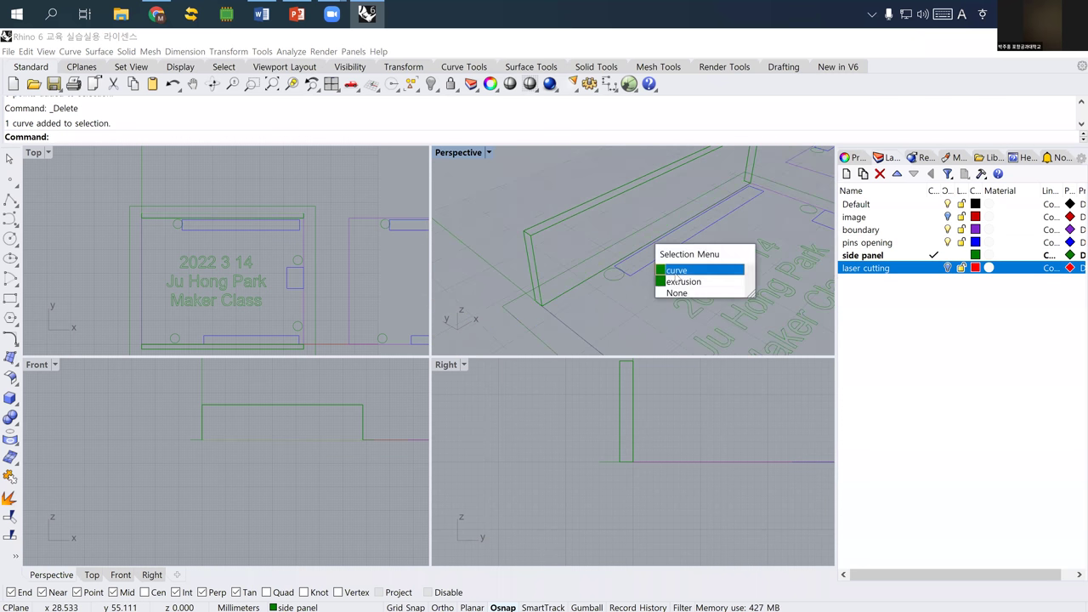
left_click(939, 273)
left_click(939, 273)
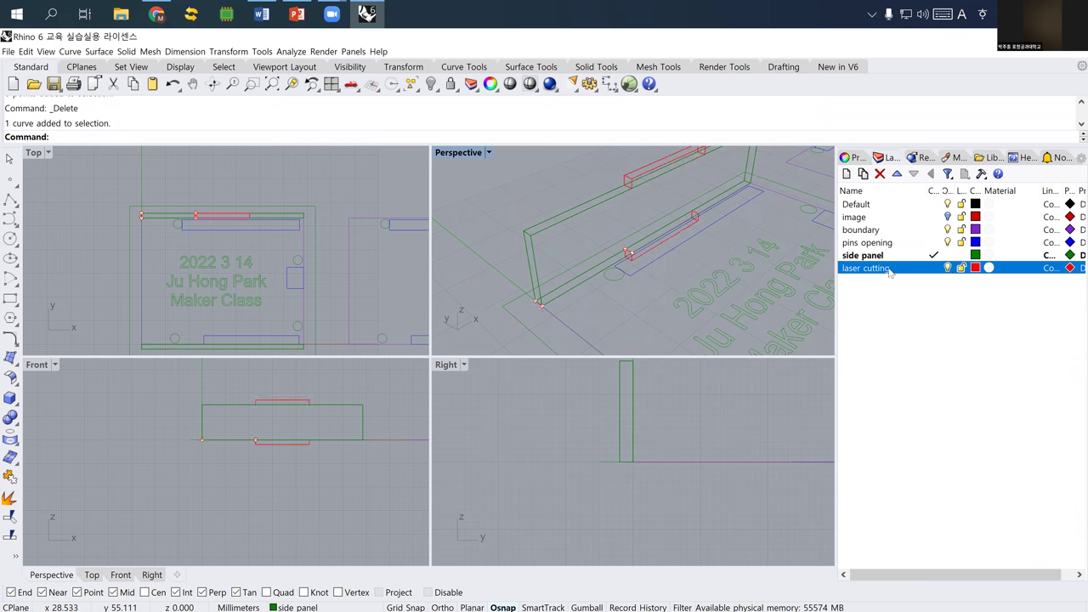
right_click_drag(639, 250, 393, 279)
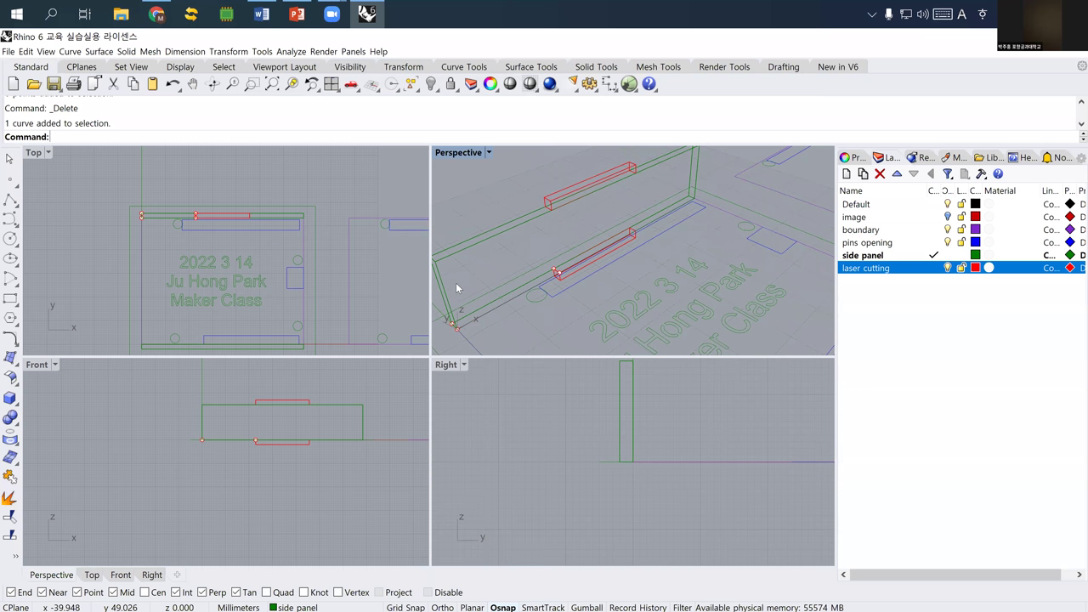
- Draw a rectangle with corners spanning the red slot on the side panel
left_click(10, 298)
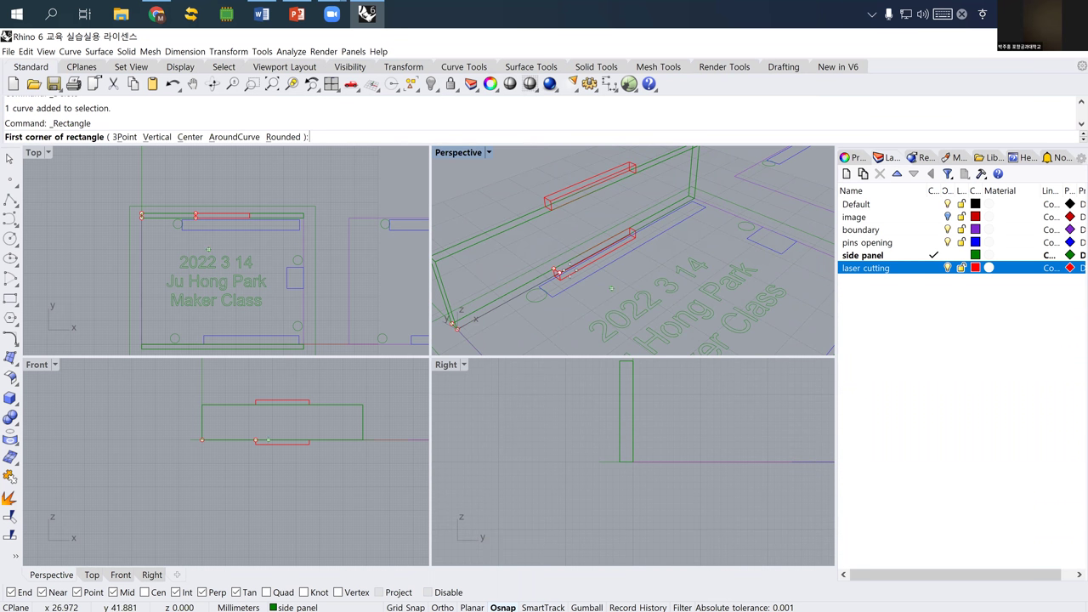
scroll(565, 276, "up", 3)
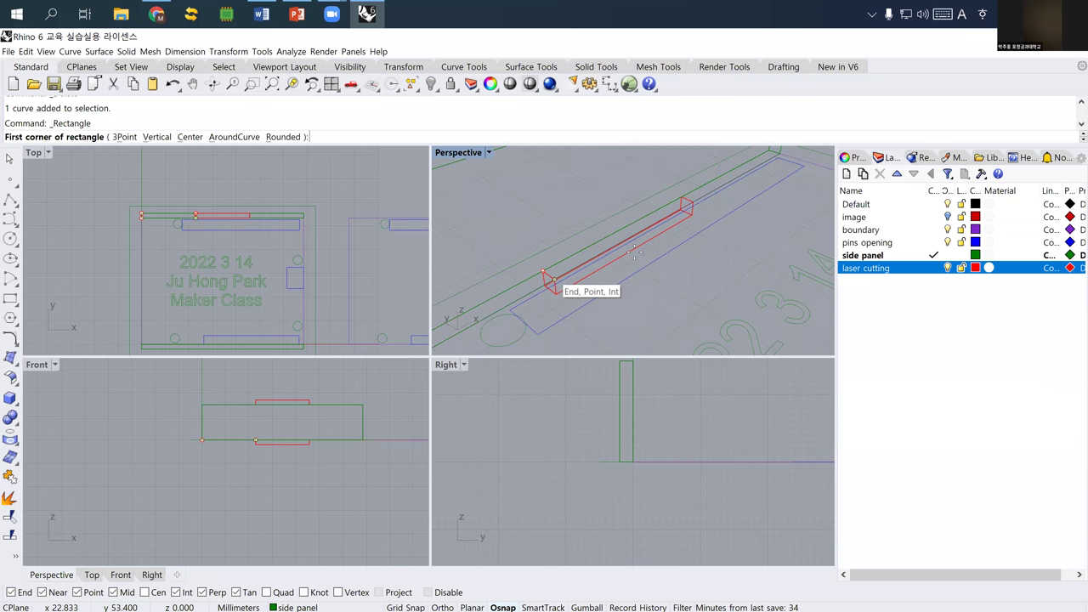
left_click(583, 287)
left_click(681, 197)
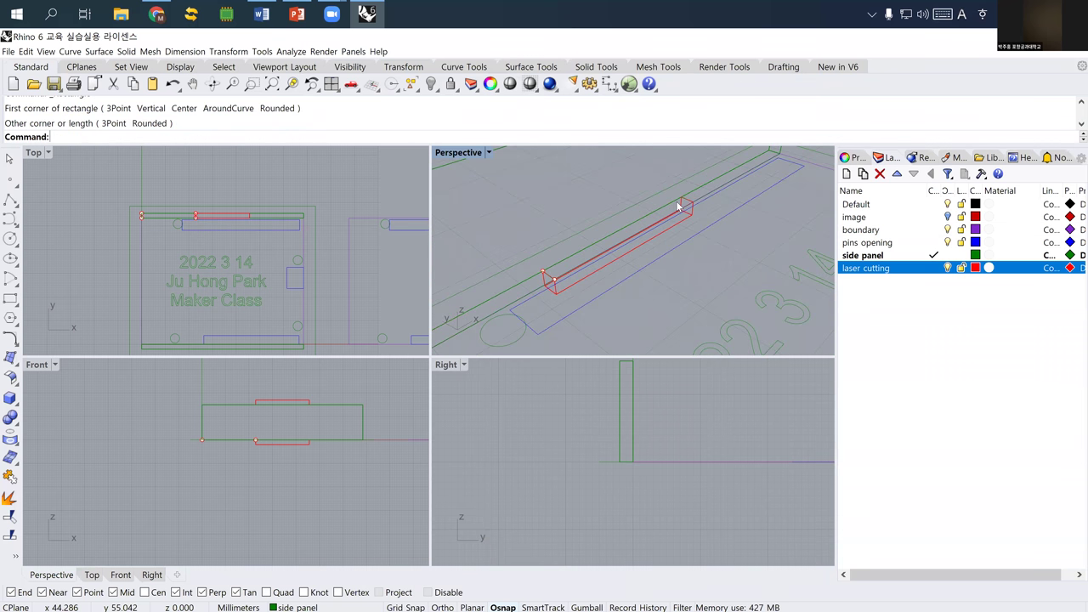
- Select the new rectangle together with the large base outline
left_click(676, 201)
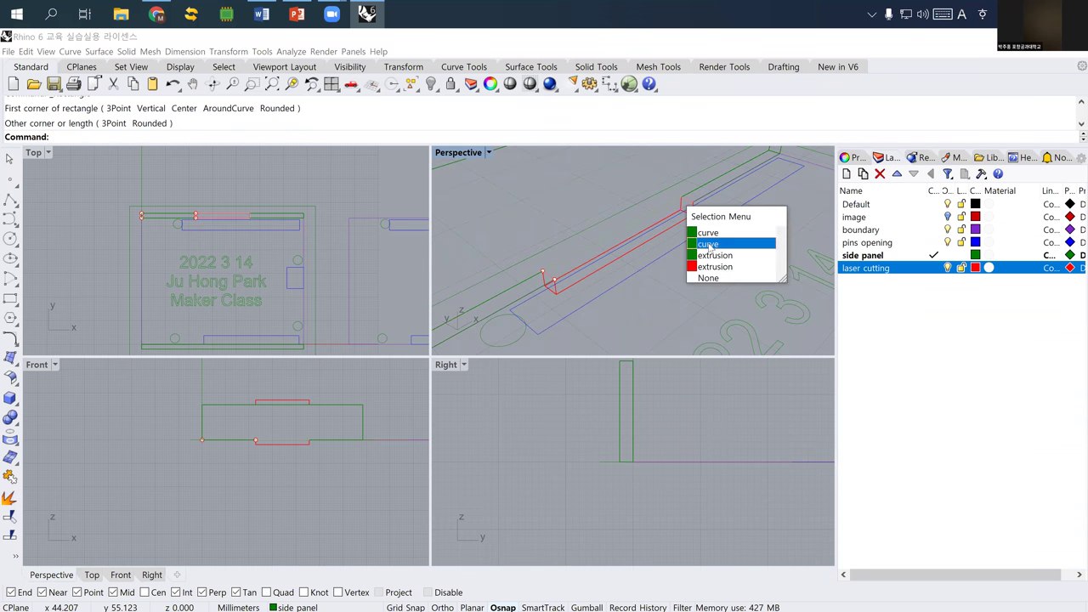
left_click(709, 247)
right_click_drag(680, 256, 559, 318)
left_click(618, 296, "shift")
right_click_drag(618, 296, 642, 276)
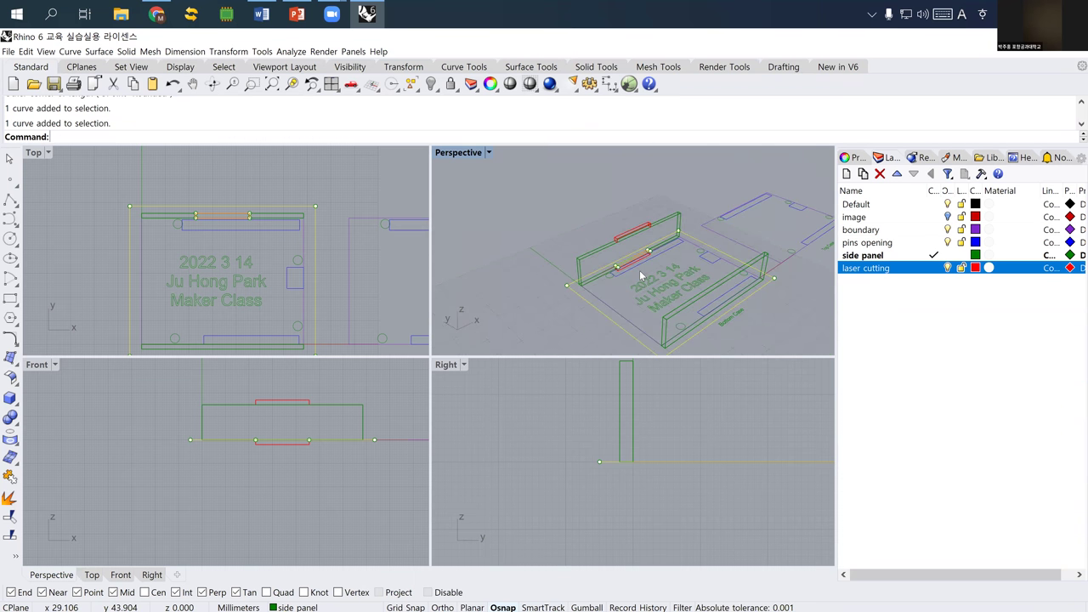
- Create a planar surface from the selected base outlines
type("Ext")
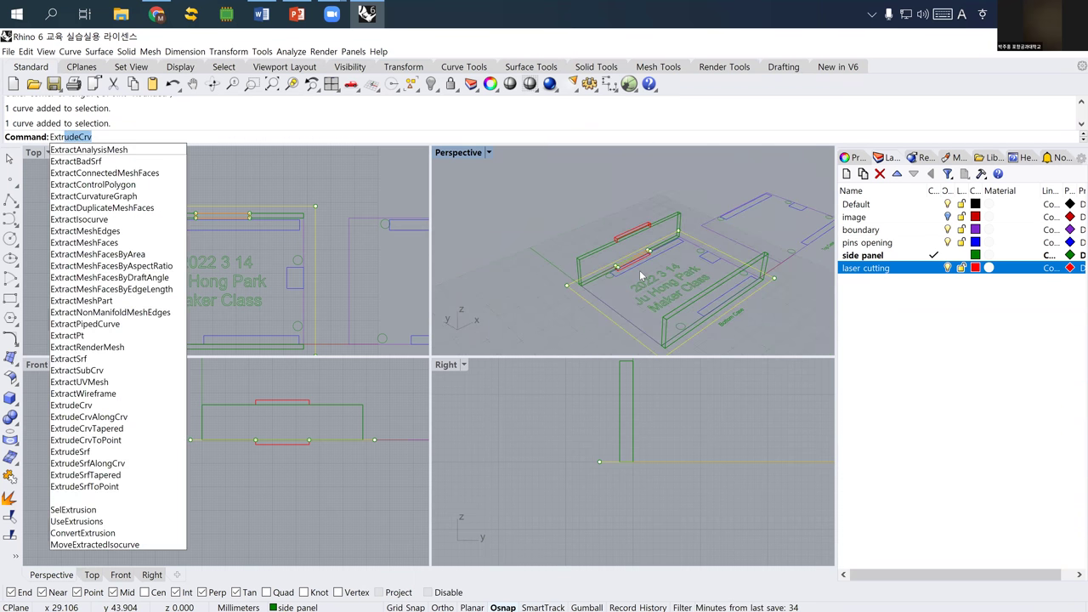
key("Escape")
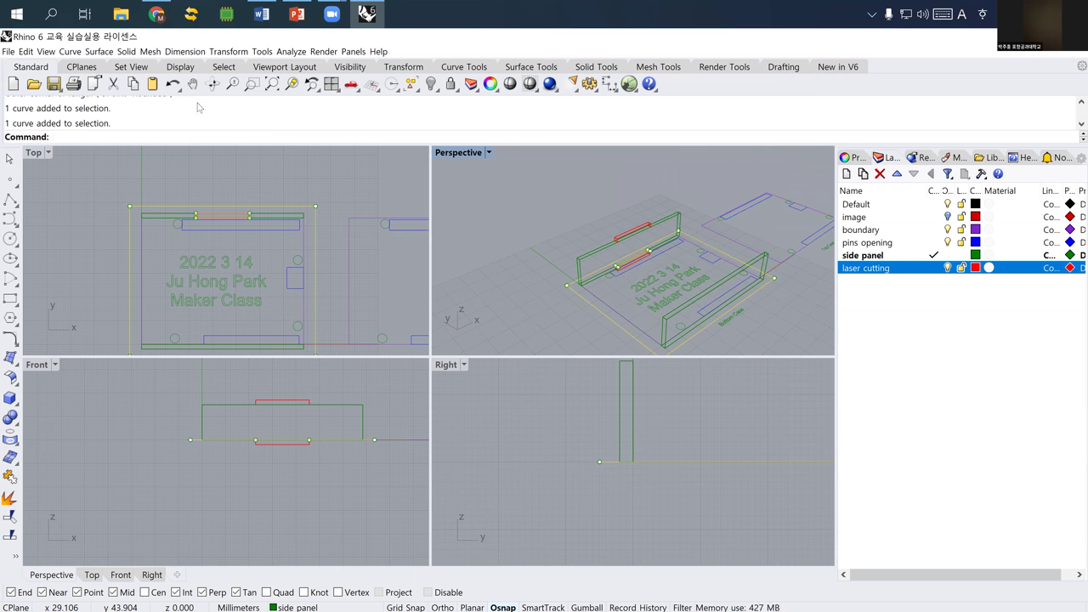
left_click(98, 51)
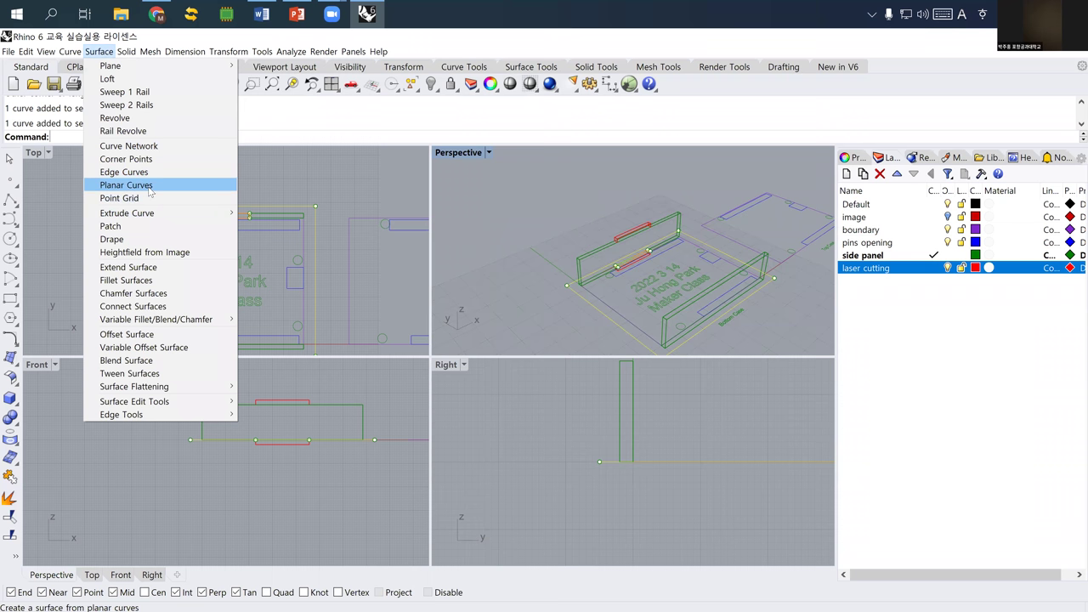
left_click(148, 192)
scroll(617, 262, "up", 2)
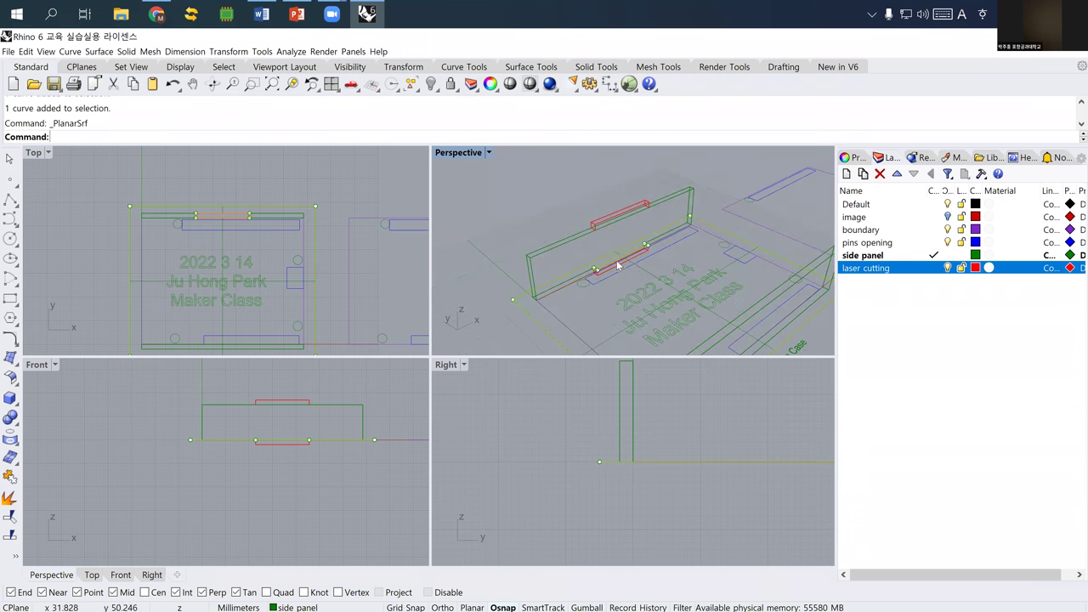
key("Return")
right_click_drag(608, 242, 601, 265)
- Extrude the planar surface by -2 into a solid bottom plate
key("Up")
type("Ext")
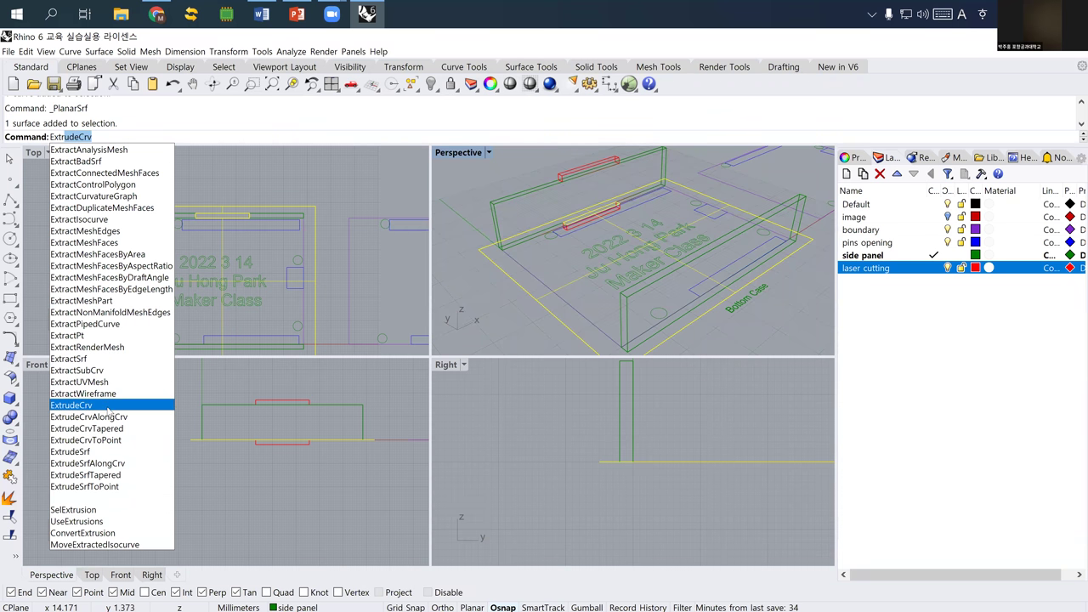
left_click(91, 457)
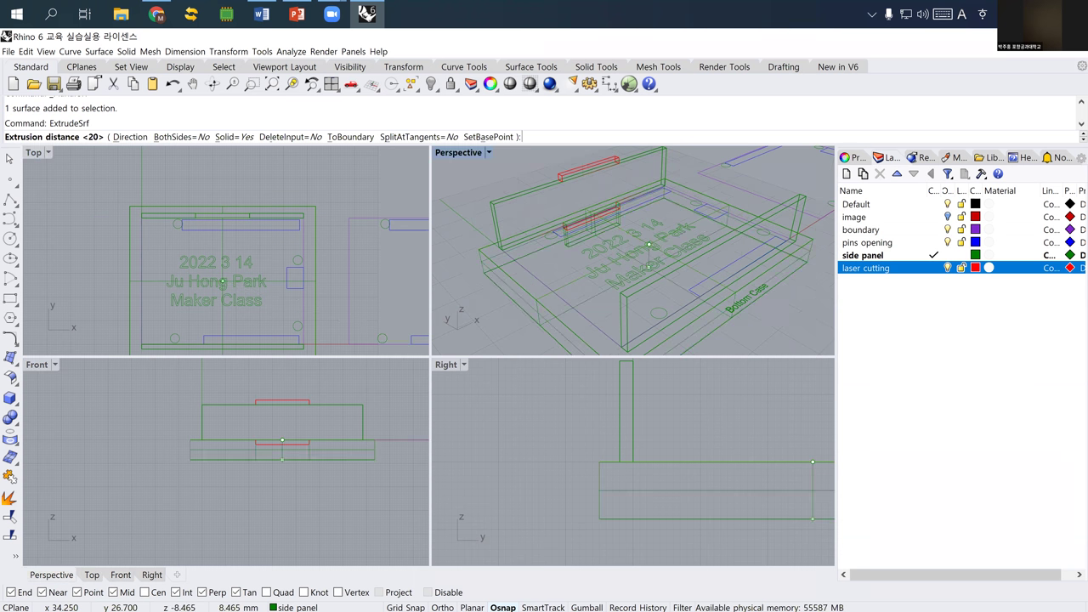
type("-2")
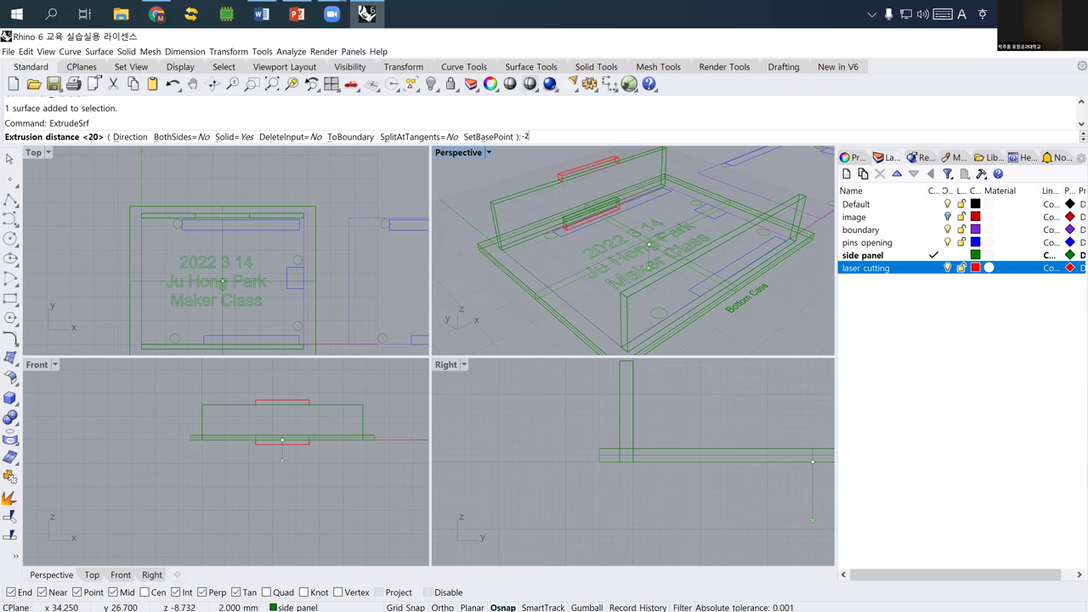
key("Return")
- Deselect the plate and set the Perspective view to Shaded display
left_click(508, 299)
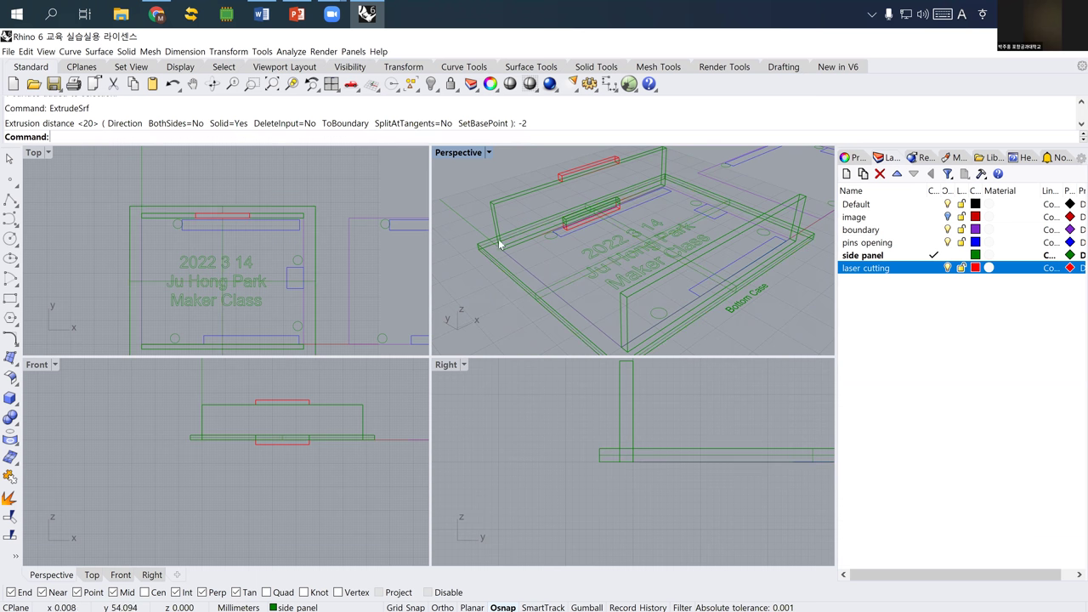
left_click(489, 153)
left_click(464, 194)
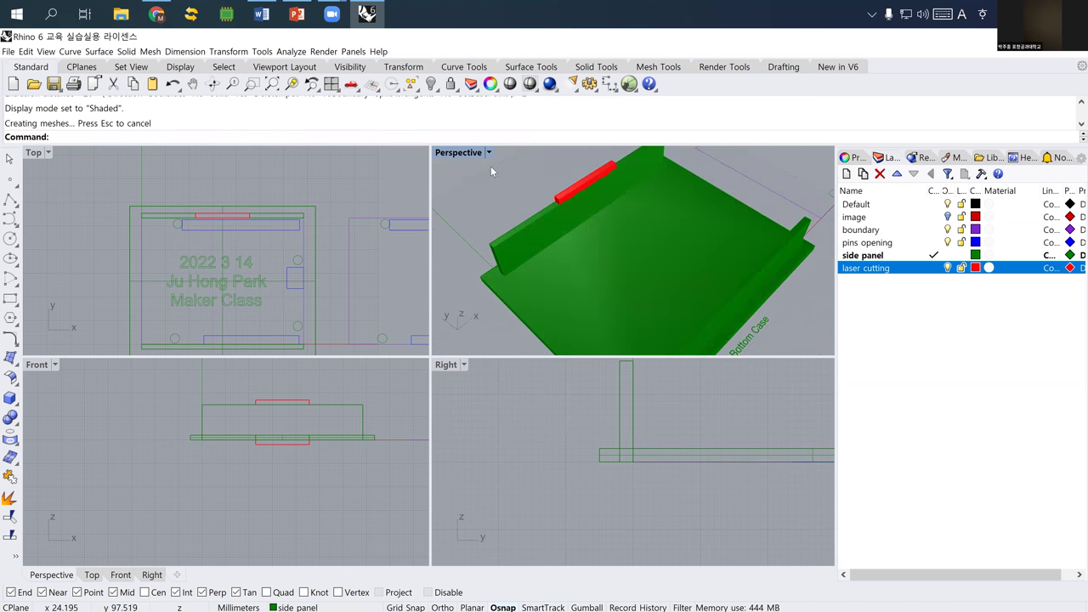
- Switch Perspective to Ghosted display and maximize it to fill the workspace
left_click(489, 153)
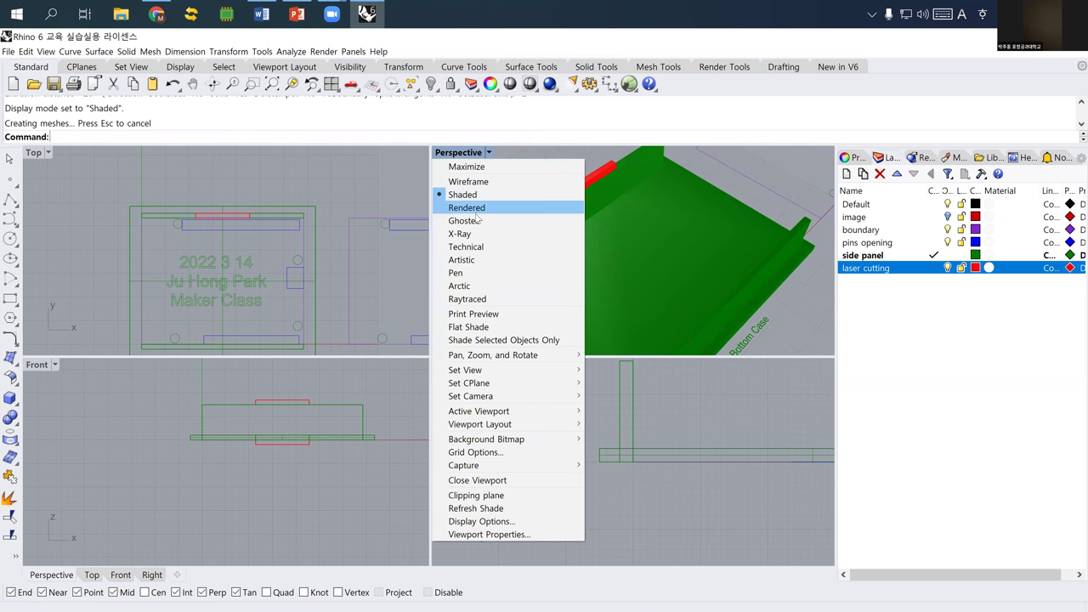
left_click(466, 220)
right_click_drag(510, 228, 456, 156)
double_click(456, 156)
scroll(455, 250, "down", 5)
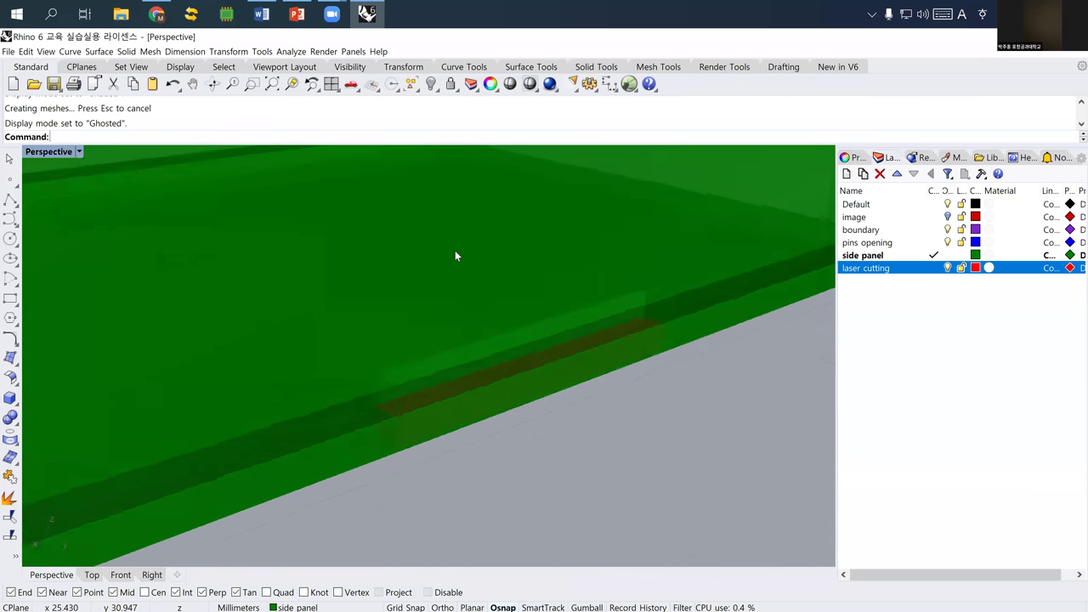
right_click_drag(459, 274, 568, 245)
- Move the front side panel onto the laser cutting layer
left_click(568, 245)
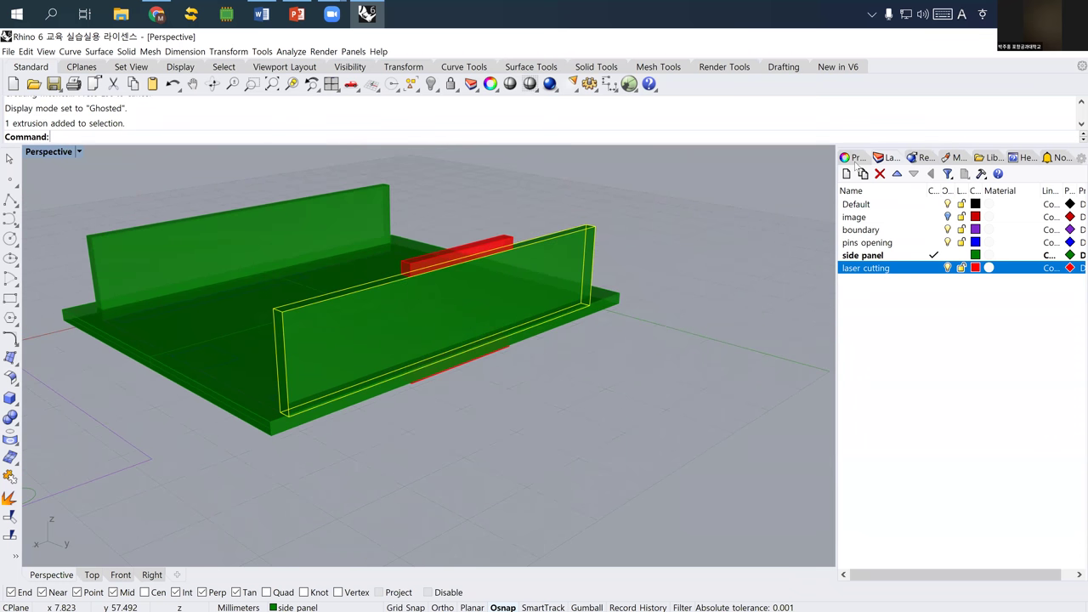
left_click(848, 158)
left_click(1020, 239)
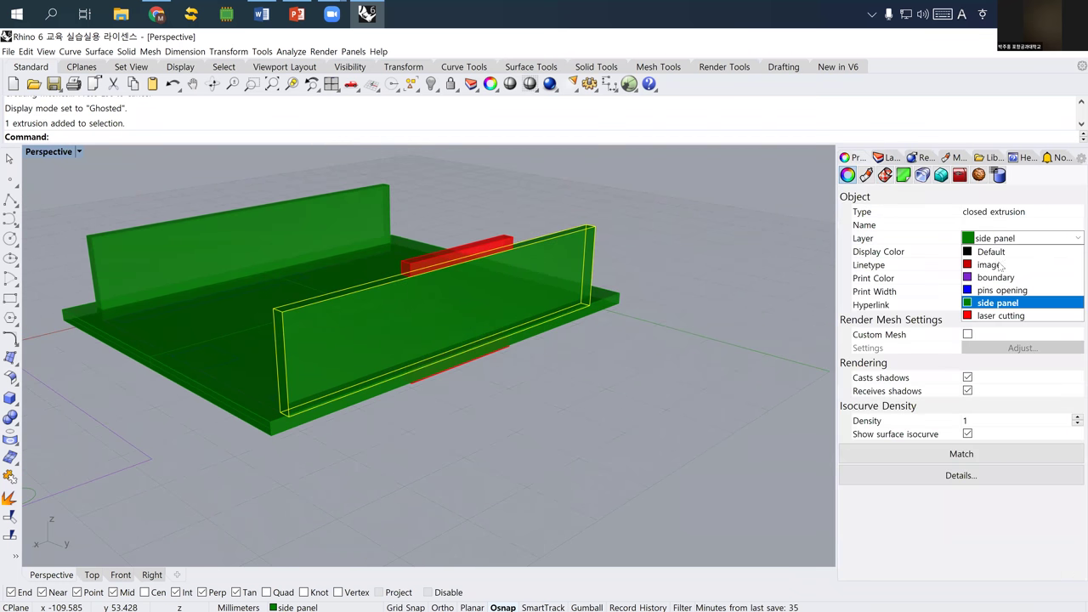
left_click(994, 302)
left_click(665, 283)
- Select the small red notch box, viewing the model from below
right_click_drag(661, 247, 530, 345)
scroll(531, 346, "up", 5)
left_click(531, 347)
scroll(530, 347, "down", 3)
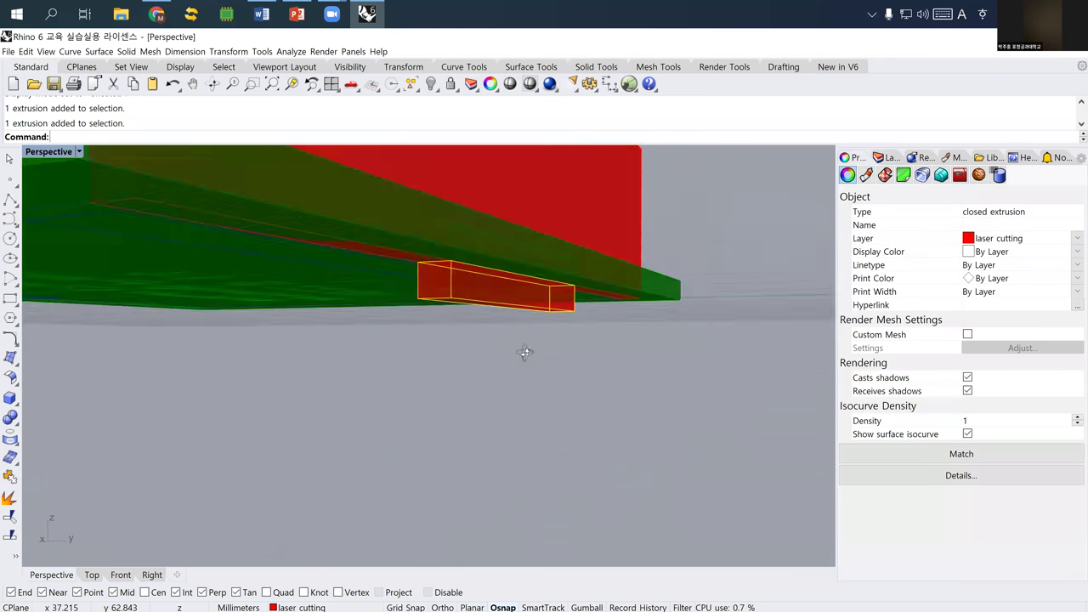
scroll(521, 351, "up", 2)
- Move the small red notch box from its corner onto the wall's bottom edge
type("M")
key("Return")
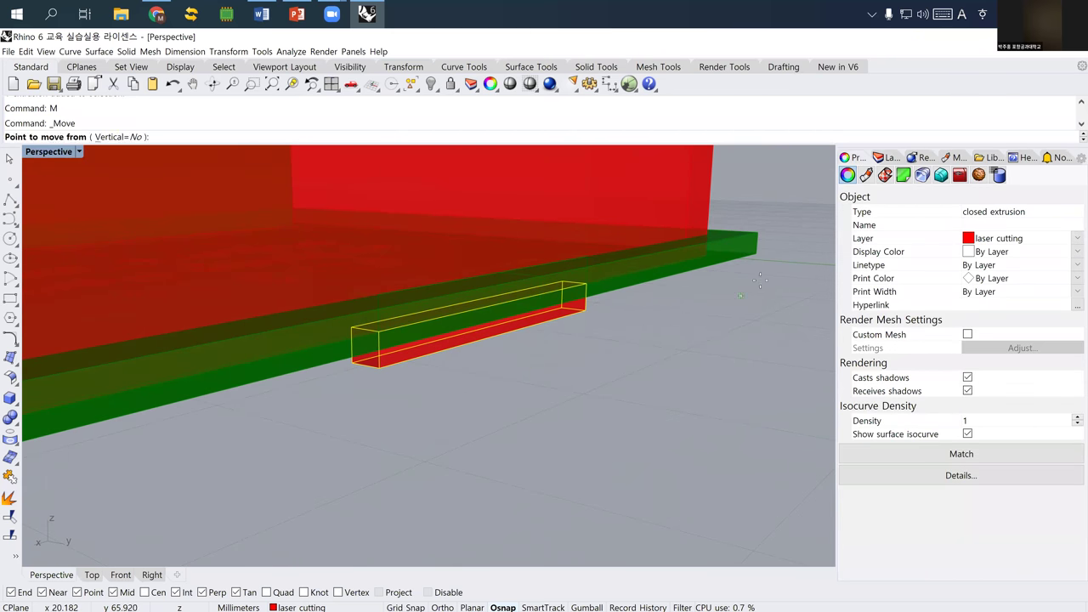
left_click(758, 255)
left_click(757, 235)
key("Escape")
- Cancel the half-typed union command and select the tall red wall
right_click_drag(588, 281, 479, 309)
scroll(478, 309, "down", 2)
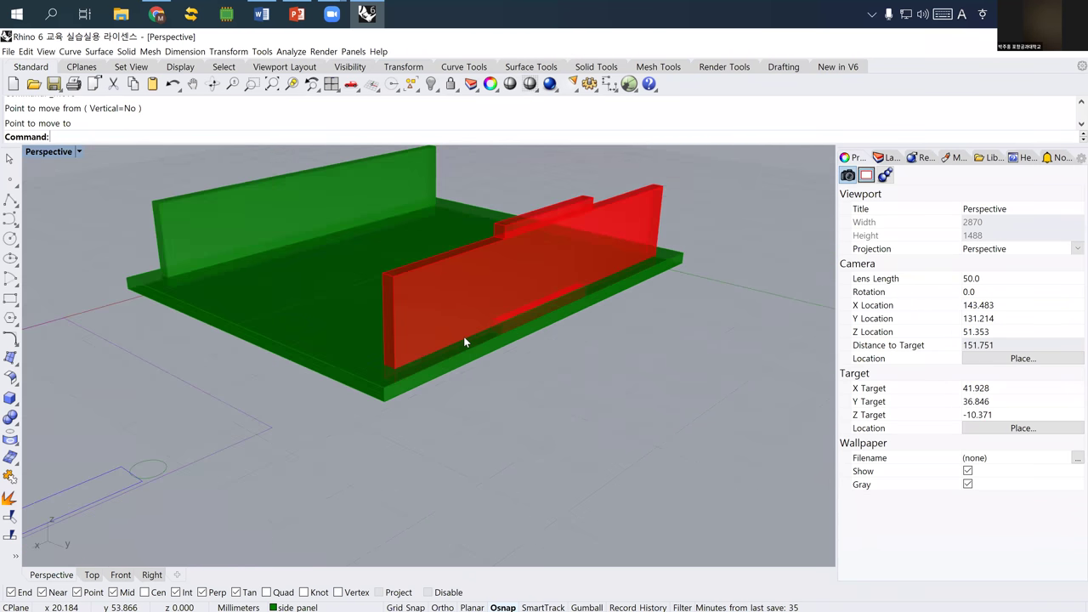
scroll(466, 340, "up", 3)
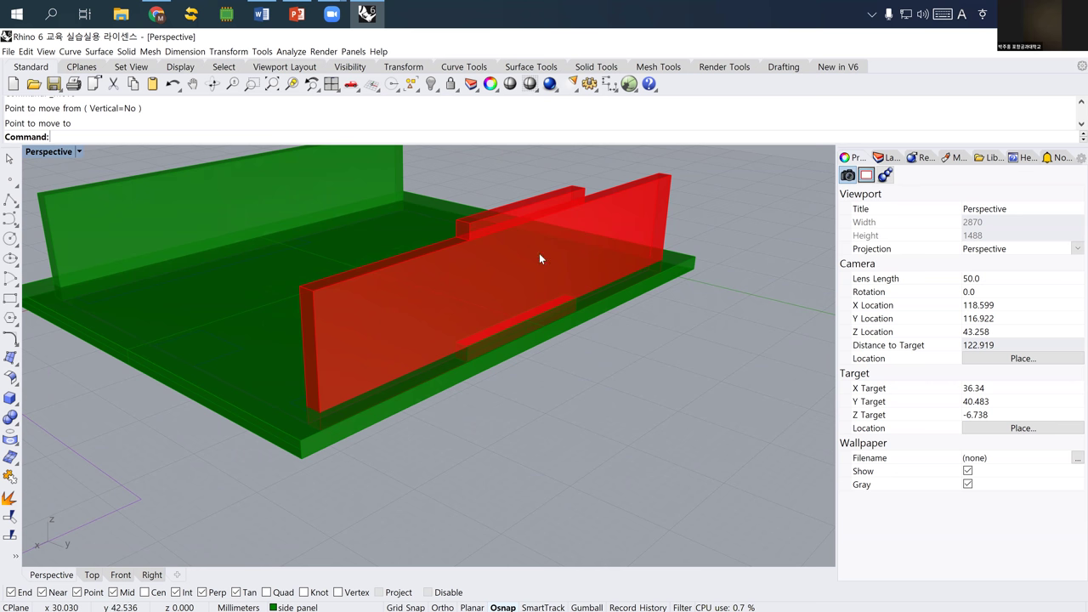
type("nio")
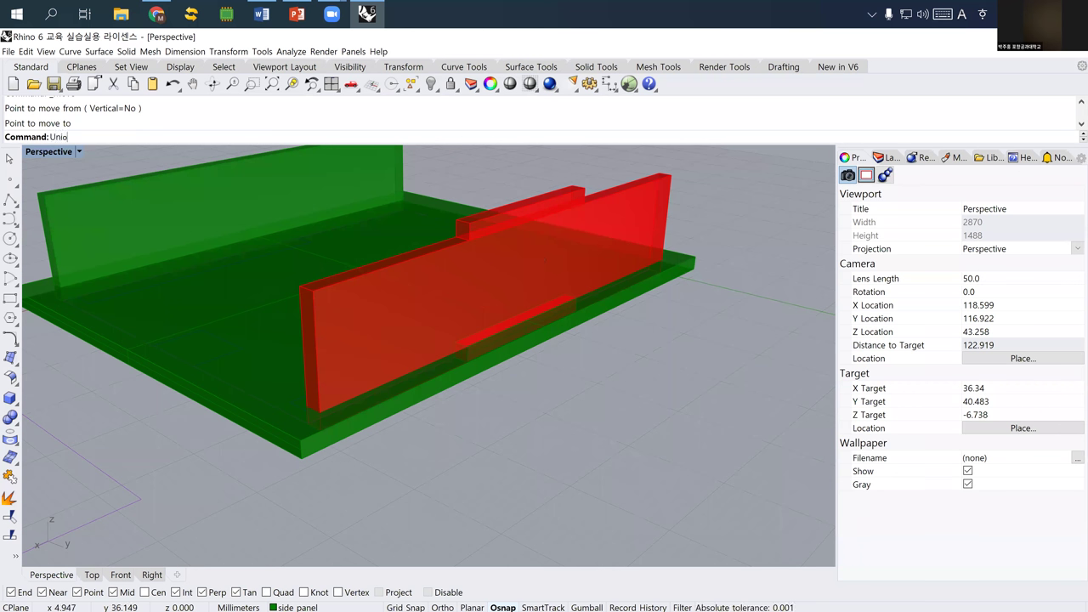
key("Escape")
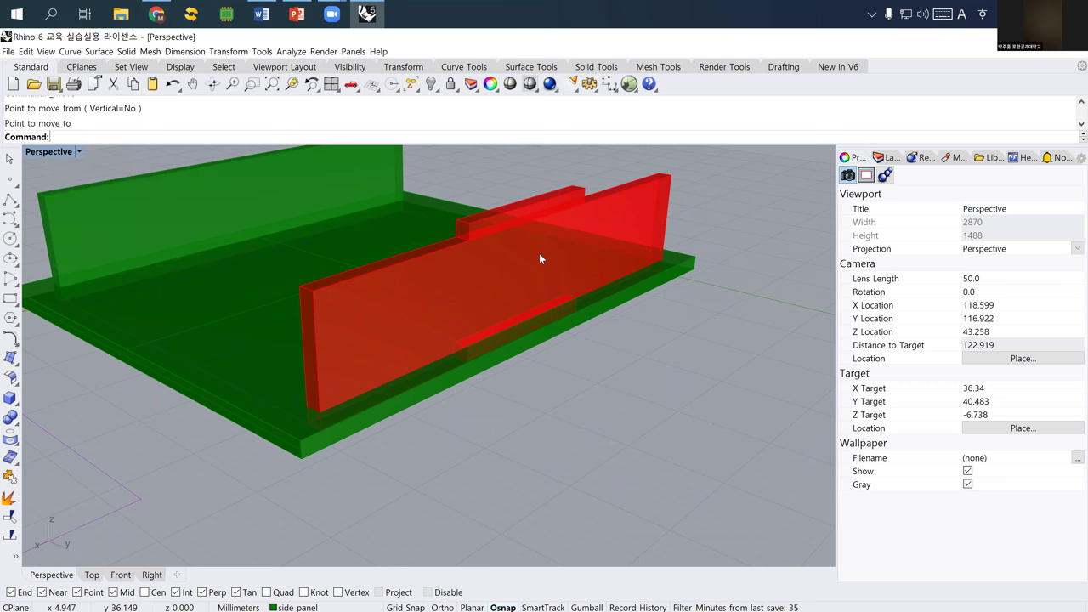
right_click_drag(614, 219, 611, 216)
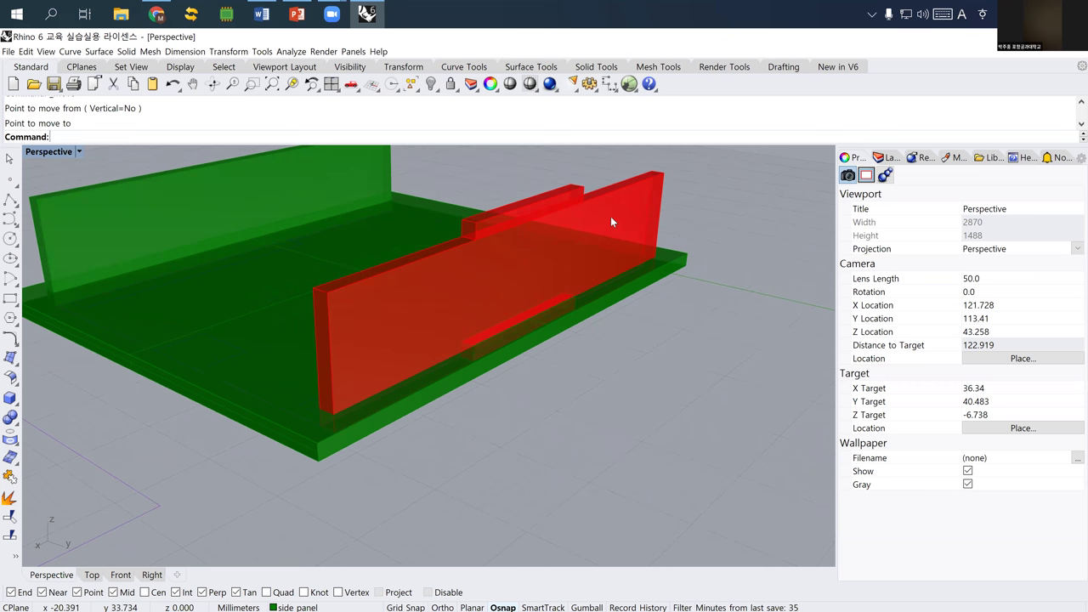
left_click(571, 192)
left_click(554, 248)
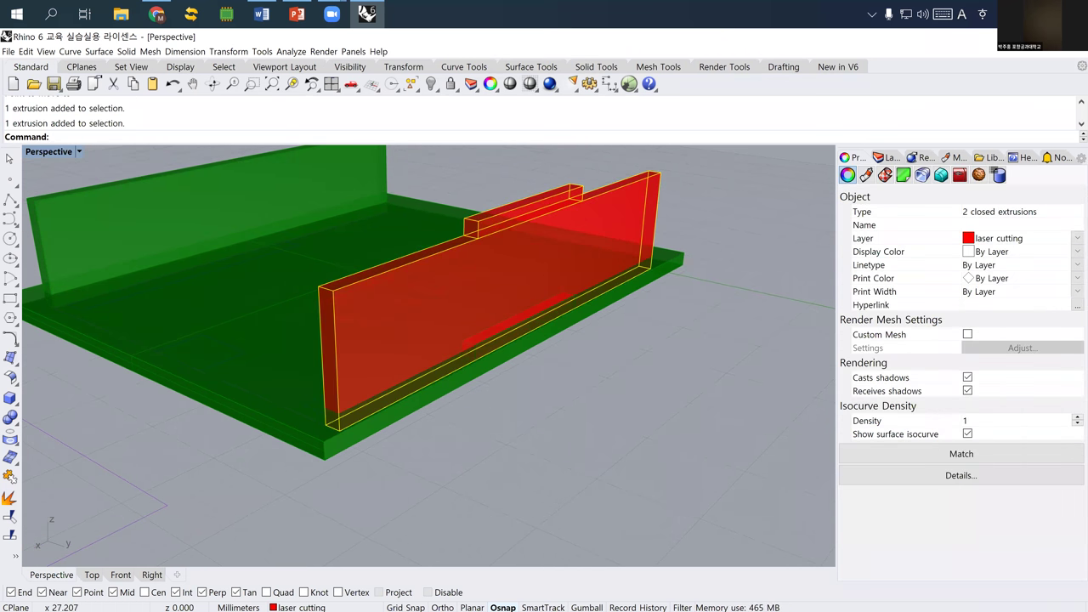
left_click(522, 311)
left_click(538, 385)
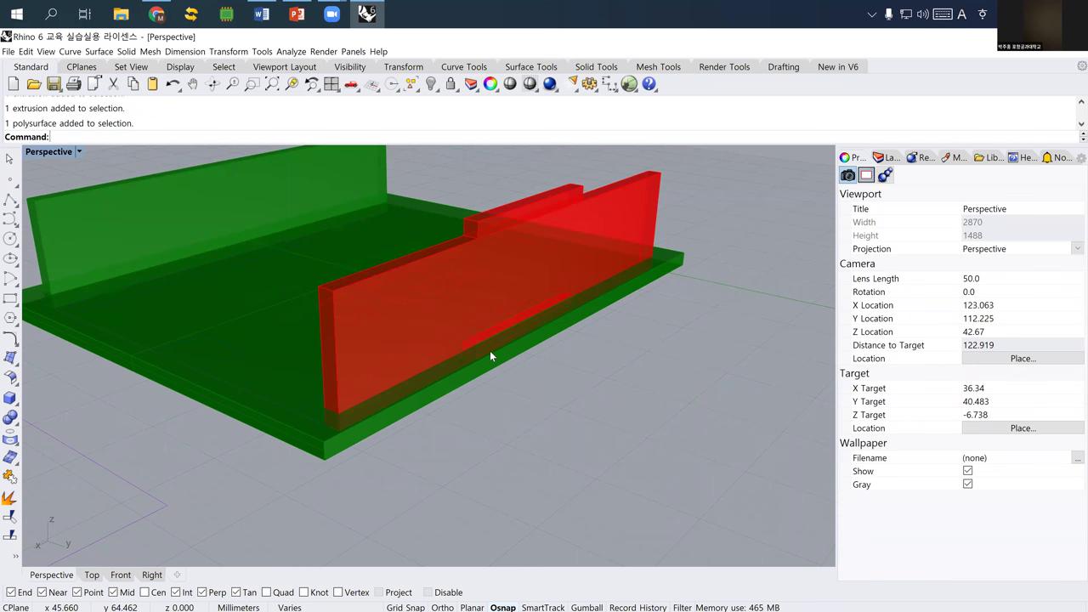
left_click(472, 339)
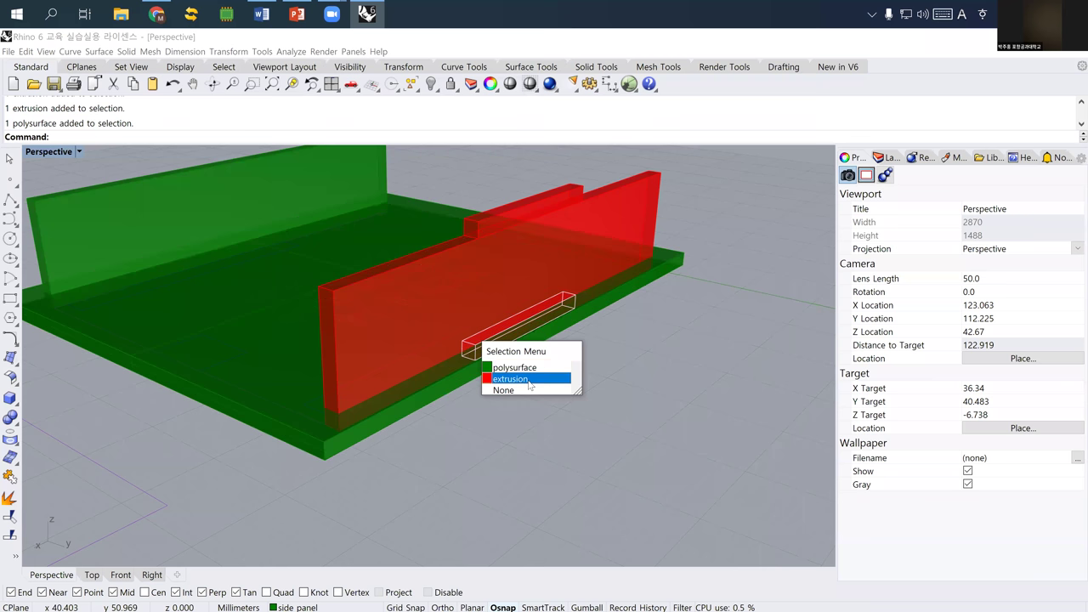
left_click(528, 380)
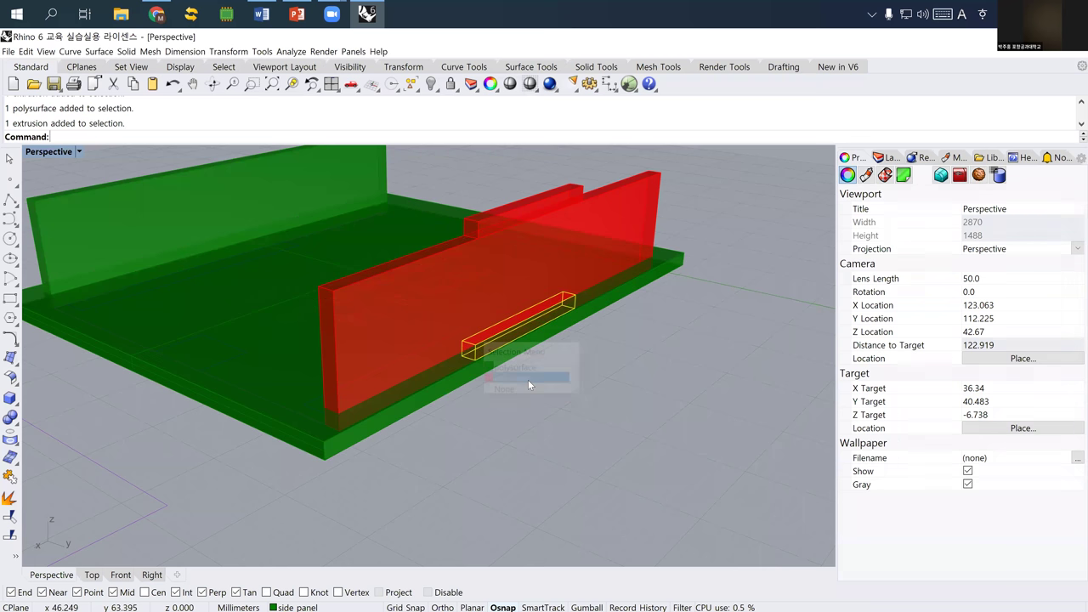
left_click(588, 204, "shift")
left_click(575, 193, "shift")
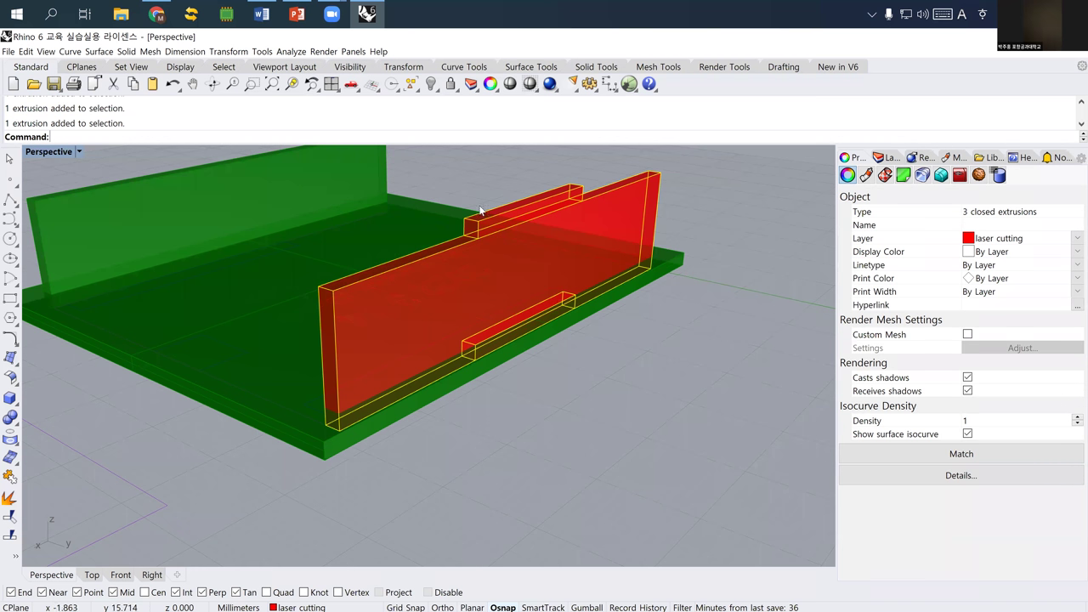
left_click(219, 382)
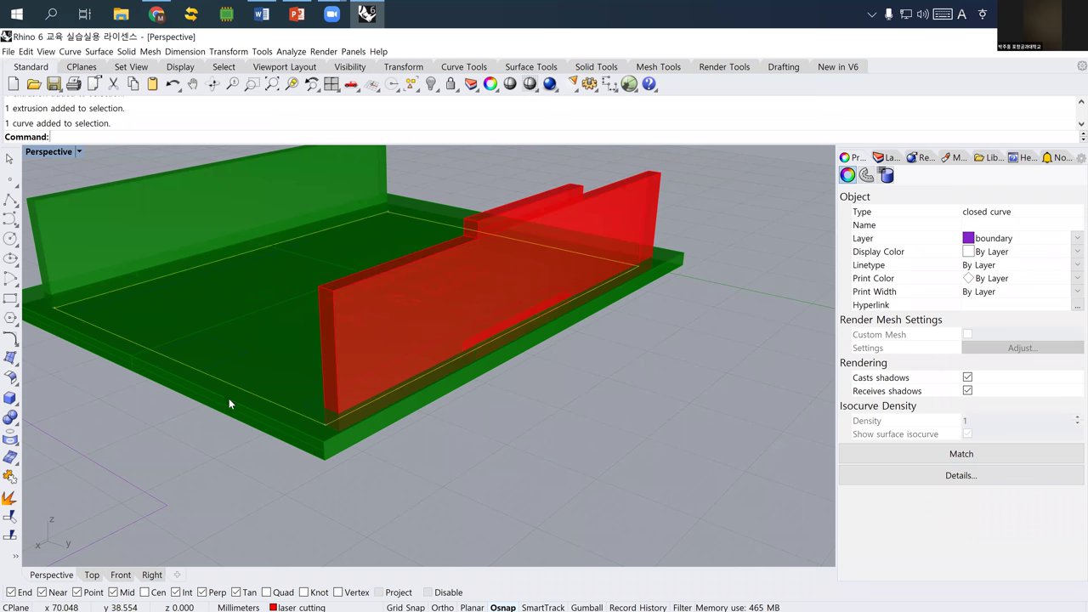
left_click(277, 425)
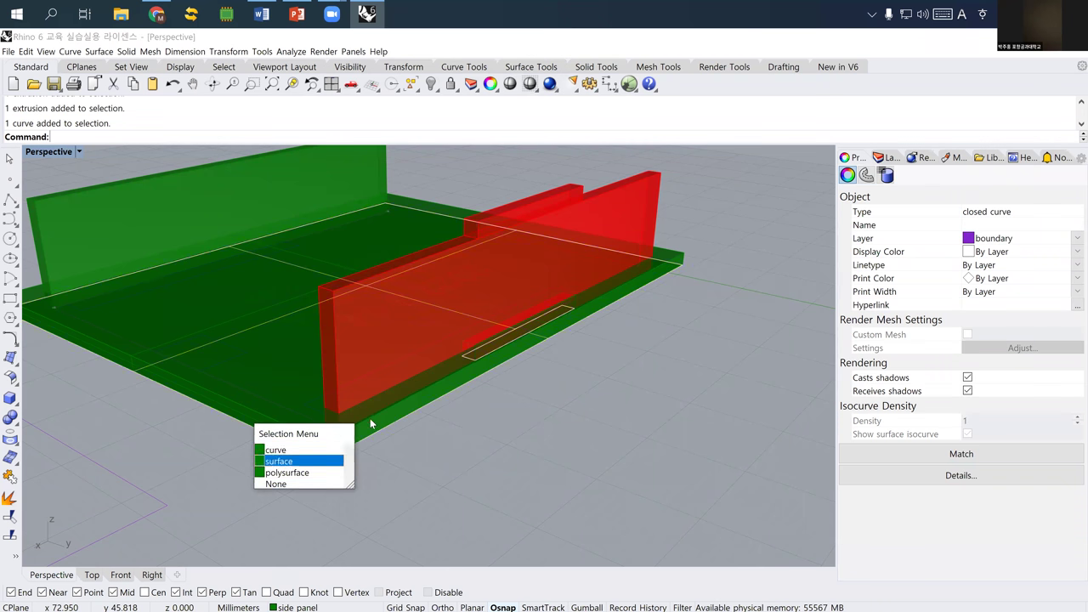
left_click(281, 461)
right_click_drag(468, 410, 377, 380)
scroll(370, 325, "down", 5)
scroll(374, 379, "up", 3)
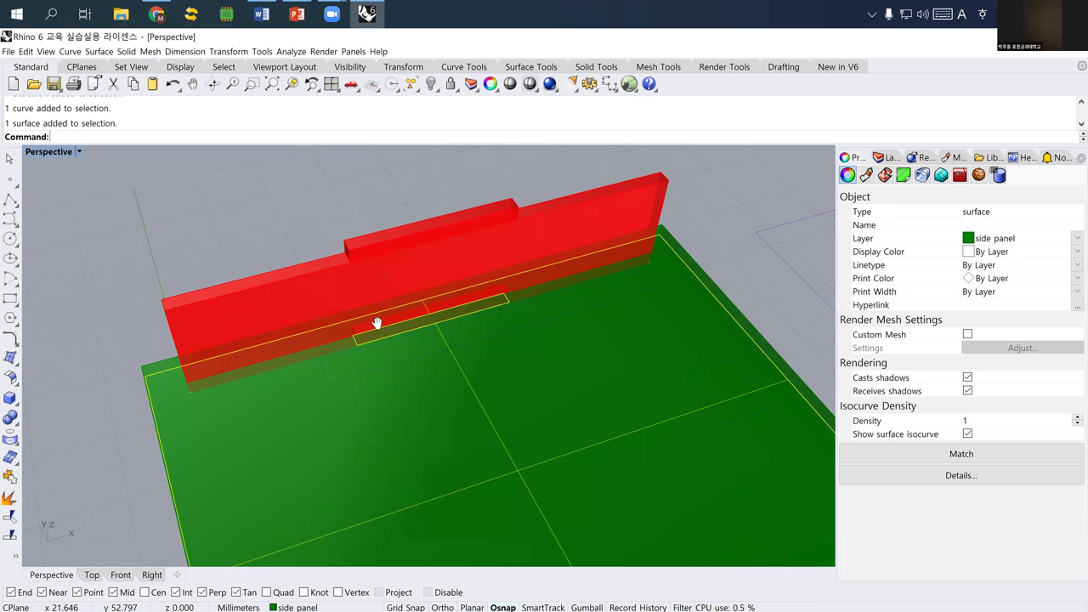
scroll(359, 326, "down", 5)
key("ctrl+Down")
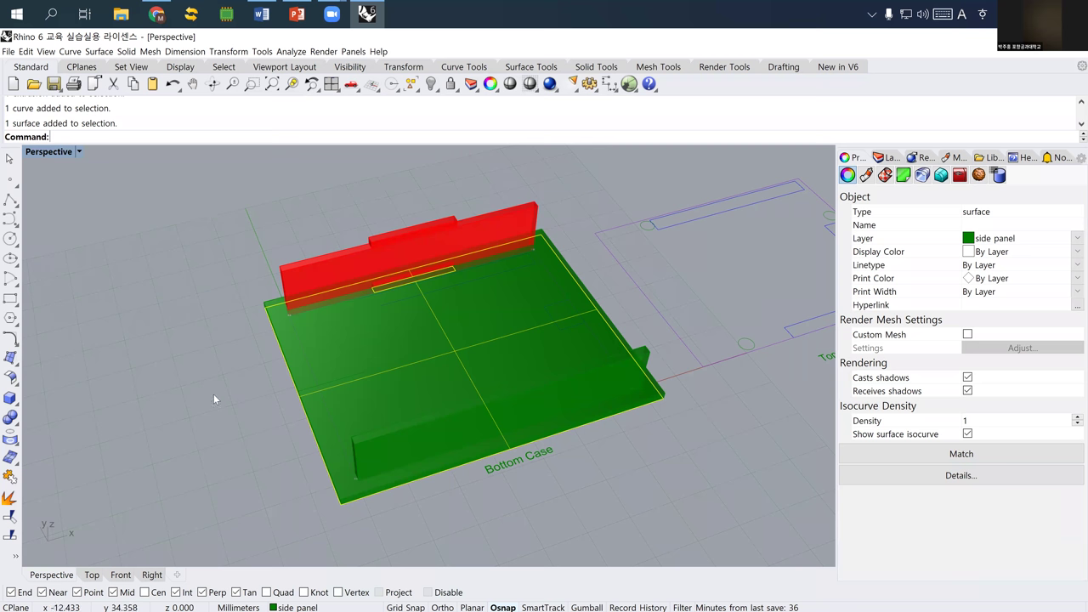
- Select the solid green base slab and hide it
left_click(338, 385)
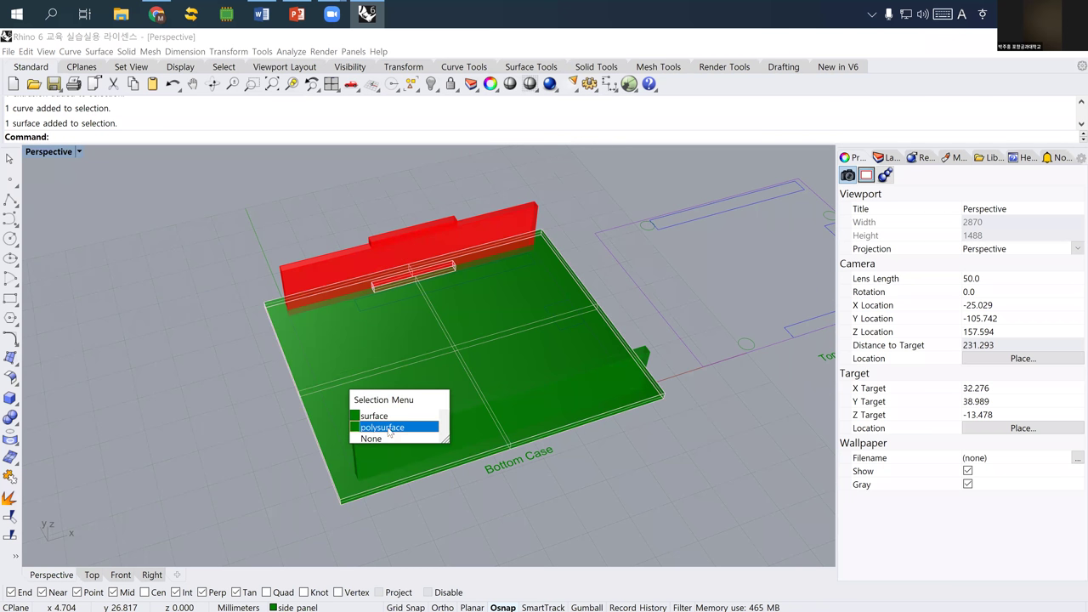
left_click(390, 427)
type("h")
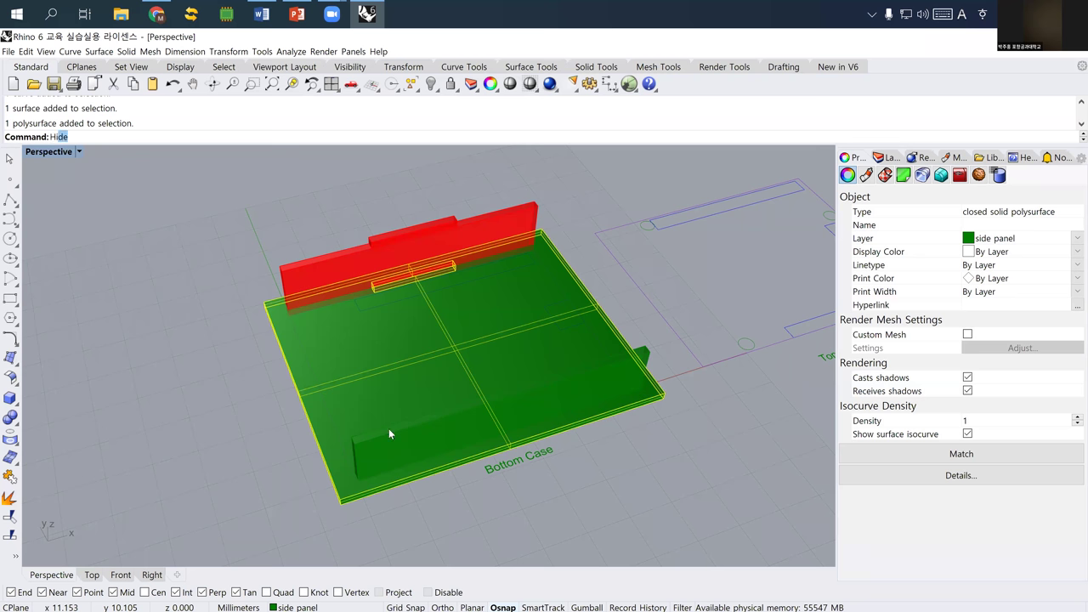
key("Return")
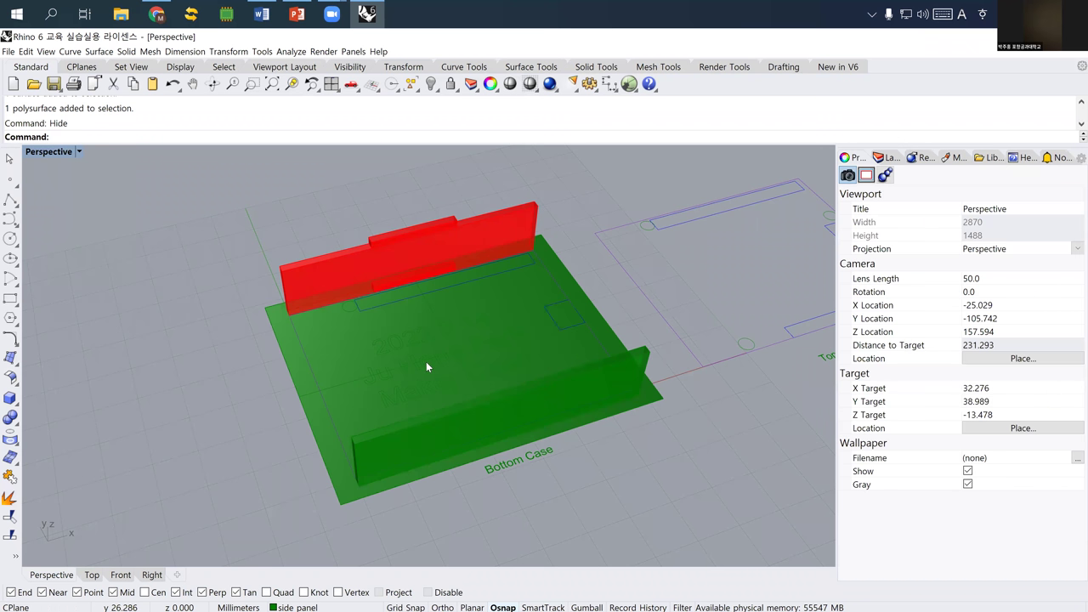
- Select the tall red wall with its upper and lower notch boxes
right_click_drag(483, 351, 373, 343, "shift")
scroll(368, 313, "up", 3)
left_click(380, 280)
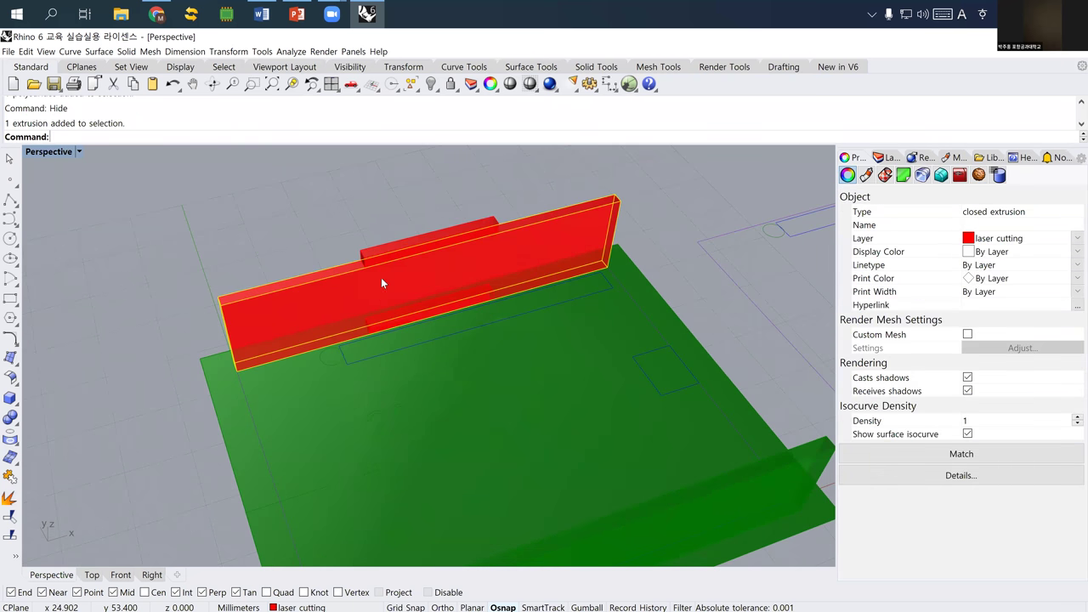
left_click(384, 253, "shift")
scroll(384, 332, "up", 2)
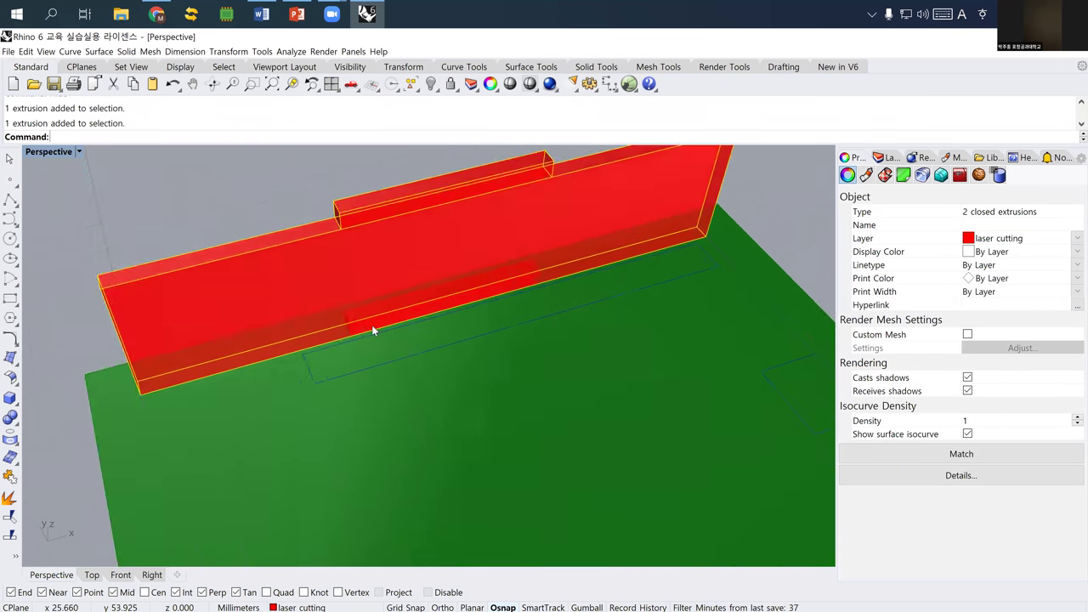
left_click(371, 324)
left_click(413, 405)
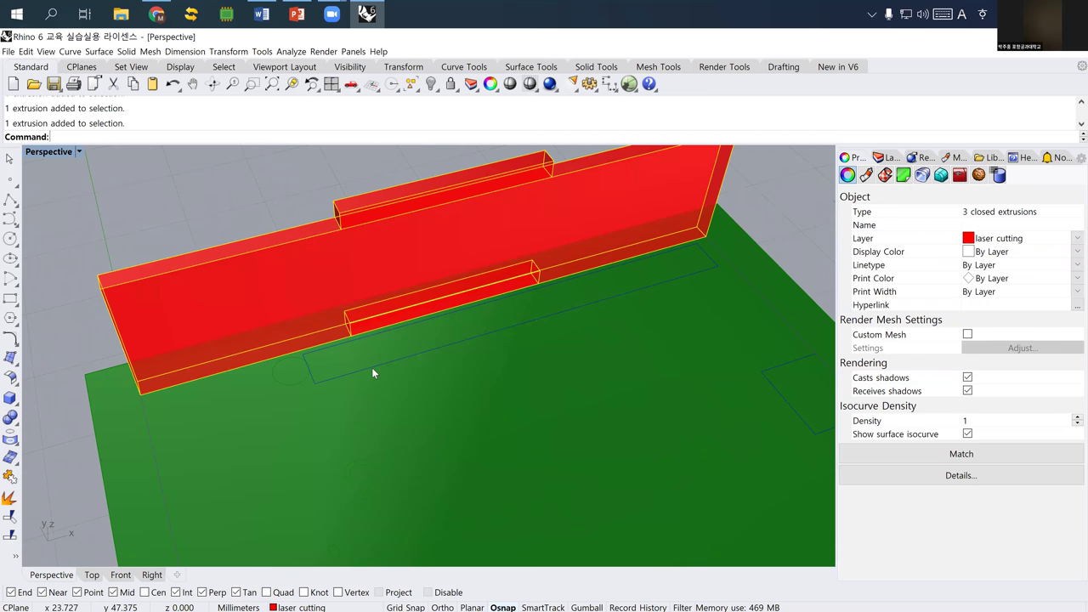
scroll(377, 363, "down", 4)
scroll(361, 347, "down", 4)
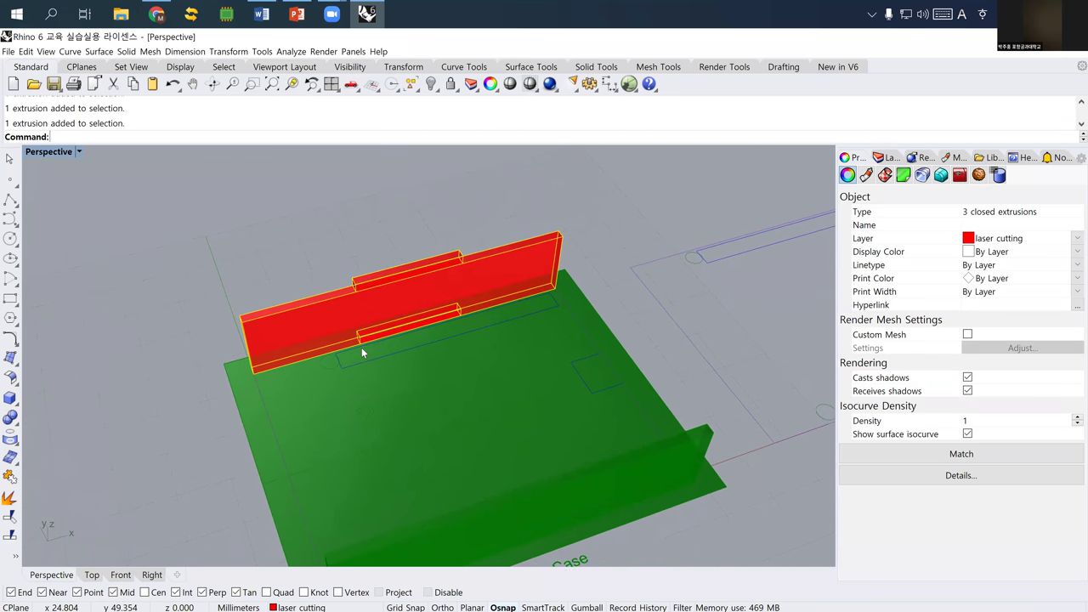
- Copy the red wall and its two notch boxes beside the original
type("Copy")
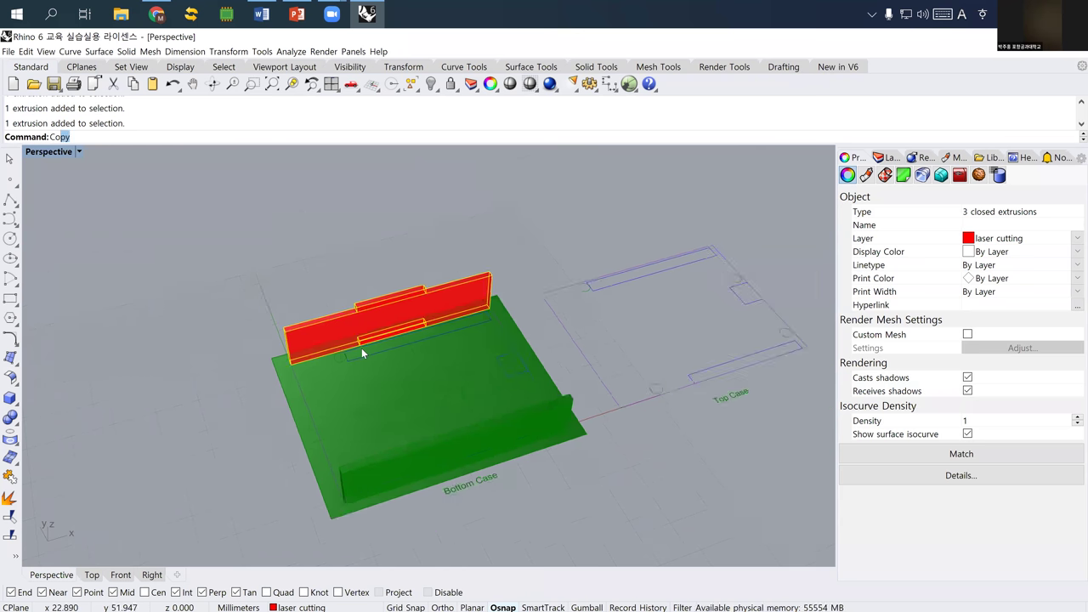
key("Return")
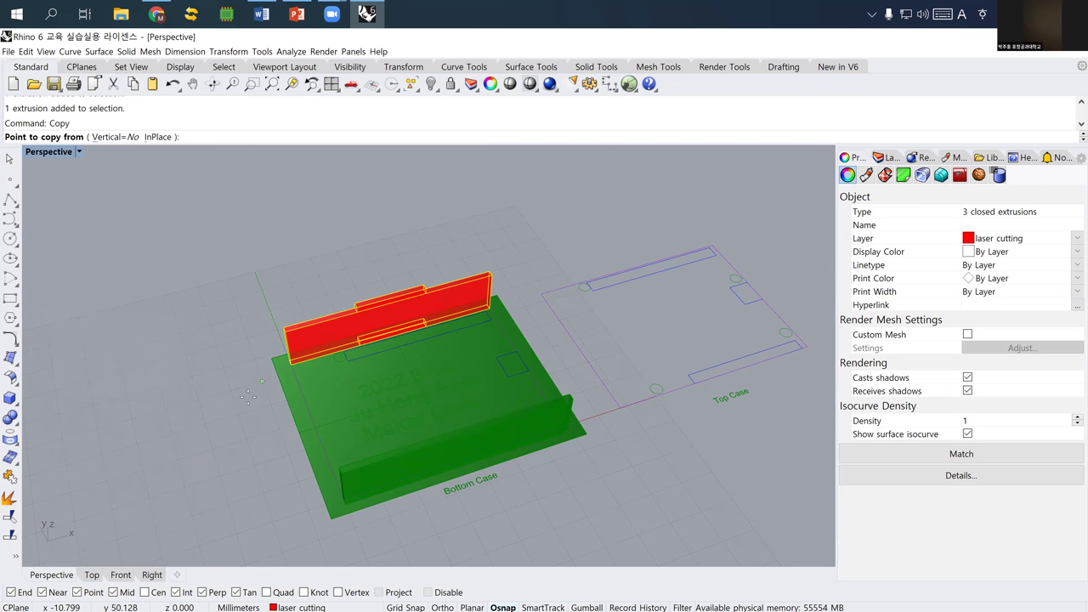
left_click(361, 348)
left_click(224, 343)
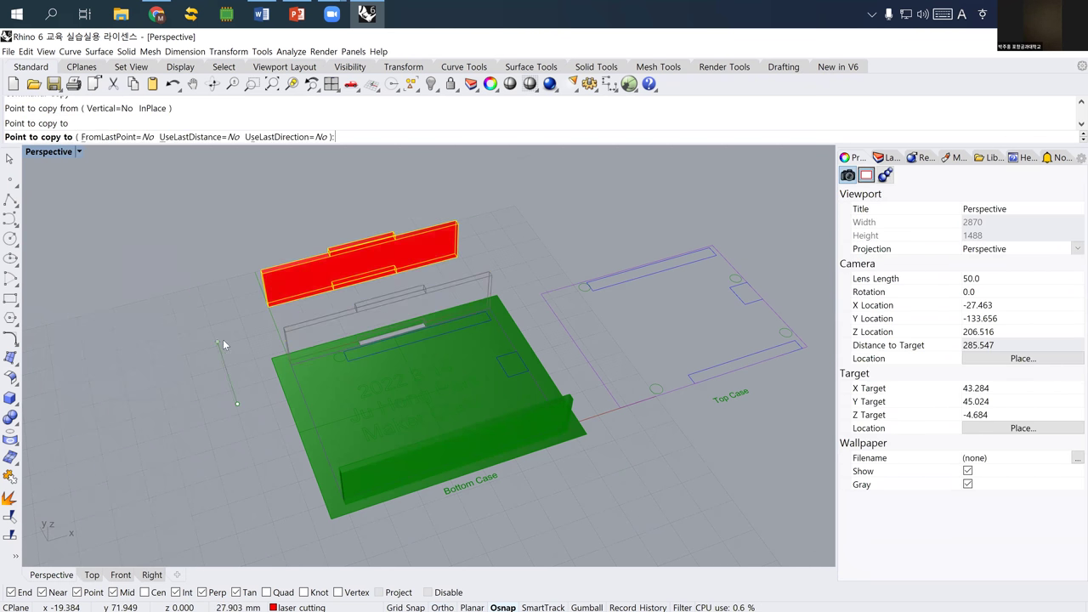
key("Return")
right_click_drag(345, 301, 409, 332)
scroll(450, 343, "up", 3)
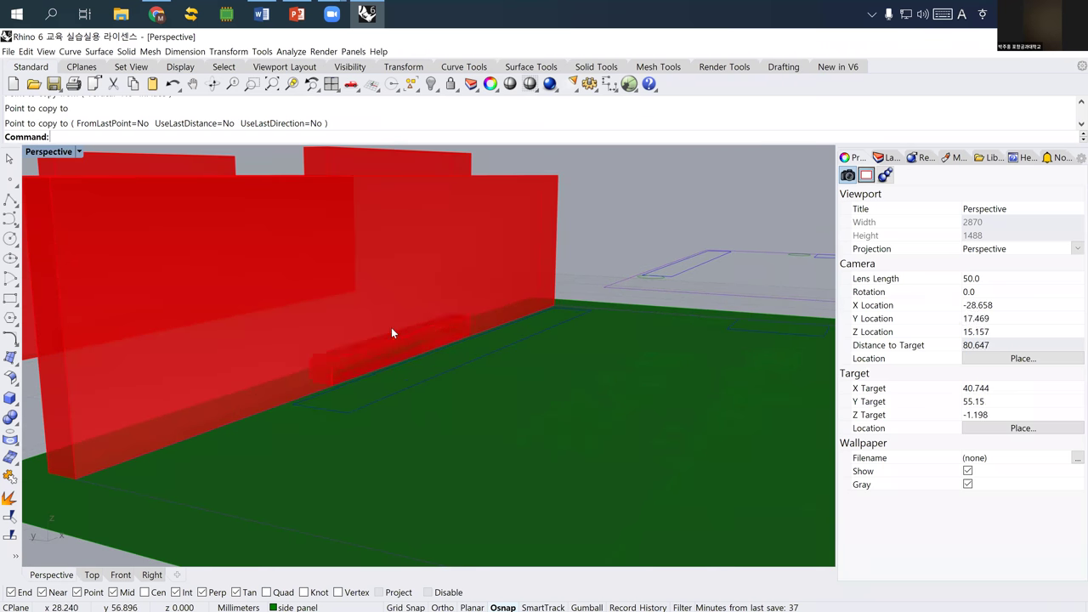
- Move both walls' lower notch boxes 2 mm down
left_click(391, 327)
scroll(387, 338, "up", 2)
scroll(387, 343, "down", 2)
left_click(408, 330, "shift")
type("M")
key("Return")
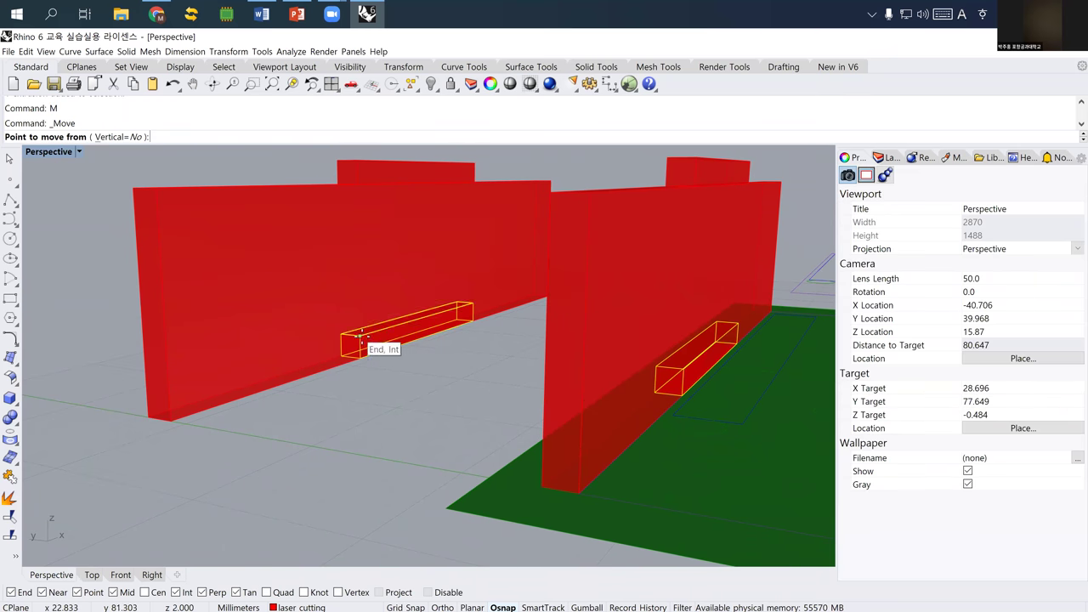
left_click(367, 340)
left_click(364, 361)
key("Escape")
- Reselect the copied wall and its notch pieces
right_click_drag(482, 379, 431, 325)
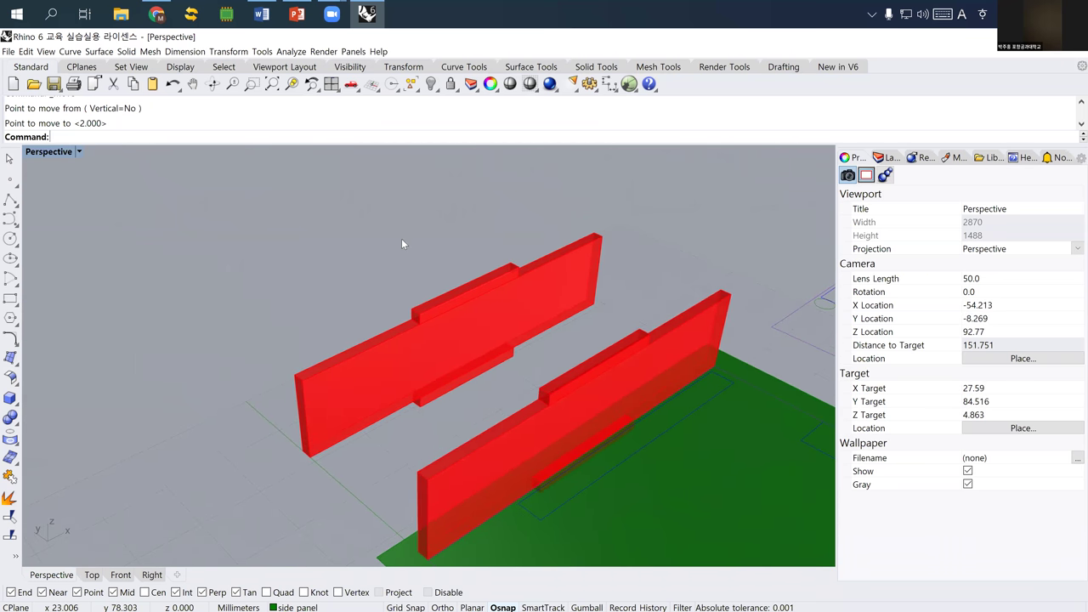
key("Left")
key("ctrl+a")
- Rotate the copied wall and its tabs 90° in the Right view so they lie flat
type("ro")
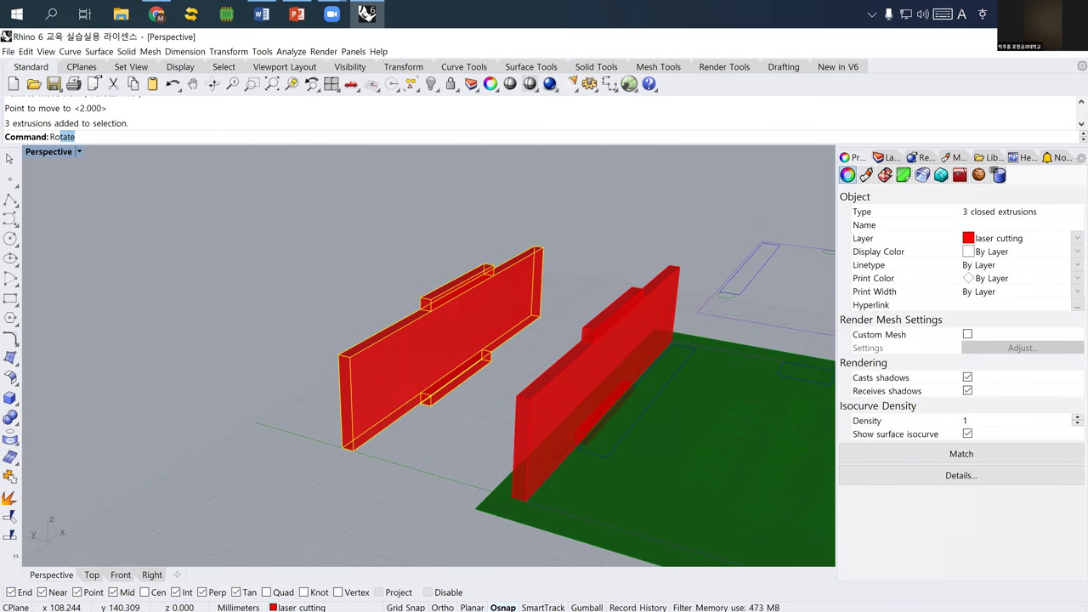
key("Return")
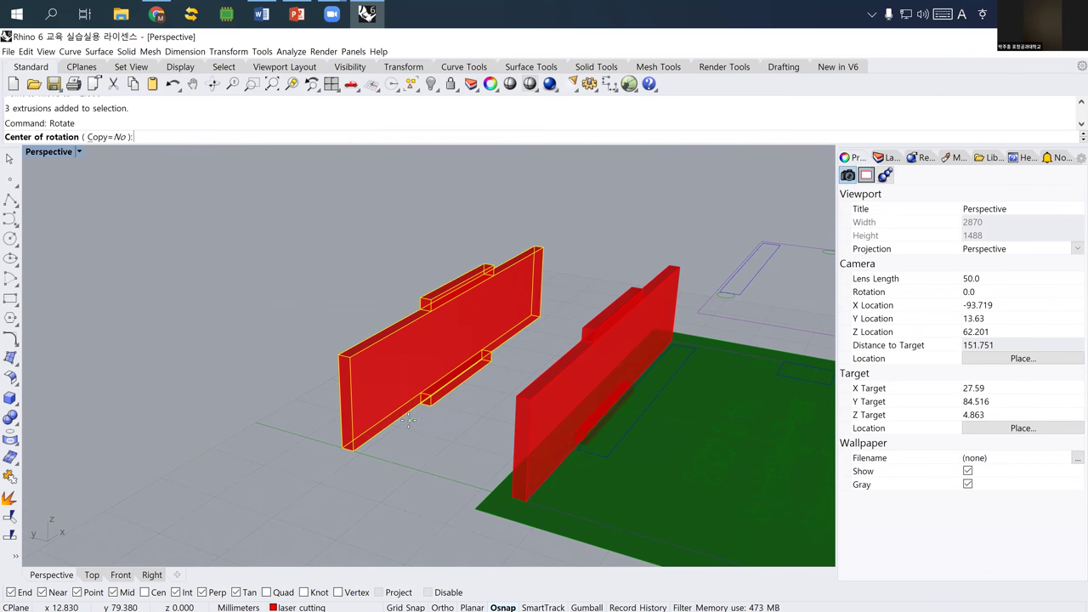
scroll(388, 423, "up", 10)
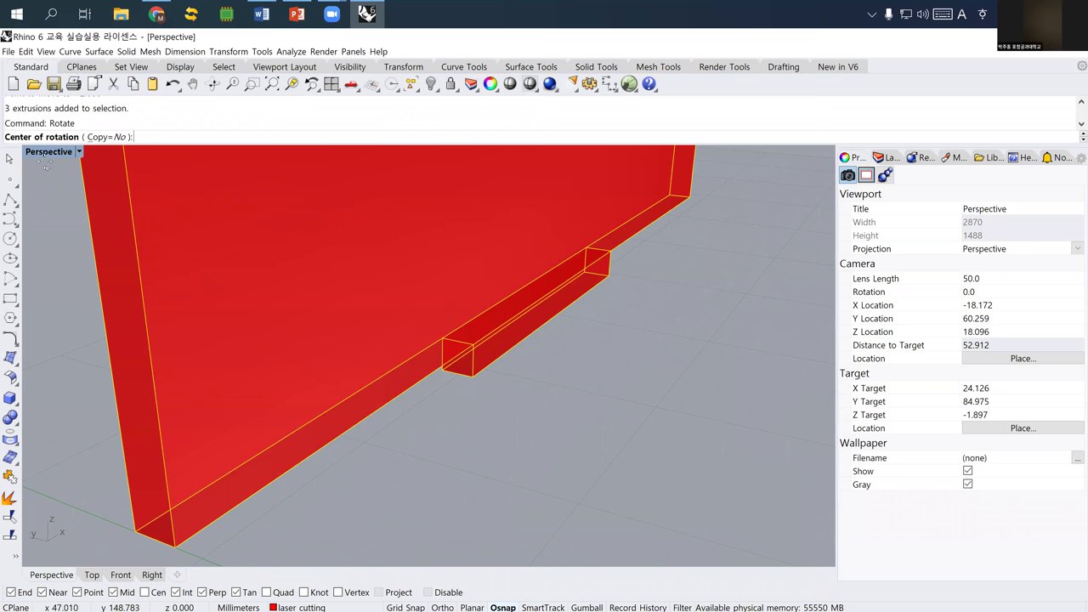
double_click(44, 153)
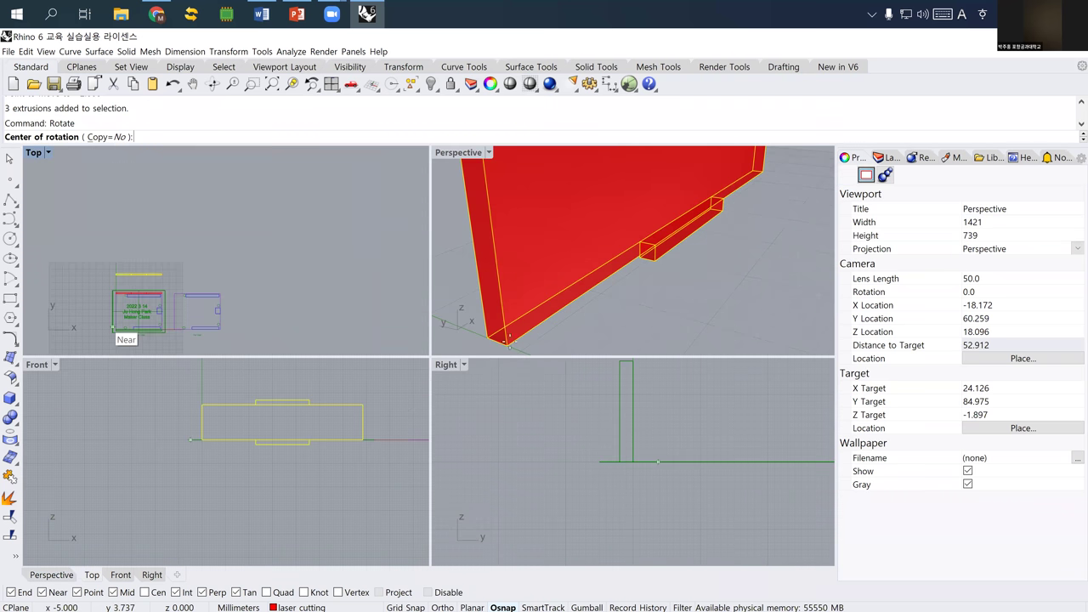
scroll(560, 451, "down", 2)
right_click_drag(548, 452, 577, 458)
left_click(544, 430)
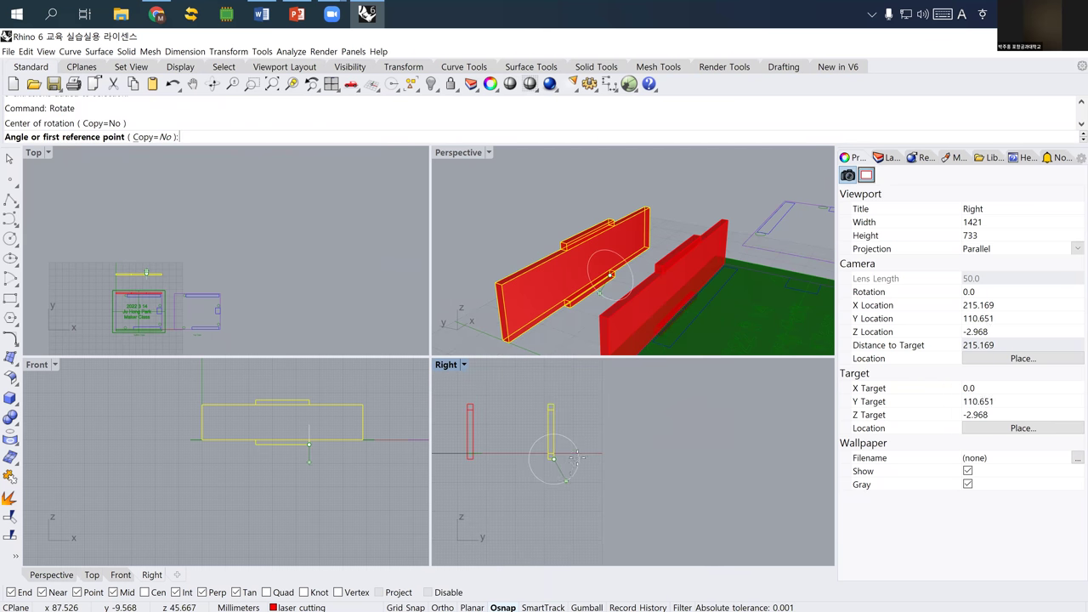
left_click(551, 406)
left_click(628, 422)
key("Escape")
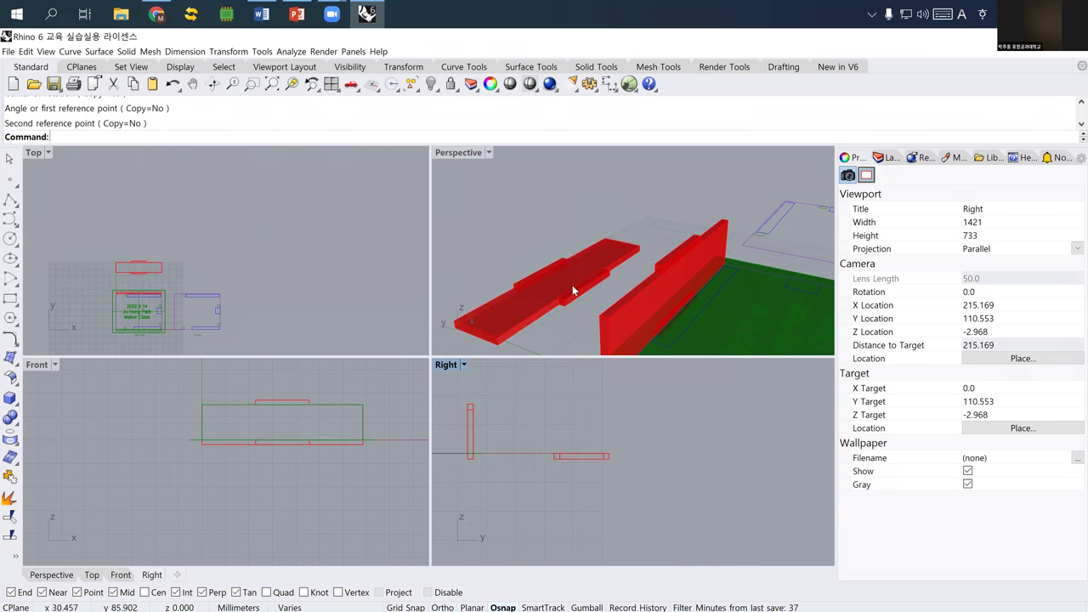
- Inspect the flattened red extrusions in Perspective, briefly selecting one
right_click_drag(564, 289, 614, 259)
left_click(606, 261)
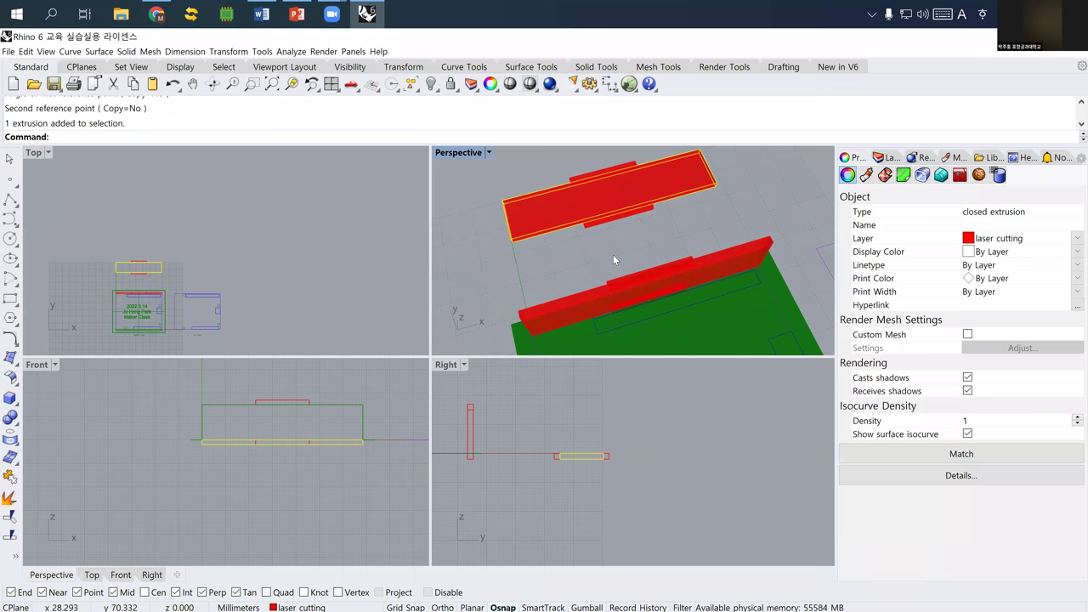
left_click(617, 231)
right_click_drag(600, 227, 528, 258, "shift")
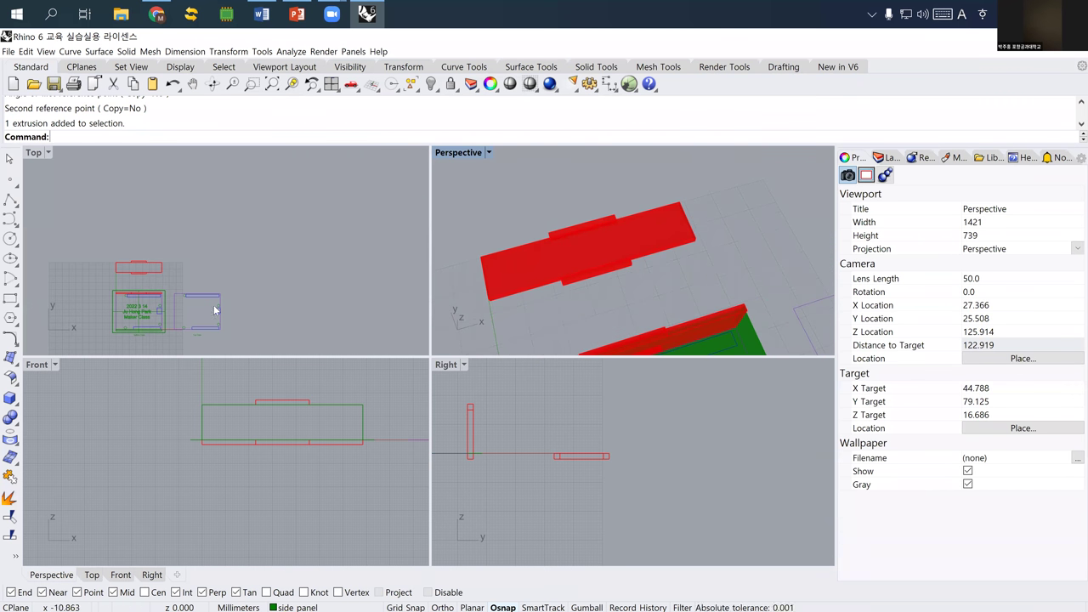
- Set the Perspective viewport to Wireframe and maximize it around the flat red panel
right_click_drag(750, 265, 777, 284, "shift")
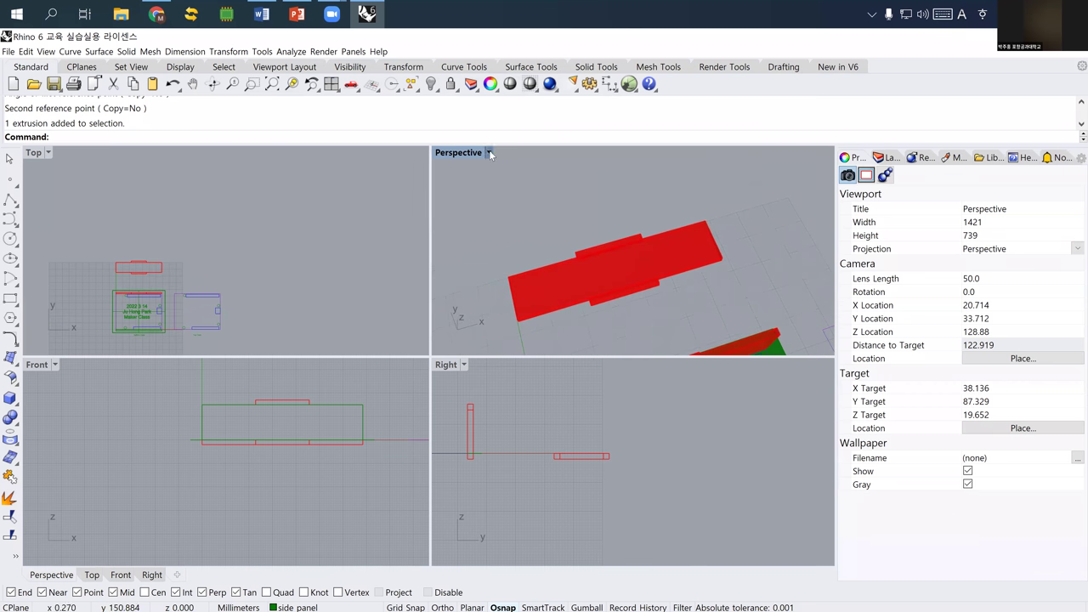
left_click(490, 153)
left_click(472, 182)
scroll(580, 258, "up", 3)
right_click_drag(581, 257, 499, 224)
scroll(499, 225, "down", 3)
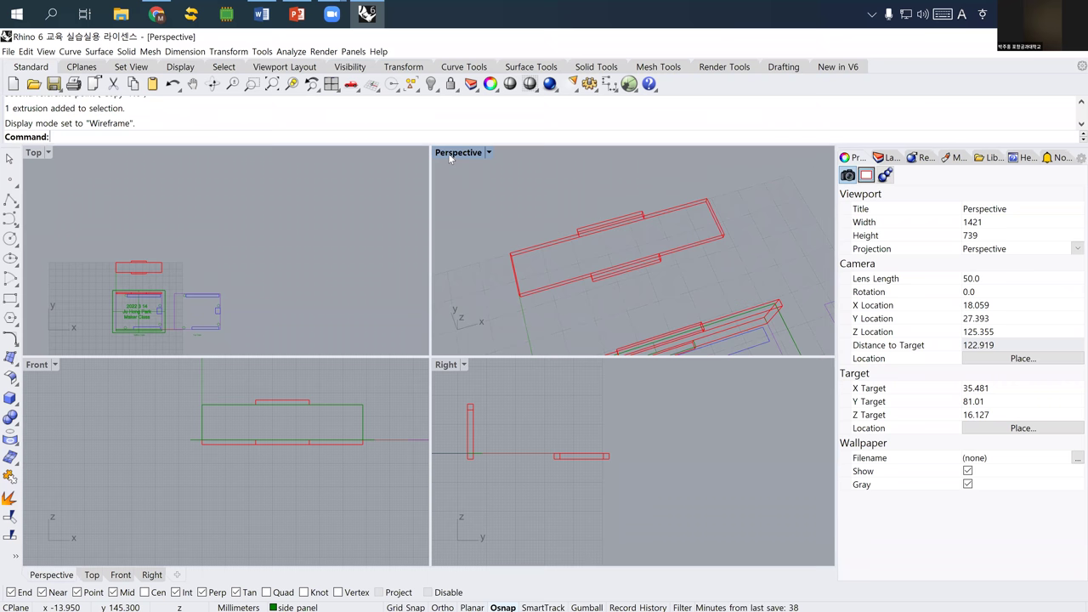
double_click(458, 152)
key("shift+Right")
key("shift+Right")
key("shift+Right")
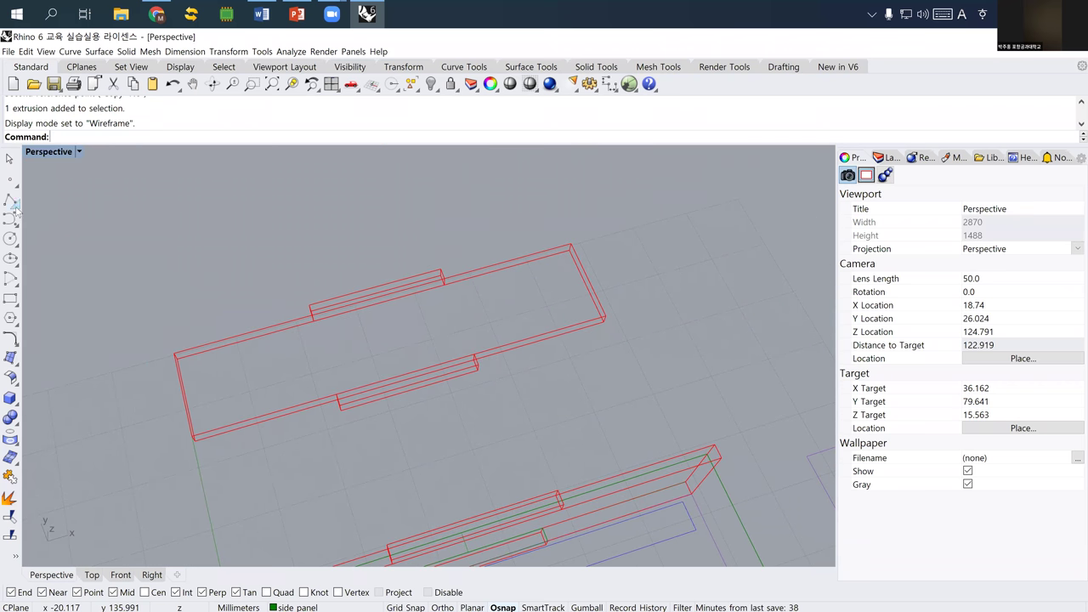
- Start a polyline at the panel's top corner, tracing the lower-left corner and first tab
left_click(15, 204)
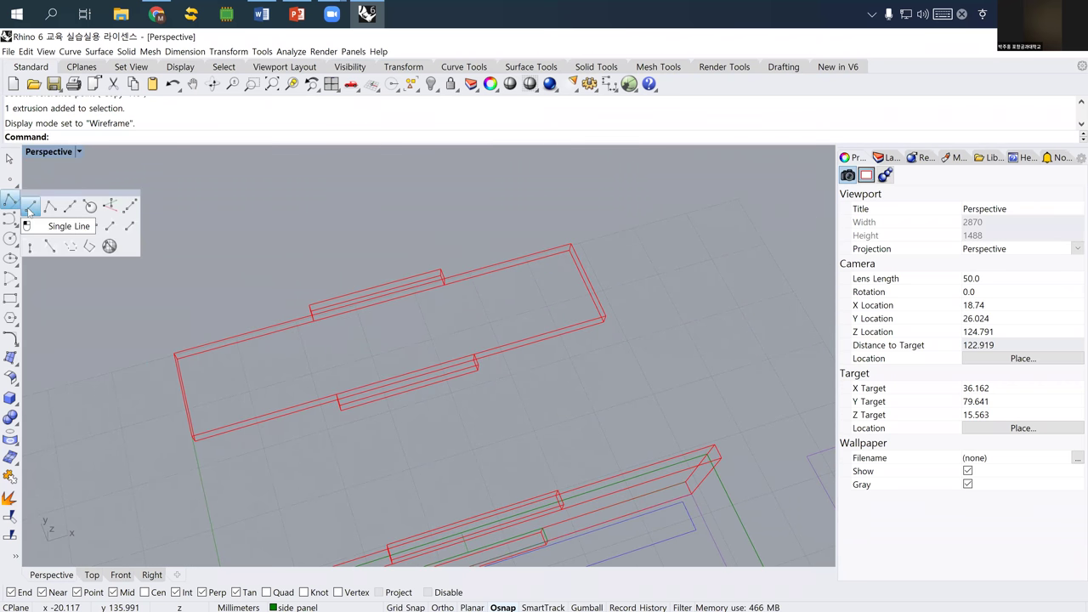
left_click(50, 206)
right_click_drag(199, 369, 211, 420)
scroll(212, 420, "up", 3)
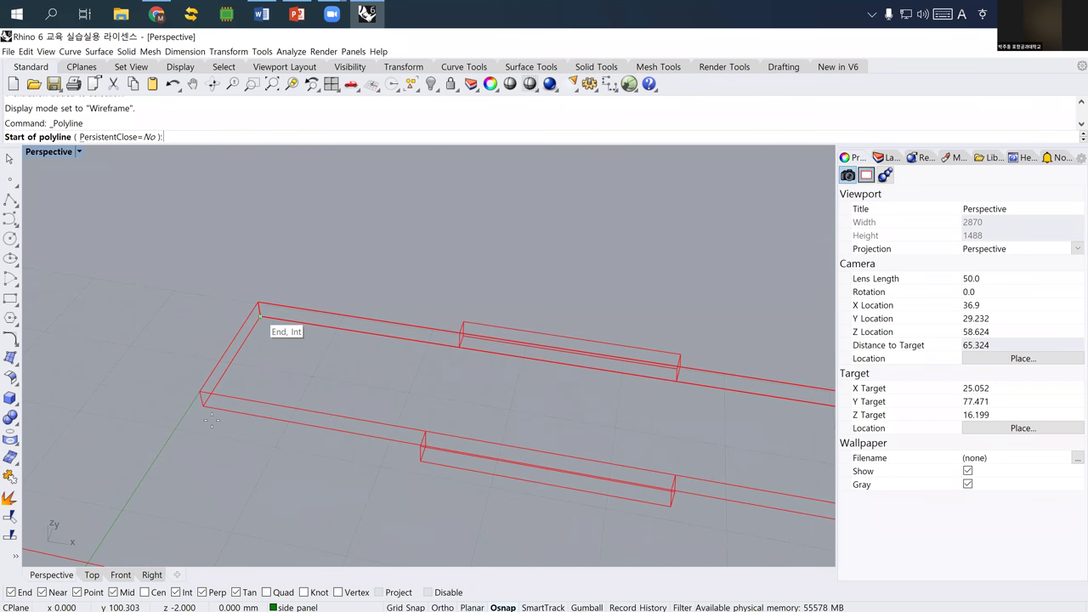
left_click(259, 316)
left_click(203, 405)
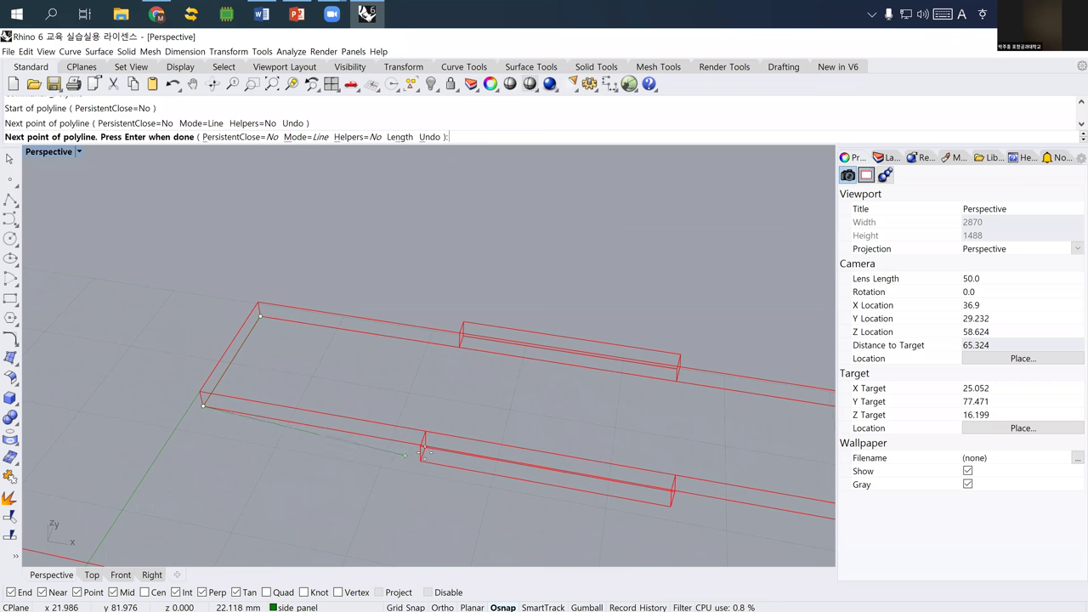
left_click(421, 460)
left_click(425, 446)
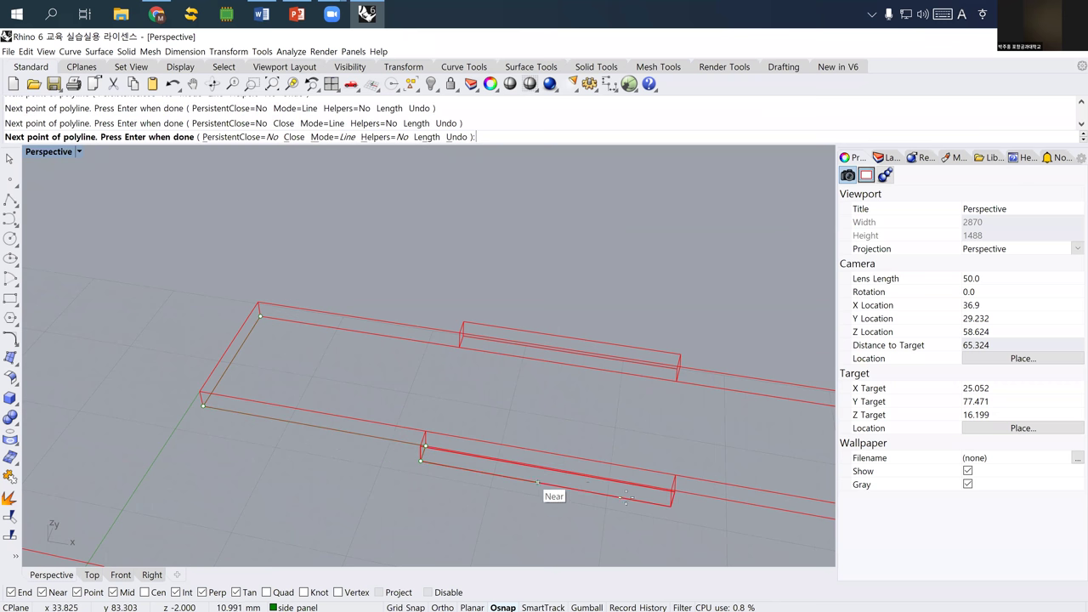
left_click(671, 503)
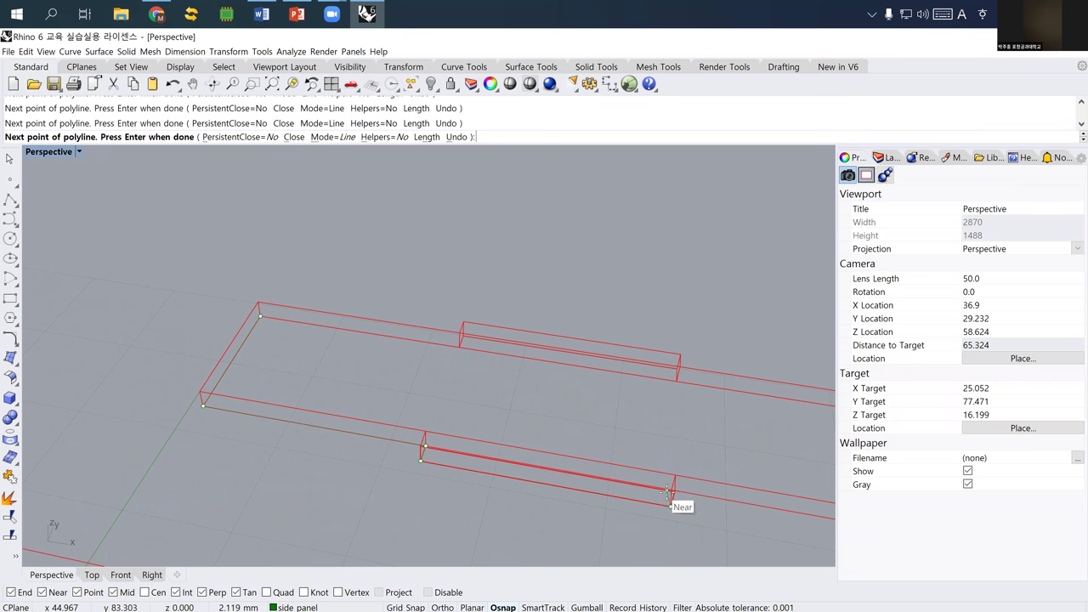
- Continue the polyline through the far corner and next tab corner, then finish it
right_click_drag(668, 493, 216, 350, "shift")
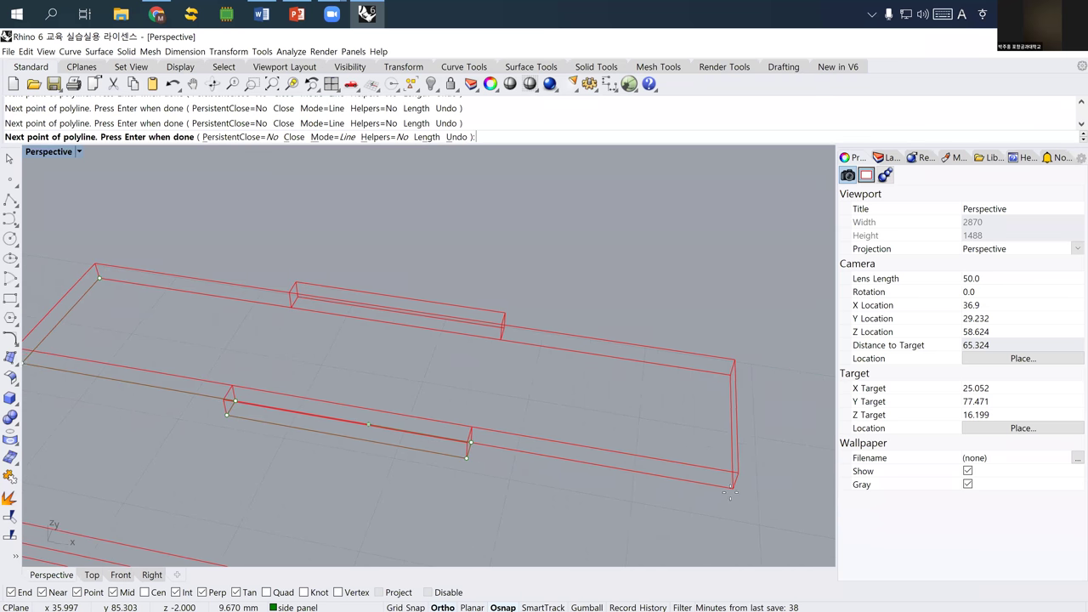
left_click(728, 375)
left_click(498, 340)
right_click_drag(522, 333, 563, 298)
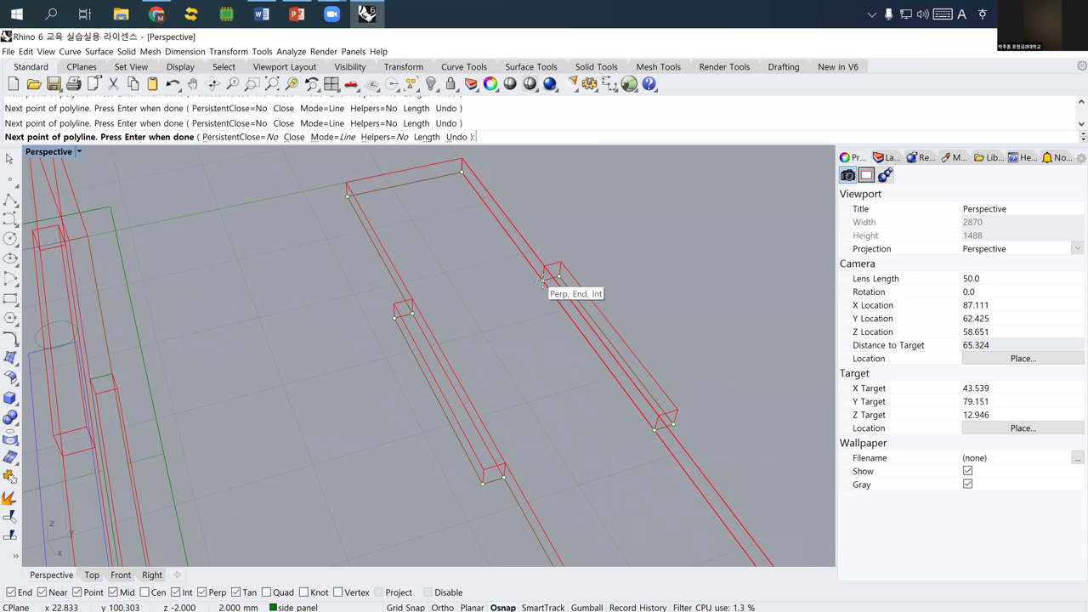
key("Return")
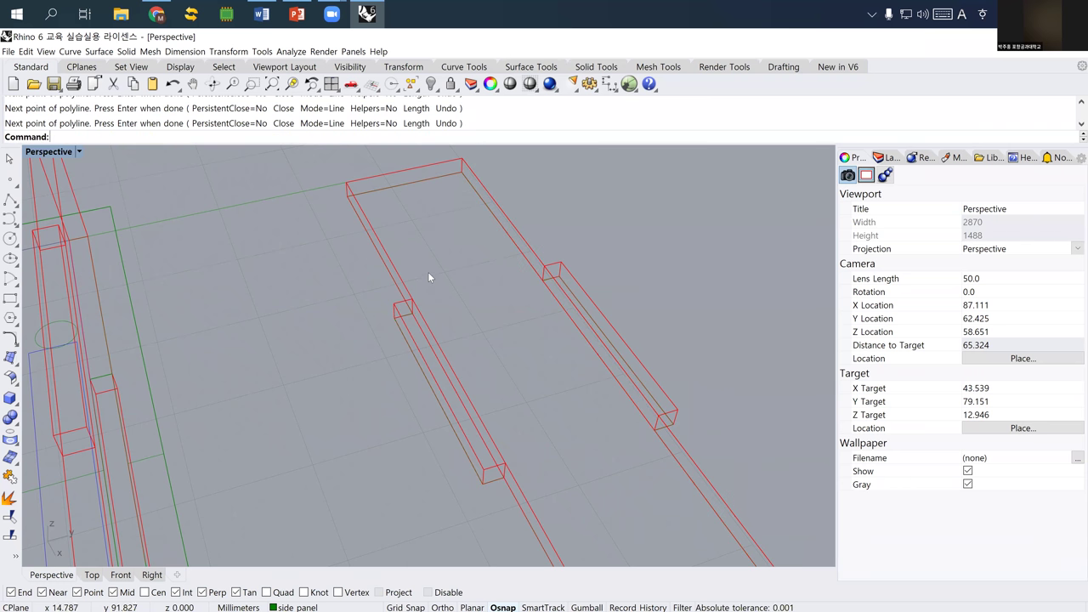
- Select the flat plate and both tab boxes
right_click_drag(493, 281, 571, 272)
left_click(578, 384)
left_click(585, 407, "shift")
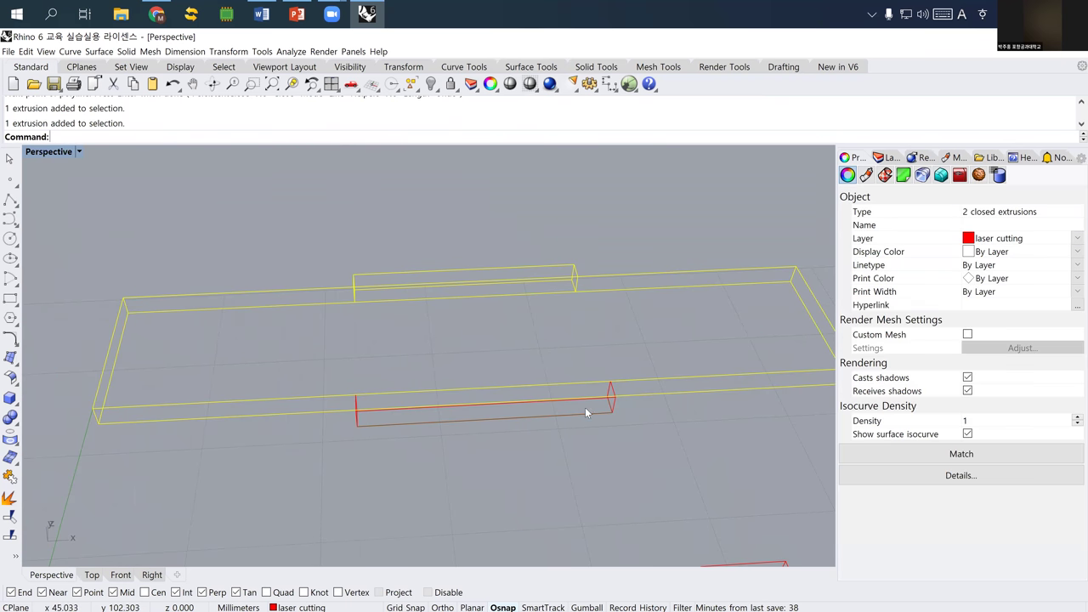
left_click(615, 405, "shift")
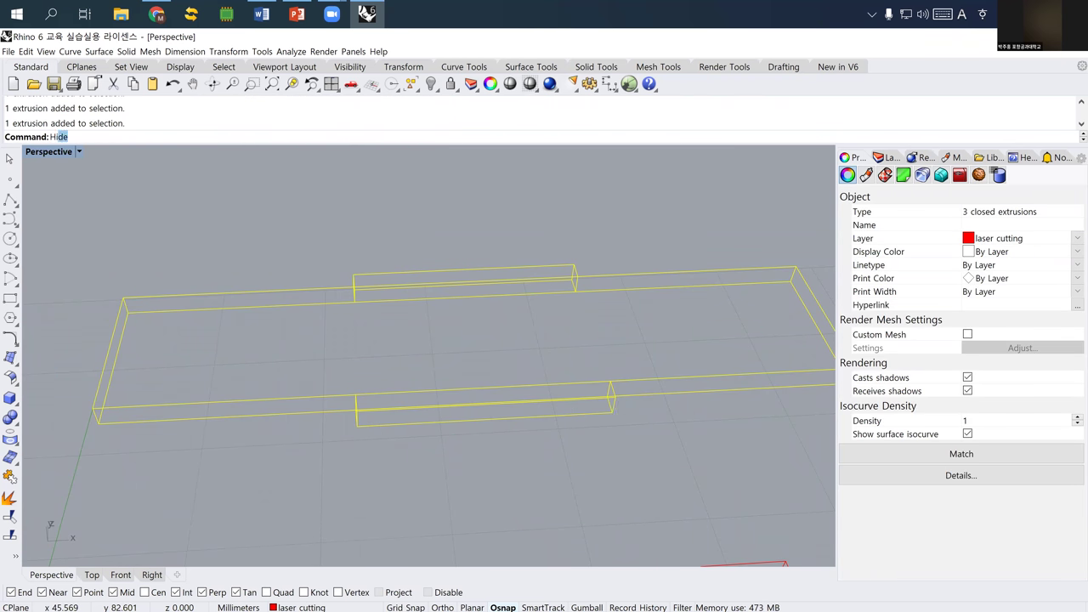
- Hide the selected plate and two tab boxes
key("Return")
right_click_drag(506, 383, 380, 311)
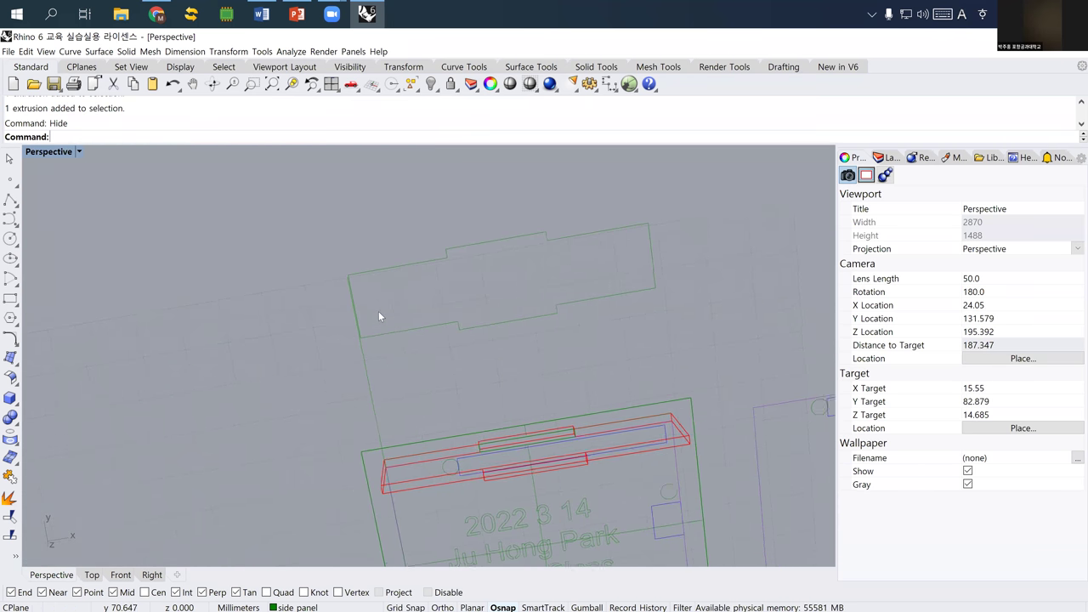
key("Left")
key("Left")
key("Left")
key("Left")
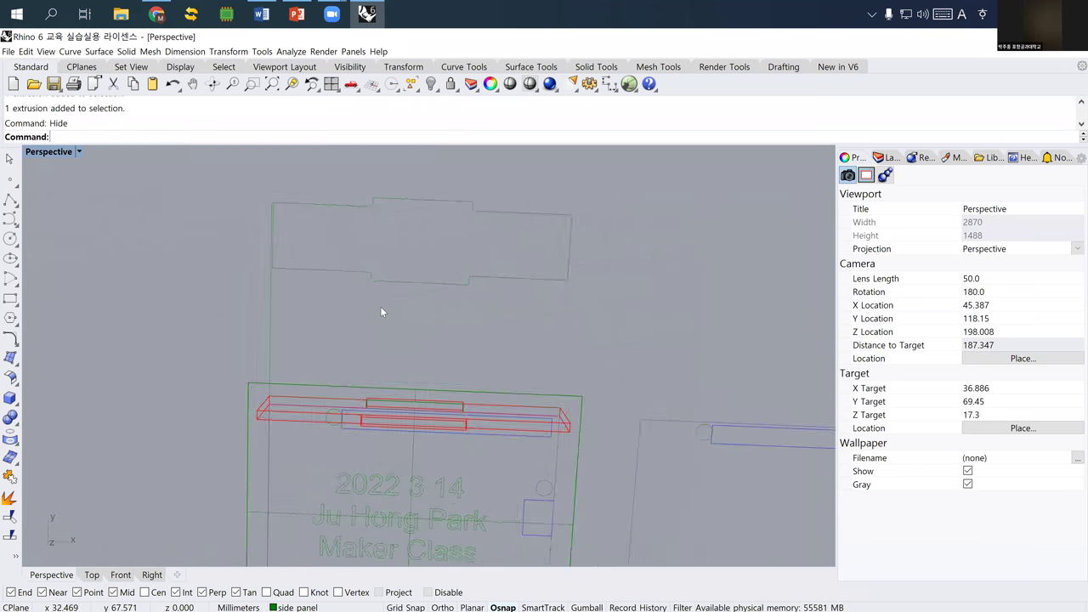
- Select the traced panel outline curve and orbit to view both case outlines
left_click(380, 311)
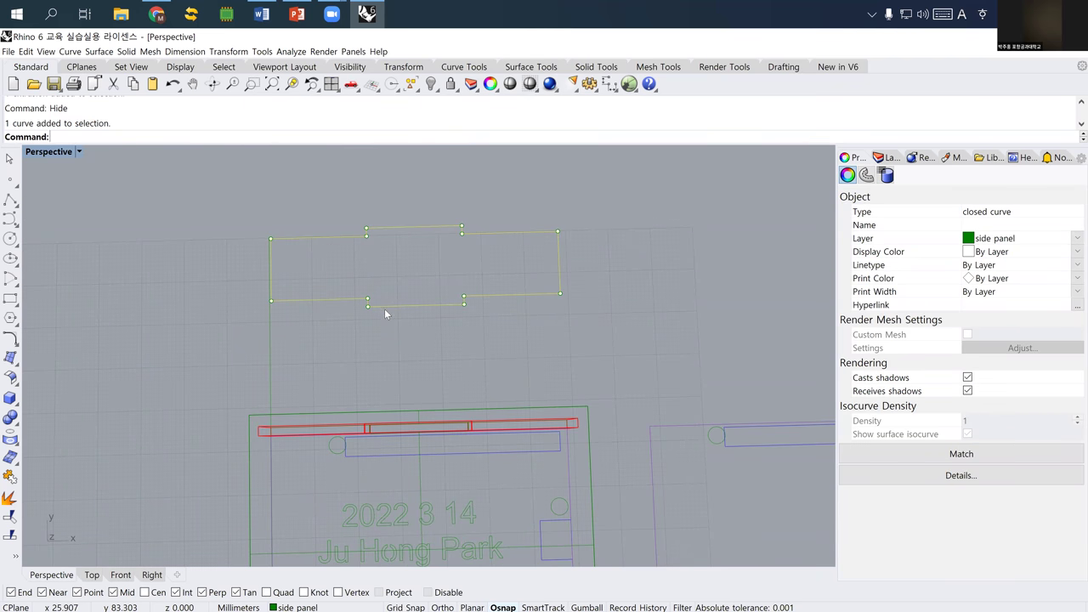
right_click_drag(377, 323, 364, 298)
key("shift+Down")
key("shift+Down")
key("shift+Down")
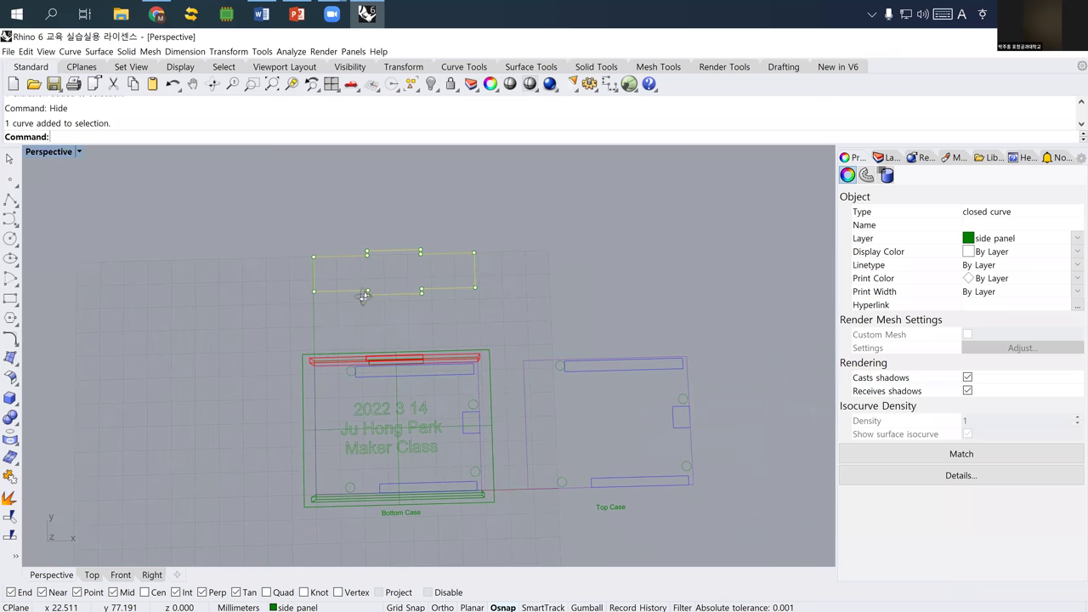
key("Down")
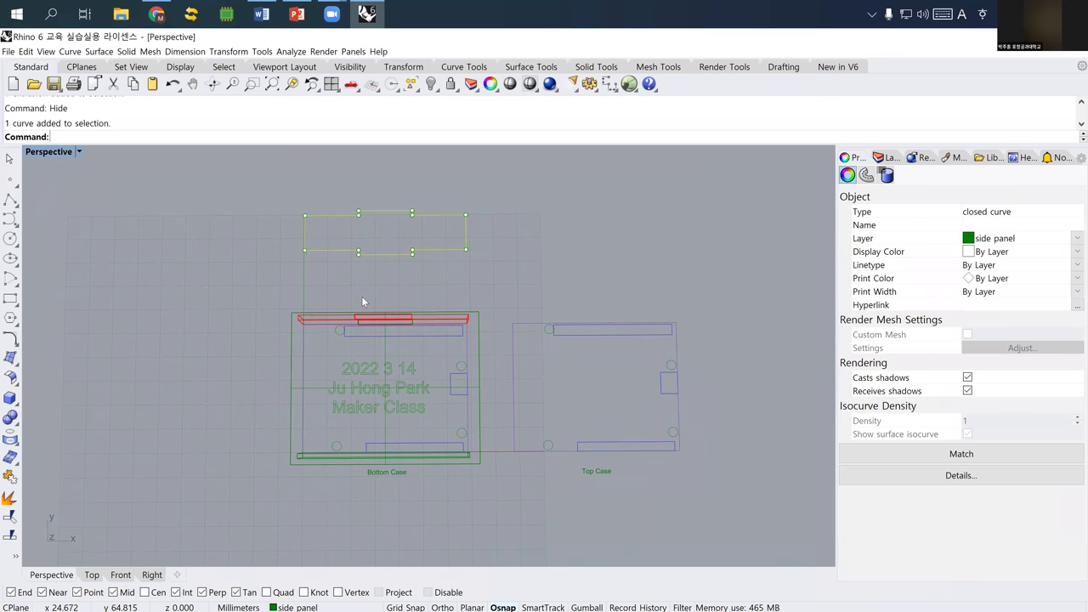
right_click_drag(362, 296, 243, 310)
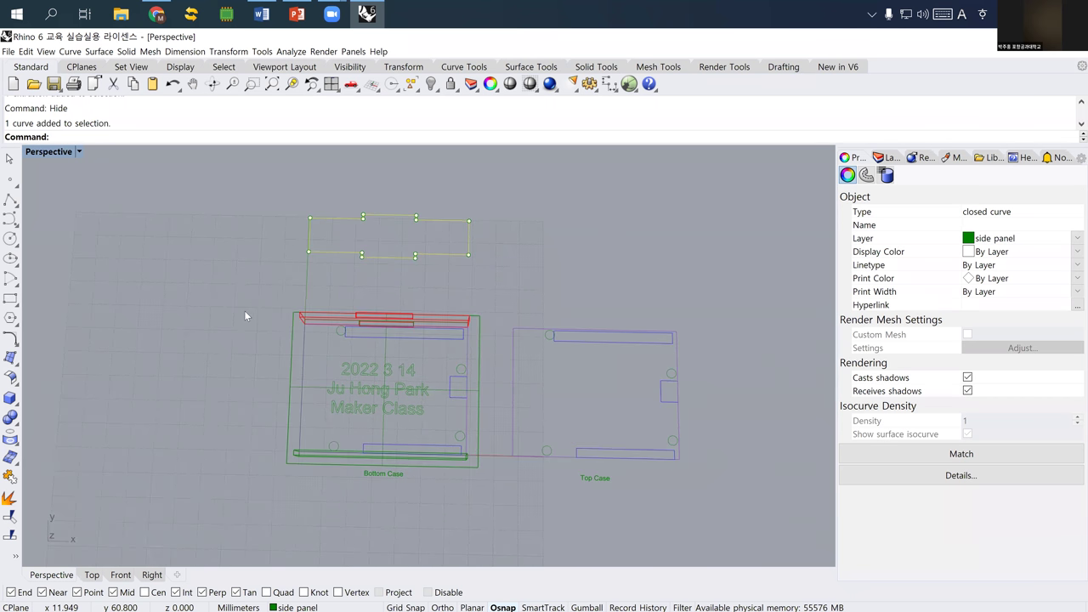
key("Escape")
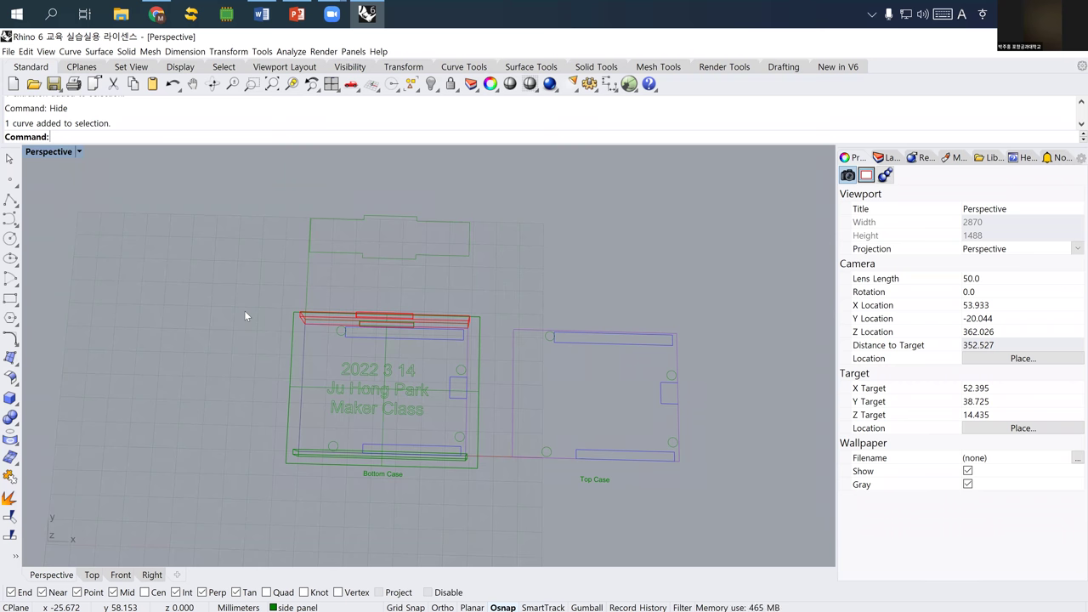
right_click_drag(297, 358, 322, 320)
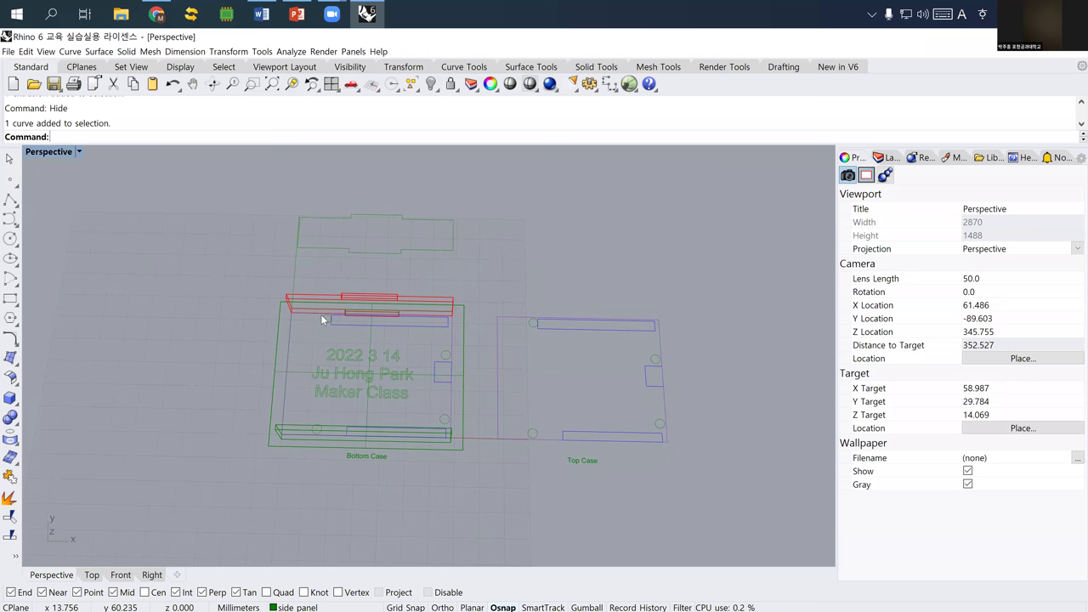
key("shift+Up")
key("shift+Up")
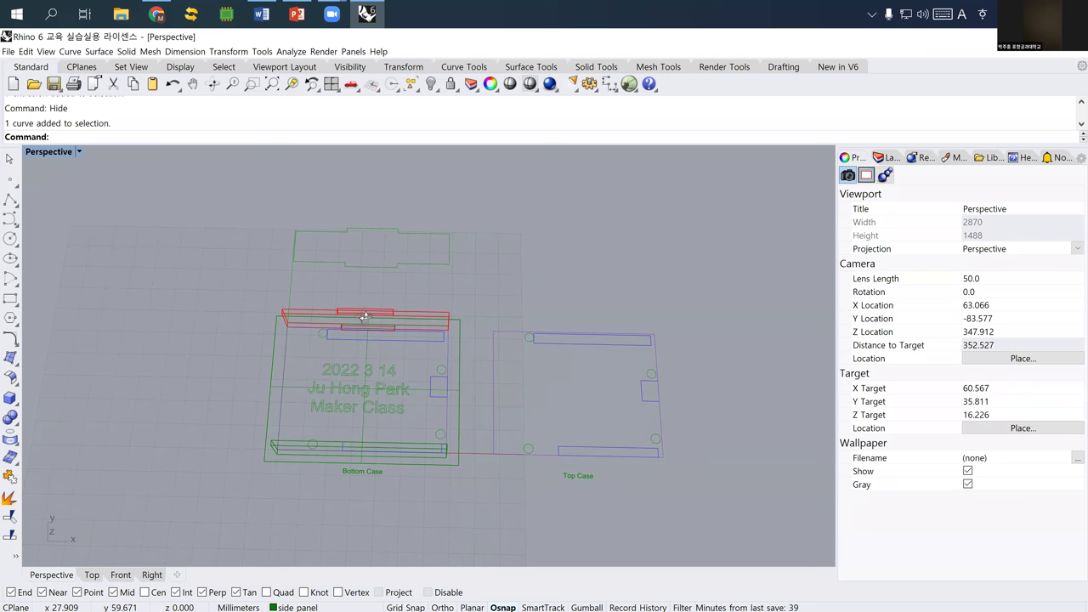
key("Left")
key("Left")
key("Left")
key("Left")
key("Left")
key("Left")
key("Left")
key("Left")
key("Left")
key("Left")
key("Up")
key("Up")
key("Up")
key("Up")
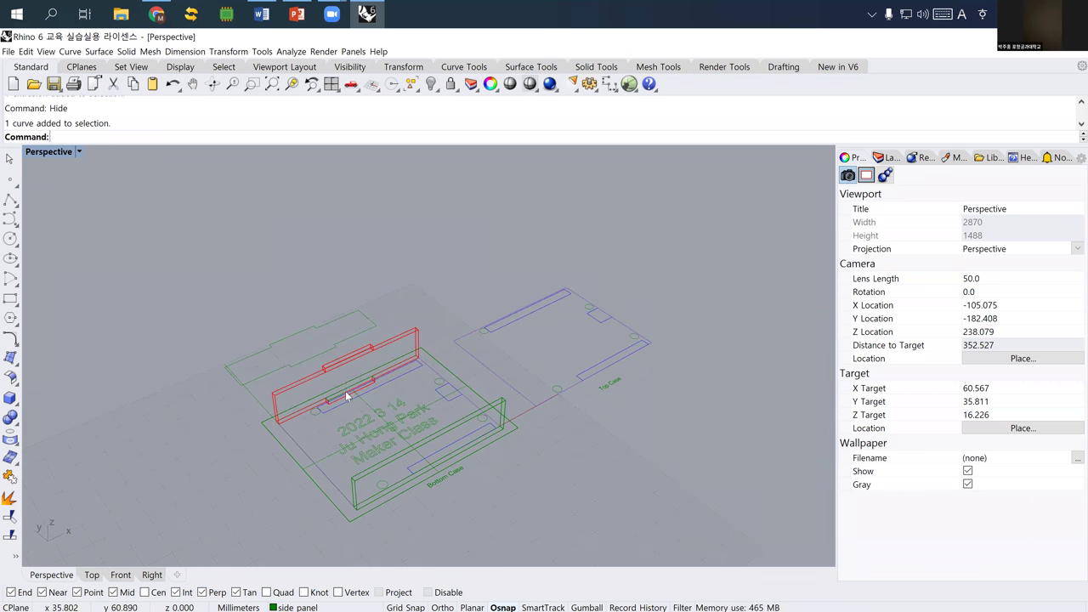
key("Left")
key("Left")
key("Left")
key("Up")
key("Up")
key("Left")
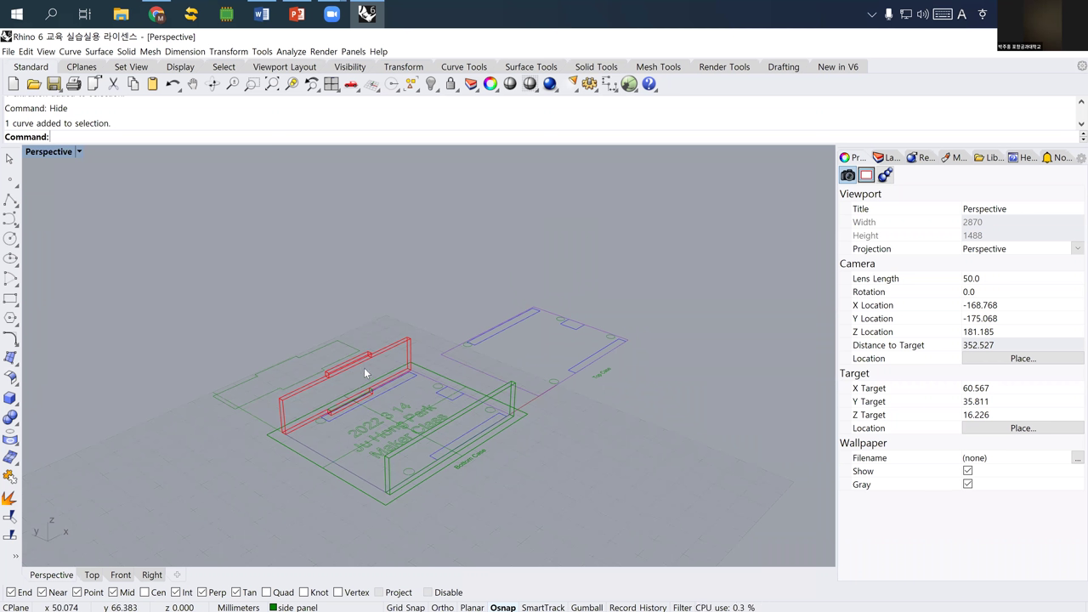
right_click_drag(380, 360, 366, 334)
- Select the three red extrusions and drag them toward the lower left, then deselect
left_click_drag(365, 334, 367, 334)
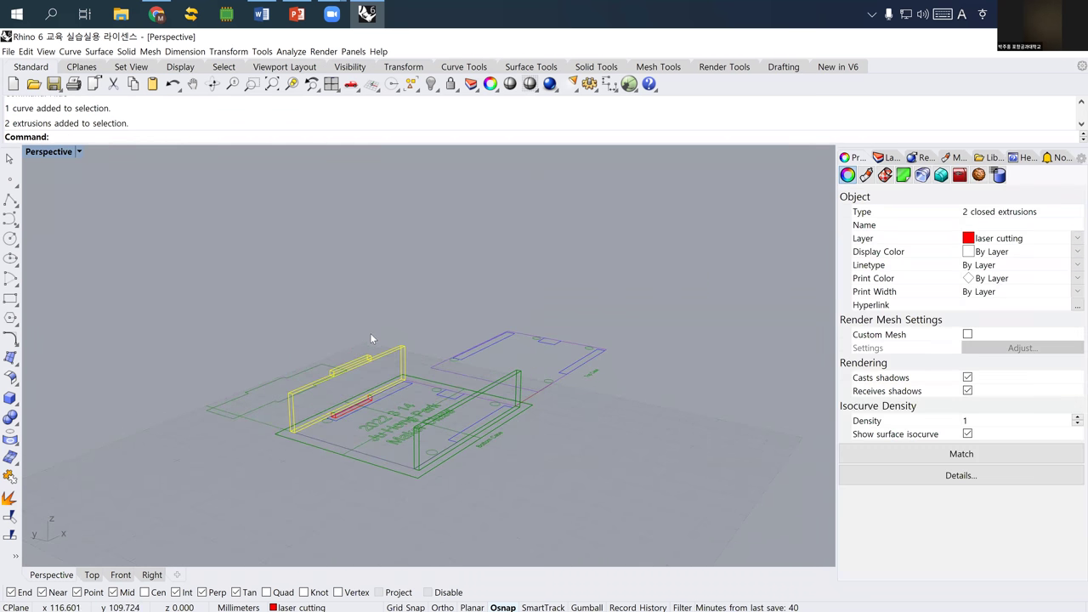
scroll(361, 409, "up", 3)
left_click(370, 411)
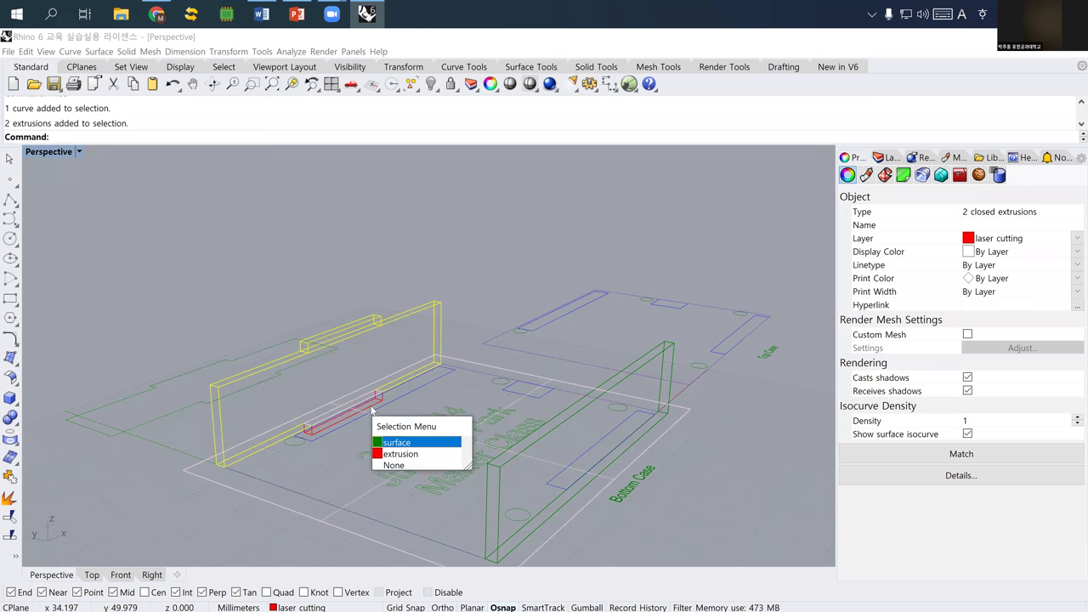
left_click(393, 454)
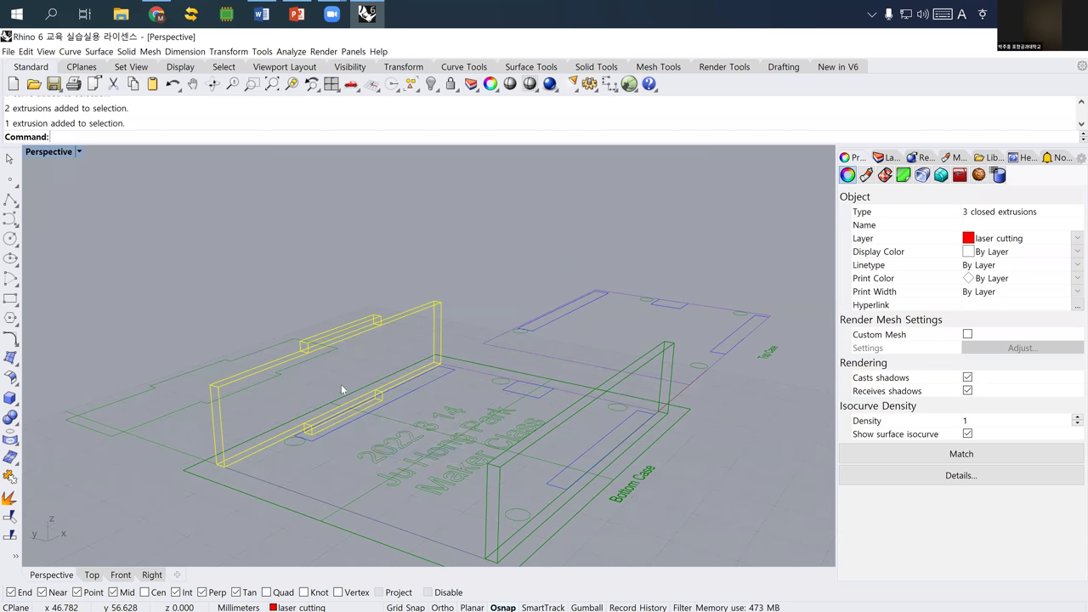
scroll(339, 374, "down", 4)
right_click_drag(338, 368, 157, 436)
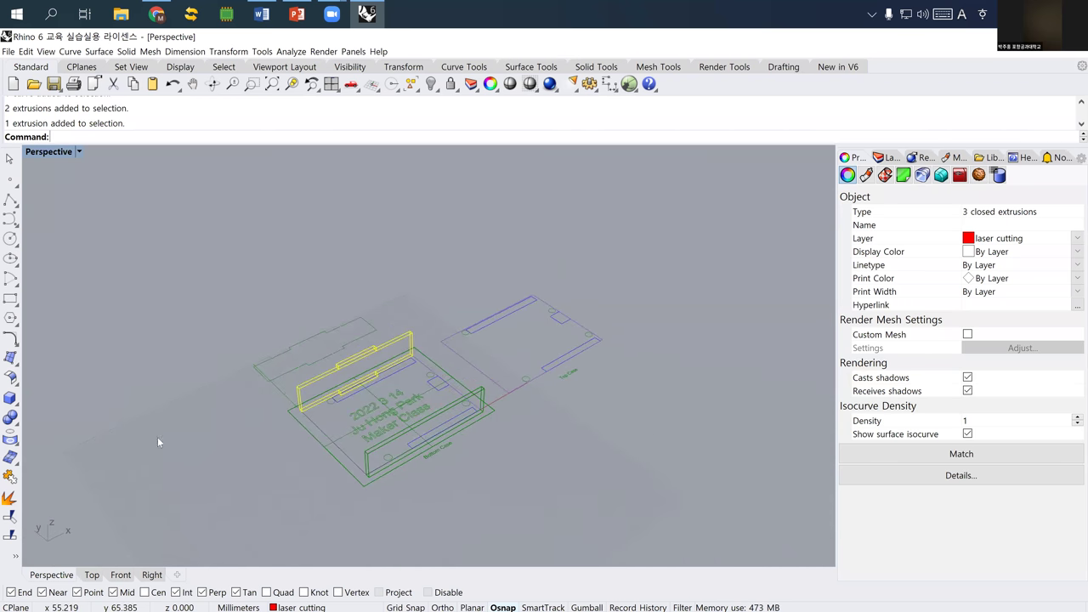
left_click_drag(338, 368, 360, 381, "shift")
key("Escape")
- Orbit and zoom the Perspective view down onto the Bottom Case
right_click_drag(360, 381, 380, 285)
scroll(380, 285, "up", 3)
scroll(379, 285, "up", 3)
right_click_drag(53, 156, 246, 268)
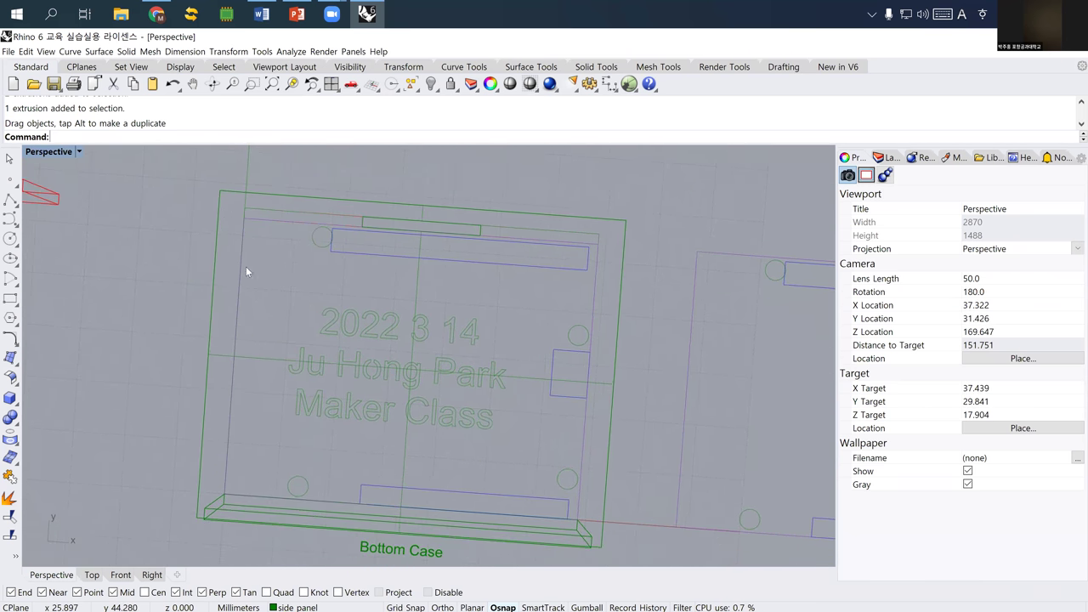
- Switch to Top view and draw a corner-to-corner rectangle across the top strip
key("ctrl+F1")
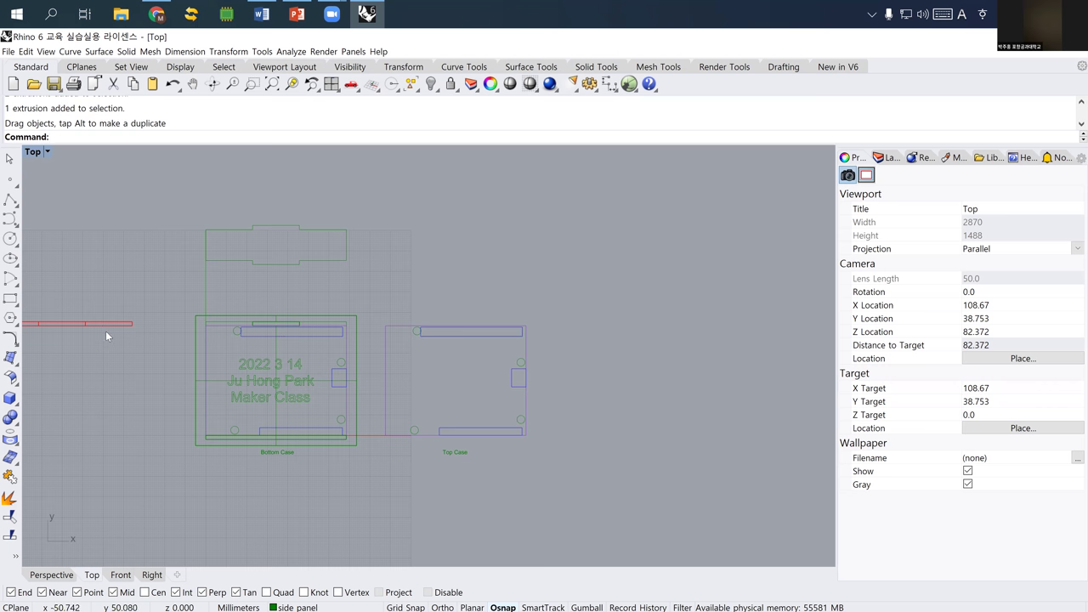
key("Right")
key("Up")
scroll(213, 330, "up", 5)
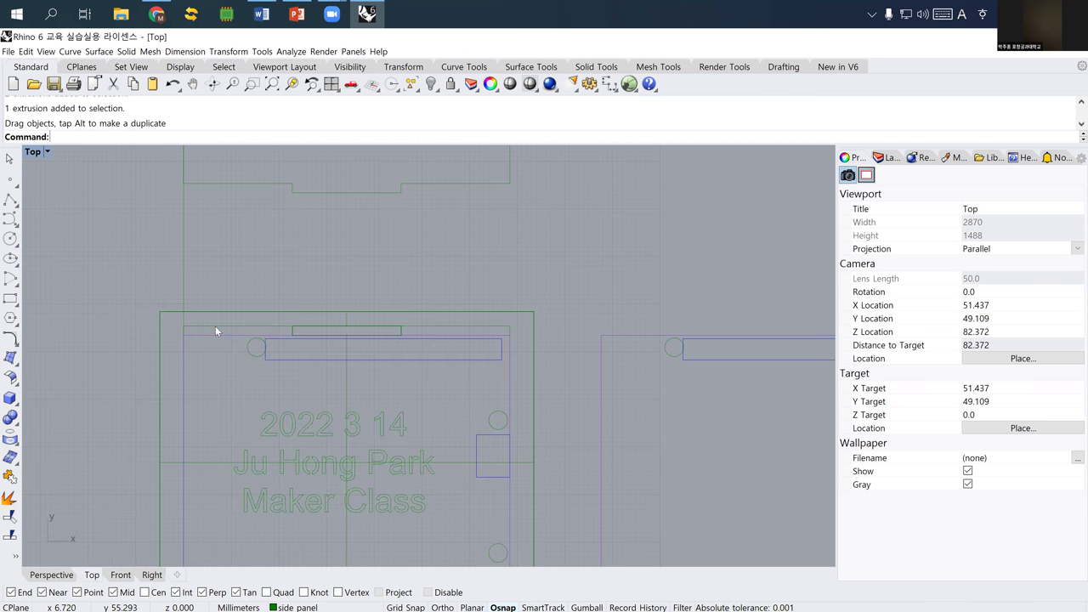
left_click(215, 326)
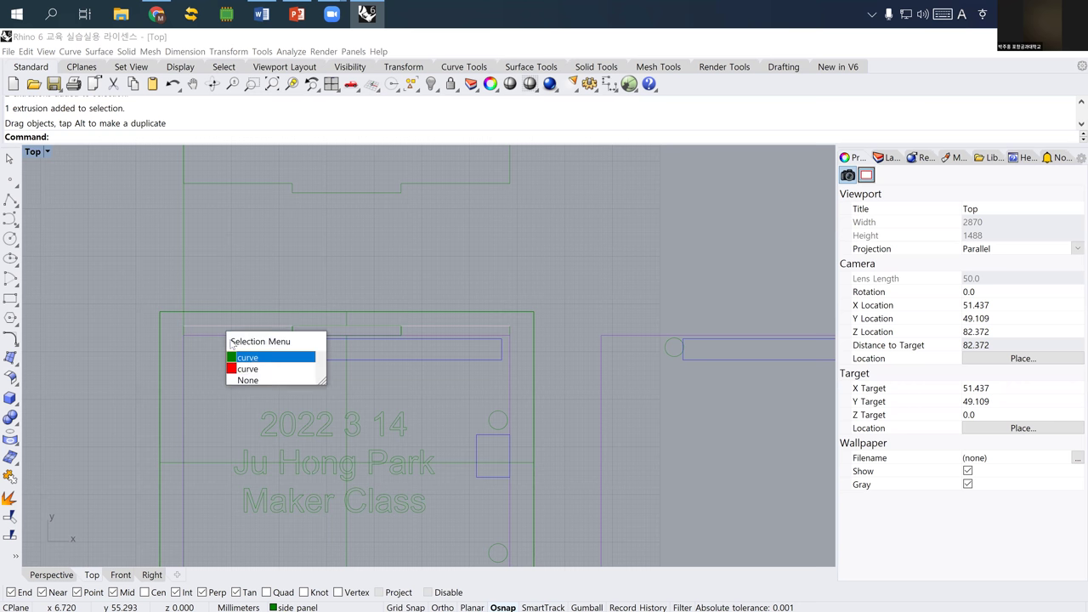
left_click(10, 297)
left_click(183, 334)
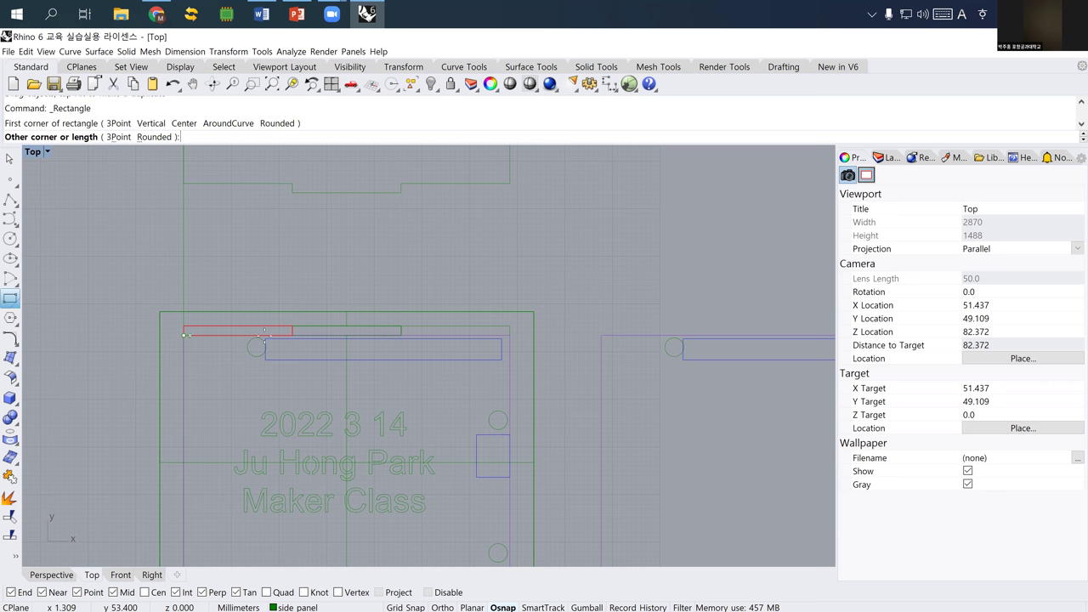
left_click(510, 328)
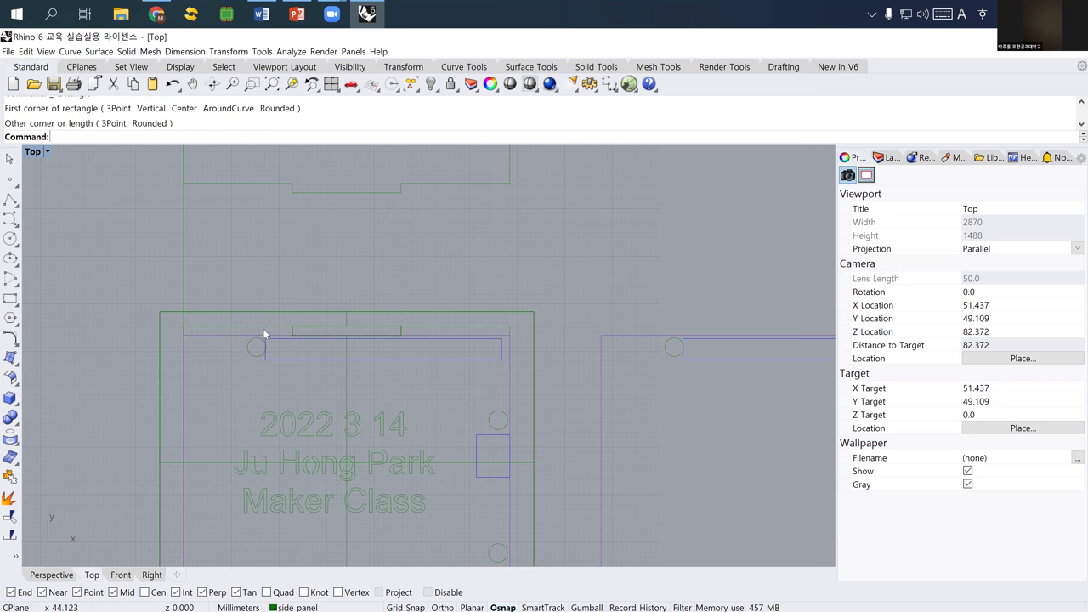
- Delete the stray curves and the leftover surface along the Bottom Case's top edge
left_click(317, 341)
key("Delete")
left_click(414, 339)
key("Delete")
left_click_drag(263, 309, 409, 346)
key("Delete")
left_click(533, 343)
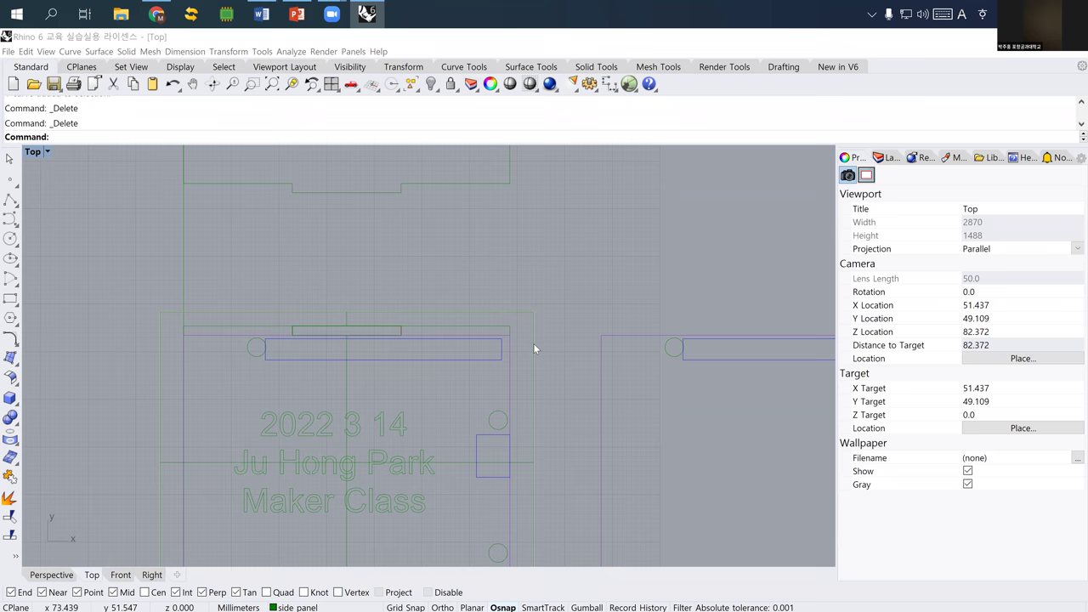
left_click(558, 383)
key("Delete")
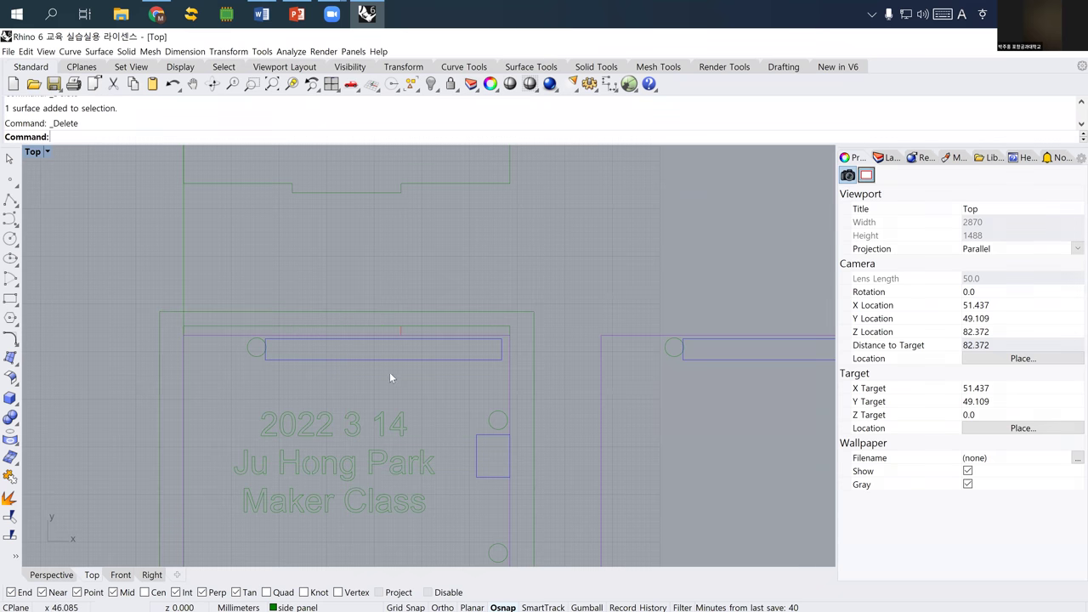
- Clear the remaining leftover curve segments over the top strip and frame the panel
left_click(239, 328)
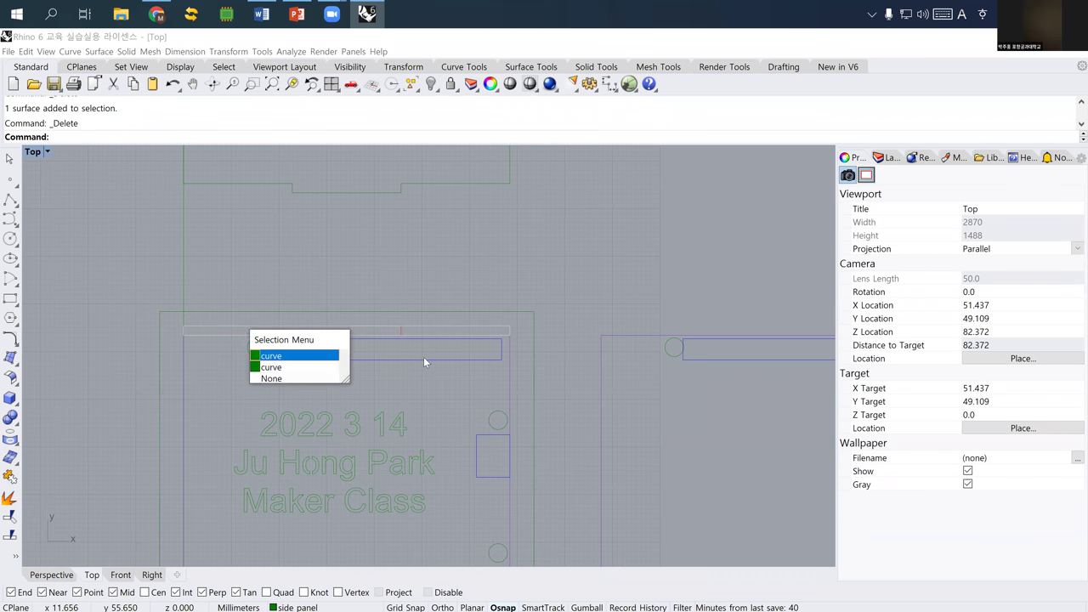
key("Escape")
left_click_drag(272, 282, 427, 345)
key("Delete")
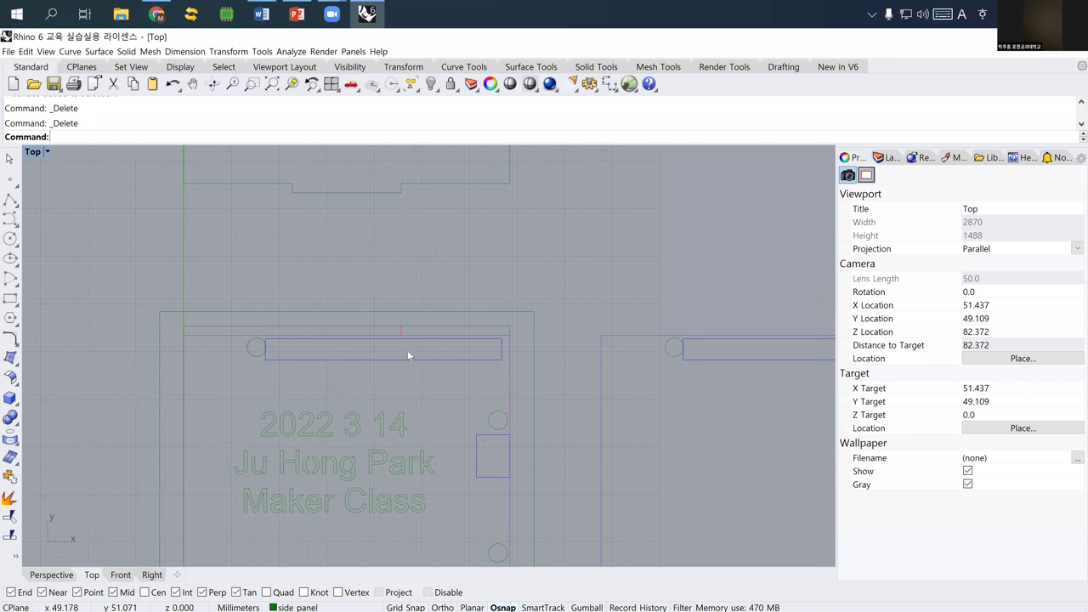
left_click(403, 329)
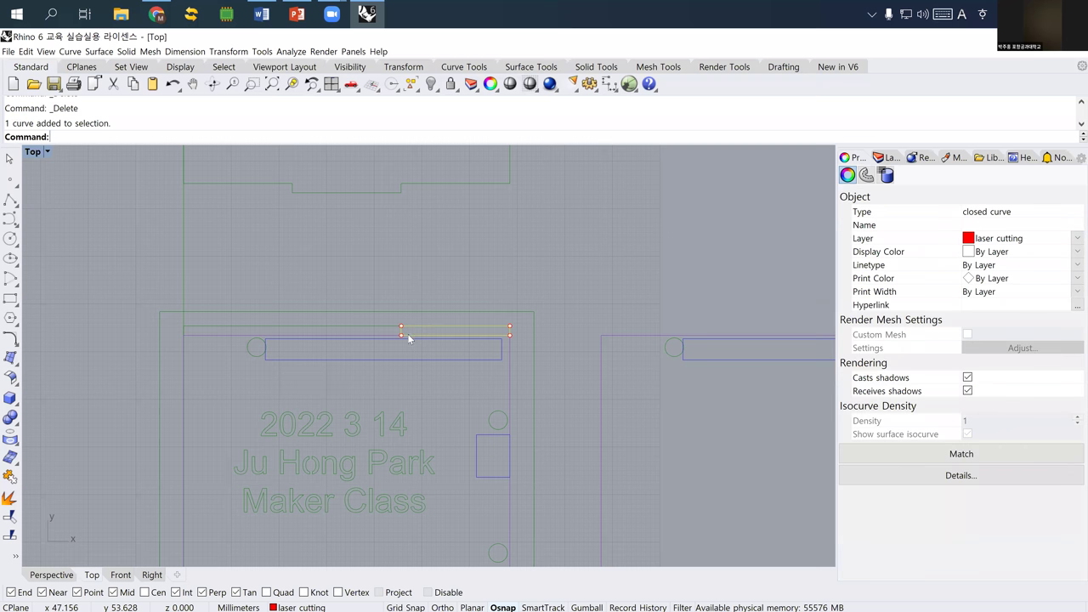
key("Delete")
right_click_drag(423, 356, 403, 262)
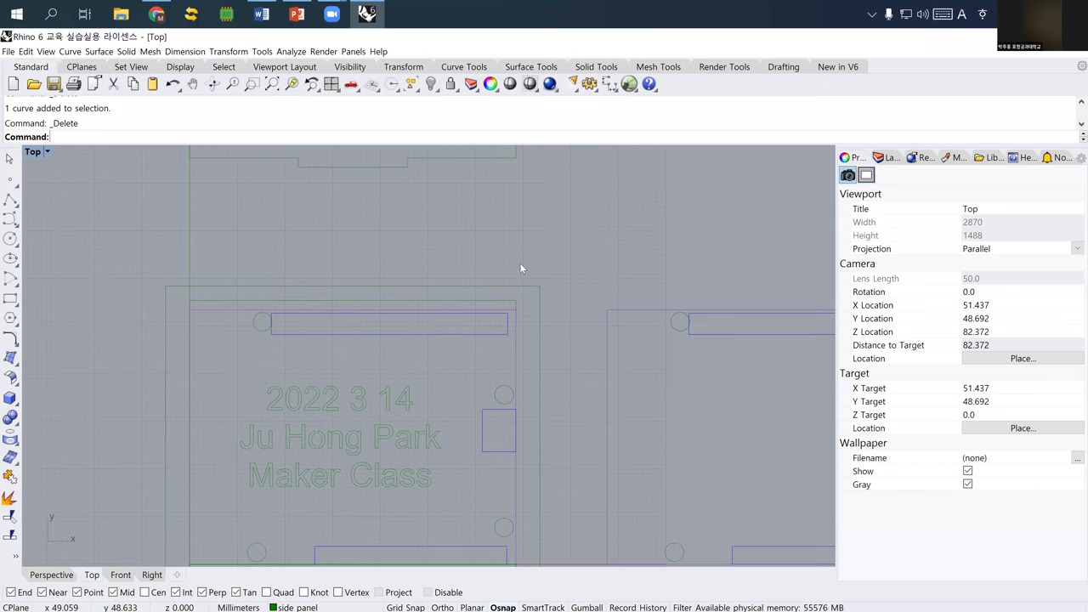
right_click_drag(222, 241, 194, 222)
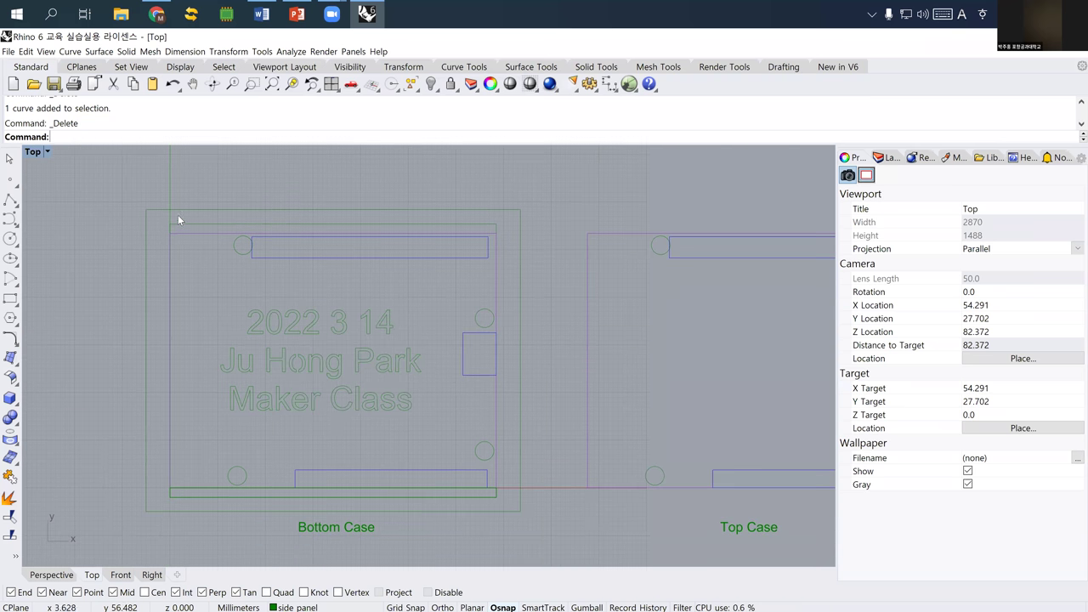
- Move the outer rectangle outline onto the boundary layer in Properties
left_click(188, 209)
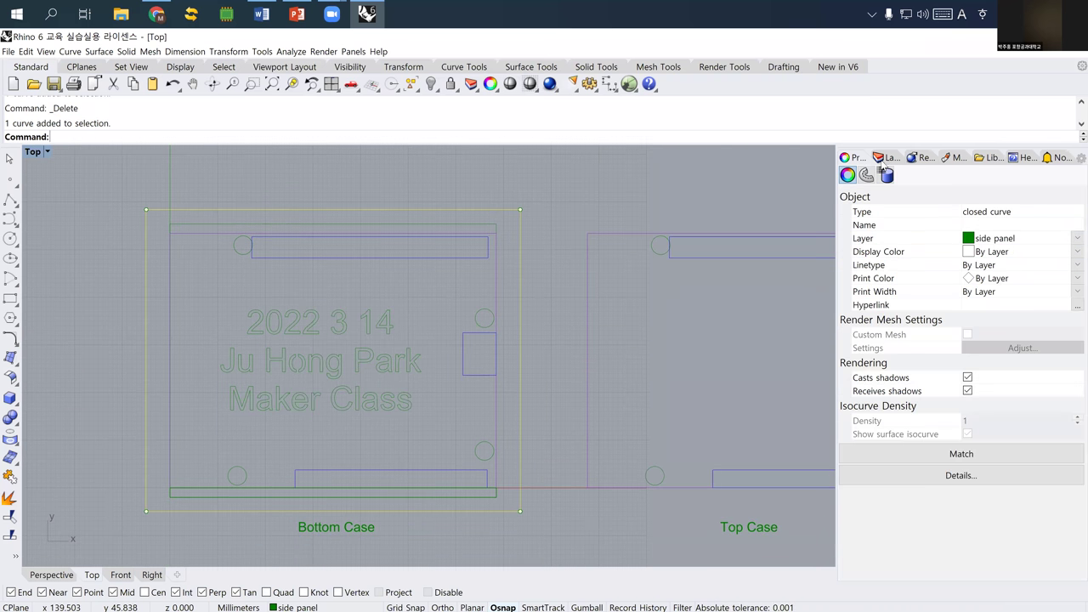
left_click(884, 160)
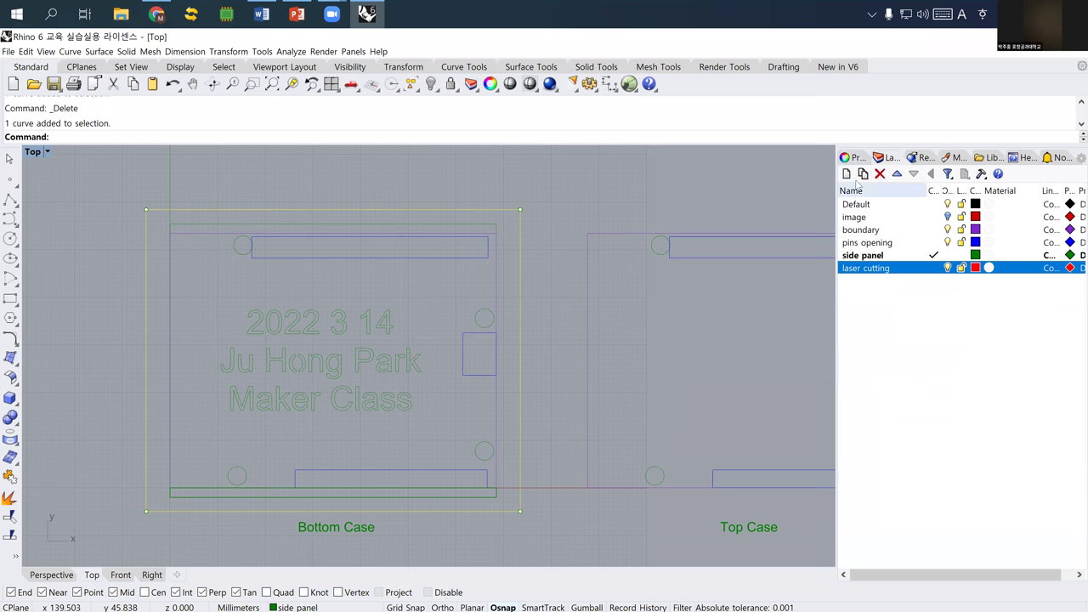
left_click(851, 157)
left_click(986, 241)
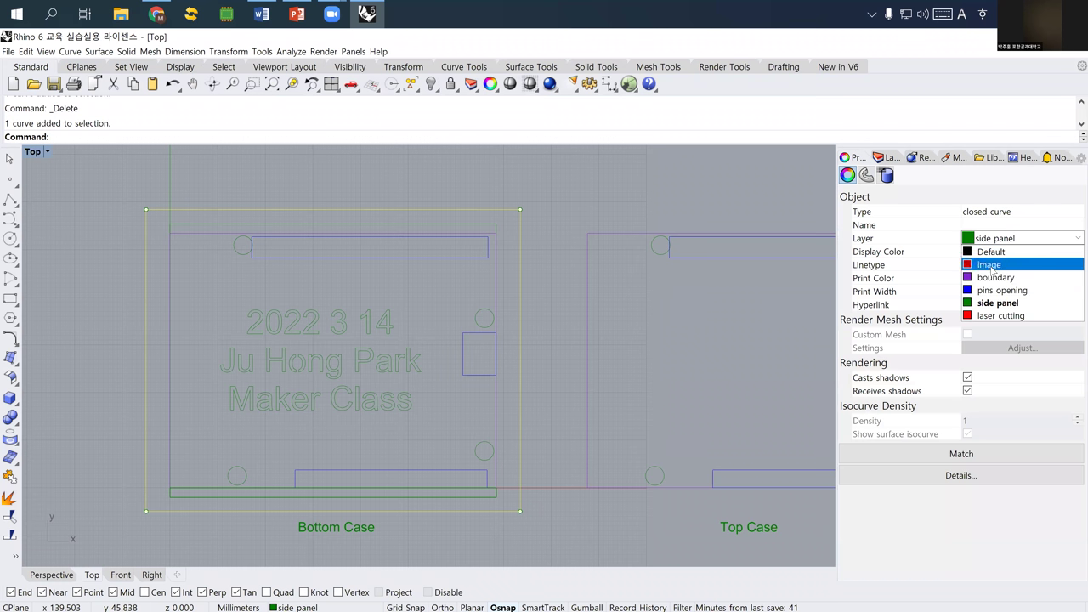
left_click(994, 279)
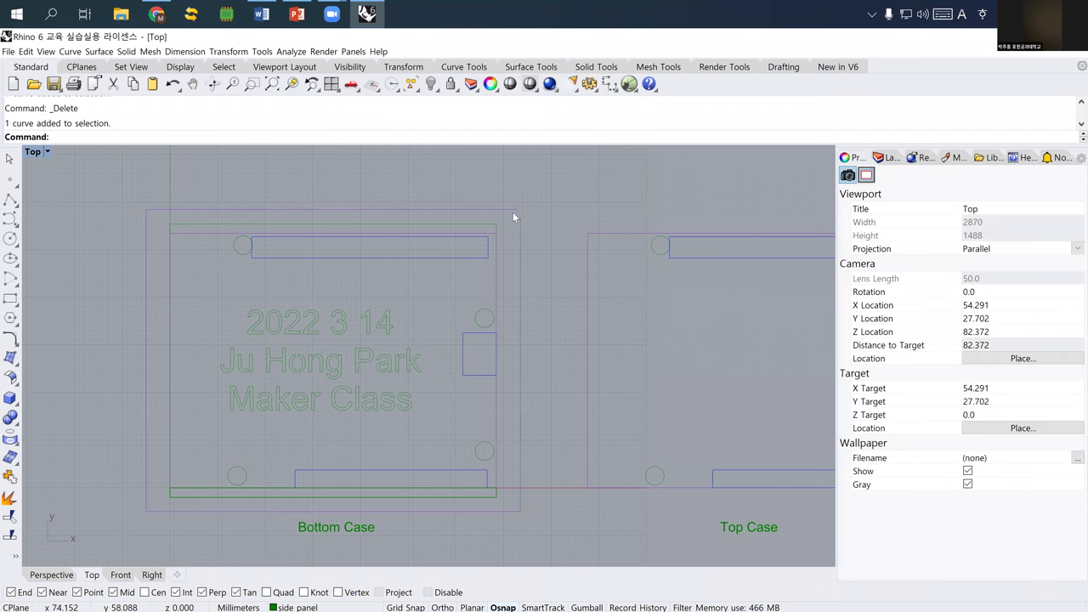
left_click(441, 224)
- Create a new layer named 'opening for side'
key("Escape")
left_click_drag(156, 191, 507, 233)
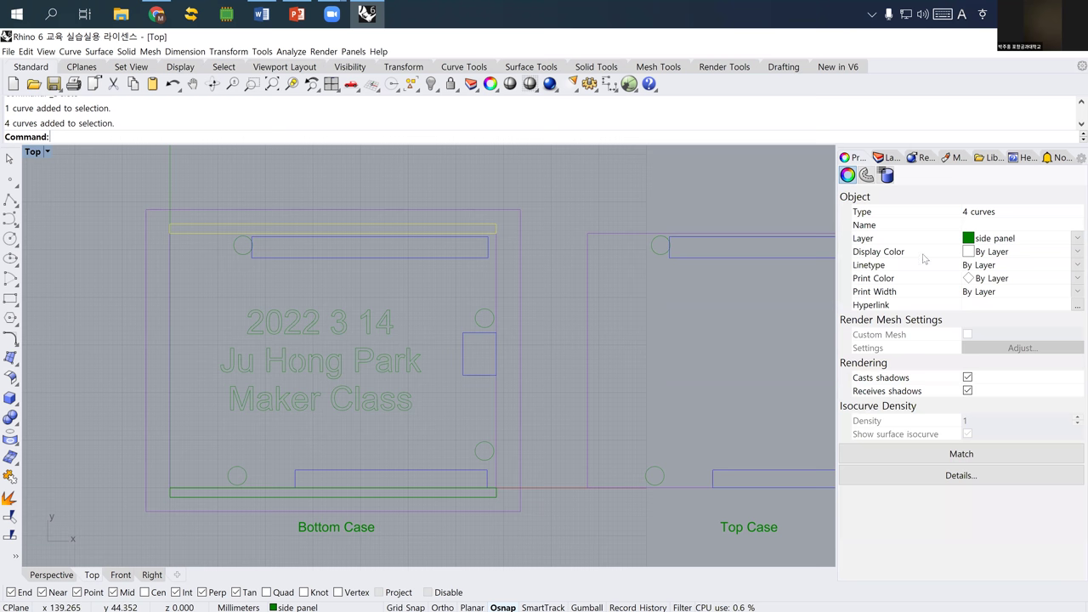
left_click(889, 158)
right_click(886, 321)
left_click(911, 327)
type("ope")
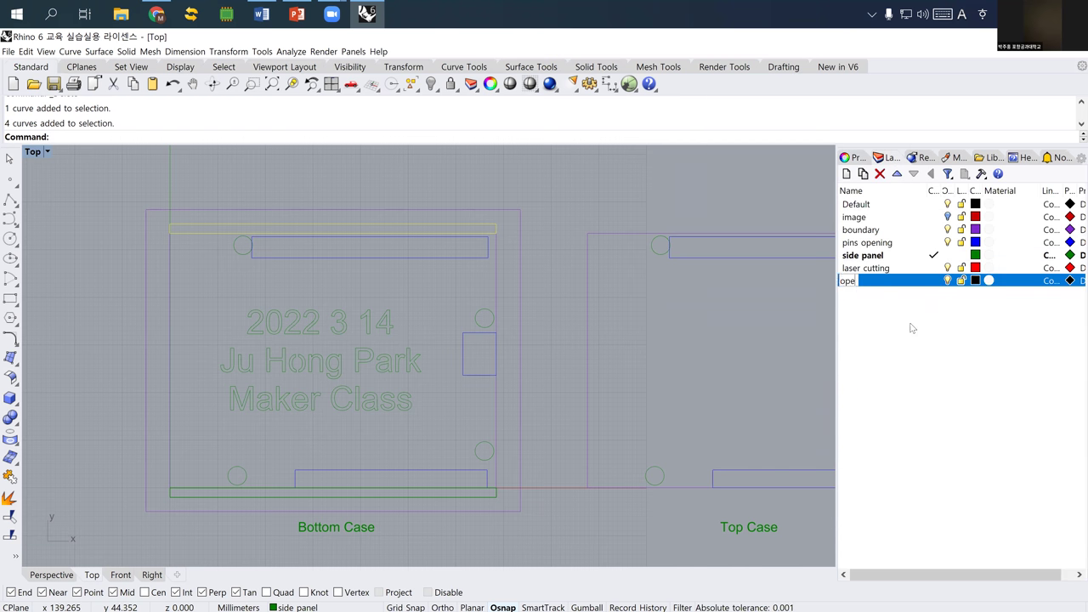
type("ning for side")
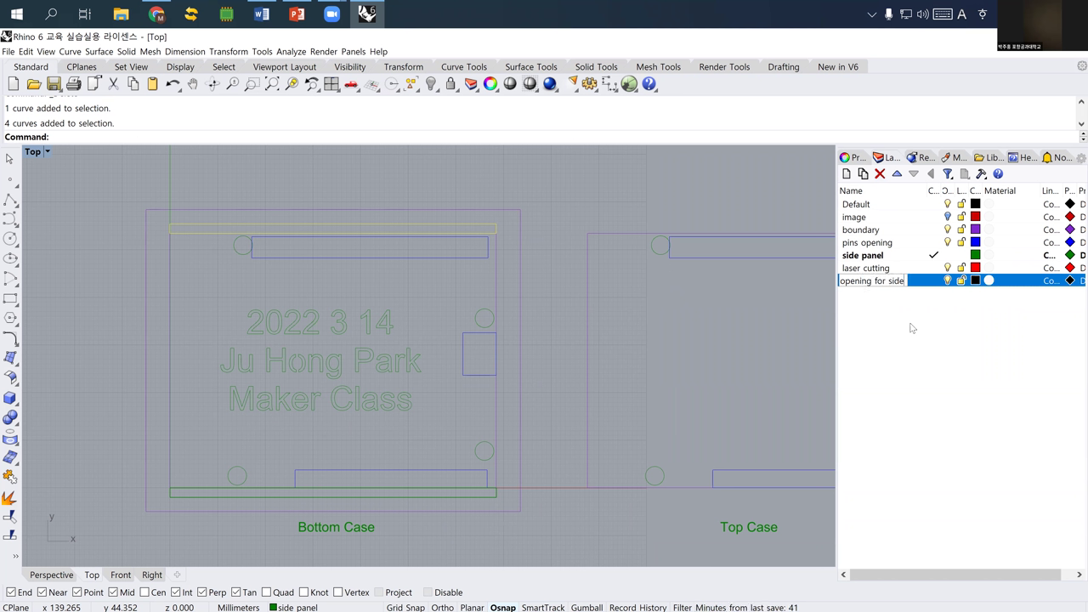
key("Return")
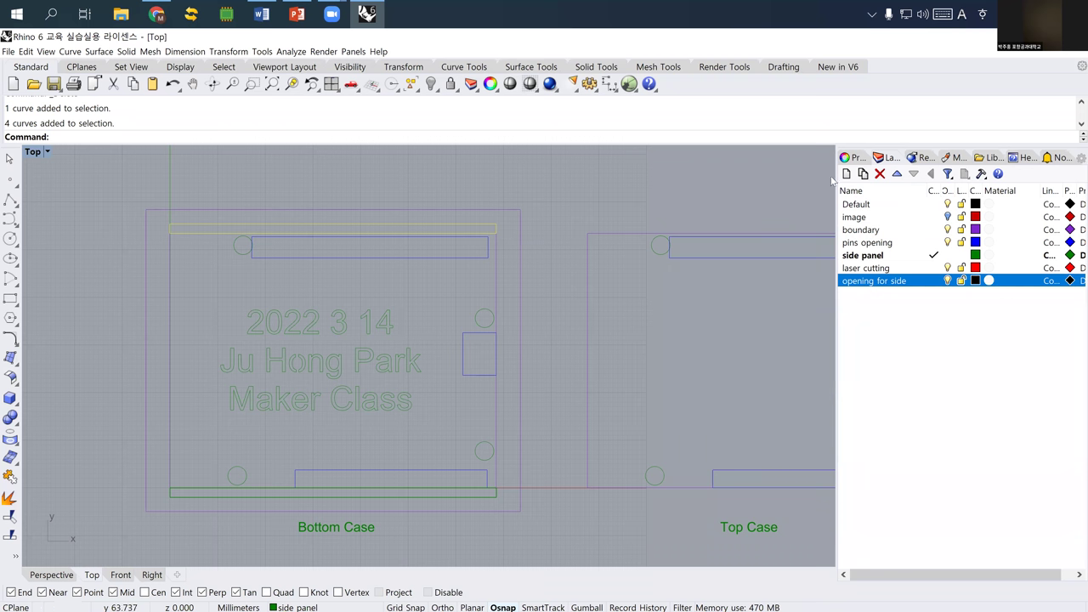
- Assign the four top-strip curves to the 'opening for side' layer
left_click(646, 191)
left_click_drag(159, 182, 507, 238)
left_click(847, 158)
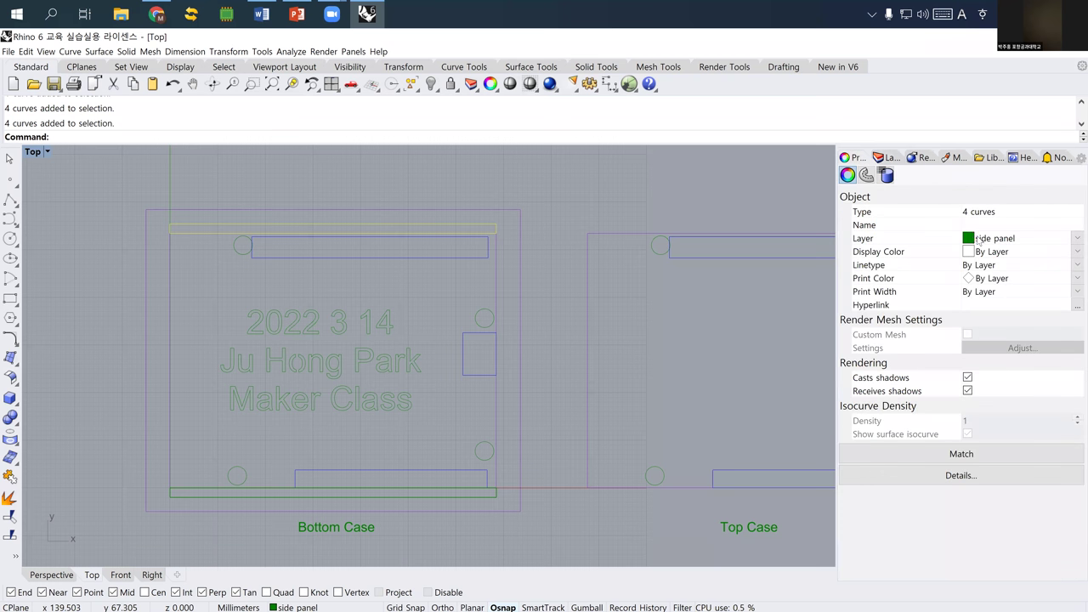
left_click(979, 239)
left_click(1003, 327)
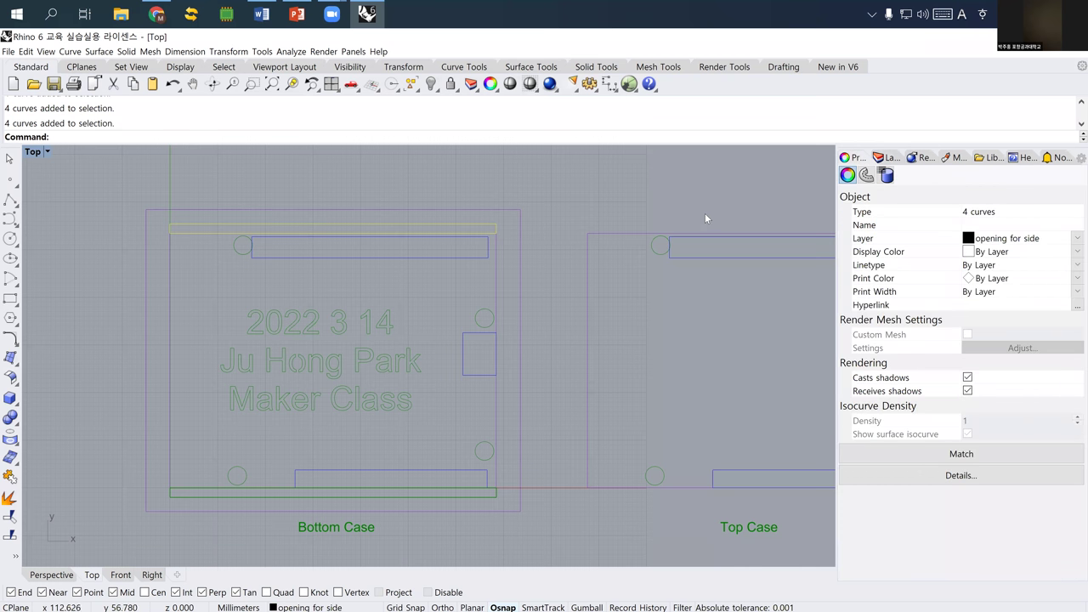
left_click(705, 218)
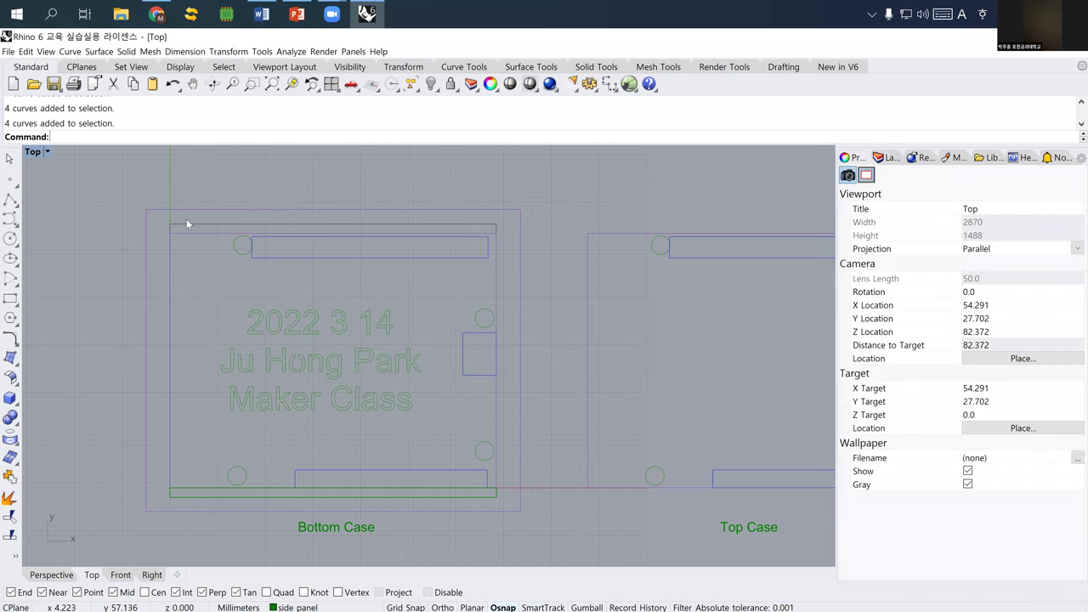
- Select the top strip outline and explode it into 4 segments
scroll(186, 223, "up", 2)
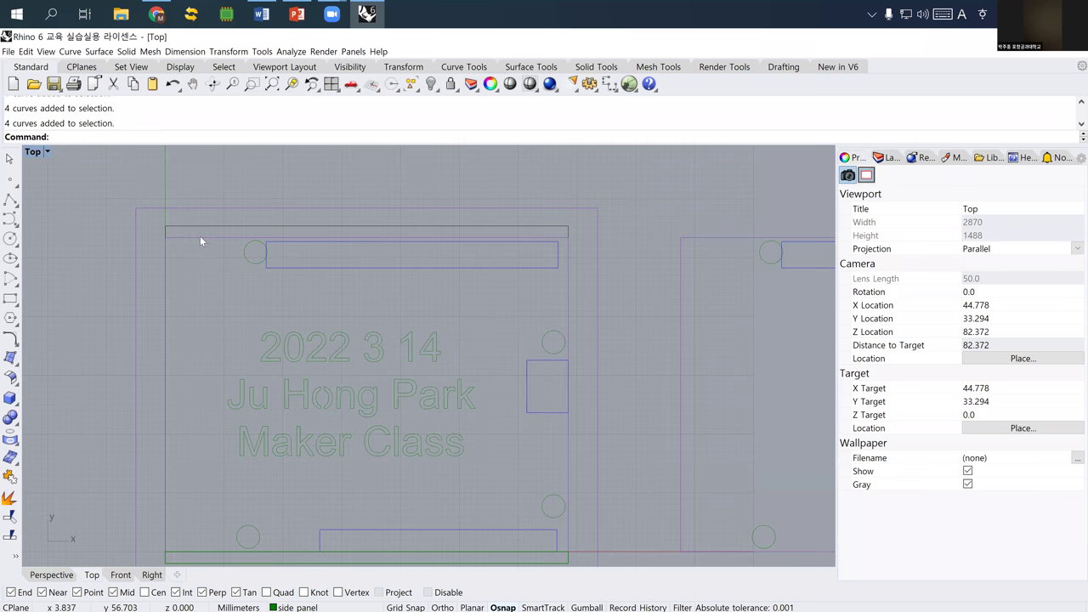
left_click(230, 271)
left_click(269, 273)
scroll(250, 309, "up", 2)
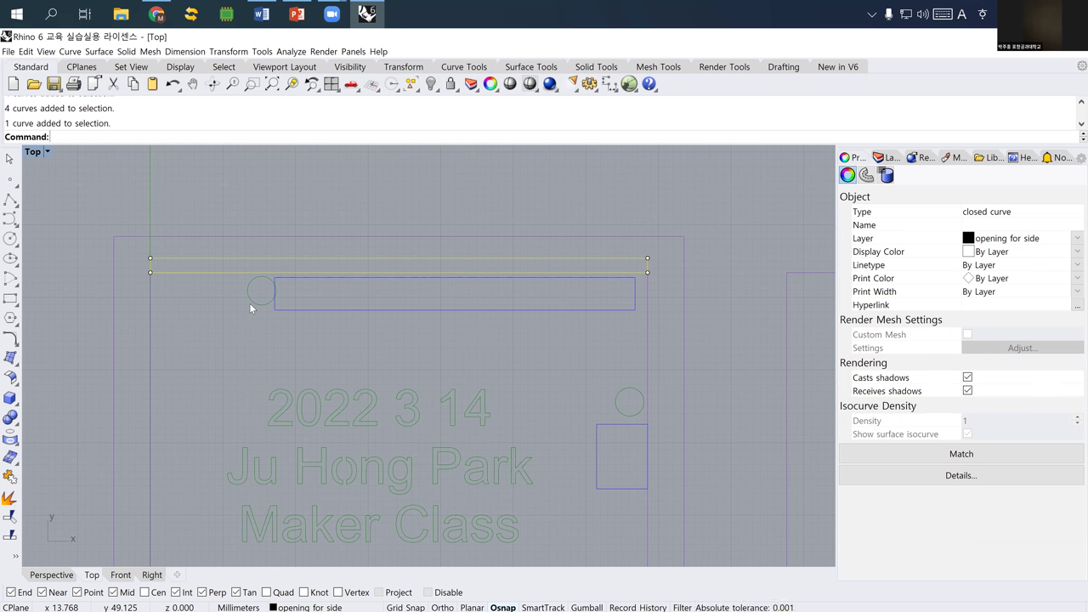
type("Expl")
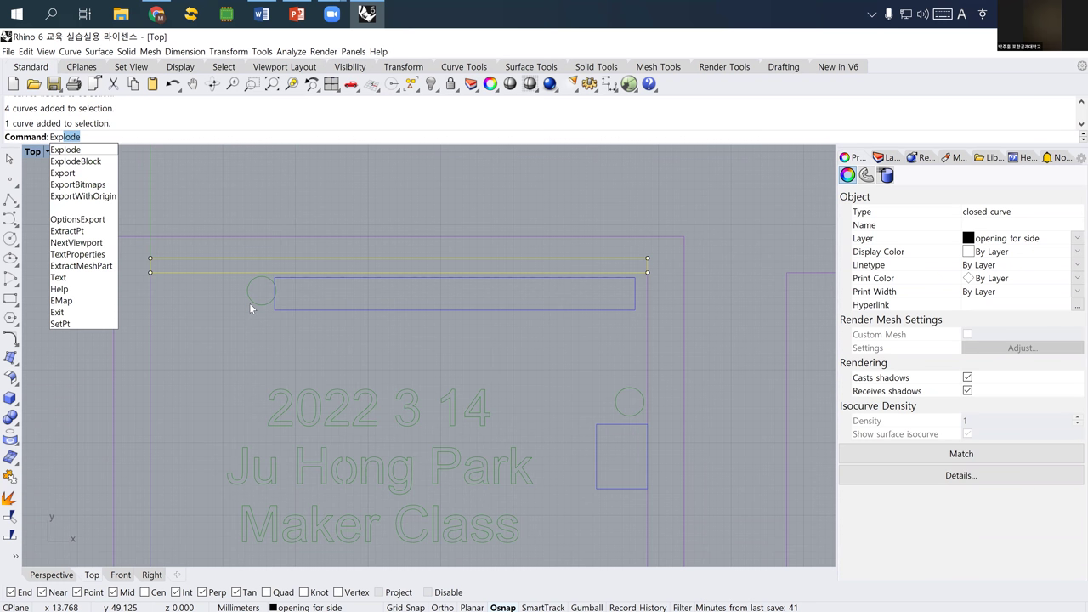
key("Return")
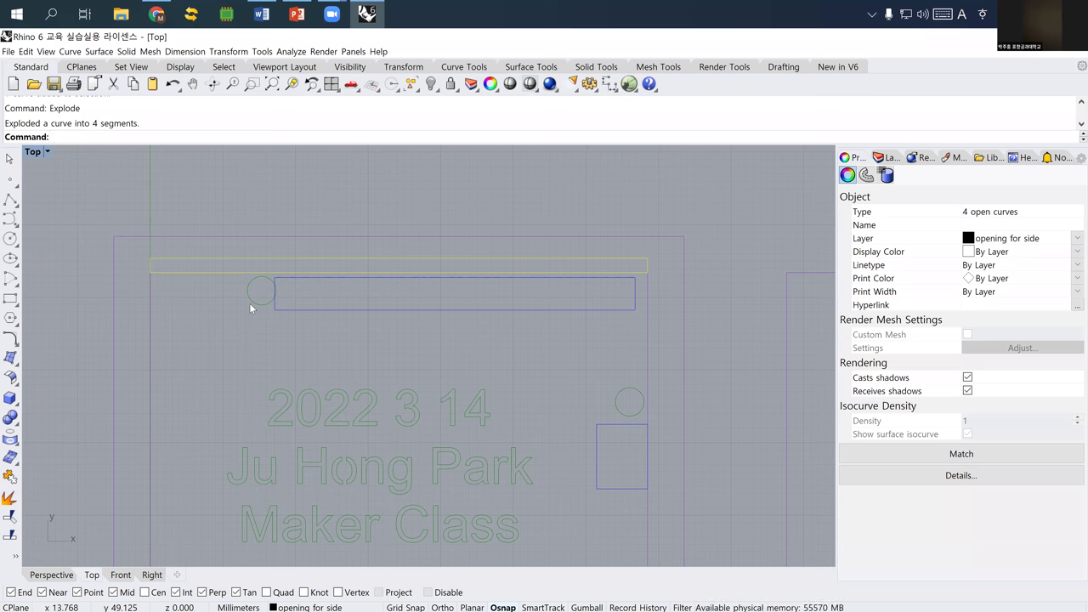
- Select the strip's top and bottom long edges from the overlapping curves
left_click(200, 273)
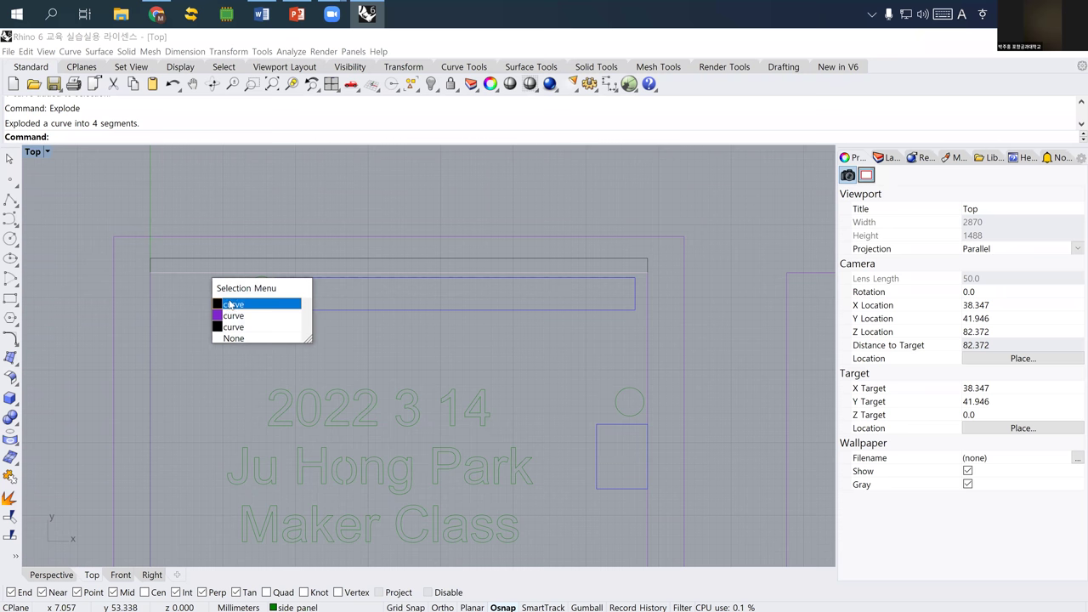
left_click(229, 305)
left_click(214, 258)
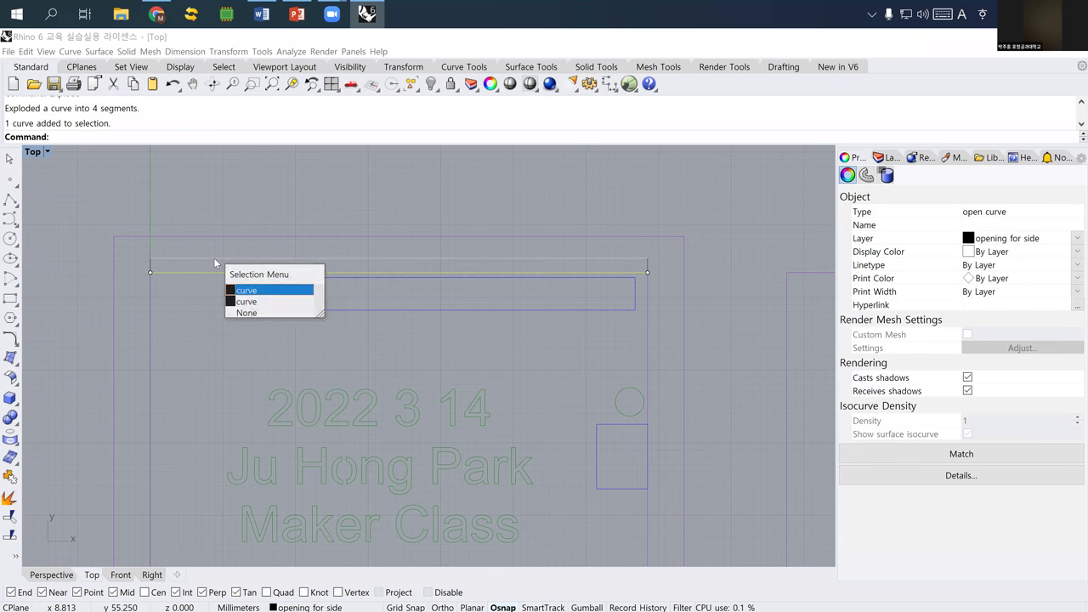
left_click(242, 291)
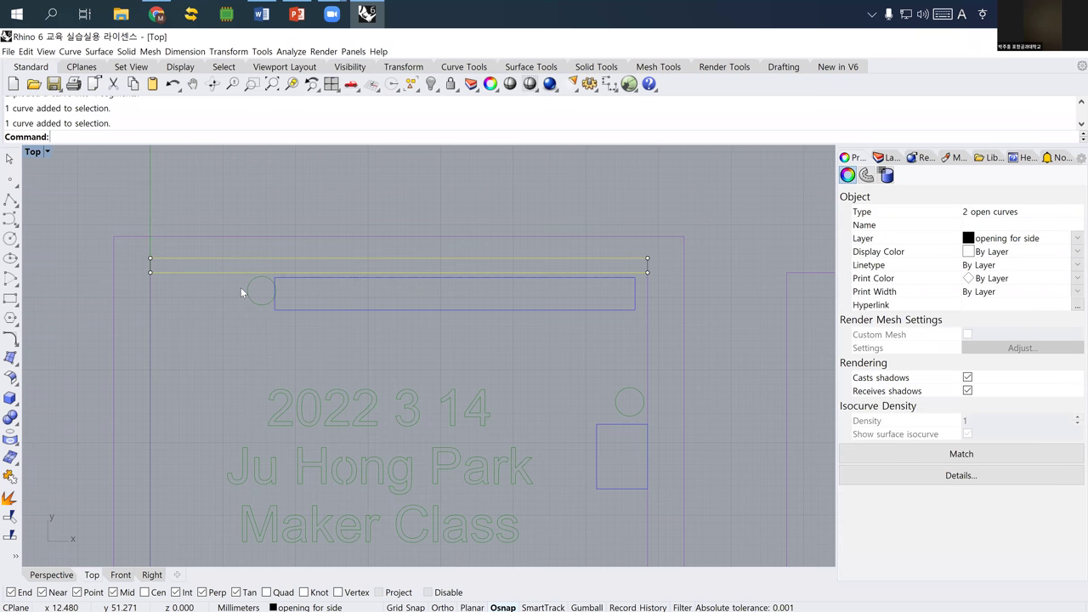
type("Di")
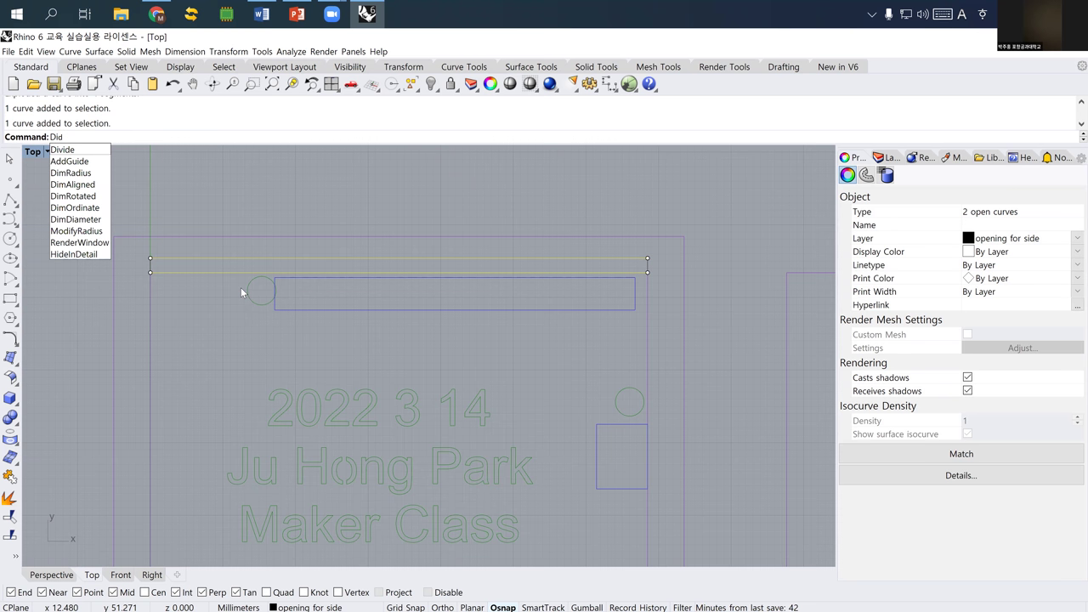
type("vide")
- Divide both long strip edges into 6 equal segments, then deselect them
key("Return")
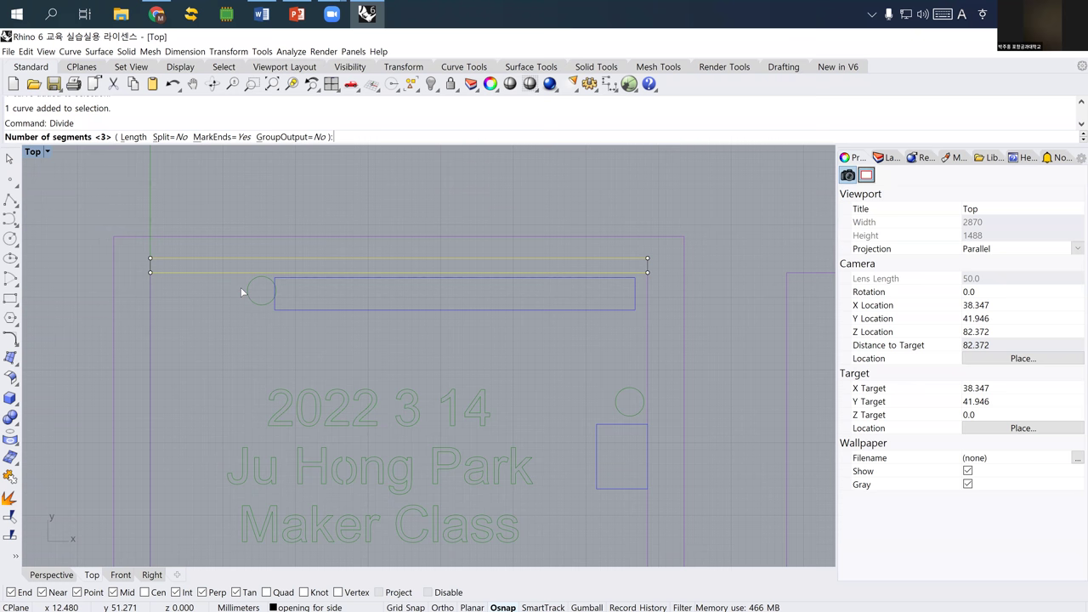
type("6")
key("Return")
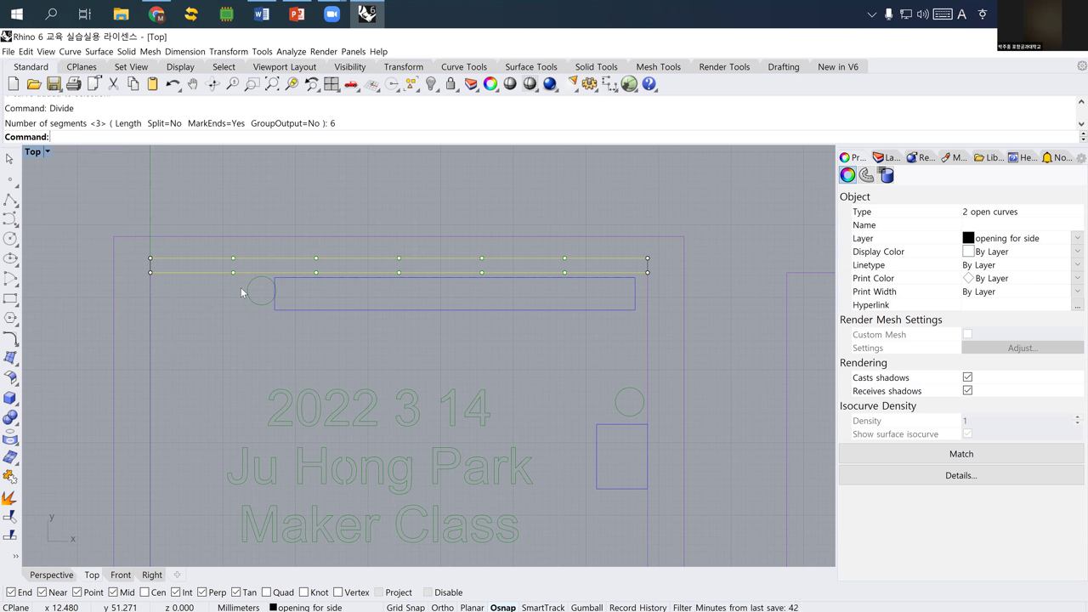
left_click(286, 195)
right_click_drag(304, 298, 10, 200)
- Draw a vertical polyline upward from a division point on the strip
left_click(10, 199)
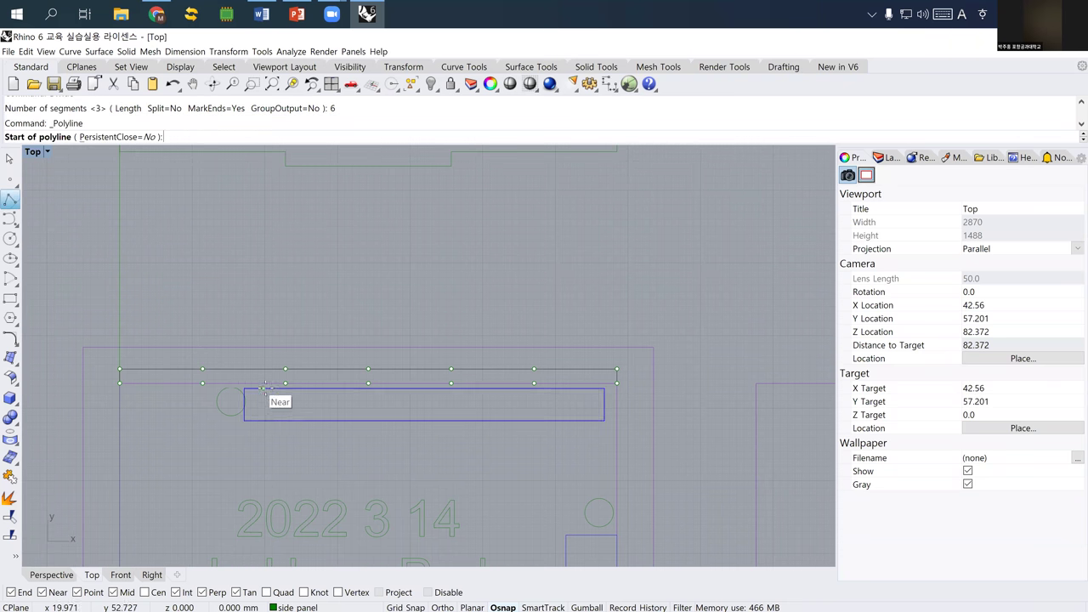
left_click(285, 371)
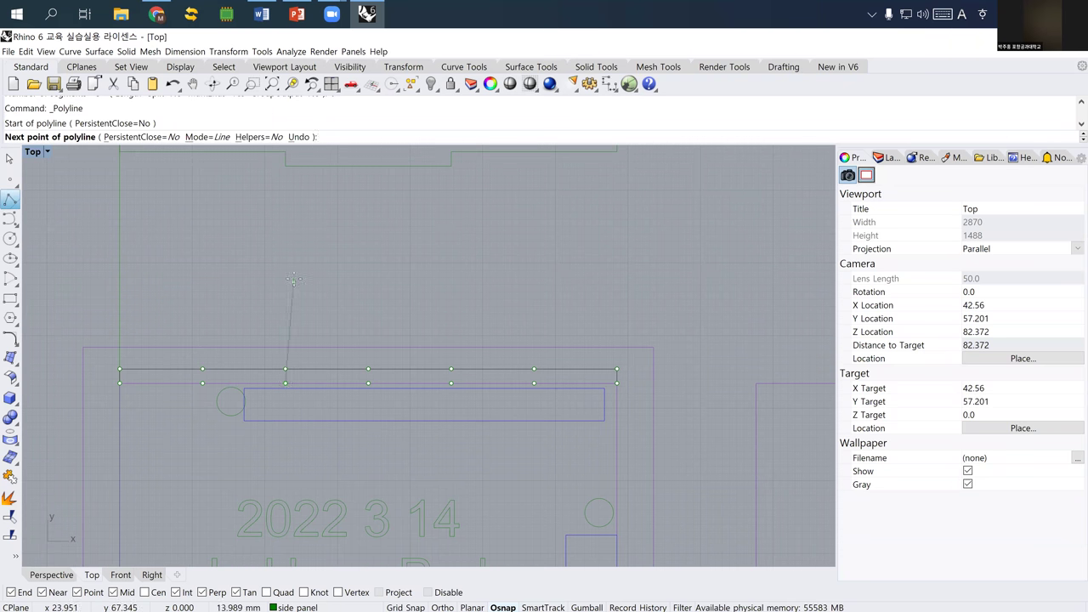
scroll(293, 278, "down", 2)
scroll(274, 323, "down", 2)
right_click_drag(330, 335, 323, 406)
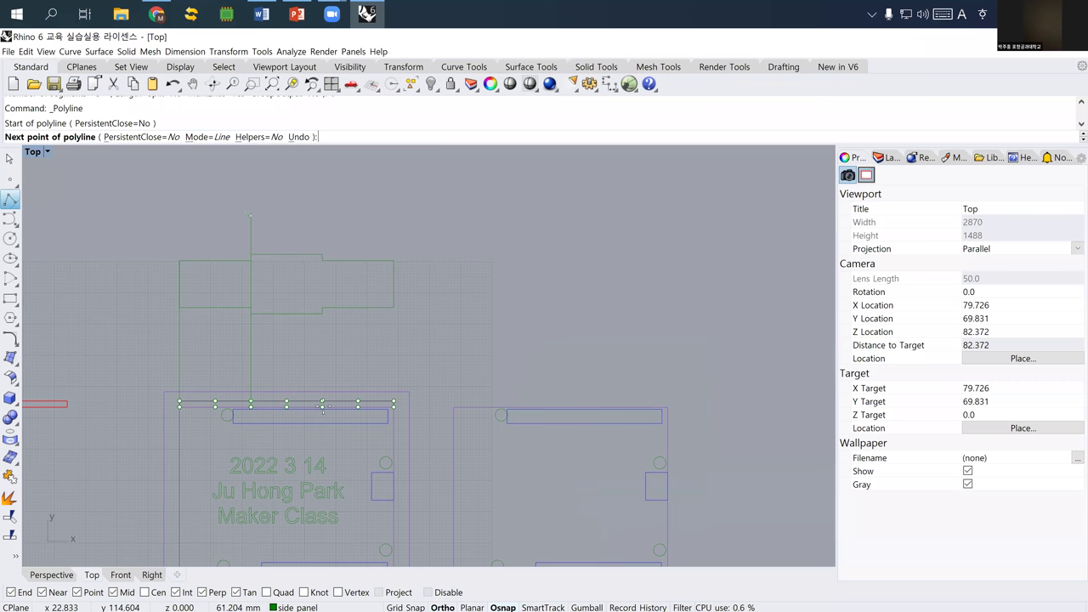
left_click(335, 209)
key("Return")
key("Left")
key("Down")
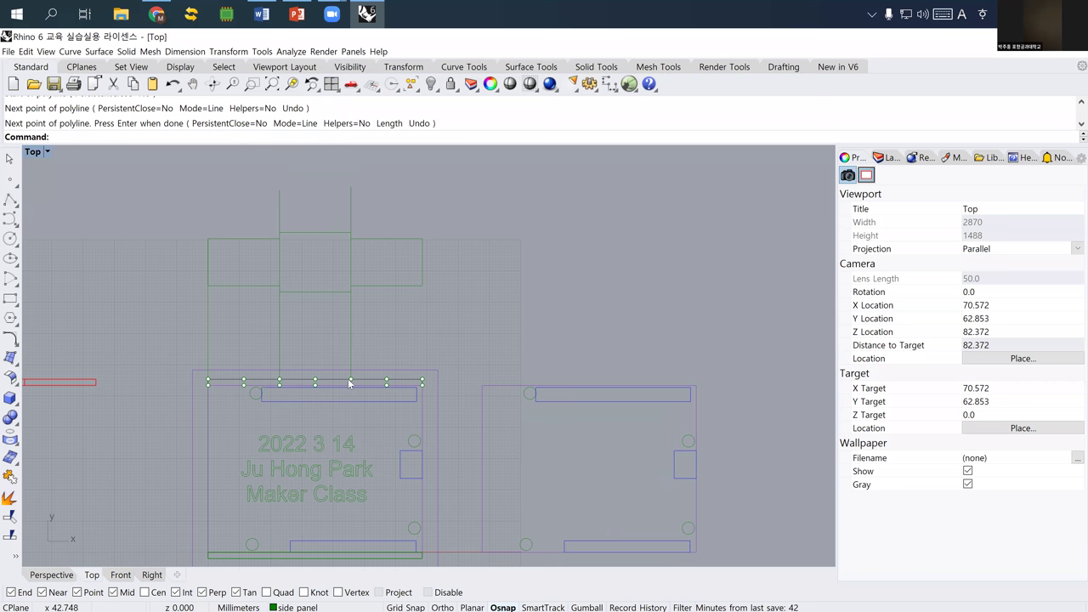
key("Left")
key("Down")
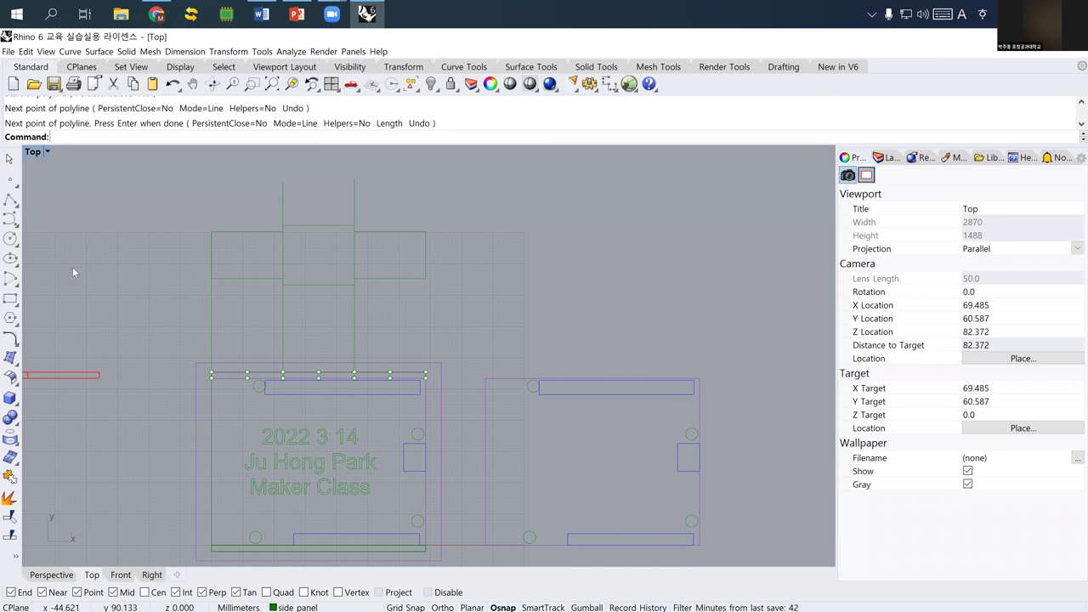
- Draw a horizontal line above the strip, then select it and the upper rectangle outline
left_click(10, 199)
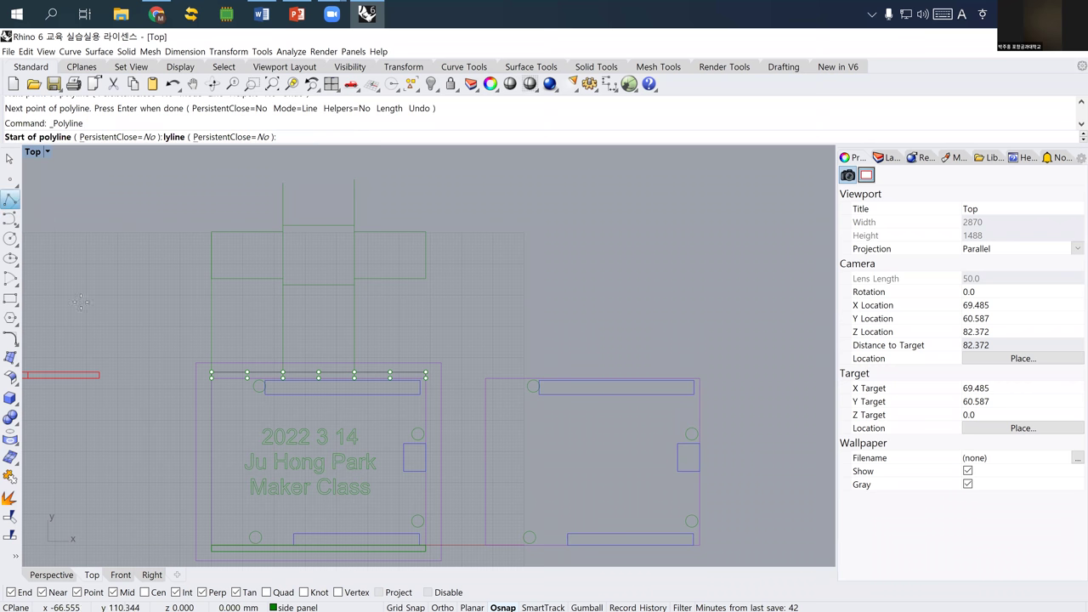
left_click(185, 346)
left_click(485, 346)
key("Return")
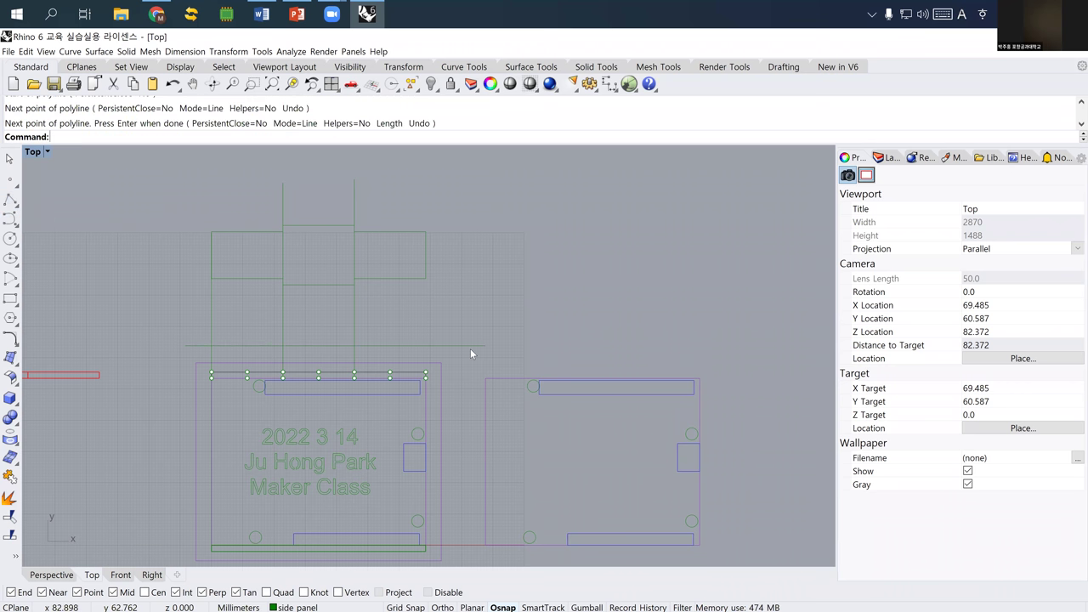
left_click(470, 346)
left_click_drag(171, 198, 466, 304)
- Move the upper rectangle higher up
type("m")
key("Return")
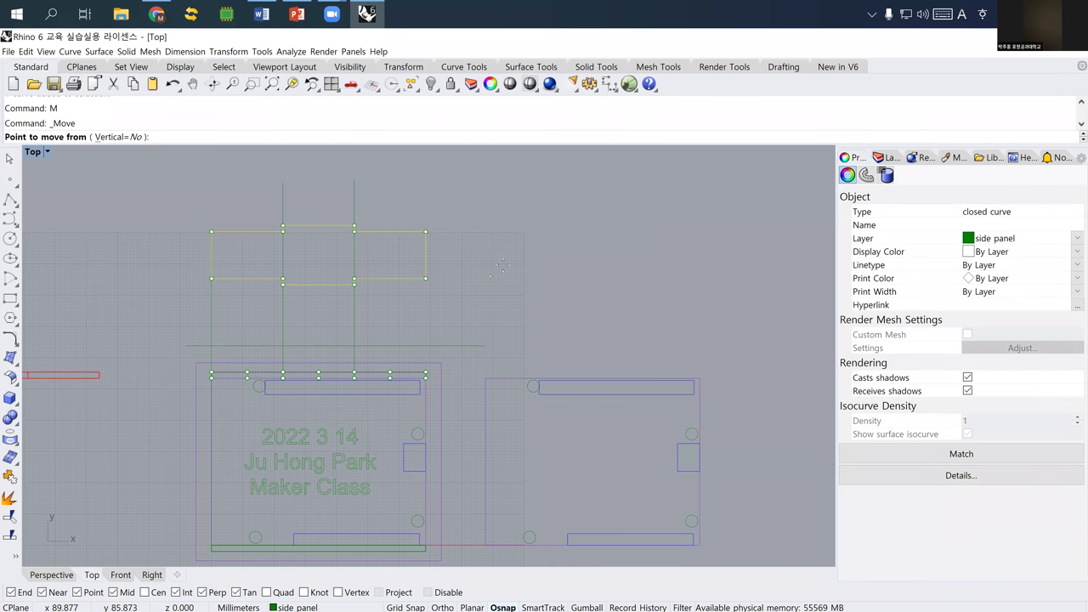
left_click(502, 266)
left_click(515, 190)
key("Escape")
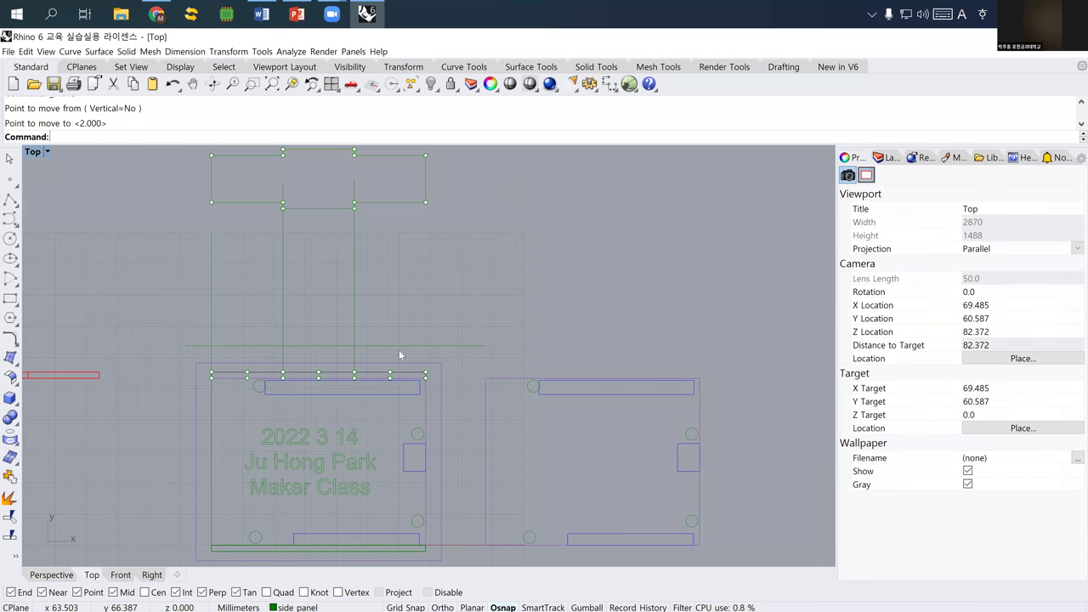
- Offset the horizontal guide line 15 mm upward
right_click_drag(292, 355, 279, 365)
left_click(325, 353)
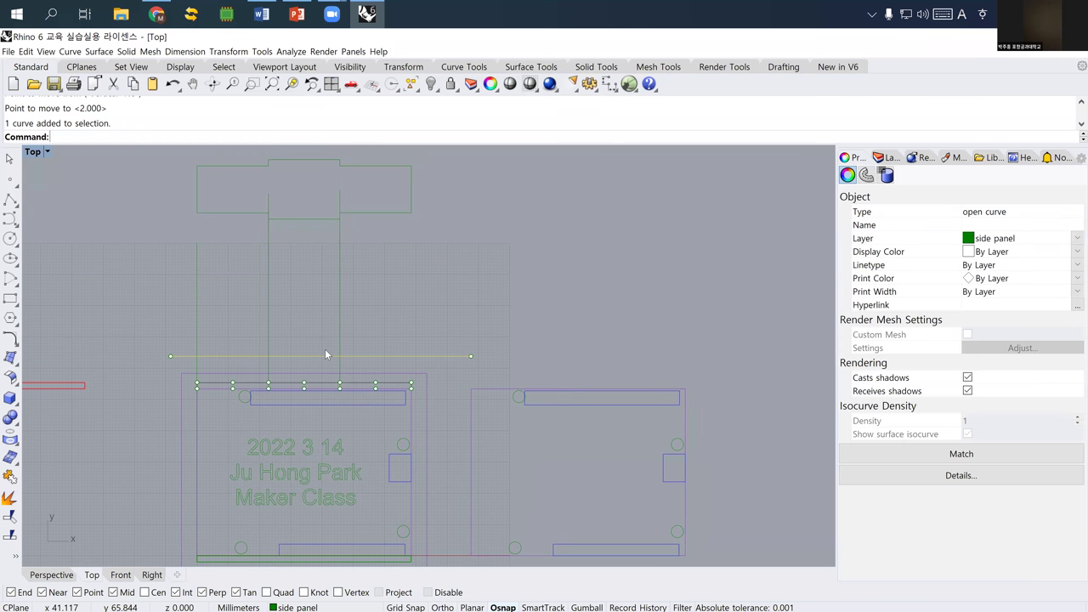
type("Offset")
key("Return")
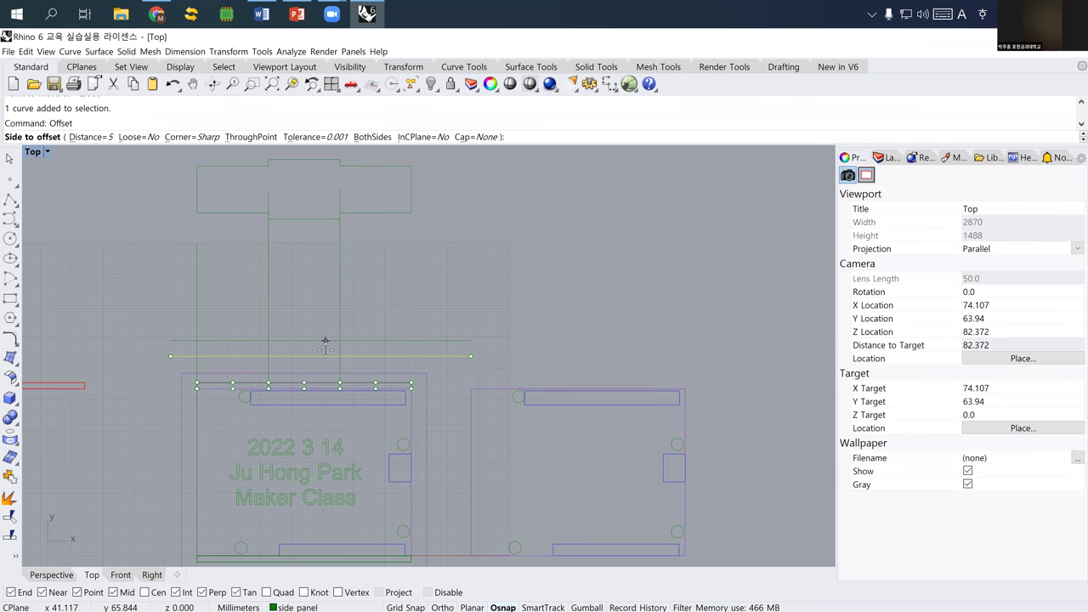
type("15")
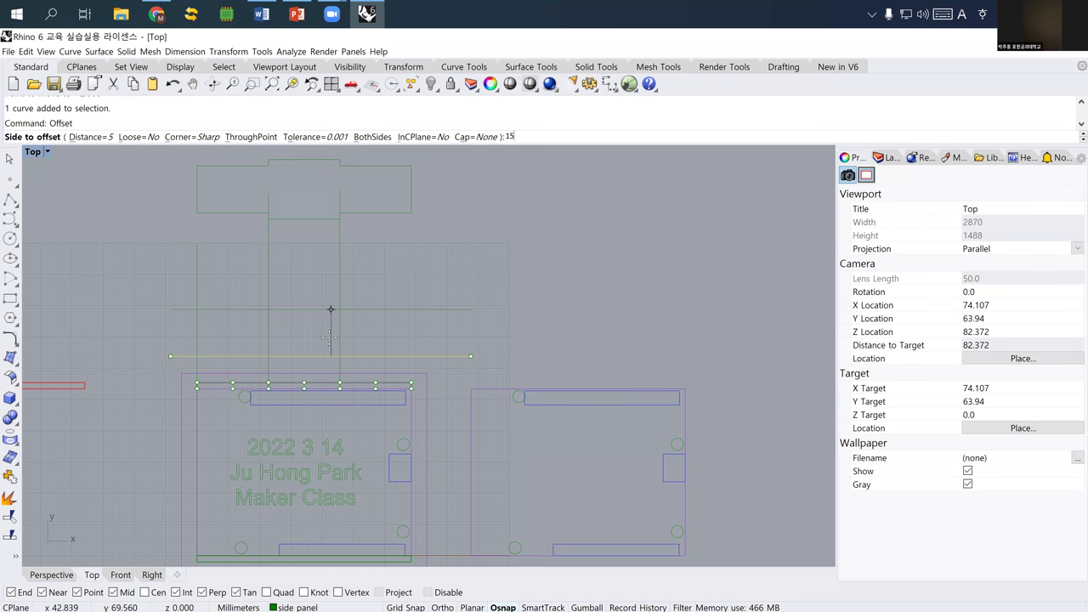
key("Return")
right_click_drag(242, 279, 215, 265)
key("Escape")
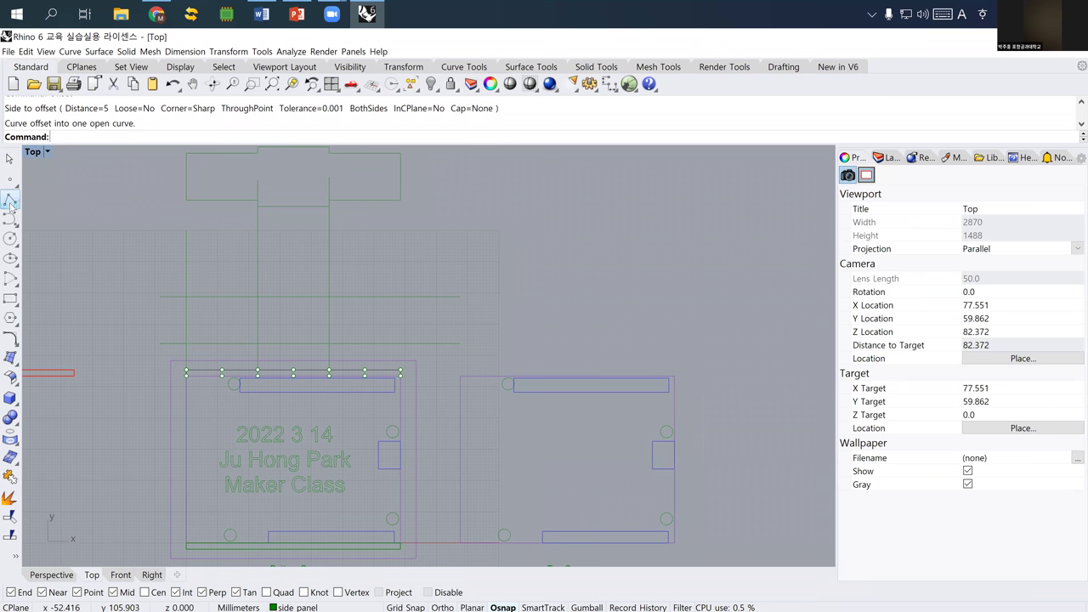
- Draw a vertical polyline up from the strip's right end
left_click(10, 200)
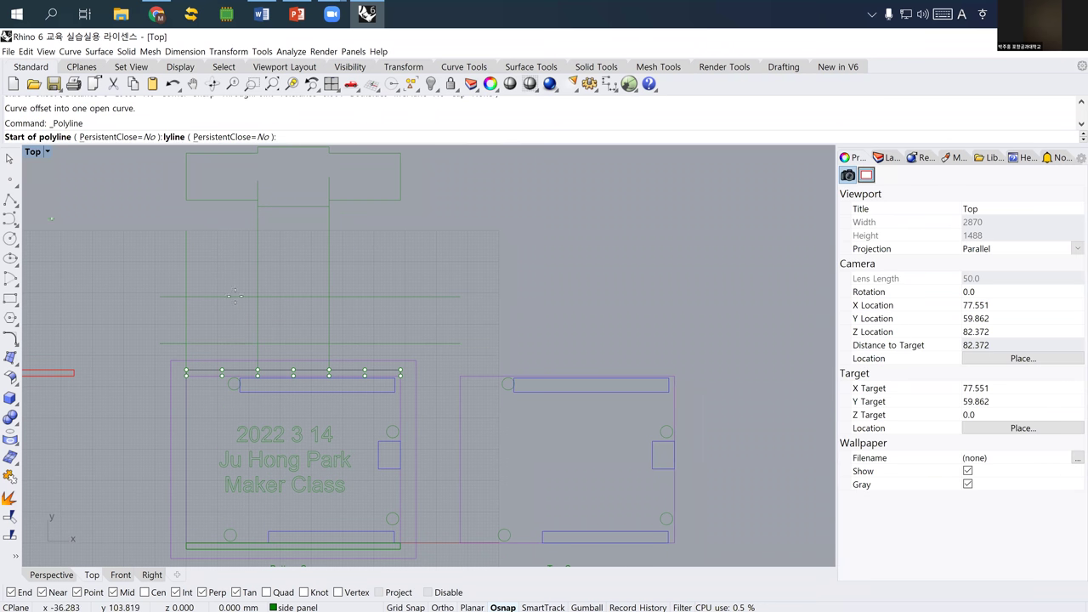
left_click(400, 372)
left_click(399, 280)
key("Return")
- Select the upper and lower horizontal guides for dimensioning
scroll(304, 287, "up", 4)
left_click(293, 282)
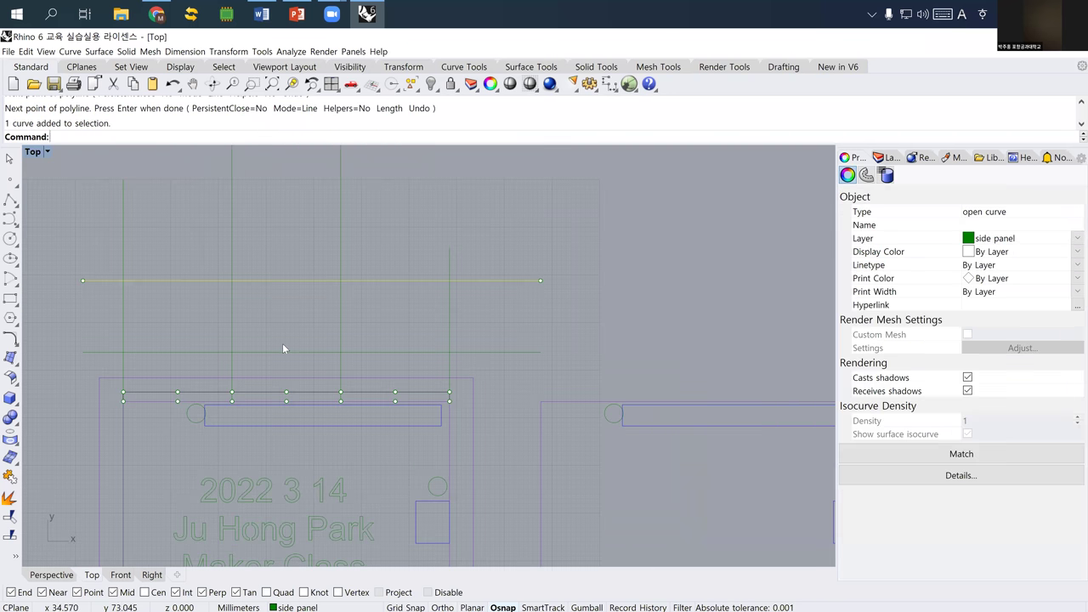
left_click(277, 351, "shift")
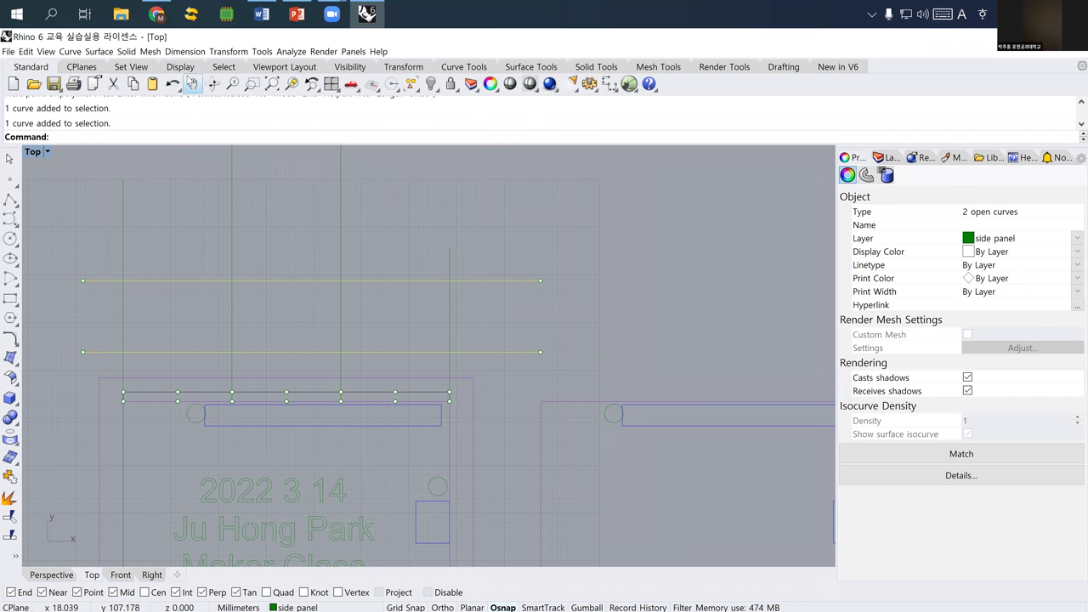
left_click(185, 51)
- Add a 15.00 linear dimension between the ends of the two horizontal guides
left_click(187, 67)
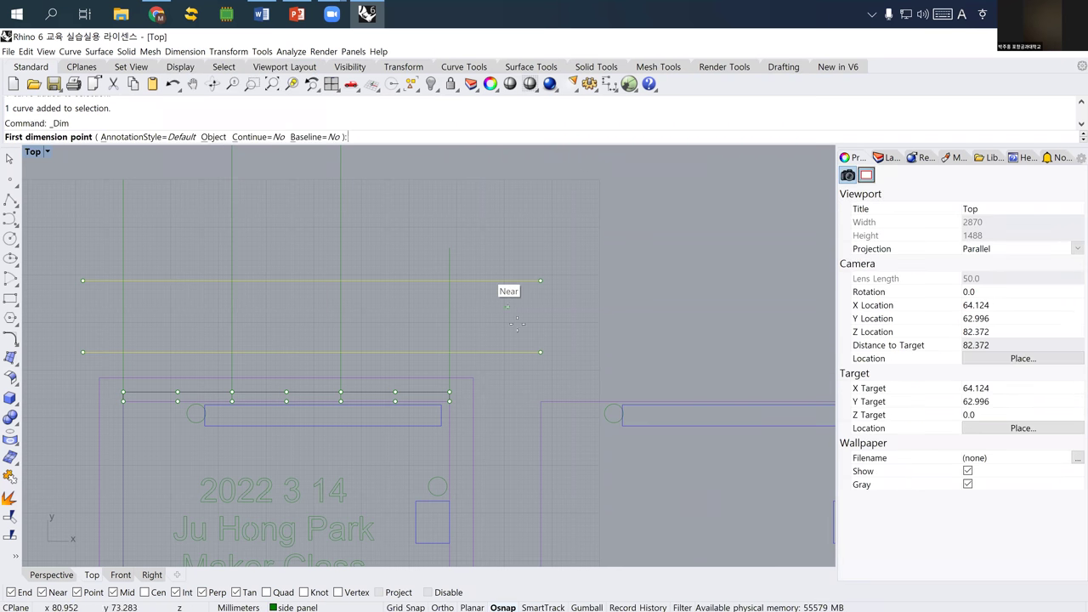
left_click(542, 354)
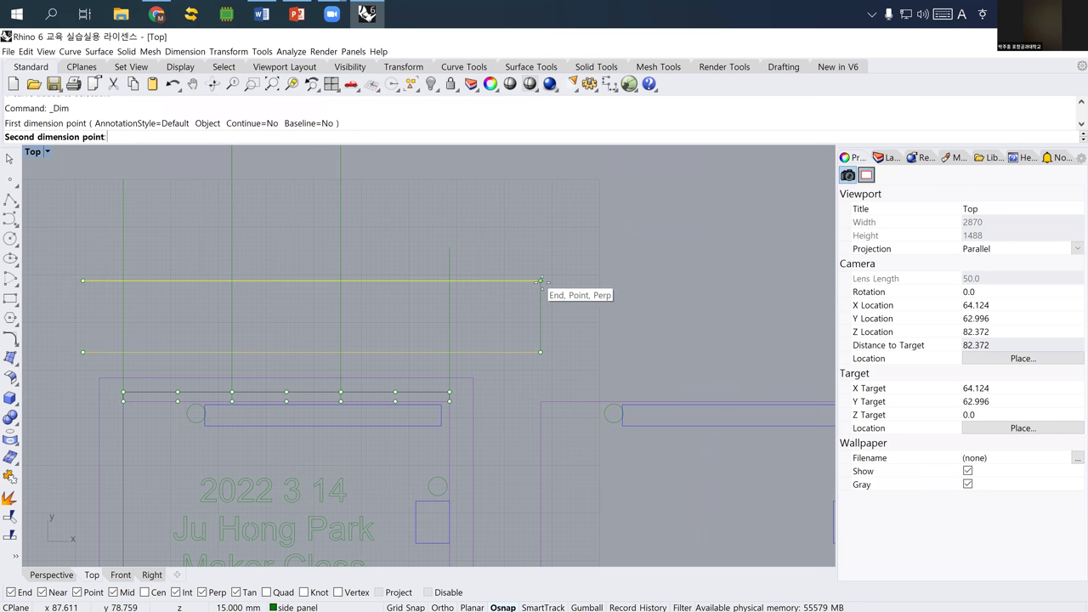
left_click(558, 282)
left_click(558, 343)
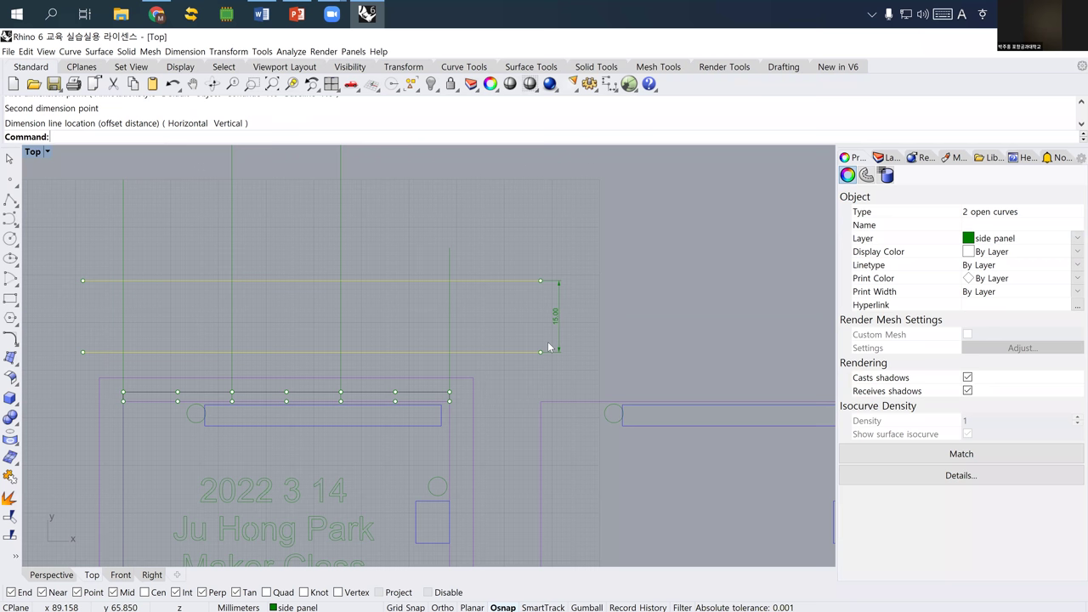
- Offset the upper guide 2 mm upward and the lower guide 2 mm downward
left_click(449, 260)
right_click_drag(352, 255, 348, 253)
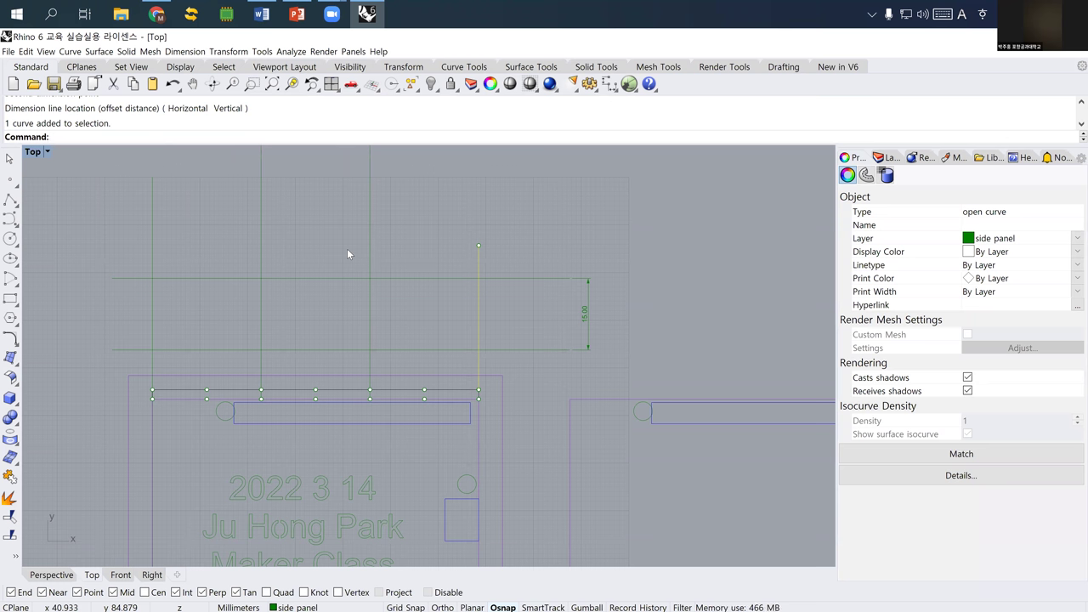
left_click(383, 275)
type("Offset")
key("Return")
type("2")
key("Return")
left_click(400, 259)
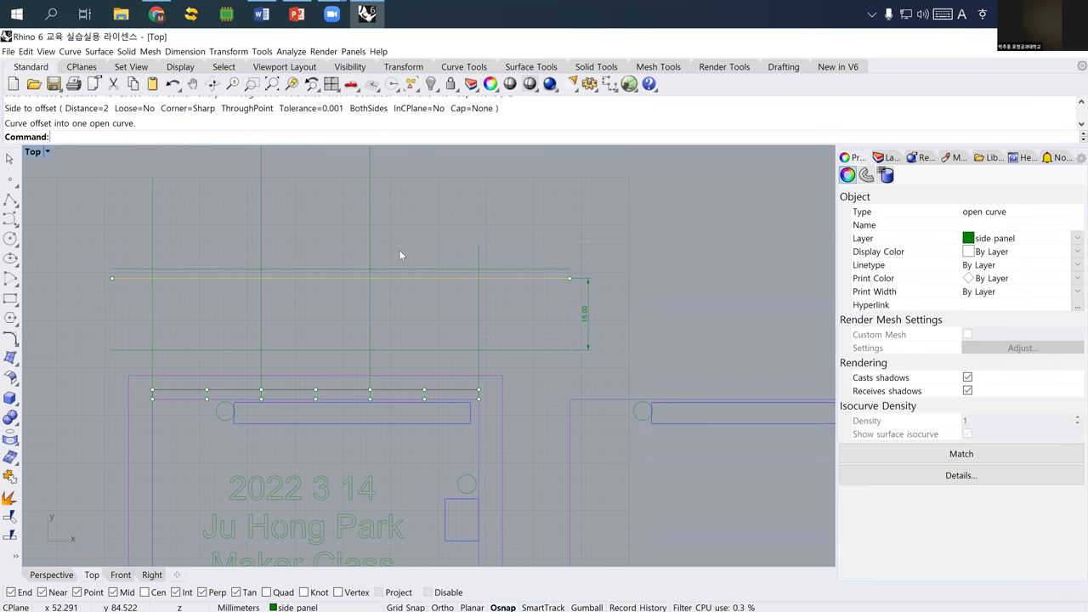
left_click(502, 349)
key("Return")
left_click(510, 367)
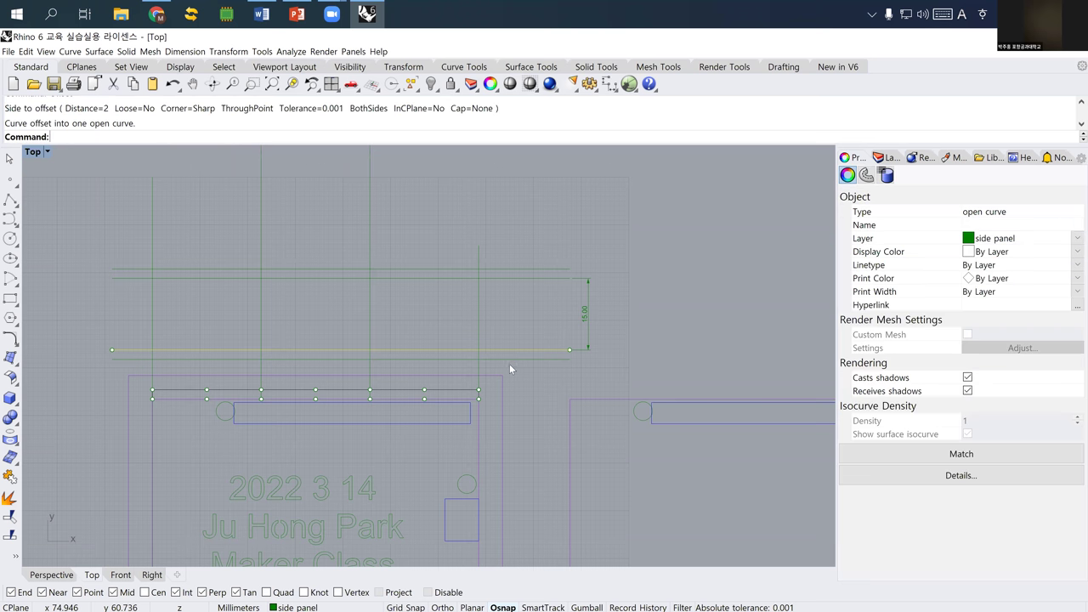
- Check the two new offset lines, then bring up the layer list
left_click(520, 361)
left_click(510, 269, "shift")
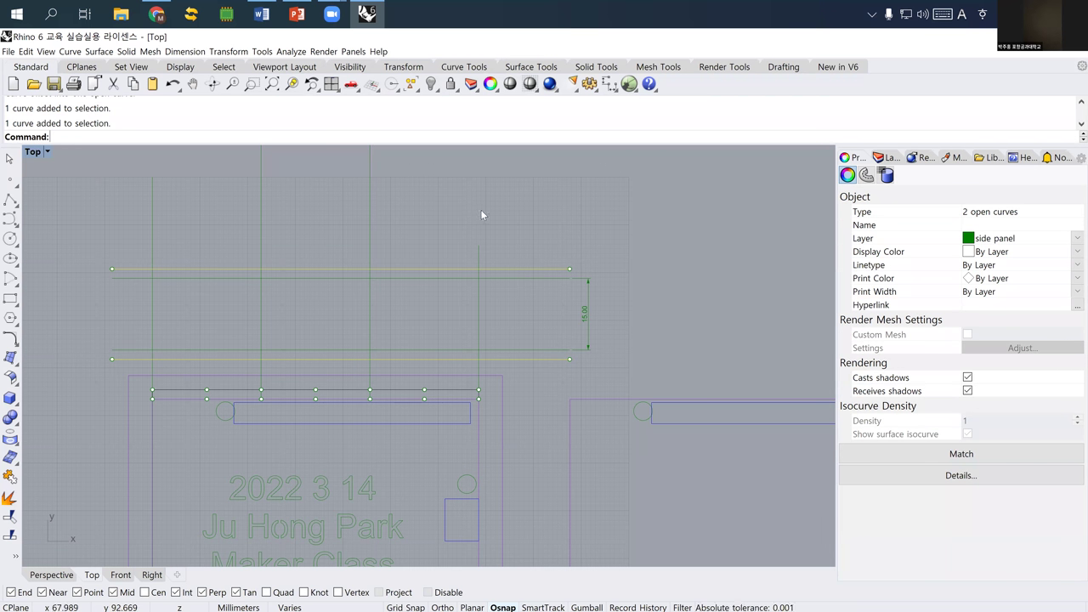
key("Escape")
right_click_drag(572, 286, 567, 280)
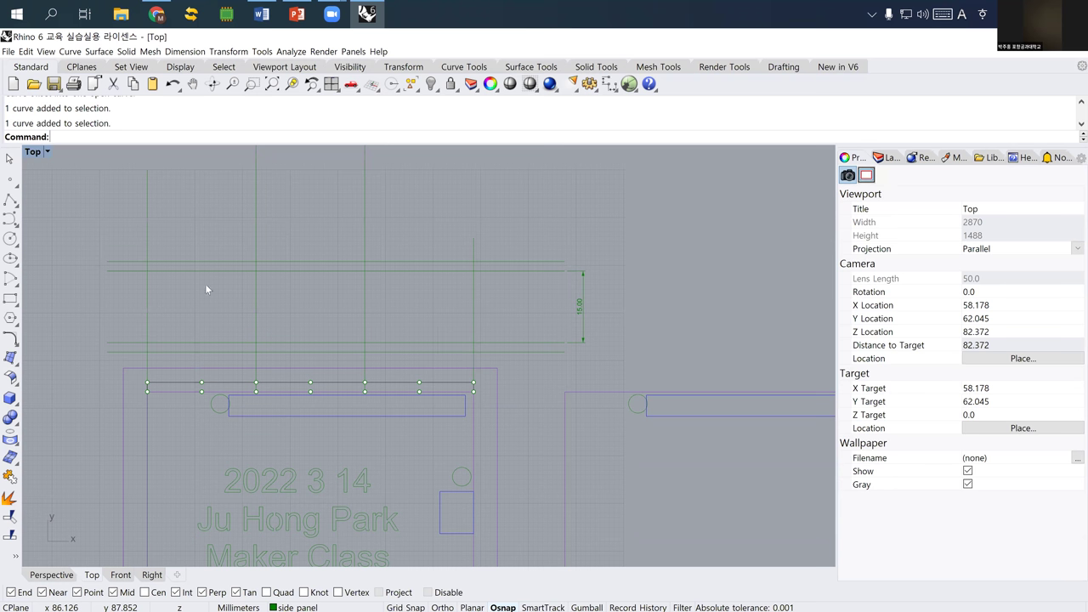
left_click(884, 158)
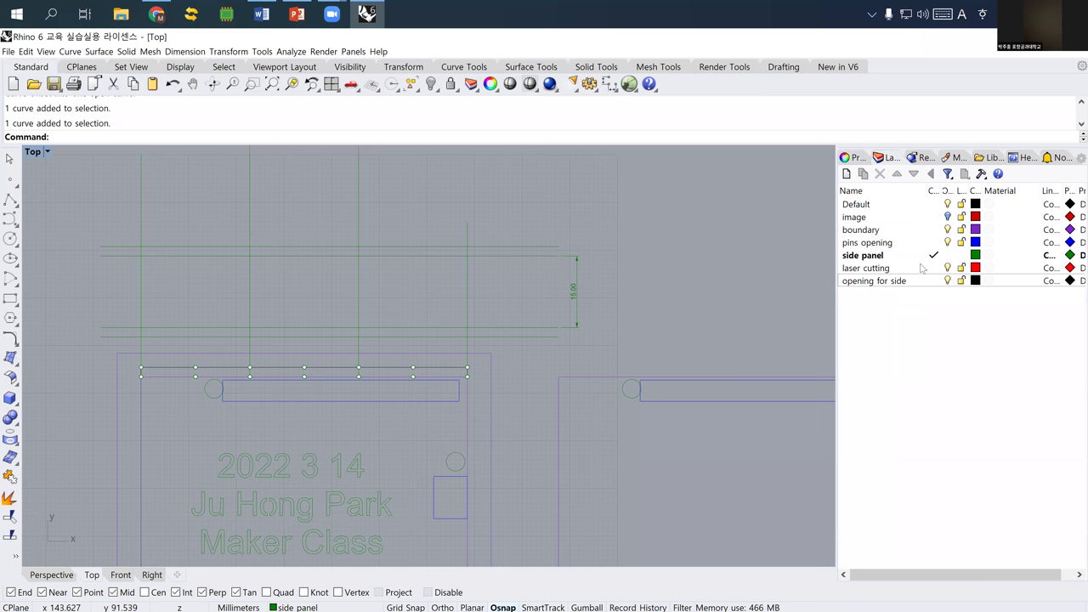
- Make 'laser cutting' the current layer, then cancel the started polyline
left_click(922, 269)
left_click(916, 270)
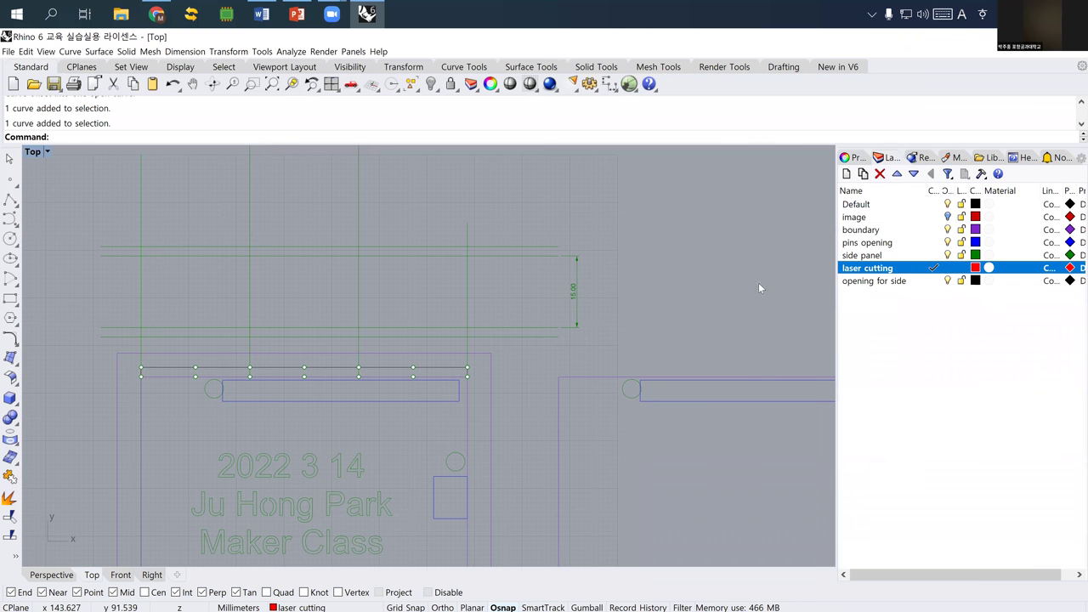
left_click(10, 201)
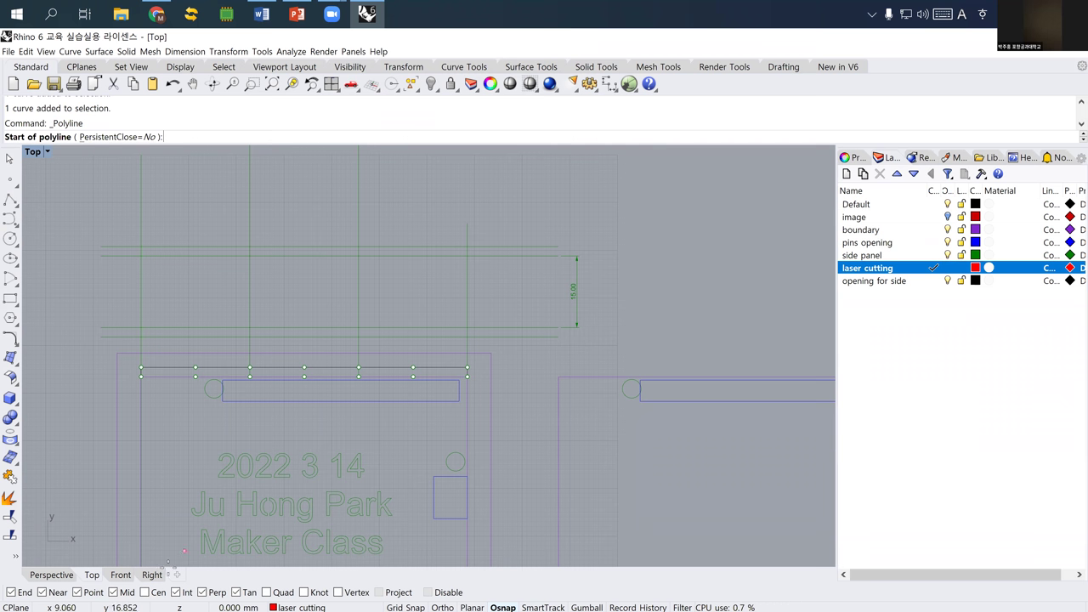
scroll(147, 289, "up", 4)
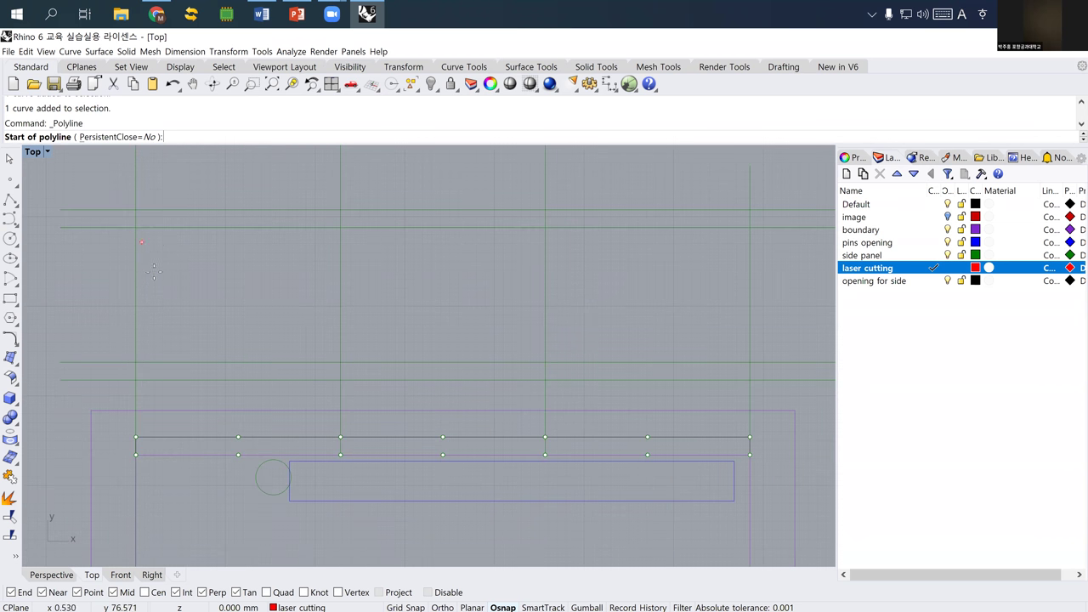
key("Escape")
- Return to the four-viewport layout and orbit the Perspective view to a higher angle
key("ctrl+m")
right_click_drag(590, 429, 773, 444)
right_click_drag(564, 250, 664, 247)
right_click_drag(661, 258, 552, 291)
scroll(509, 344, "up", 5)
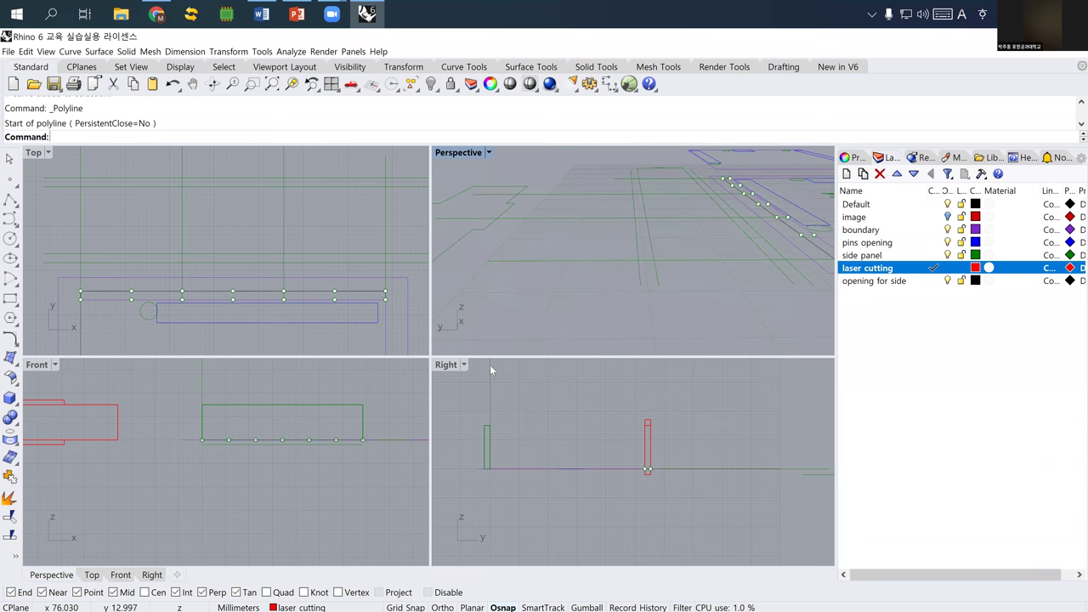
- Inspect the rail and vertical guide curves by selecting them in the Top and Perspective views
left_click_drag(606, 248, 606, 248)
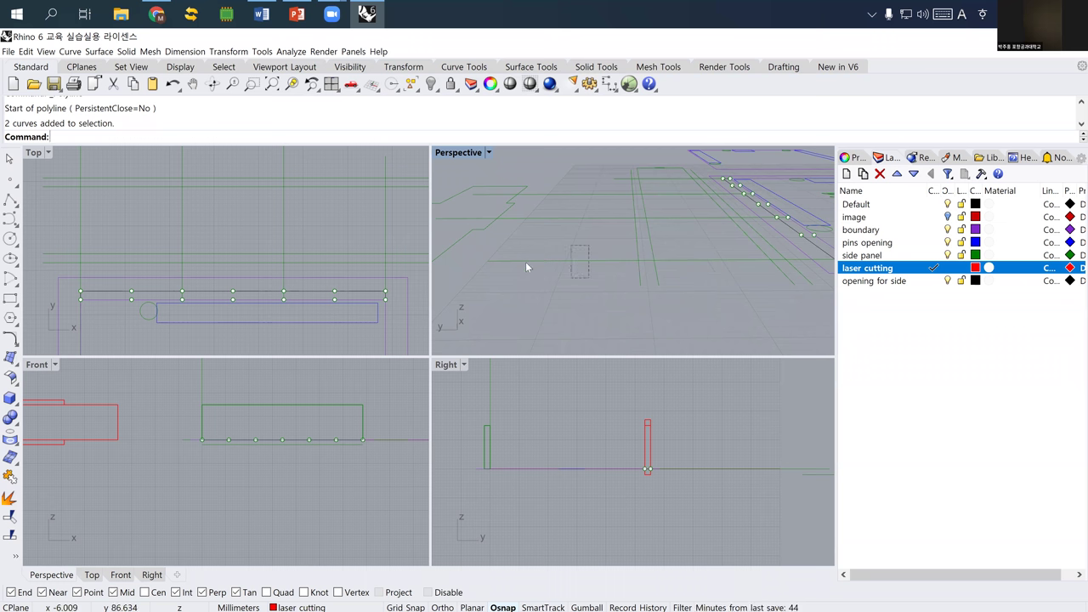
left_click(68, 212)
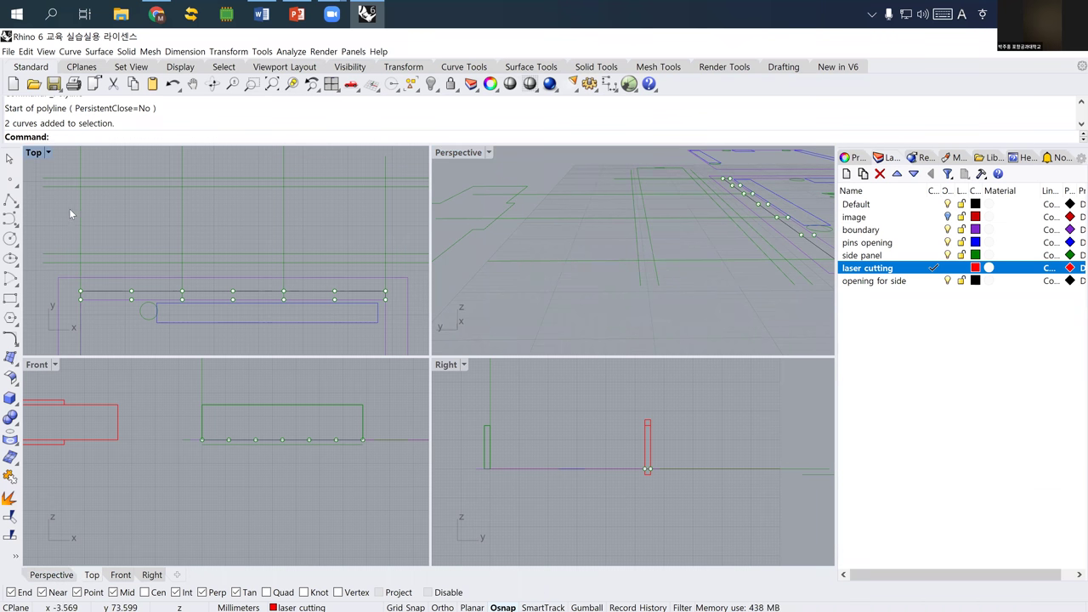
scroll(83, 219, "down", 8)
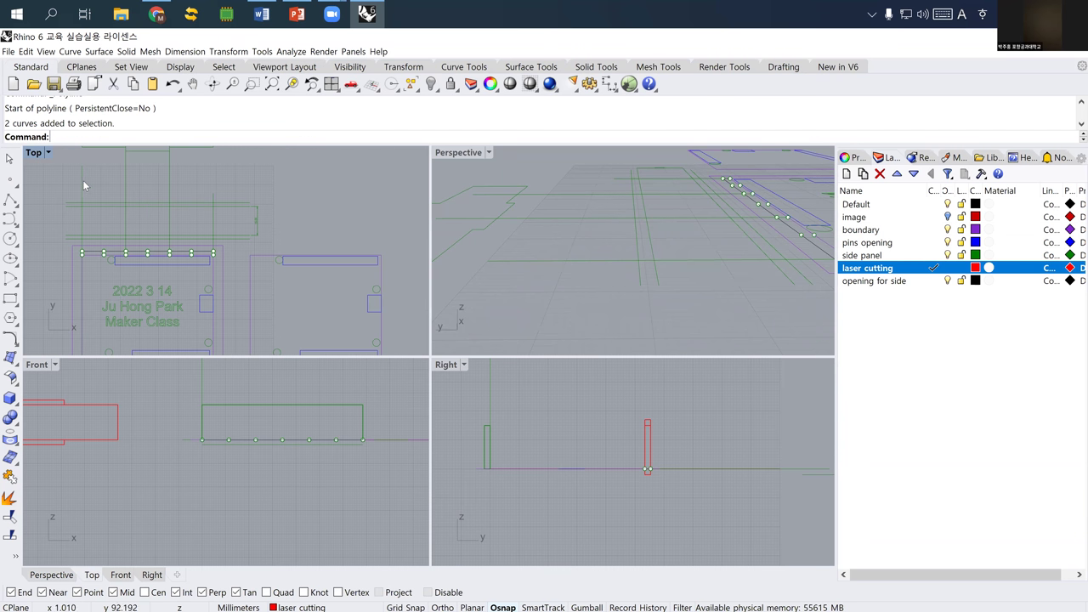
left_click_drag(248, 182, 74, 181)
scroll(268, 457, "up", 5)
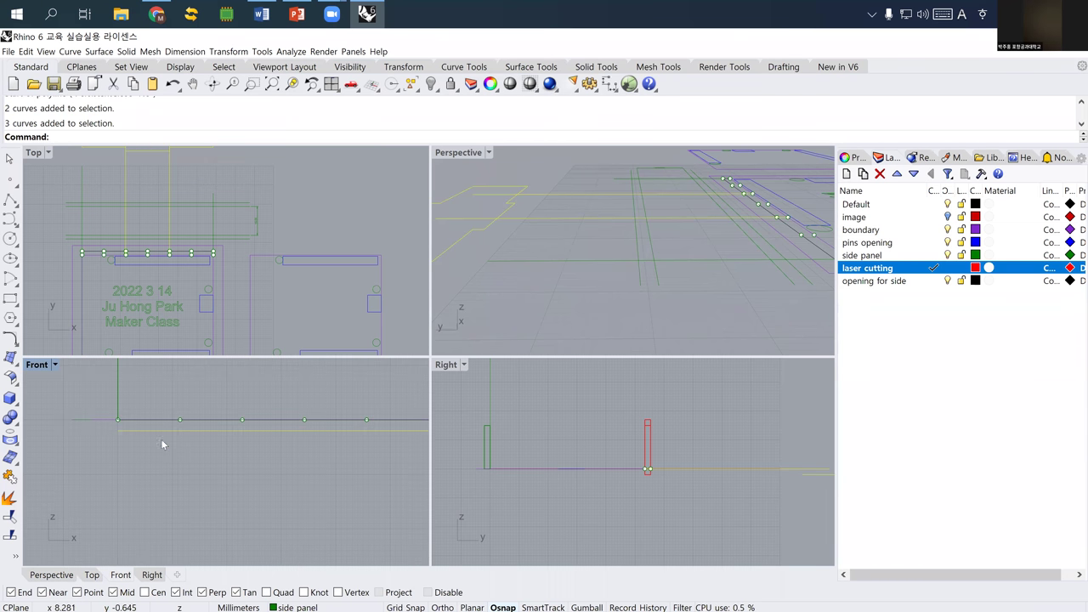
right_click_drag(112, 203, 170, 302)
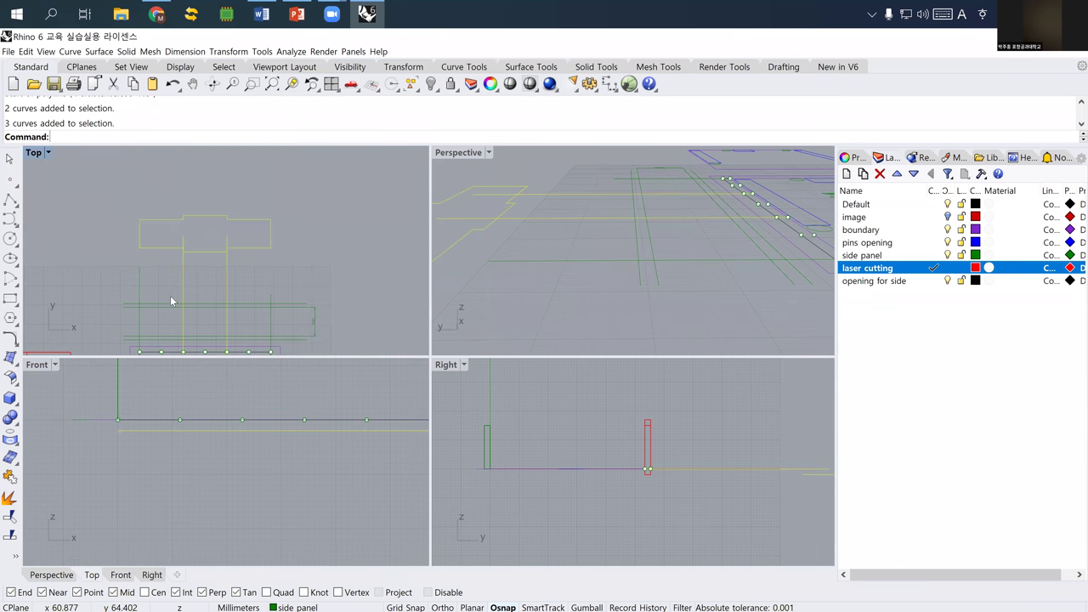
key("Escape")
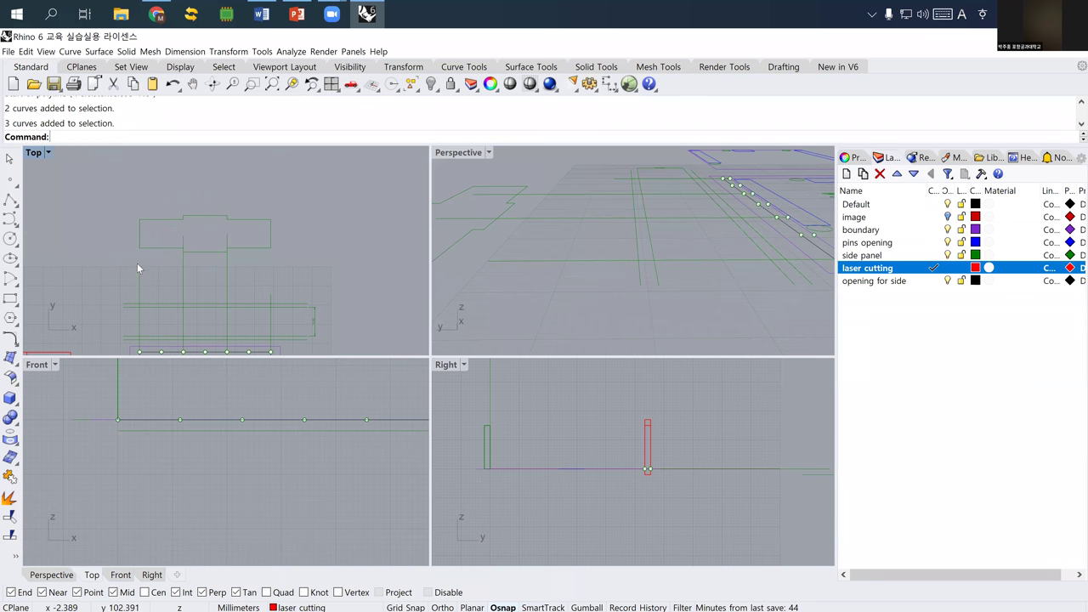
left_click_drag(167, 262, 165, 260)
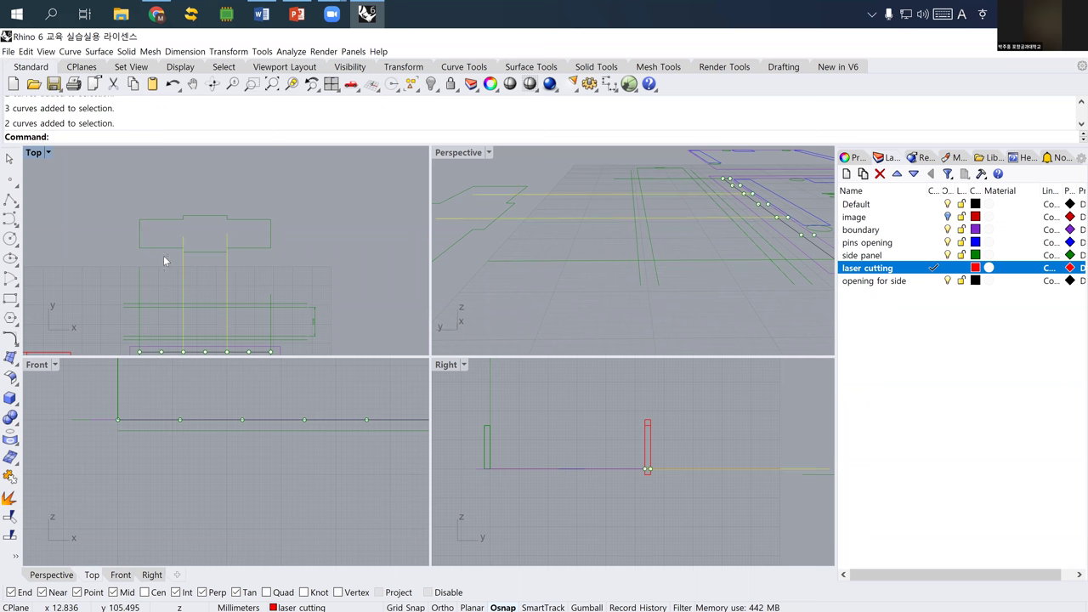
right_click_drag(566, 460, 505, 459)
scroll(506, 459, "up", 4)
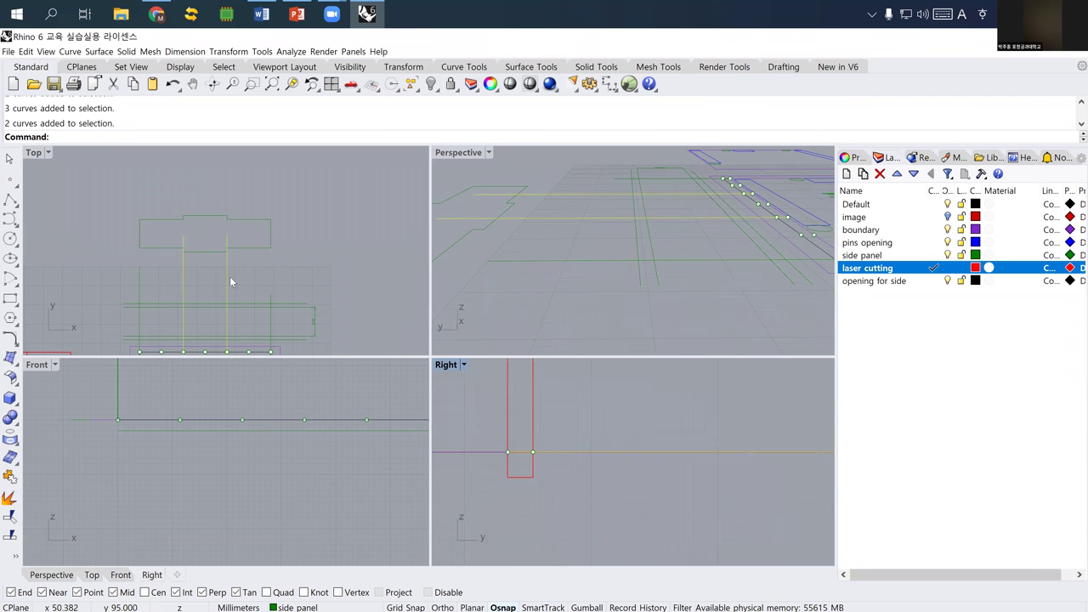
left_click(151, 287)
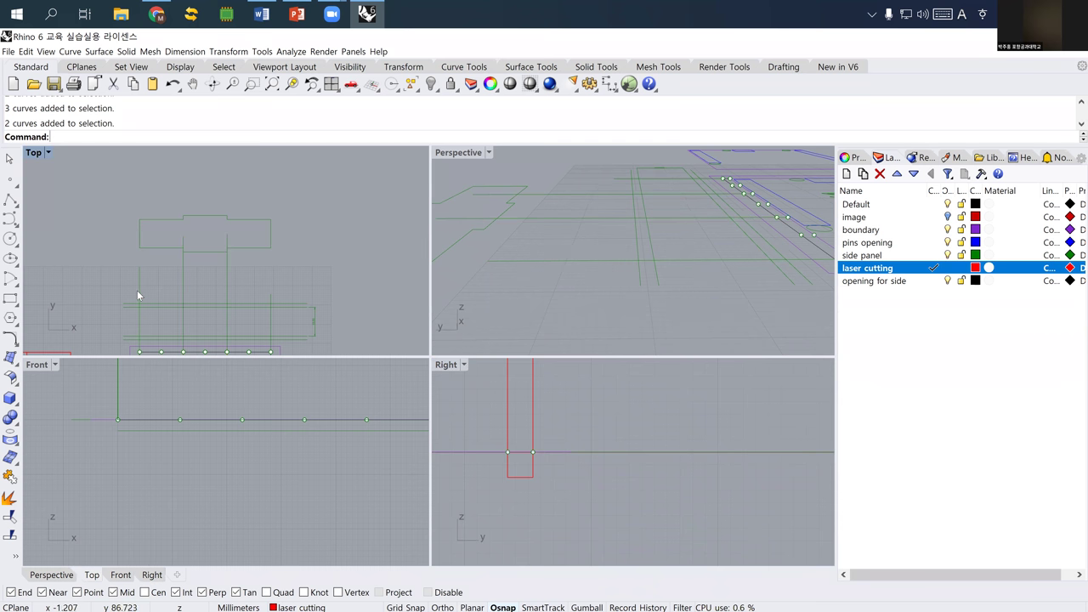
- Select the middle vertical curve and run Unlock
right_click_drag(578, 257, 924, 229)
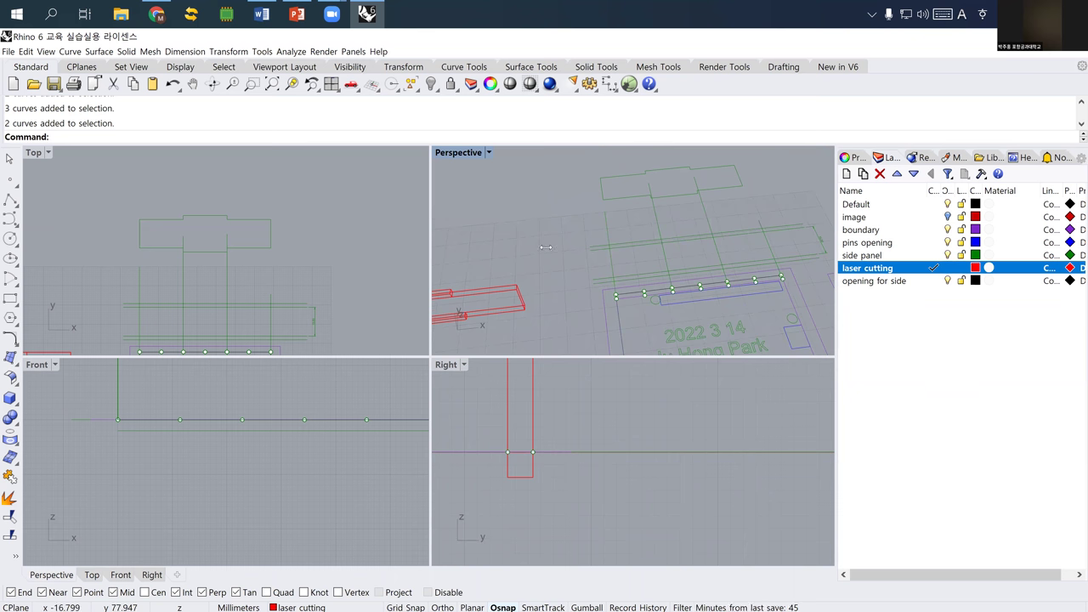
left_click(183, 293)
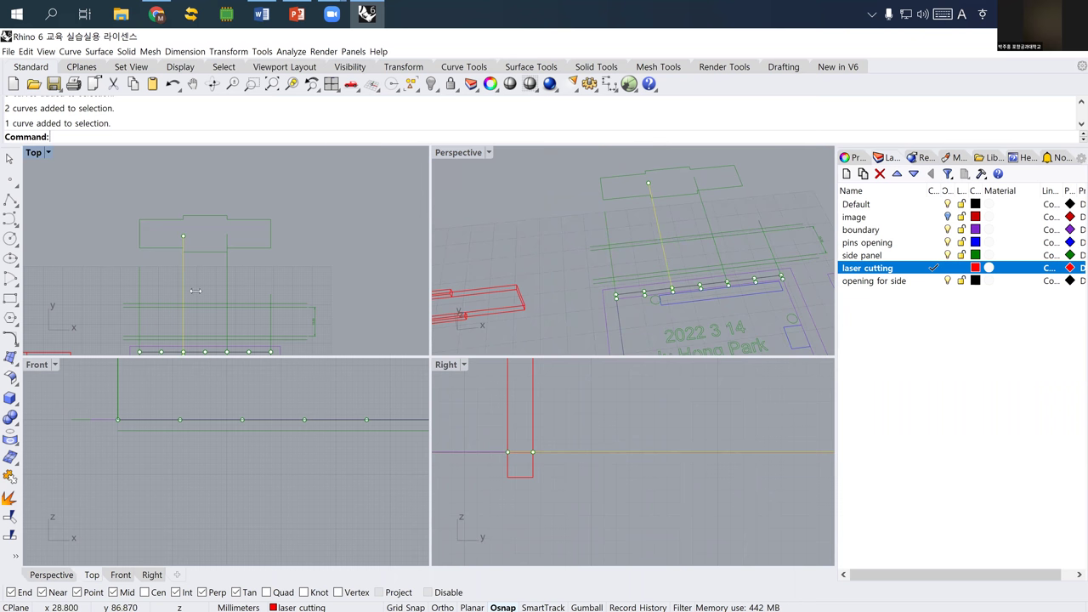
left_click(225, 284)
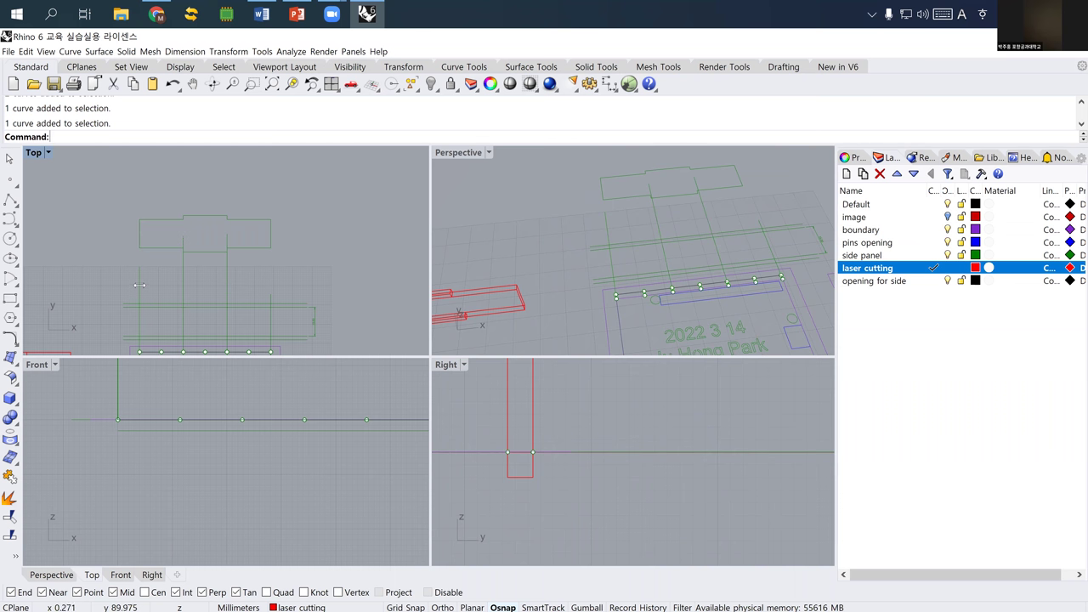
right_click_drag(127, 274, 146, 252)
type("Unlock")
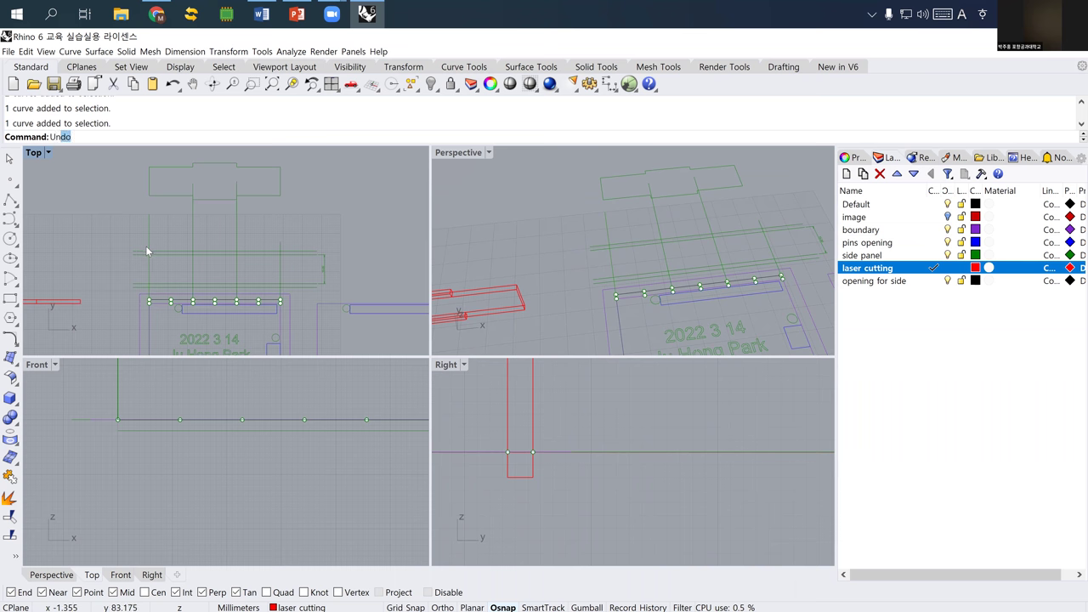
key("Return")
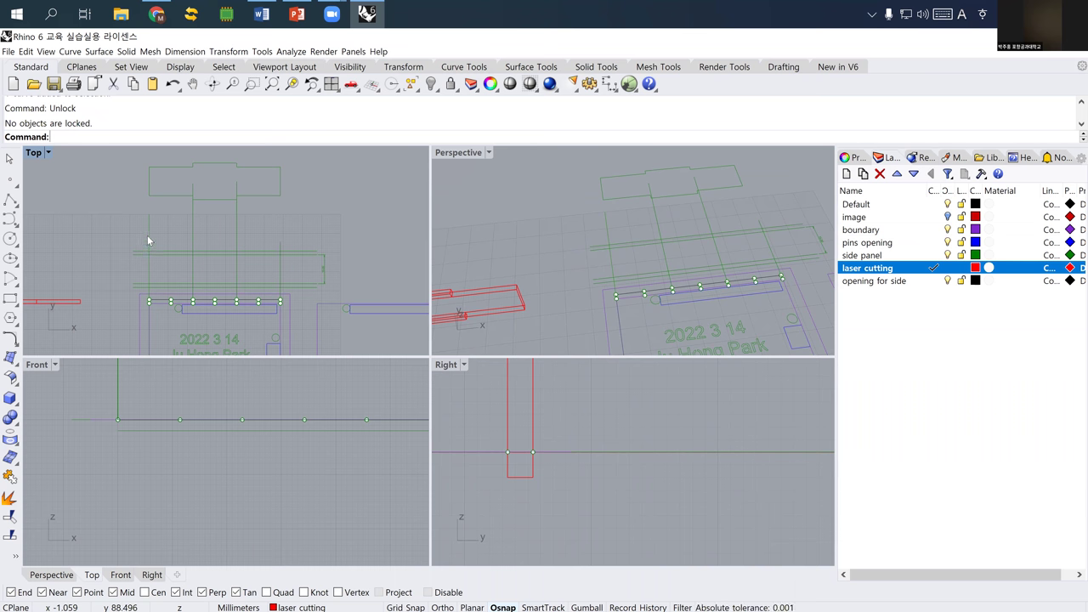
scroll(154, 258, "up", 5)
- Show all hidden objects and delete a red laser-cutting extrusion
left_click(104, 263)
key("Escape")
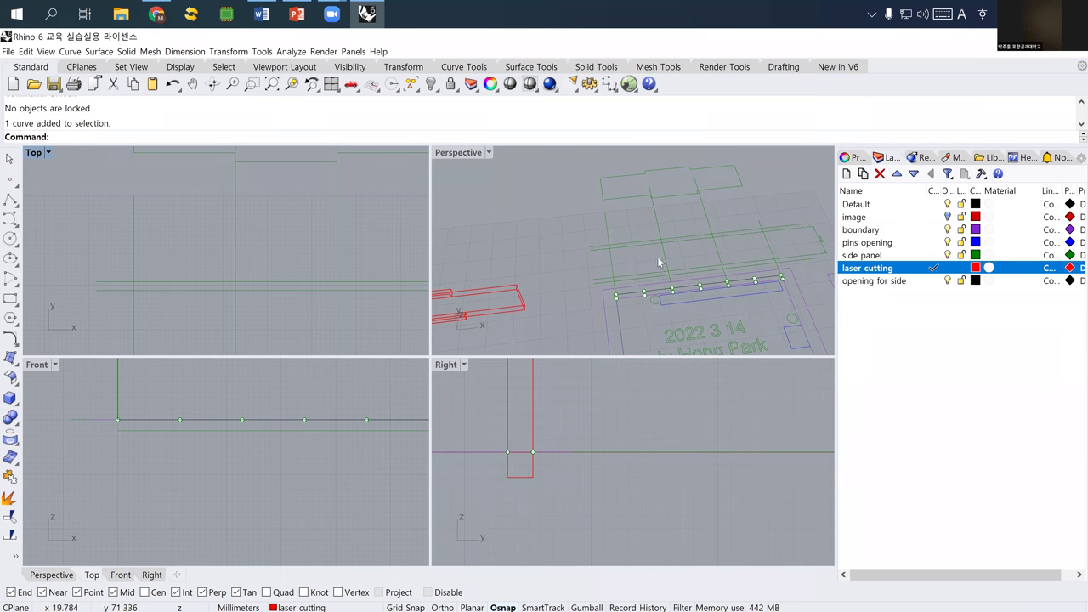
type("show")
key("Return")
scroll(318, 266, "down", 3)
left_click(327, 273)
key("Delete")
- Delete the remaining two red extrusions and the horizontal line above the rail
left_click(320, 270)
key("Delete")
left_click(317, 247)
key("Delete")
right_click_drag(286, 260, 278, 252)
scroll(277, 252, "up", 4)
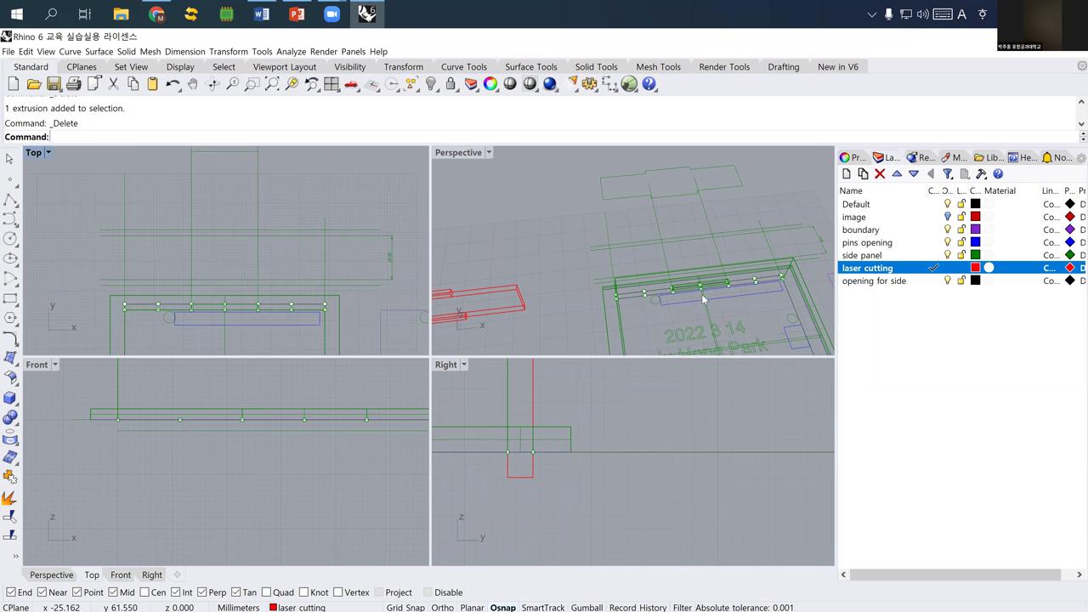
left_click(110, 280)
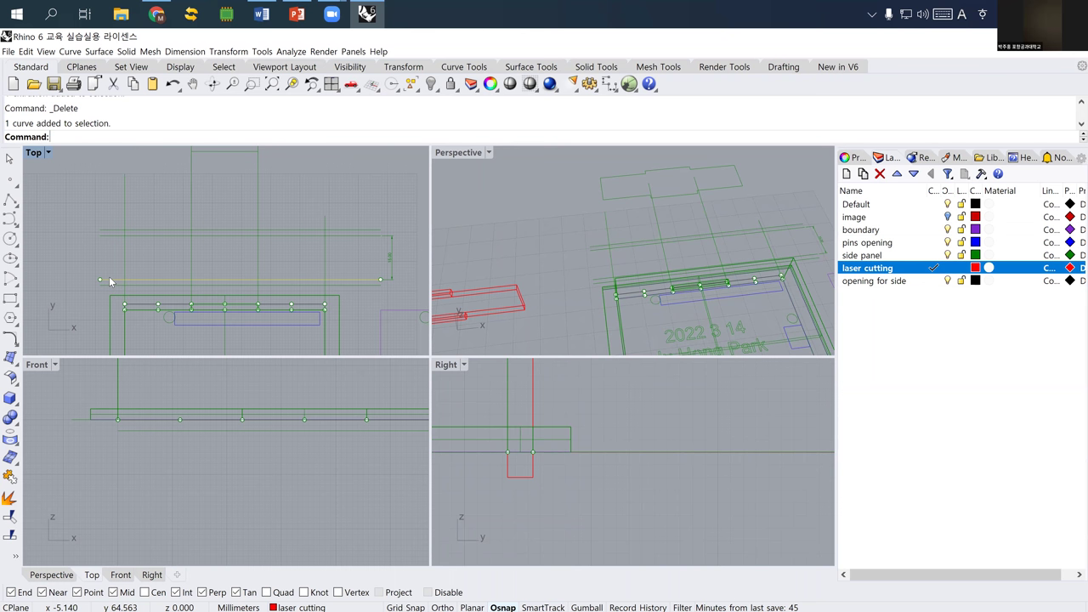
key("Delete")
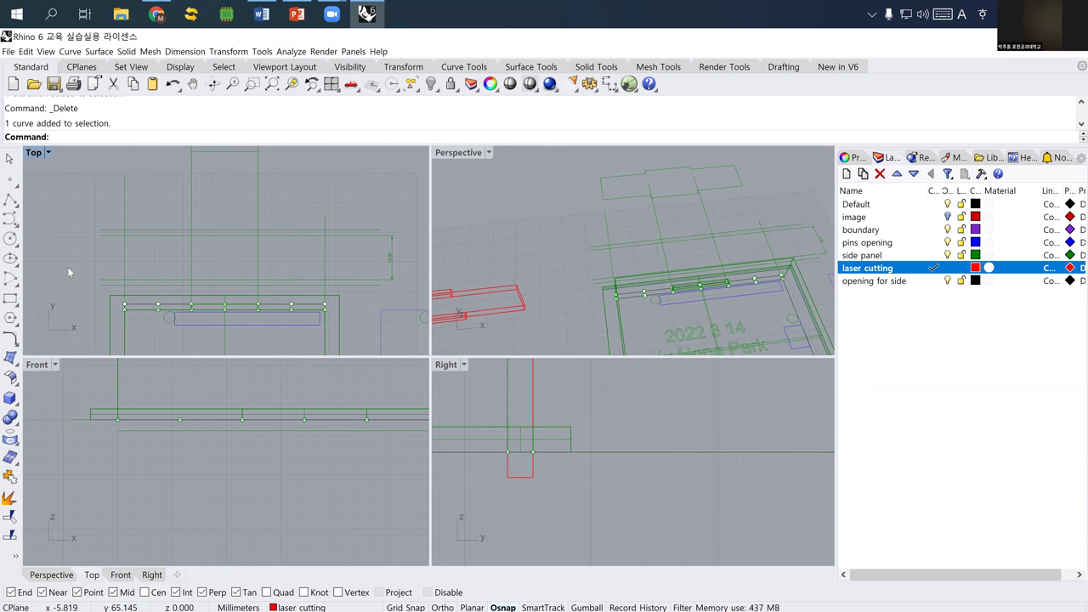
- Draw two vertical polylines rising from the rail's end corners
left_click(12, 220)
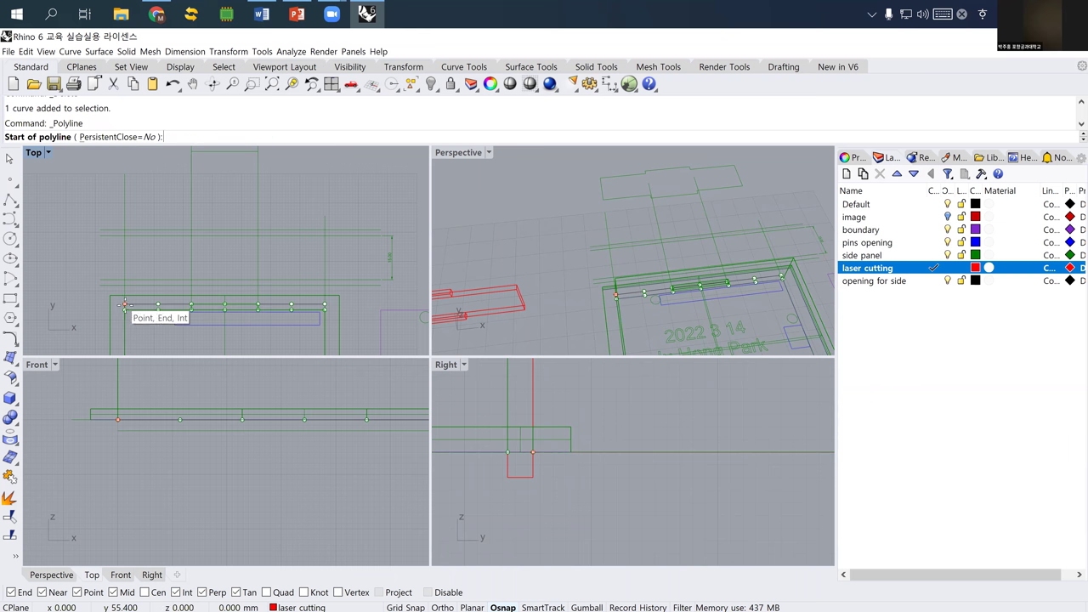
left_click(124, 305)
left_click(125, 176)
key("Return")
key("Return")
left_click(325, 304)
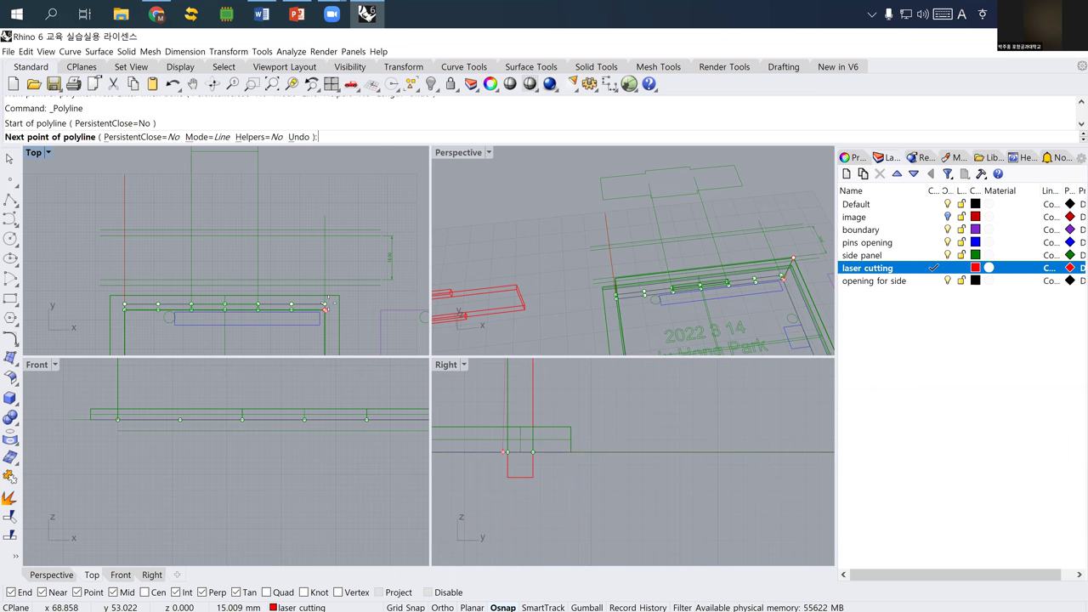
left_click(325, 204)
key("Return")
left_click(120, 243)
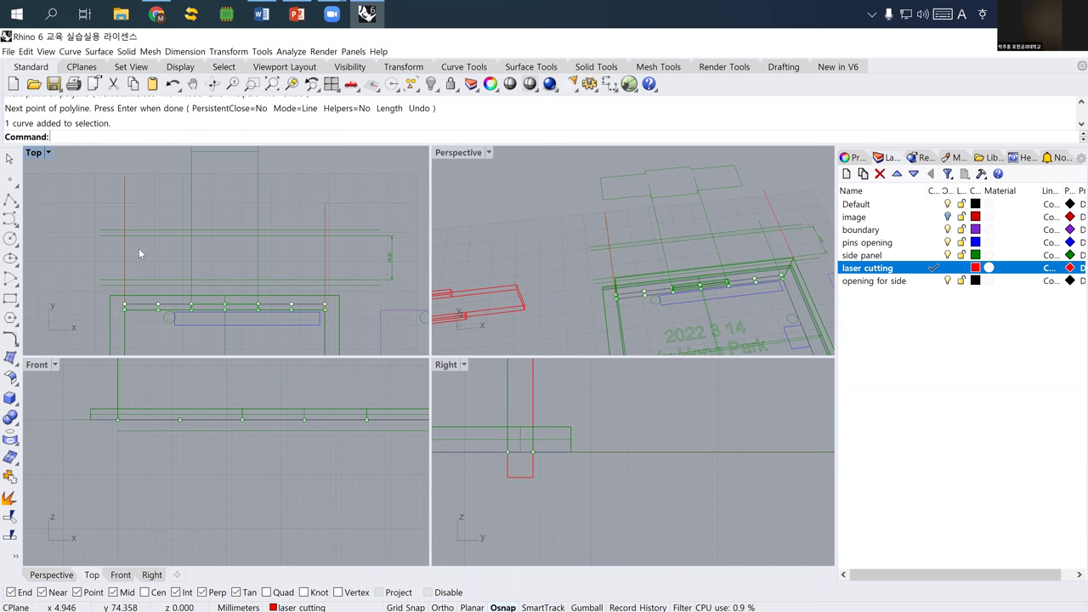
right_click_drag(224, 269, 145, 218)
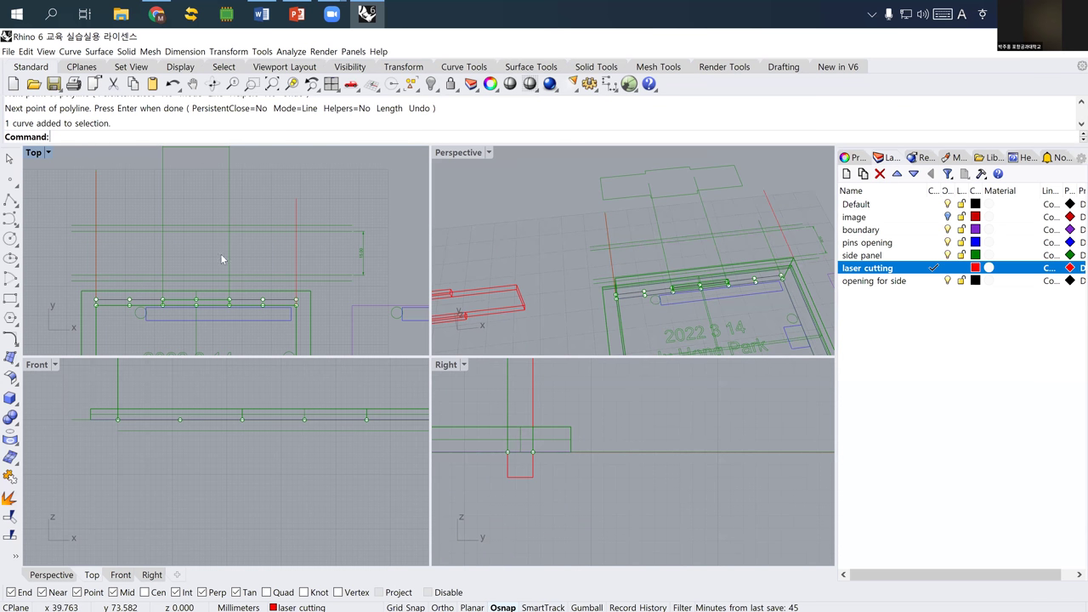
left_click(900, 312)
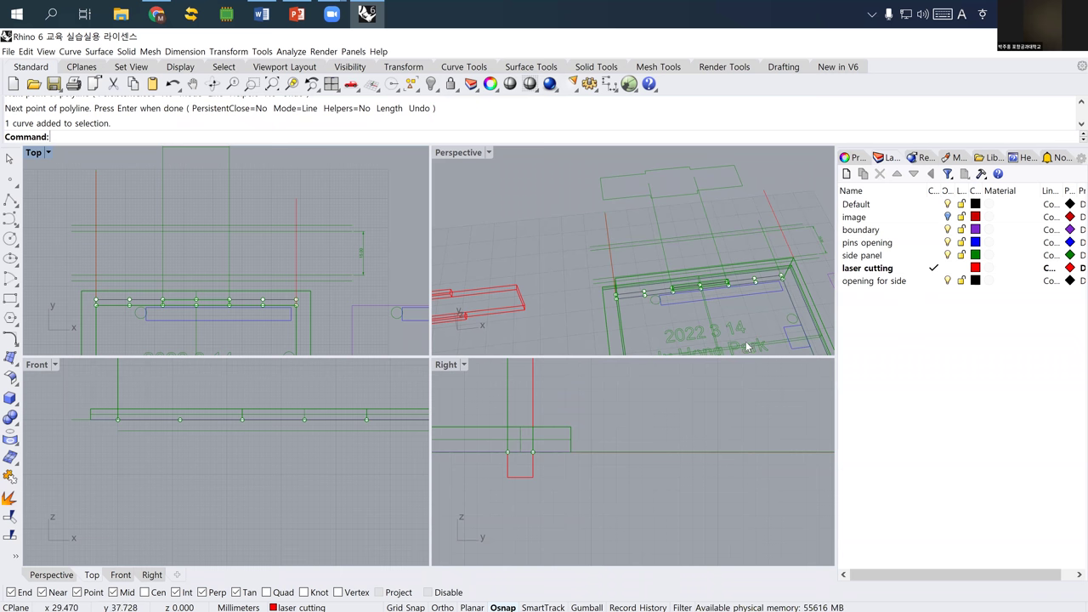
- Create a new layer named 'guidelines'
right_click(878, 315)
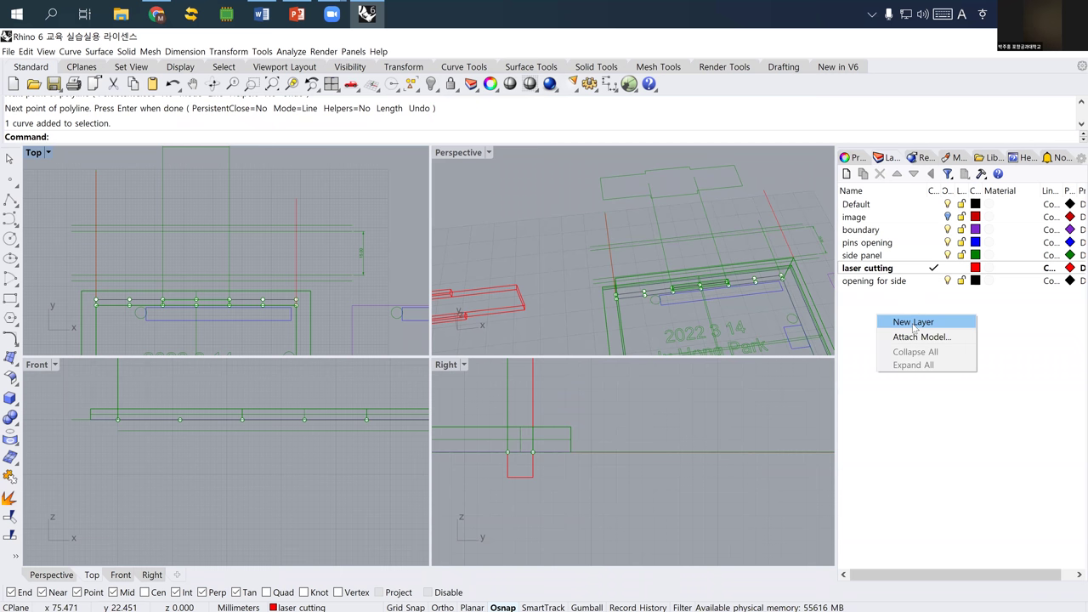
left_click(913, 322)
type("guidelines")
key("Return")
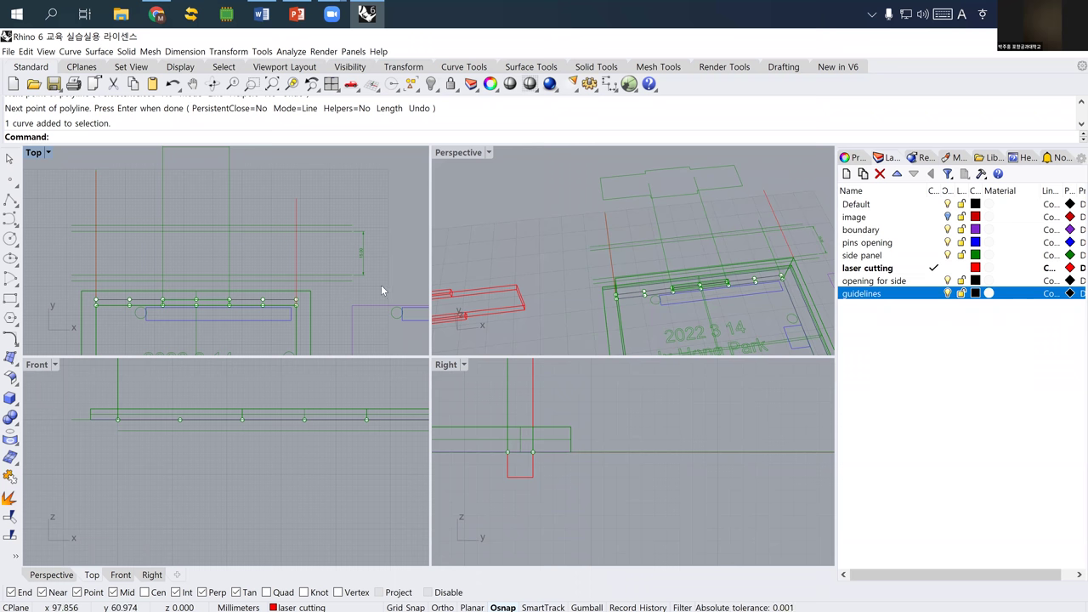
- Move the guide curves and the 15.00 dimension onto the guidelines layer
left_click_drag(37, 190, 374, 289)
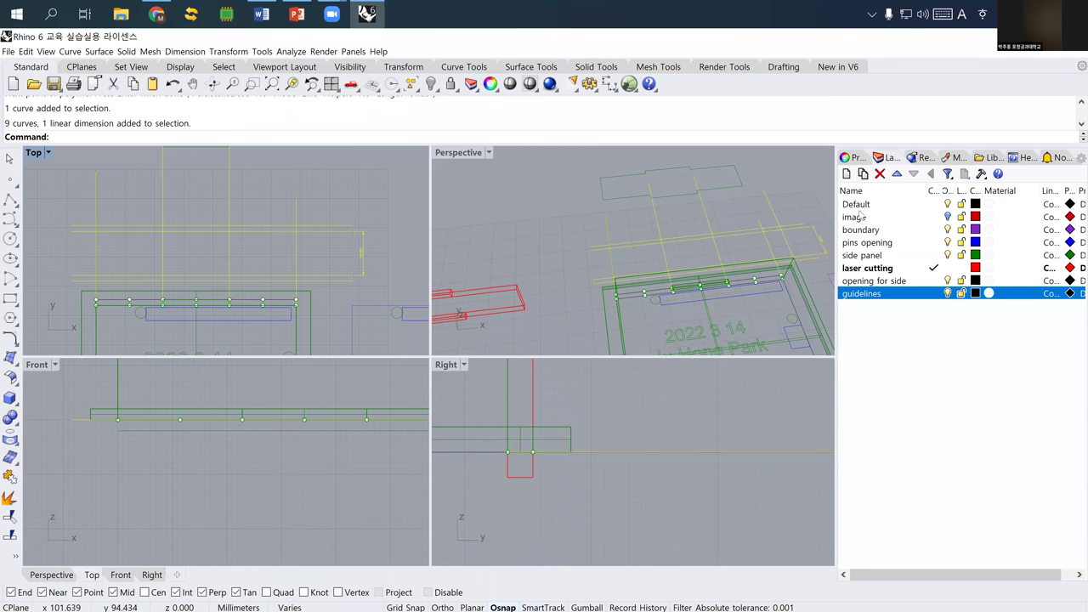
left_click(848, 157)
left_click(1013, 238)
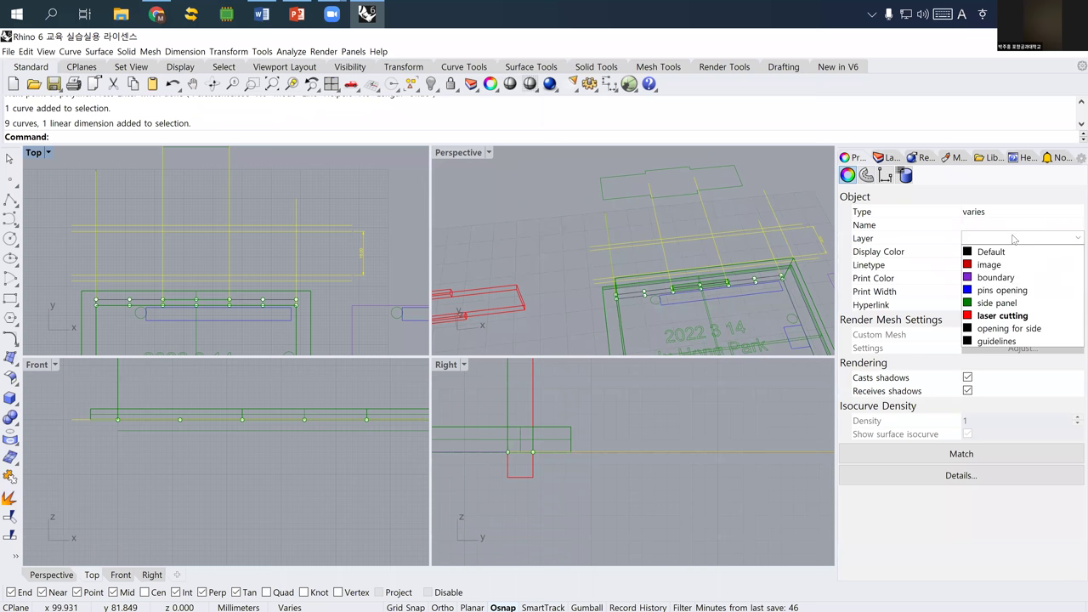
left_click(997, 341)
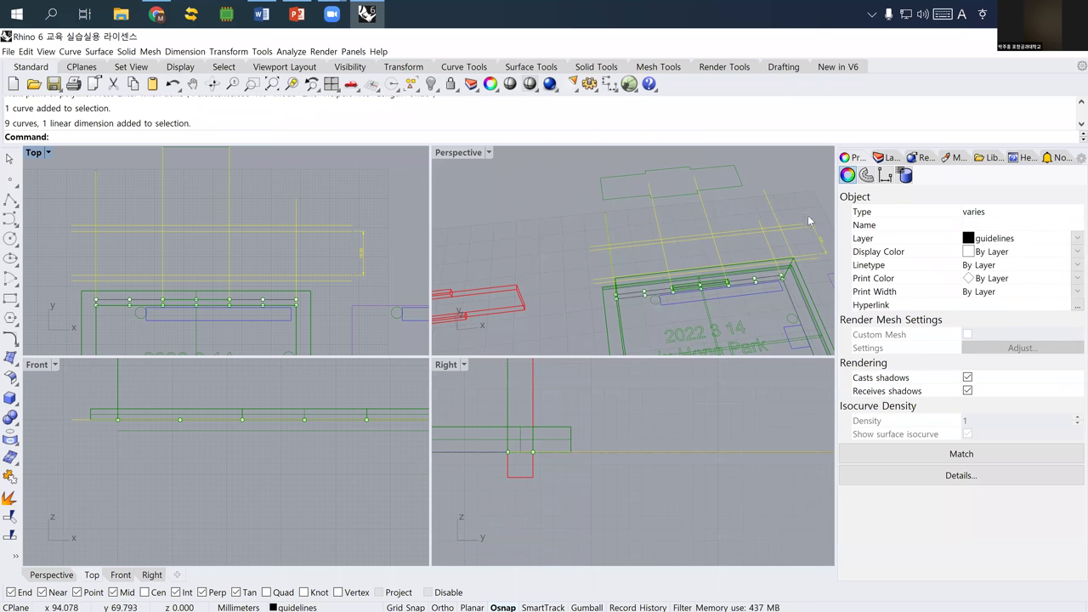
left_click(530, 248)
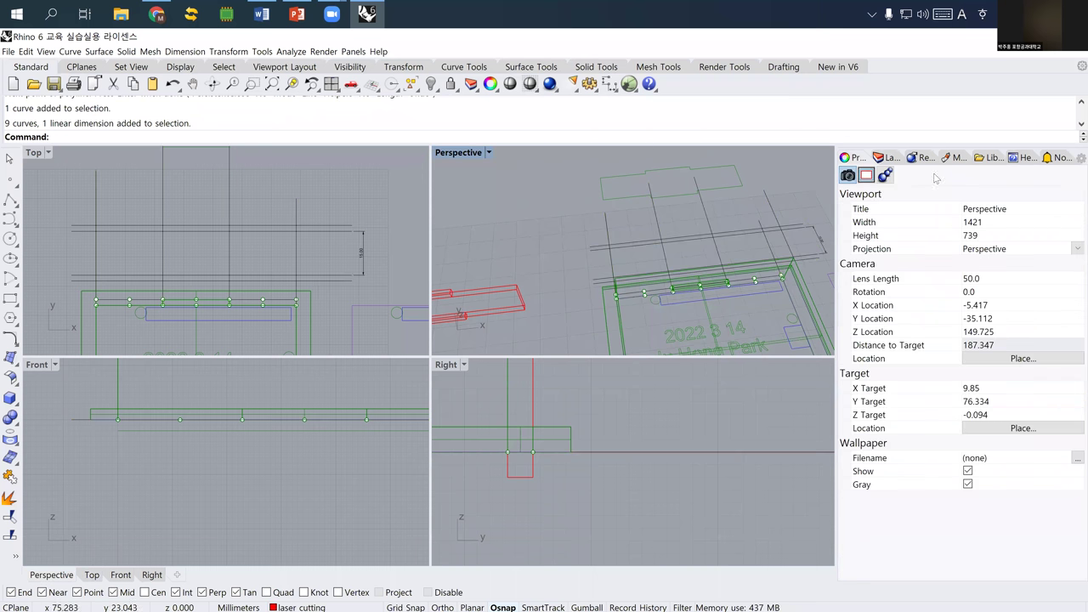
- Reopen the layer list and make the Top view active for drawing
left_click(887, 158)
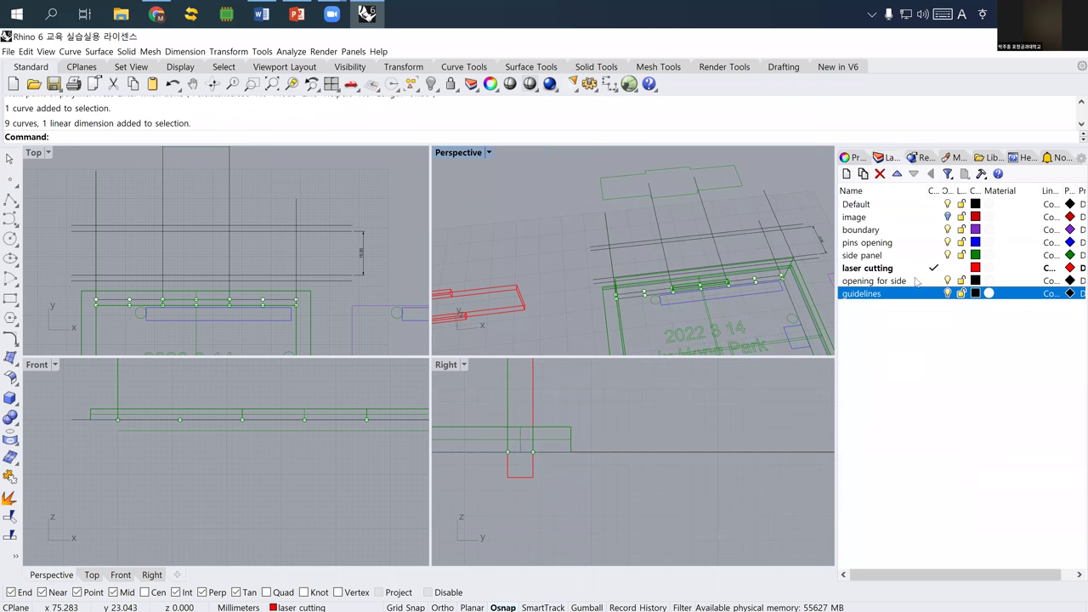
left_click(891, 320)
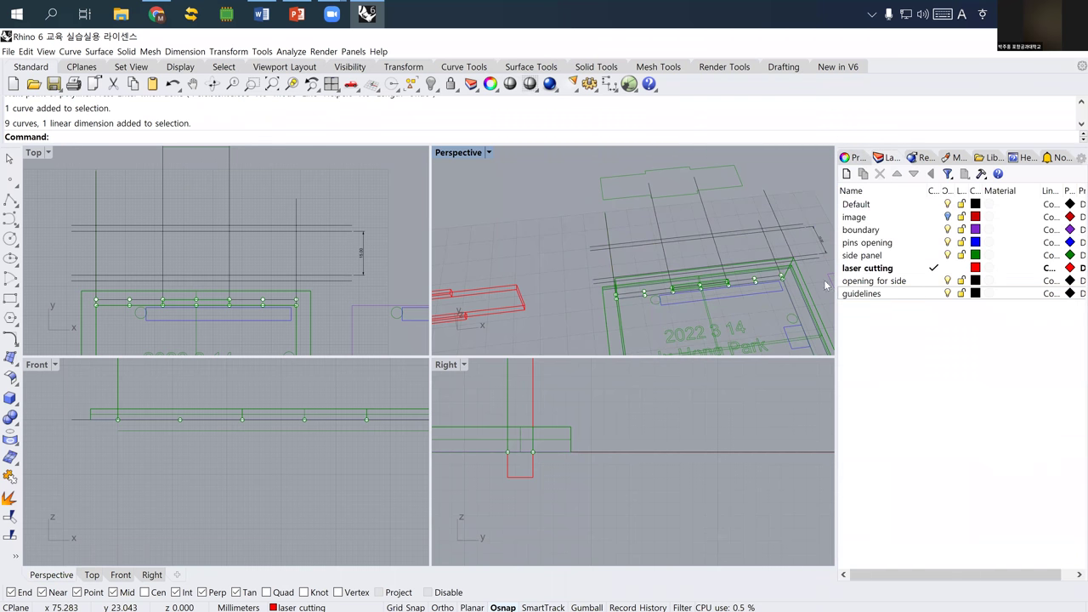
right_click_drag(159, 265, 161, 257)
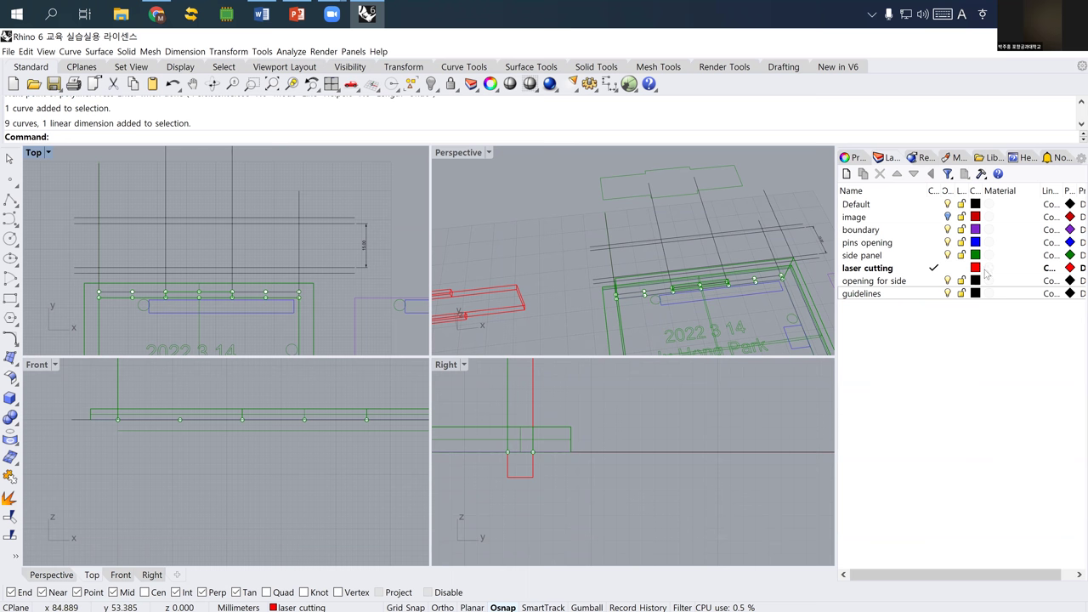
left_click(10, 200)
- Draw the notched side-panel outline by snapping vertices to the guideline intersections
scroll(111, 268, "up", 5)
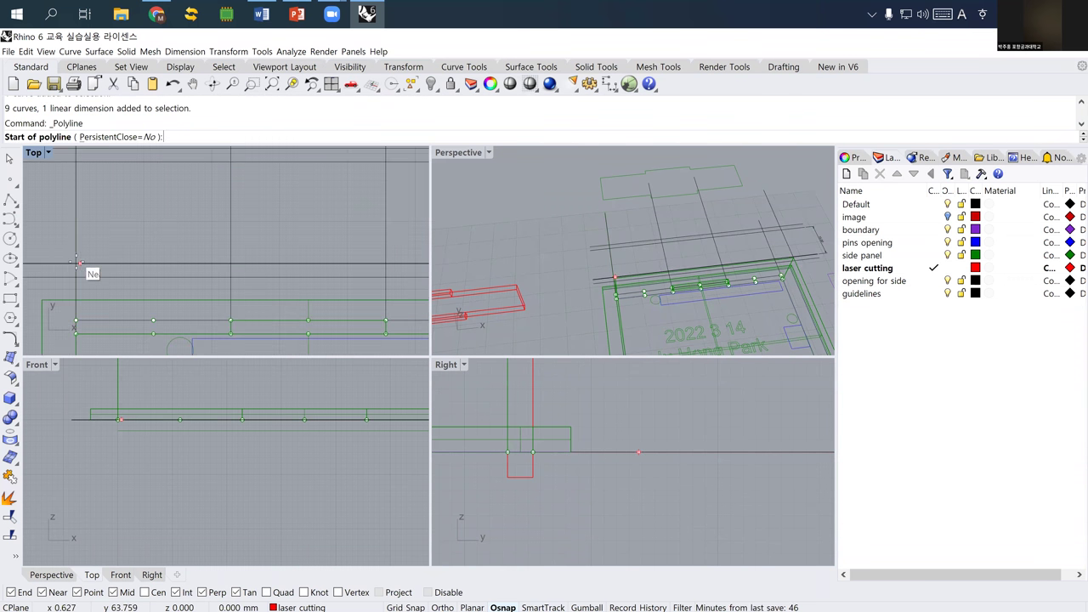
left_click(76, 264)
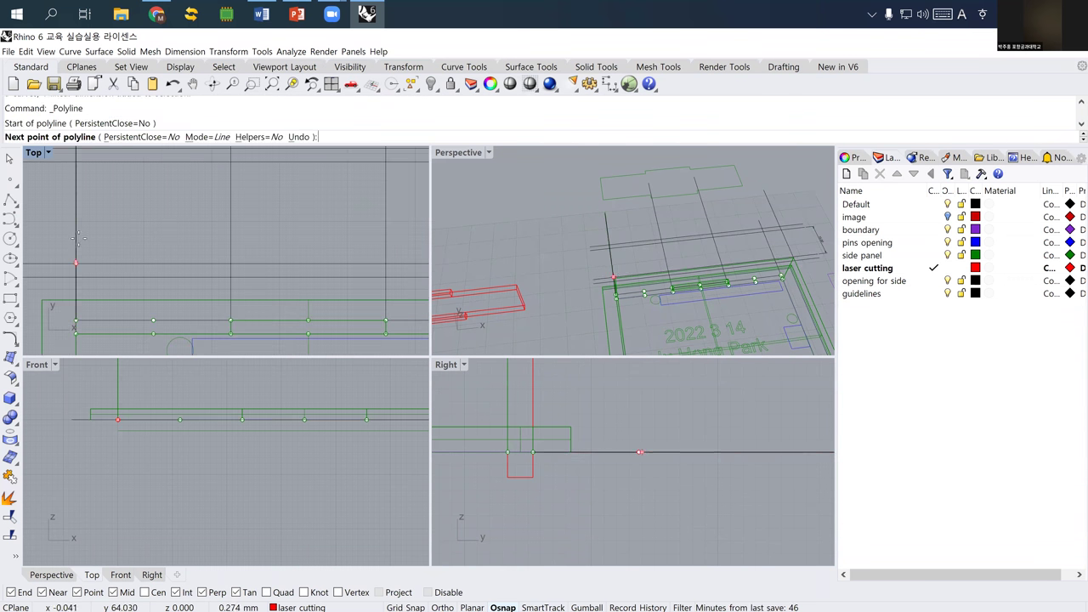
left_click(76, 161)
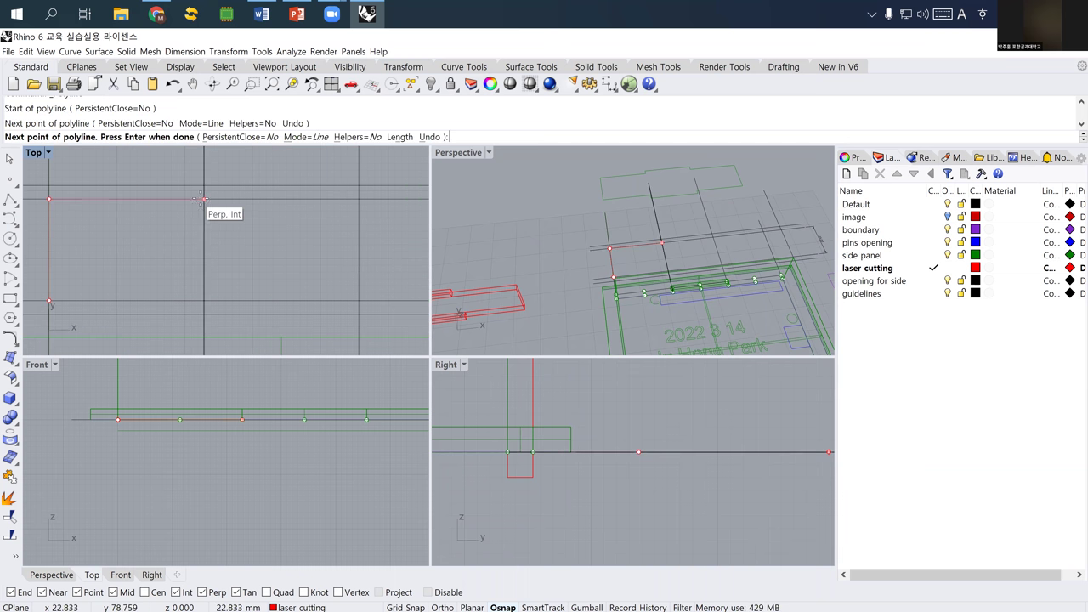
left_click(204, 198)
left_click(361, 186)
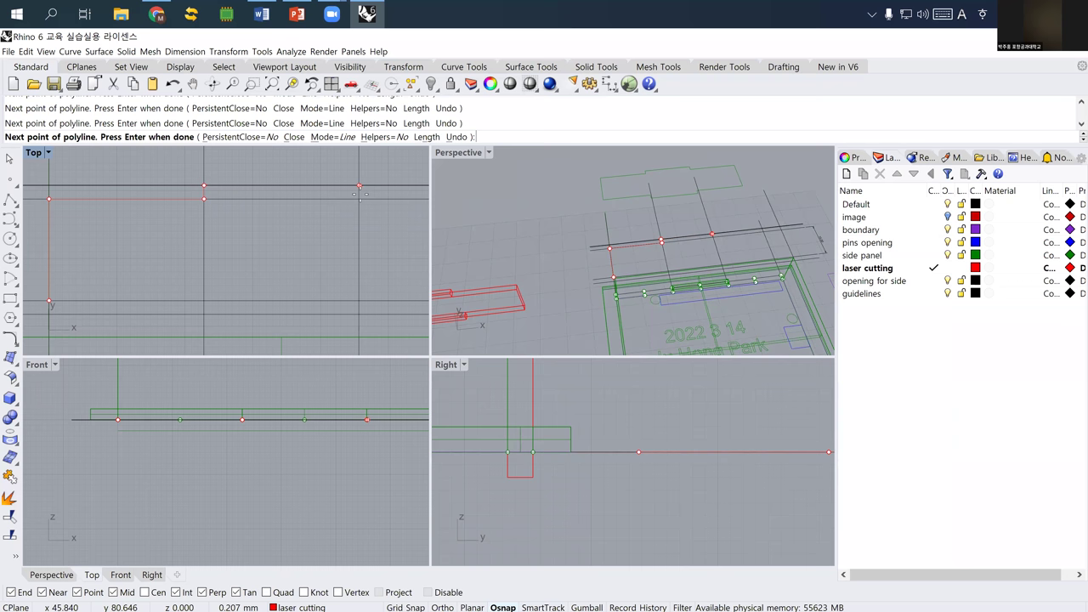
right_click_drag(425, 226, 291, 218)
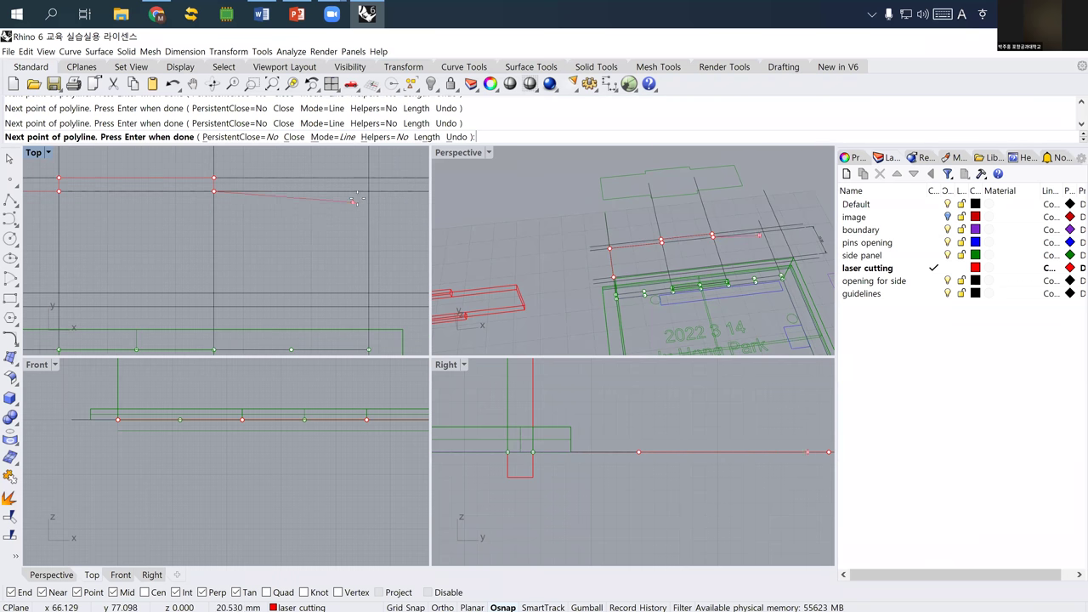
left_click(368, 190)
right_click_drag(369, 248, 338, 197)
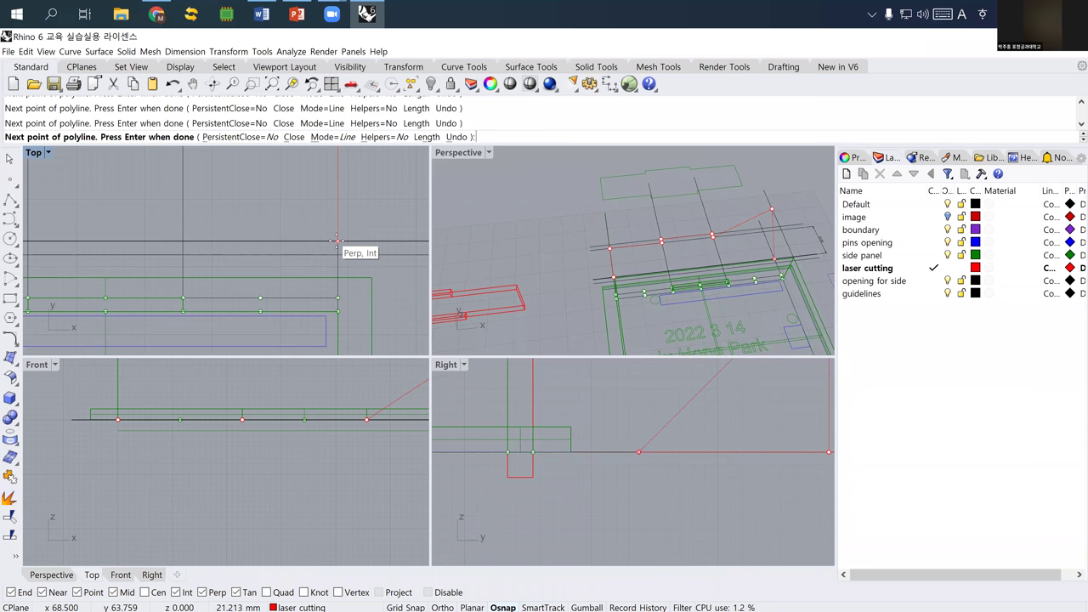
left_click(338, 242)
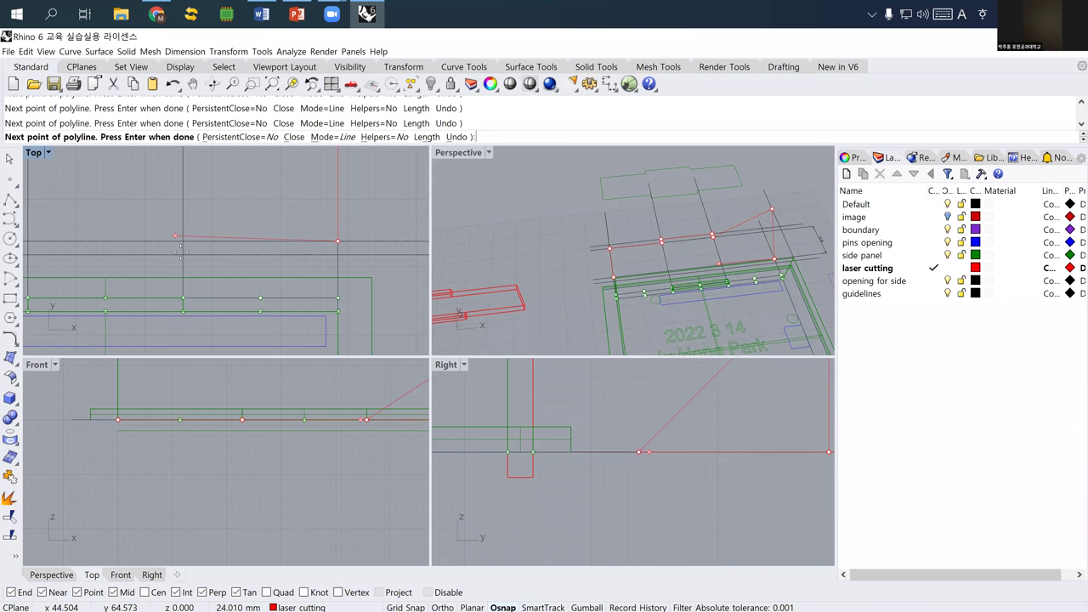
right_click_drag(185, 248, 110, 285)
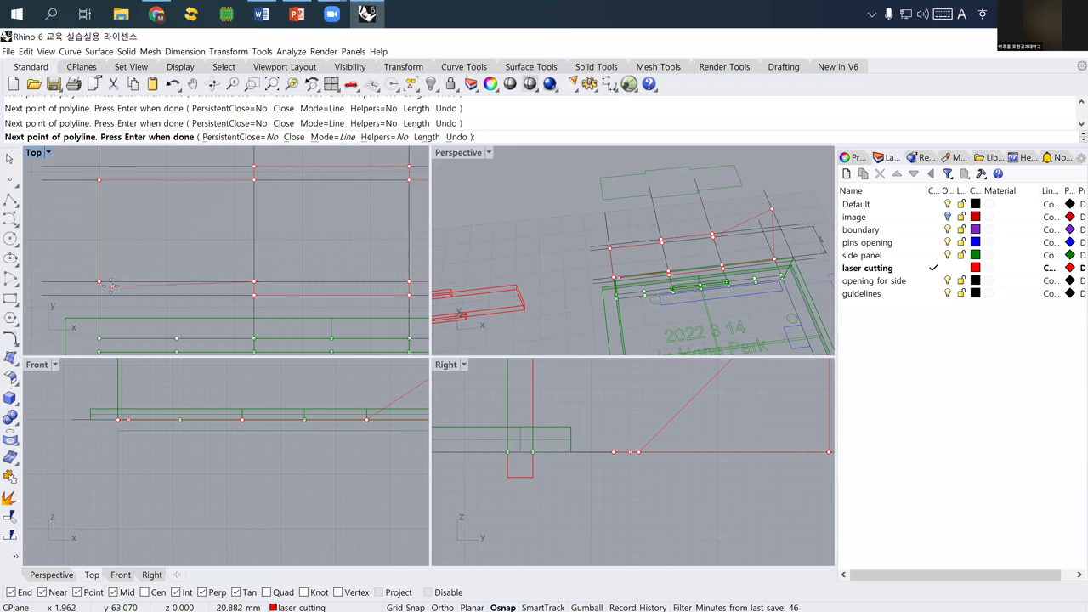
key("Return")
- Select the new red outline and zoom out to see the whole case
left_click(157, 279)
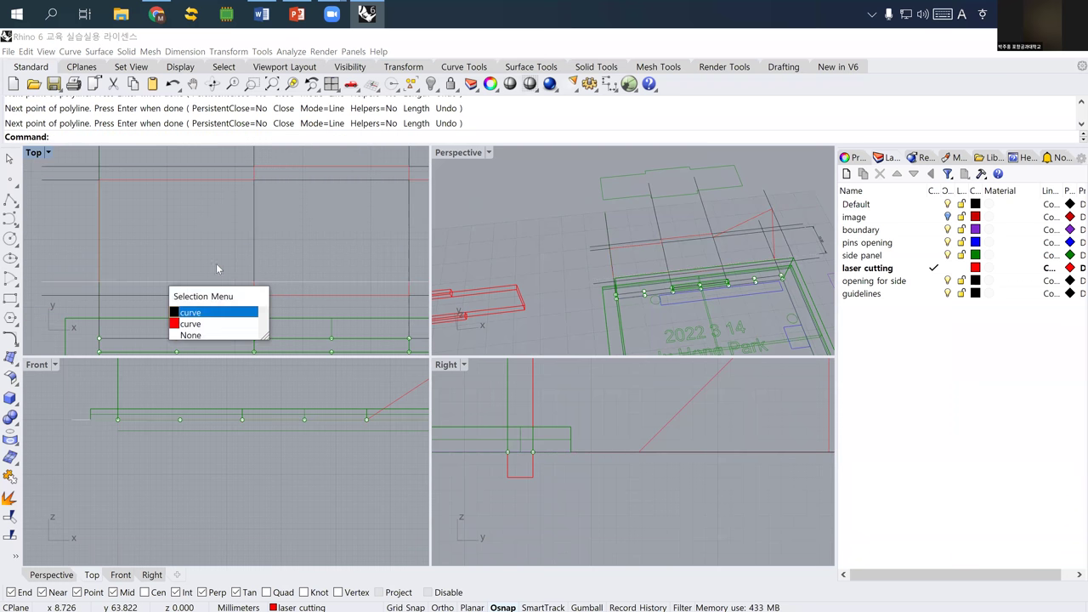
left_click(213, 324)
scroll(221, 269, "down", 4)
right_click_drag(221, 268, 185, 208)
scroll(209, 246, "down", 3)
right_click_drag(209, 247, 218, 237)
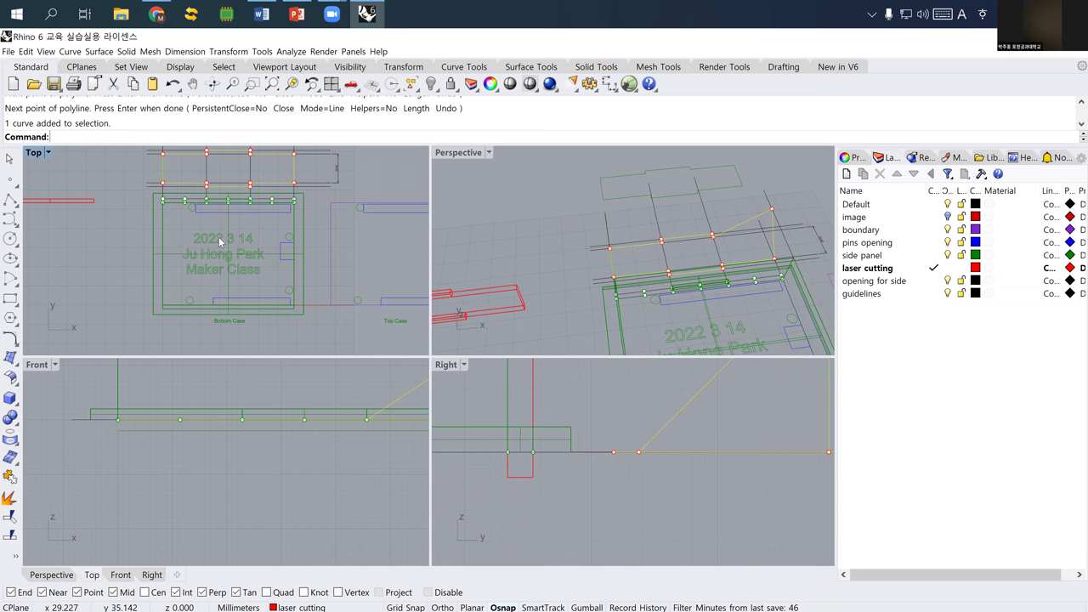
- Mirror a copy of the outline across a two-point plane below the case
type("irror")
key("Return")
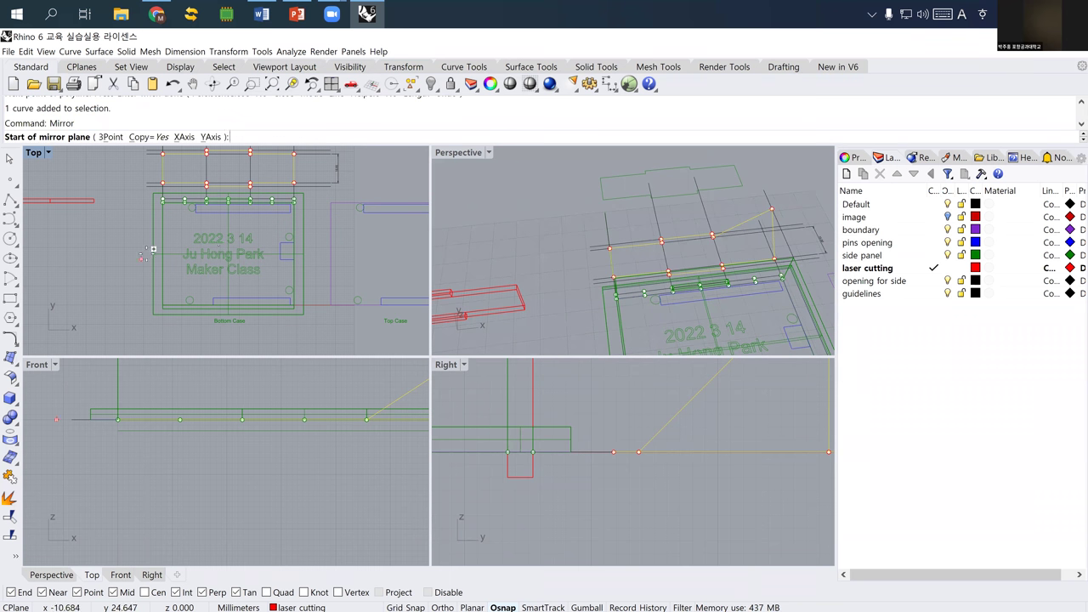
left_click(153, 252)
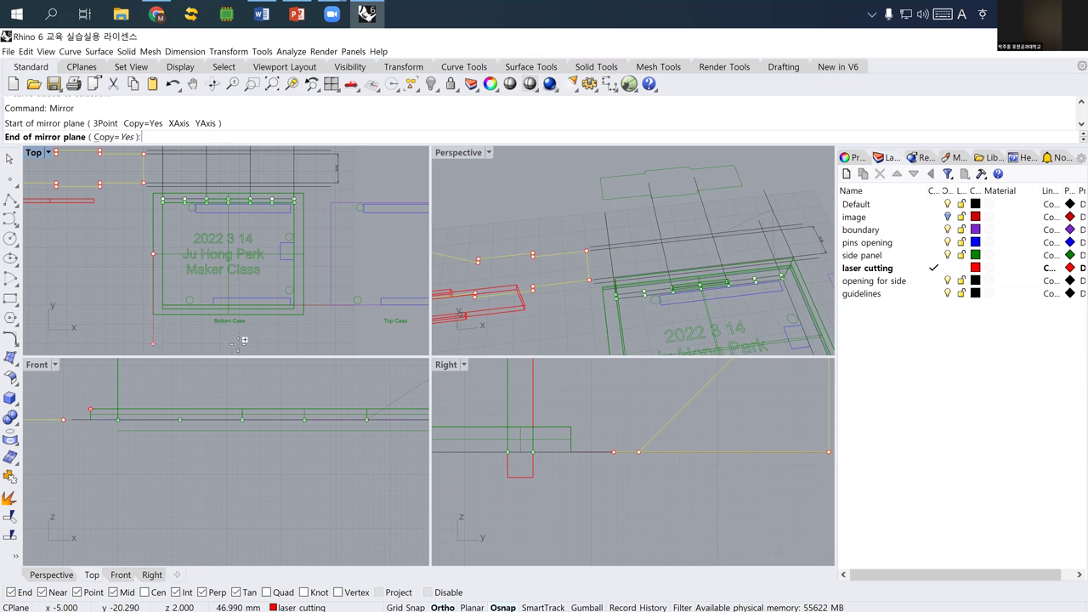
right_click_drag(259, 321, 252, 260)
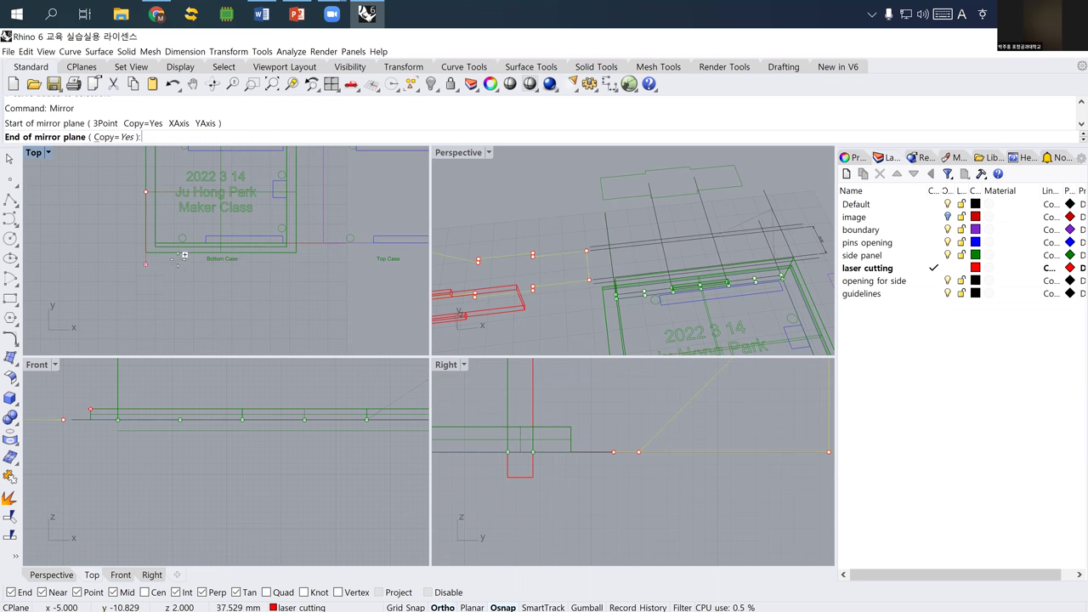
left_click(357, 199)
right_click_drag(262, 280, 263, 293)
key("Up")
key("Up")
key("Up")
key("Up")
key("Left")
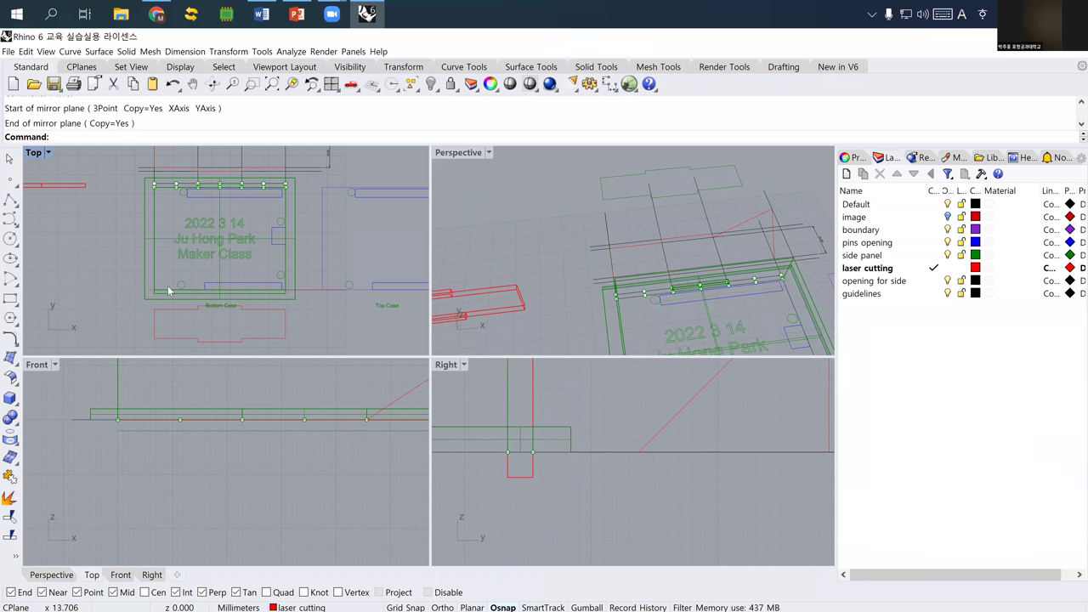
key("Delete")
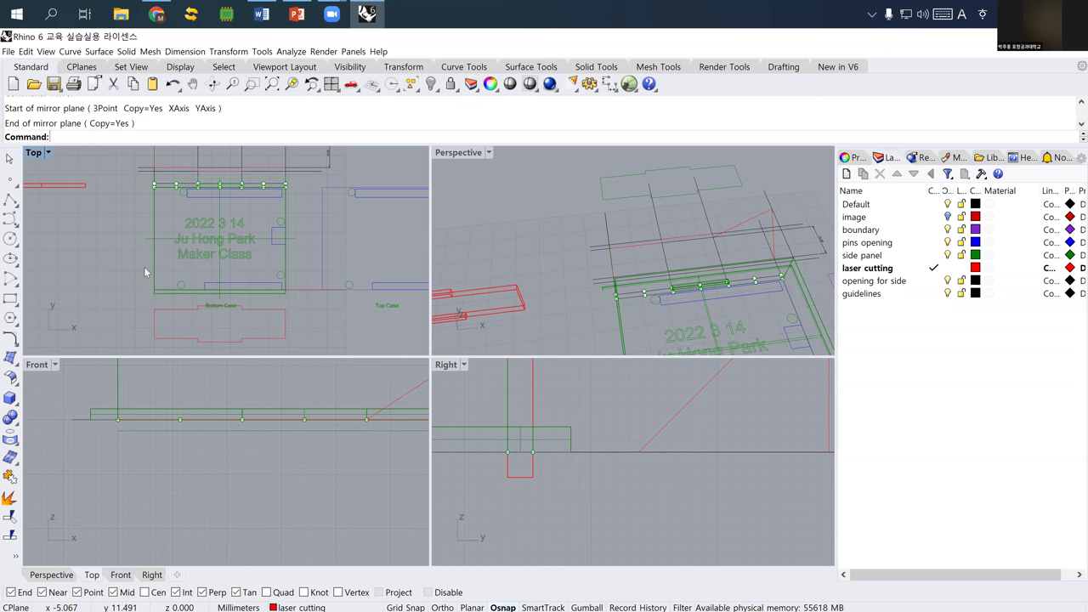
- Put the case boundary curve on the laser cutting layer via its Properties
left_click(173, 303)
left_click(191, 296)
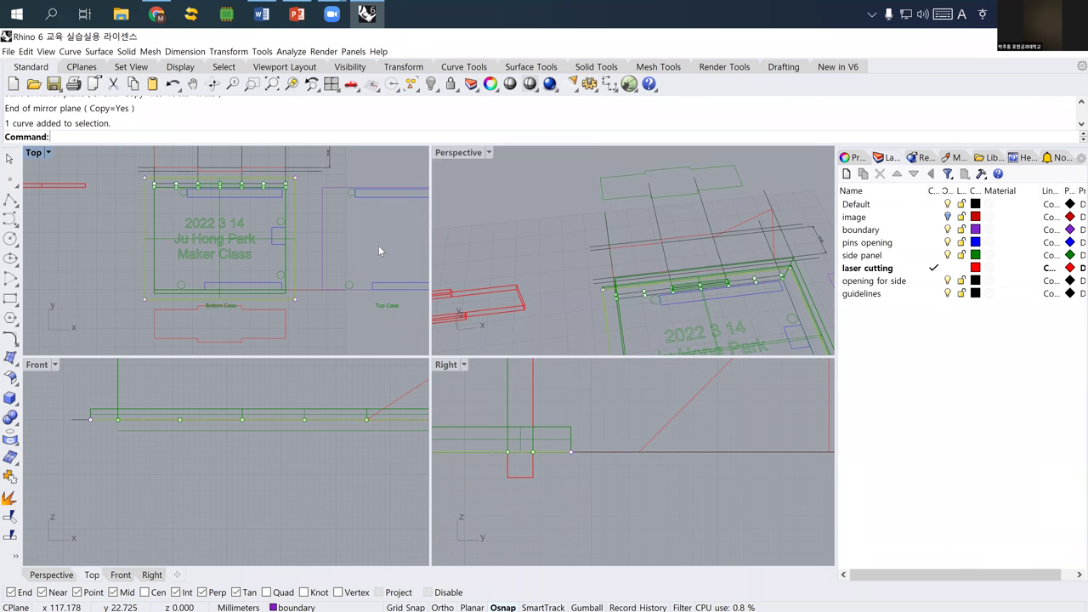
left_click(851, 157)
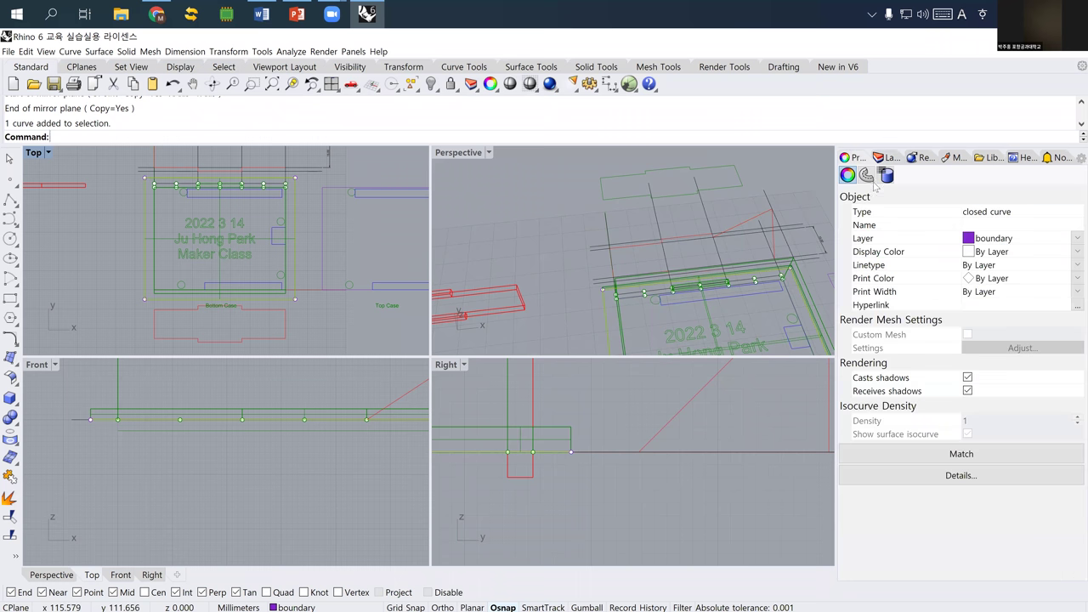
left_click(990, 241)
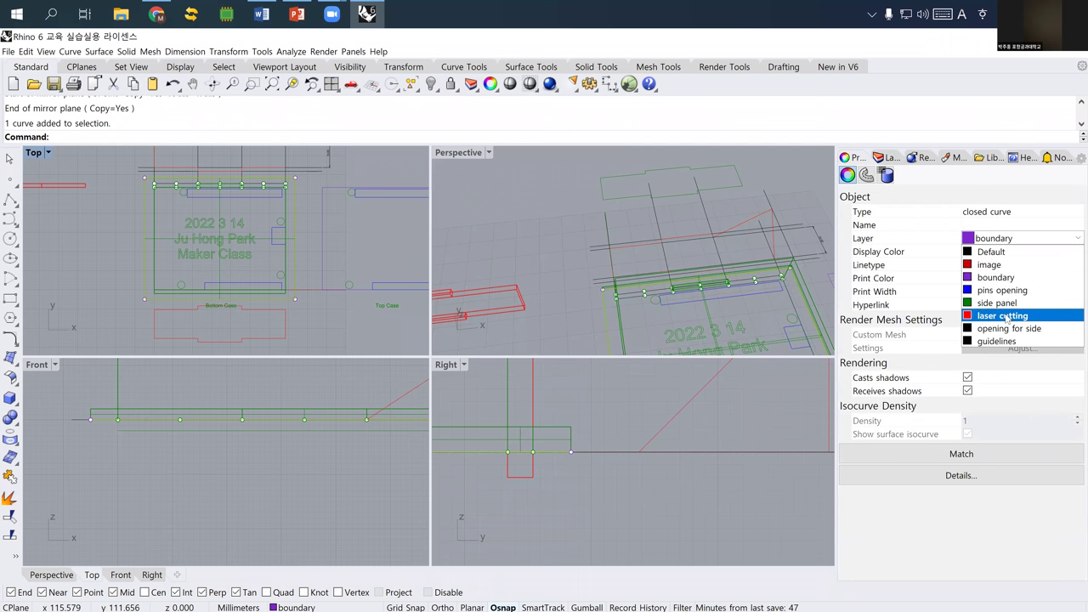
key("Return")
left_click(98, 255)
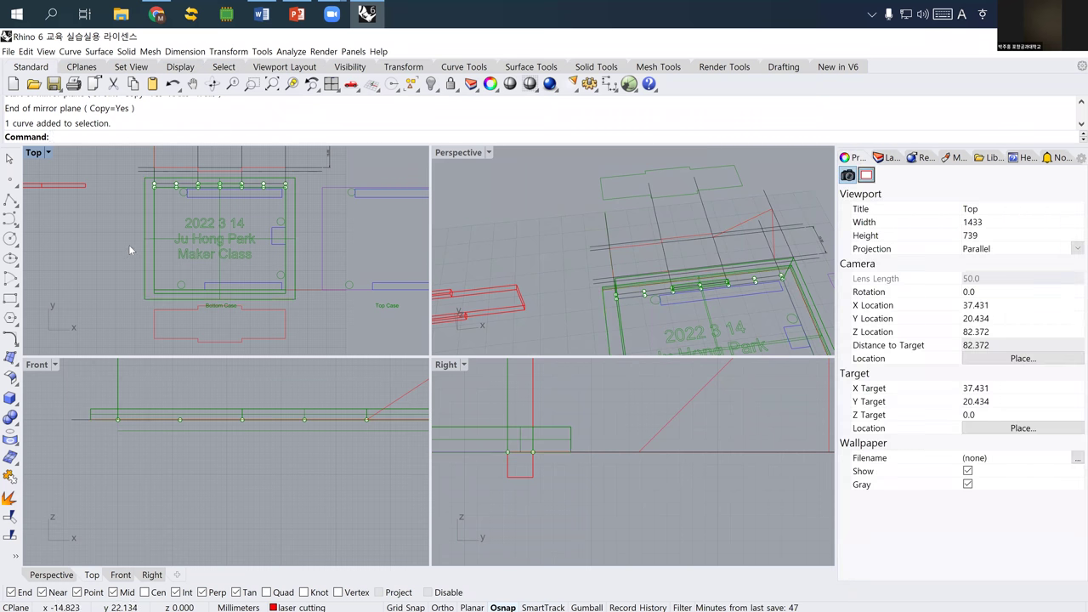
- Select the four pin-hole circles and move them to the laser cutting layer
left_click(885, 158)
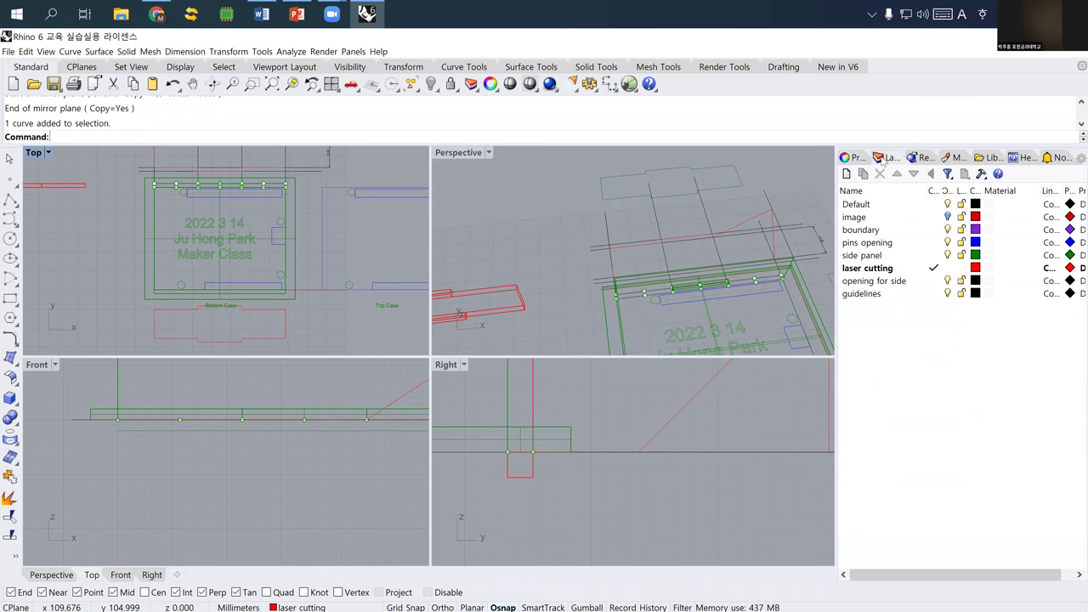
scroll(346, 219, "up", 5)
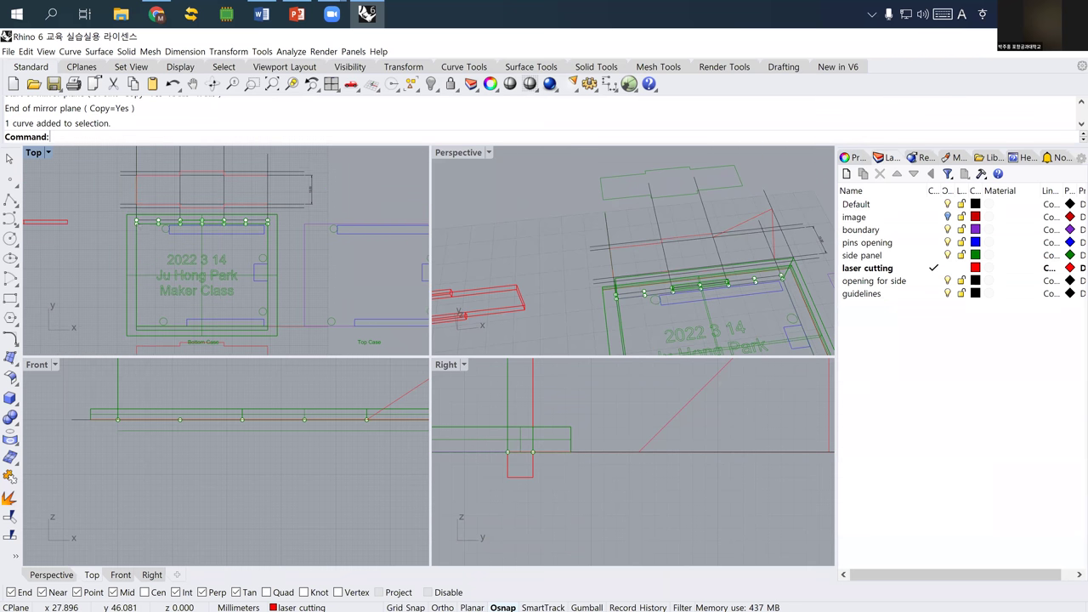
scroll(361, 272, "up", 2)
left_click(361, 272, "shift")
right_click_drag(361, 276, 341, 101)
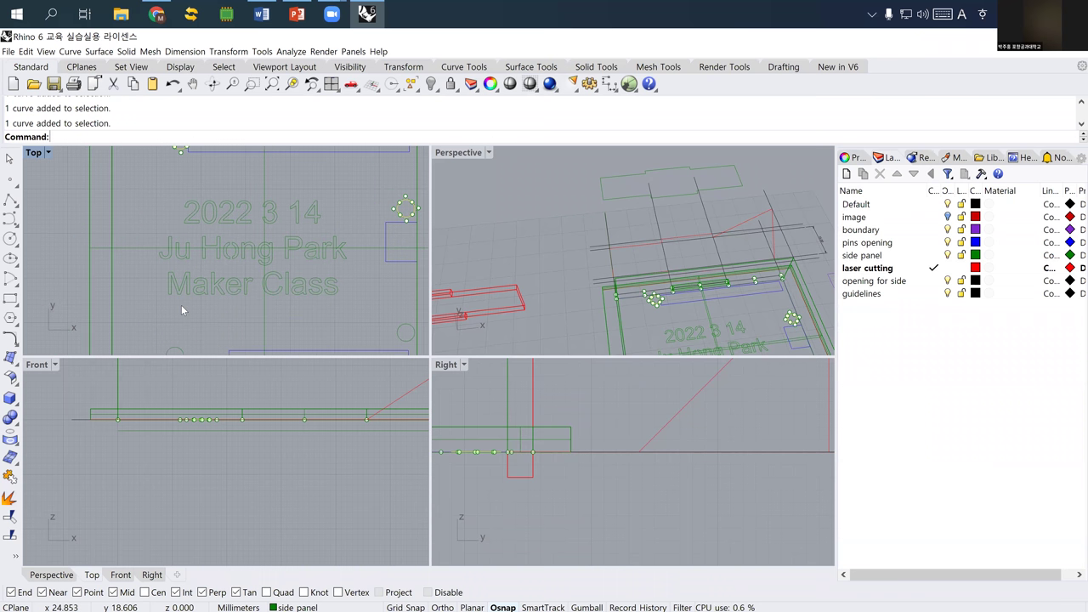
left_click(405, 291, "shift")
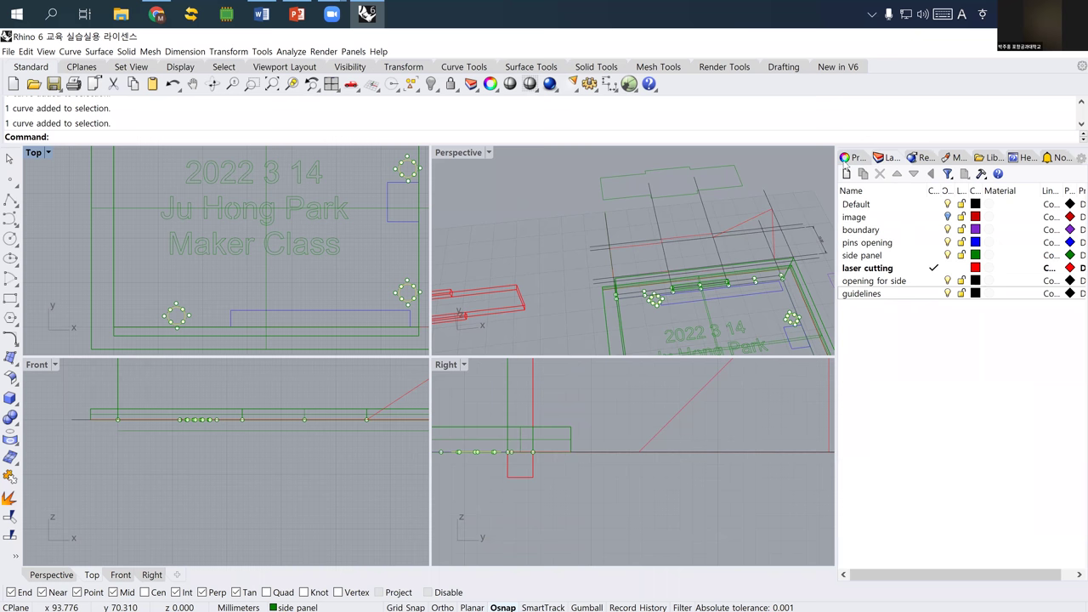
left_click(853, 157)
left_click(1018, 240)
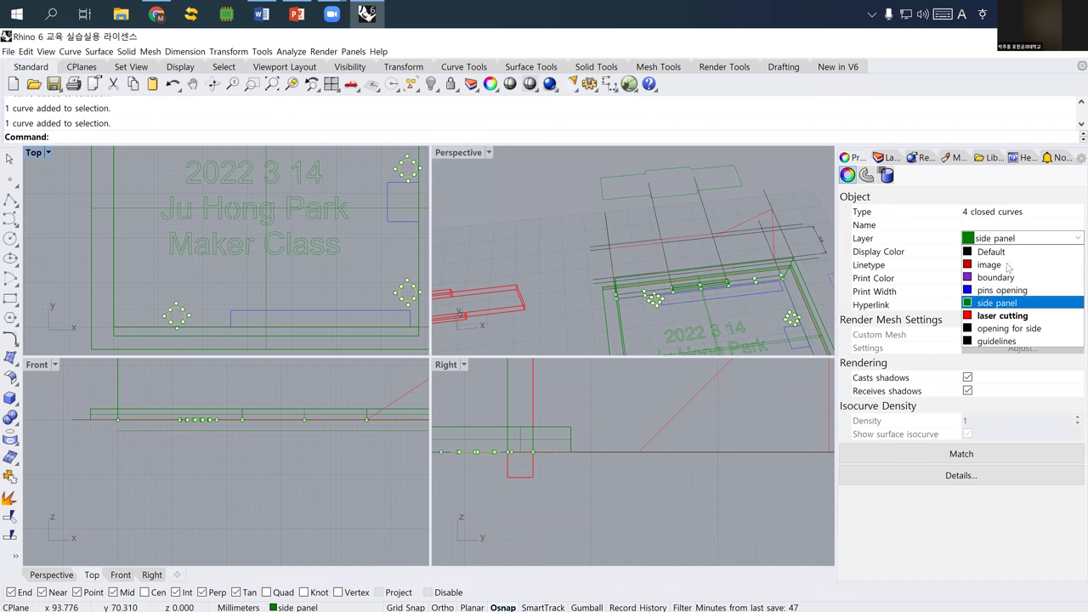
left_click(1003, 315)
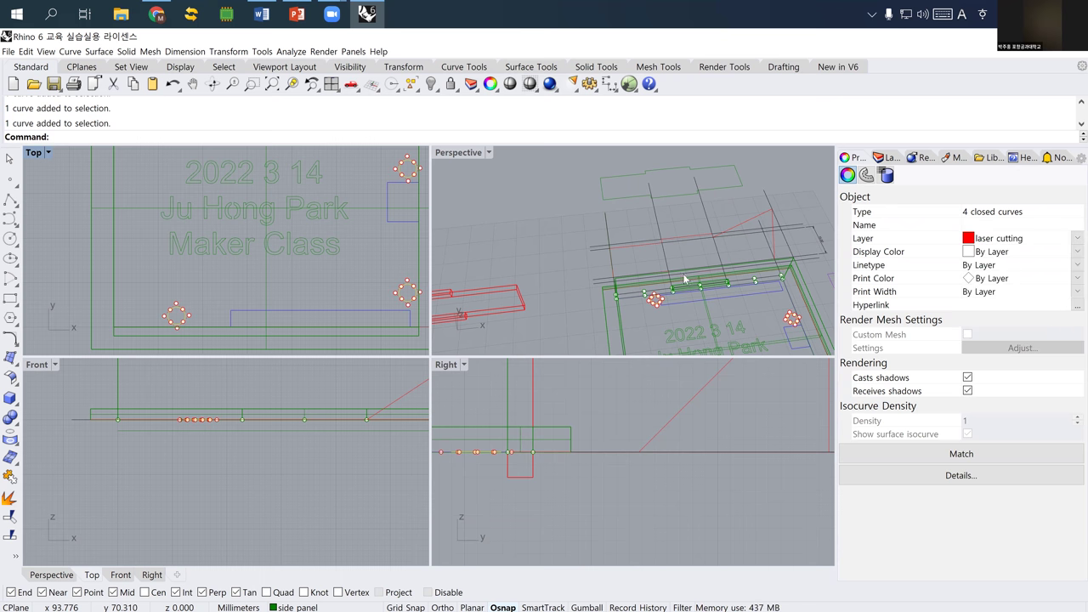
left_click(304, 288)
- Delete the leftover polysurface at the case and recentre the Top view
scroll(291, 279, "down", 3)
right_click_drag(251, 264, 212, 269)
left_click(336, 255)
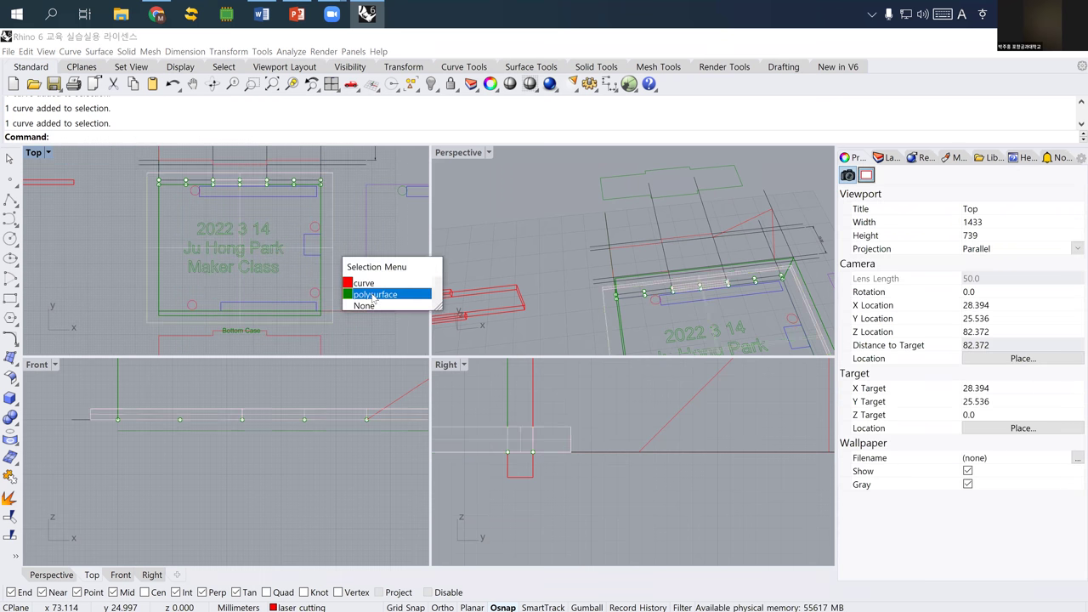
left_click(368, 294)
key("Delete")
scroll(256, 265, "down", 3)
right_click_drag(183, 316, 154, 308)
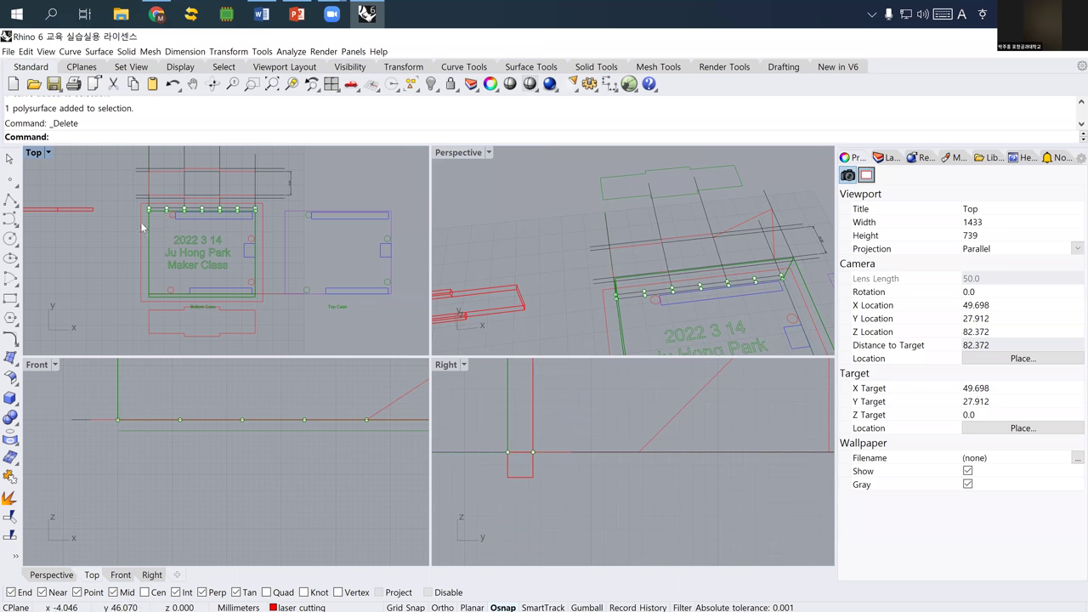
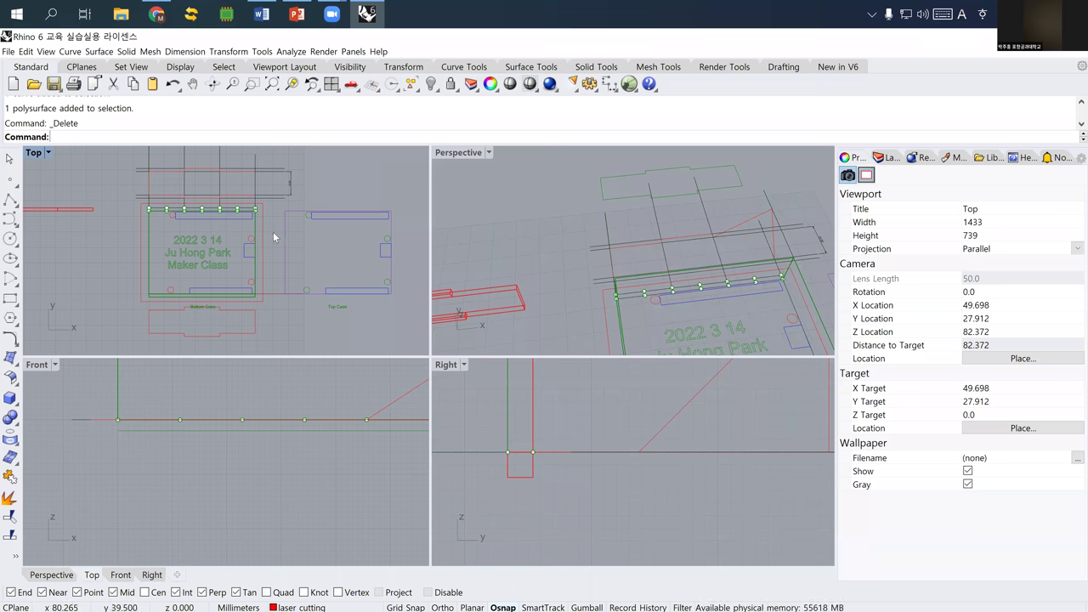
- Select the bottom plate's engraved text, its three blue pin openings and the red outline
right_click_drag(182, 255, 165, 255)
scroll(183, 254, "up", 2)
left_click_drag(133, 211, 247, 291)
left_click(192, 199, "shift")
left_click(264, 255, "shift")
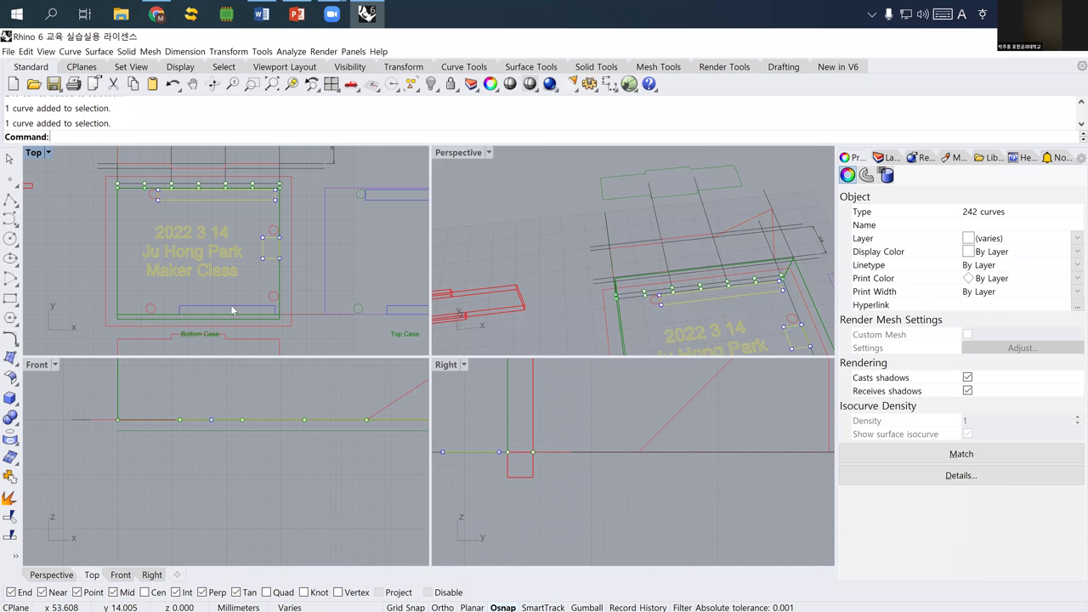
left_click(233, 310, "shift")
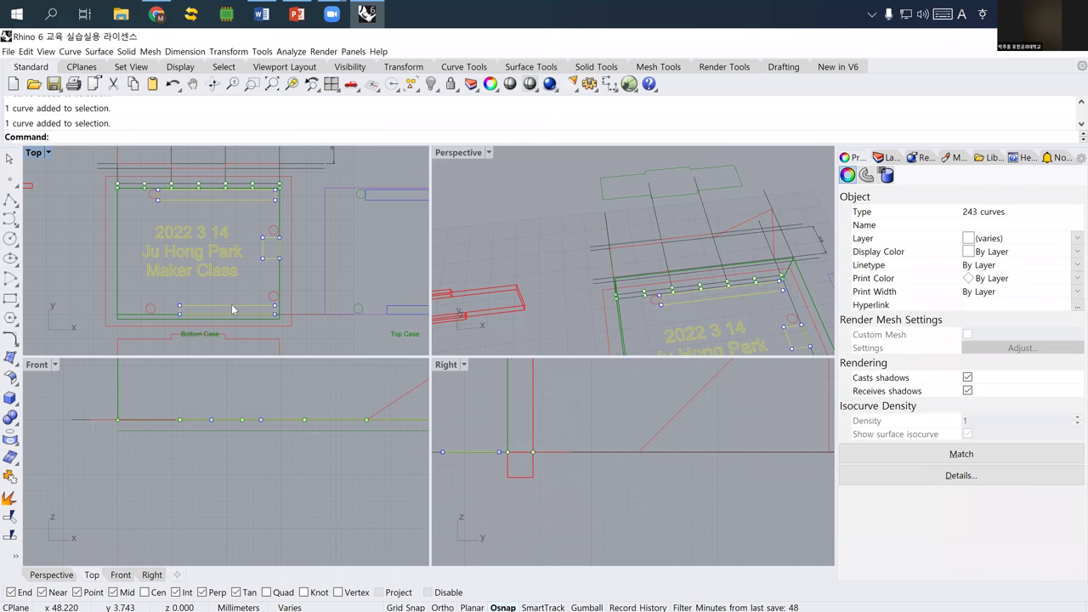
left_click(107, 299, "shift")
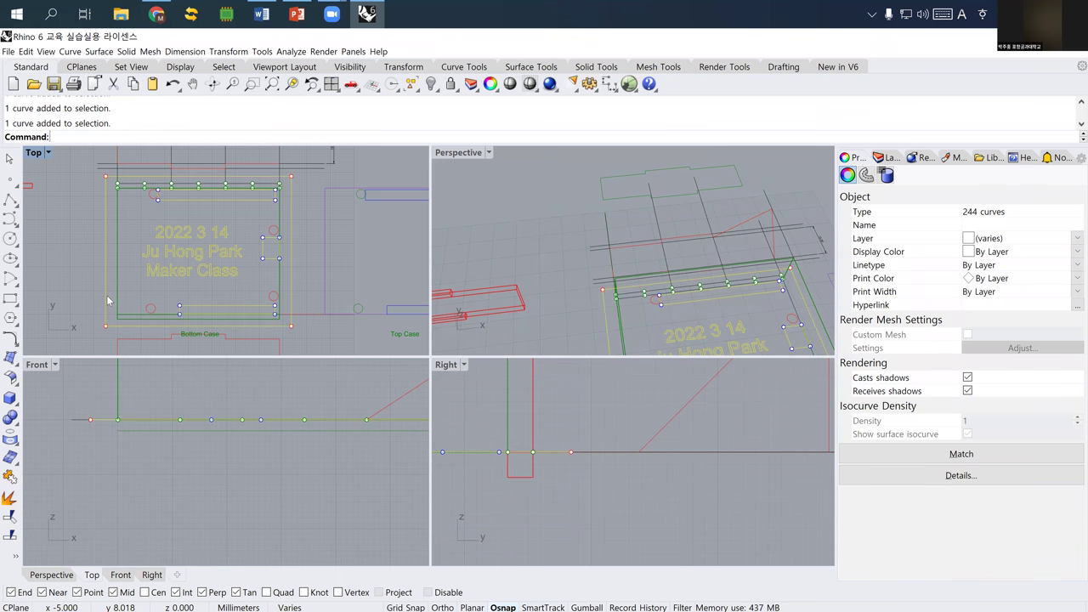
scroll(107, 295, "down", 3)
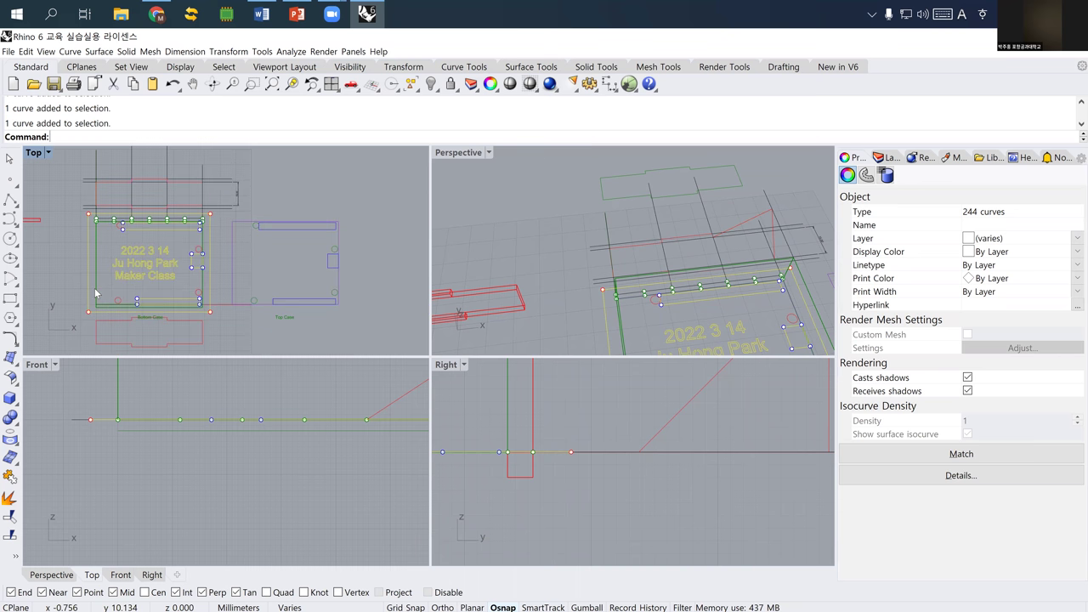
- Copy the selected plate curves from base point 0 to a new spot beside it
type("copy")
key("Return")
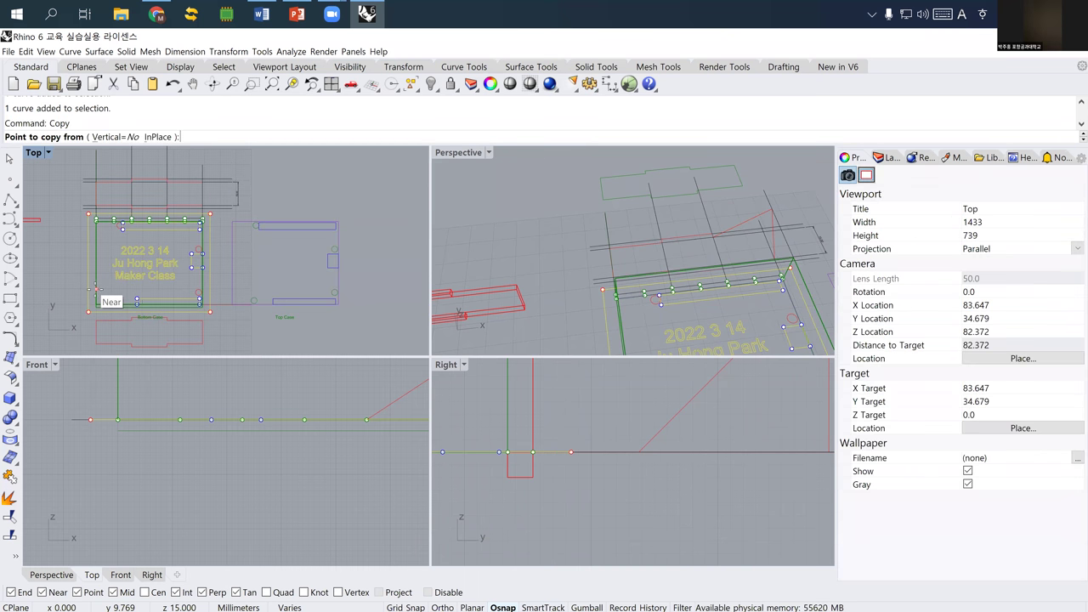
scroll(188, 316, "up", 4)
right_click_drag(145, 302, 283, 312)
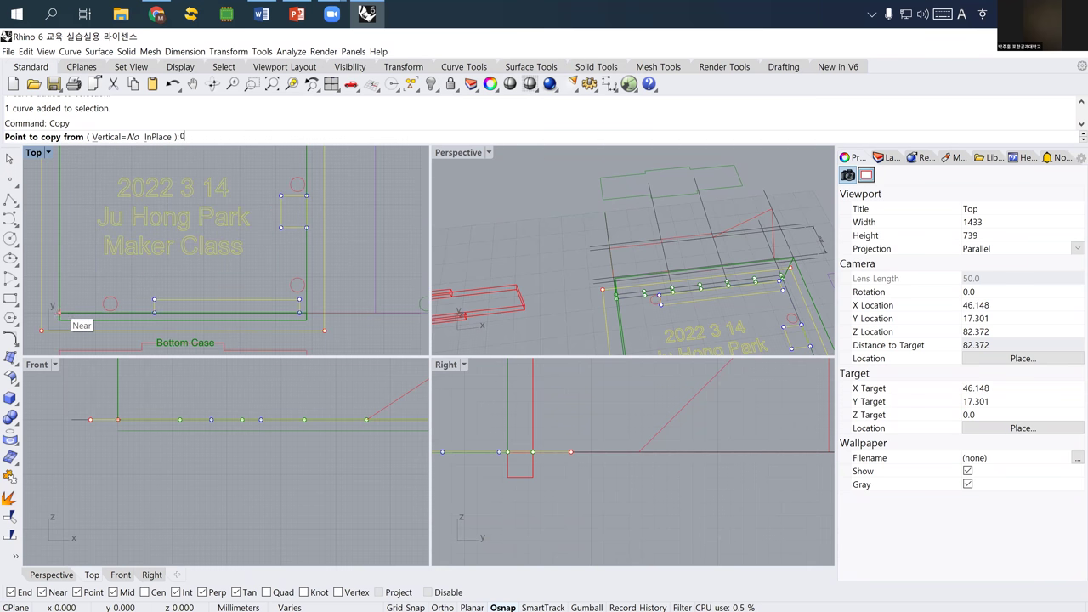
type("0")
key("Return")
scroll(162, 293, "down", 5)
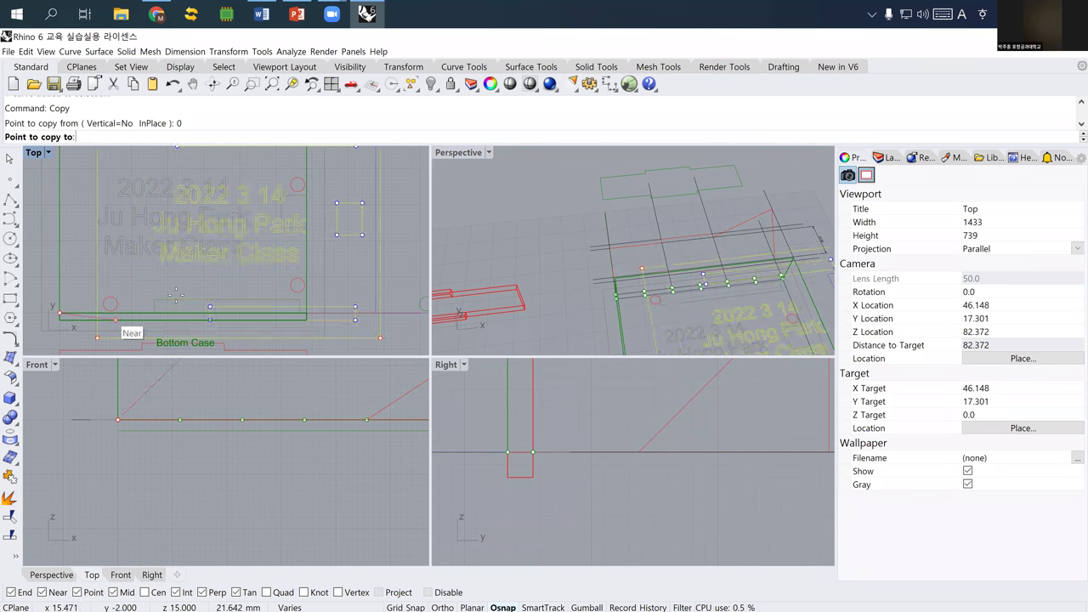
right_click_drag(219, 311, 122, 308)
left_click(263, 308)
key("Return")
key("Escape")
- Delete the old top-case curves, then start moving the copied plate from a base point
left_click_drag(237, 328, 144, 235)
key("Delete")
left_click_drag(252, 214, 383, 315)
type("m")
key("Return")
left_click(337, 333)
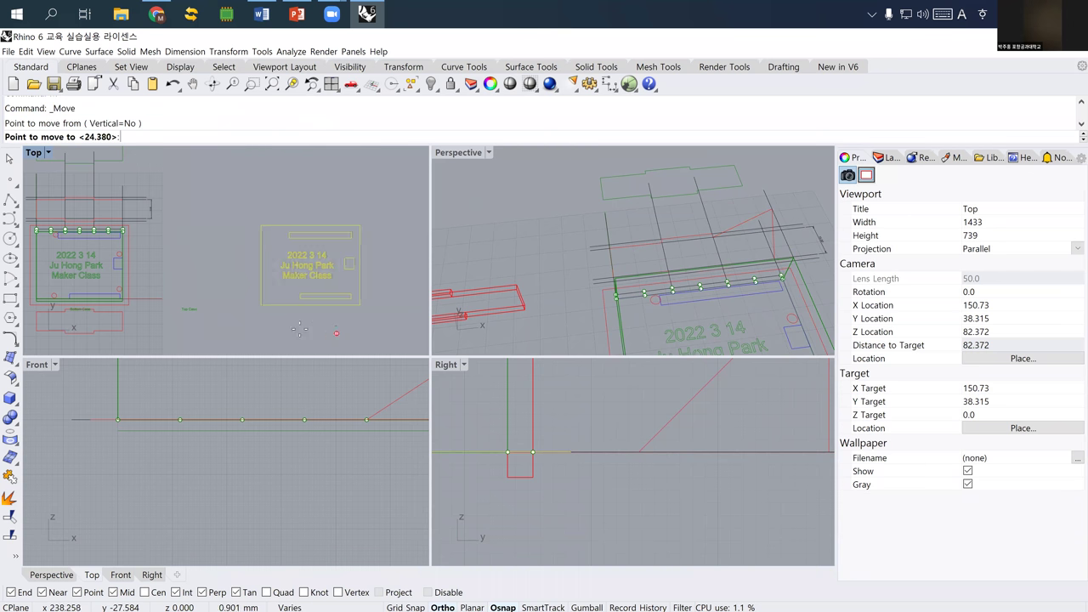
- Place the copied plate beside the bottom case and centre both plates in view
left_click(210, 321)
key("Escape")
key("Left")
key("Left")
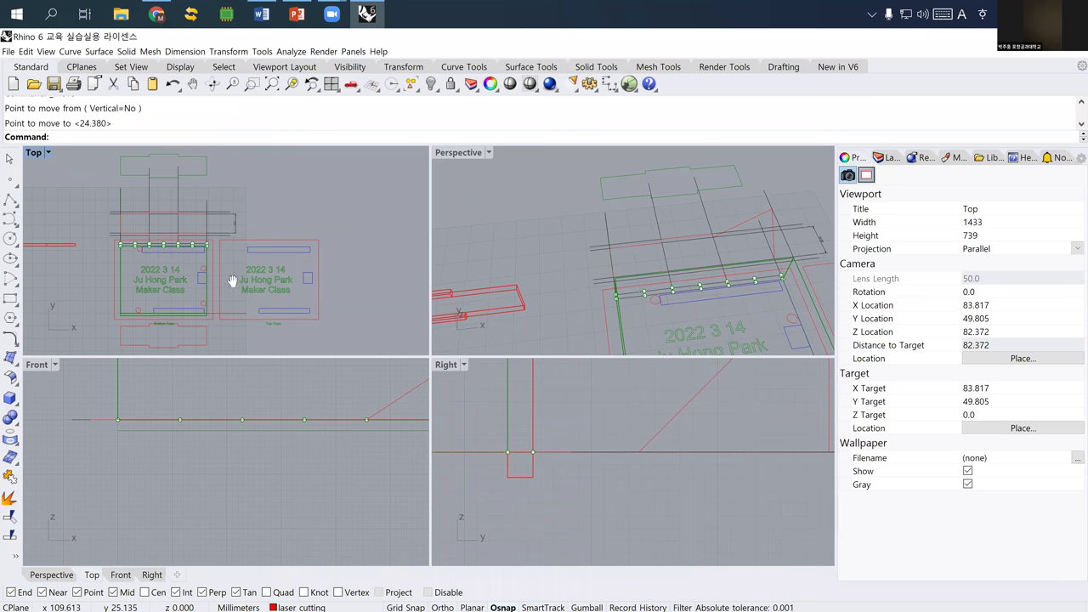
key("Left")
key("Left")
scroll(246, 265, "up", 3)
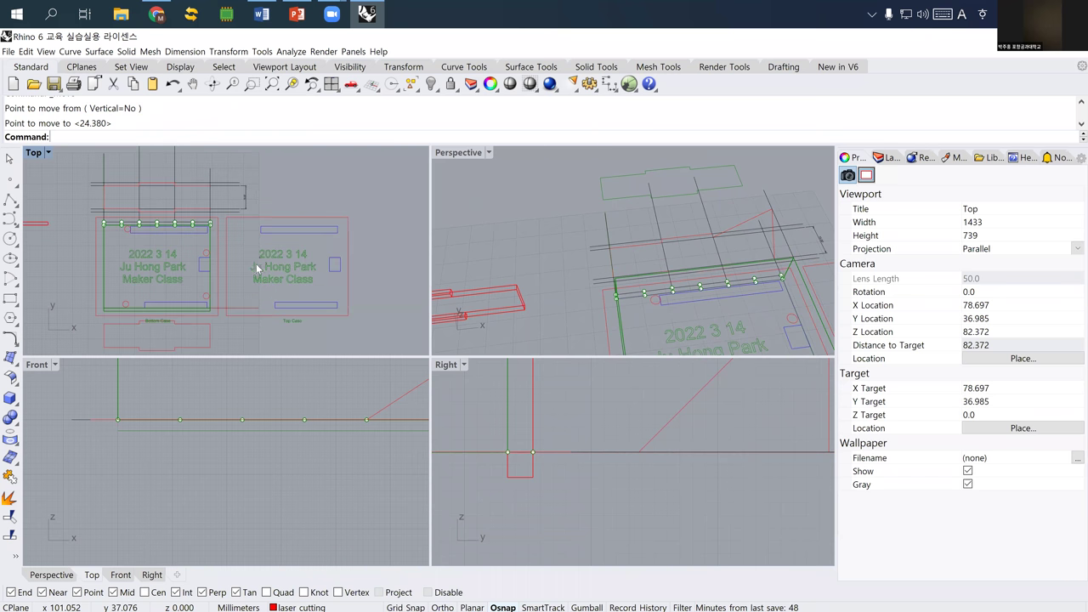
right_click_drag(212, 248, 255, 229)
- Copy the four red corner holes from the bottom case onto the top plate
left_click(220, 234)
left_click(218, 295, "shift")
left_click(98, 308, "shift")
left_click(98, 203, "shift")
type("Copy")
key("Return")
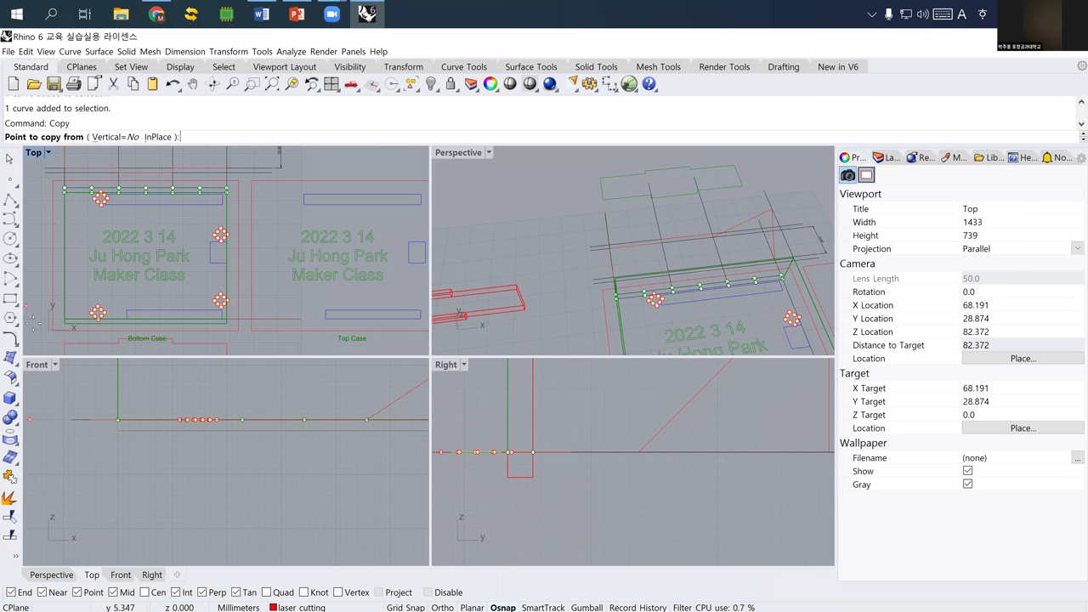
left_click(126, 343)
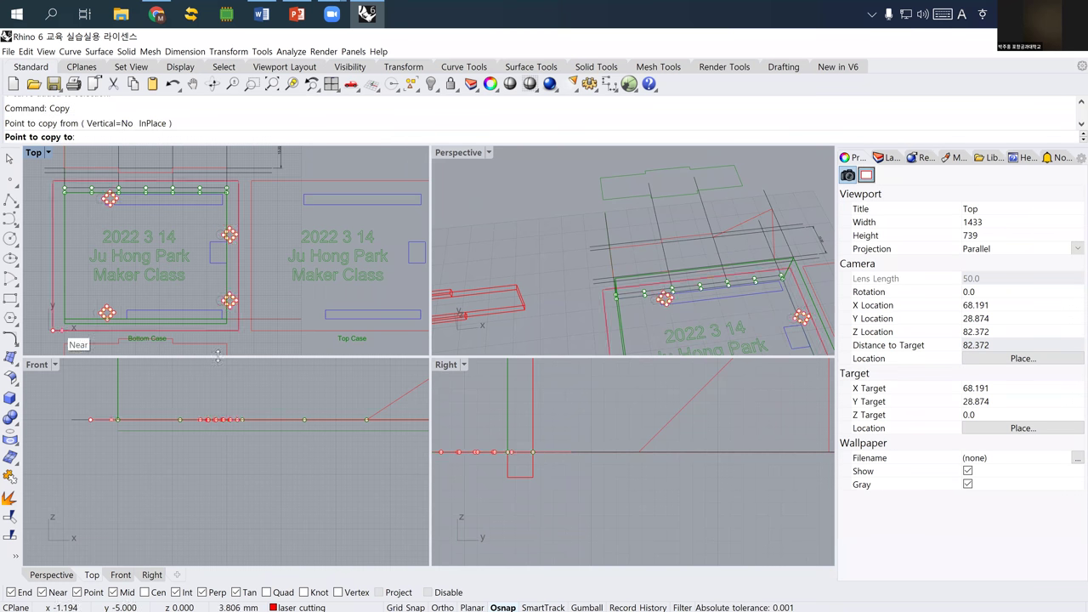
left_click(249, 339)
key("Return")
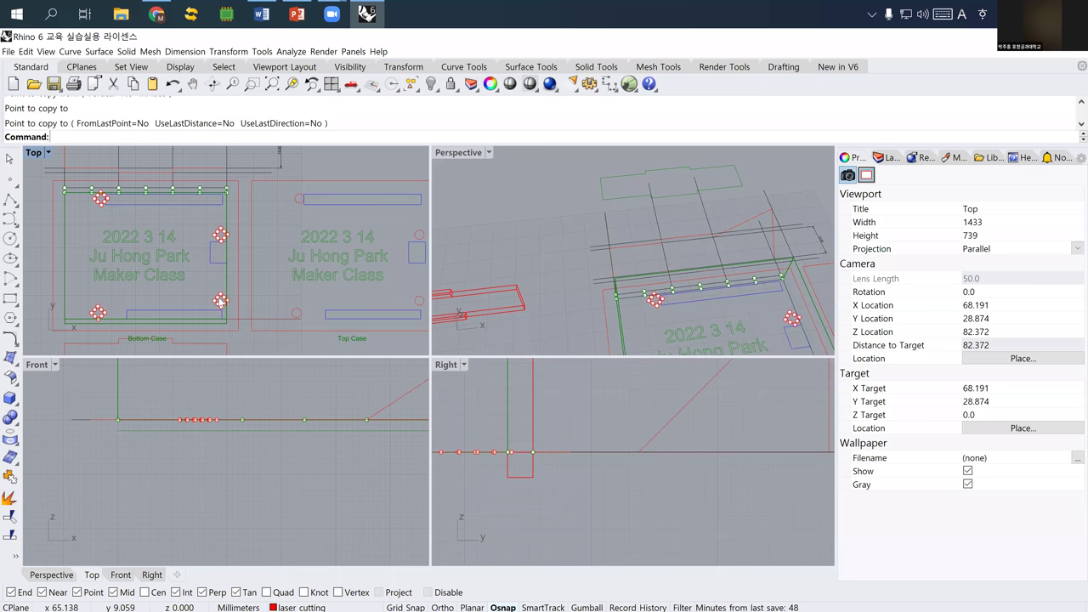
scroll(217, 297, "down", 5)
key("Escape")
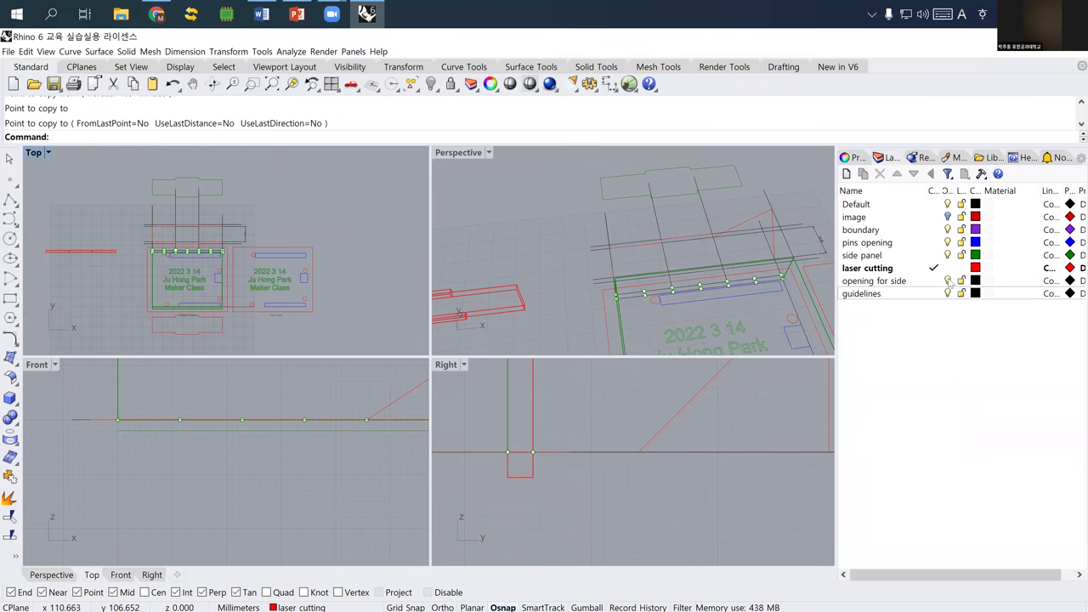
- Hide the guidelines and opening for side layers, and delete the three red extrusions
left_click(948, 293)
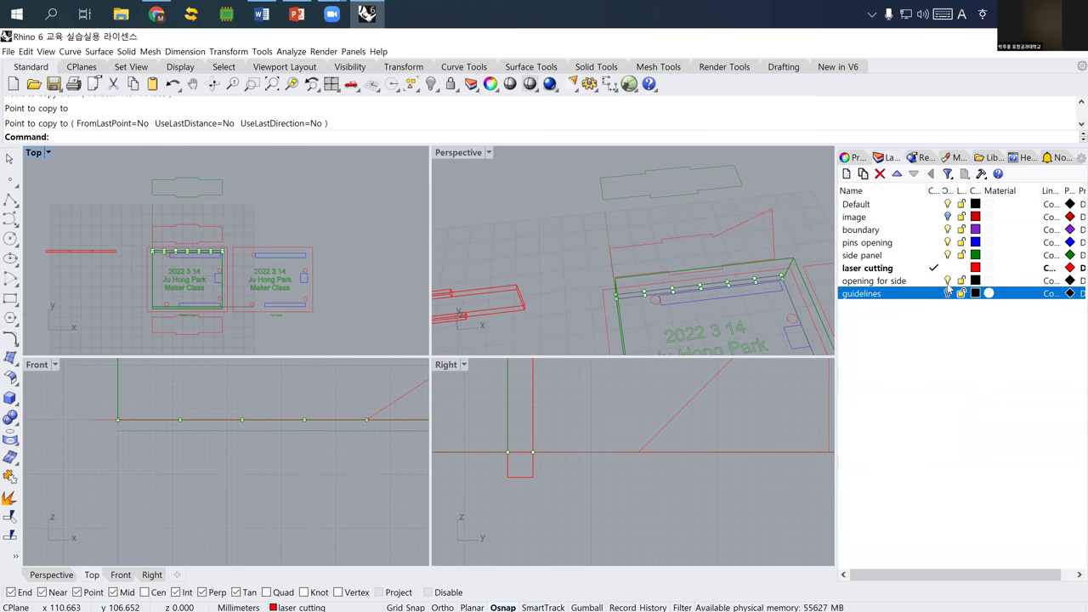
left_click(948, 280)
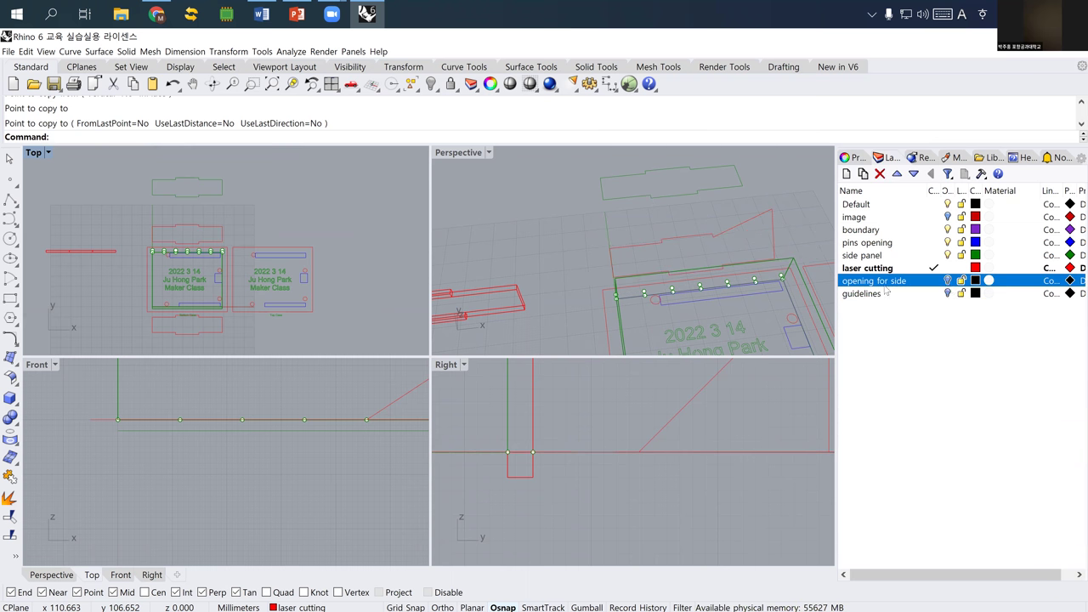
left_click_drag(119, 267, 27, 238)
key("Delete")
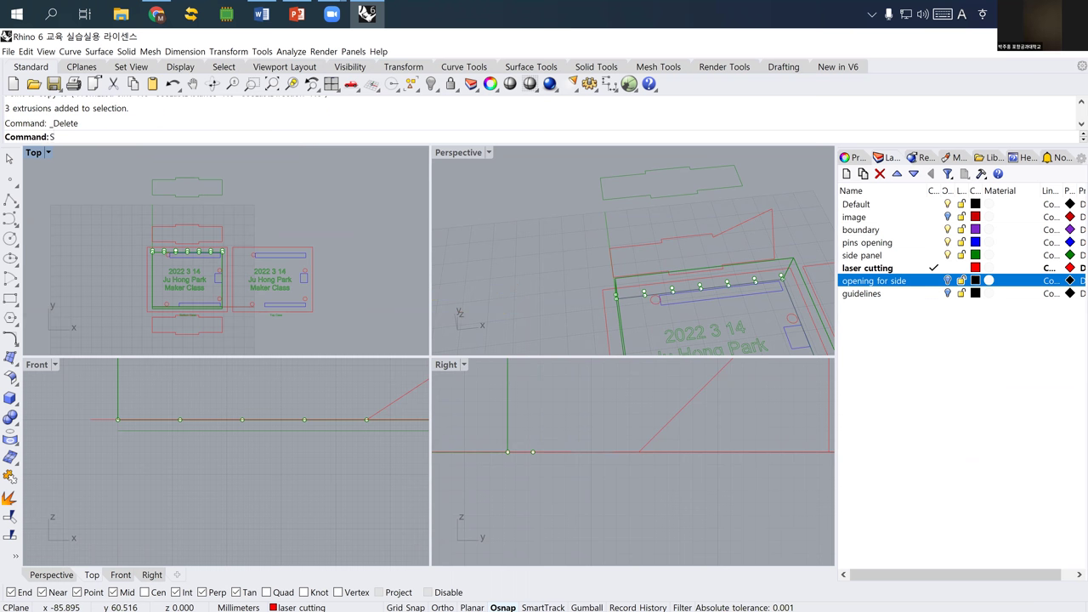
- Delete all loose points via SelPt and the top green outline, then select the Bottom Case label
type("selpt")
key("Return")
key("Delete")
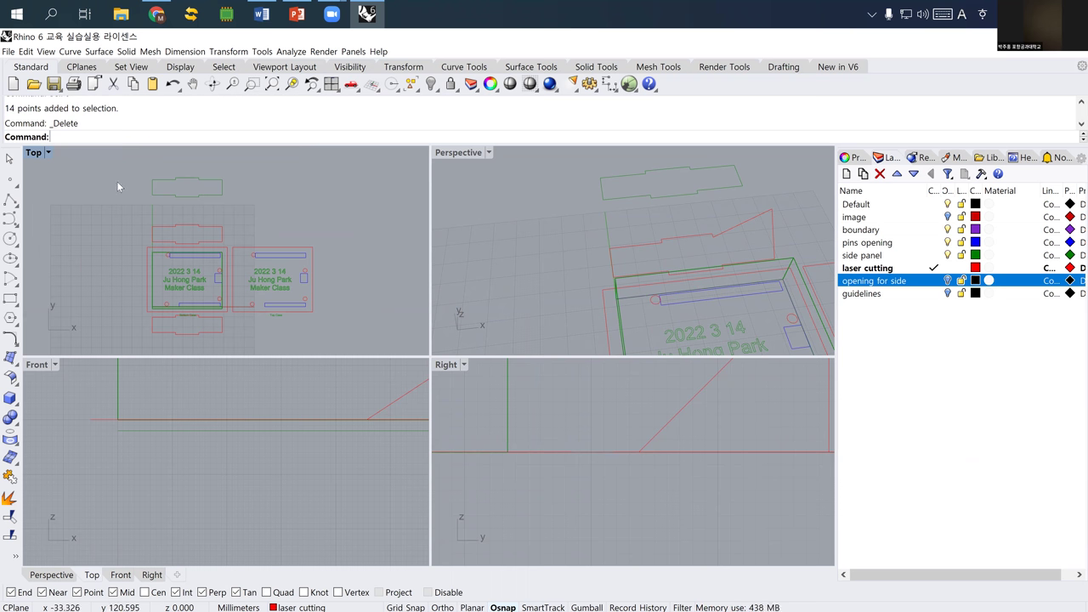
left_click(150, 186)
key("Delete")
scroll(230, 274, "up", 6)
left_click(143, 301)
- Drag the Bottom Case and Top Case labels beneath their respective plates
left_click_drag(142, 305, 81, 305)
left_click(348, 298)
left_click_drag(348, 298, 259, 294)
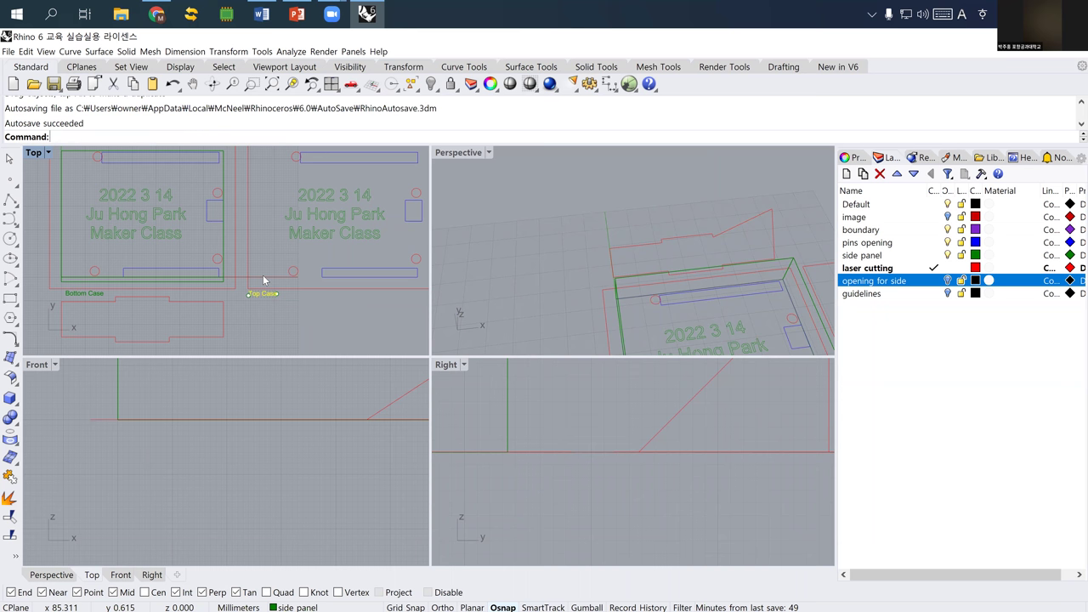
- Zoom and orbit the Perspective view to inspect the assembled case
scroll(262, 274, "down", 3)
scroll(596, 290, "down", 5)
scroll(647, 314, "up", 3)
scroll(653, 316, "up", 4)
scroll(606, 289, "down", 4)
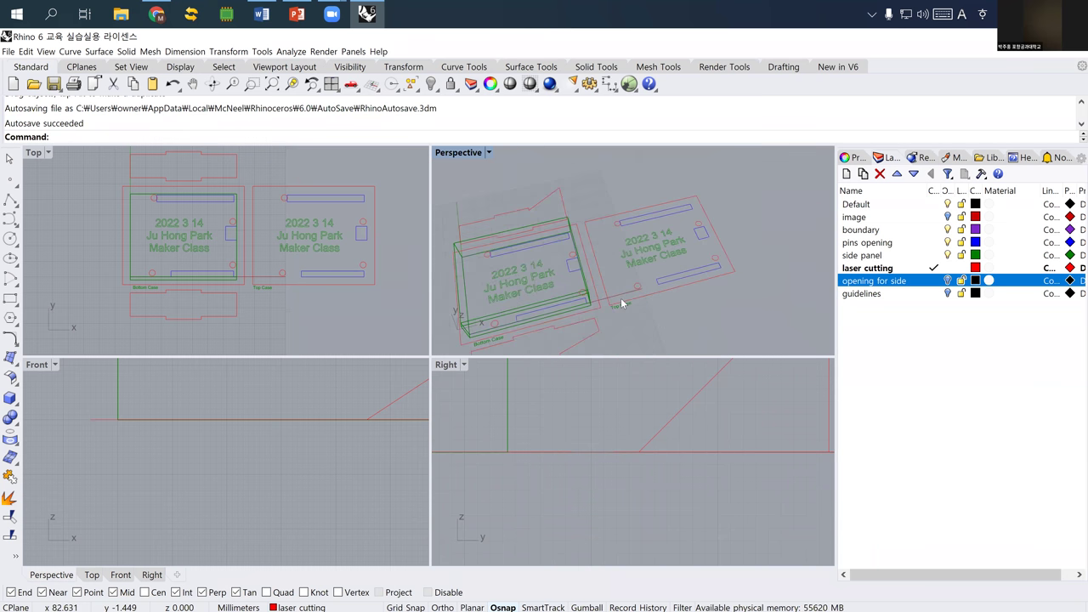
right_click_drag(554, 293, 551, 204)
- Move a side-panel curve's endpoint straight down to the snapped corner with Ortho on
scroll(544, 201, "up", 3)
left_click(544, 201)
type("m")
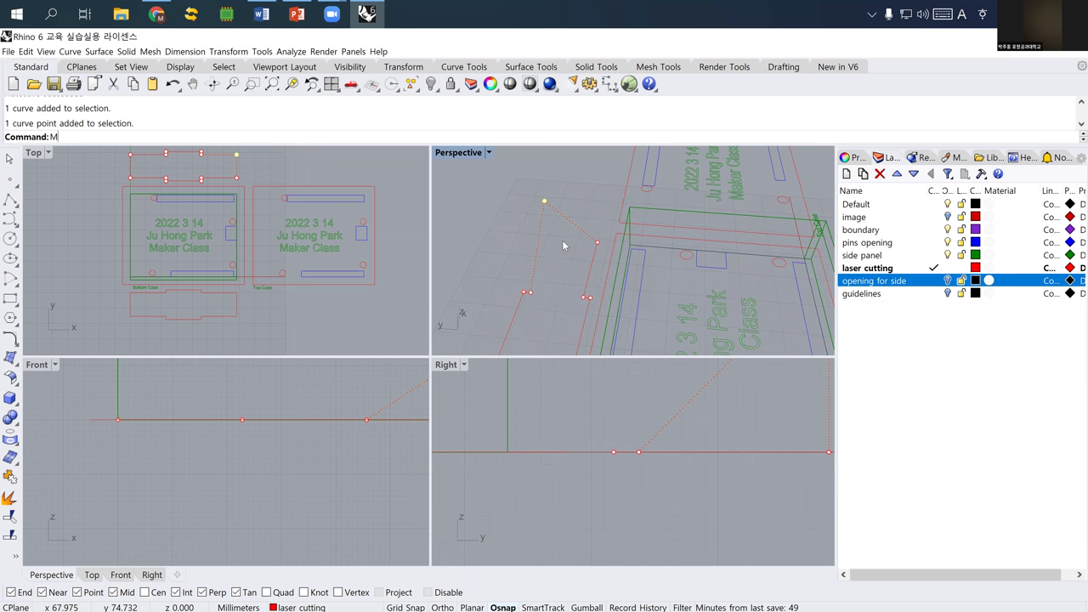
key("Return")
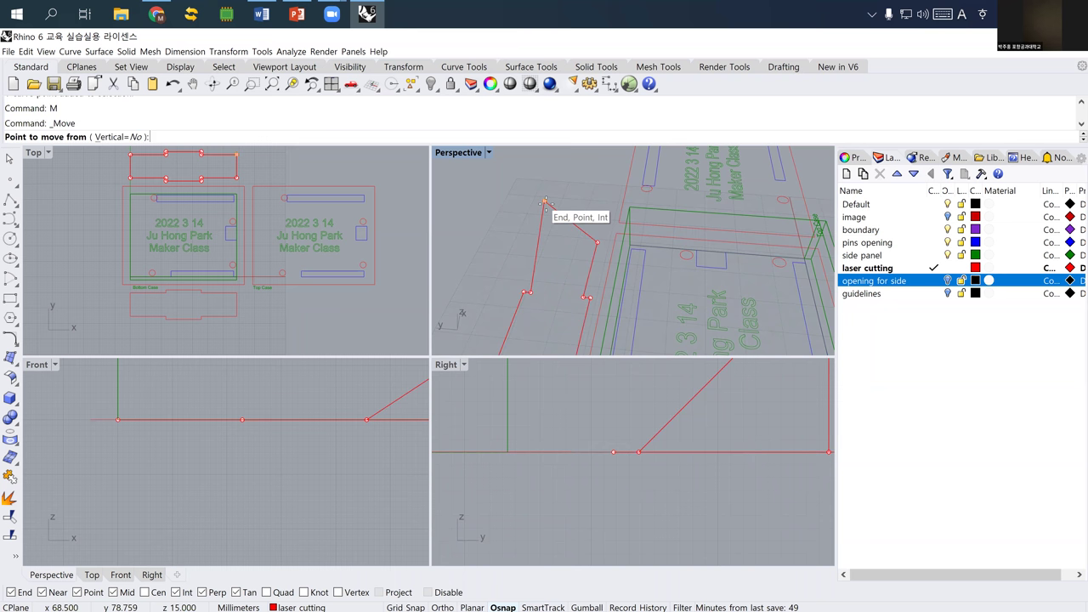
left_click(545, 203)
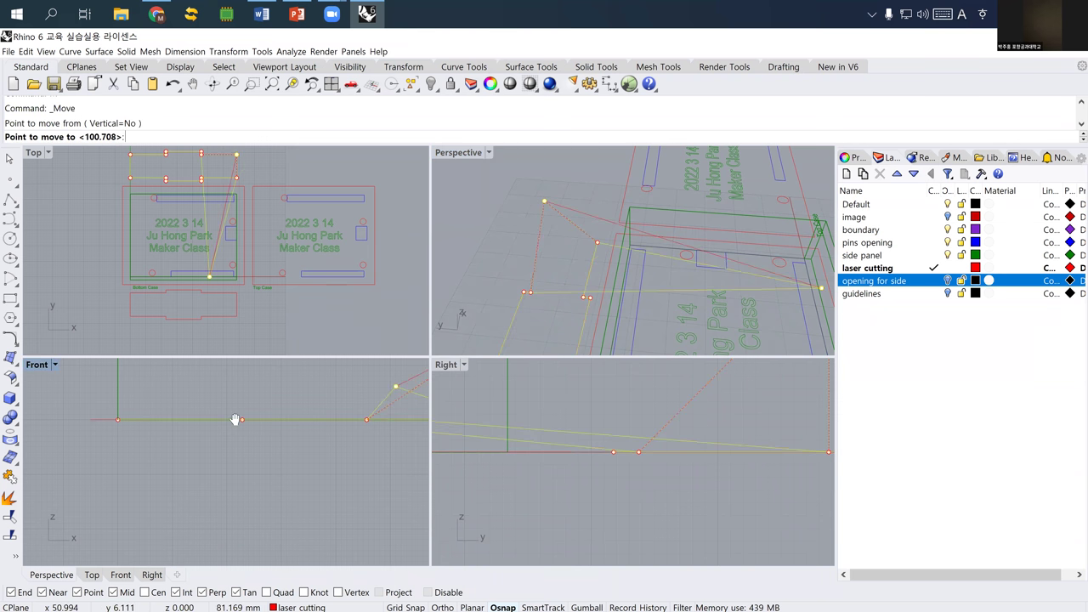
scroll(272, 434, "down", 2)
key("F8")
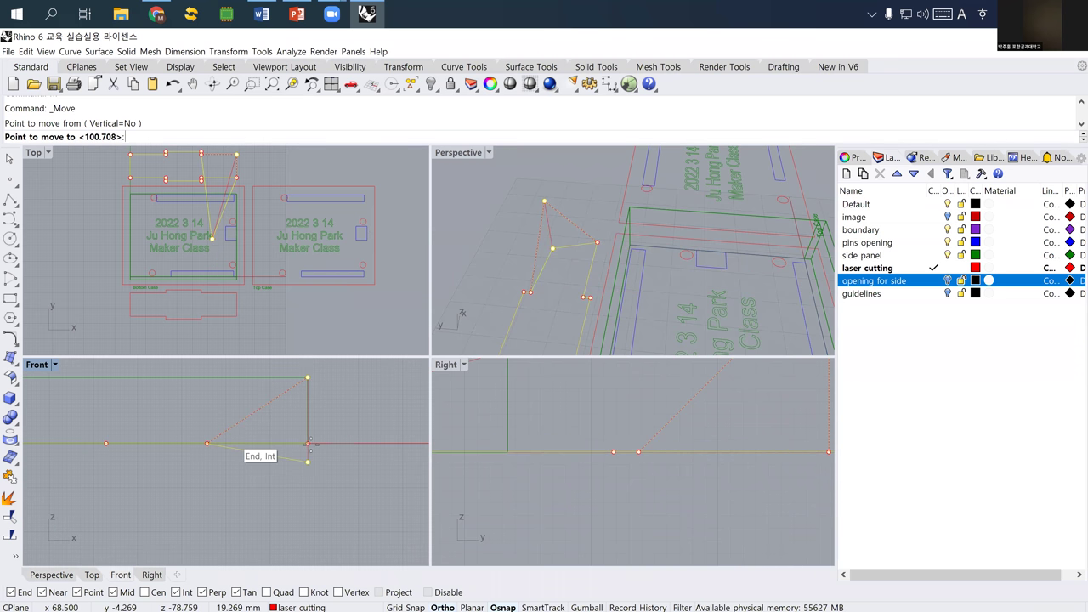
left_click(307, 443)
- Move the red side-panel curve's top control point down by 15 mm
left_click(528, 273)
scroll(607, 242, "down", 6)
left_click(591, 222)
right_click_drag(627, 269, 639, 199)
left_click(639, 198)
type("m")
key("Return")
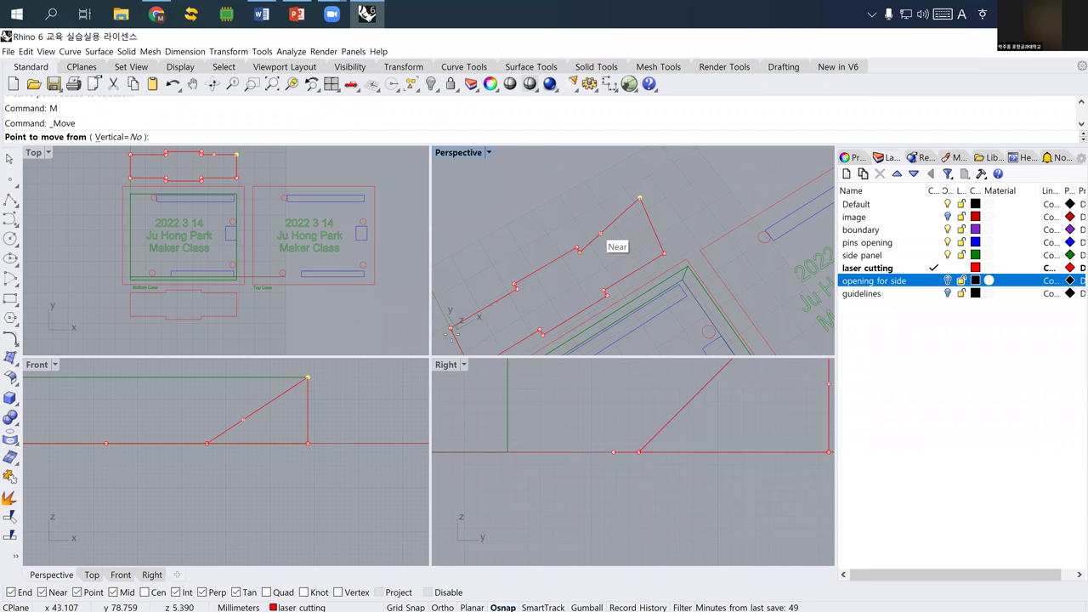
left_click(308, 376)
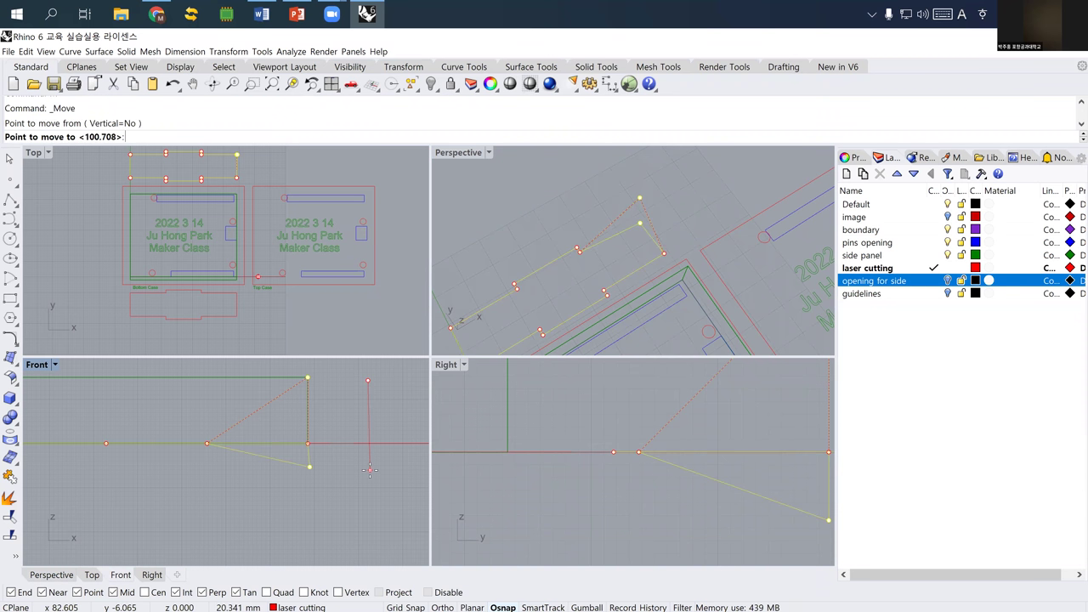
type("15")
key("Return")
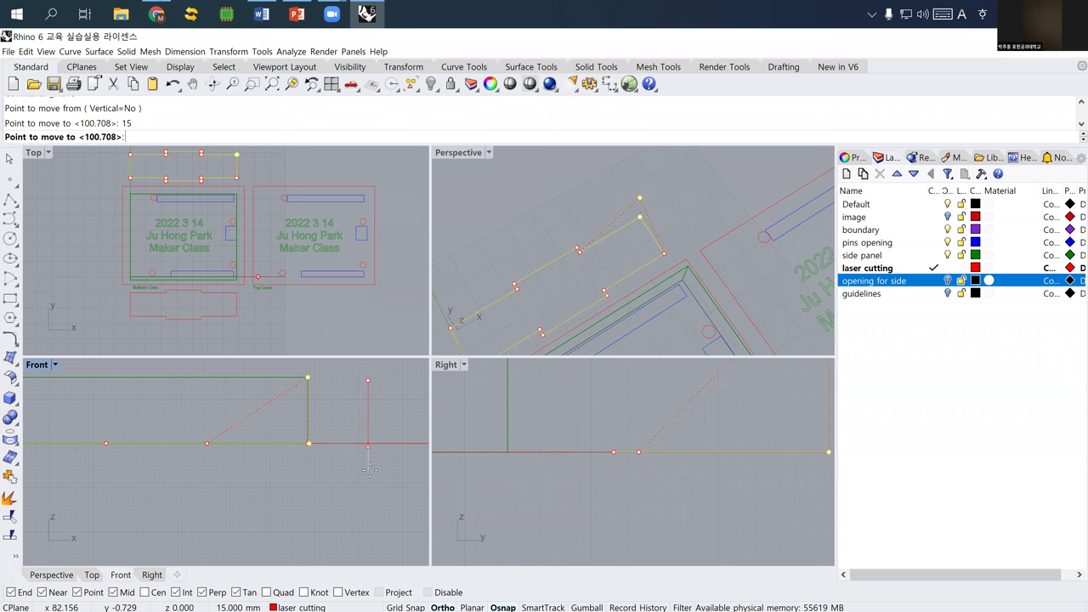
left_click(369, 473)
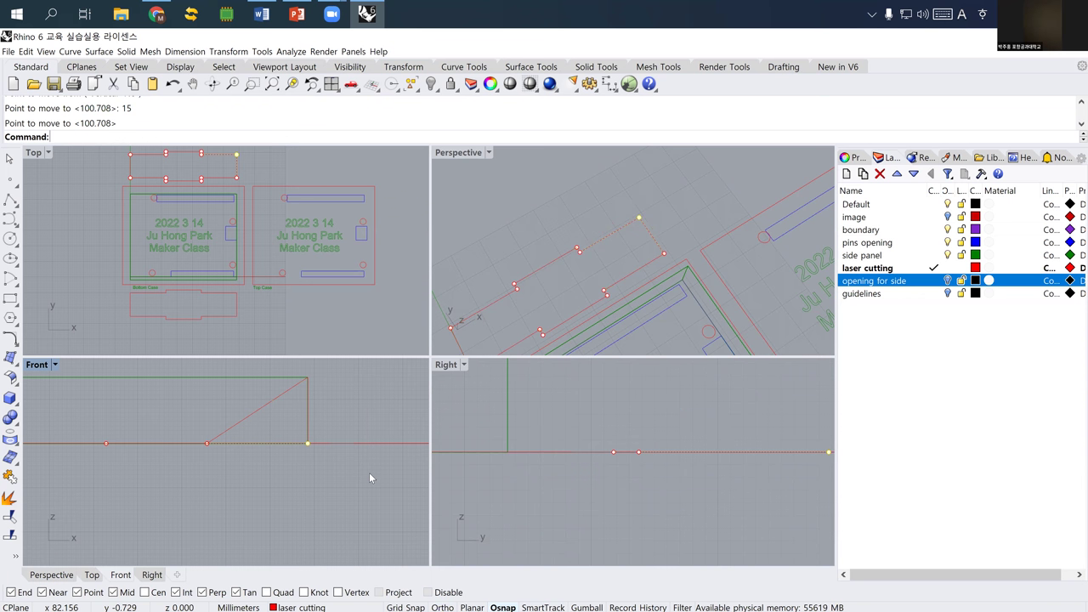
left_click(569, 294)
- Drop the side-opening outline's raised corner to the baseline, then maximise the Perspective view
right_click_drag(570, 294, 663, 274)
left_click(667, 280)
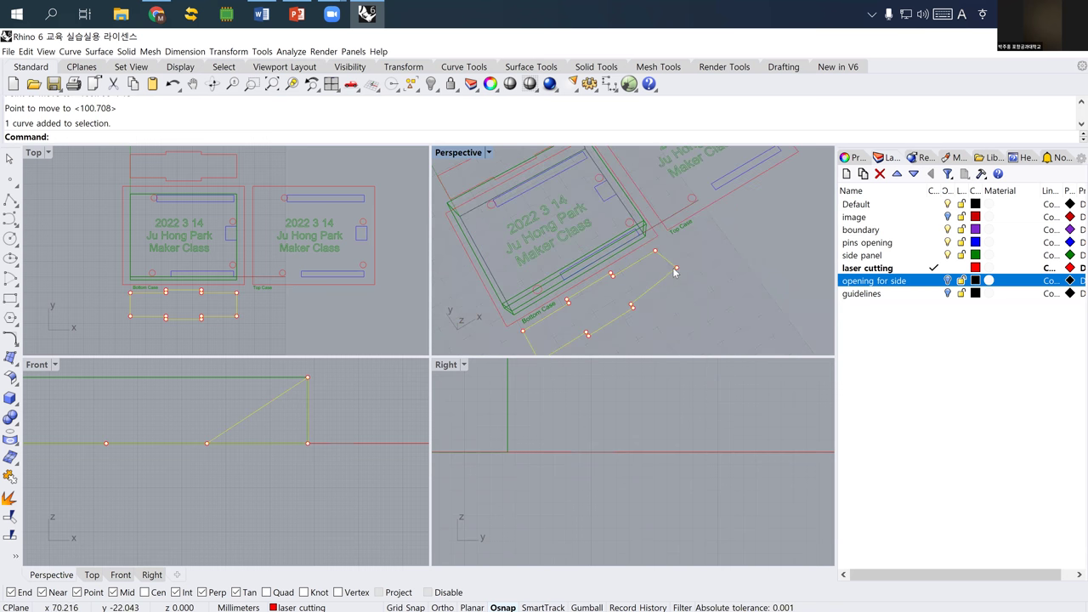
left_click(676, 270)
type("m")
key("Return")
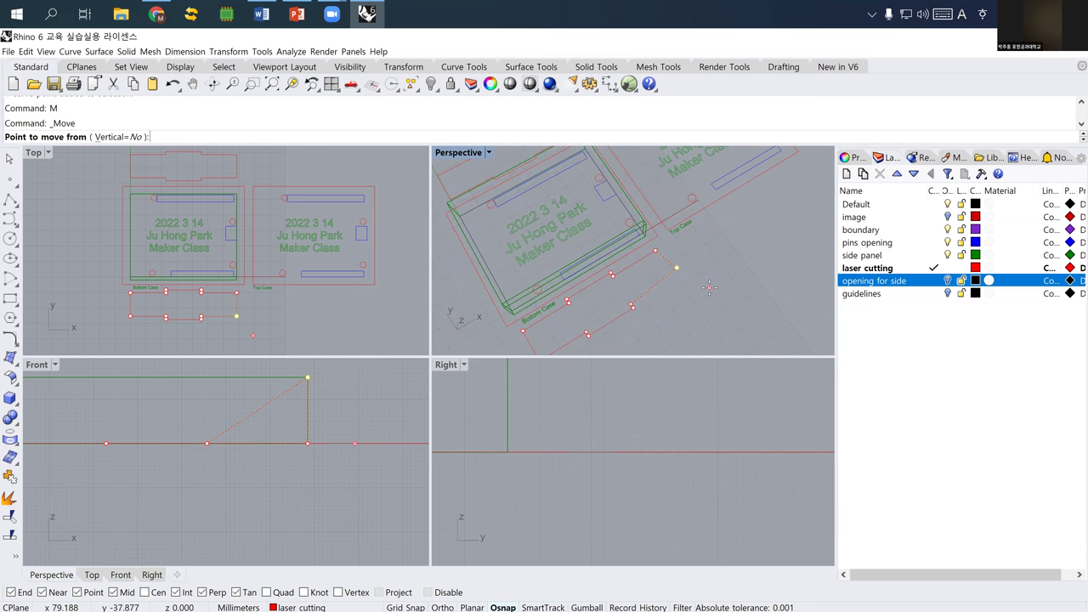
left_click(378, 393)
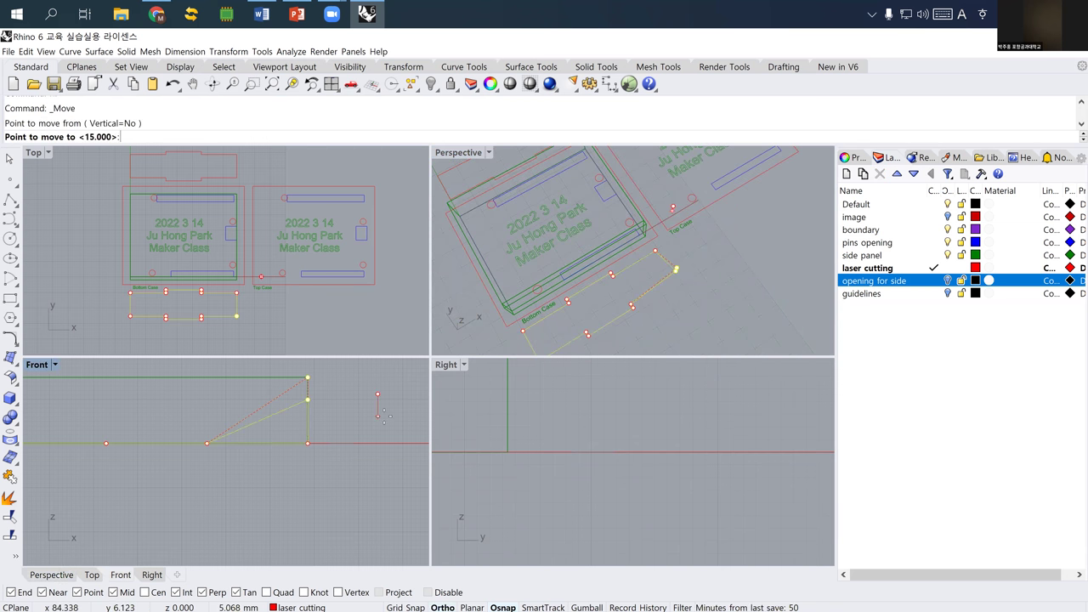
key("End")
left_click(384, 415)
left_click(602, 271)
scroll(591, 255, "down", 3)
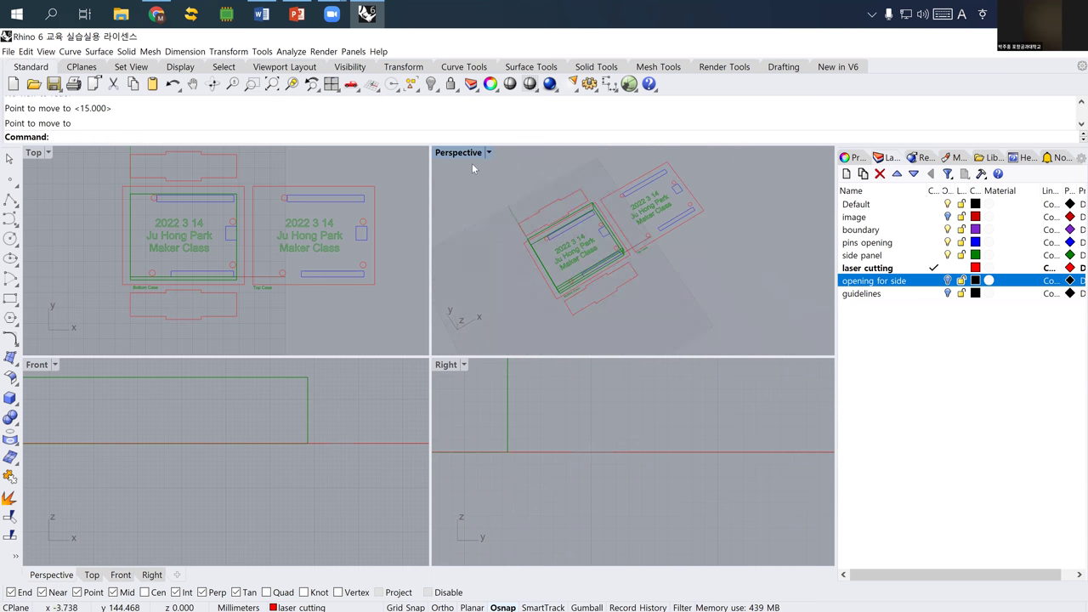
key("ctrl+m")
right_click_drag(374, 259, 382, 306)
- Hide both green side-panel boxes with the Hide command
left_click(383, 307)
type("Hie")
key("Return")
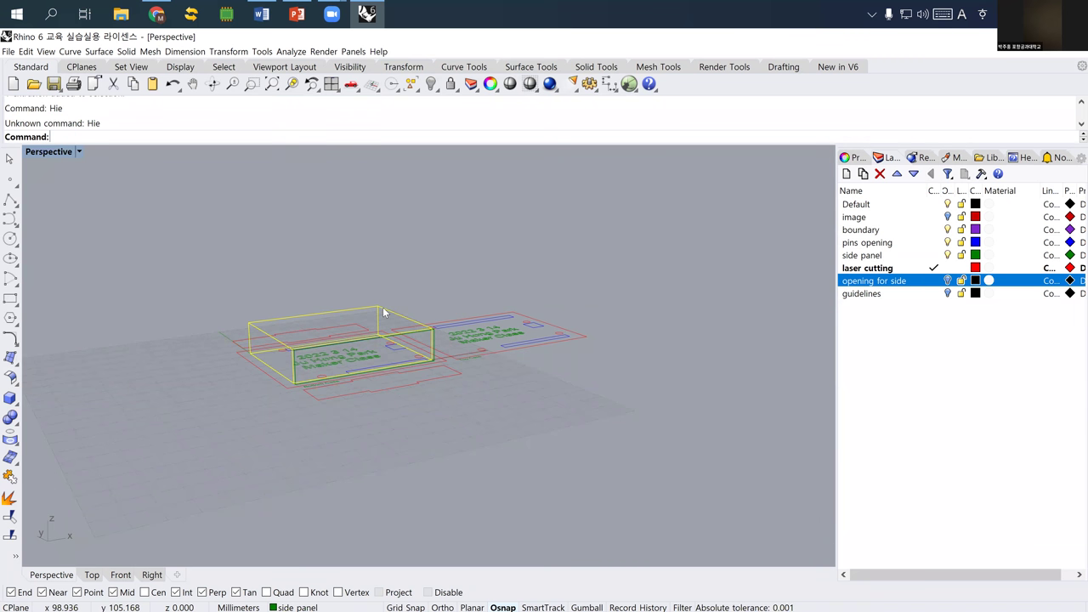
type("Hide")
key("Return")
scroll(414, 329, "up", 5)
left_click(411, 335)
type("Hide")
key("Return")
- Select the Bottom Case boundary's top edge and turn the opening for side layer back on
right_click_drag(401, 340, 264, 282)
scroll(369, 339, "down", 3)
left_click(265, 289)
scroll(261, 287, "up", 5)
left_click(947, 280)
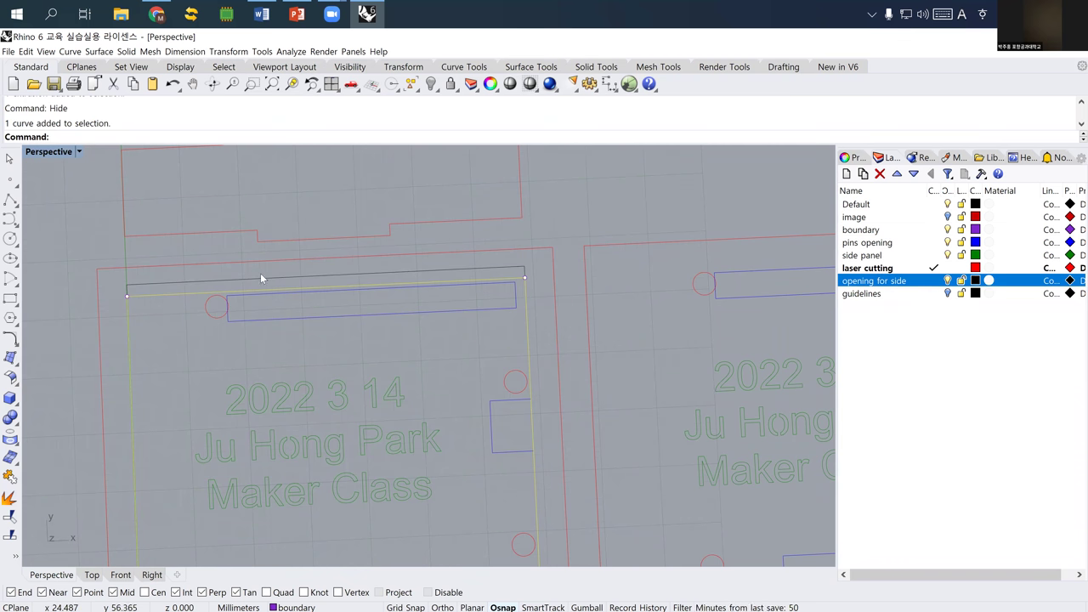
left_click(10, 298)
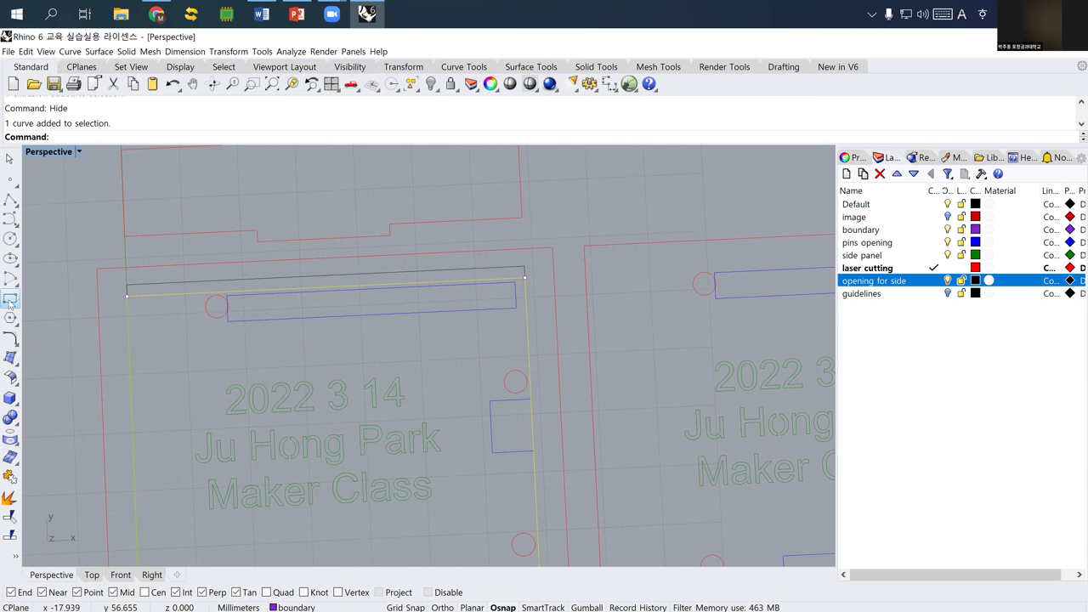
- Divide the side-opening strip curve into 3 equal segments
key("Escape")
key("Escape")
left_click(267, 277)
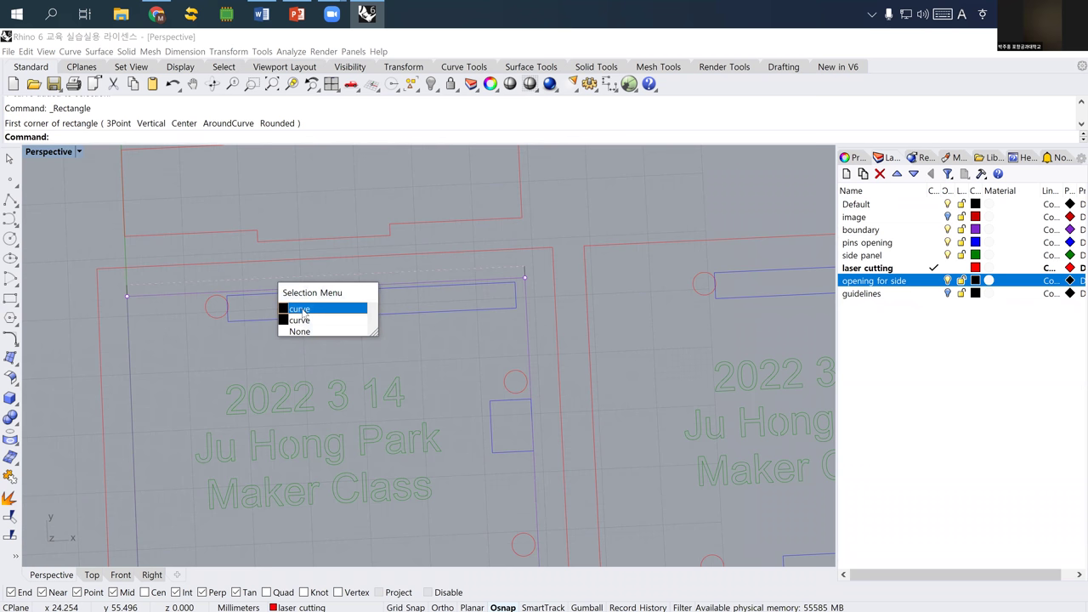
left_click(302, 313)
left_click(188, 289)
left_click(237, 321)
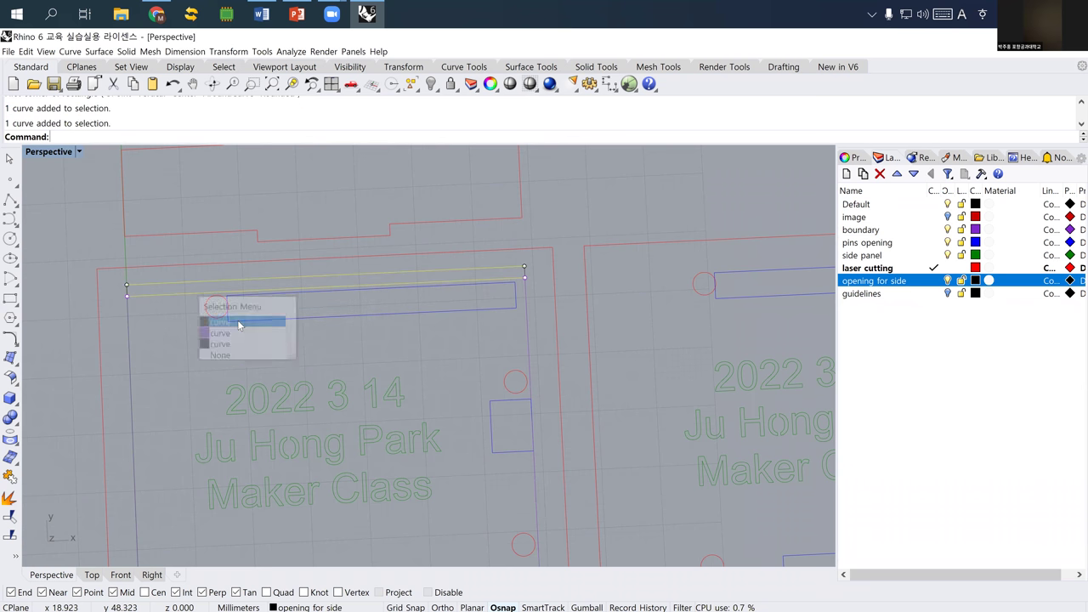
key("Return")
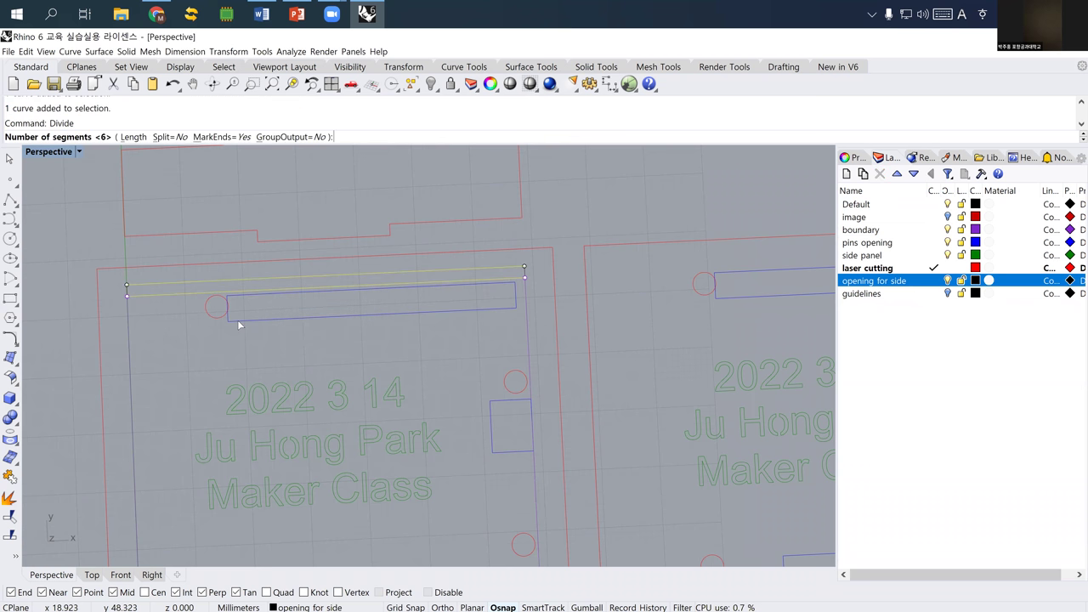
type("3")
key("Return")
left_click(610, 227)
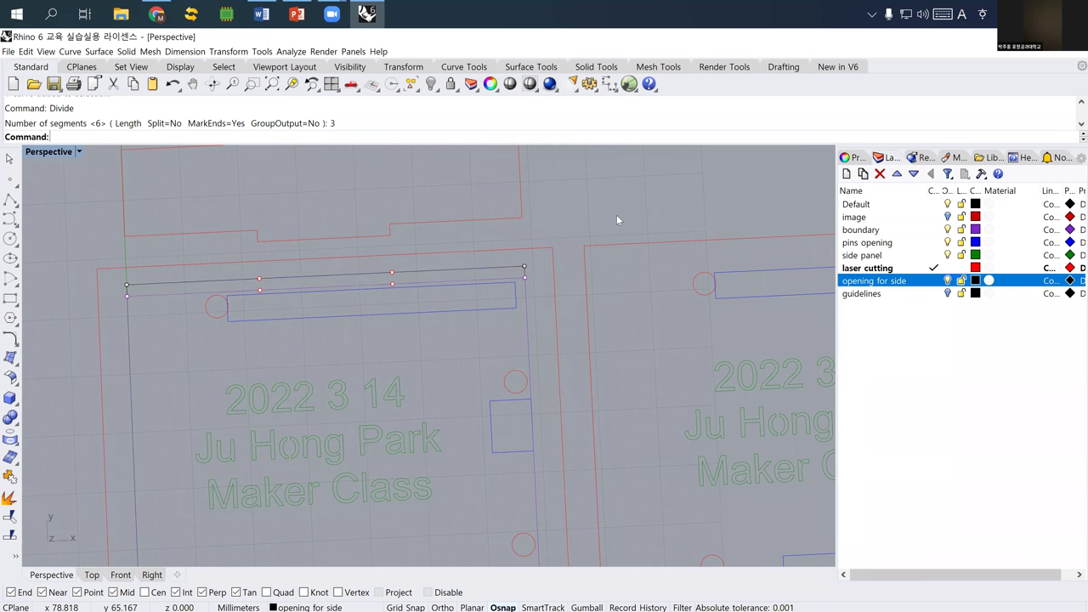
- Draw a slot rectangle between the division points over the middle third, then select it
left_click(10, 298)
left_click(259, 289)
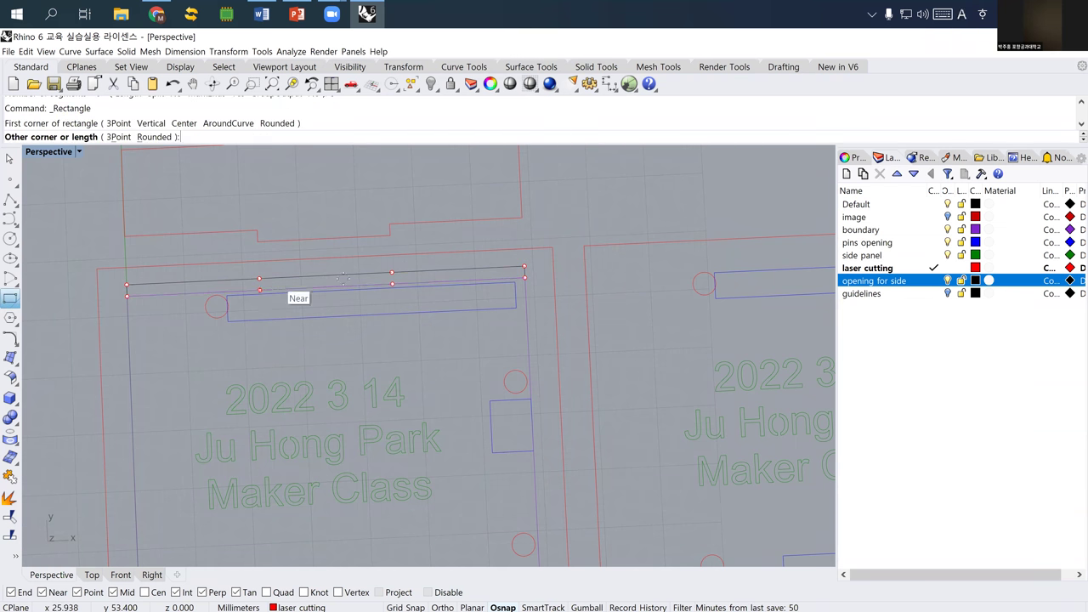
left_click(391, 273)
scroll(311, 349, "down", 5)
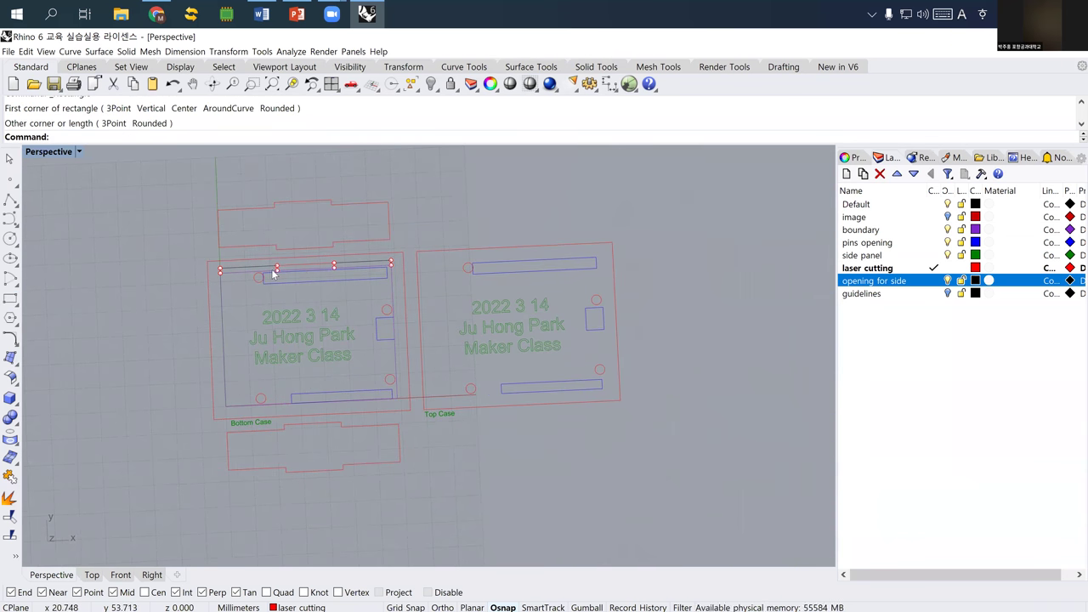
scroll(273, 273, "up", 4)
left_click(310, 283)
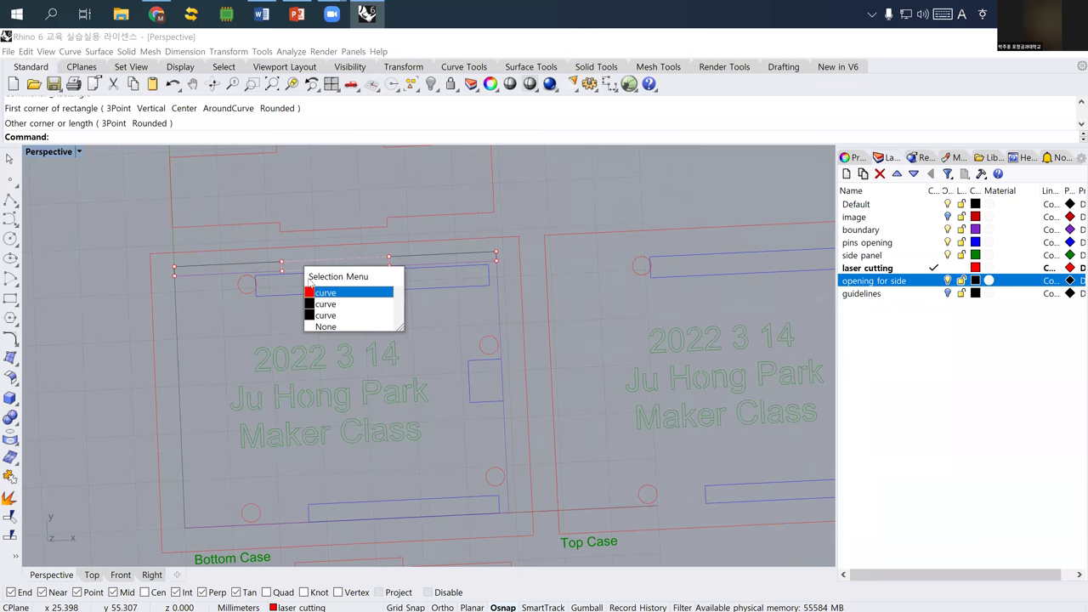
left_click(323, 292)
- Mirror the middle slot across the case midline onto the Bottom Case's bottom edge
type("mirror")
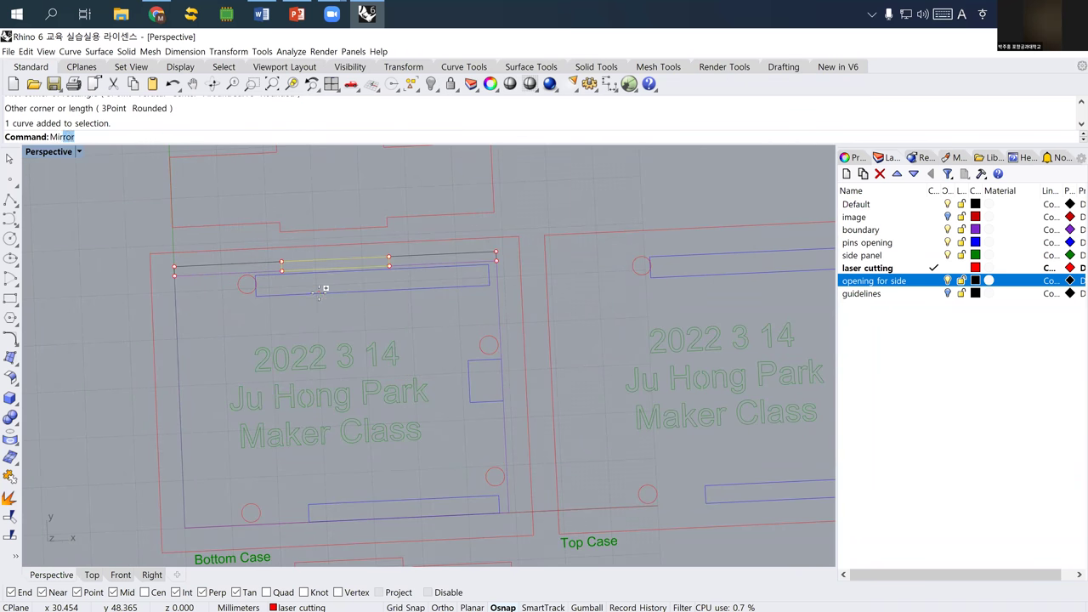
key("Return")
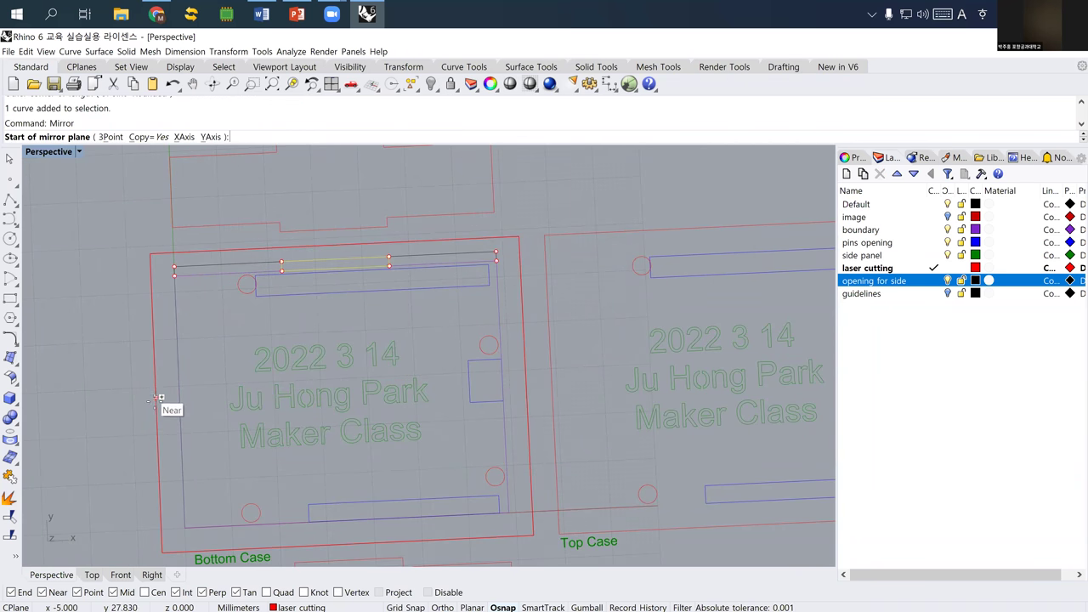
left_click(155, 402)
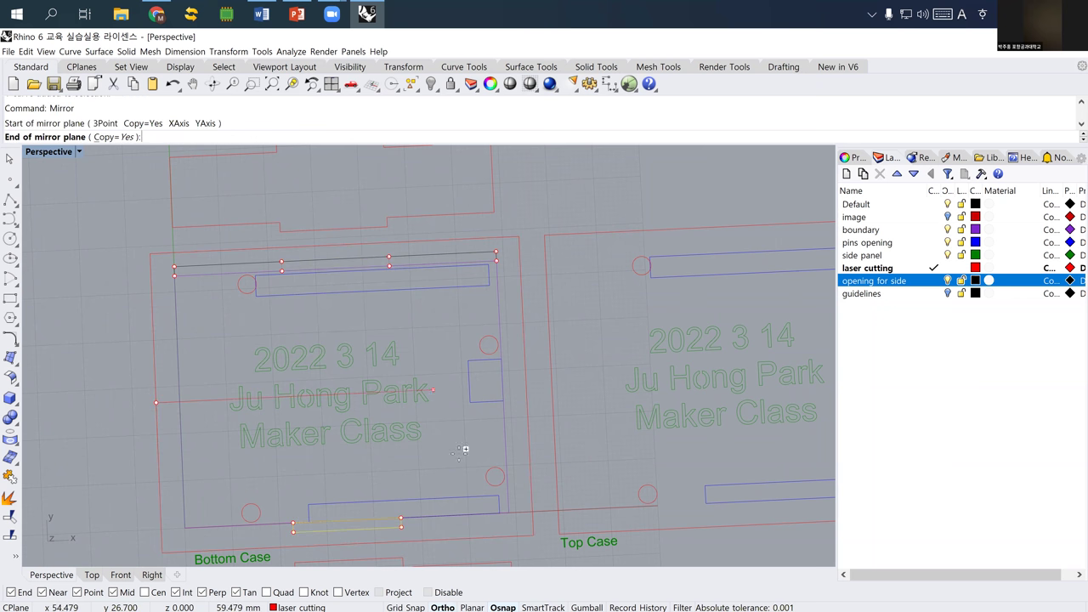
right_click_drag(495, 308, 528, 297, "shift")
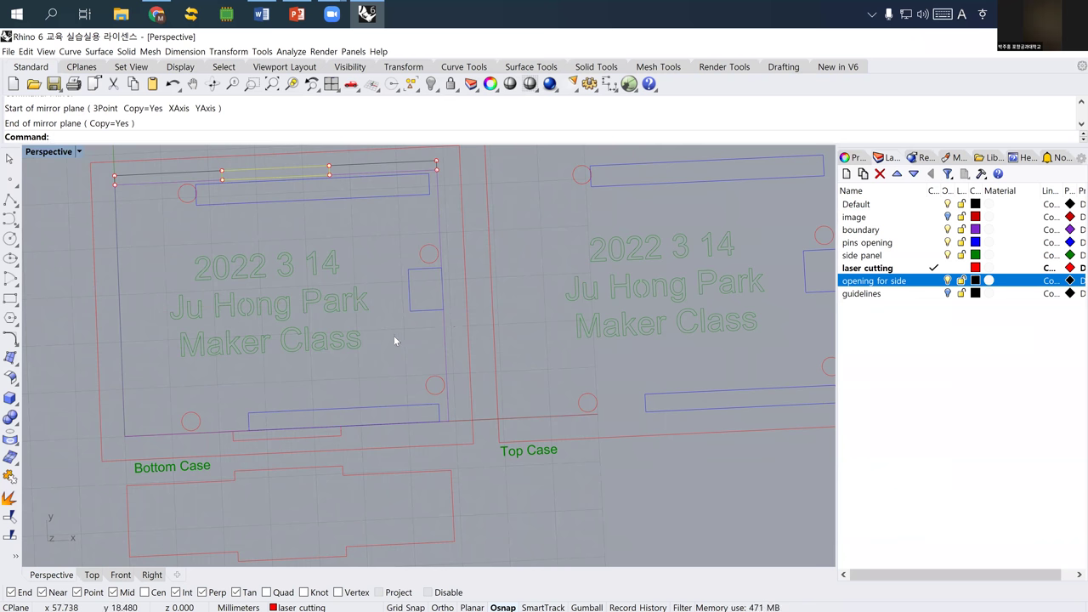
- Hide the Bottom Case's inner rectangle outline
scroll(357, 344, "down", 3)
right_click_drag(339, 355, 295, 316, "shift")
left_click(188, 267)
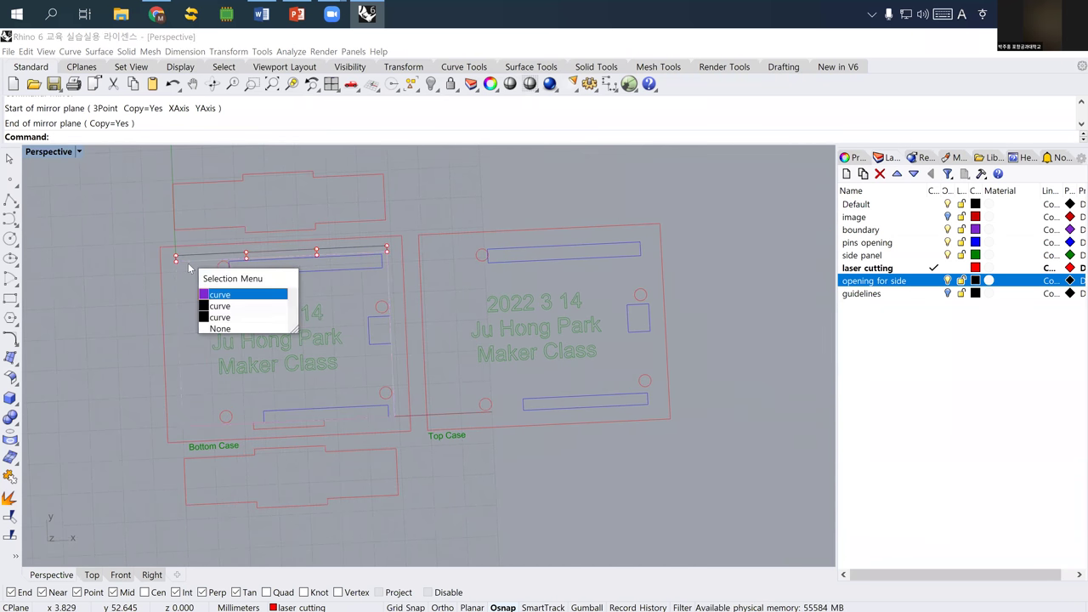
left_click(223, 298)
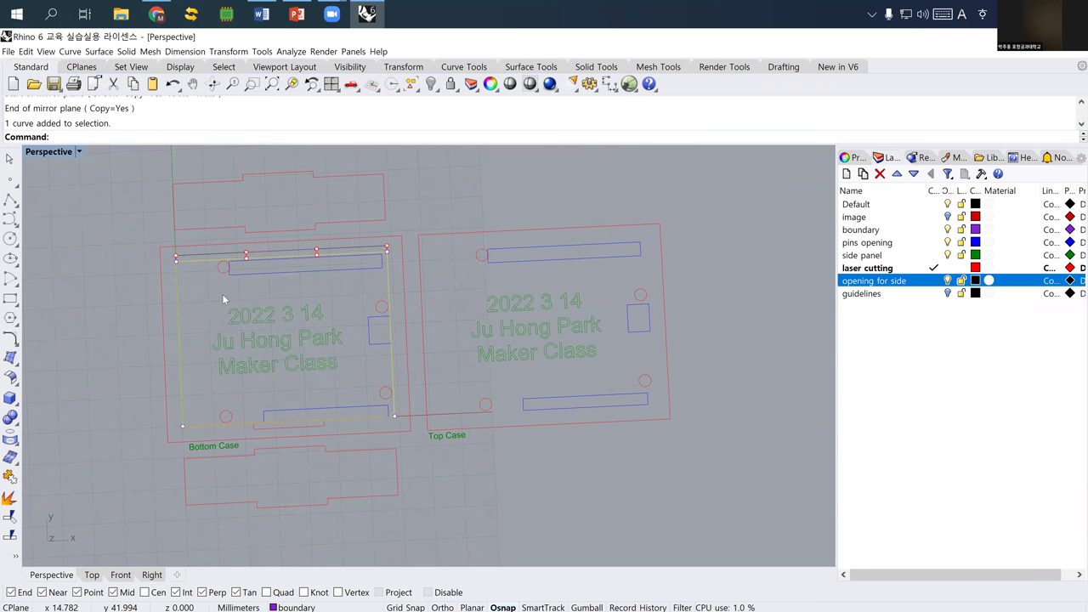
key("ctrl+h")
- Delete all the leftover division points using SelPt
scroll(195, 286, "up", 2)
left_click_drag(193, 280, 198, 290)
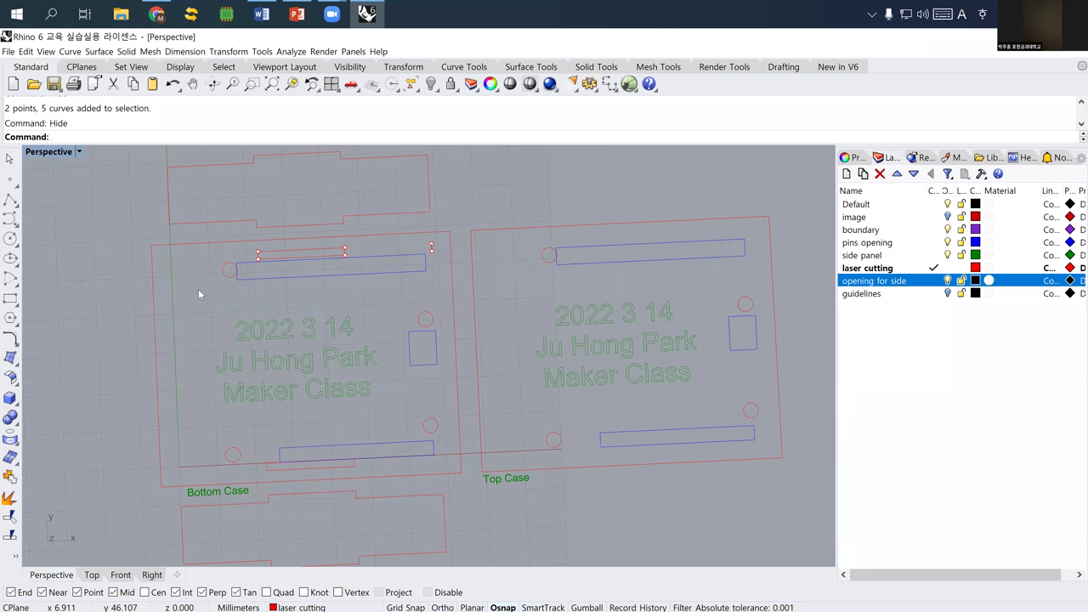
type("SelPt")
key("Return")
key("Delete")
- Select both the top and bottom joint slots of the Bottom Case
left_click(291, 248)
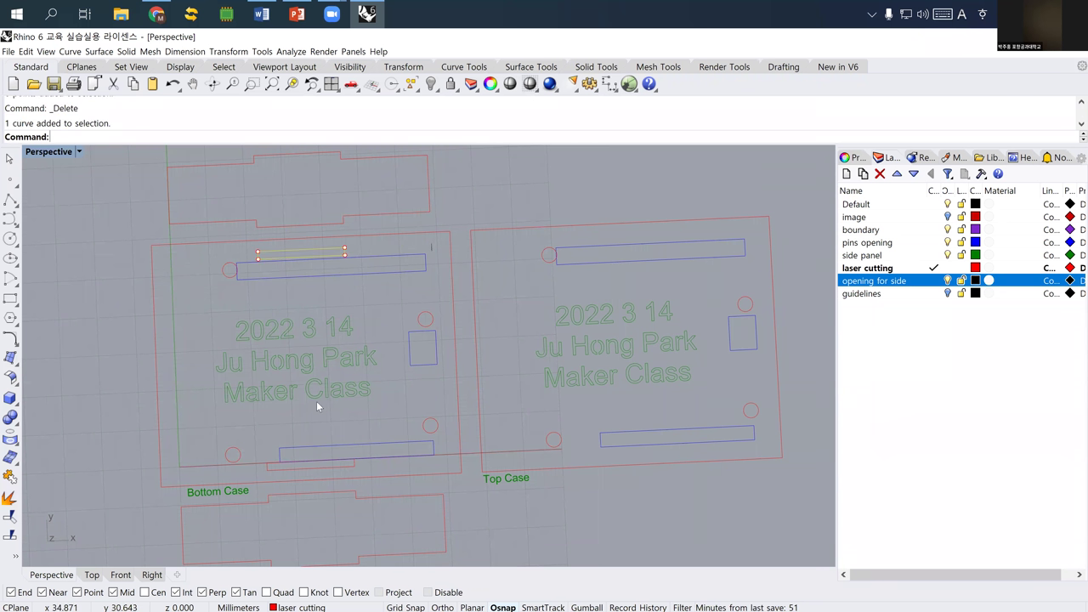
left_click(294, 466)
scroll(264, 364, "down", 2)
scroll(252, 350, "down", 3)
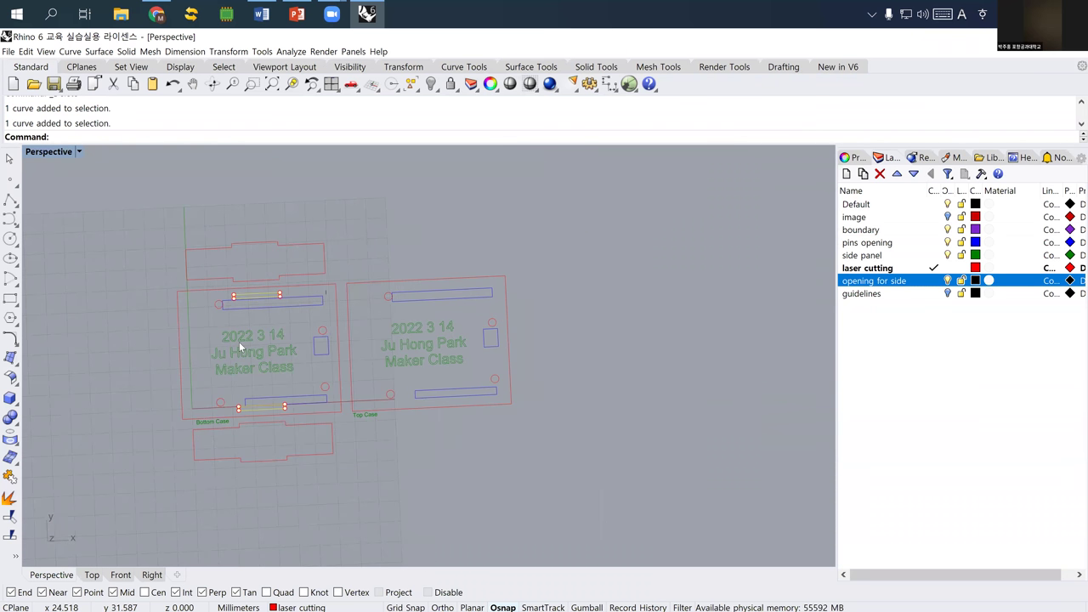
- Copy the selected slots from the Bottom Case corner to the matching Top Case corner
type("Copy")
key("Return")
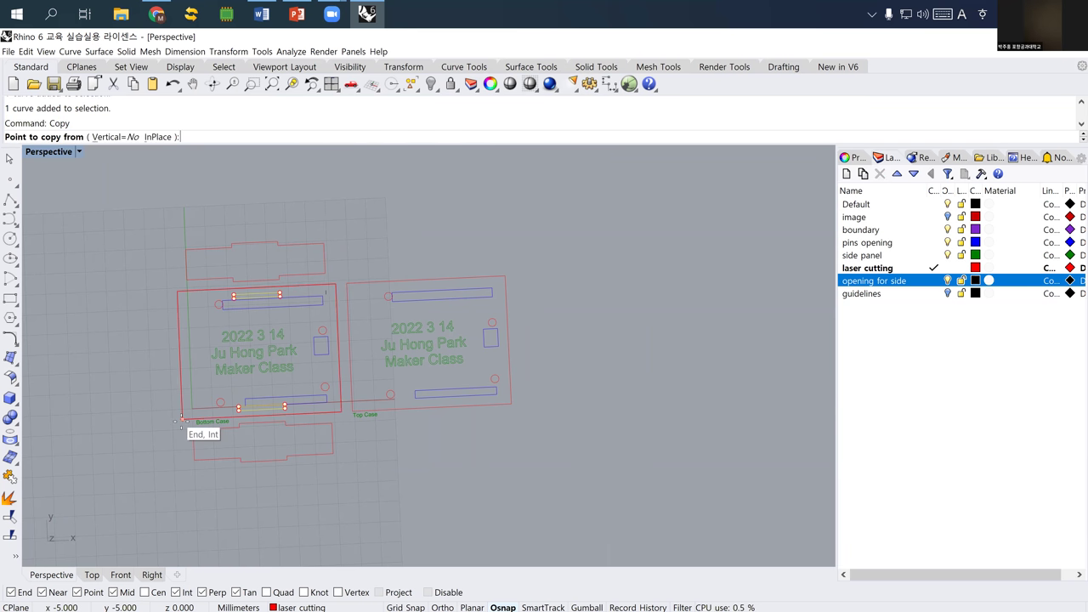
left_click(184, 420)
left_click(344, 412)
key("Escape")
- Delete a leftover line and both blue pin openings from the Bottom Case
scroll(287, 309, "up", 1)
left_click(287, 306)
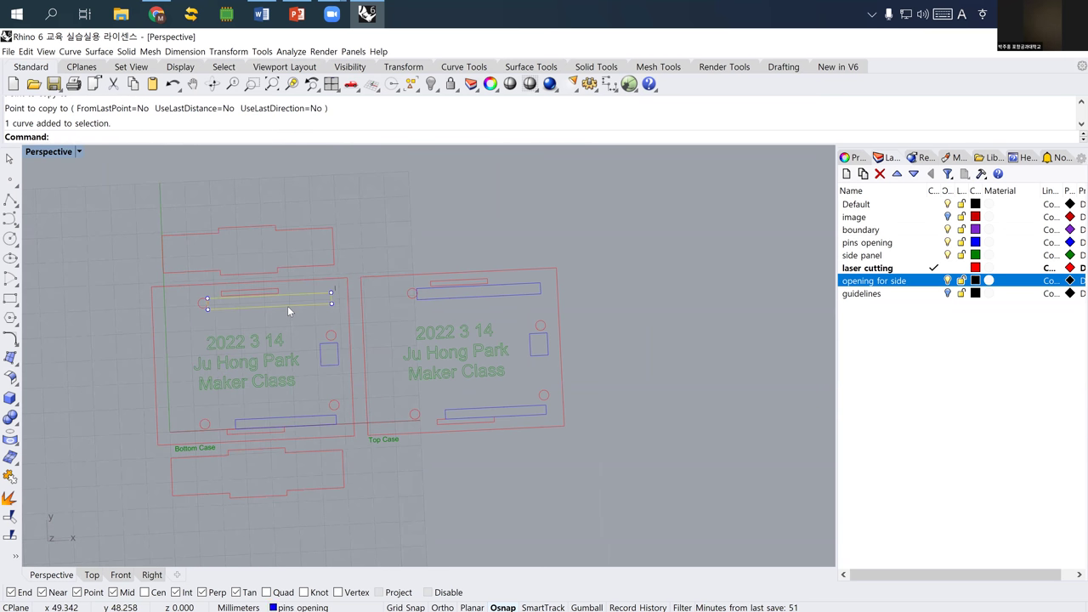
key("Delete")
left_click(320, 347)
key("Delete")
left_click(309, 414)
key("Delete")
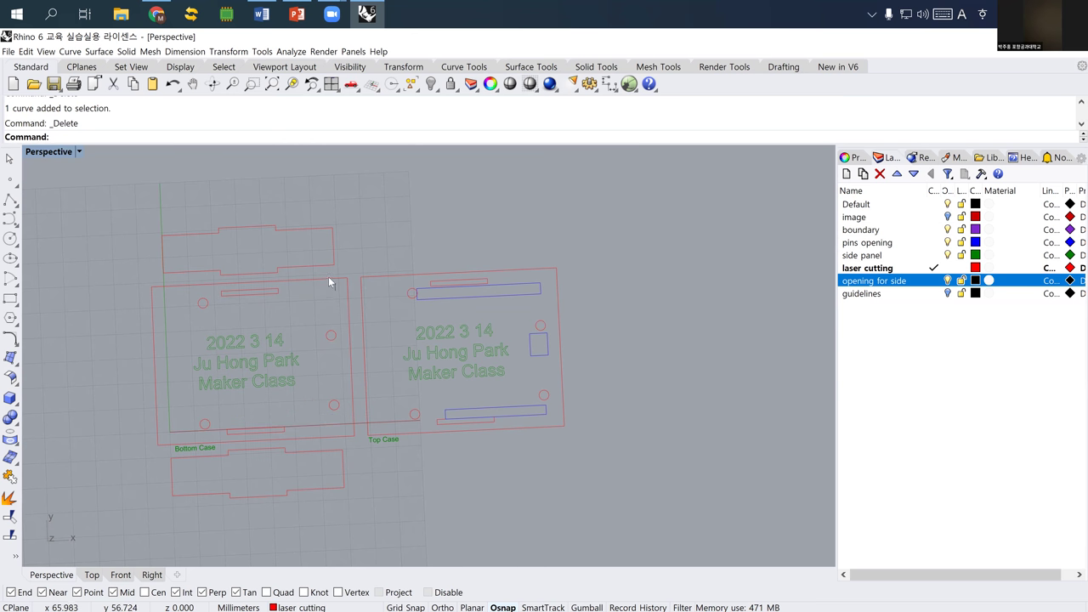
- Select all the engraved text curves on the Bottom Case
left_click_drag(316, 253, 349, 303)
right_click_drag(421, 327, 420, 330)
left_click(313, 335)
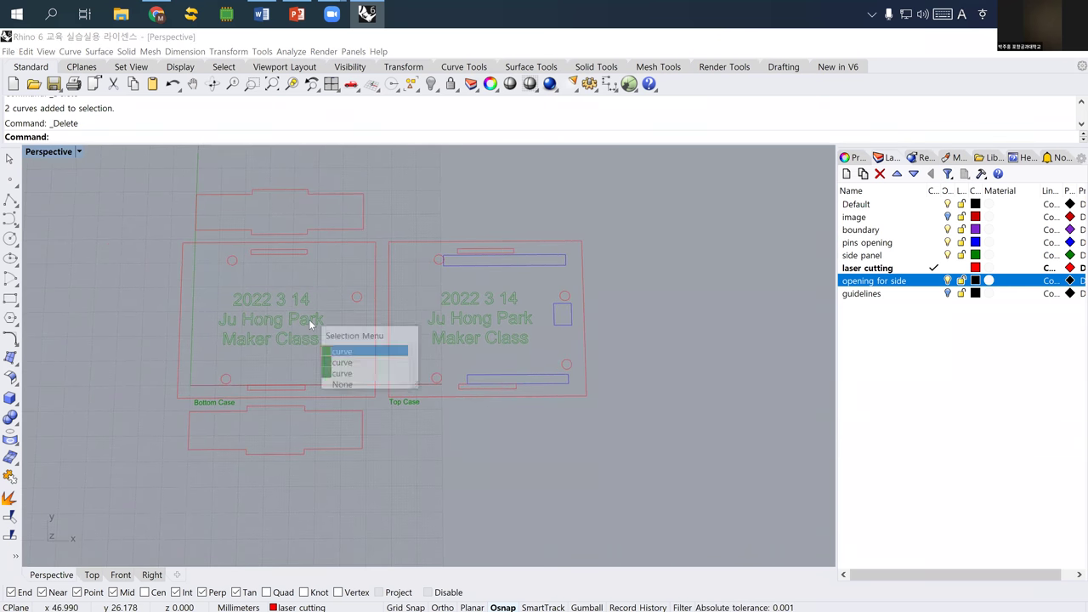
key("Escape")
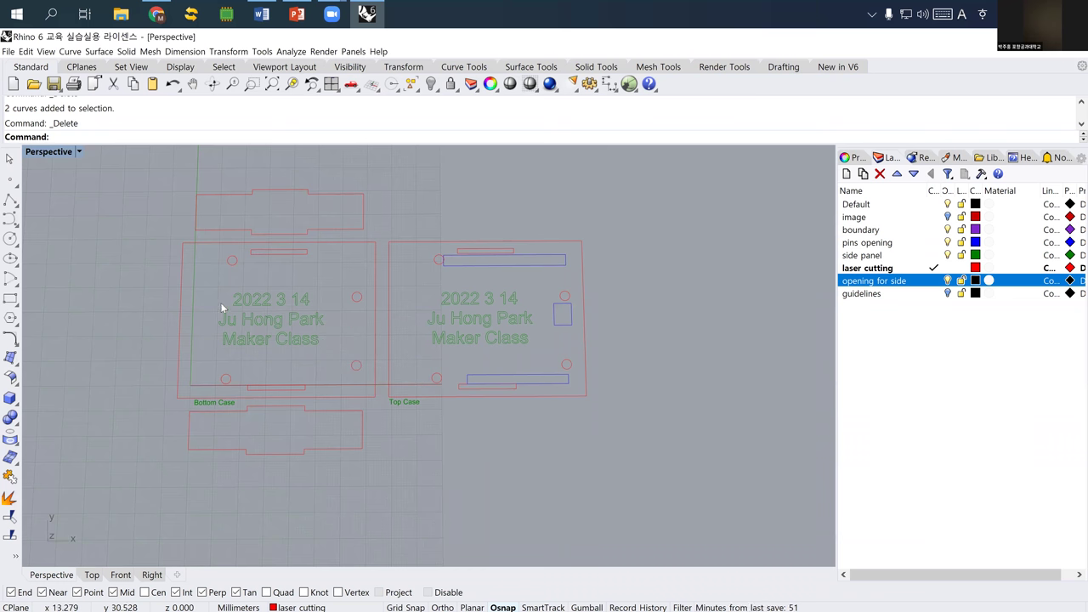
left_click_drag(200, 284, 334, 352)
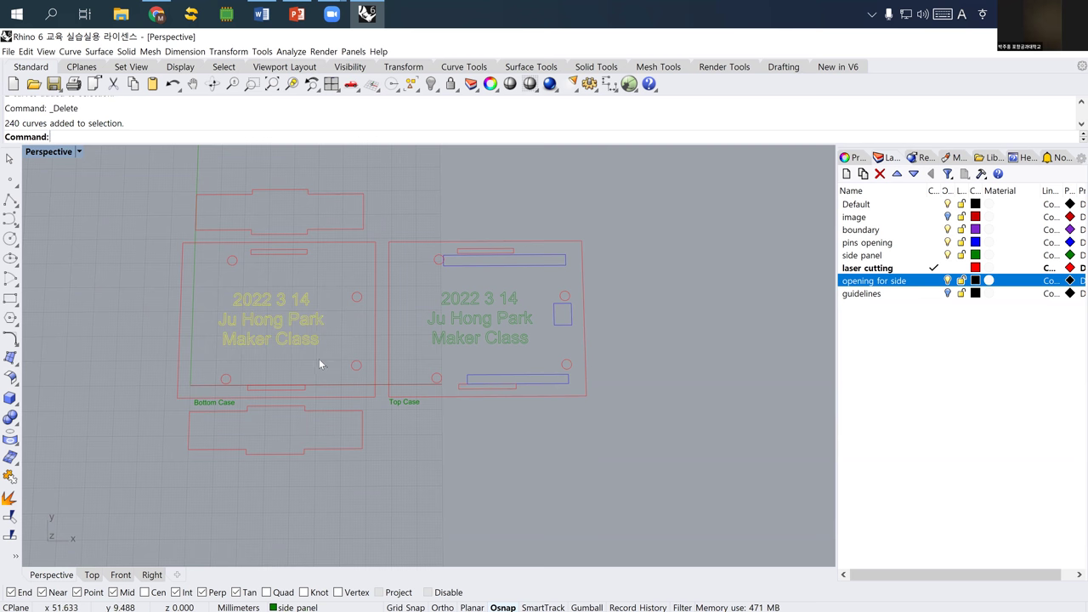
- Delete the engraved date and class text curves from the Bottom Case plate
key("Delete")
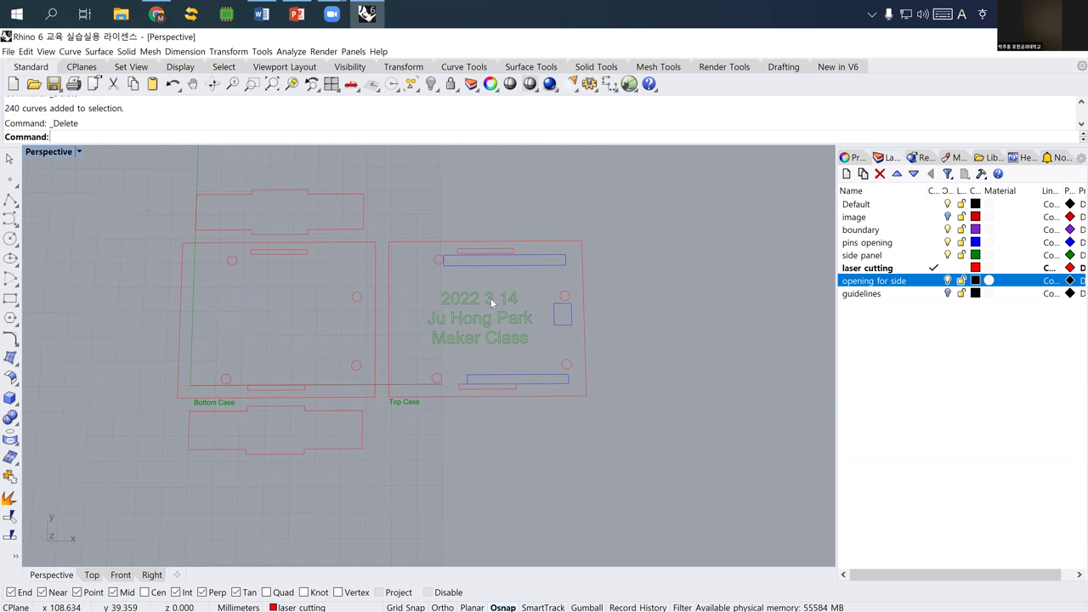
right_click_drag(452, 333, 441, 327, "shift")
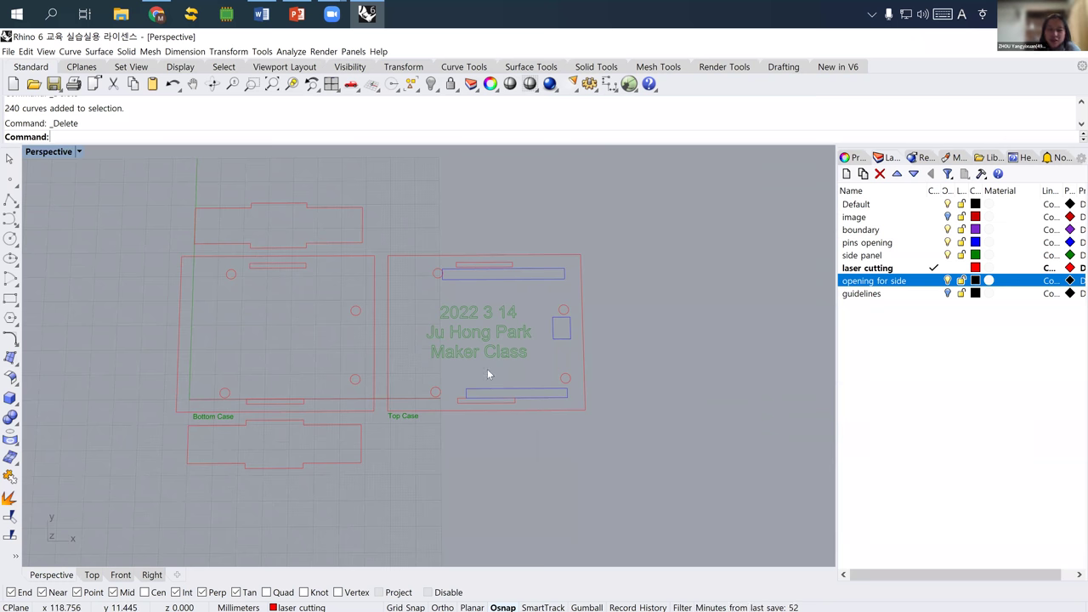
scroll(466, 406, "up", 5)
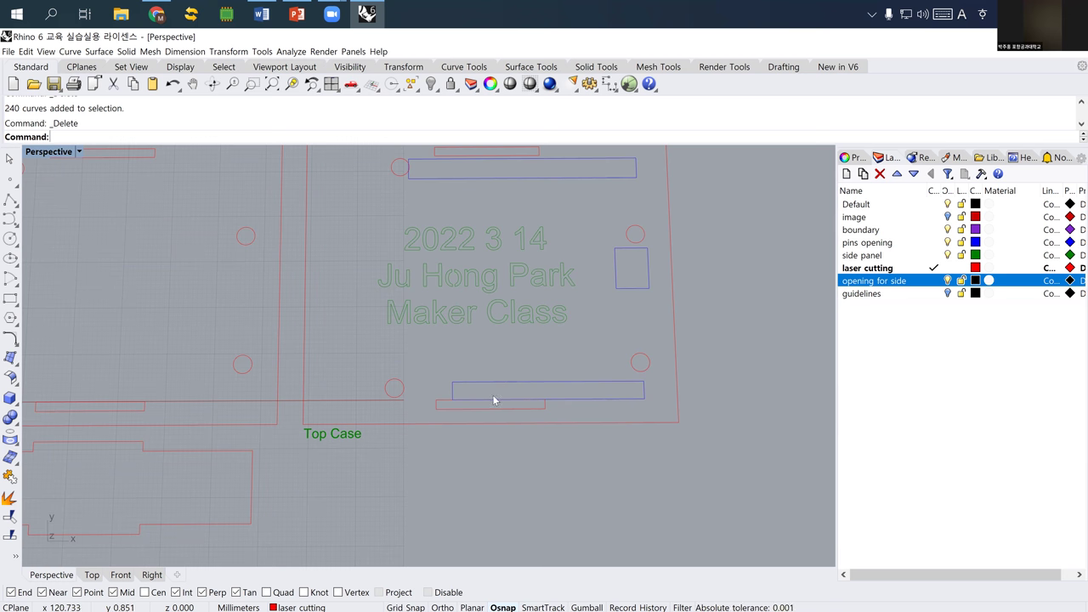
- Select the Top Case's small lower slot and start a move, then cancel it
scroll(466, 385, "down", 2)
right_click_drag(452, 360, 447, 400)
scroll(447, 400, "up", 4)
left_click(450, 403)
key("m")
key("Return")
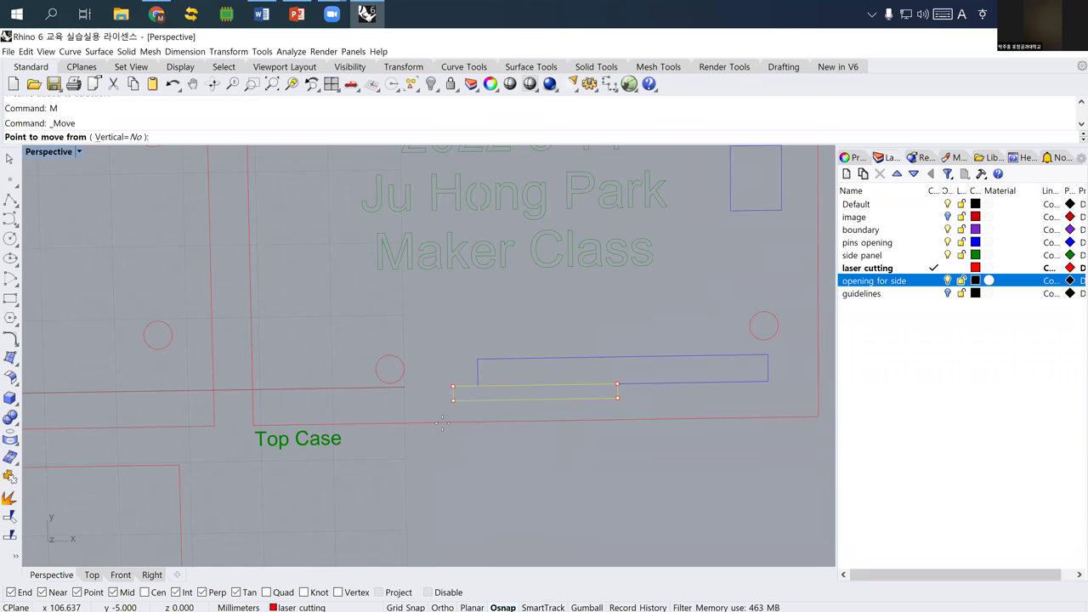
key("Escape")
- Select the lower slots of both cases, start Move, and restore the four-viewport layout
scroll(348, 397, "down", 1)
scroll(348, 397, "down", 2)
right_click_drag(348, 397, 427, 383)
left_click(428, 382)
left_click(224, 414, "shift")
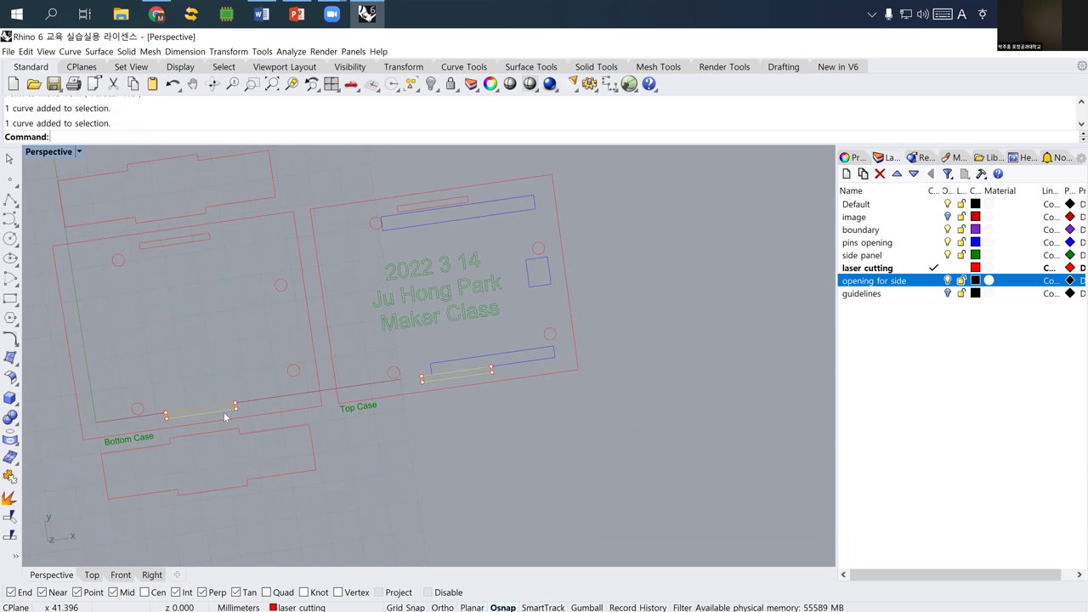
right_click_drag(377, 408, 399, 403)
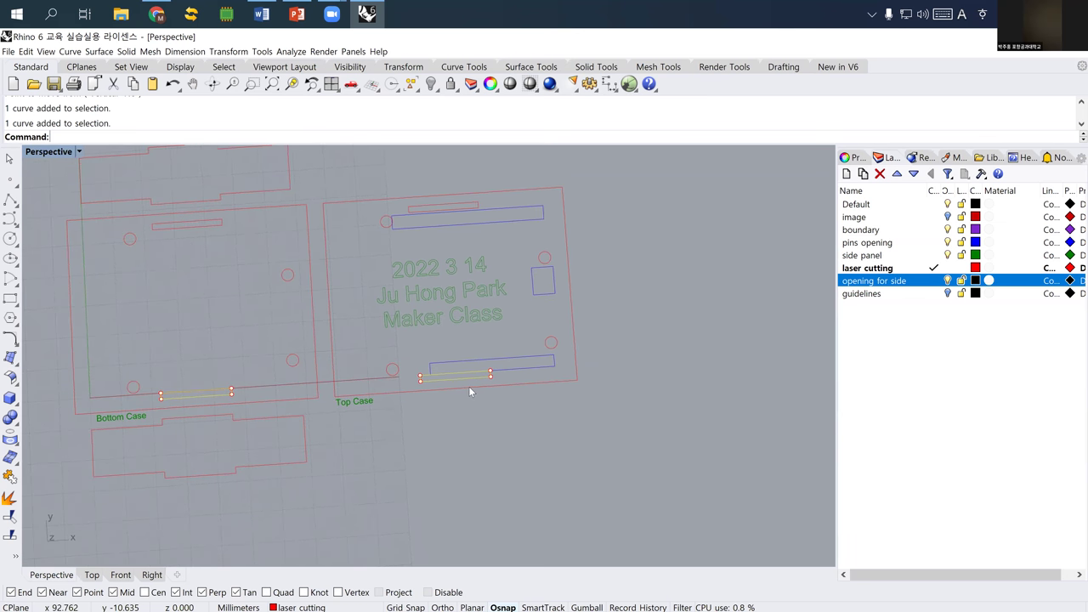
type("m")
key("Return")
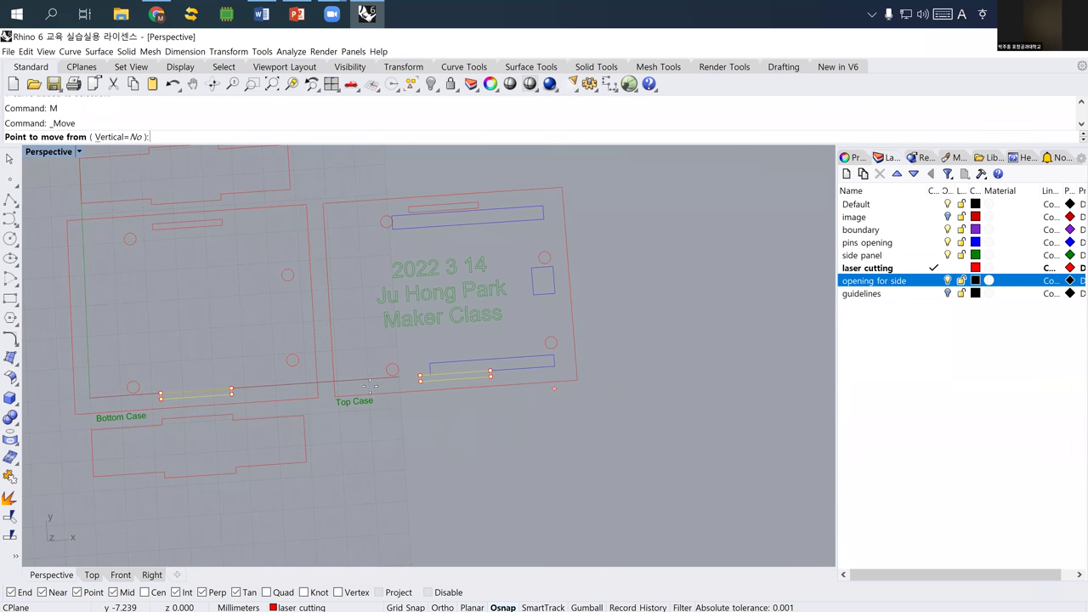
double_click(38, 154)
- Move the two selected lower slots 15 mm to their new position
scroll(150, 285, "up", 5)
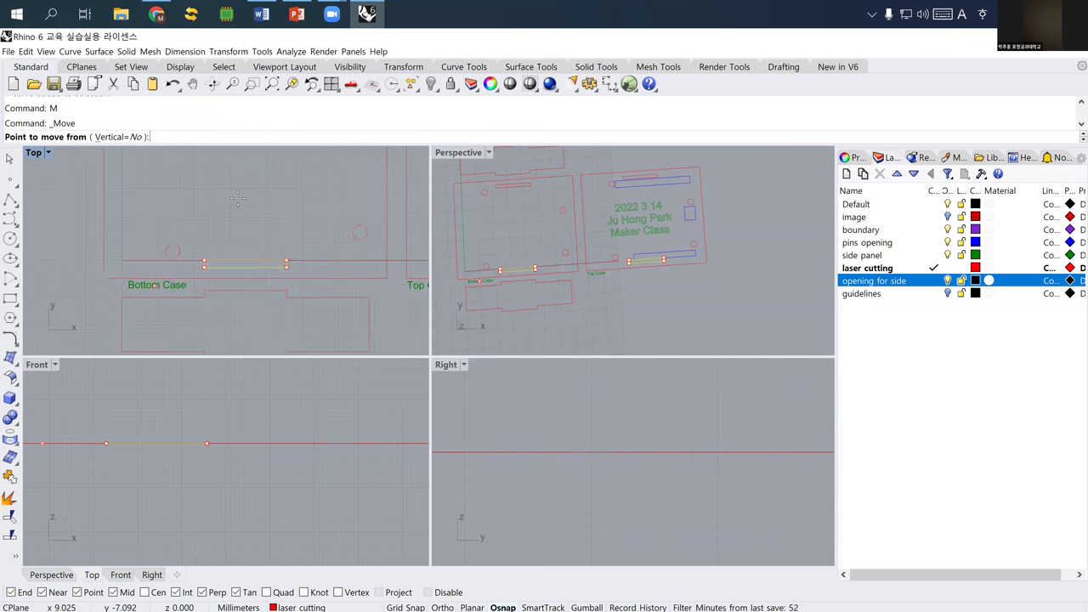
left_click(245, 203)
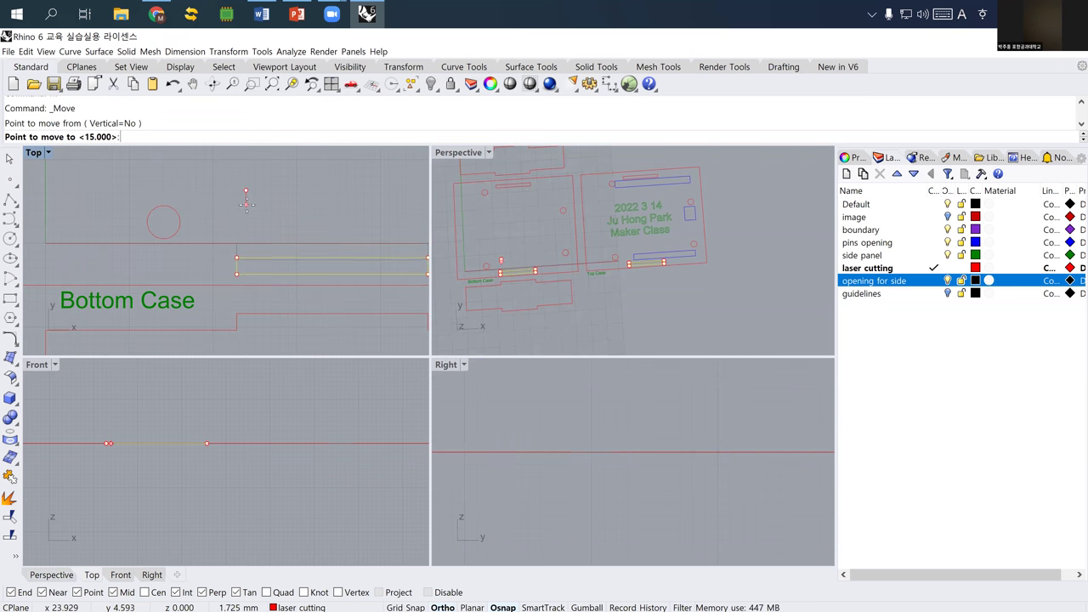
left_click(246, 205)
key("Escape")
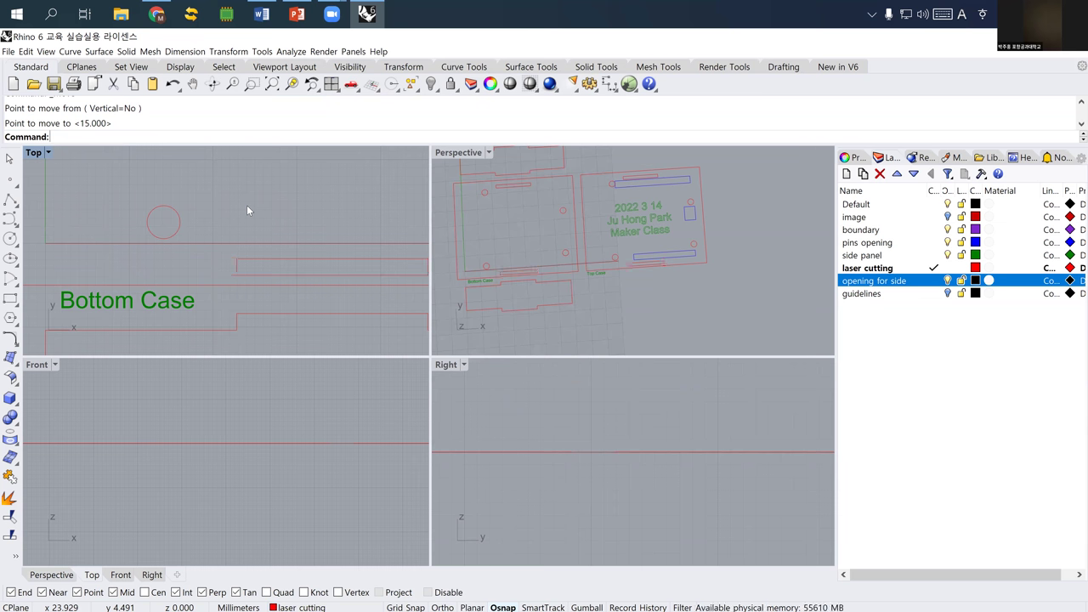
- Reselect the lower slots of the Bottom Case and Top Case
right_click_drag(644, 263, 616, 300)
scroll(654, 297, "up", 3)
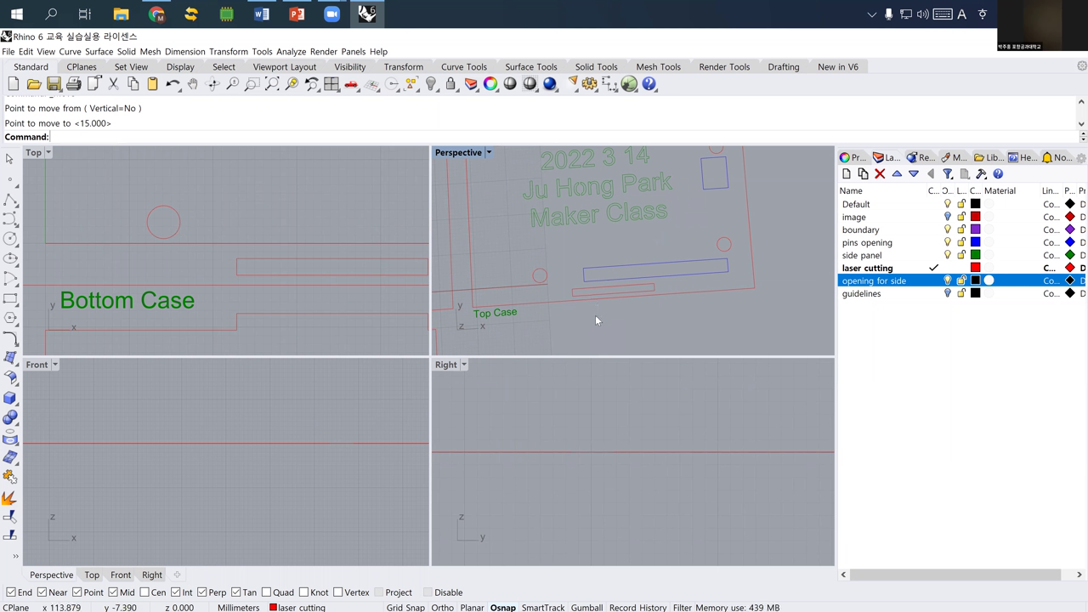
scroll(589, 313, "down", 1)
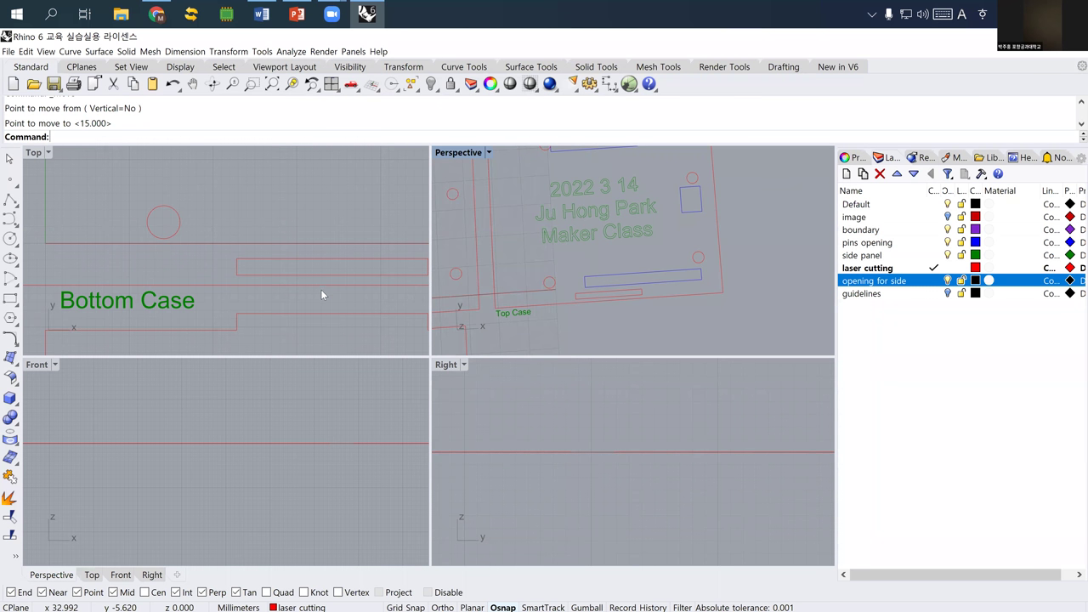
scroll(321, 289, "down", 4)
scroll(276, 270, "up", 2)
left_click(275, 269)
scroll(275, 269, "down", 3)
scroll(347, 275, "up", 2)
scroll(282, 277, "down", 2)
scroll(344, 270, "up", 1)
scroll(344, 273, "down", 2)
left_click(343, 274)
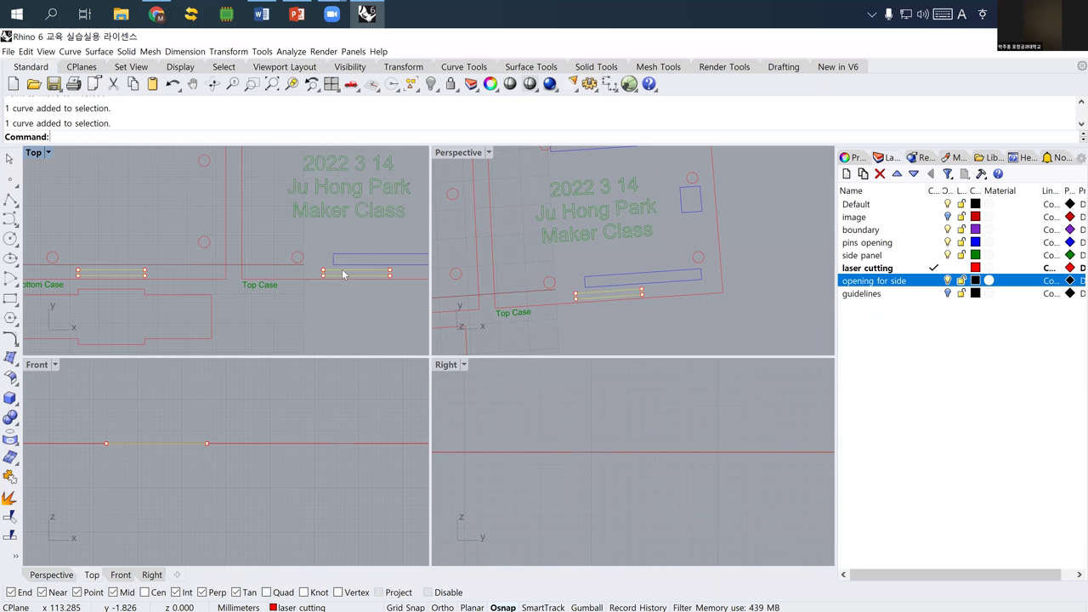
- Move the slots to another position, then undo that extra move
right_click_drag(311, 310, 295, 300)
scroll(296, 297, "up", 2)
type("m")
key("Return")
left_click(299, 322)
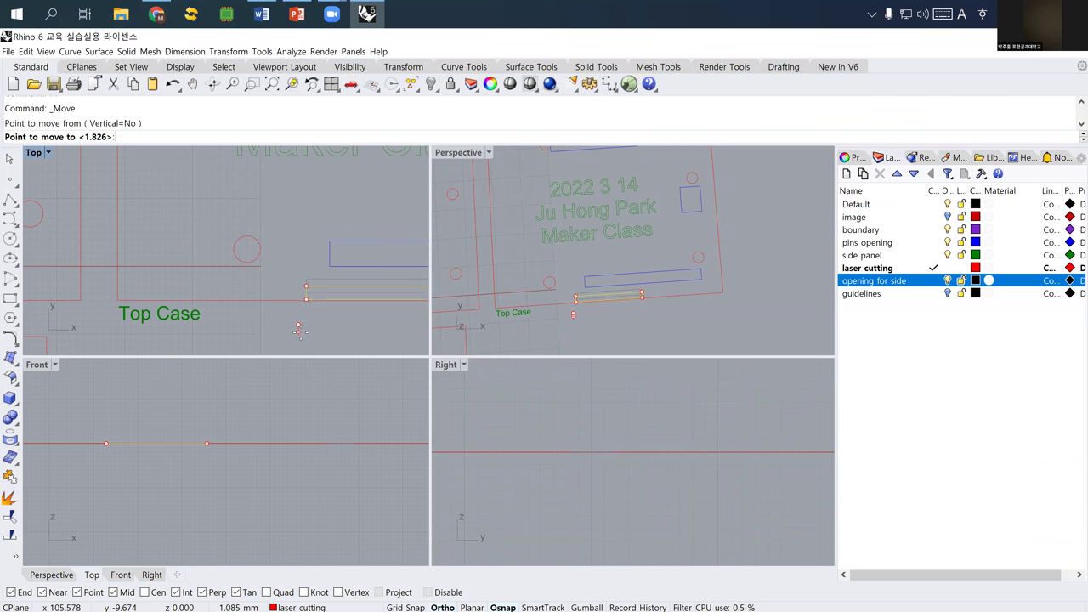
left_click(300, 330)
key("Escape")
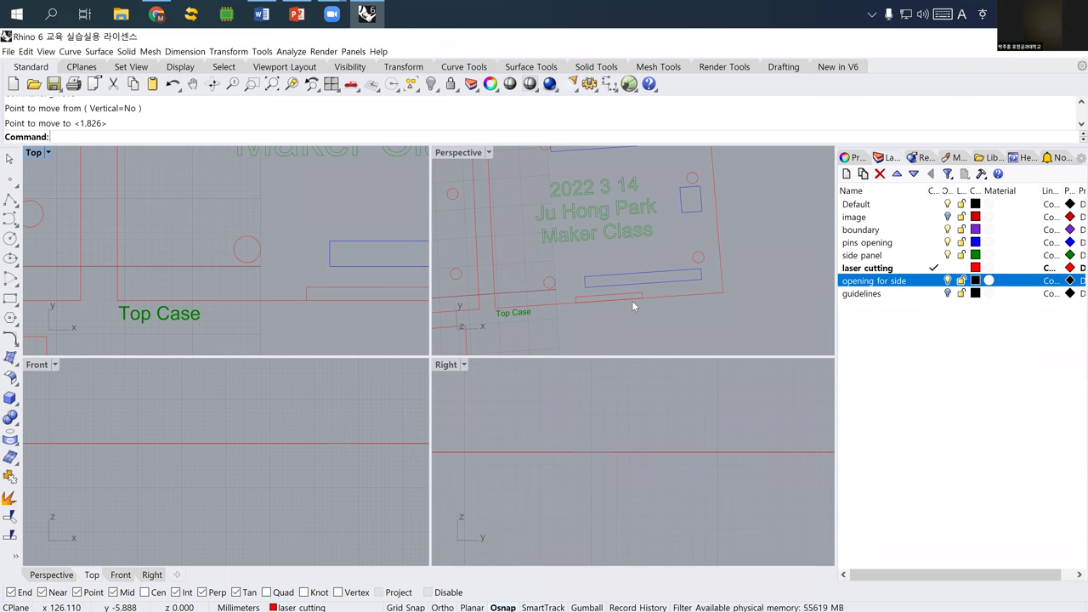
key("ctrl+z")
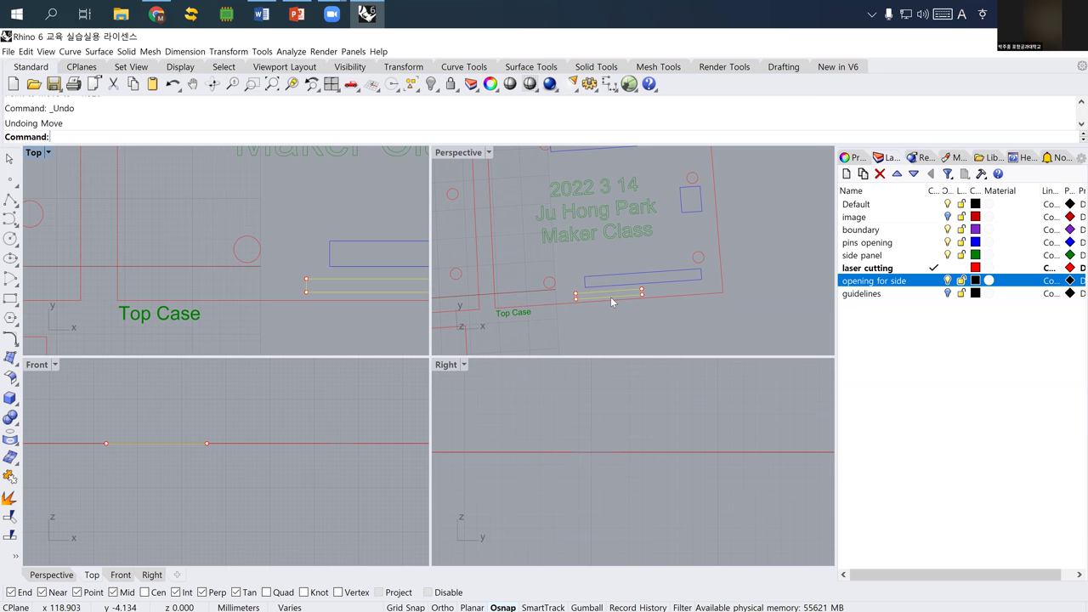
- Nudge the selected slot rectangle 1.211 mm into place
scroll(610, 297, "up", 5)
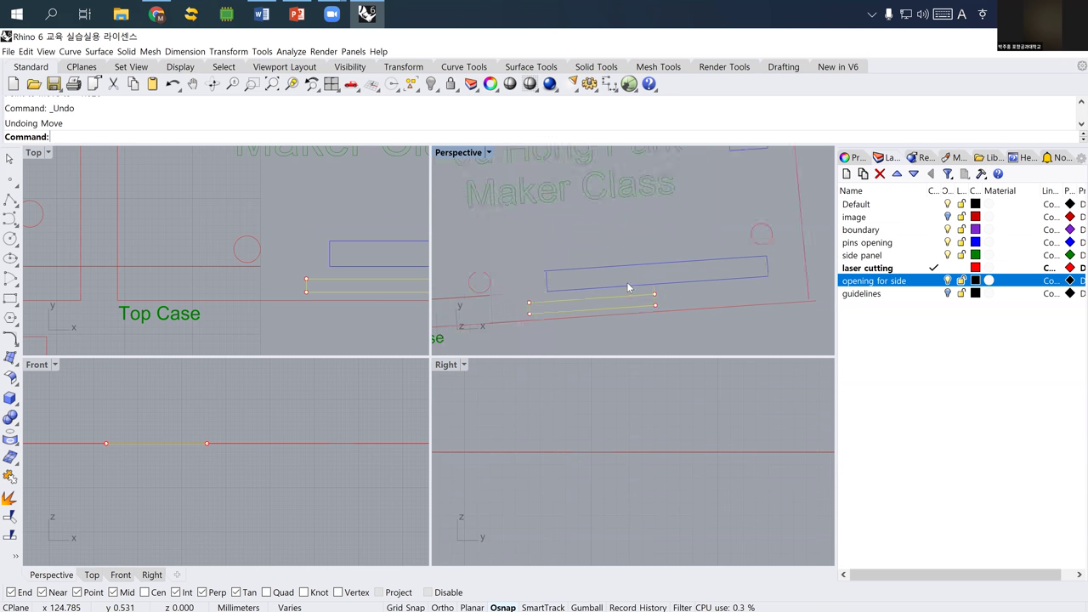
type("M")
key("Return")
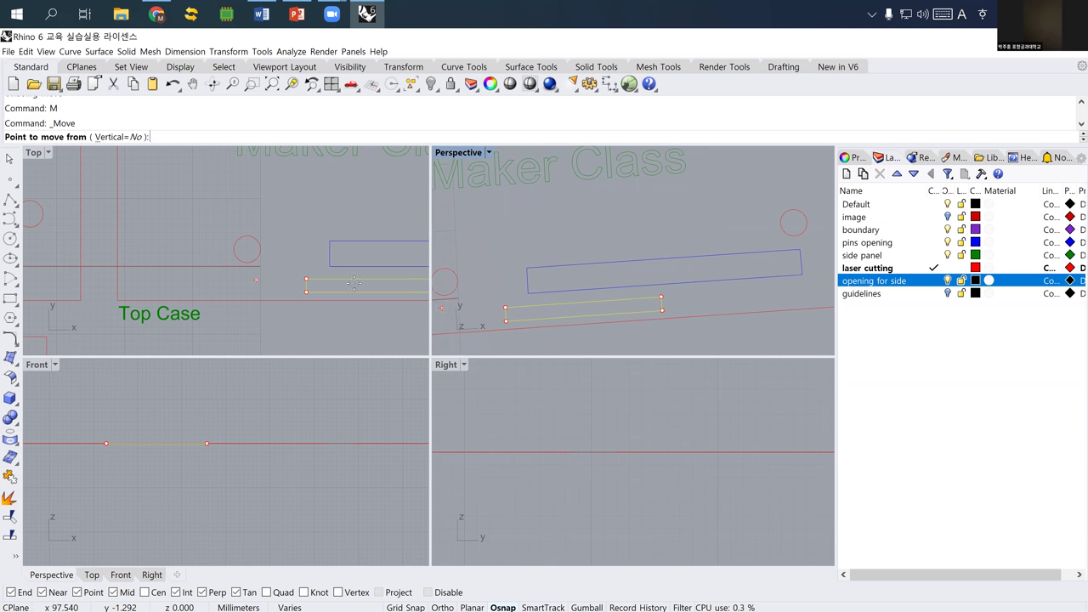
right_click_drag(317, 251, 303, 256)
left_click(265, 240)
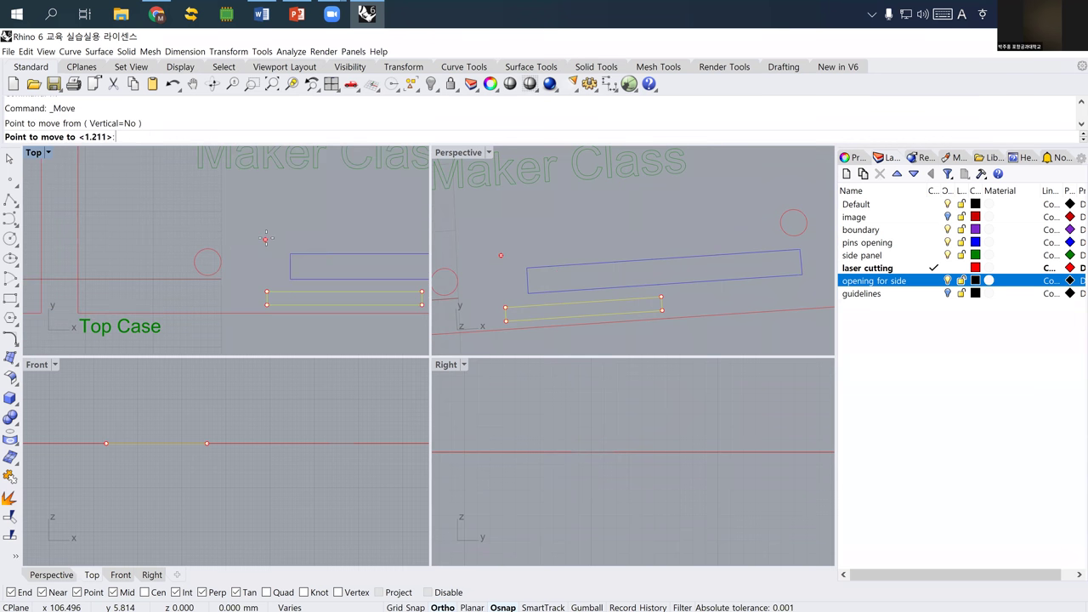
left_click(267, 236)
scroll(265, 236, "down", 3)
key("Escape")
- Delete the stray small red rectangle
right_click_drag(265, 238, 255, 301)
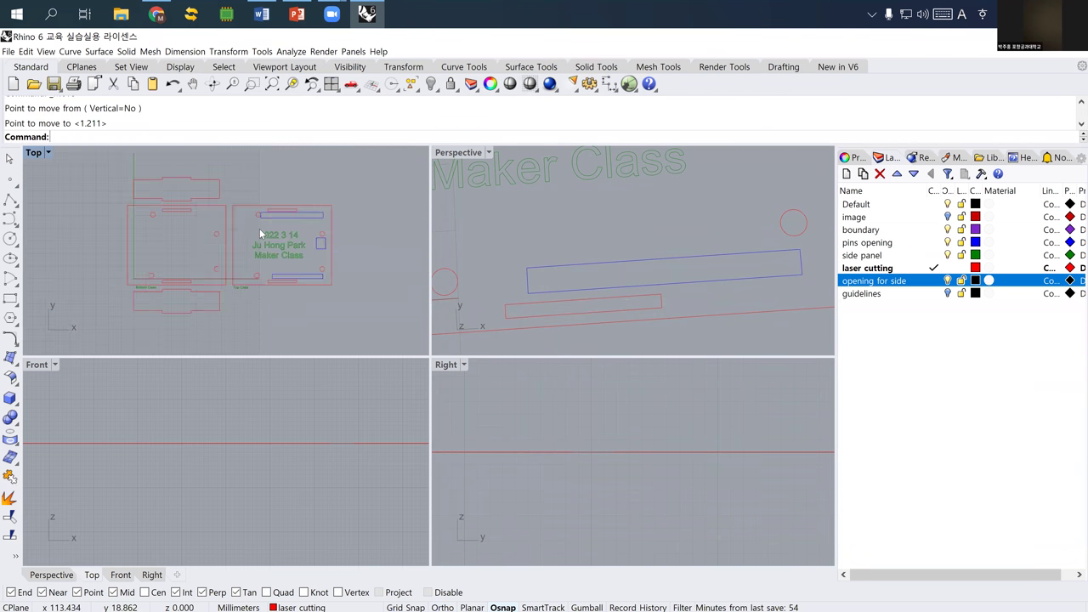
scroll(291, 196, "up", 1)
left_click(292, 199)
key("Delete")
- Select the two short slot curves on the plates' bottom edges
right_click_drag(263, 254, 358, 271)
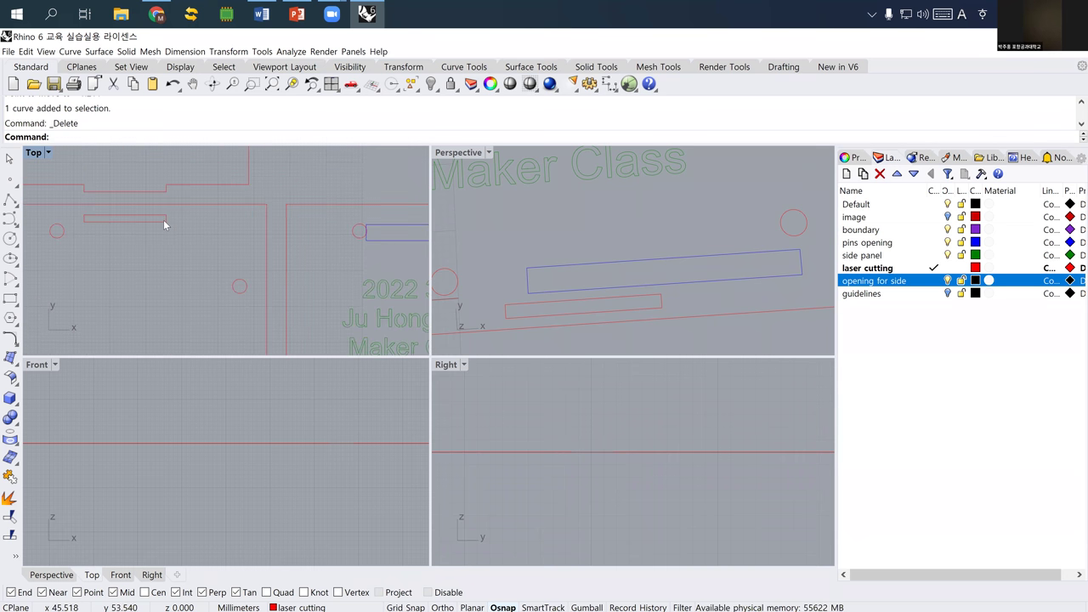
scroll(199, 250, "up", 6)
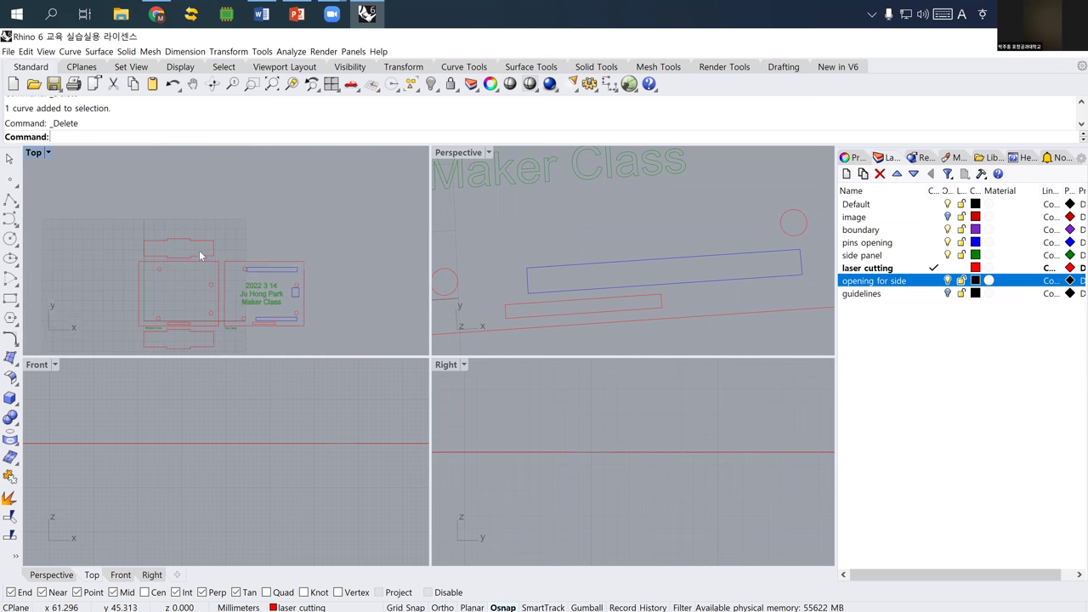
left_click(176, 315)
left_click(357, 316, "shift")
scroll(238, 284, "down", 5)
- Mirror both bottom joint slots across the plates' horizontal midline with Ortho on
type("Mirror")
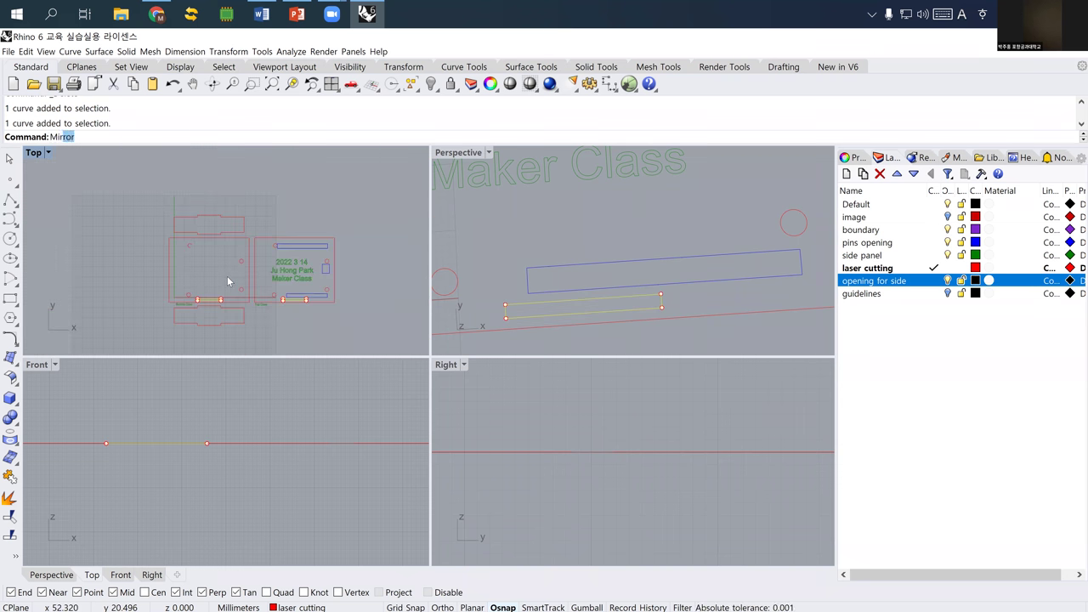
key("Return")
left_click(169, 269)
key("F8")
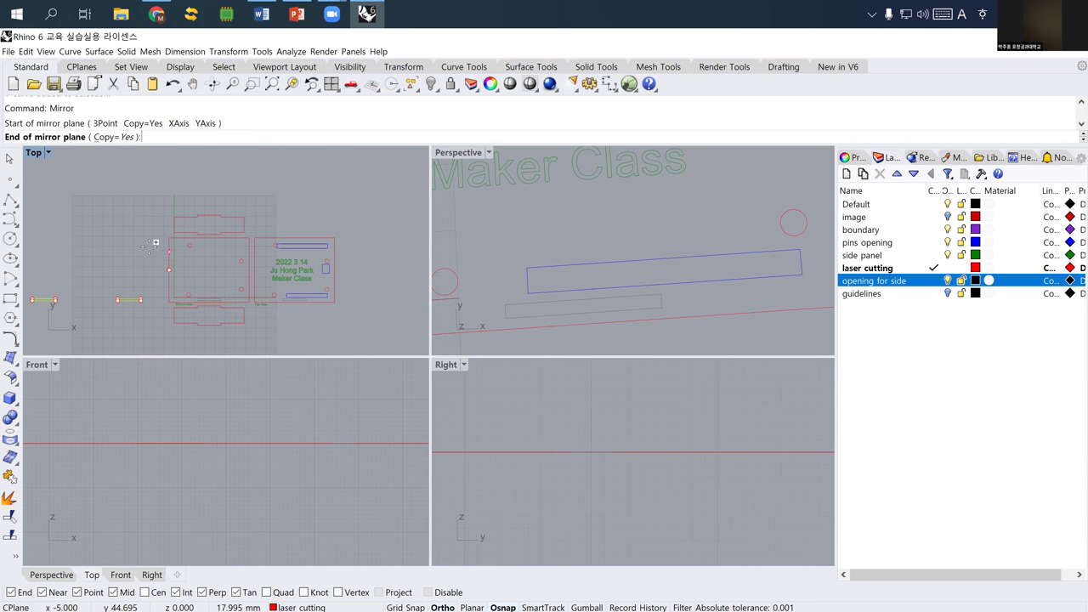
left_click(332, 200, "shift")
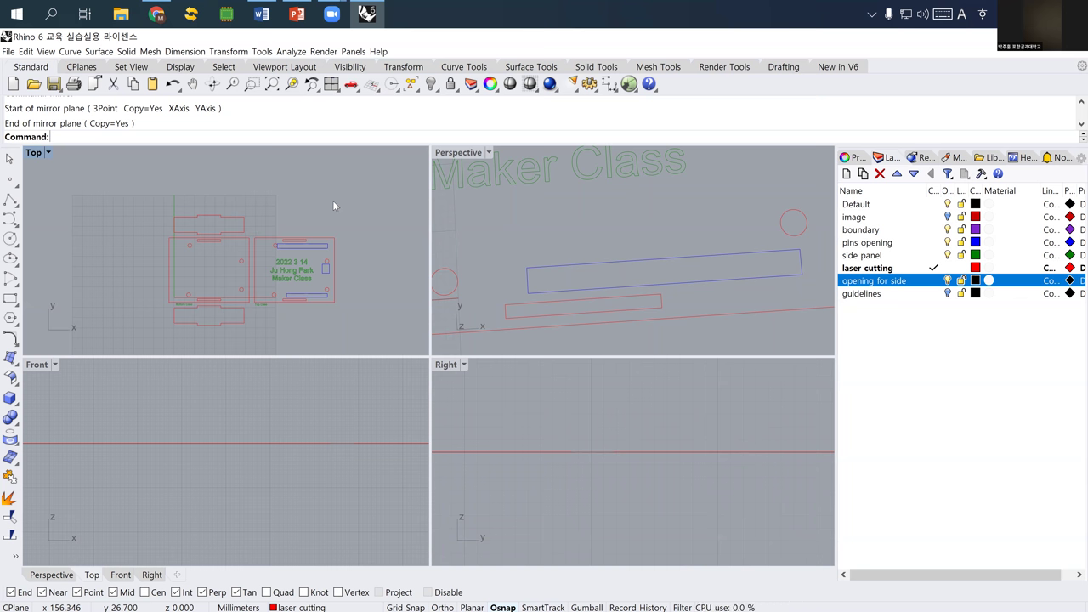
left_click(334, 241)
scroll(335, 241, "up", 4)
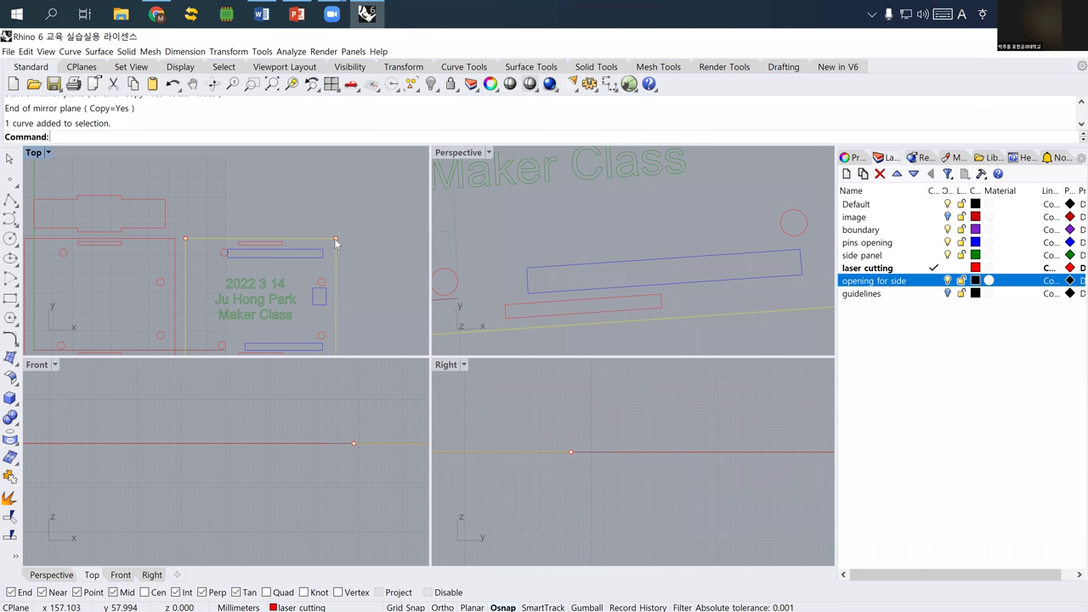
scroll(263, 235, "up", 5)
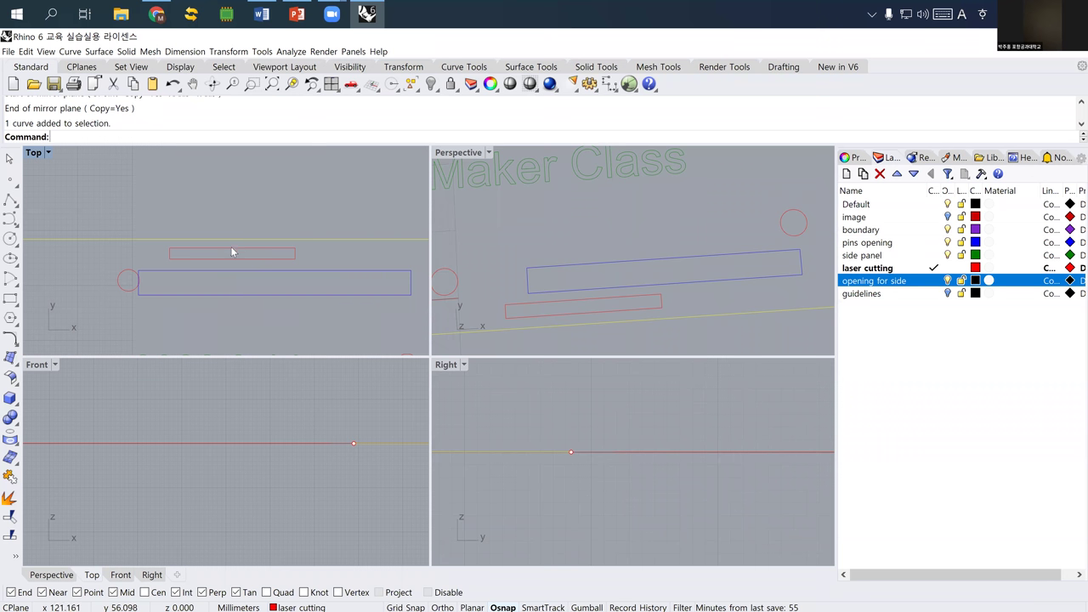
scroll(219, 252, "down", 4)
scroll(230, 243, "down", 4)
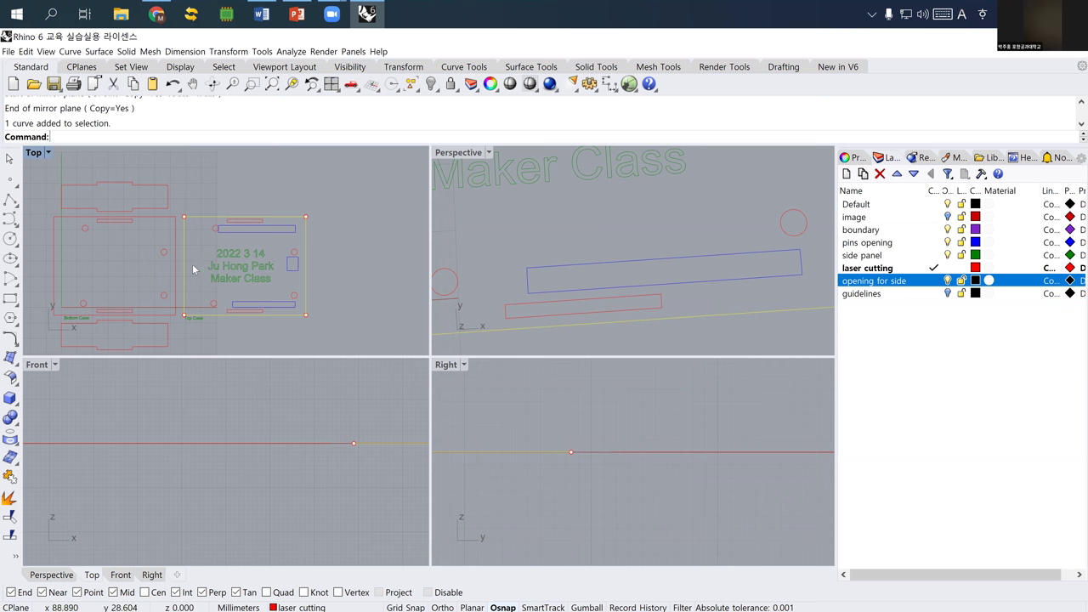
- Draw a circle centred on the Top Case plate around the engraved text, and select it
left_click(10, 239)
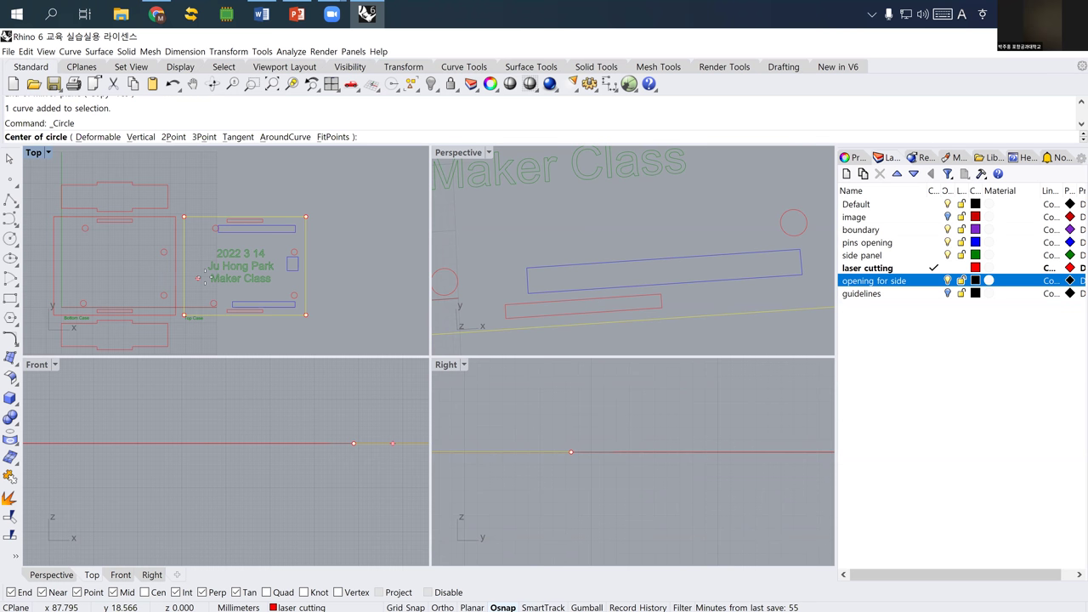
left_click(242, 266)
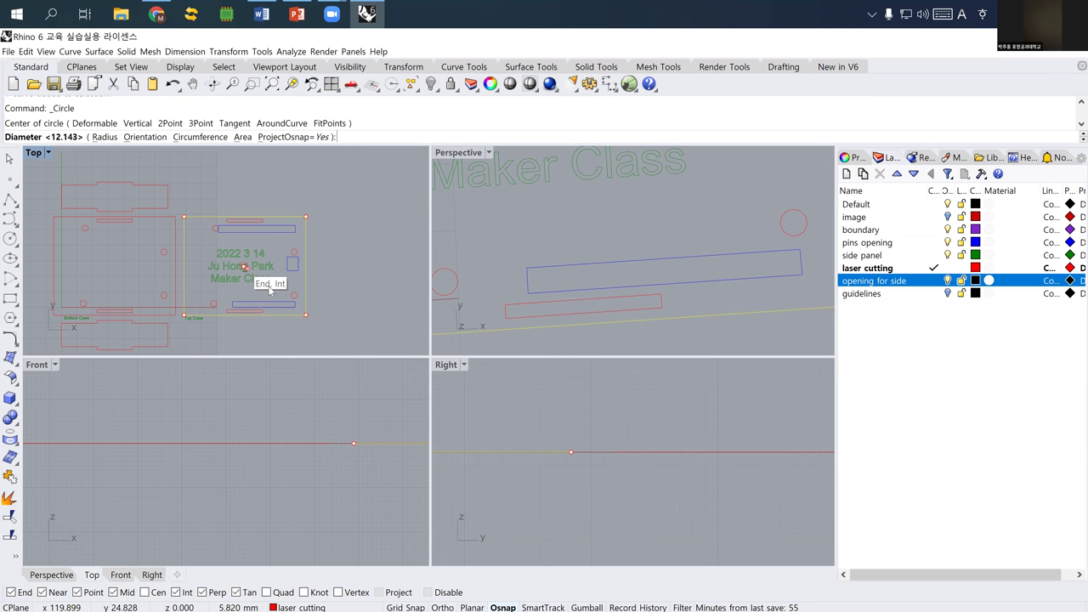
left_click(326, 288)
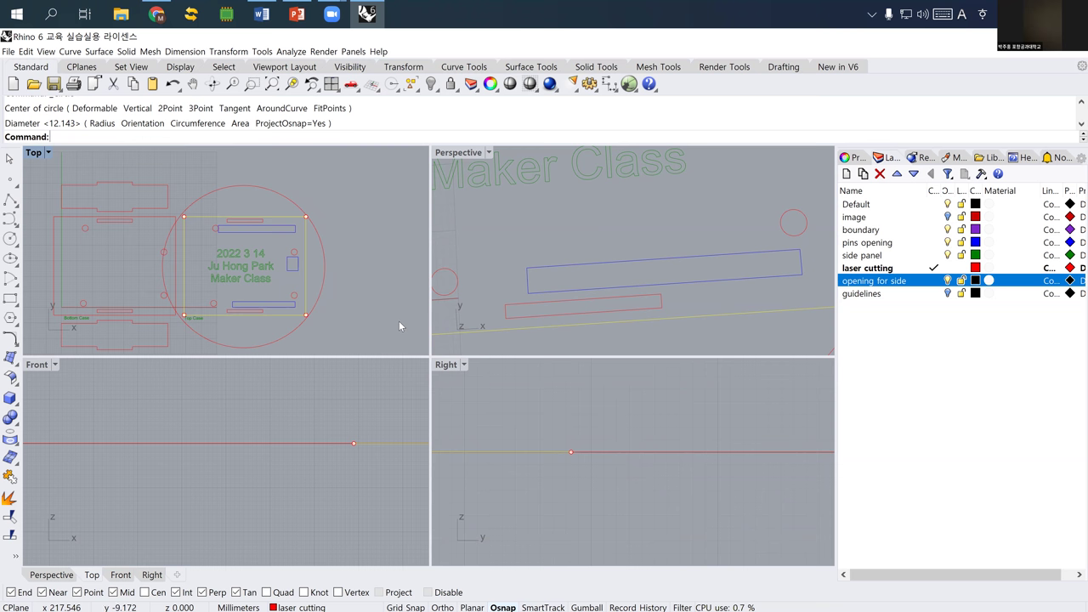
left_click(324, 250)
left_click(324, 250)
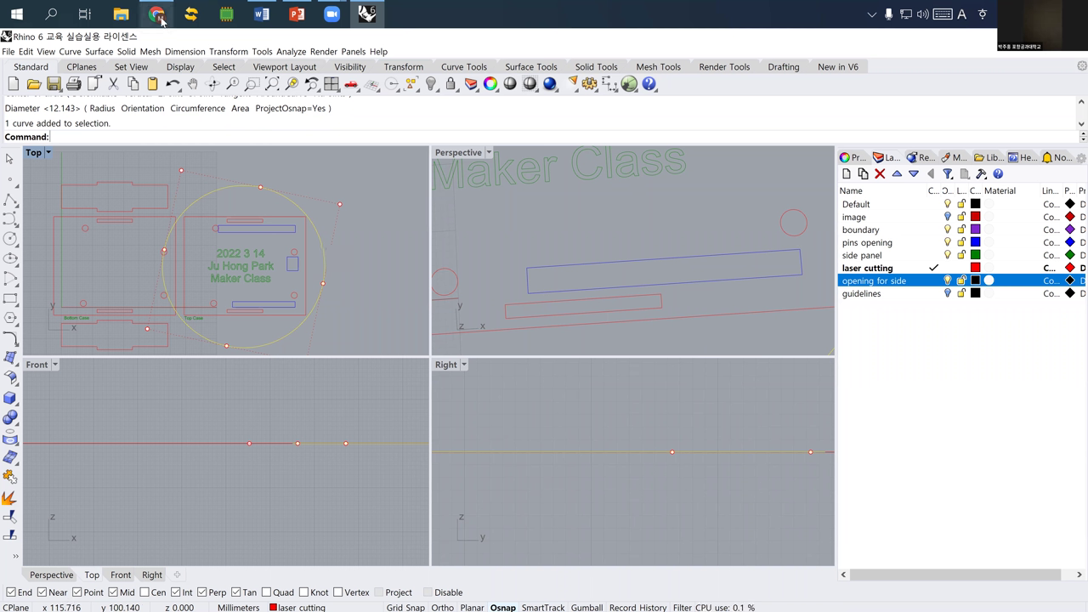
- Search Google Images in Chrome for 'creative arduino case design'
key("alt+Tab")
triple_click(195, 107)
type("cr")
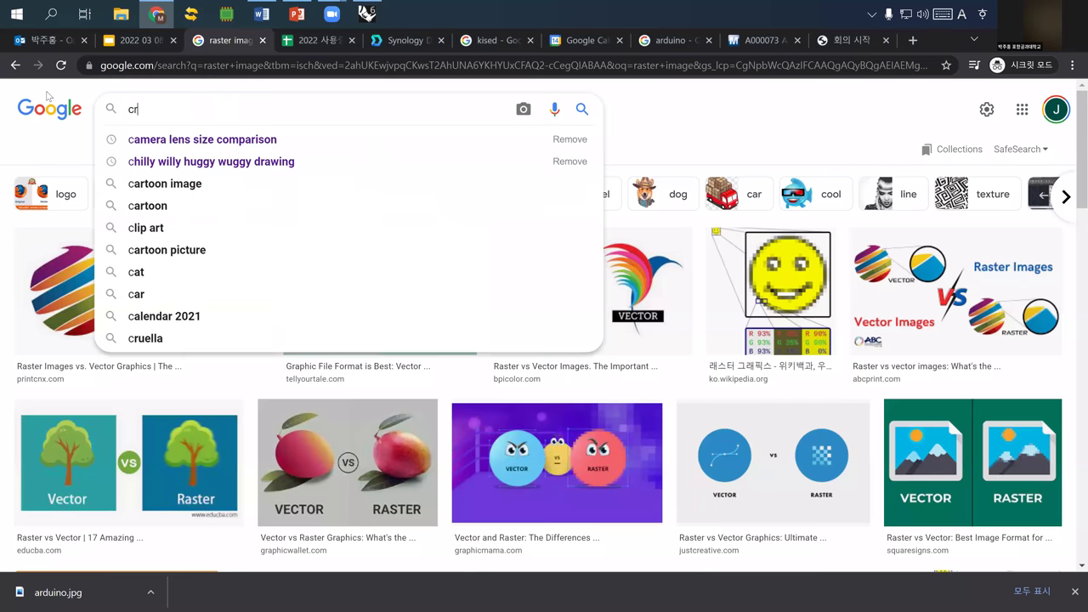
type("eative")
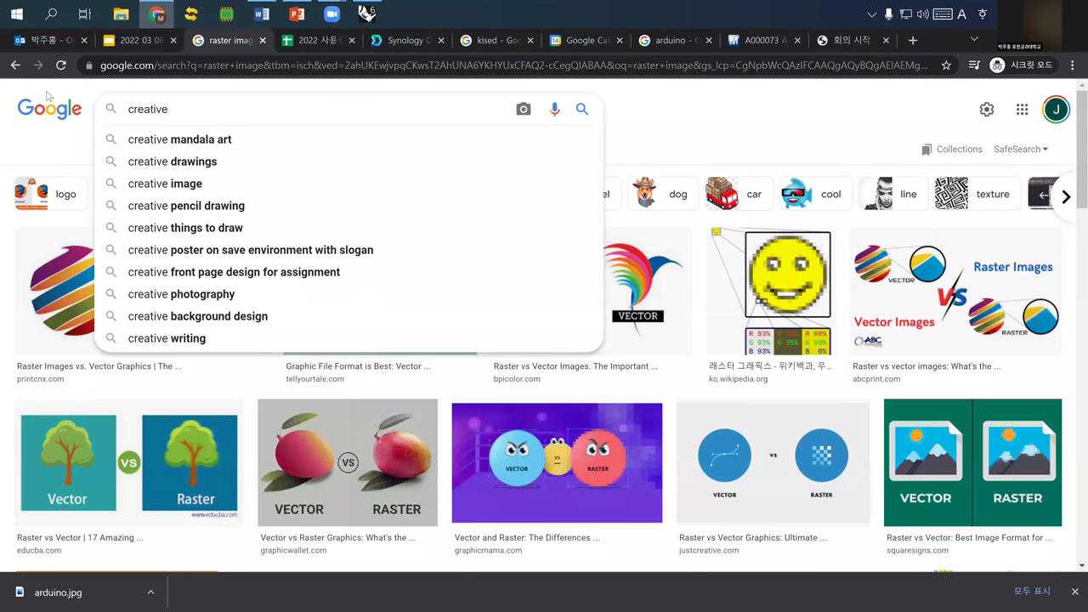
type(" arduino case ")
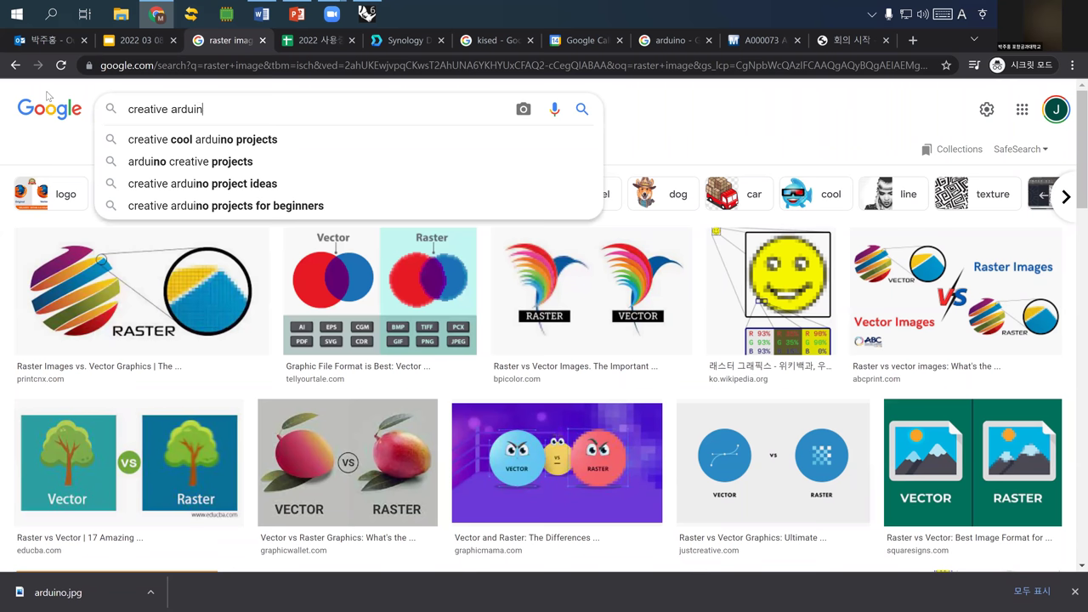
type("design")
key("Return")
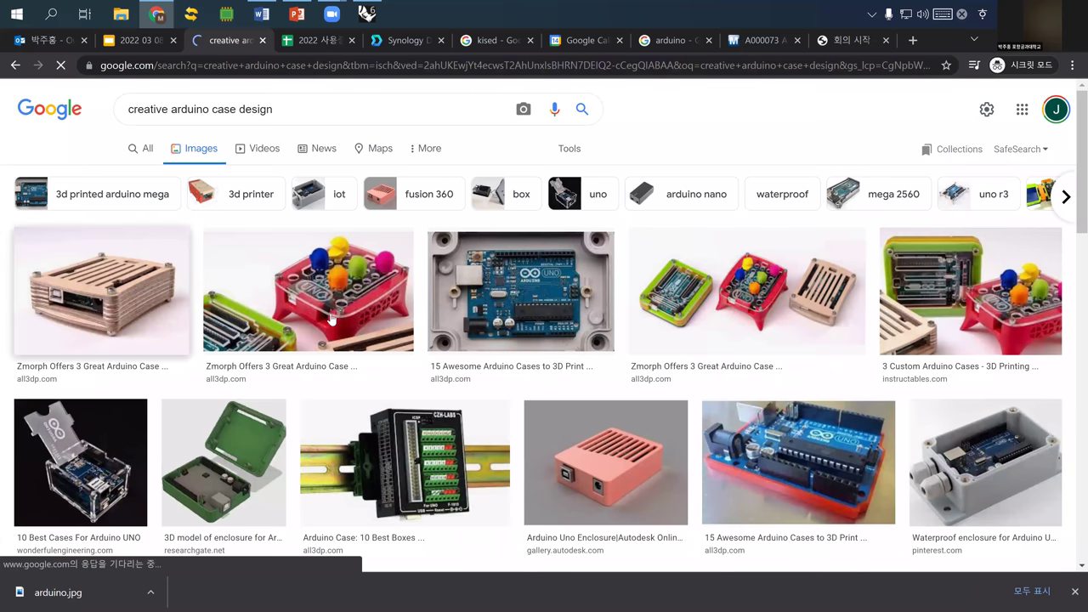
- Open the Zmorph Arduino case preview and scroll down through the results
left_click(357, 267)
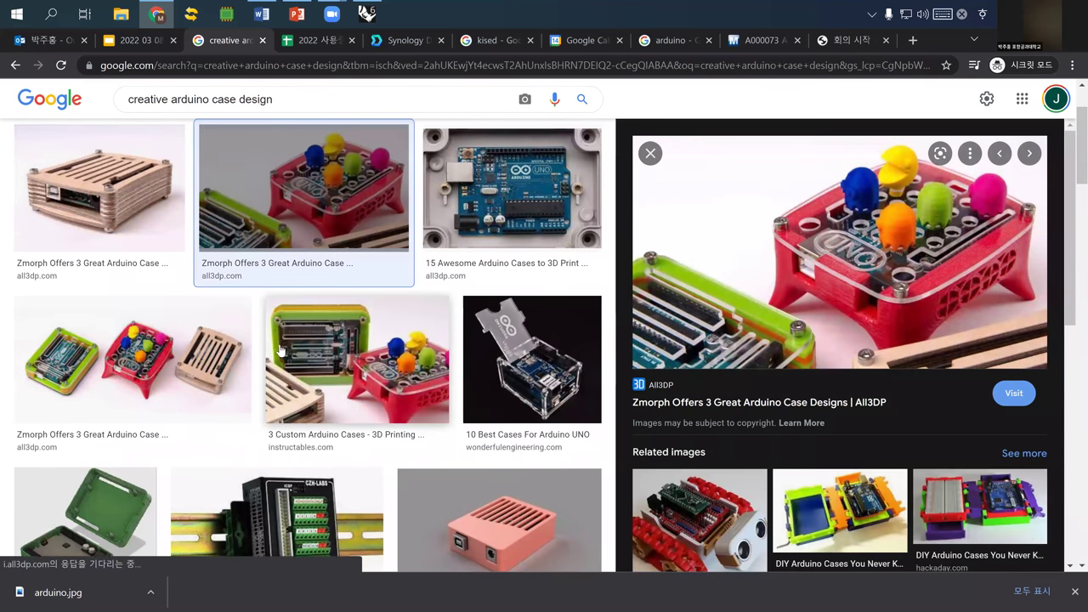
scroll(374, 368, "down", 2)
scroll(384, 368, "down", 3)
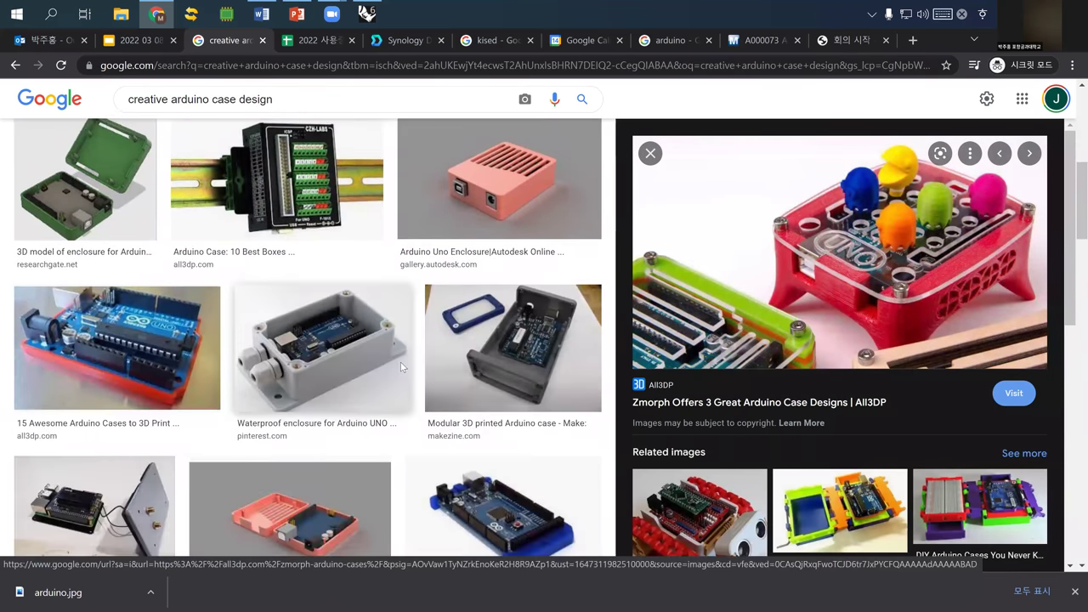
scroll(393, 367, "down", 4)
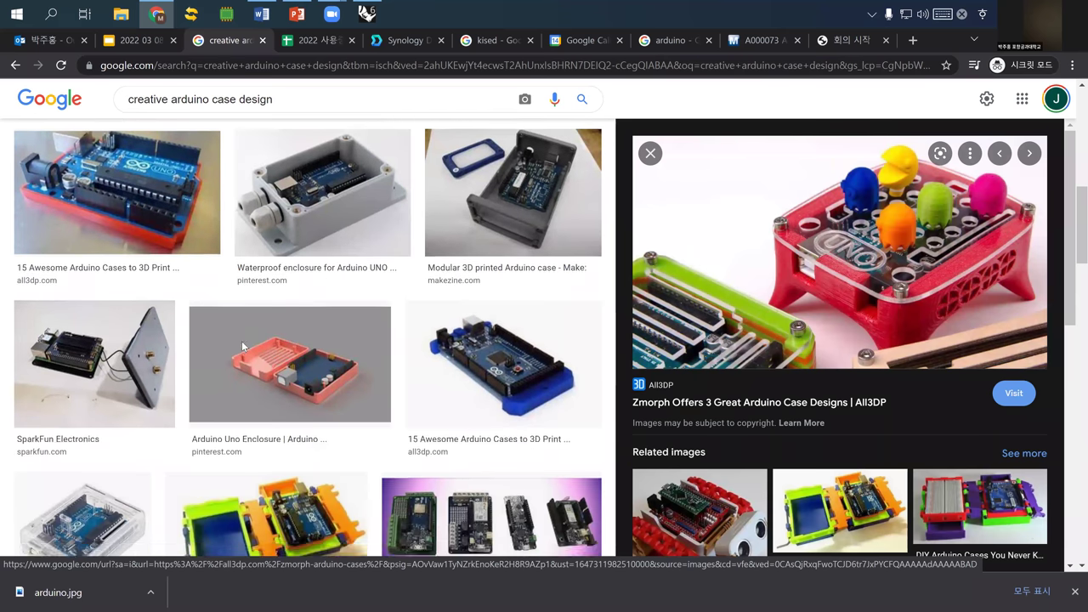
scroll(338, 374, "down", 8)
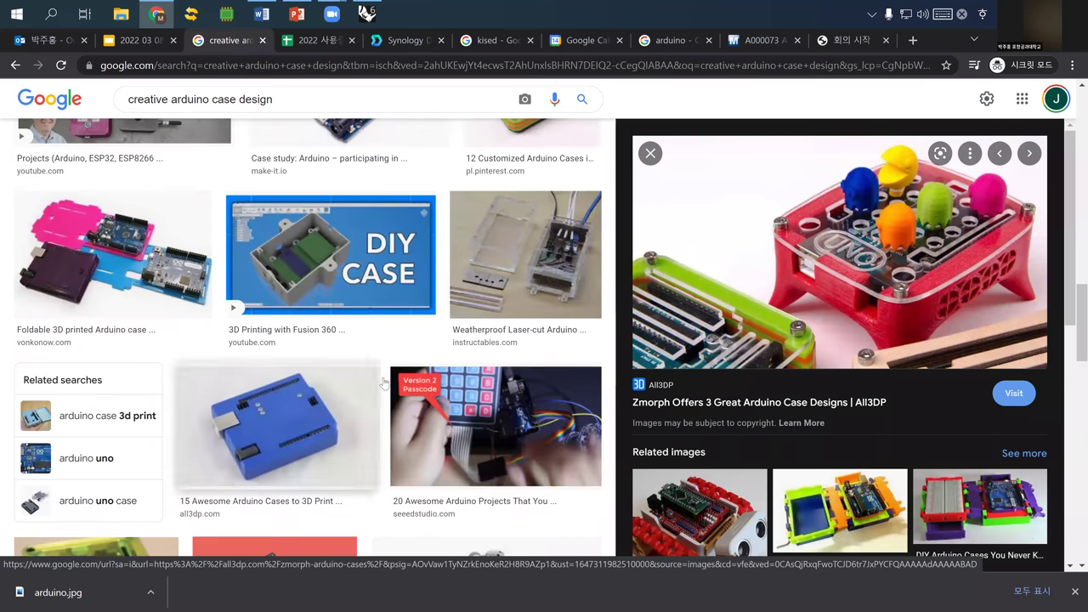
scroll(367, 376, "down", 5)
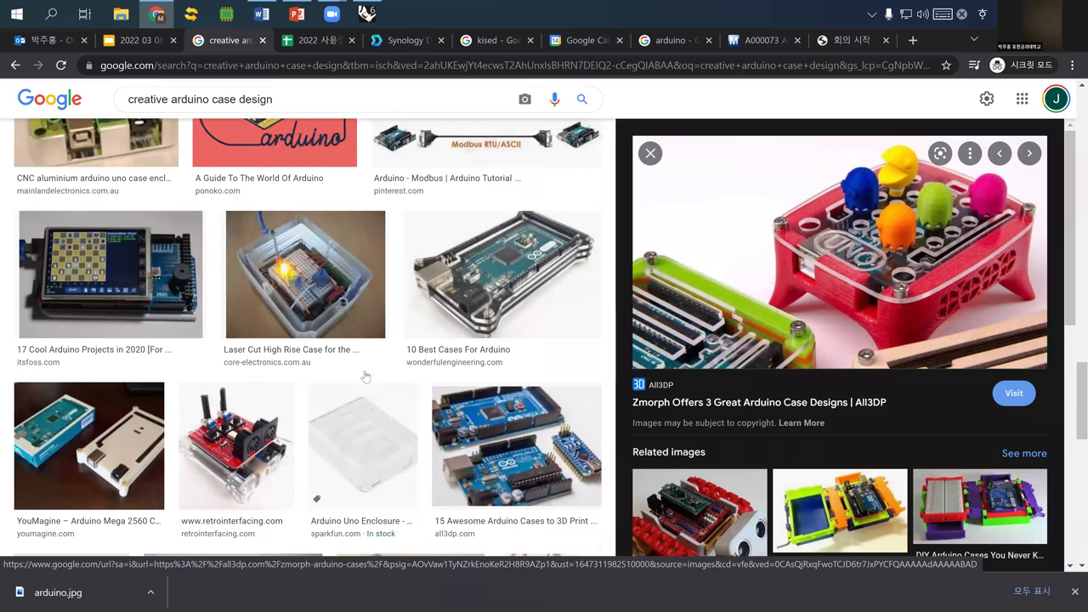
scroll(364, 375, "down", 3)
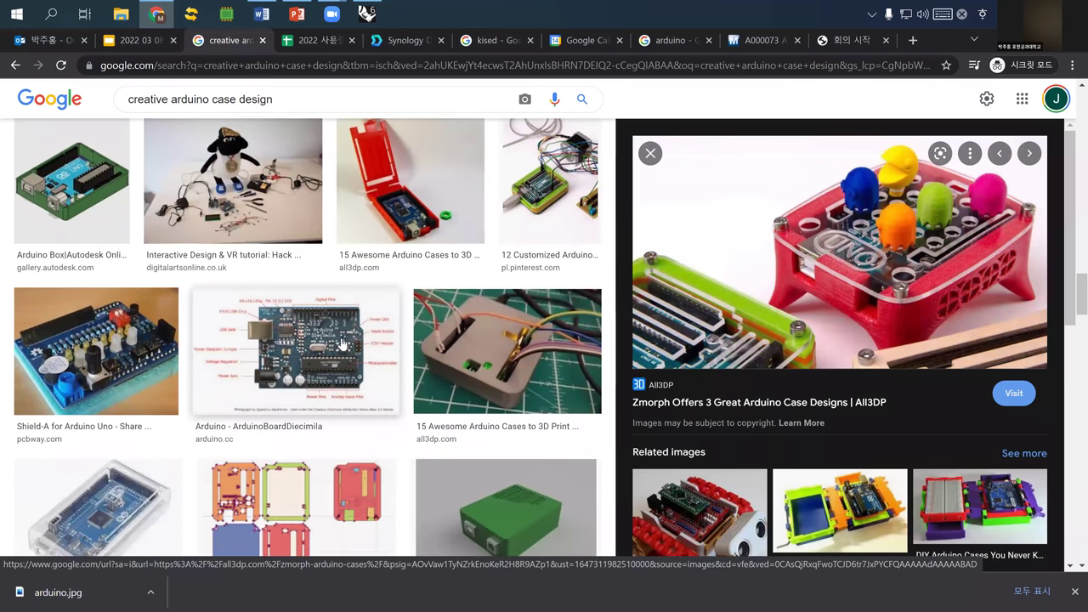
scroll(357, 353, "down", 3)
scroll(378, 367, "down", 5)
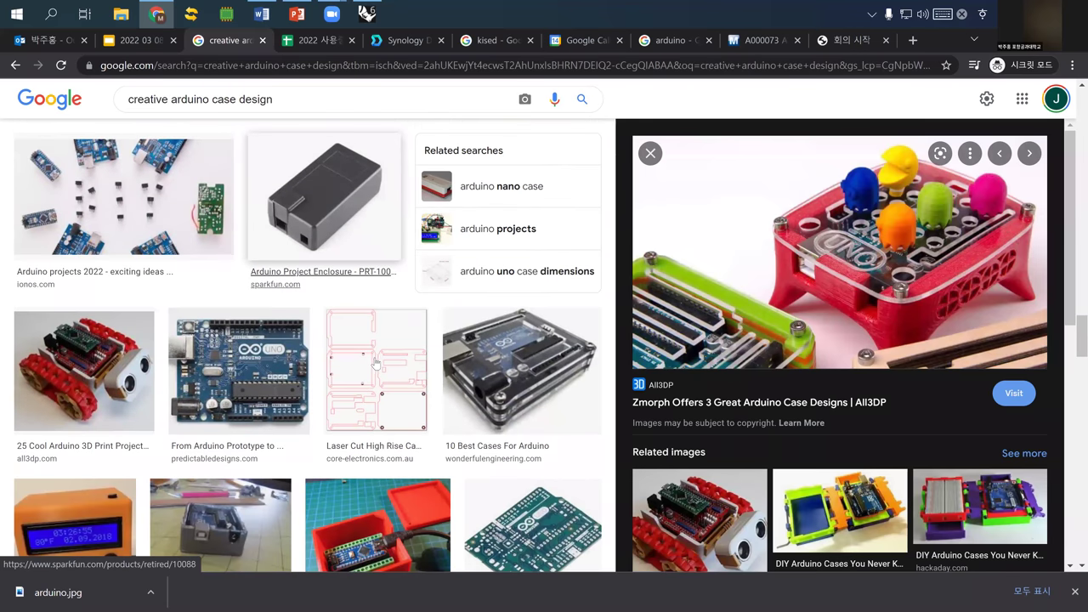
scroll(374, 365, "down", 5)
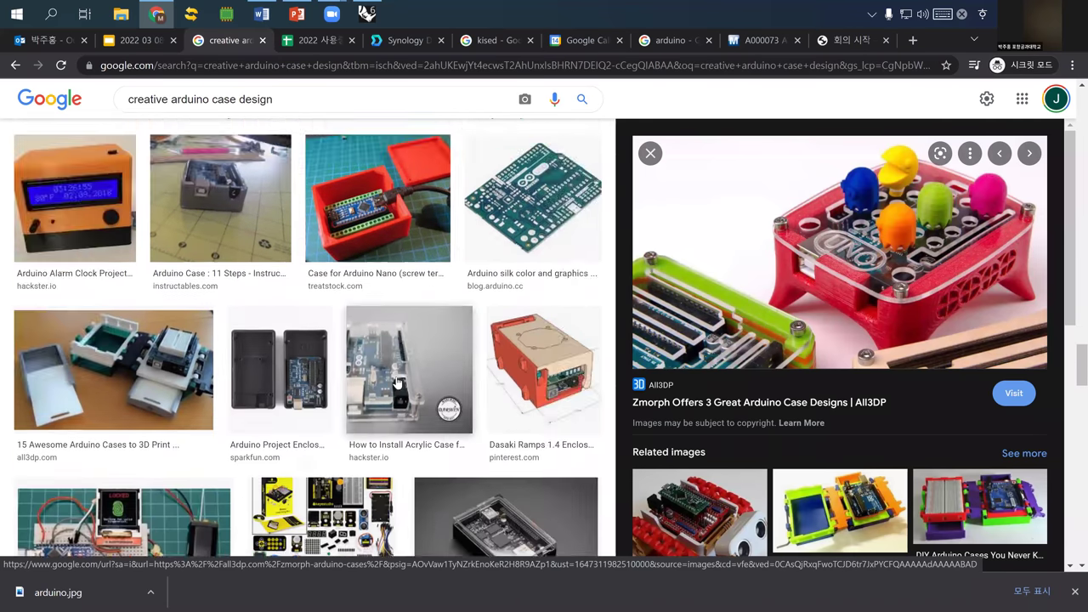
scroll(393, 383, "down", 7)
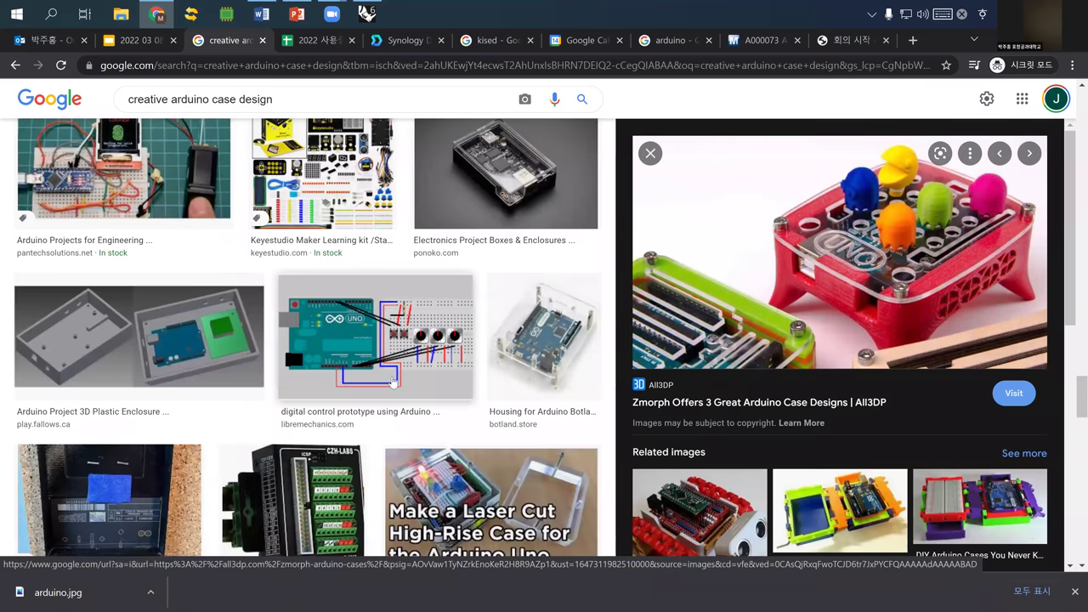
scroll(397, 374, "down", 3)
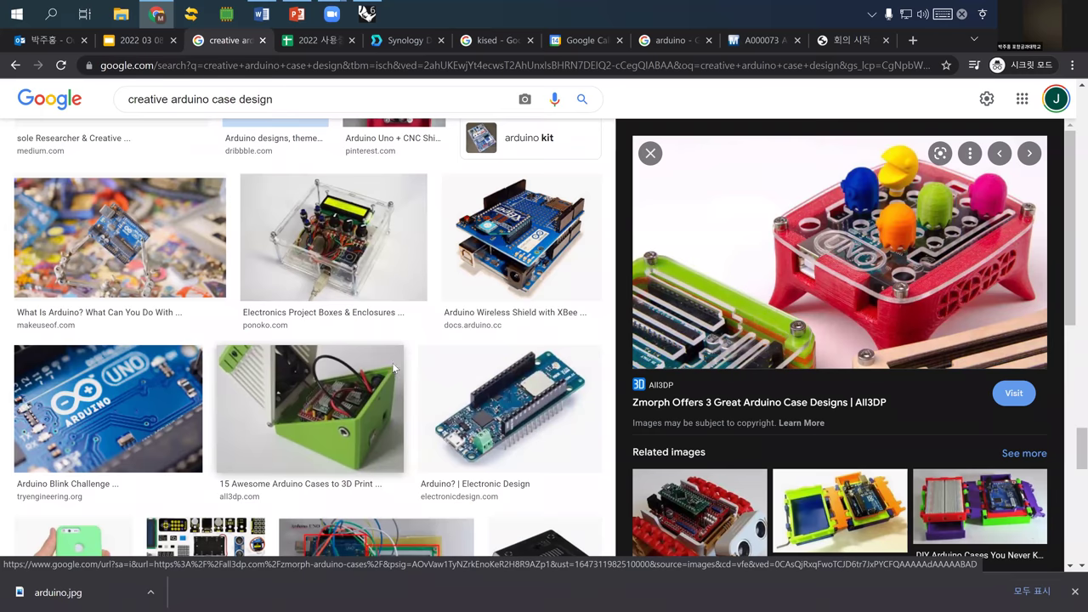
scroll(393, 367, "down", 3)
scroll(393, 367, "down", 4)
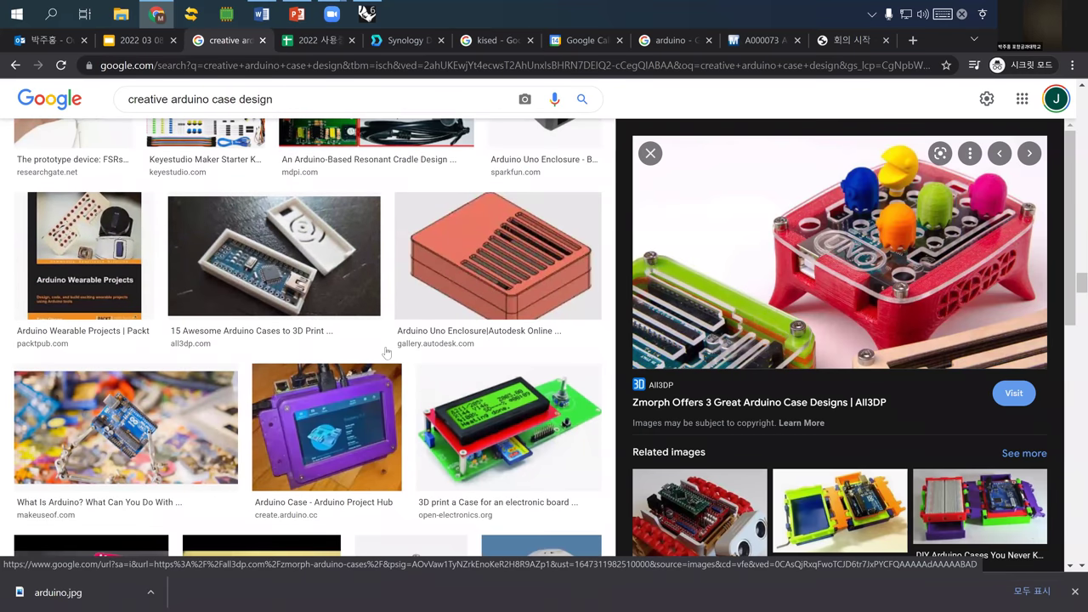
scroll(387, 346, "down", 4)
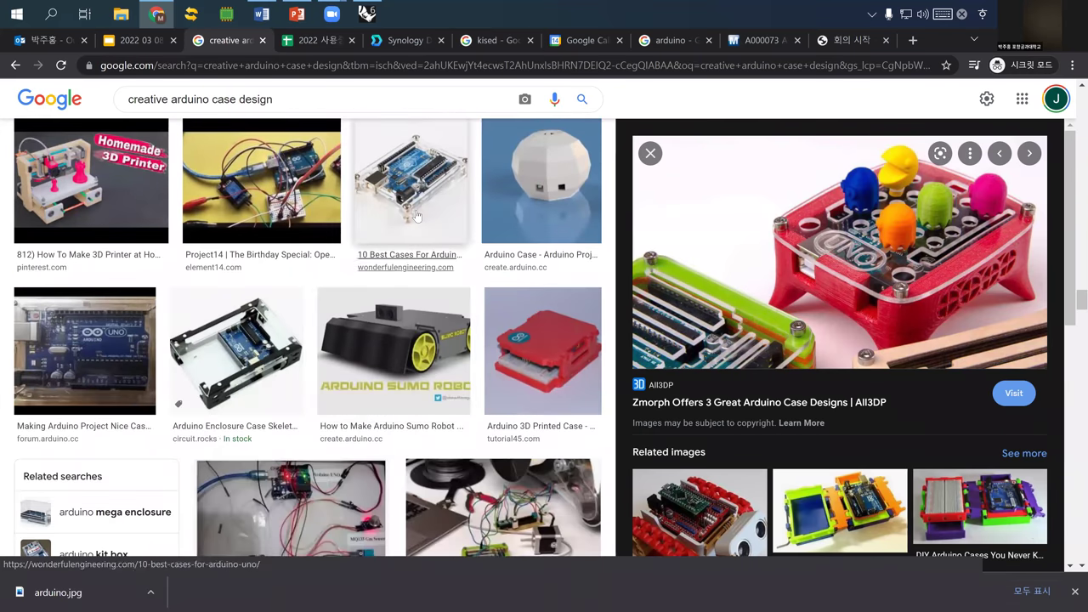
- Preview the clear acrylic case from '10 Best Cases For Arduino UNO' and scroll the results grid
left_click(416, 216)
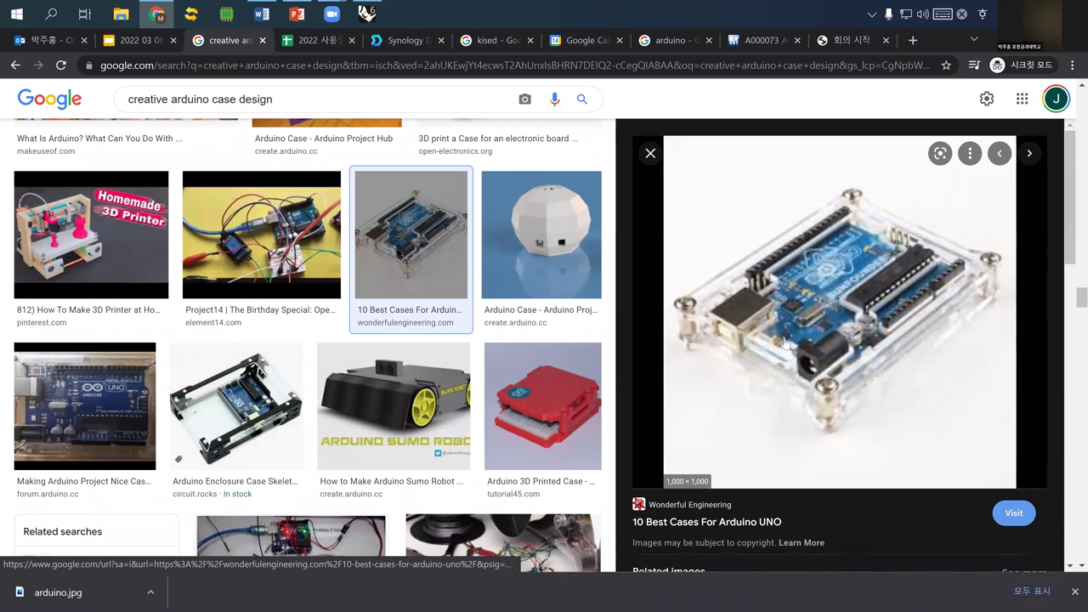
scroll(815, 333, "down", 3)
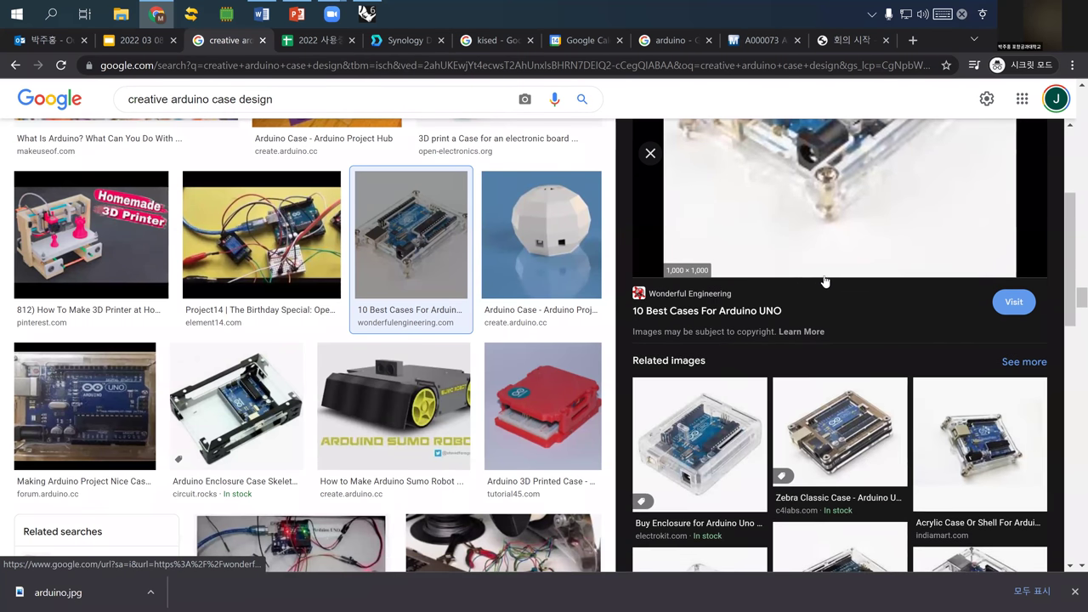
scroll(808, 285, "up", 2)
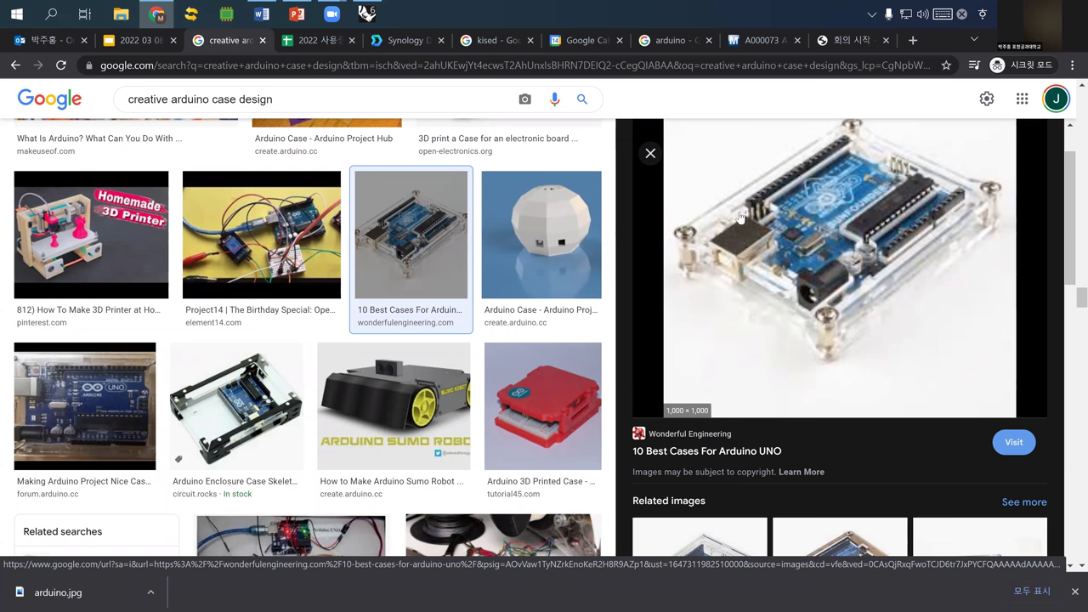
scroll(436, 286, "down", 1)
scroll(440, 284, "down", 5)
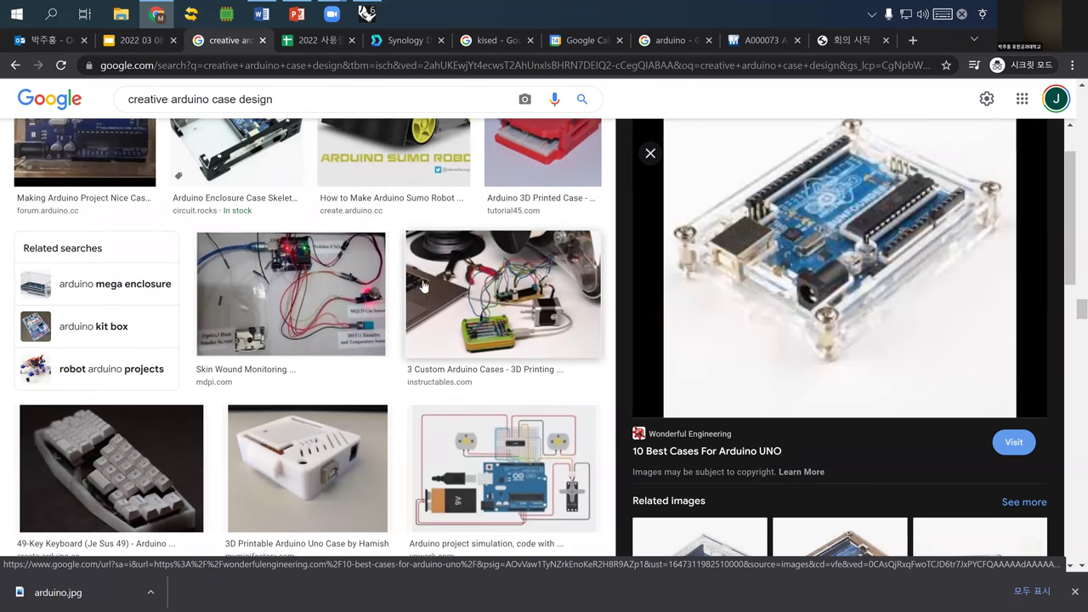
scroll(414, 286, "down", 4)
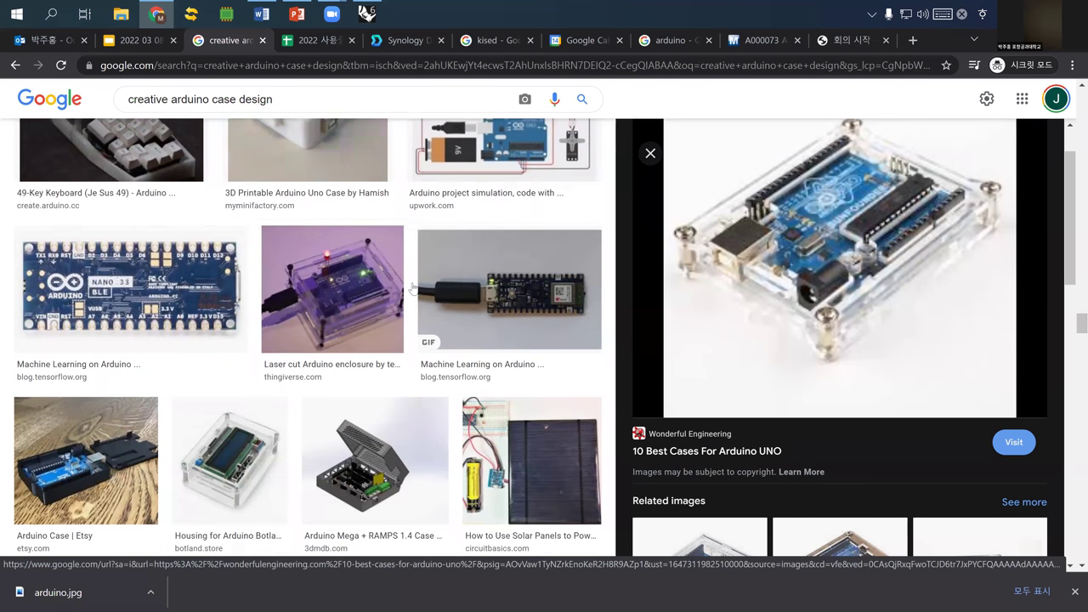
scroll(414, 289, "down", 4)
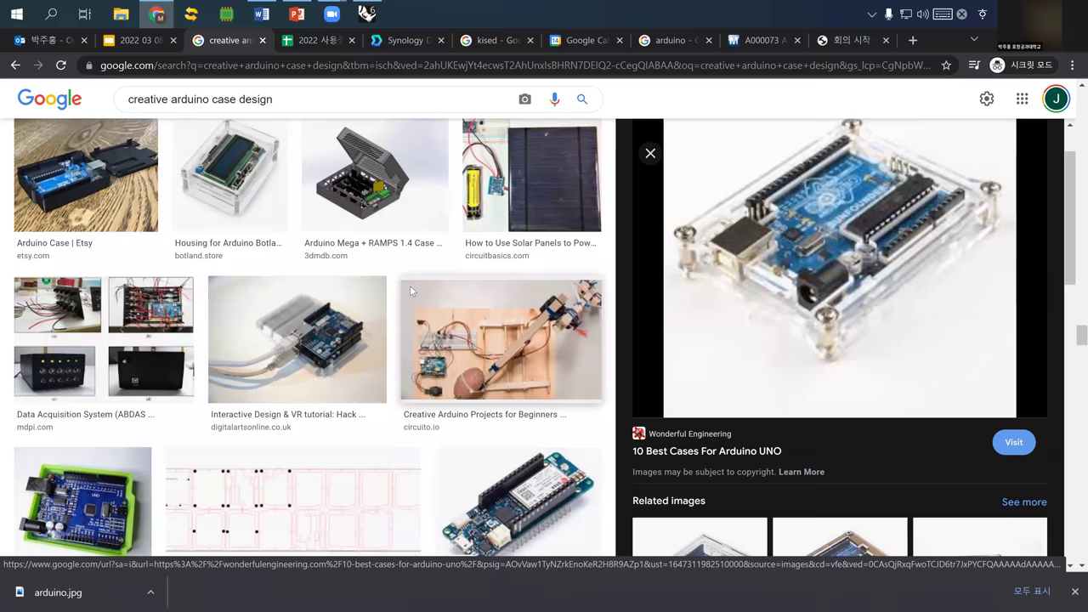
scroll(407, 289, "down", 6)
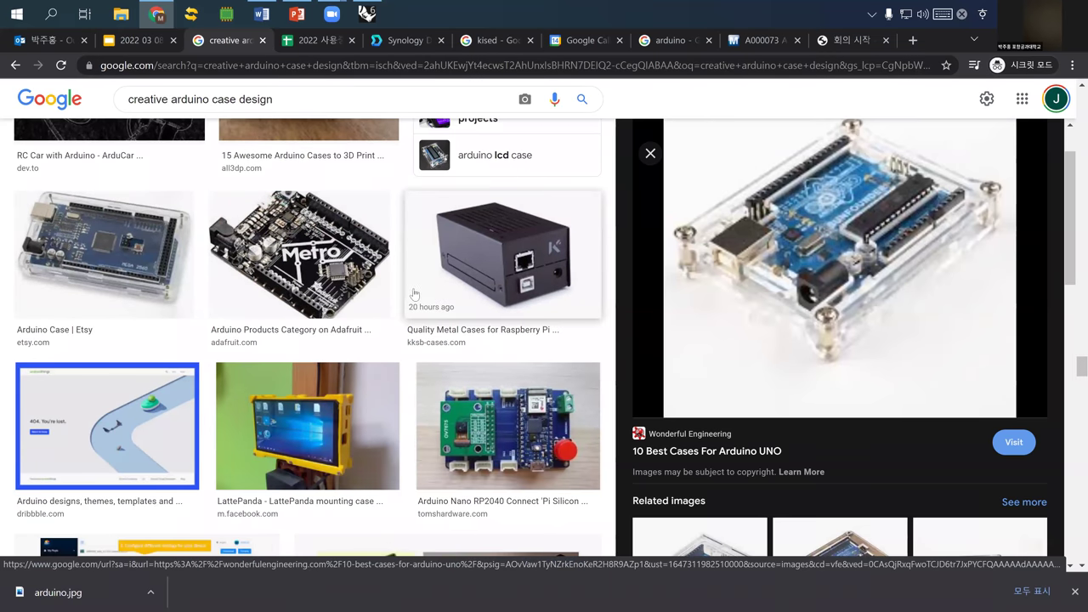
scroll(412, 294, "down", 3)
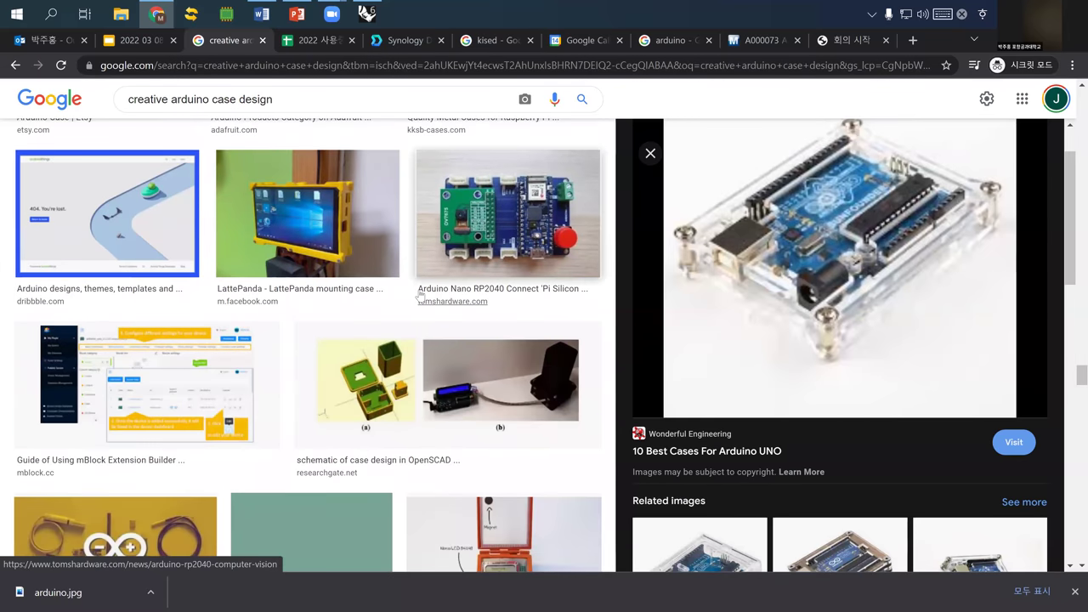
scroll(420, 294, "down", 4)
scroll(426, 290, "down", 1)
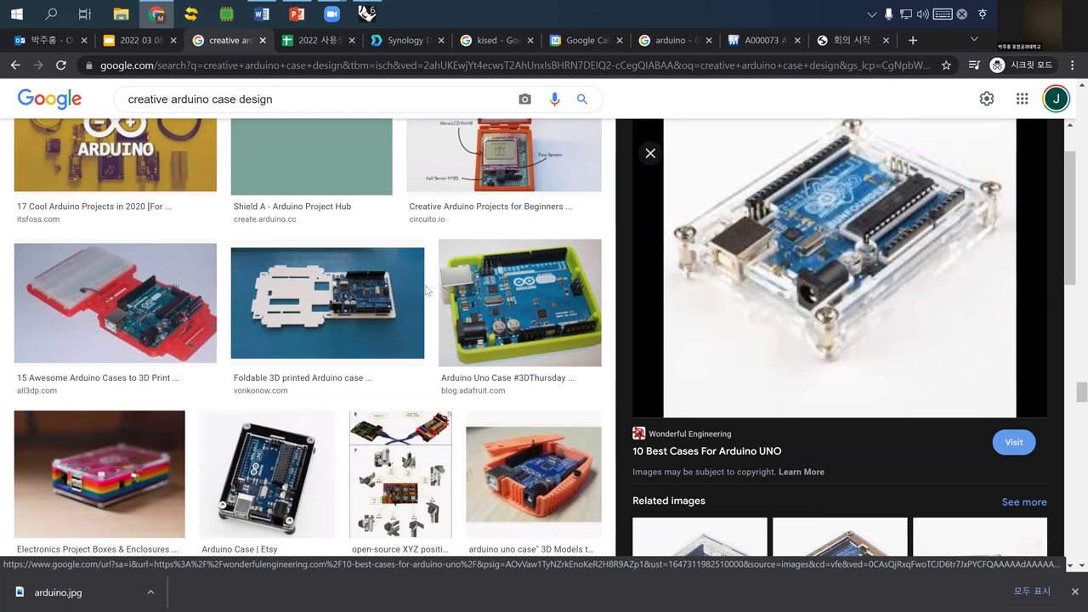
- Preview the Etsy Arduino Case image, then open its related Amazon Arduino case image
left_click(273, 456)
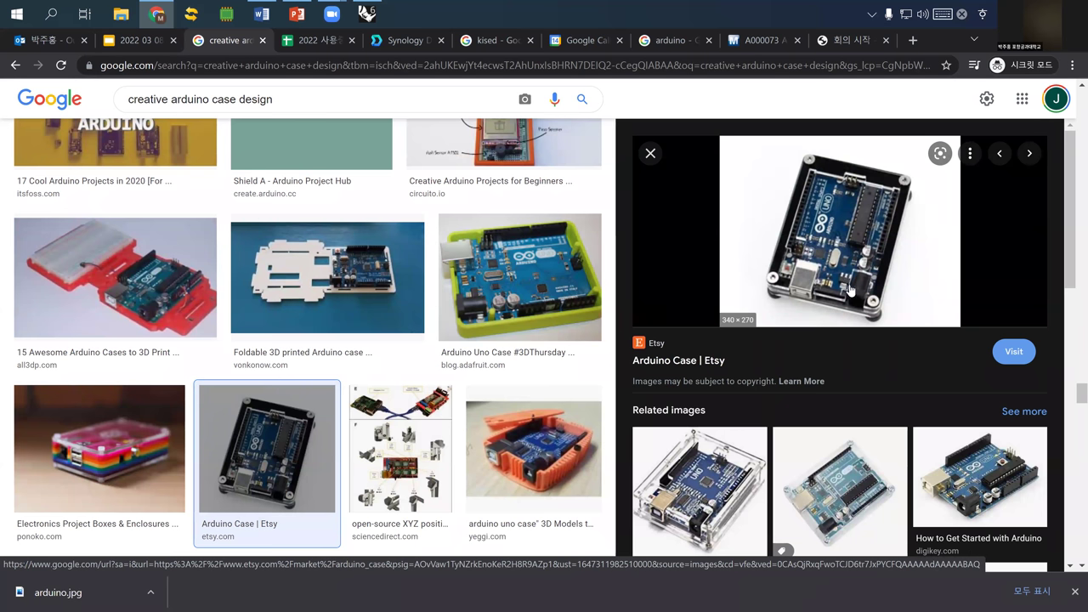
scroll(736, 347, "down", 1)
left_click(699, 450)
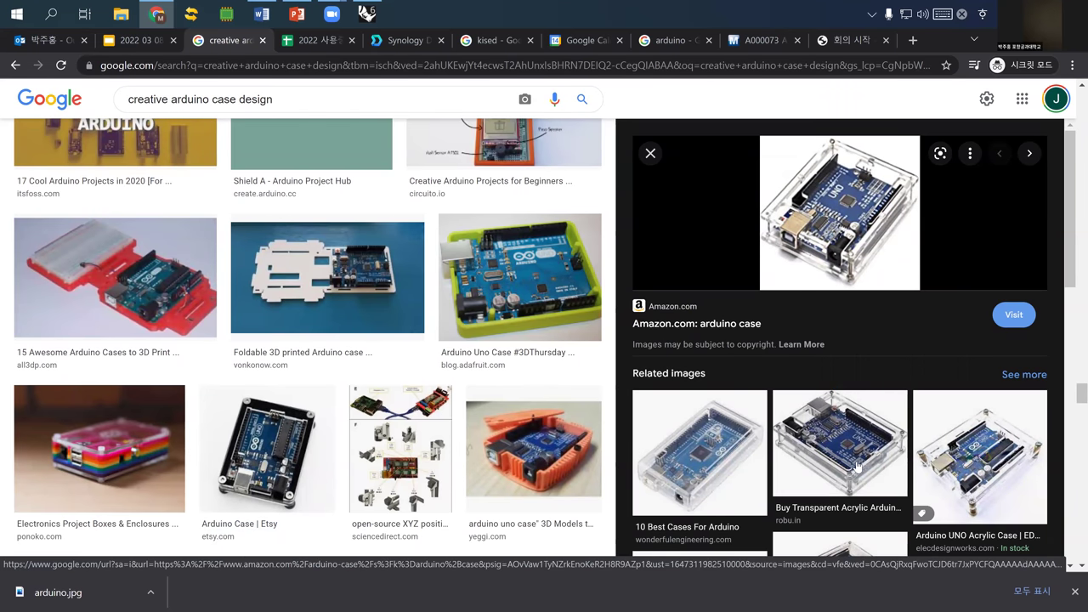
scroll(895, 442, "down", 2)
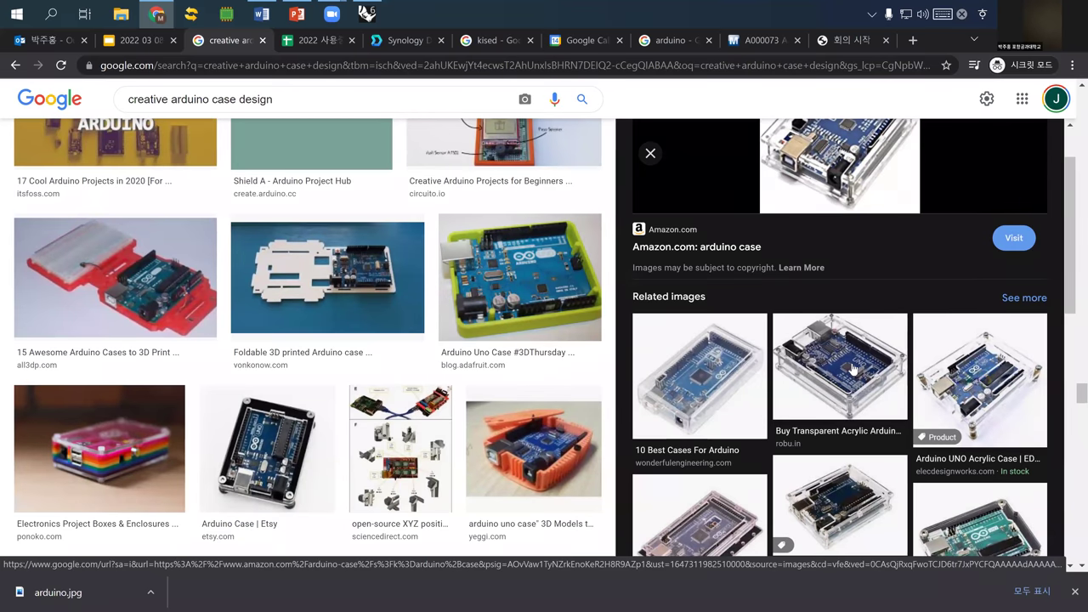
scroll(811, 364, "down", 3)
- Open the layered black acrylic case image and browse its related Arduino Mega 2560 case images
left_click(816, 425)
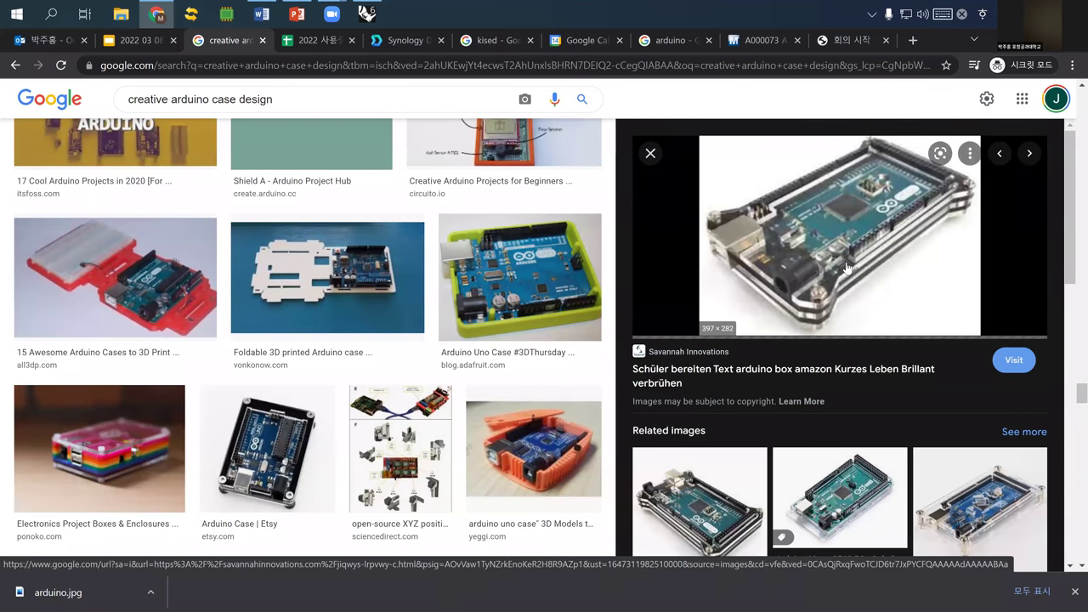
scroll(803, 267, "down", 3)
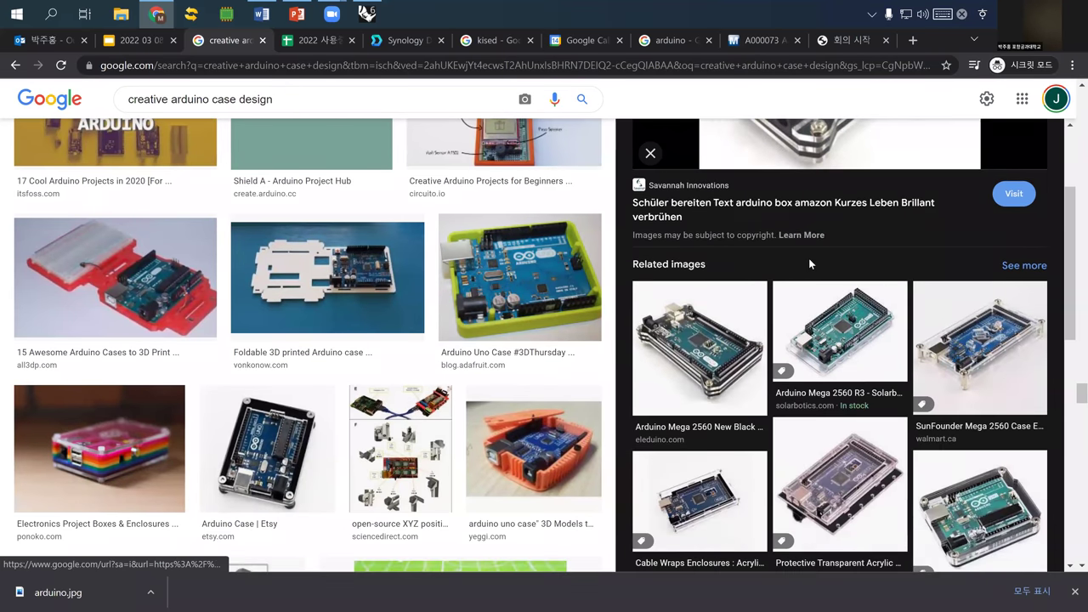
scroll(809, 266, "down", 1)
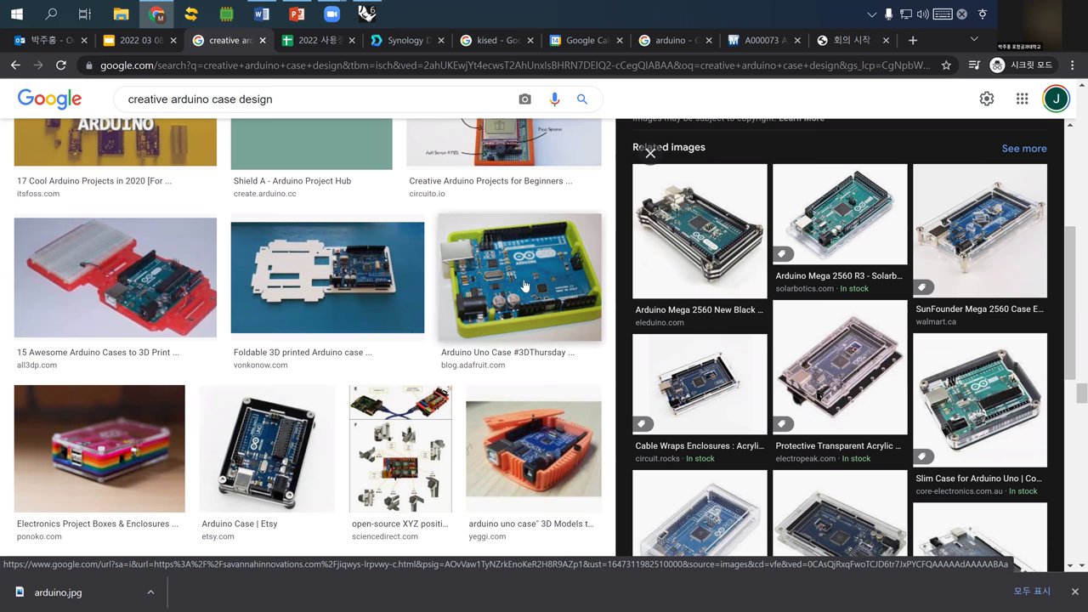
scroll(526, 287, "down", 2)
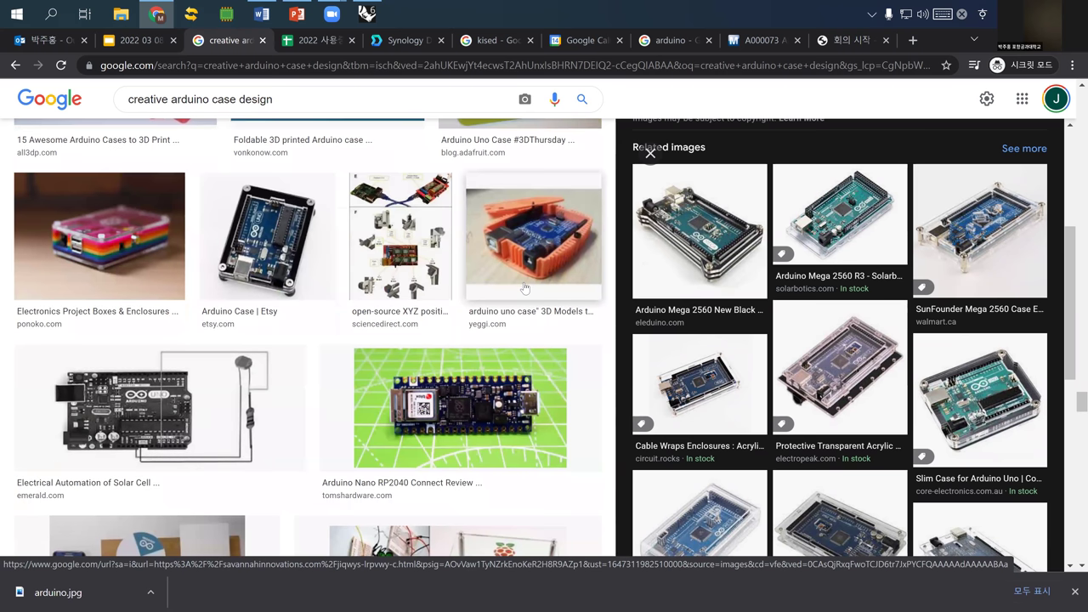
scroll(526, 287, "down", 5)
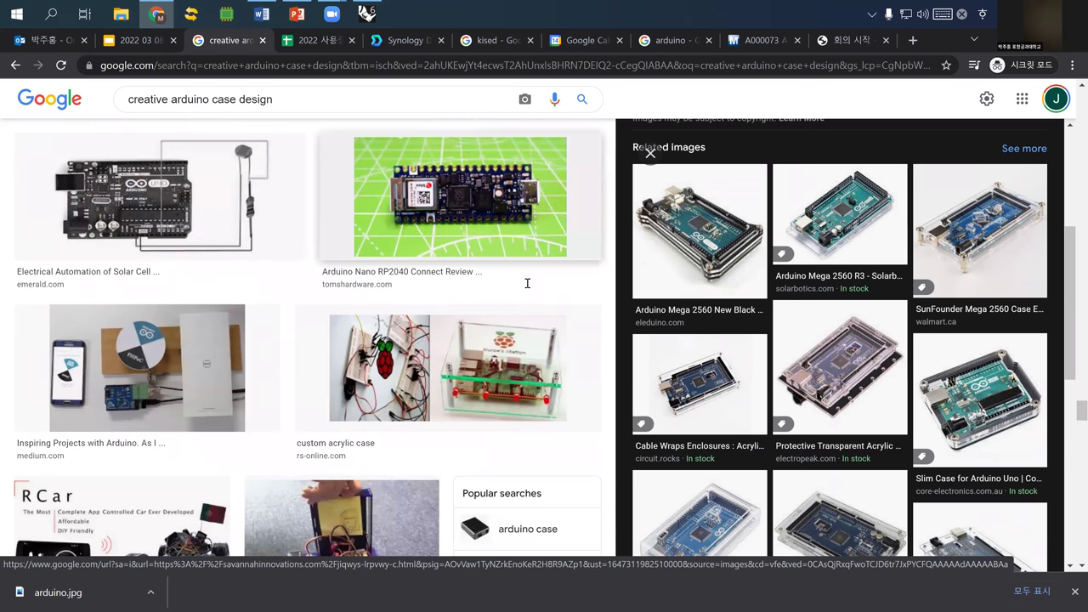
scroll(527, 287, "down", 1)
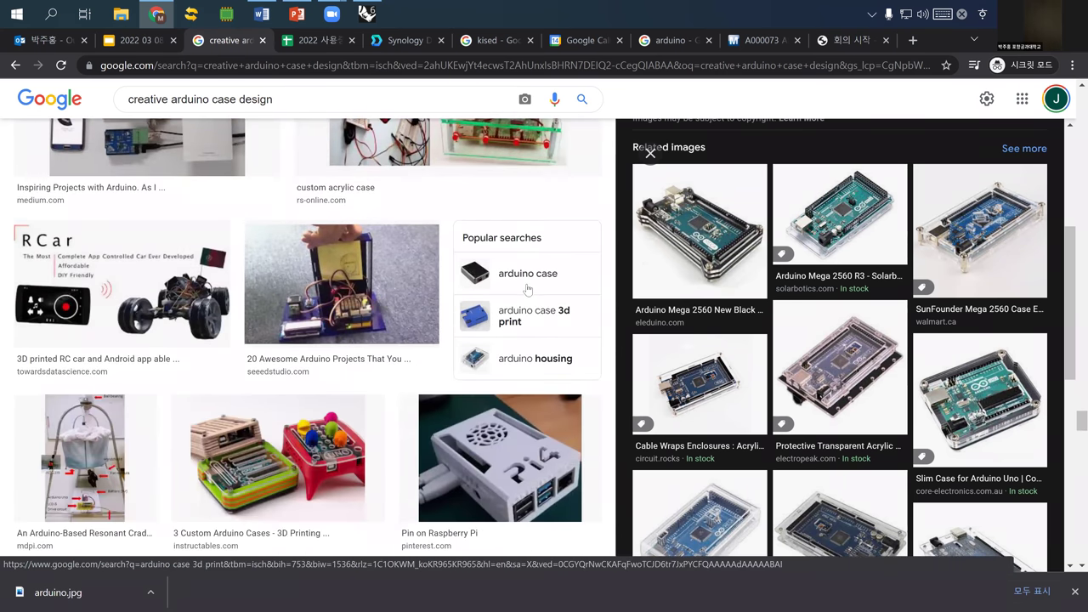
scroll(526, 289, "down", 2)
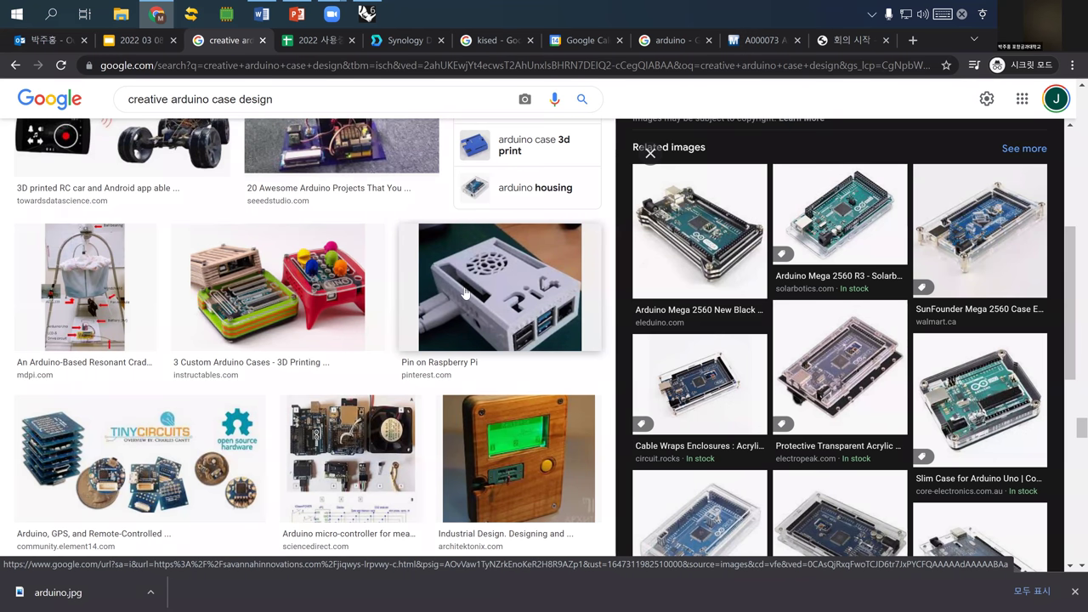
scroll(464, 293, "down", 3)
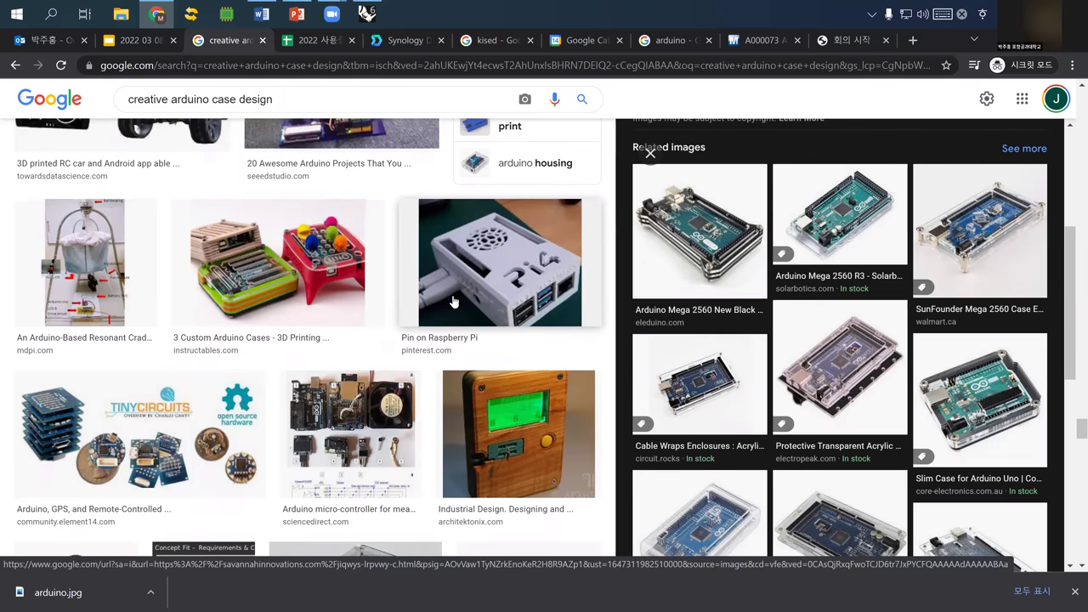
scroll(455, 298, "down", 7)
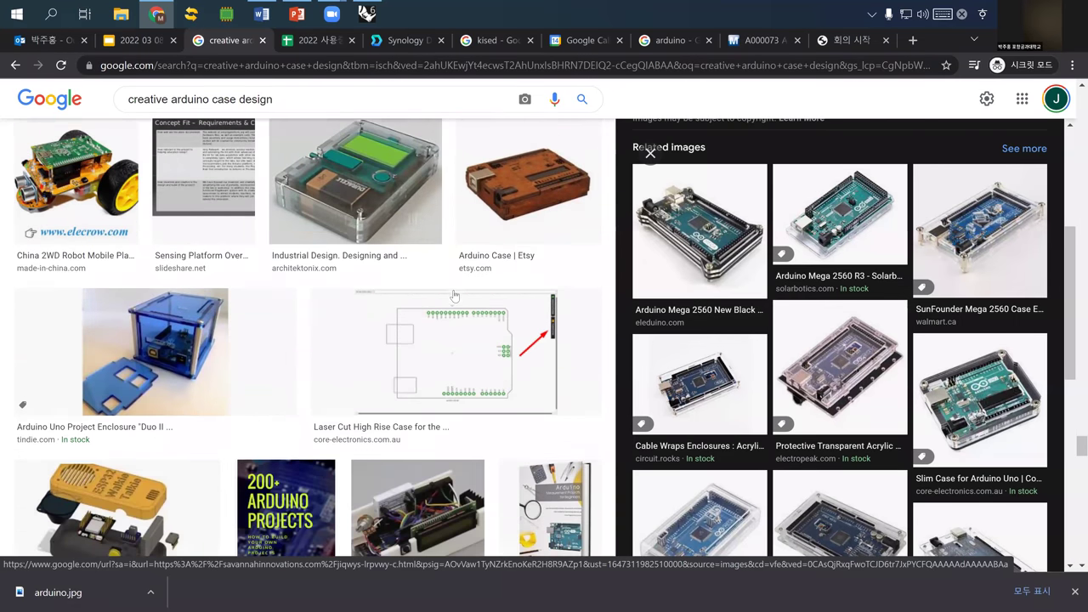
scroll(455, 296, "down", 4)
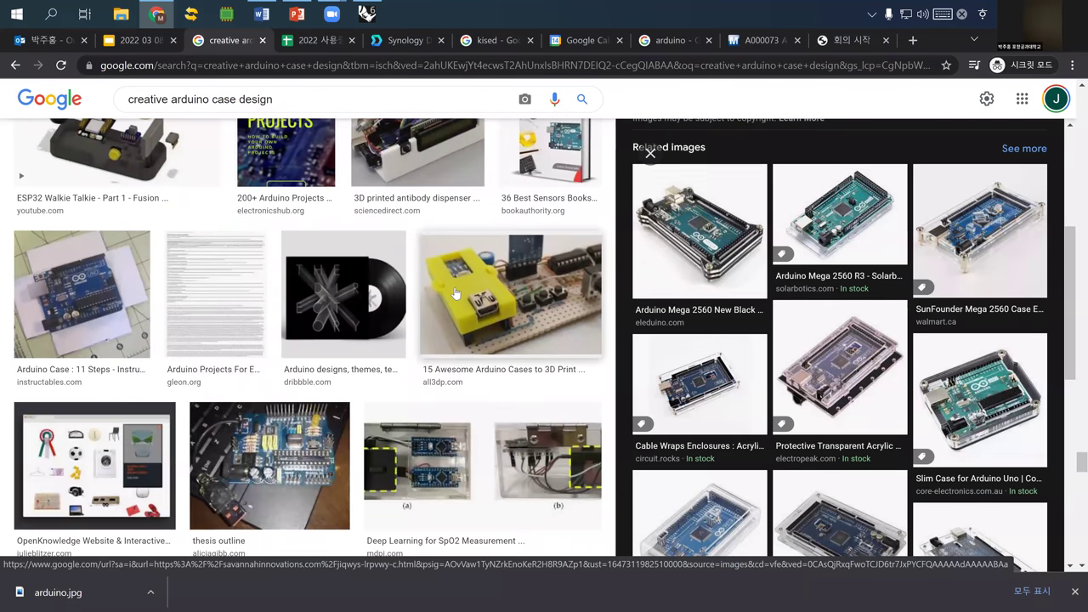
scroll(454, 291, "down", 2)
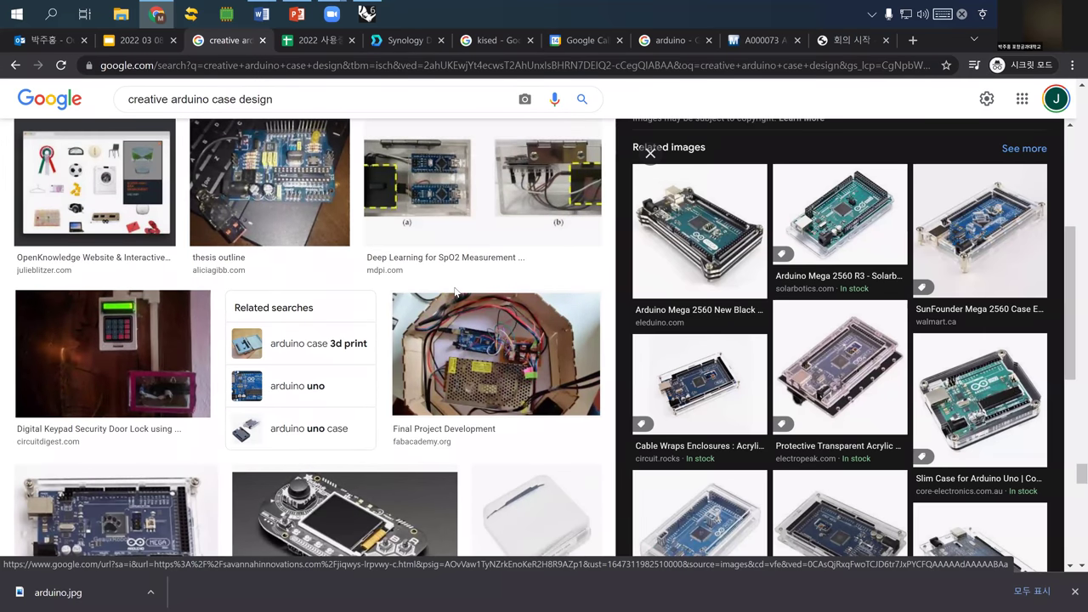